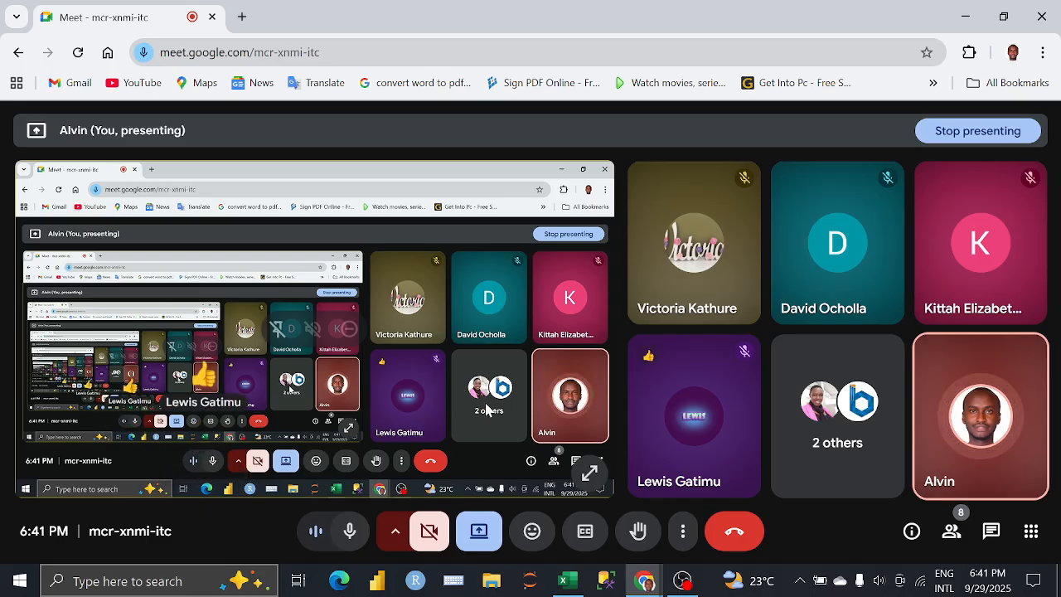
Step: Switch to the Xlookup Workbook in Excel and look over the Xlookup 1 and Xlookup 2 (Wildcard) sheets, returning to Xlookup 1
click(568, 582)
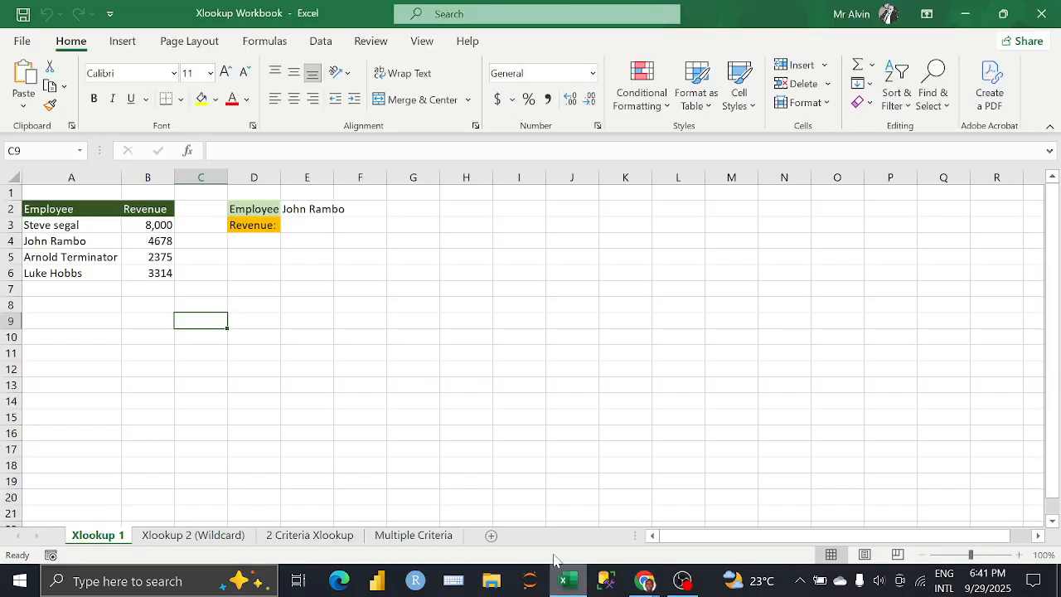
click(222, 258)
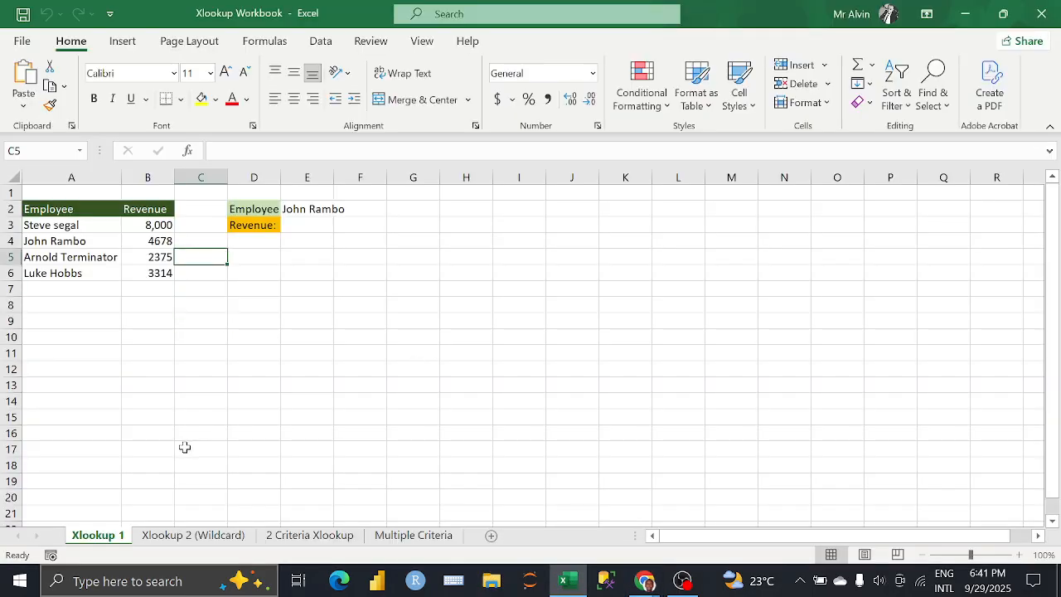
click(192, 534)
click(122, 535)
click(303, 222)
click(357, 236)
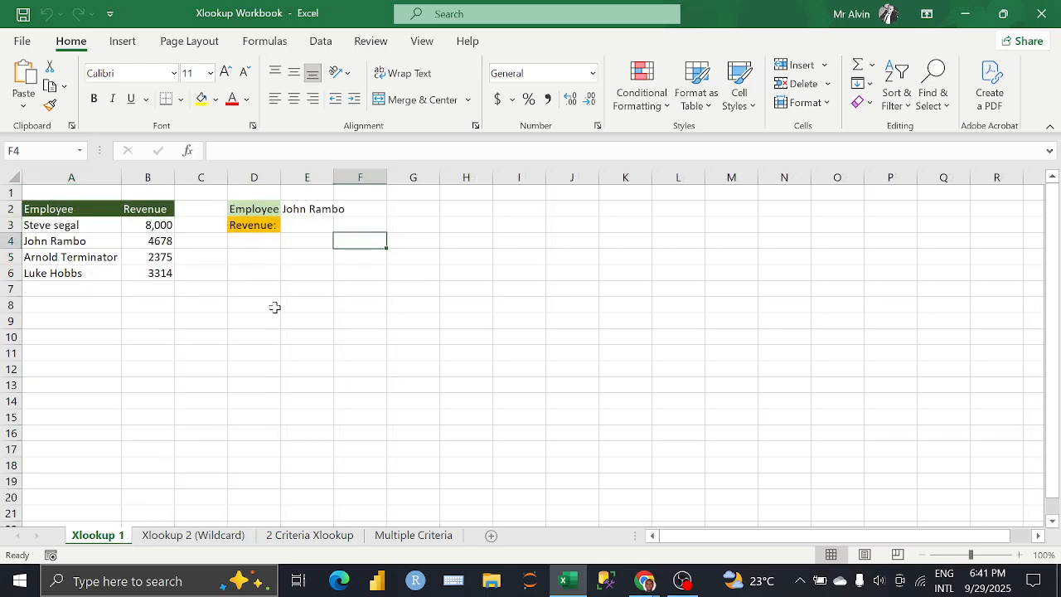
click(239, 305)
click(229, 532)
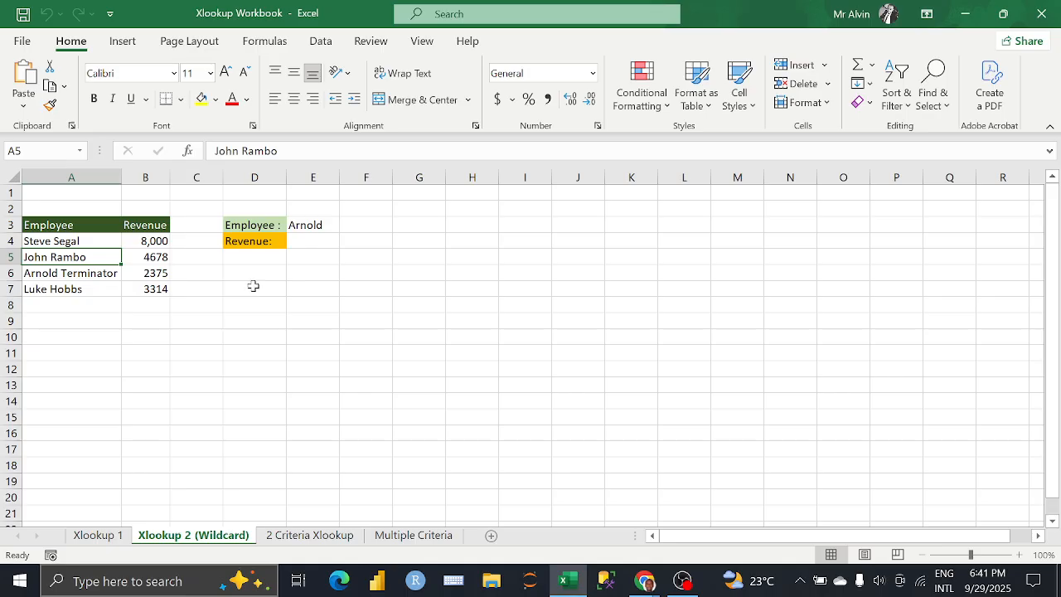
click(97, 535)
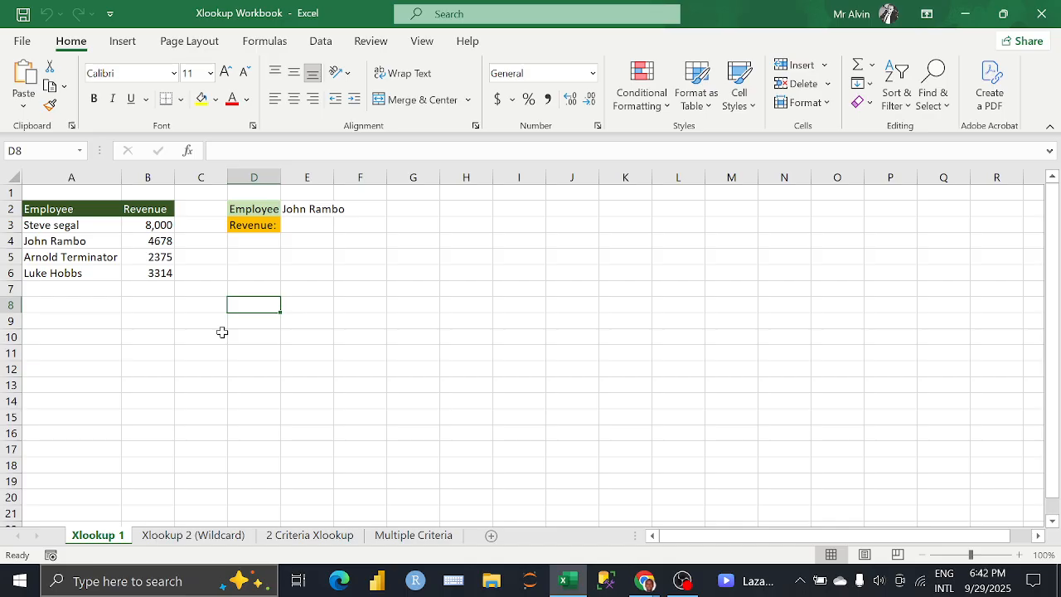
Step: Check the Google Meet call and return to the Xlookup Workbook in Excel
click(162, 335)
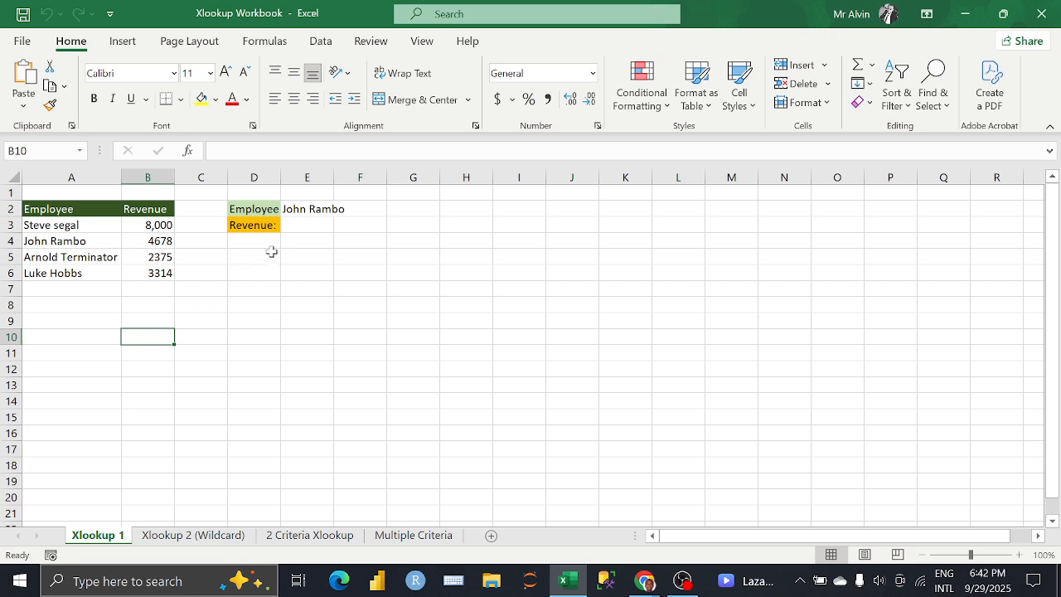
click(287, 253)
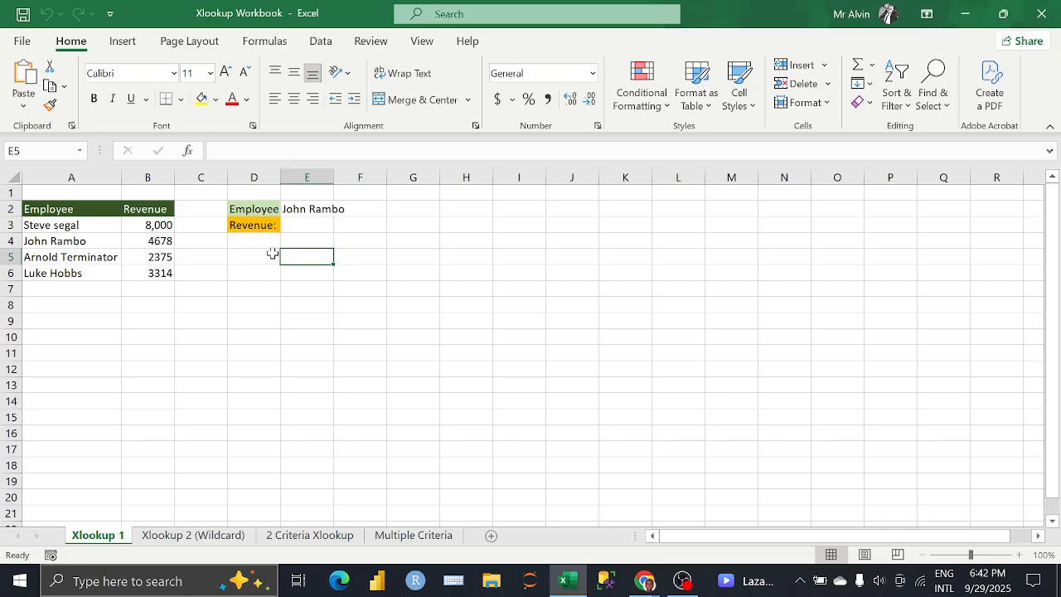
mouse_move(645, 580)
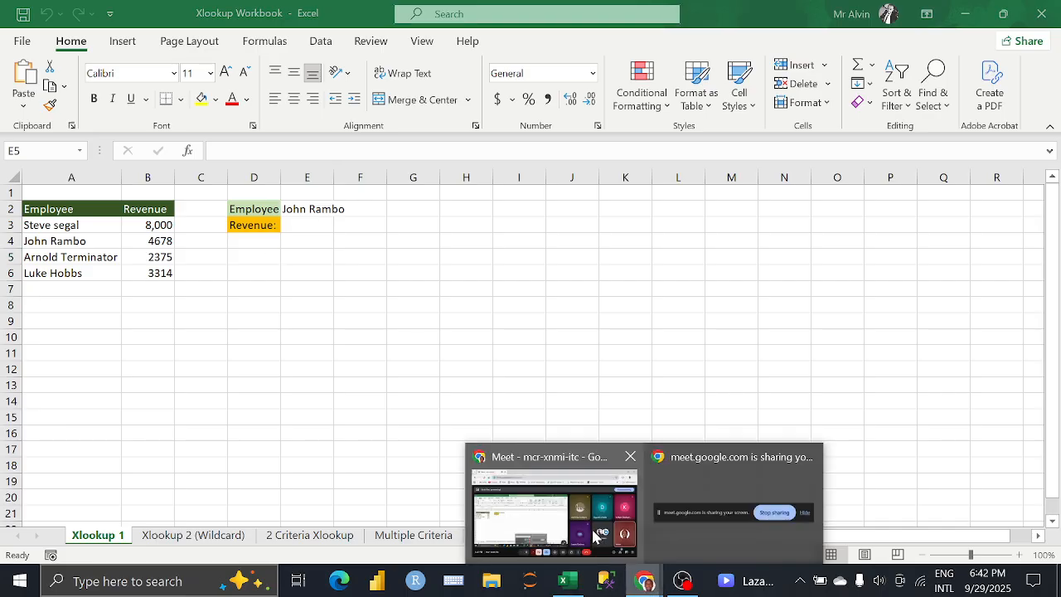
click(574, 503)
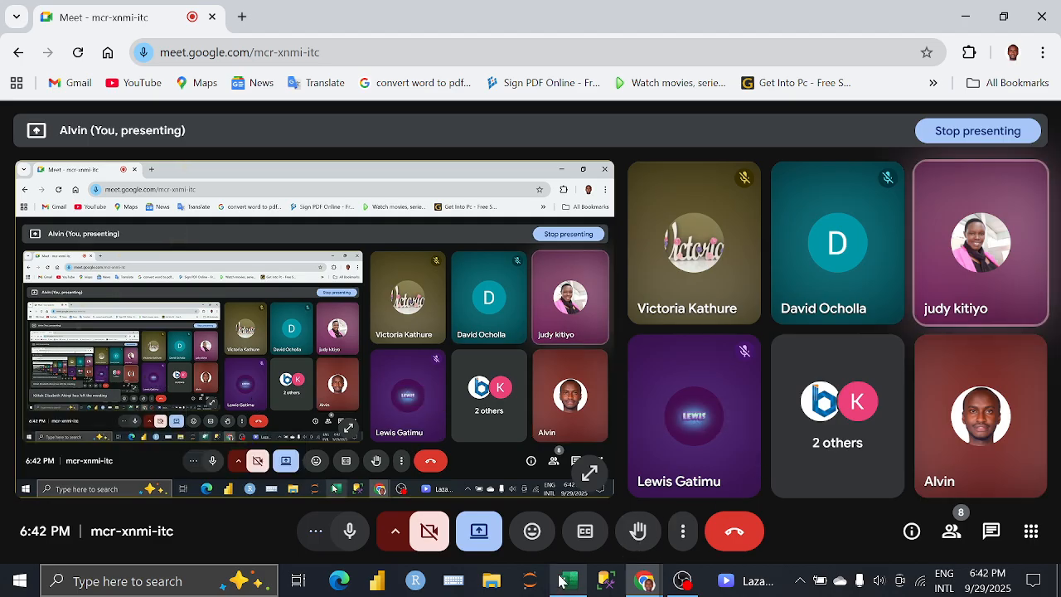
mouse_move(561, 578)
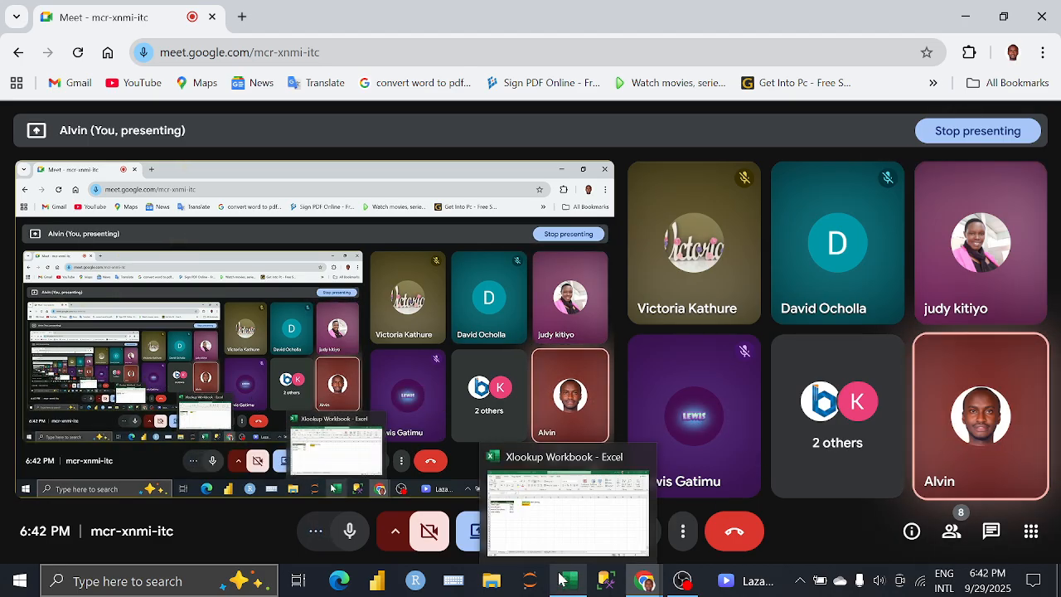
click(561, 550)
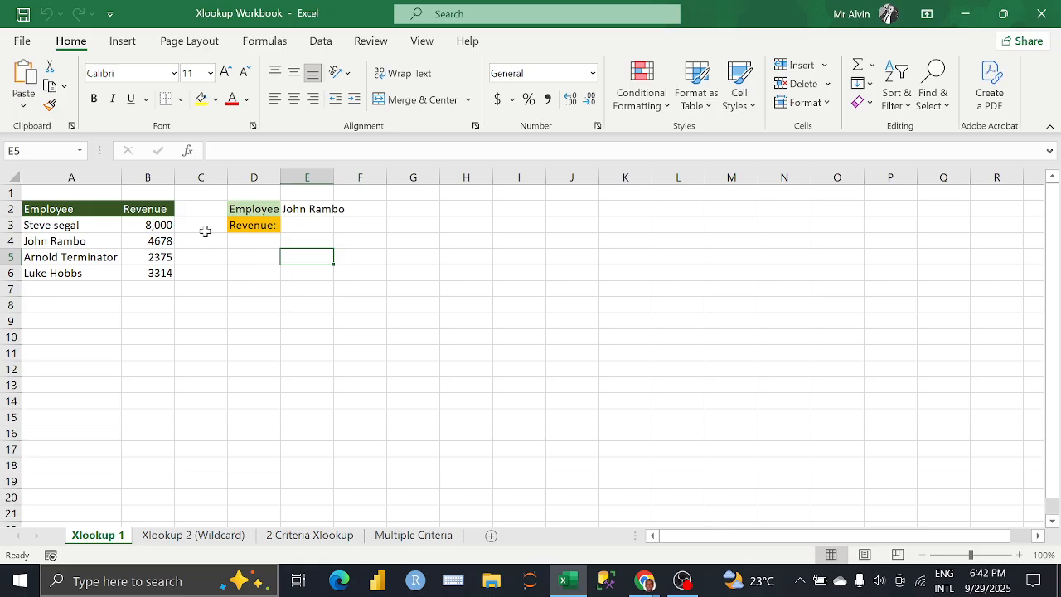
Step: Enter the function names INDEX, MATCH and LOOKUP in cells D5 to D7
click(240, 261)
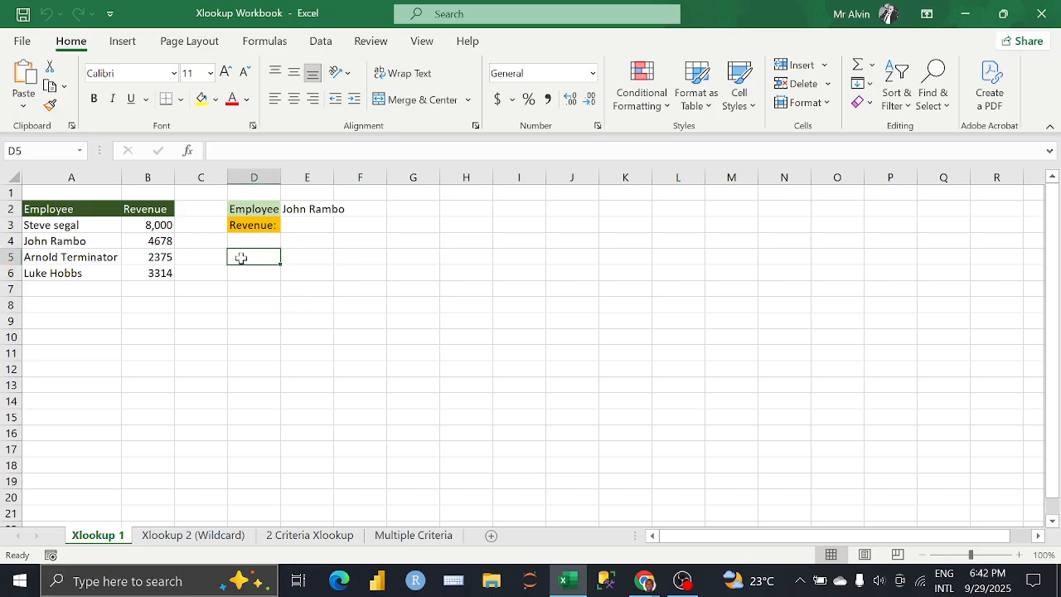
text(INDEX)
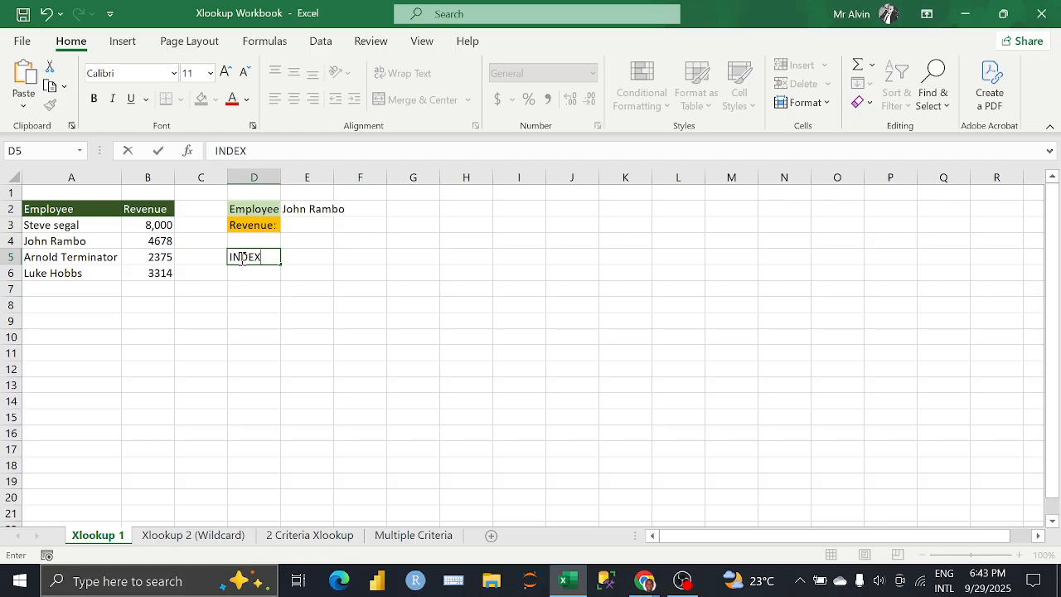
key(Return)
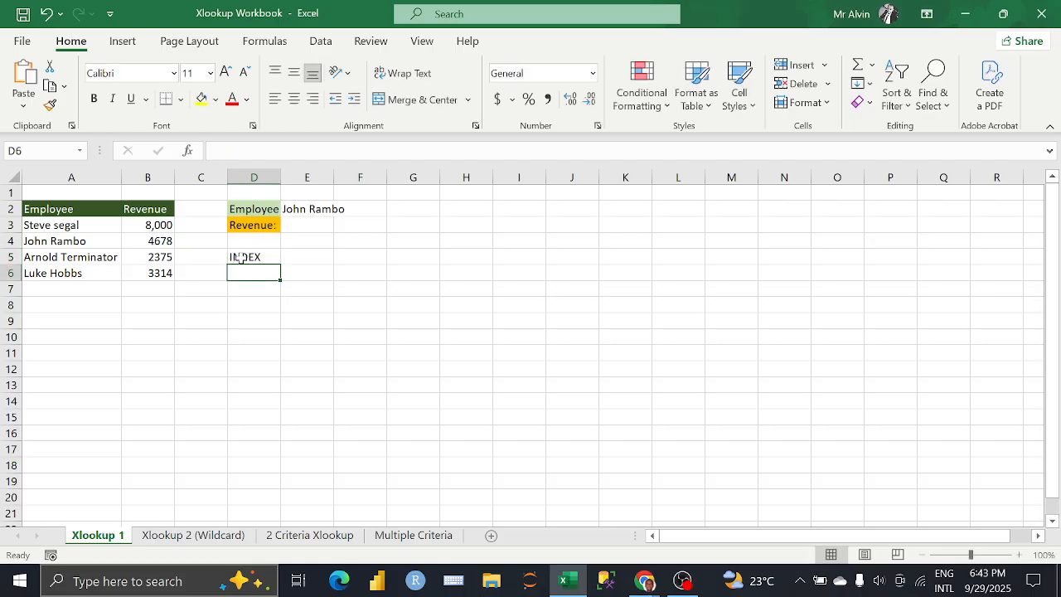
text(MATCH)
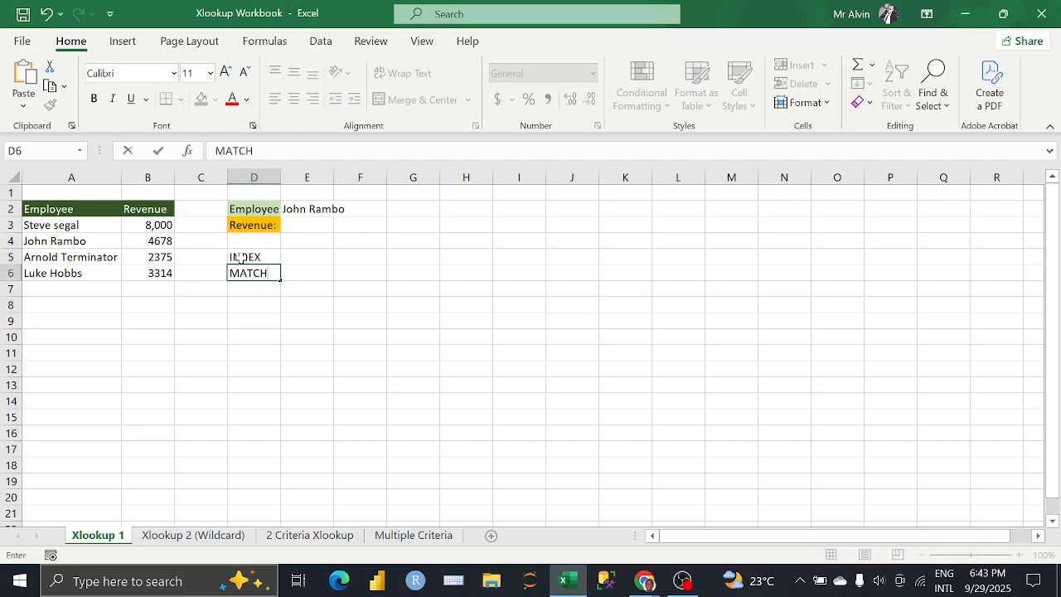
key(Return)
text(LOOKUP)
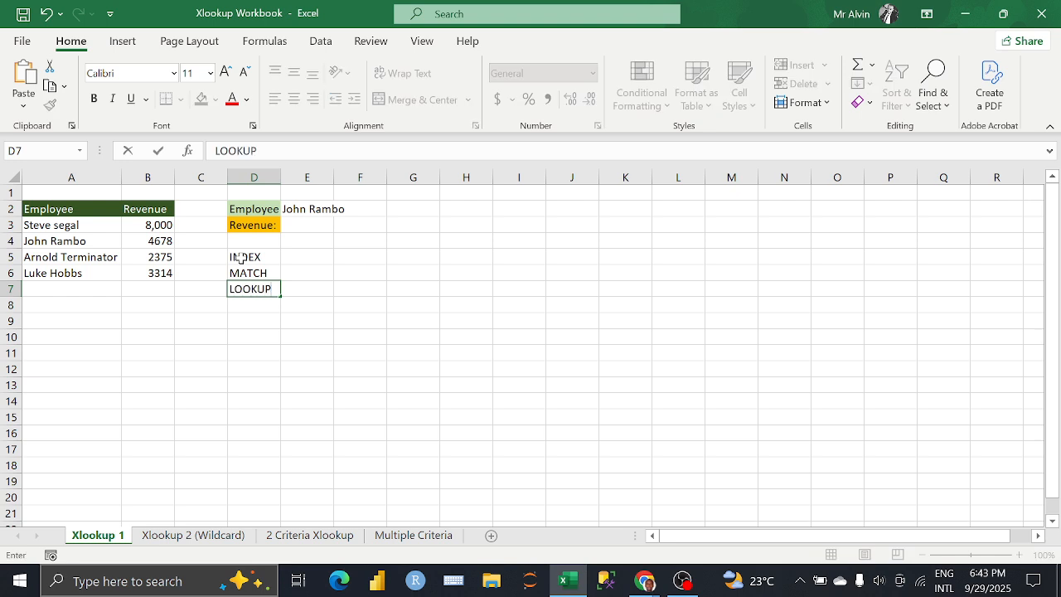
key(Return)
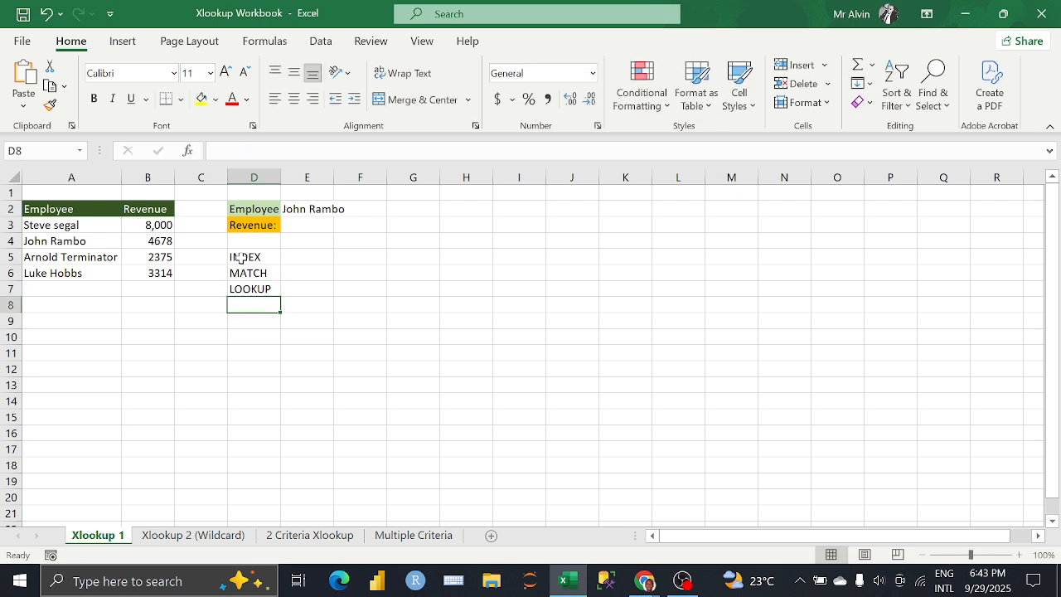
Step: Continue the function list with VLOOKUP, HLOOKUP, XMATCH and XLOOKUP in cells D8 to D11
text(VLOOK)
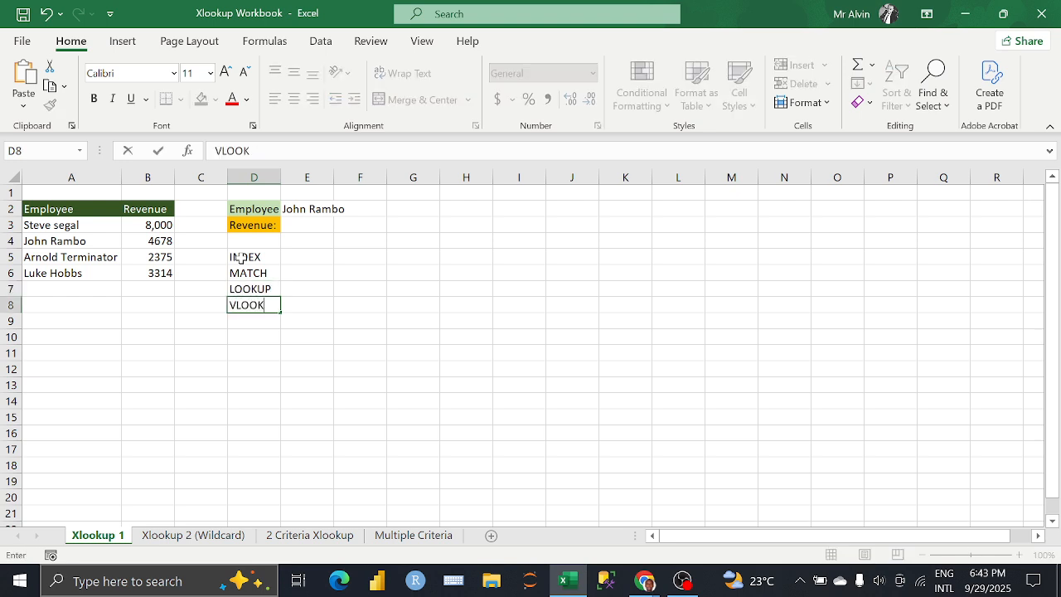
text(UP)
key(Return)
text(H)
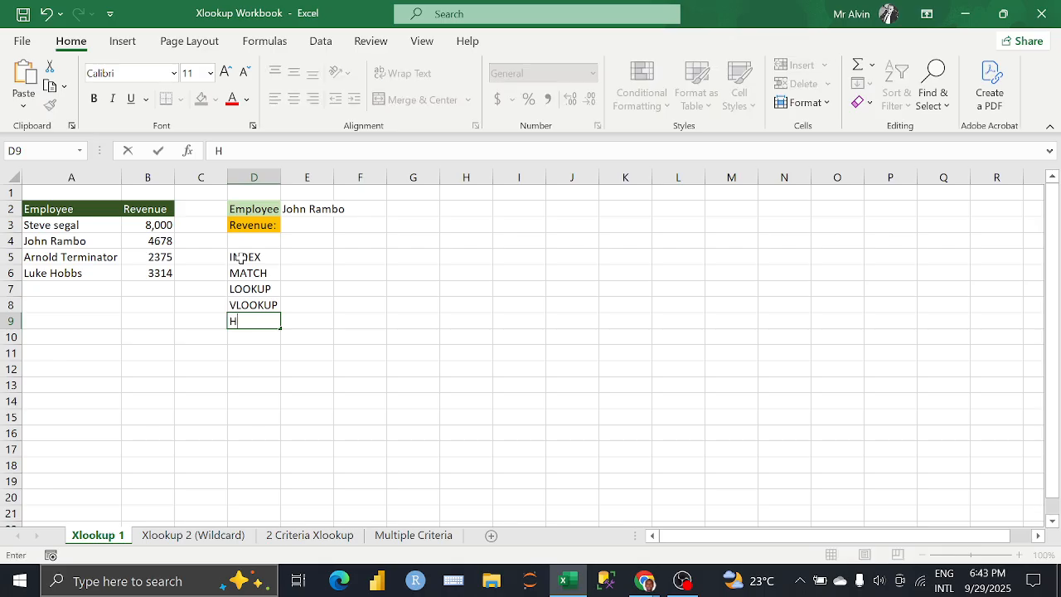
text(LOOKUP)
key(Return)
text(X)
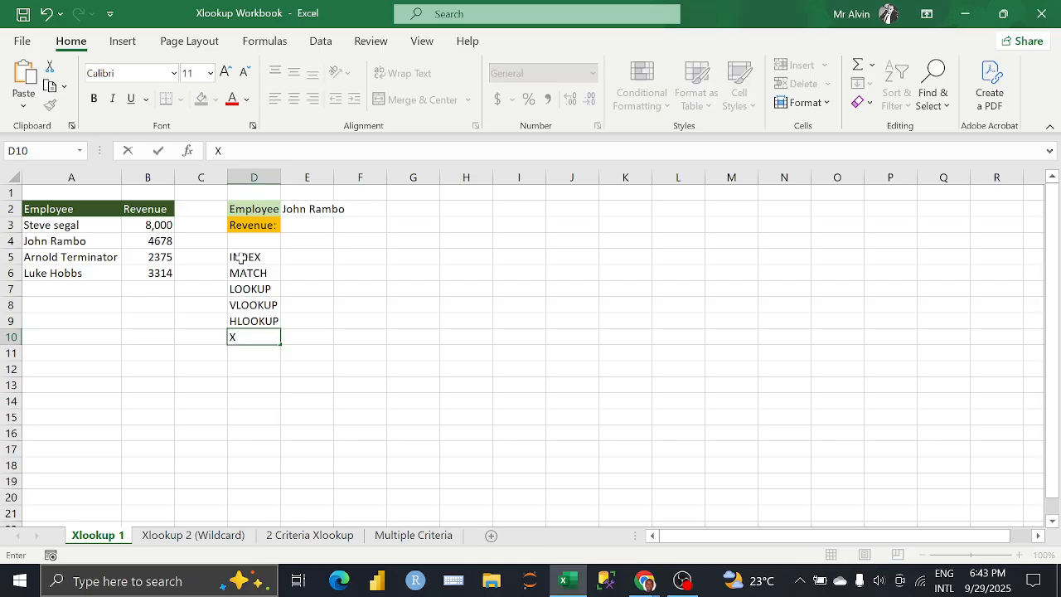
text(MATCH)
key(Return)
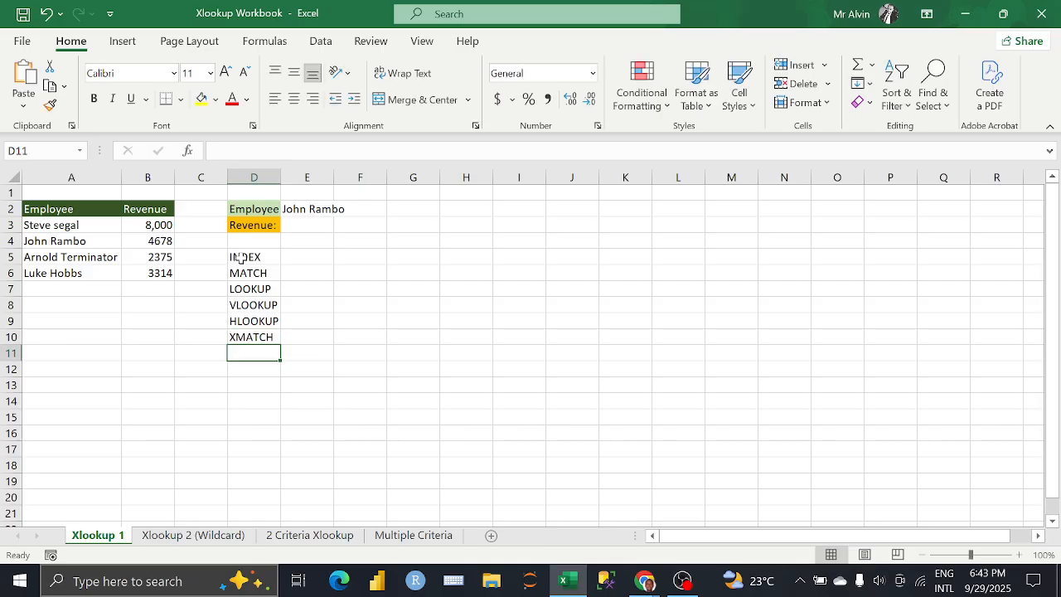
text(XLOOKUP)
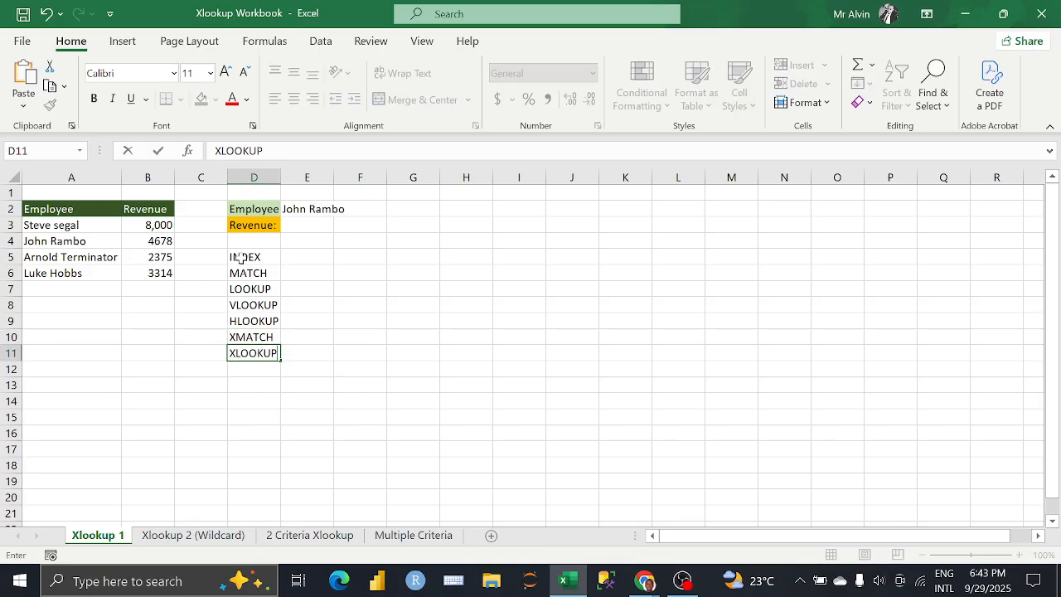
key(Return)
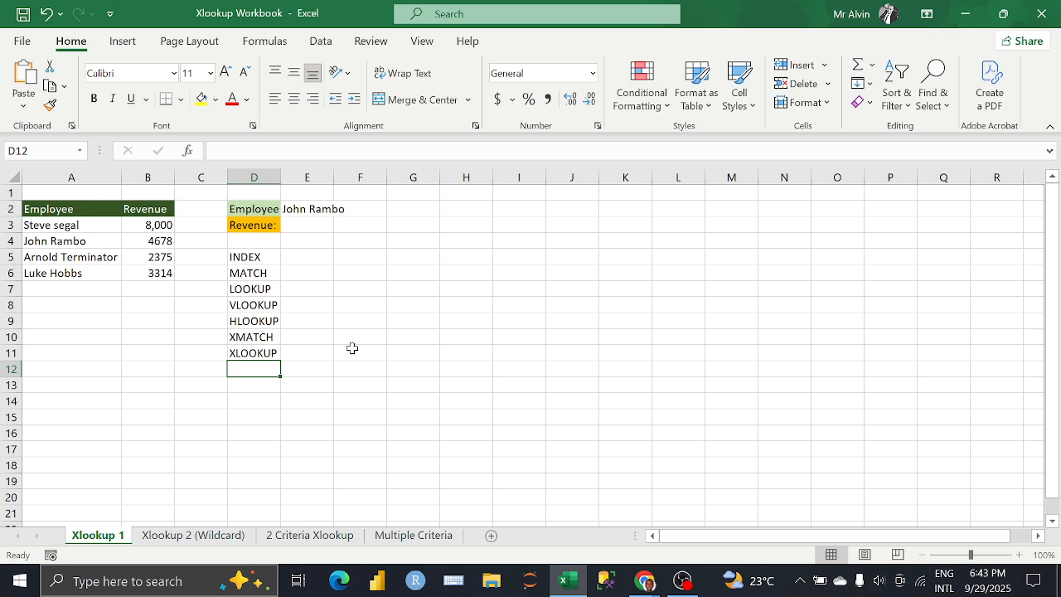
Step: Try the formula =INDEX(E2,A3:B6) in cell E5 beside the INDEX label, and clear the entry
click(323, 224)
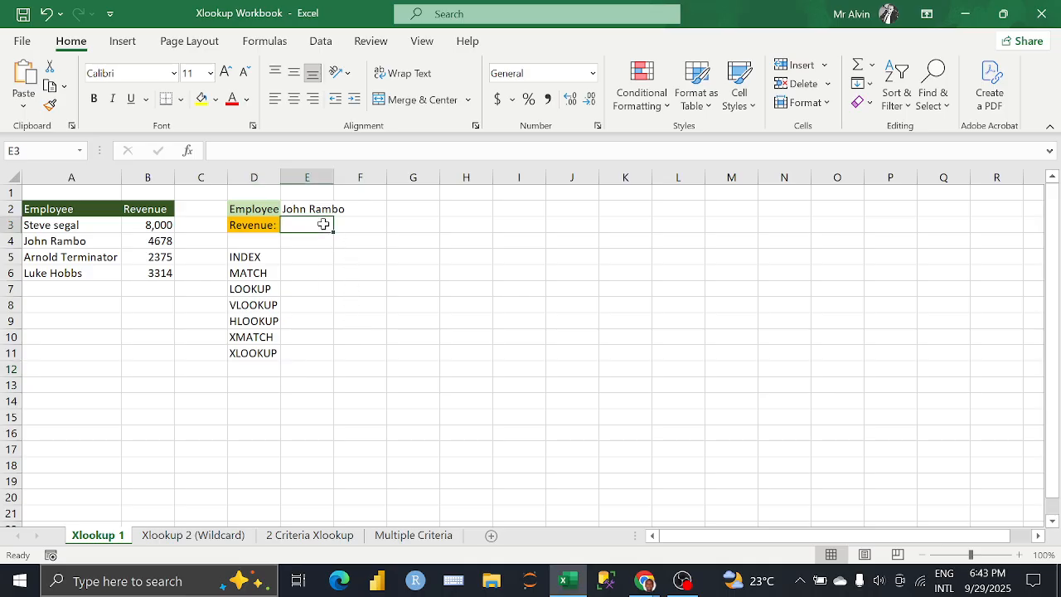
click(318, 260)
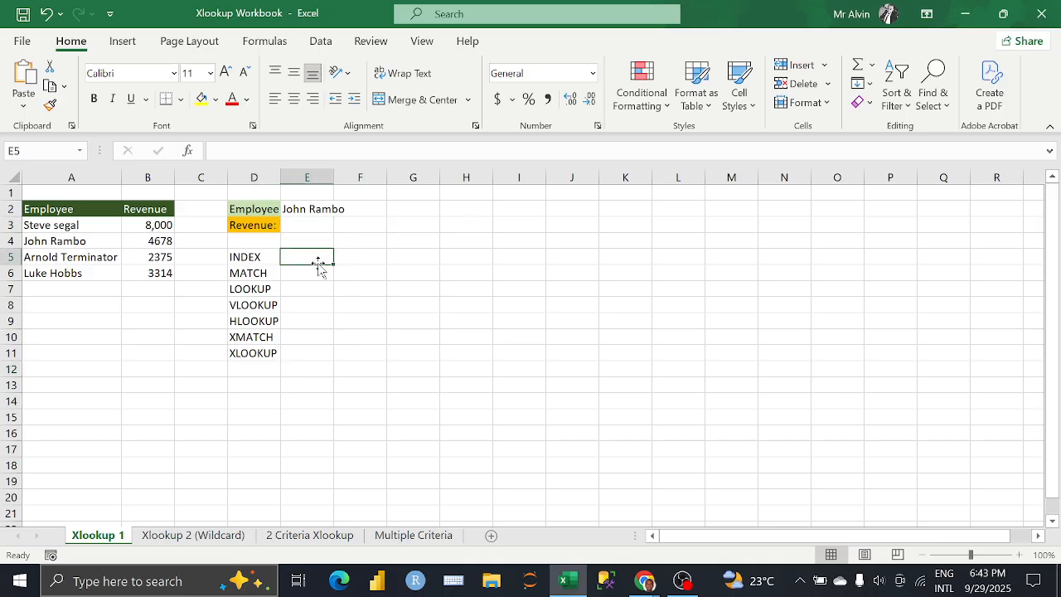
text(=INDEX)
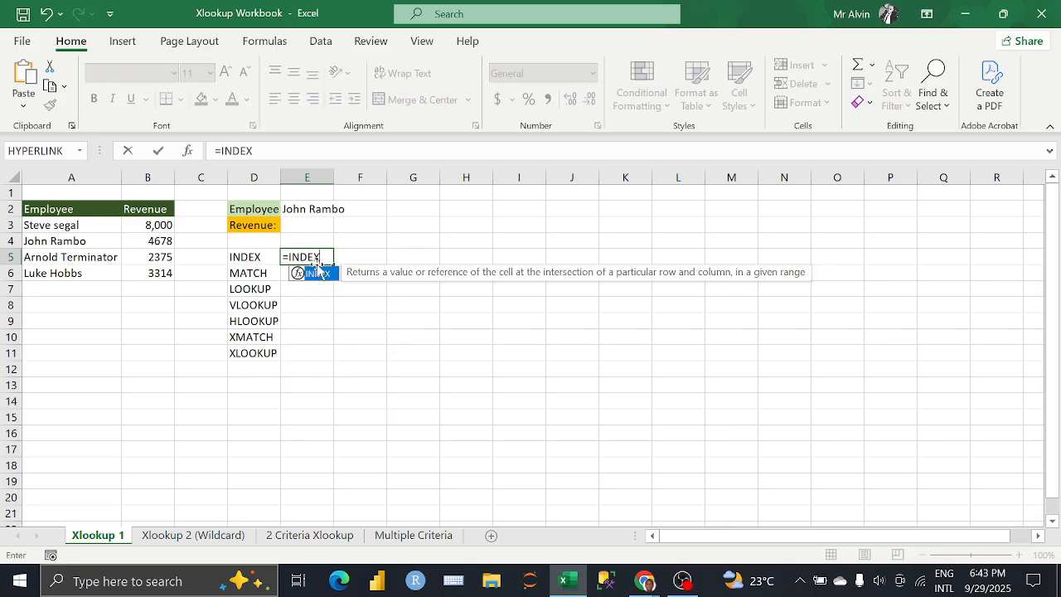
text(()
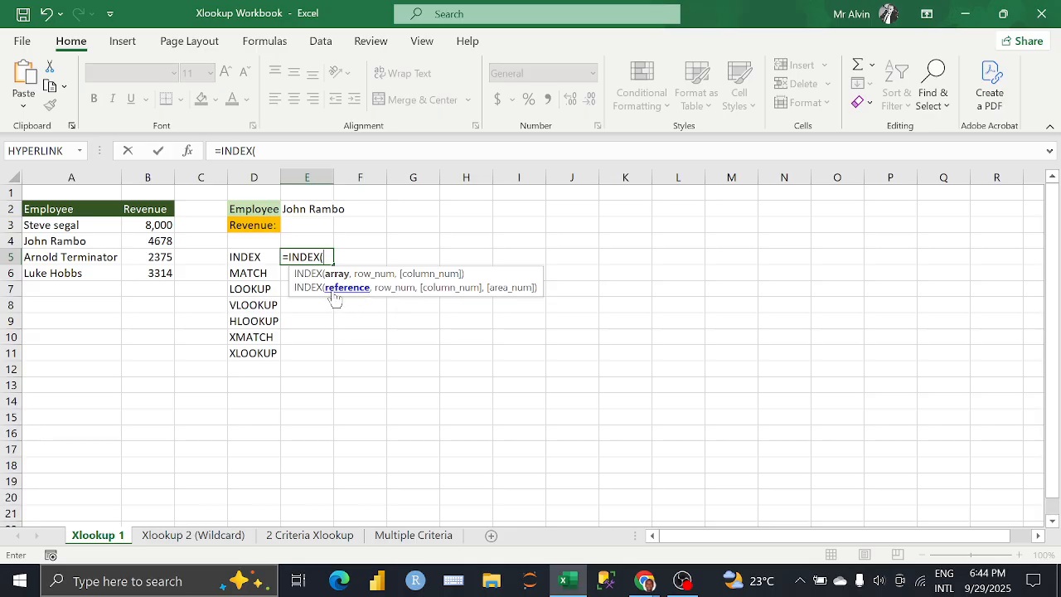
click(297, 212)
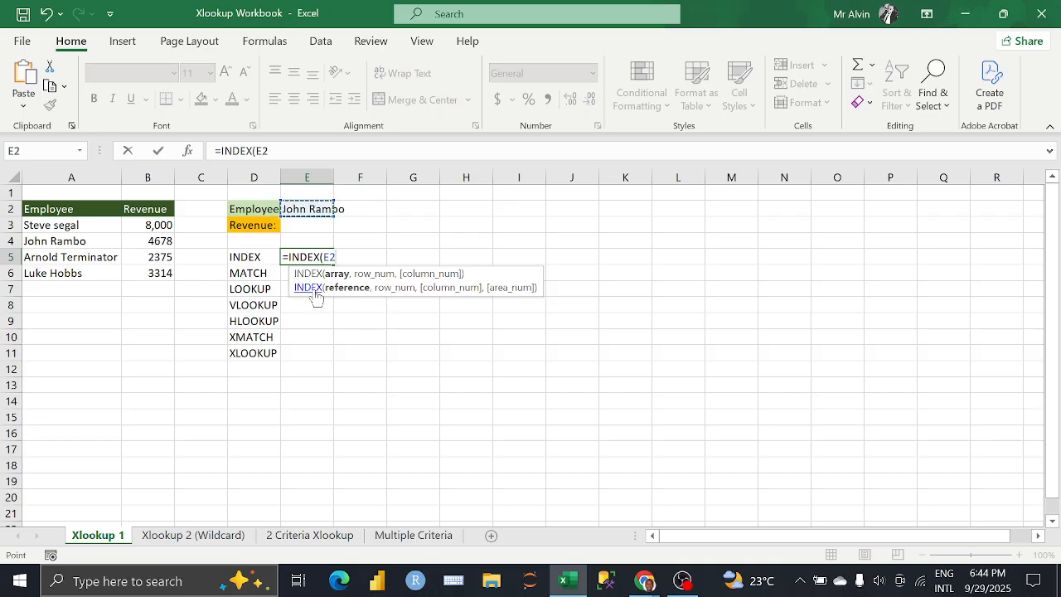
text(,)
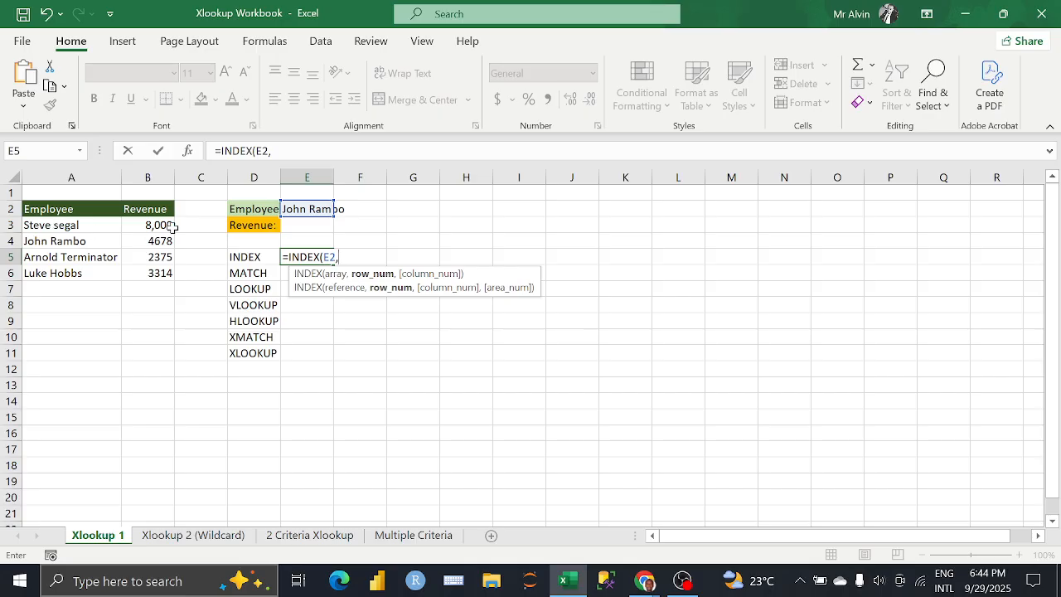
drag(60, 229, 135, 274)
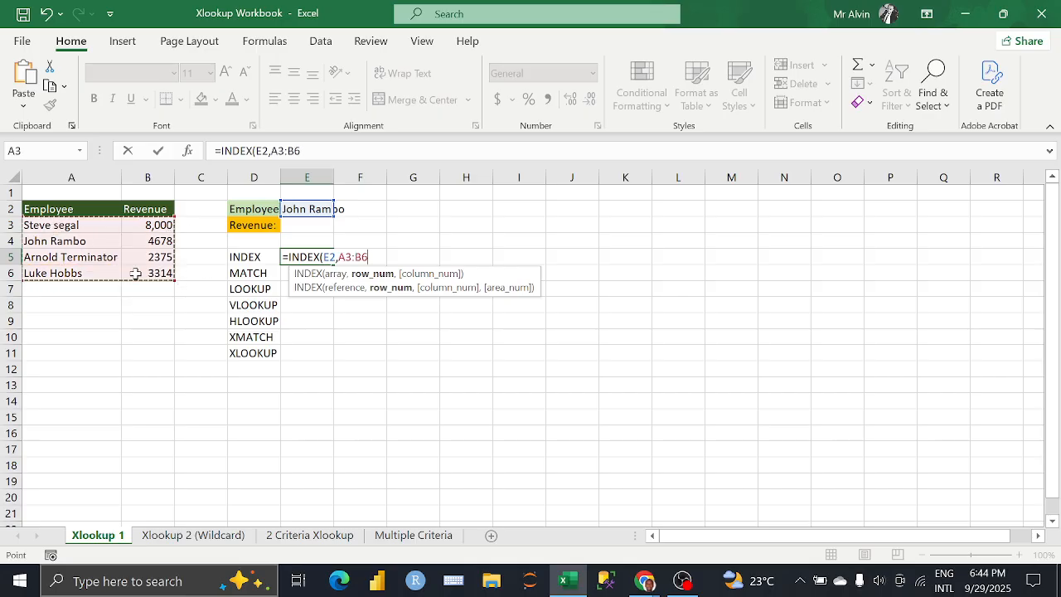
text(,)
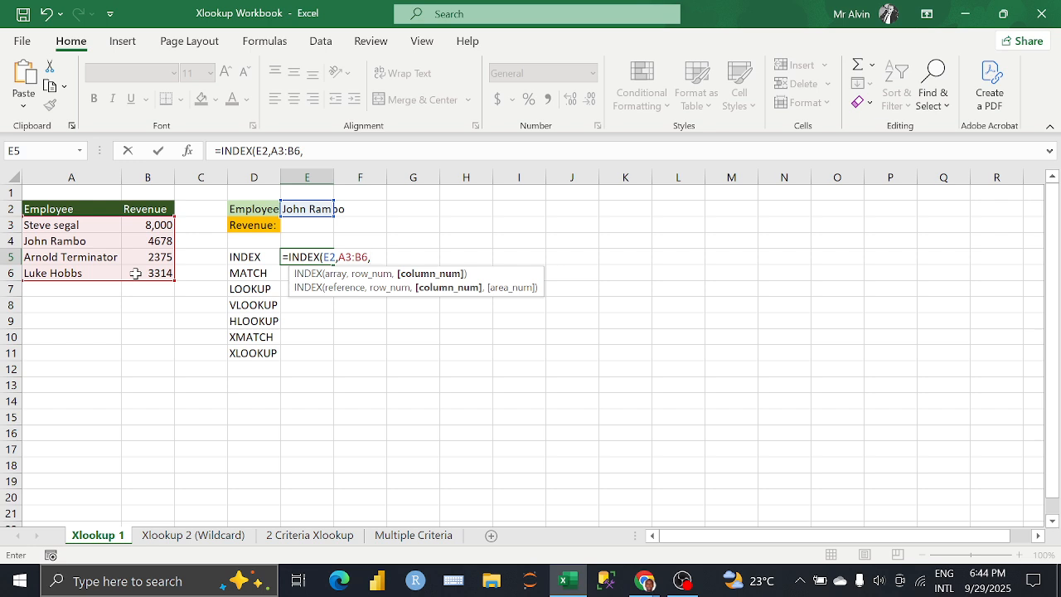
key(BackSpace)
text())
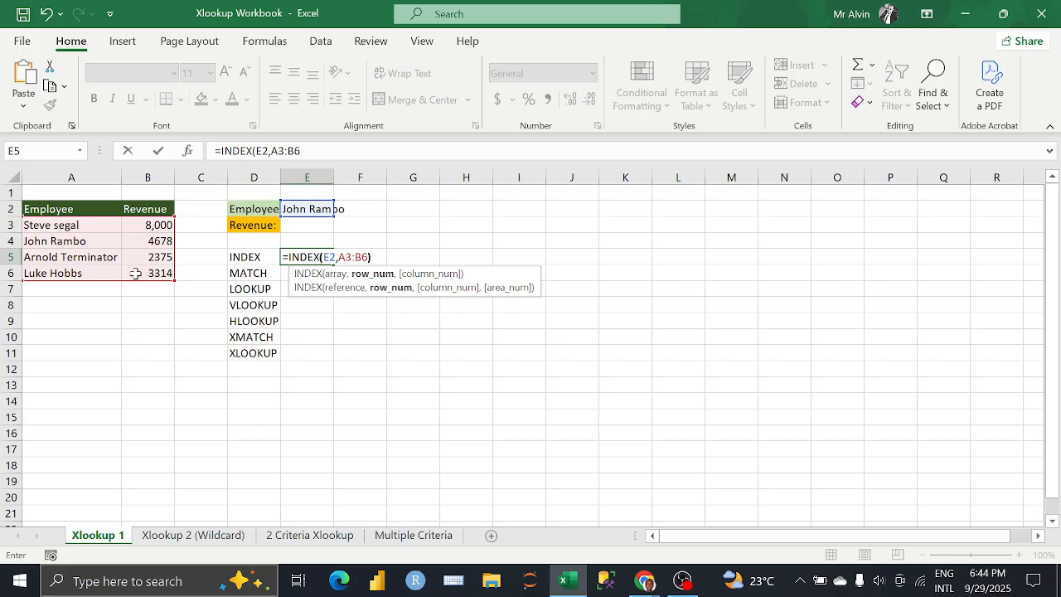
key(Return)
drag(313, 256, 355, 304)
key(Delete)
Step: Enter the formula =INDEX(A3:B6,2,2) in cell E5 beside the INDEX label
click(299, 261)
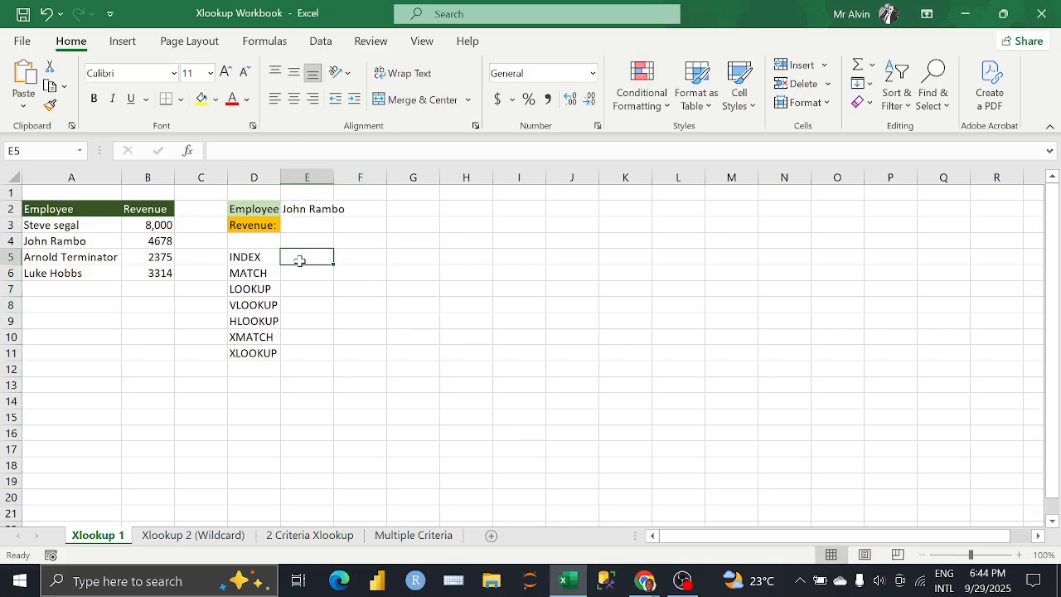
text(=INDEX)
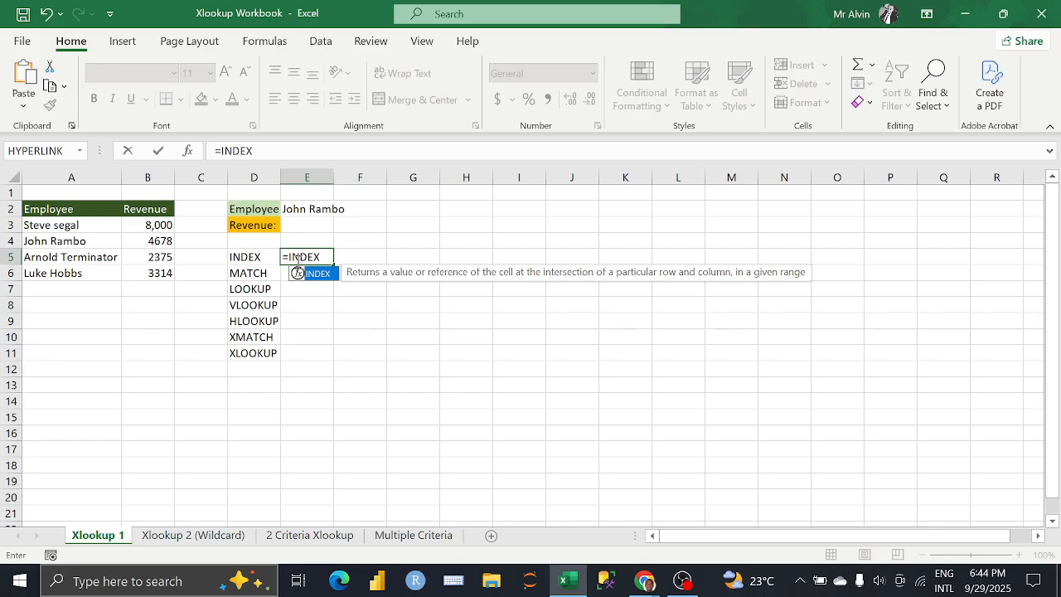
text(()
drag(83, 227, 155, 275)
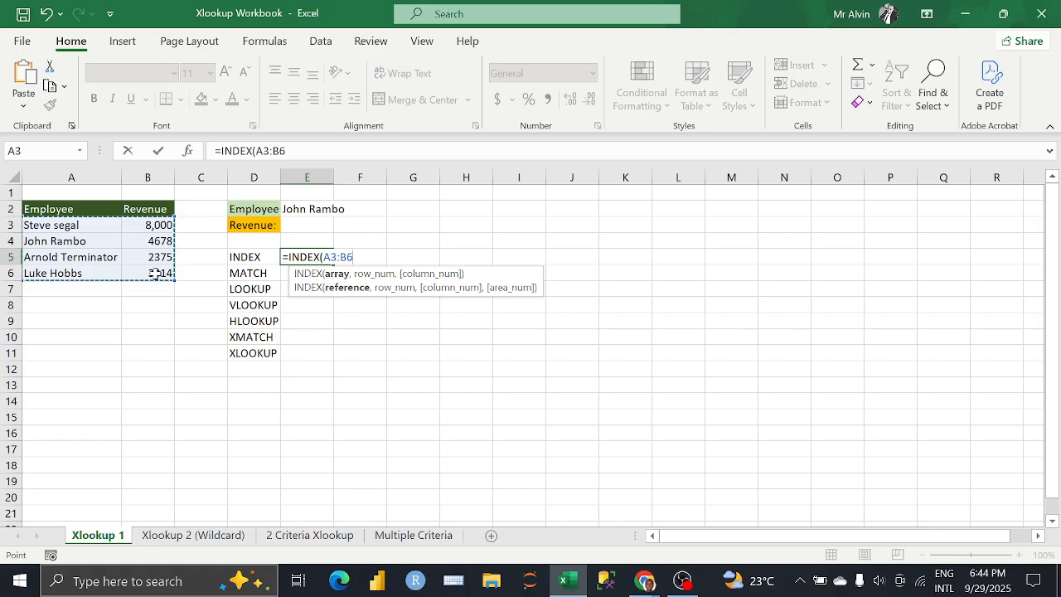
text(,)
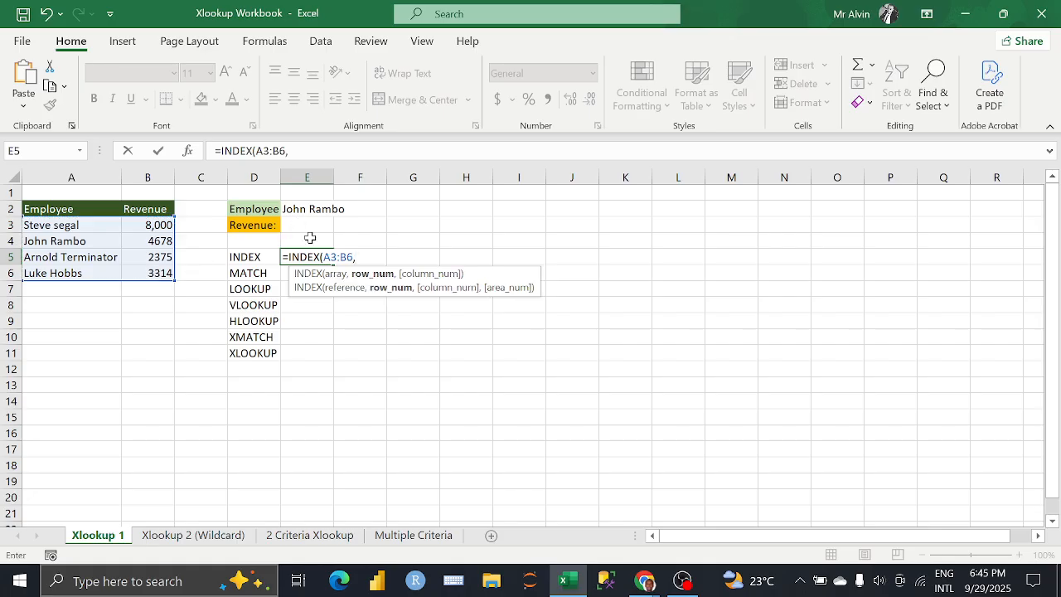
text(1,)
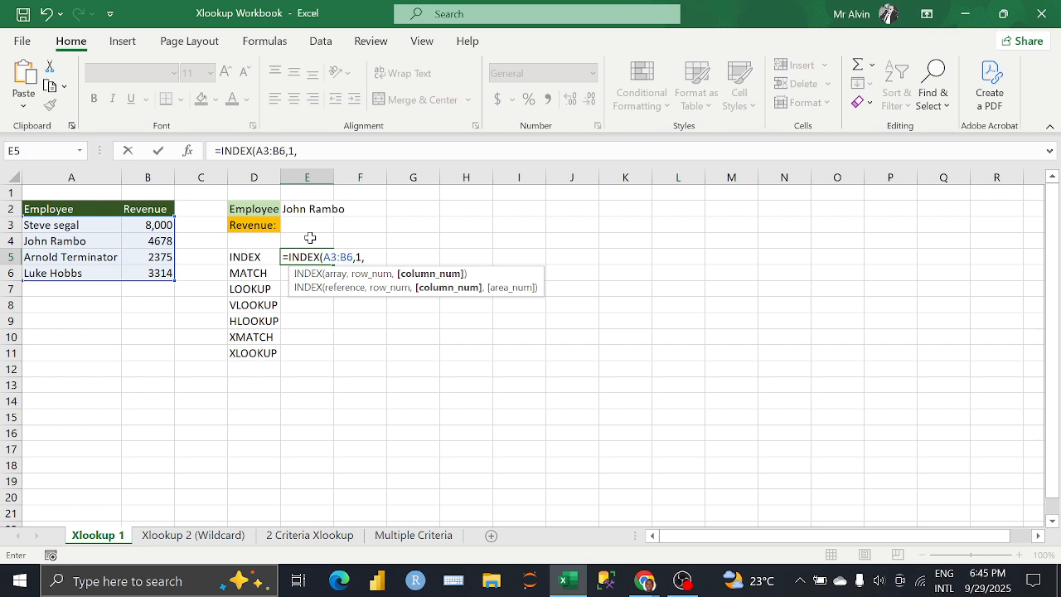
key(BackSpace)
key(BackSpace)
text(2)
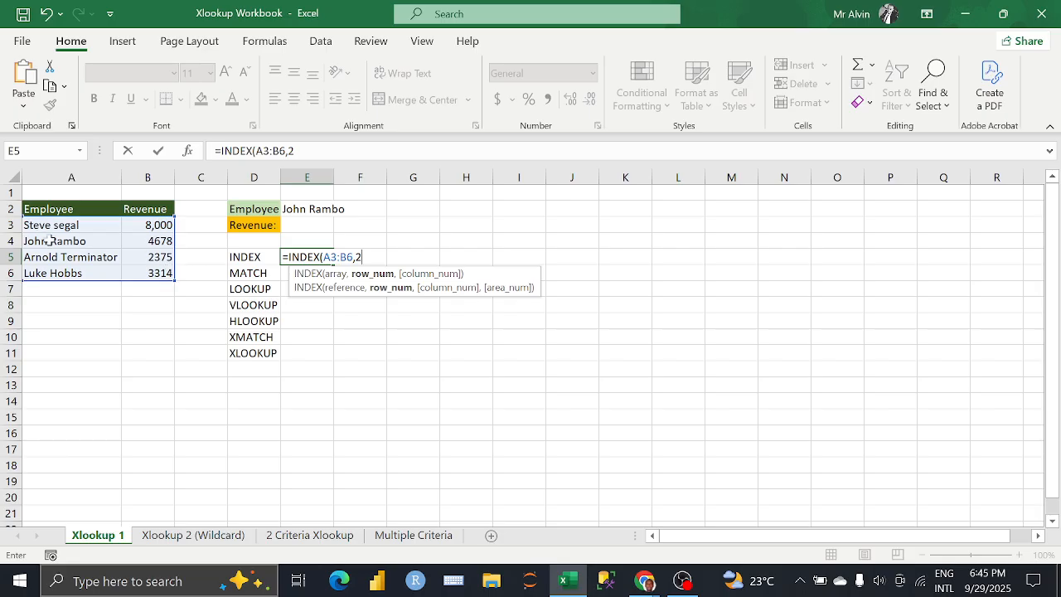
text(,)
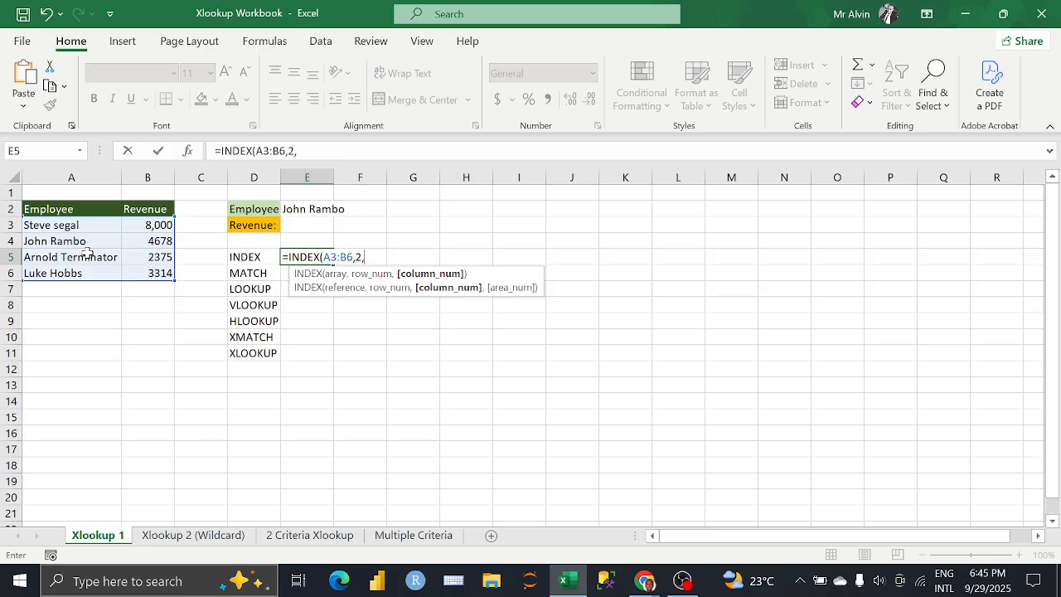
text(2)
text())
key(Return)
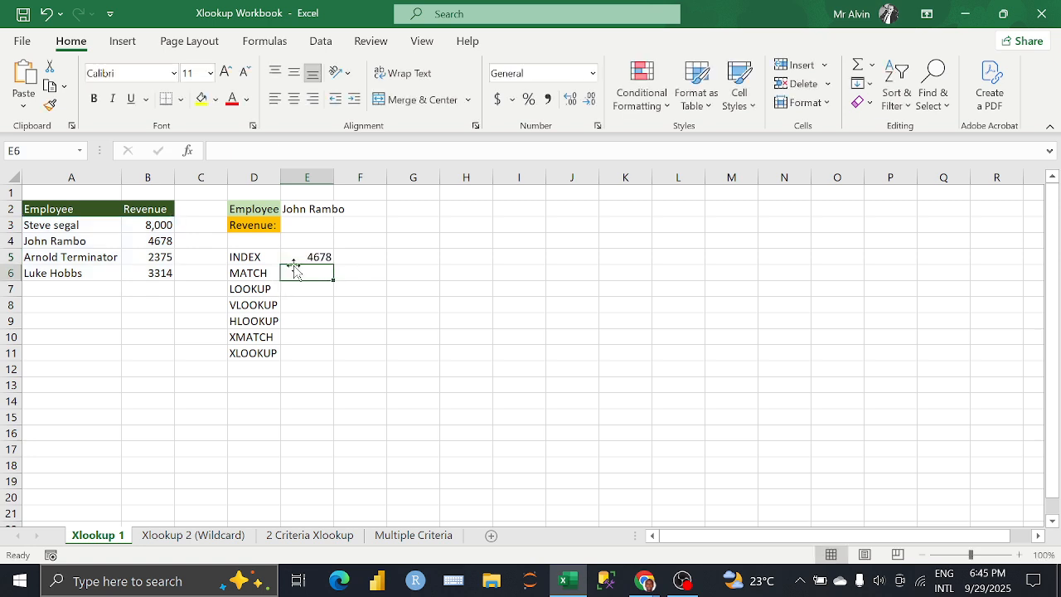
click(303, 258)
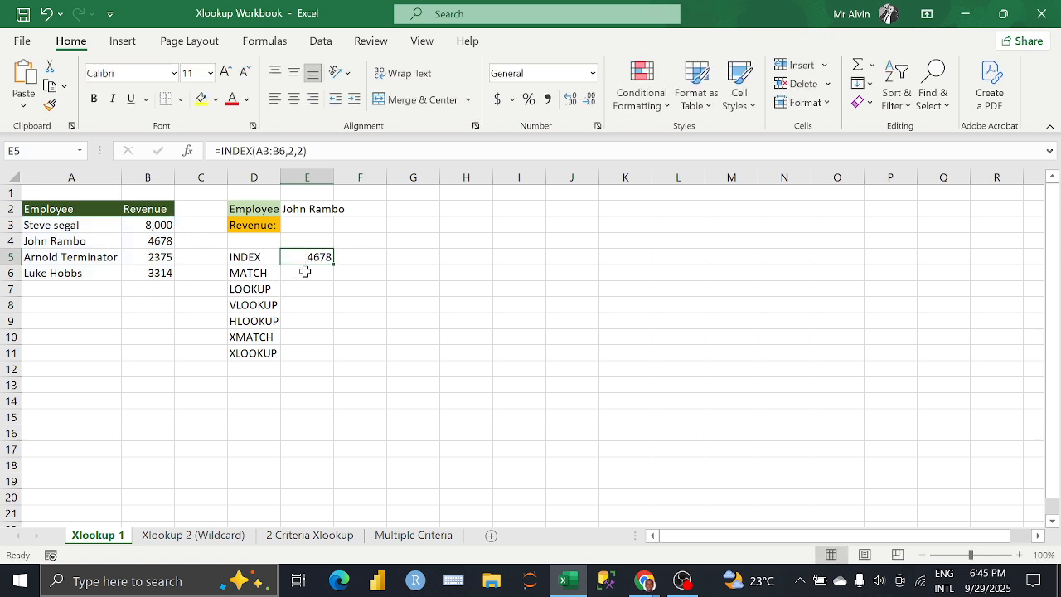
Step: Format the revenue figures in B3:B6 as English (United States) dollar accounting values without decimals
drag(153, 228, 159, 270)
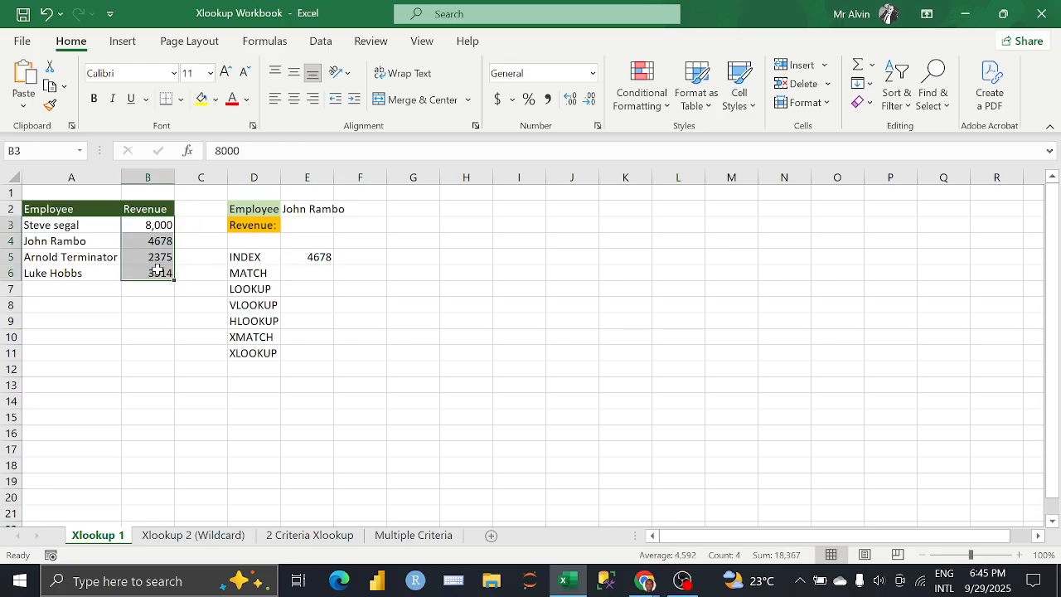
click(512, 99)
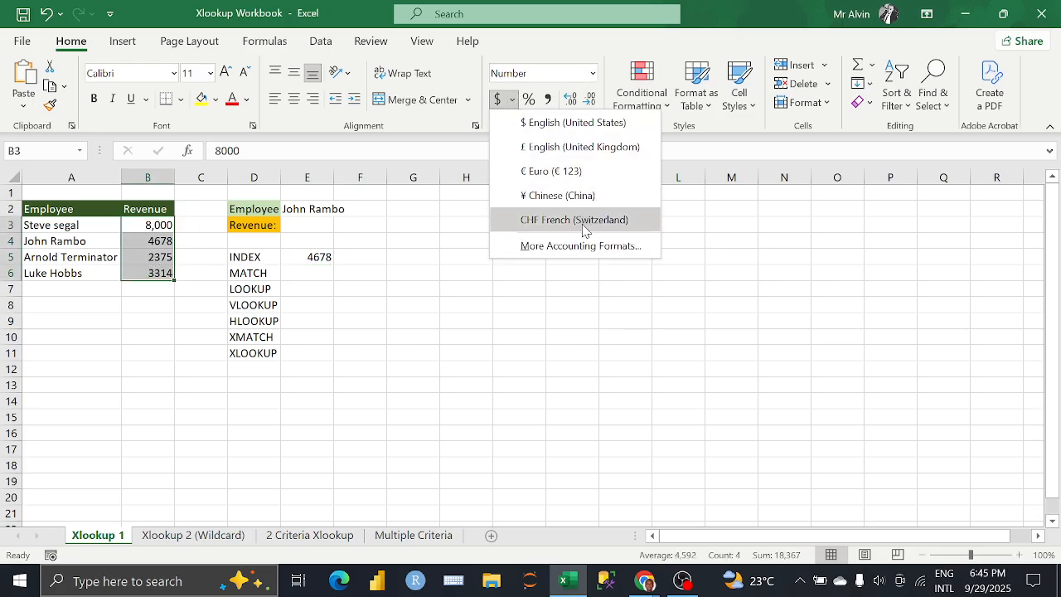
click(557, 123)
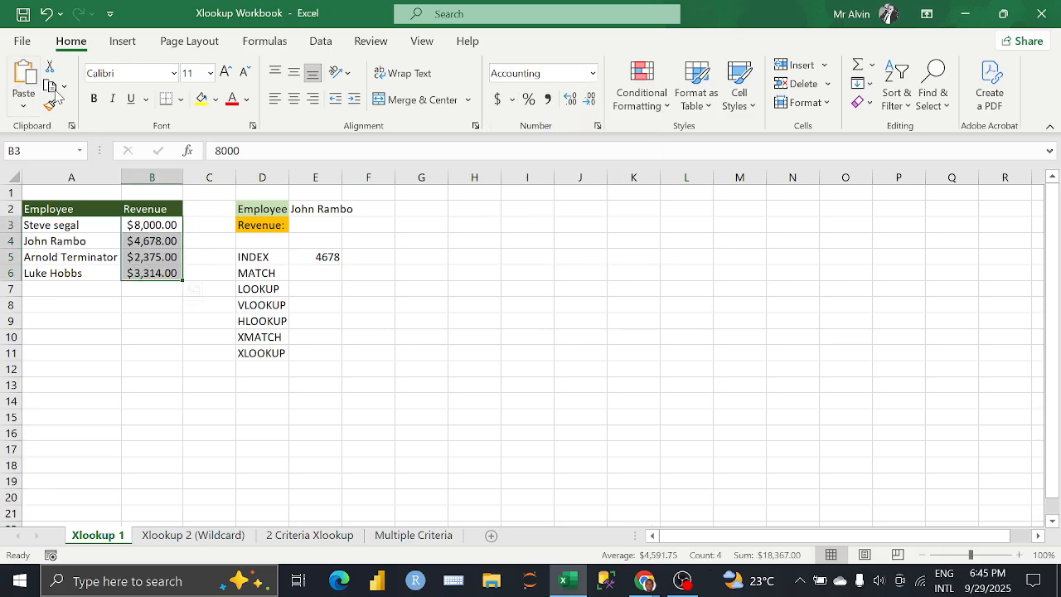
click(589, 100)
click(589, 100)
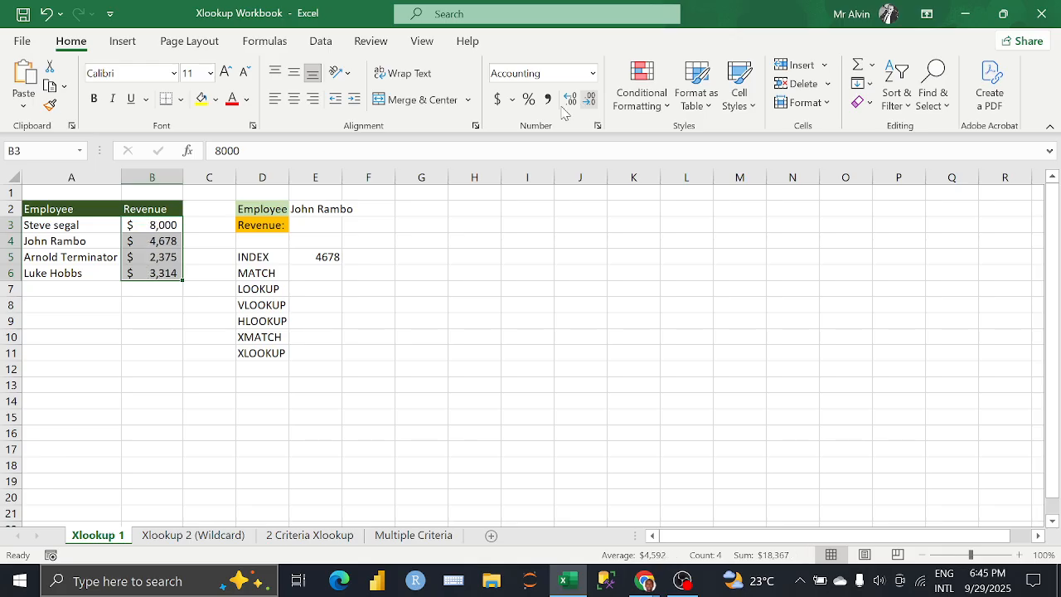
Step: Copy the revenue column's accounting format onto the INDEX result in cell E5
click(50, 105)
click(332, 257)
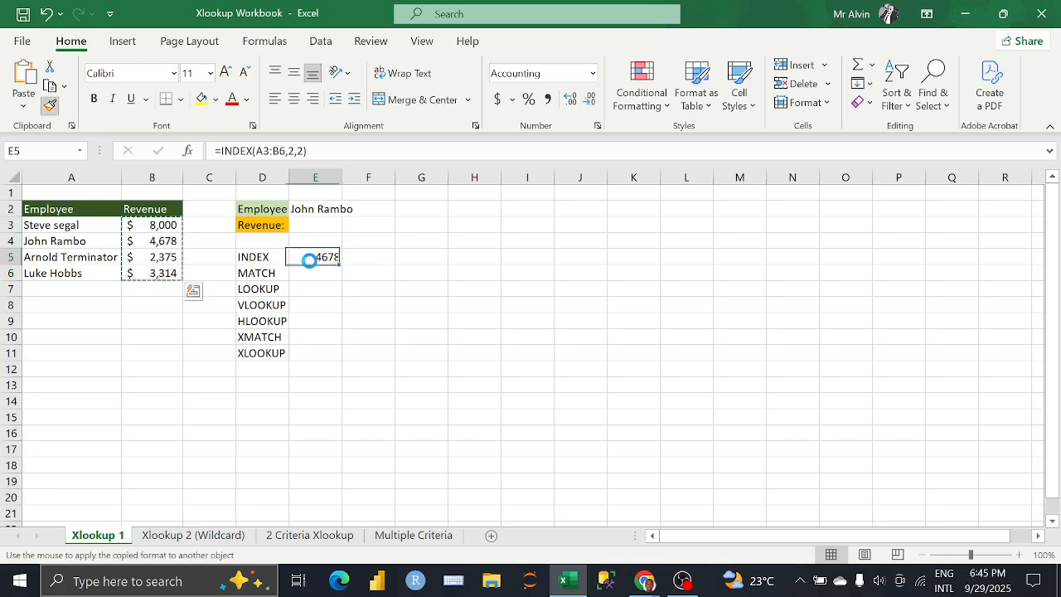
click(317, 260)
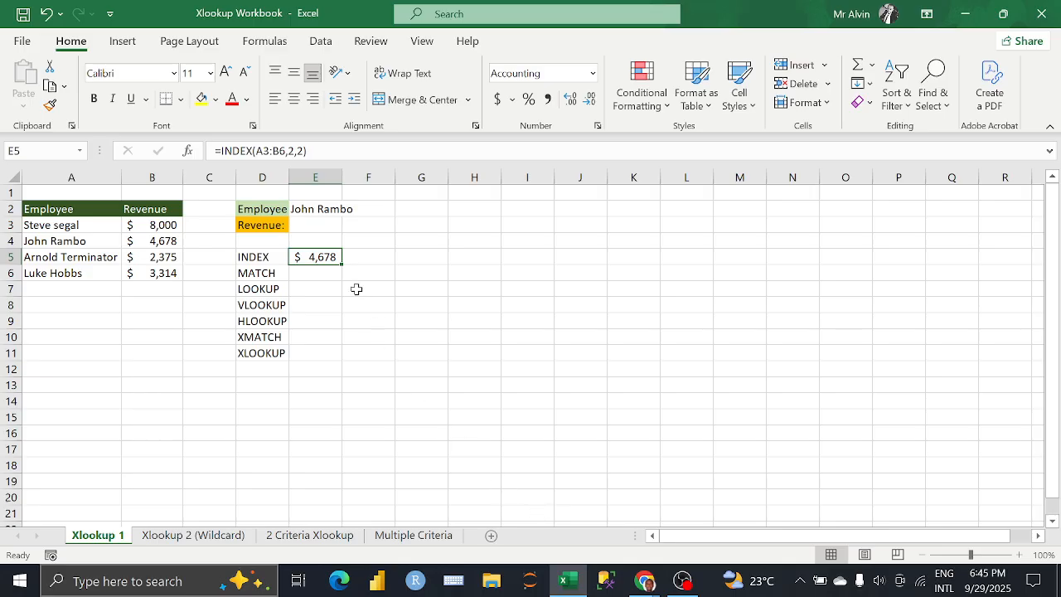
Step: Check the Google Meet call and switch back to the Xlookup Workbook in Excel
mouse_move(647, 582)
click(580, 506)
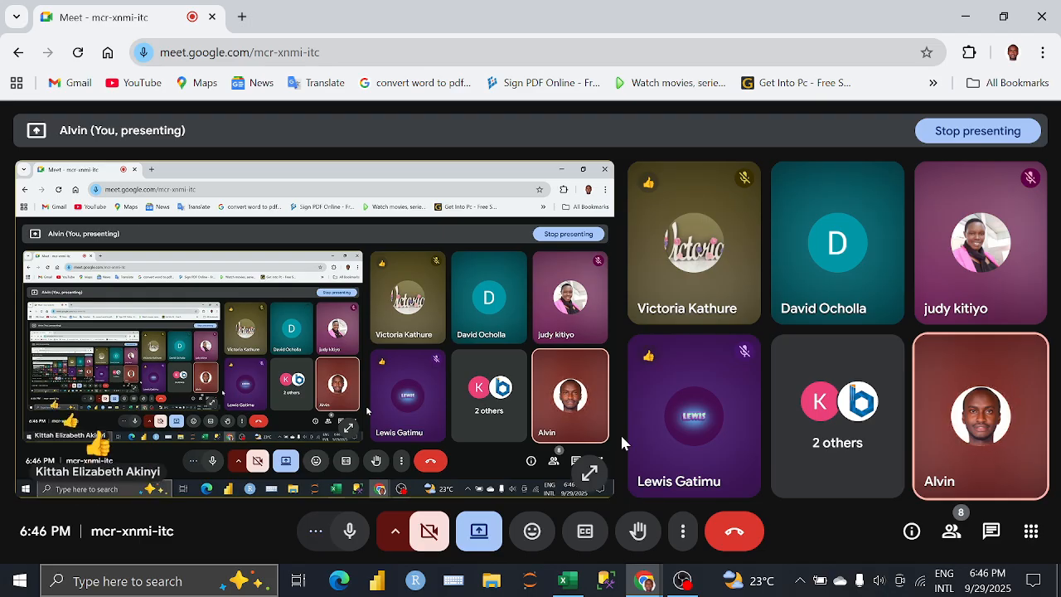
click(567, 580)
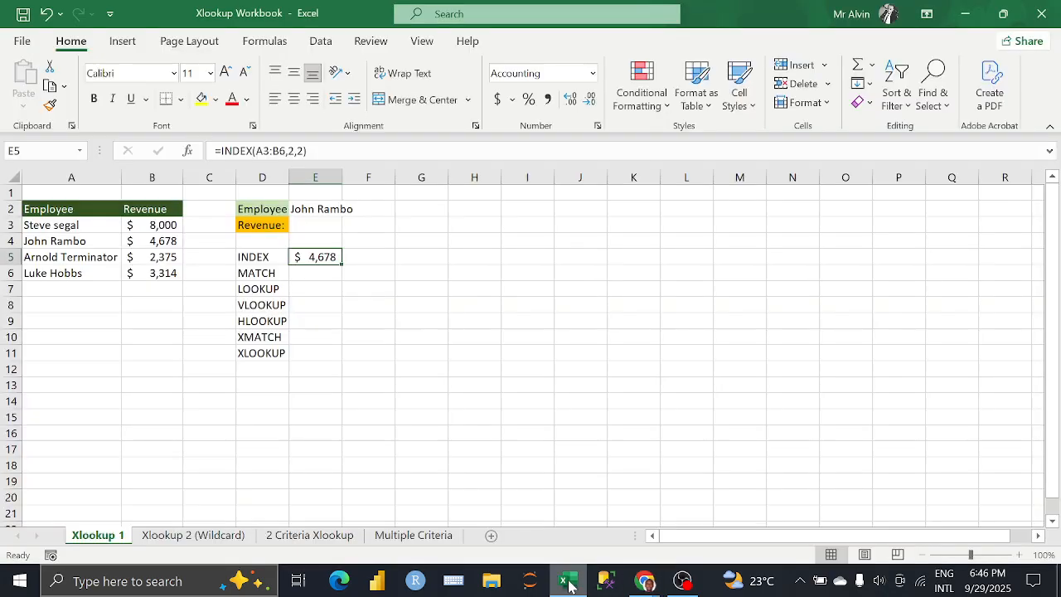
Step: Clear the formula in cell E5 and rebuild it as =INDEX(A3:B6,2,2)
click(338, 151)
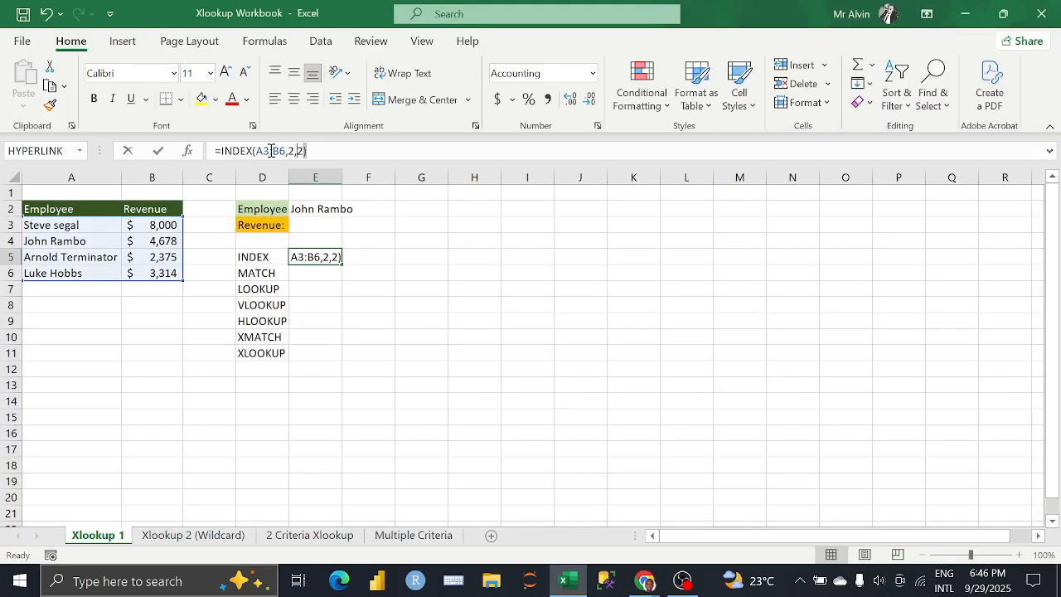
drag(338, 151, 197, 161)
key(BackSpace)
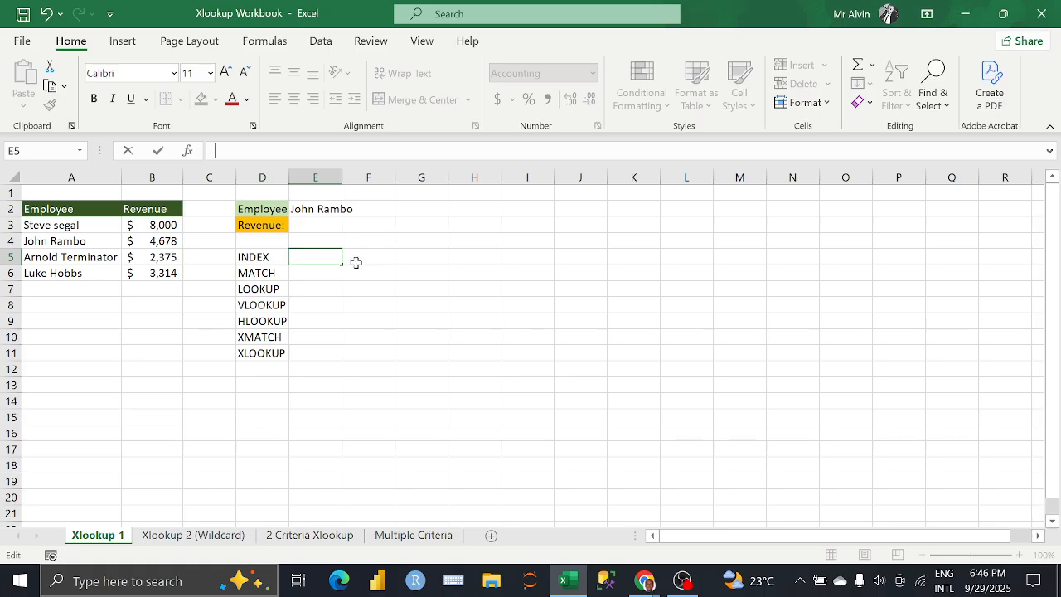
text(=IN)
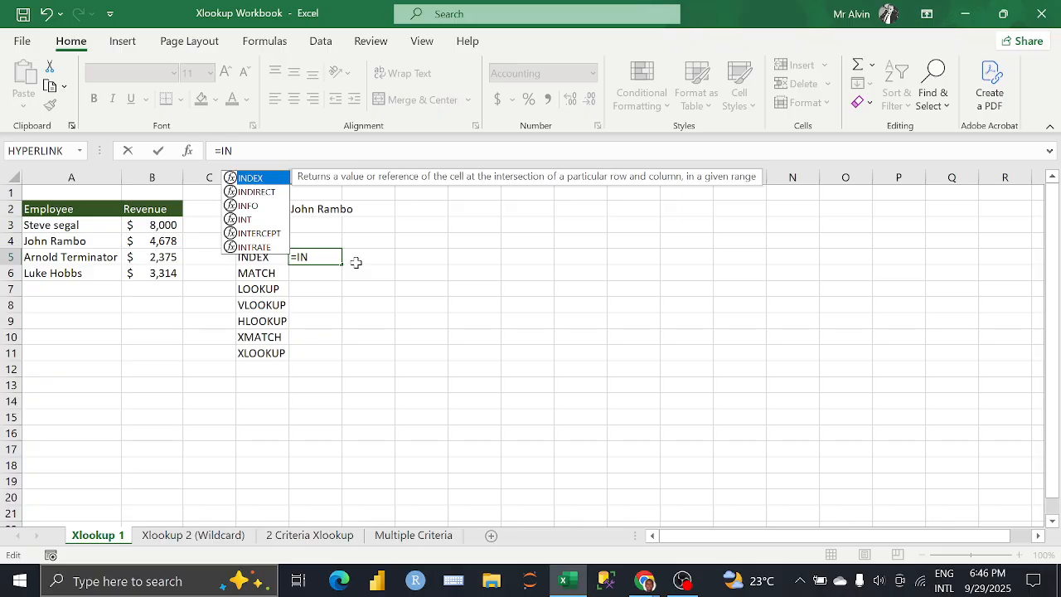
text(DE)
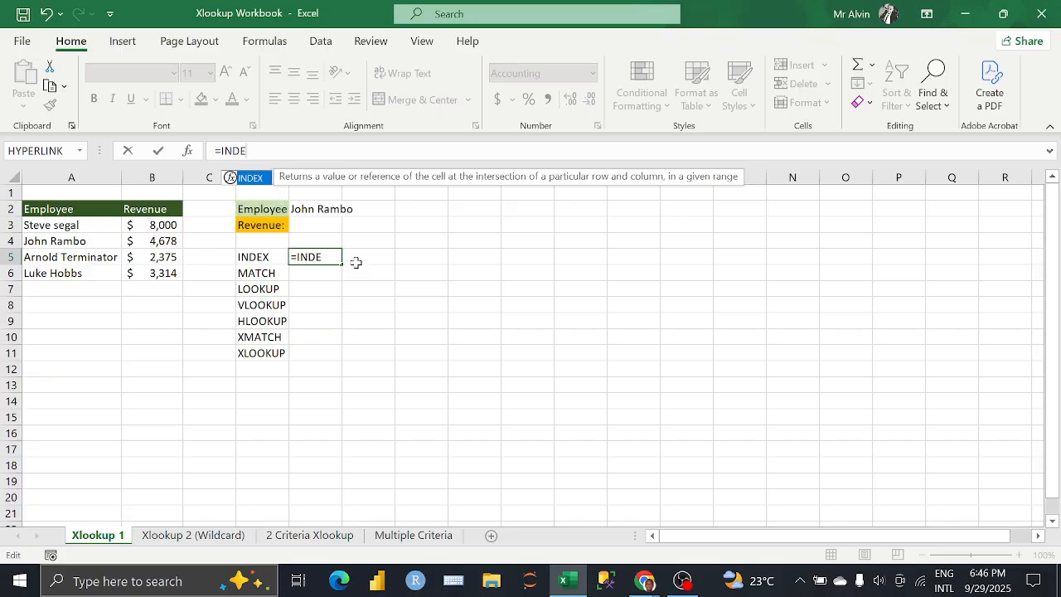
text(X()
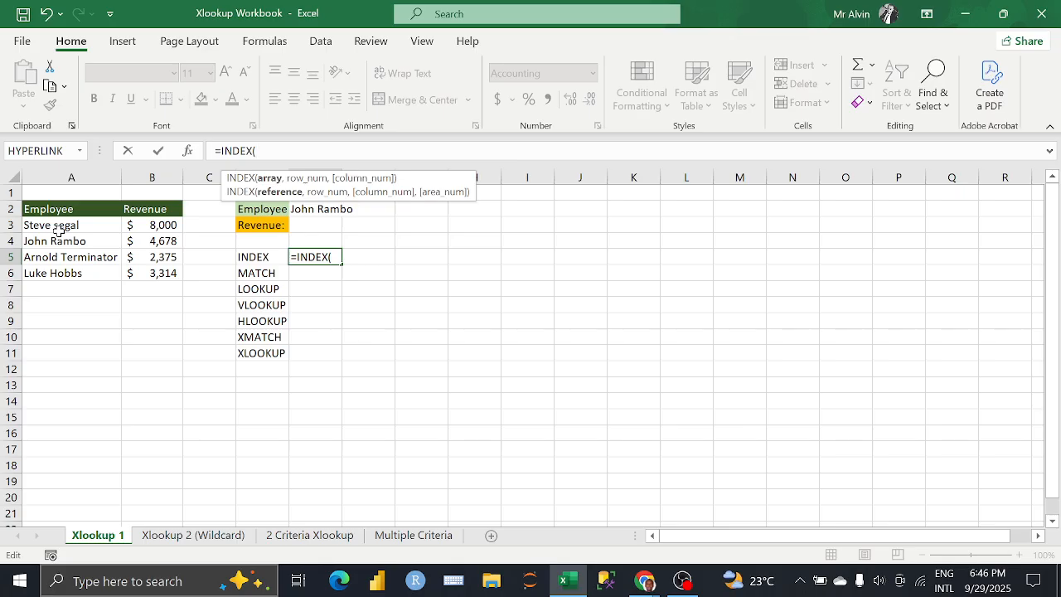
drag(58, 230, 142, 272)
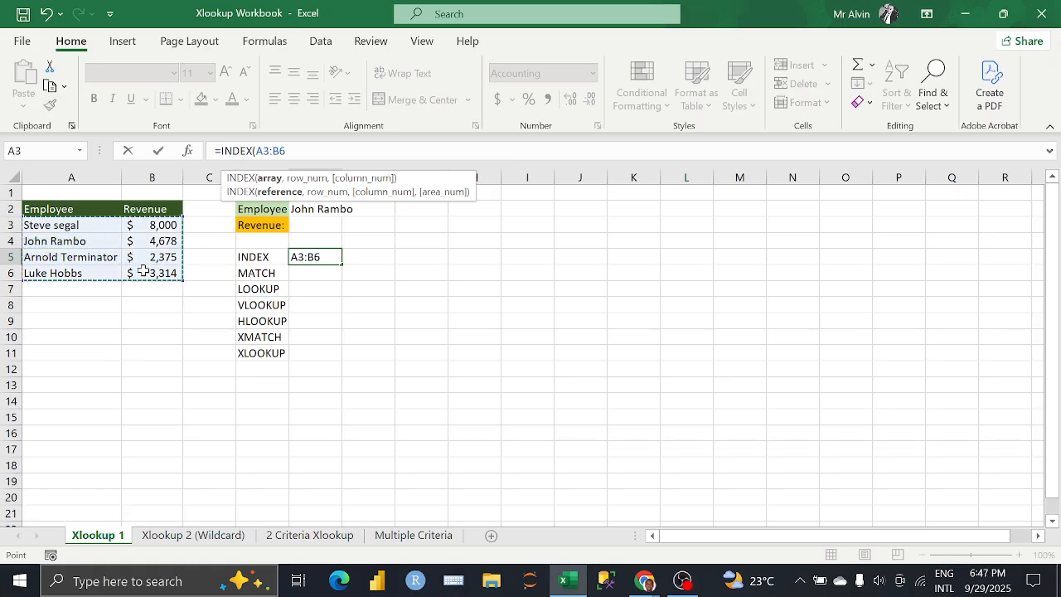
text(,)
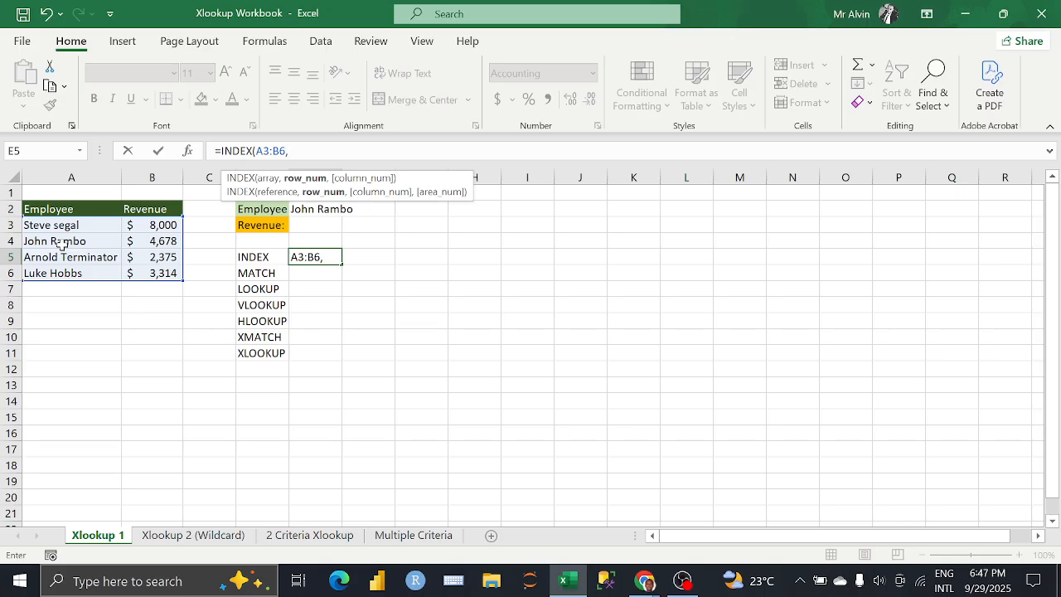
text(2,)
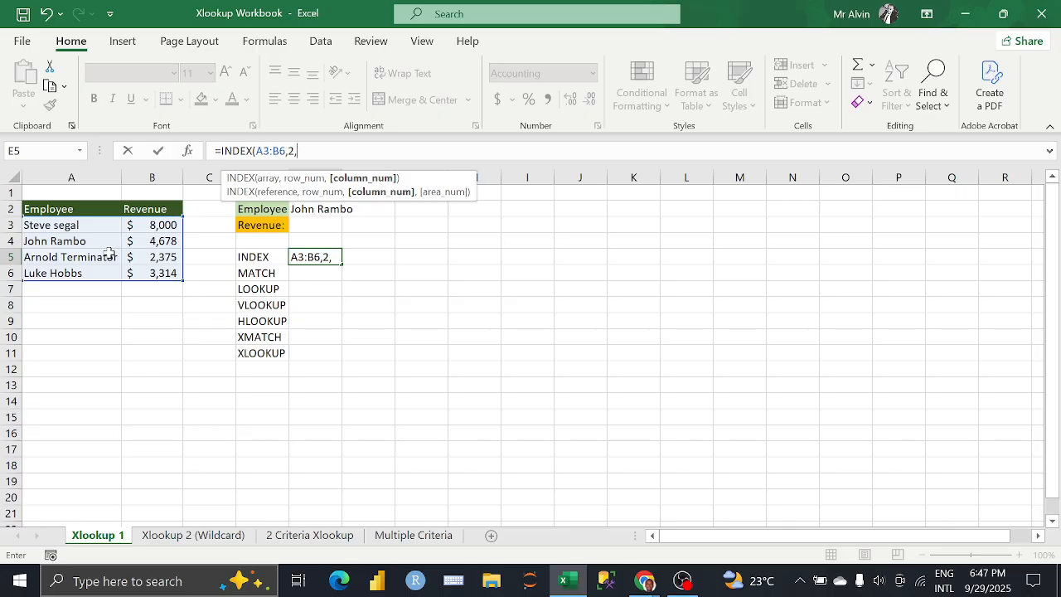
text(2)
text())
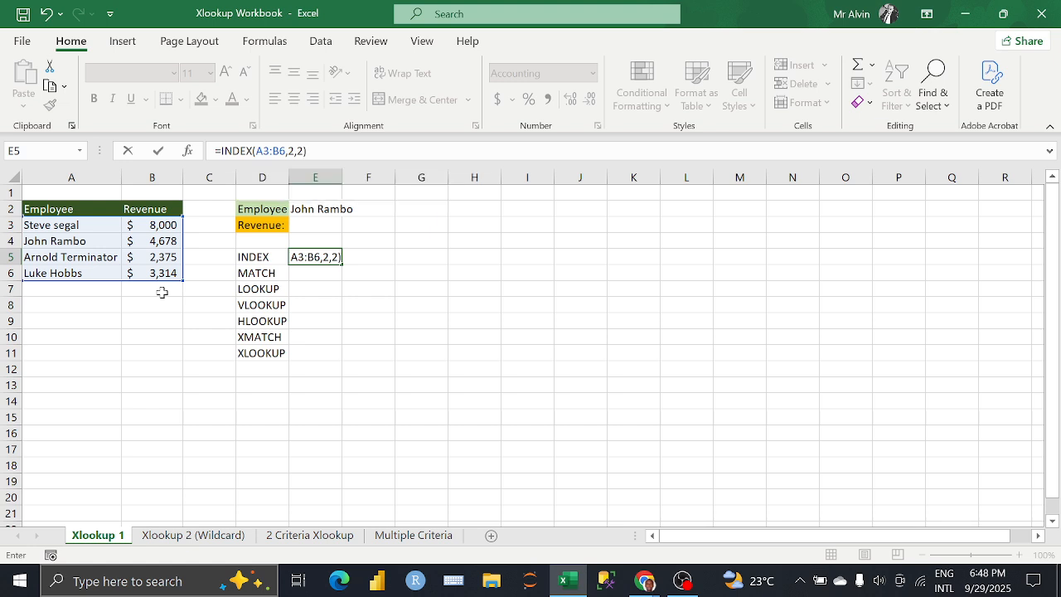
key(Return)
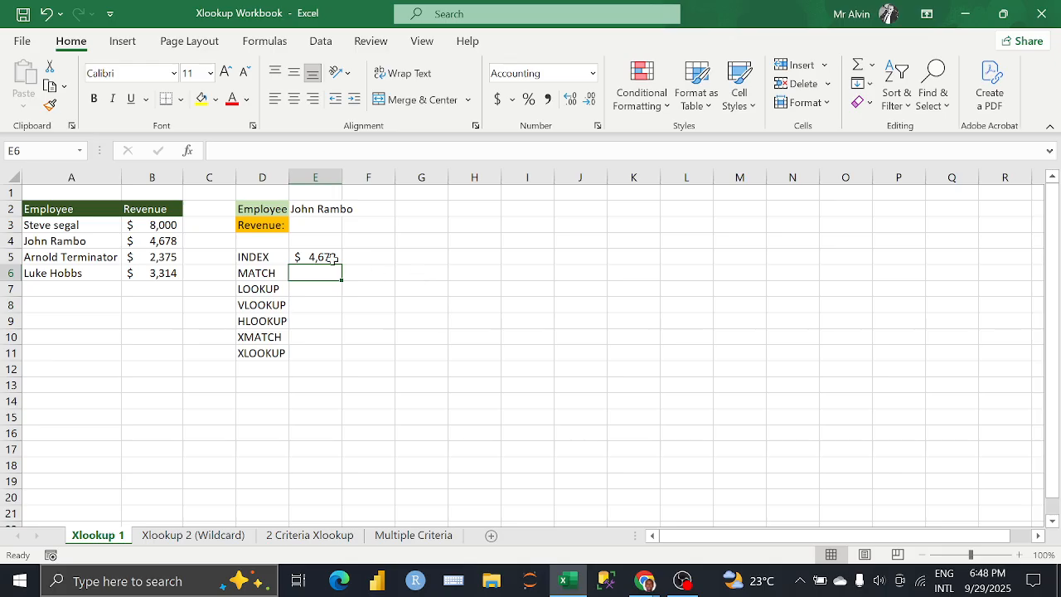
key(Up)
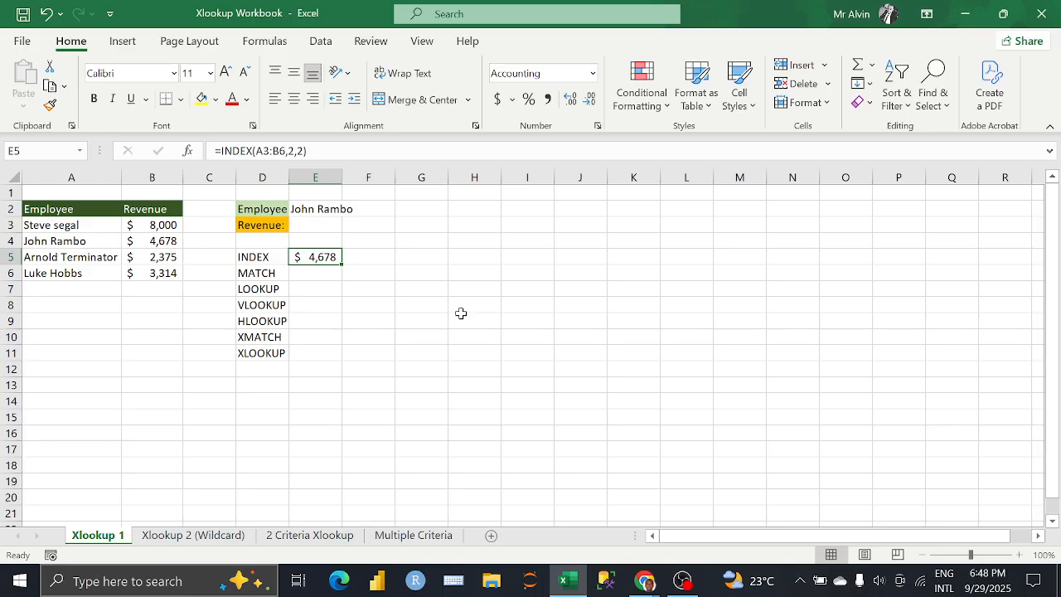
Step: Review the participant list in the Google Meet call, close it and return to the Xlookup Workbook in Excel
mouse_move(644, 580)
click(589, 470)
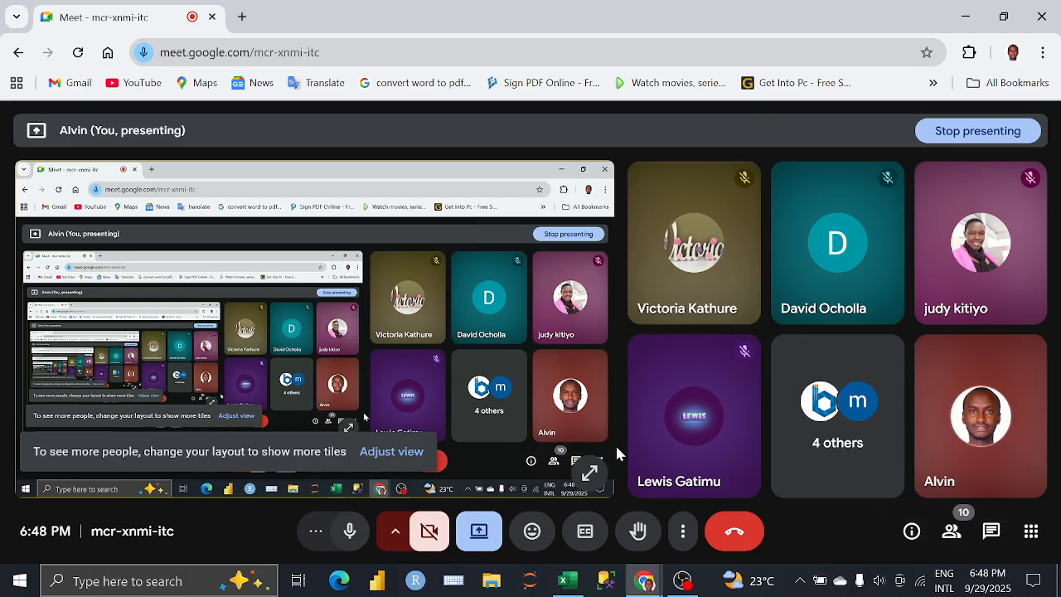
click(949, 527)
scroll(909, 405, down, 5)
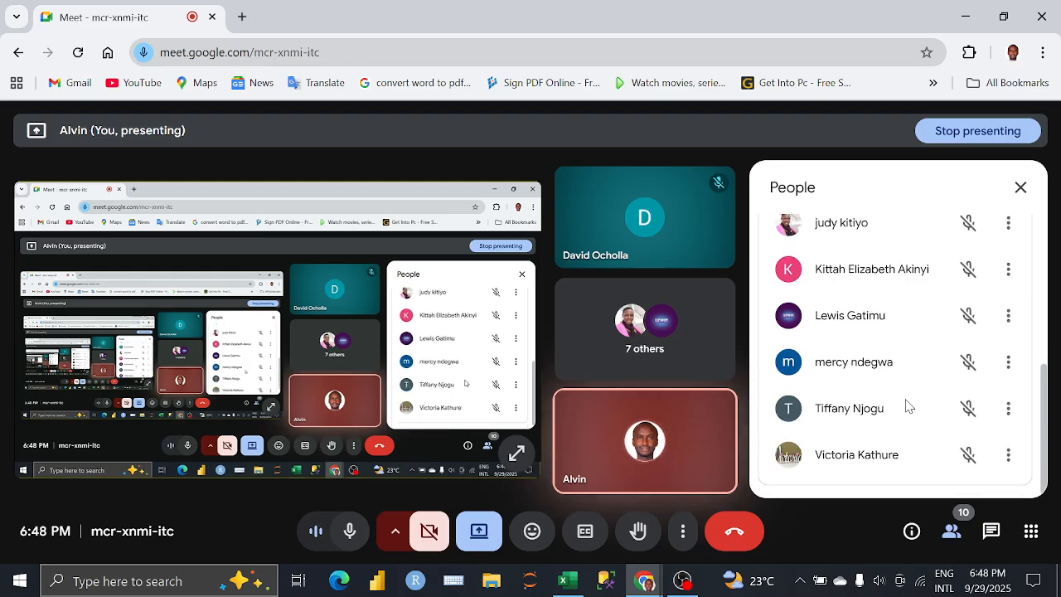
click(1020, 189)
mouse_move(574, 586)
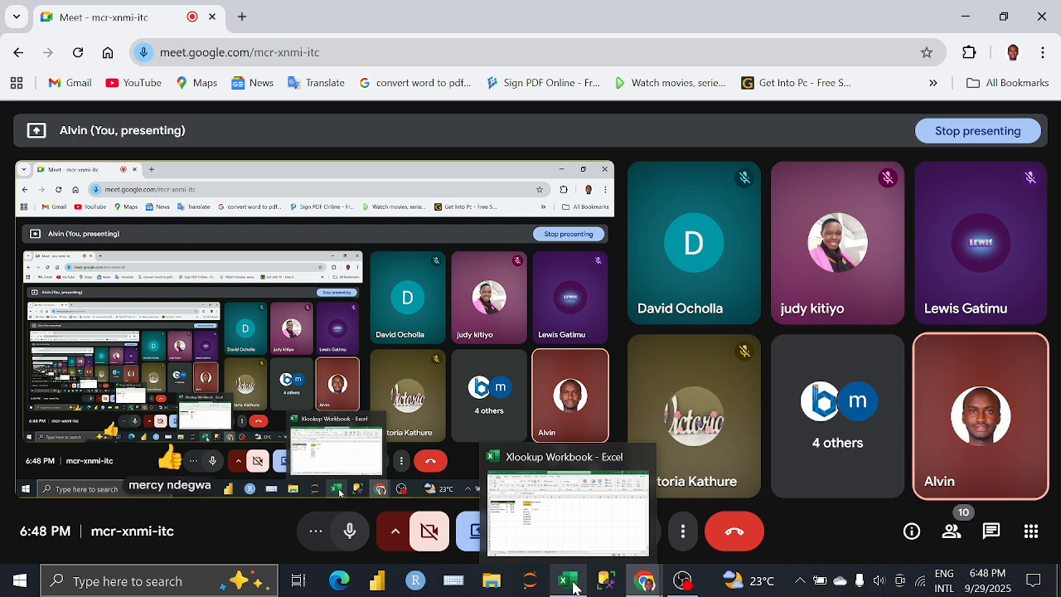
click(569, 539)
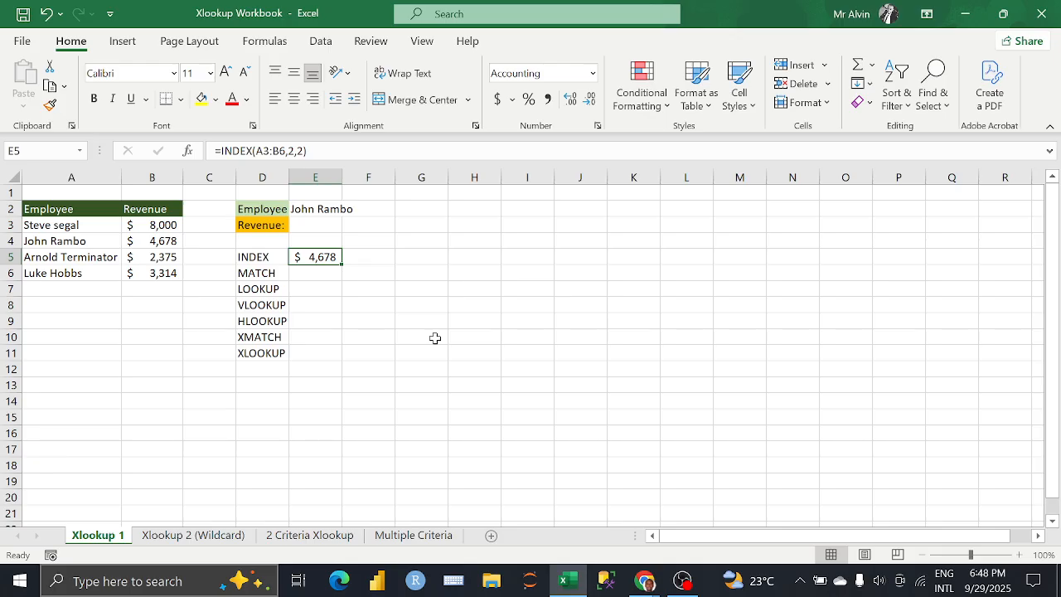
click(314, 271)
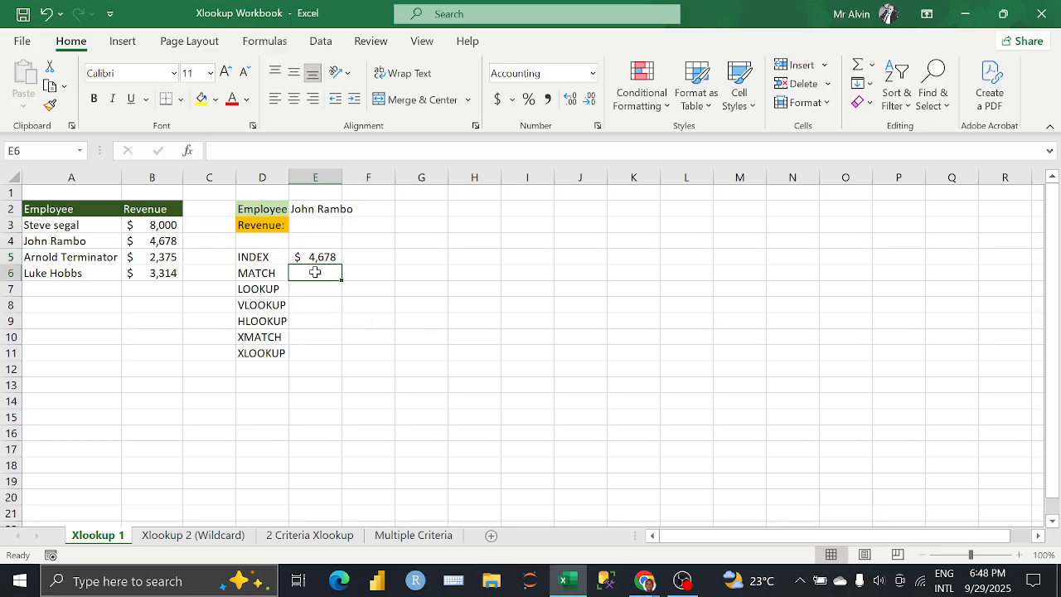
text(=)
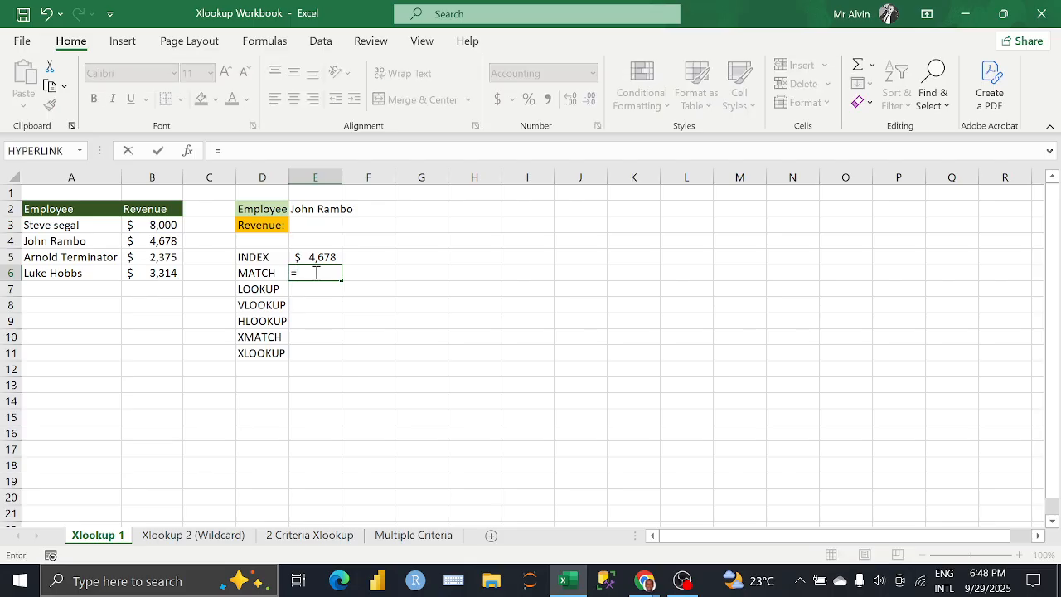
text(MATCH()
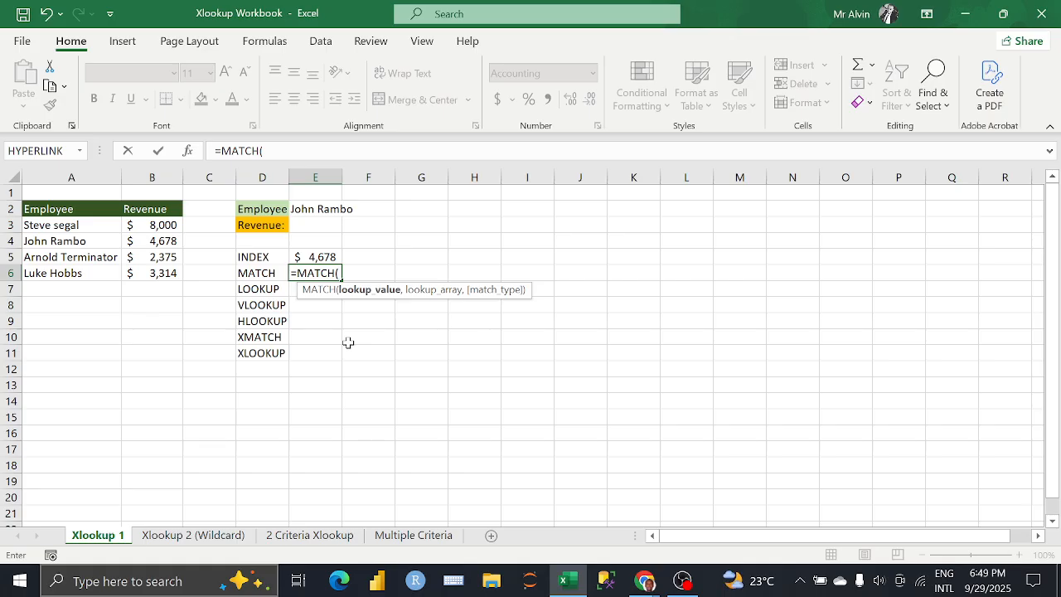
key(BackSpace)
key(BackSpace)
key(BackSpace)
key(BackSpace)
key(BackSpace)
key(BackSpace)
key(BackSpace)
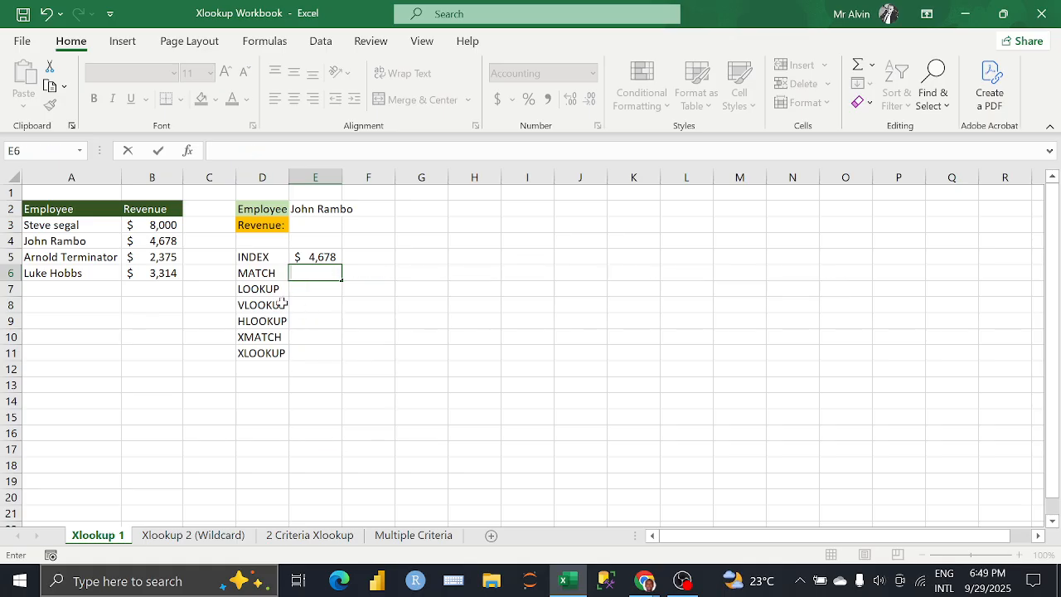
key(Escape)
Step: Move the function labels from MATCH through XLOOKUP in D6:D11 down one row to start at D7
drag(264, 273, 267, 352)
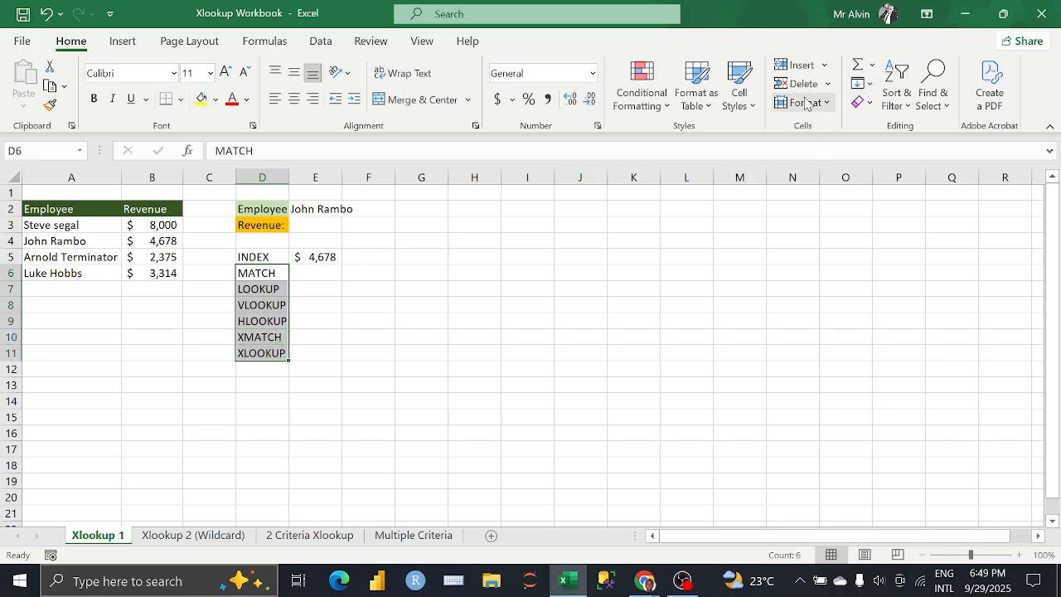
key(ctrl+x)
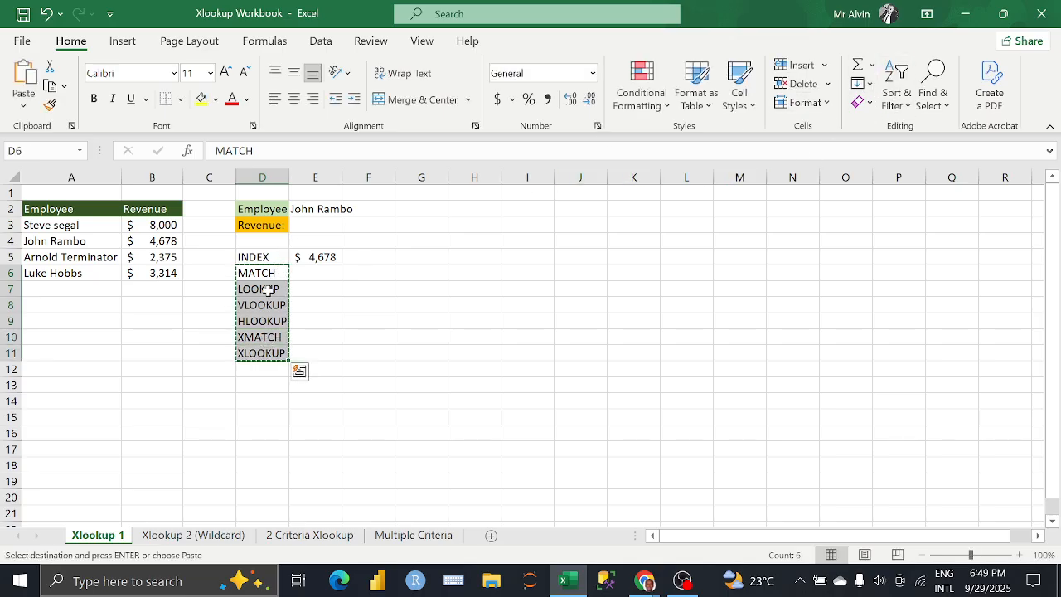
click(260, 287)
key(ctrl+v)
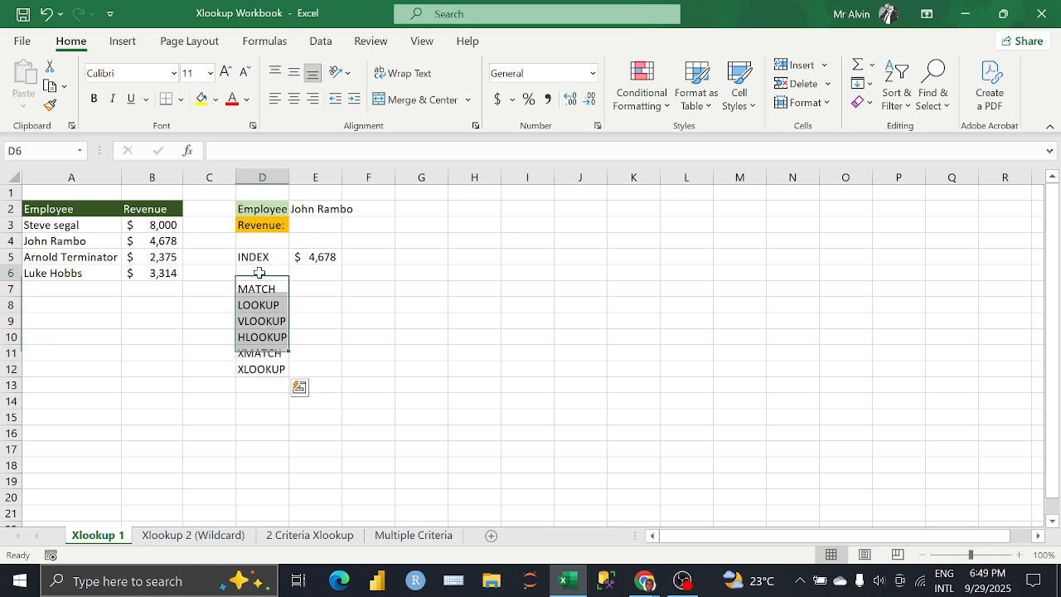
Step: Move the LOOKUP label from D8 into D6 so it sits directly below INDEX
click(259, 272)
text(LOOKUP)
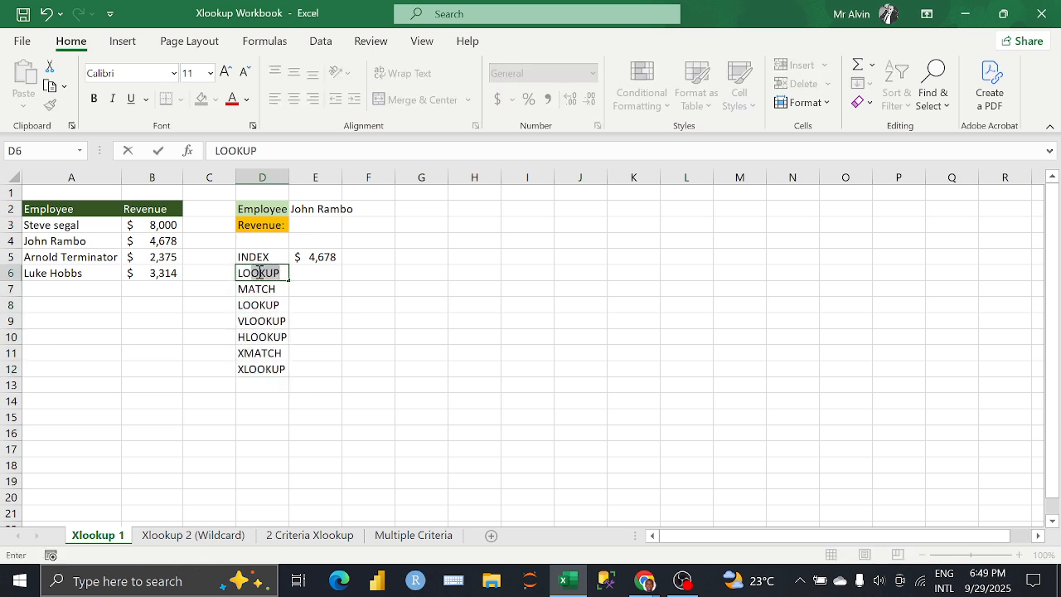
key(BackSpace)
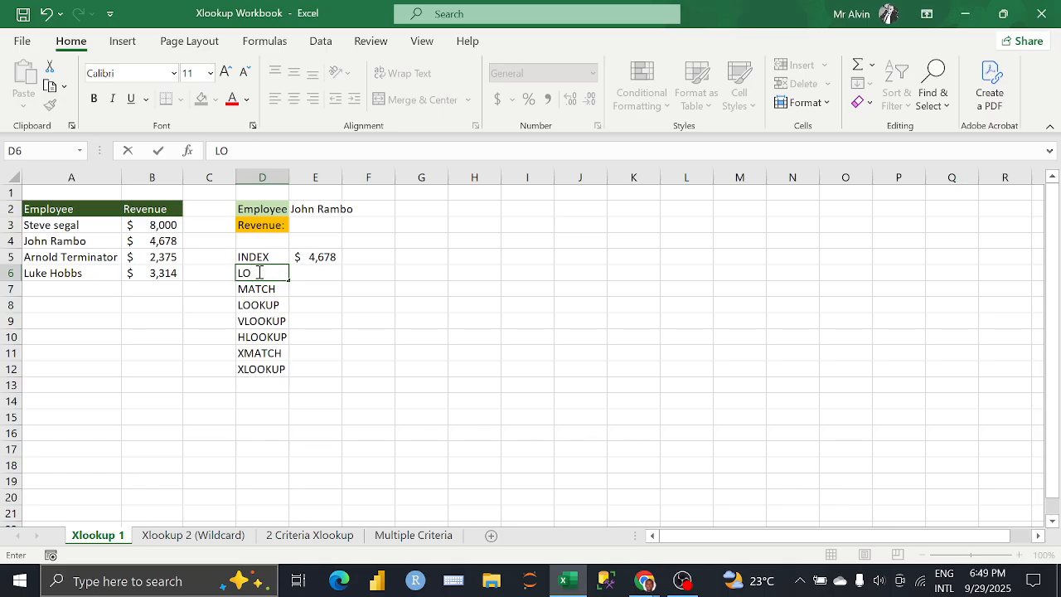
click(260, 303)
key(ctrl+c)
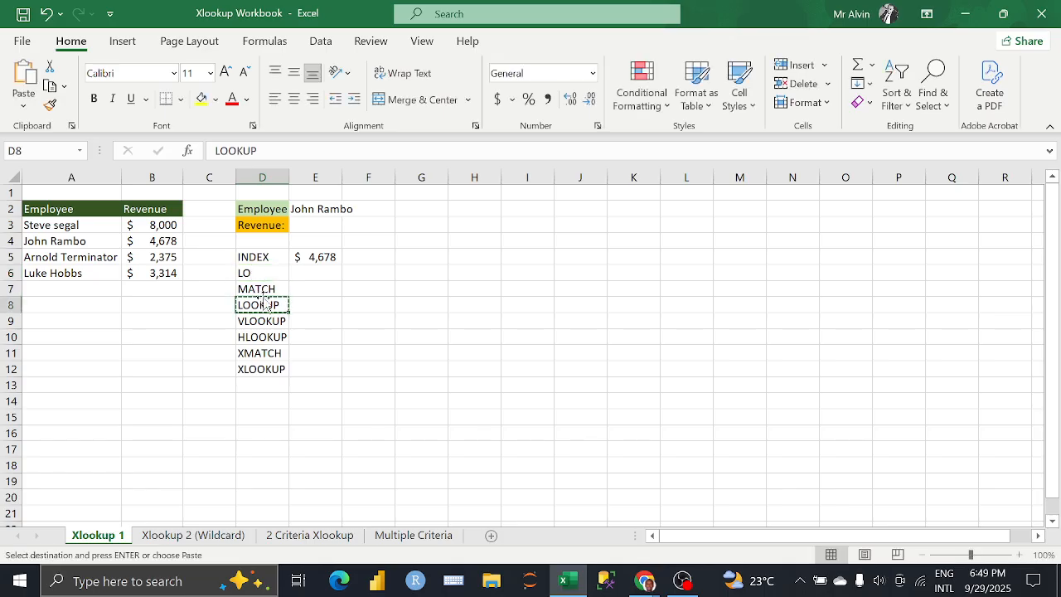
click(260, 271)
key(ctrl+v)
Step: Move the VLOOKUP, HLOOKUP, XMATCH and XLOOKUP labels up one row to start at D8
drag(262, 319, 258, 364)
click(263, 324)
key(ctrl+x)
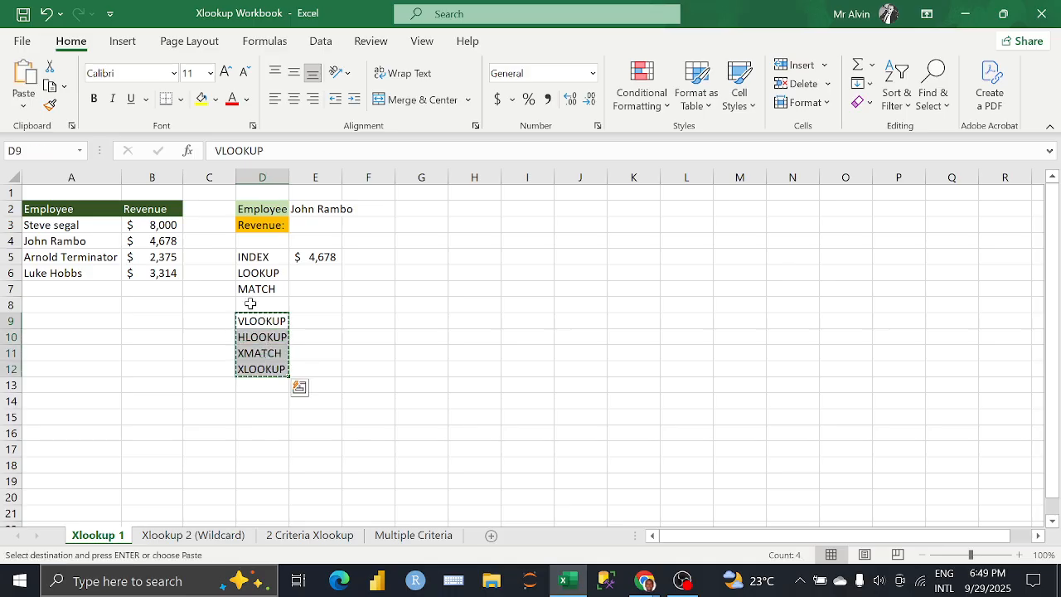
click(251, 304)
key(ctrl+v)
Step: Enter the formula =LOOKUP(E2,A3:B6) in cell E6 beside the LOOKUP label
click(297, 272)
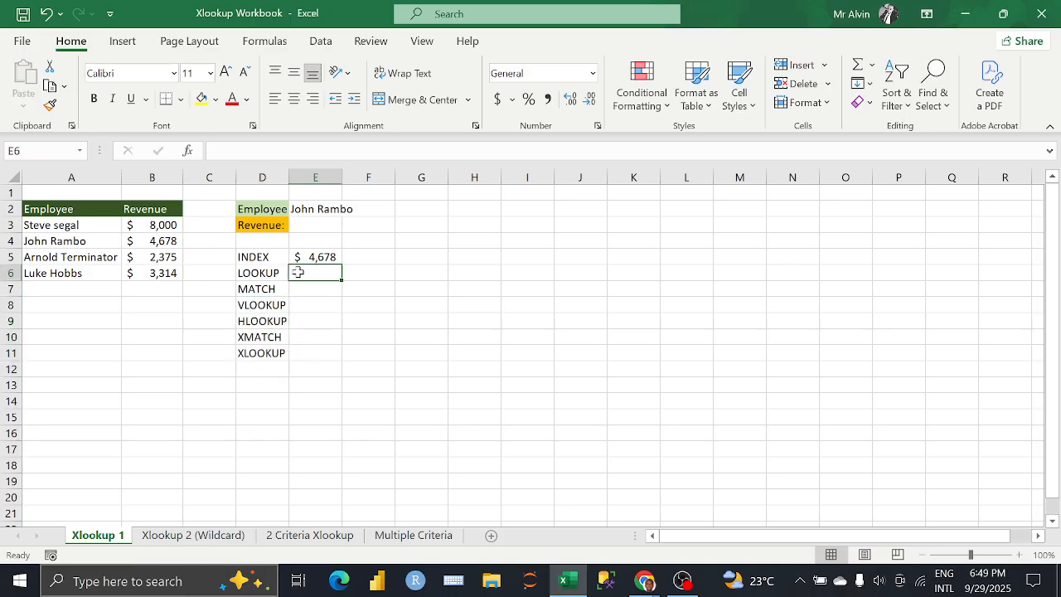
text(=)
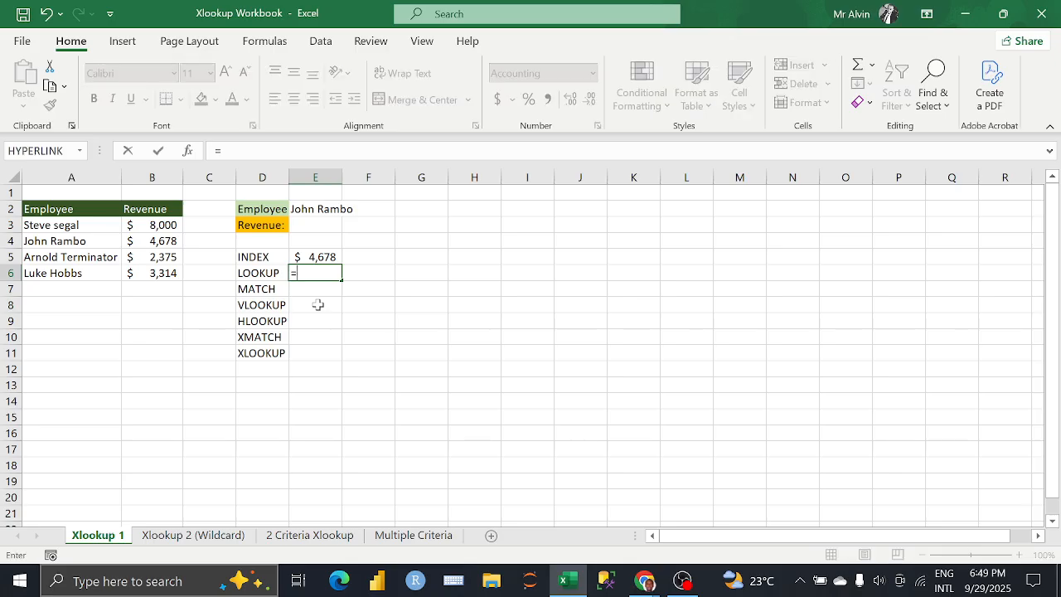
text(LOO)
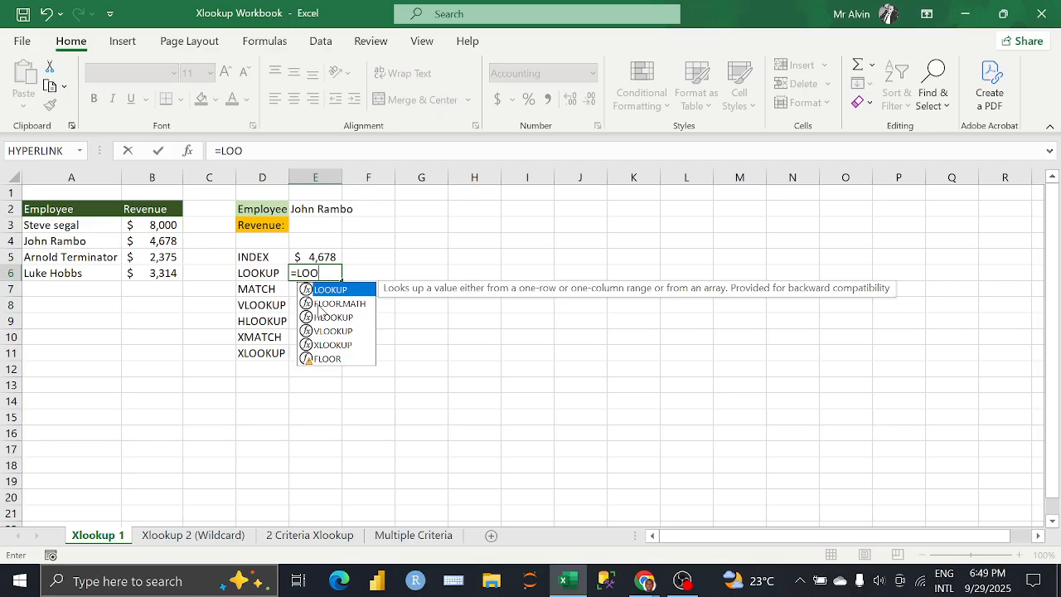
key(Tab)
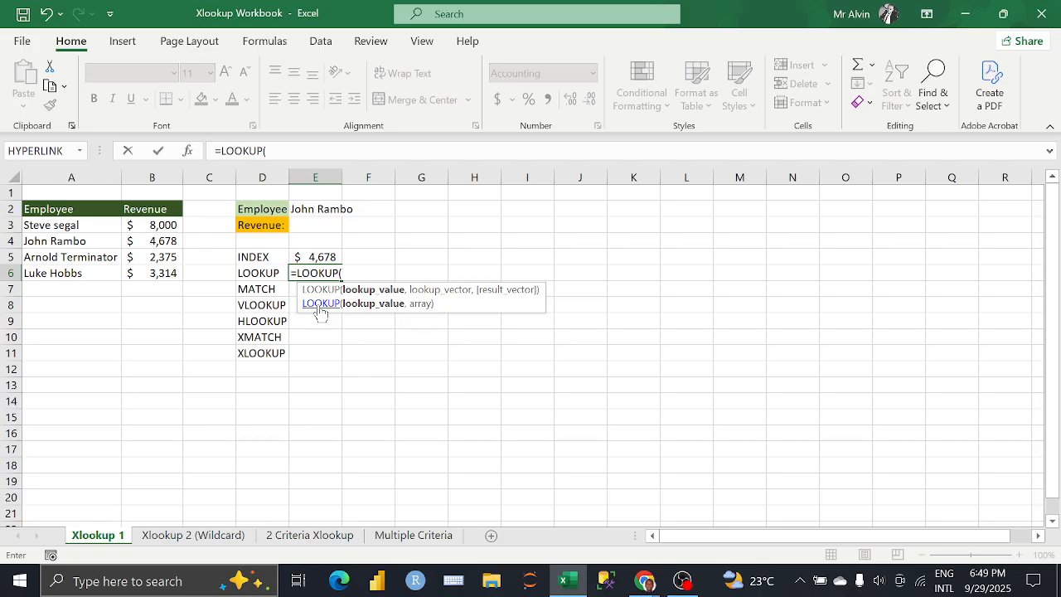
click(312, 211)
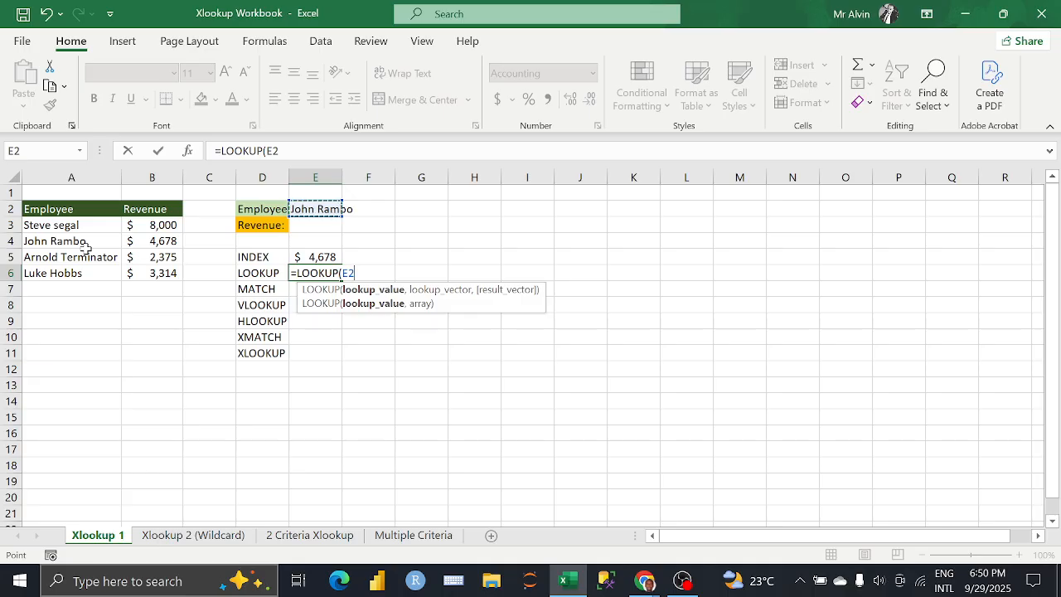
text(,)
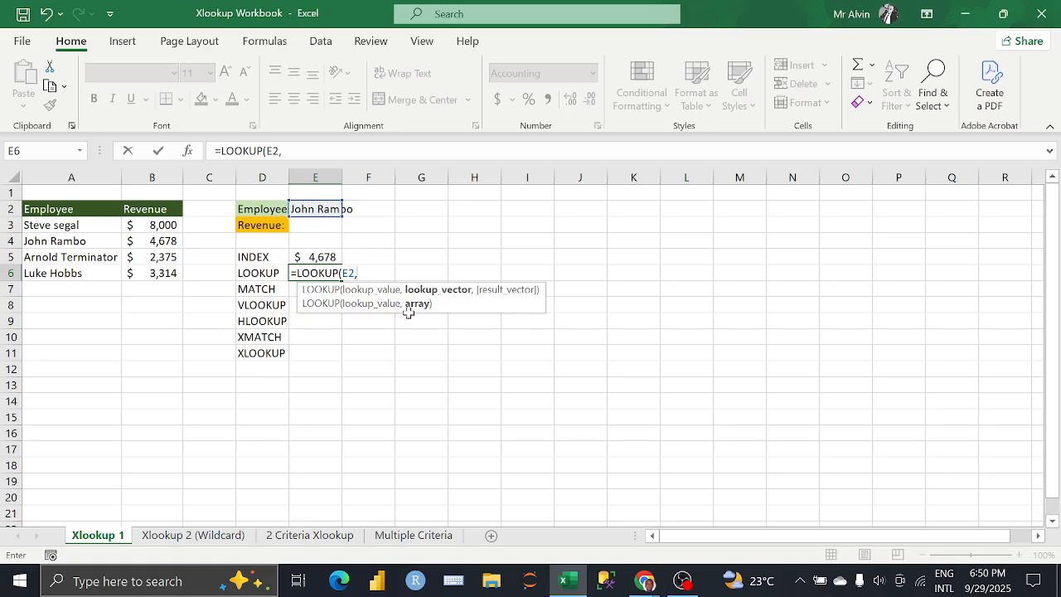
drag(58, 230, 150, 274)
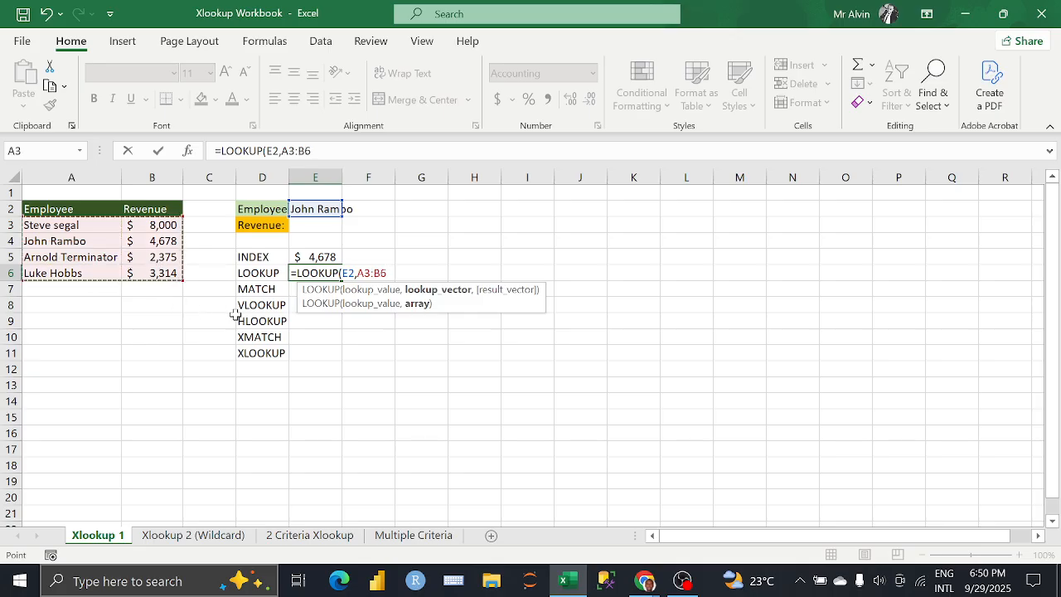
text())
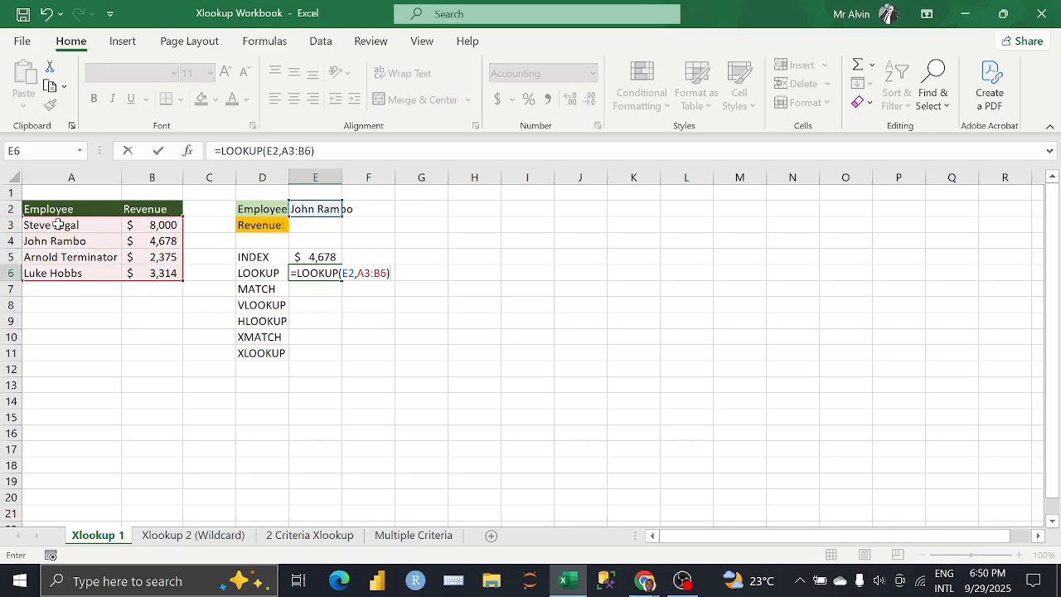
key(Return)
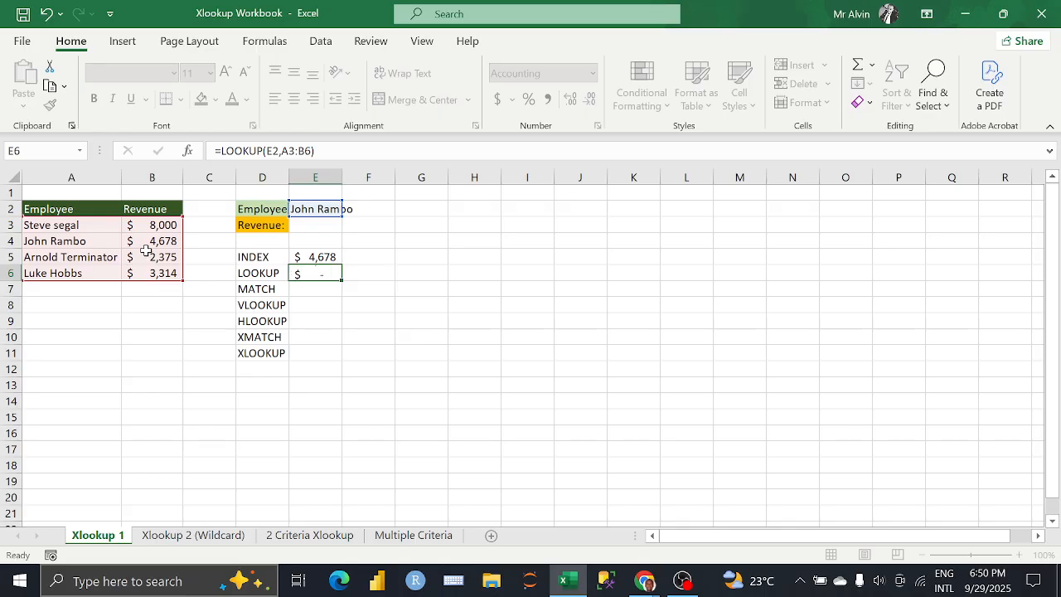
Step: Review the argument syntax of the LOOKUP formula in cell E6 and close the formula again
click(318, 276)
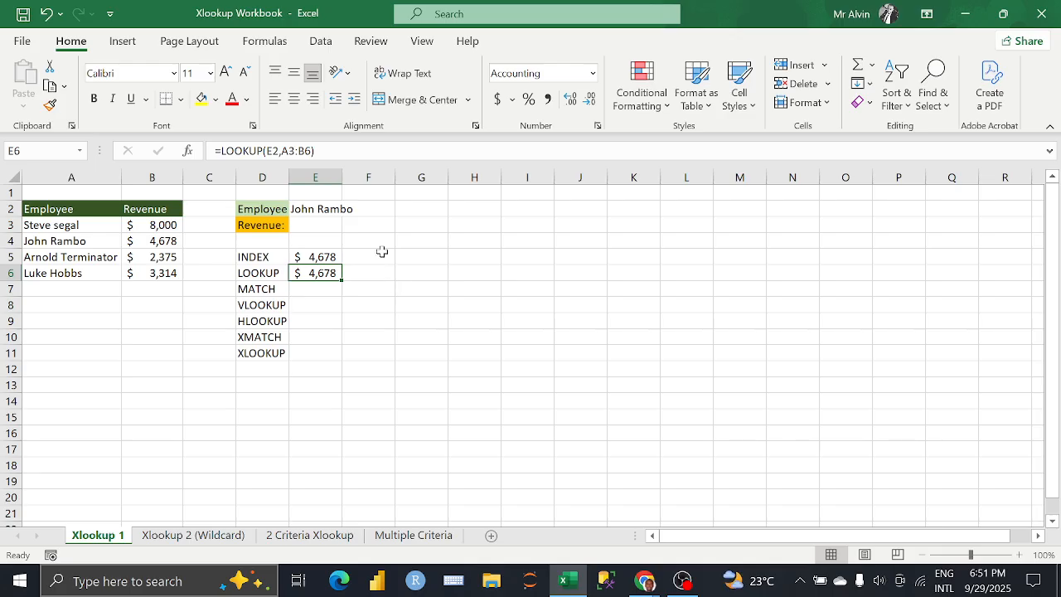
click(315, 151)
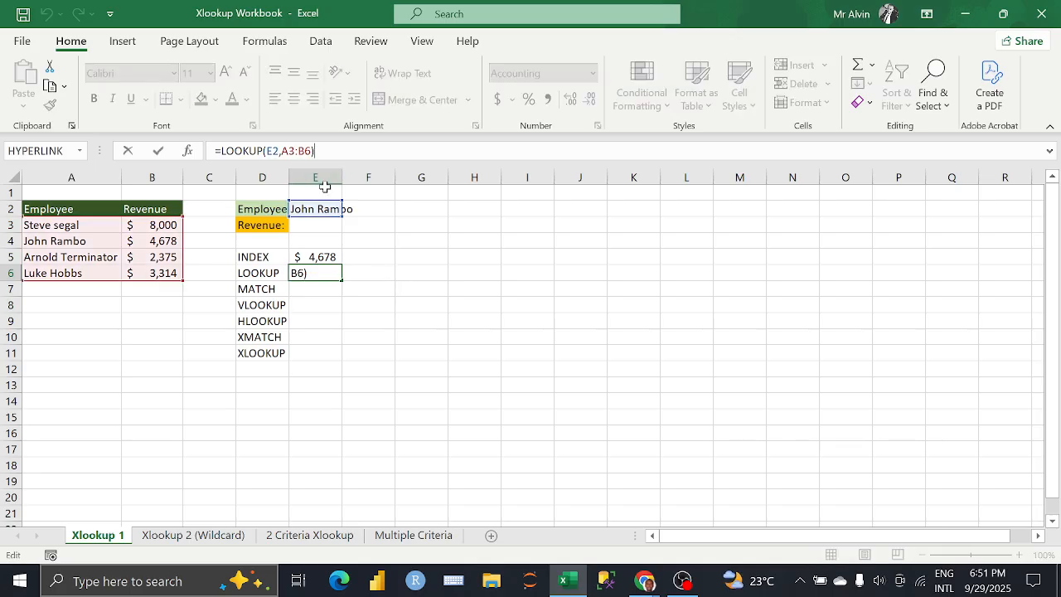
key(BackSpace)
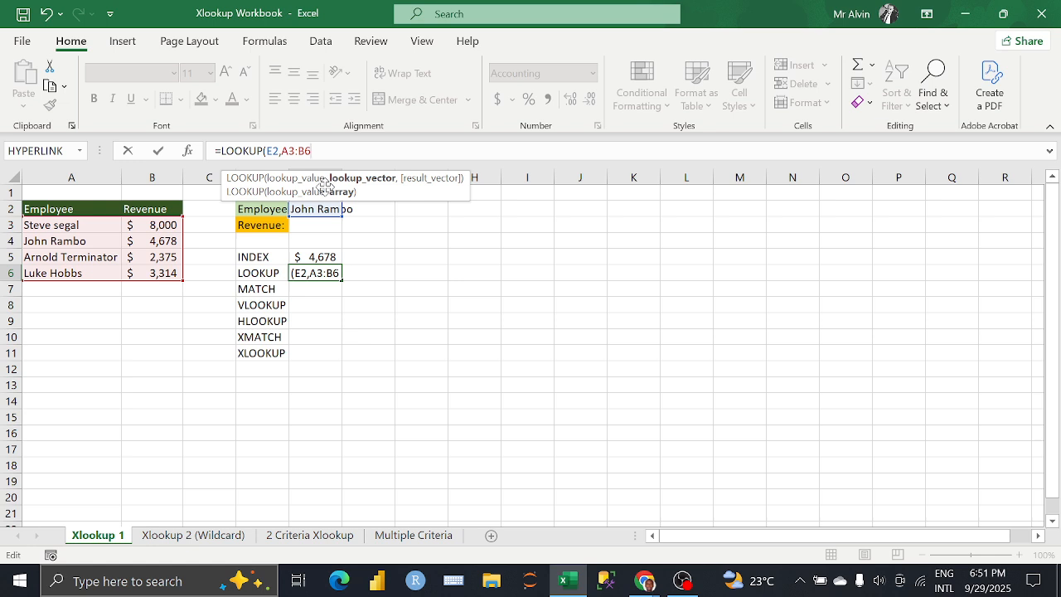
text())
key(BackSpace)
text())
key(Return)
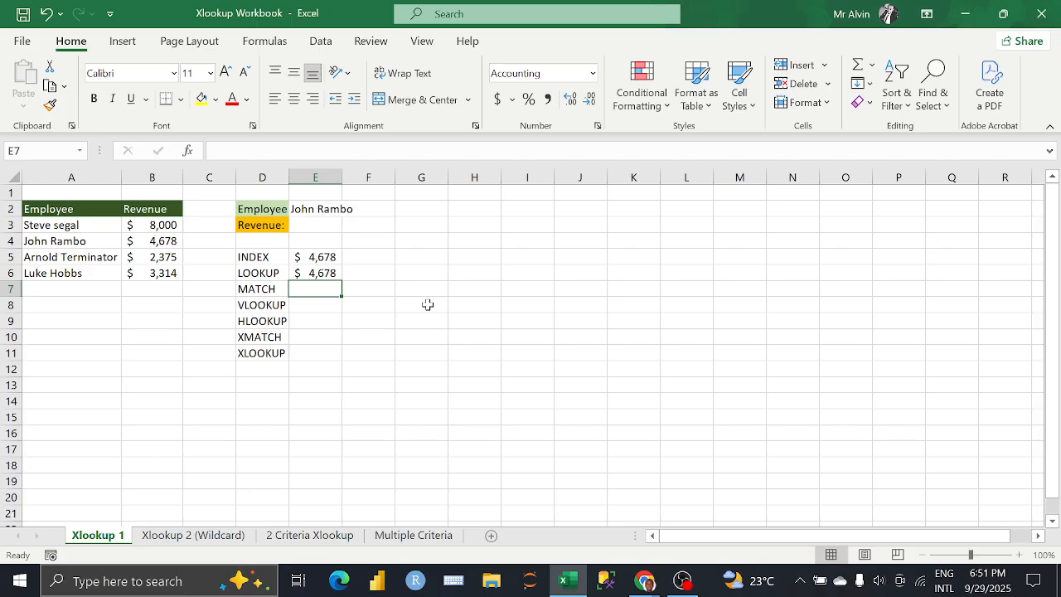
Step: Enter =MATCH(E2,A3:B6,0) in cell E7 with the exact match option, and check it against the revenue in B4
text(=)
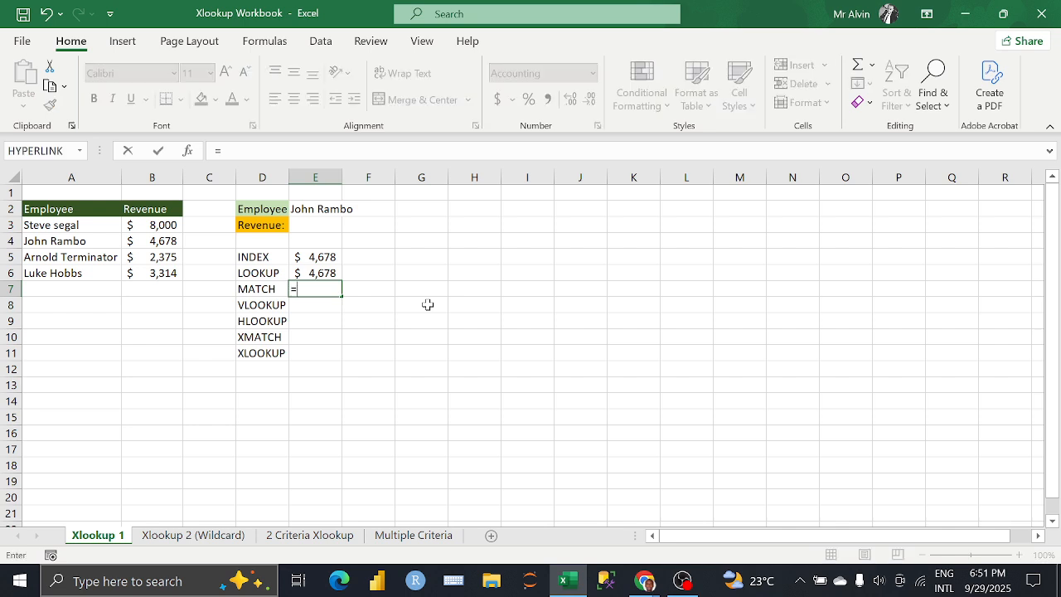
text(MATCH)
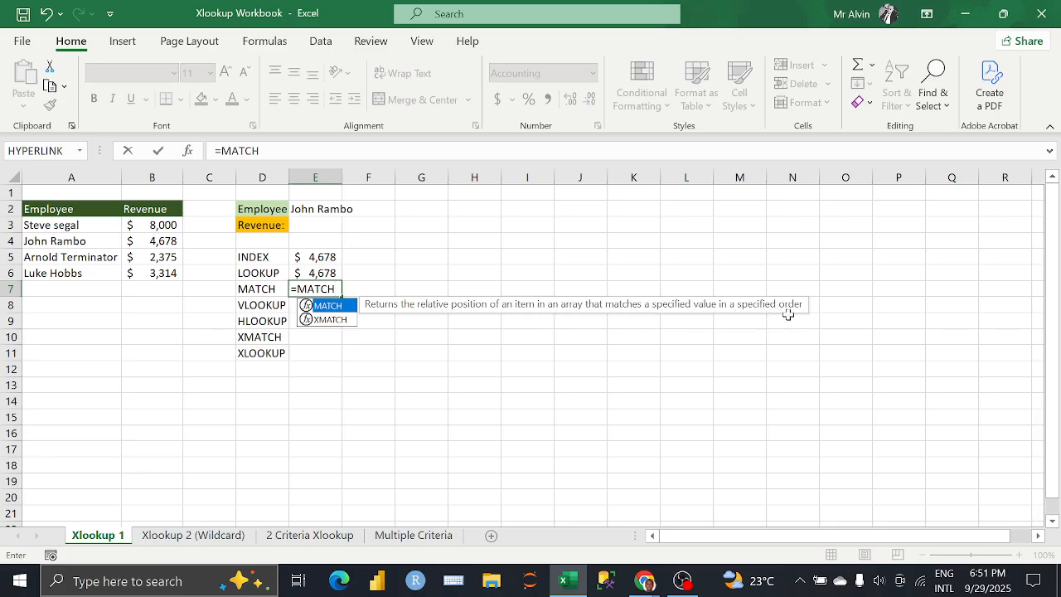
text(()
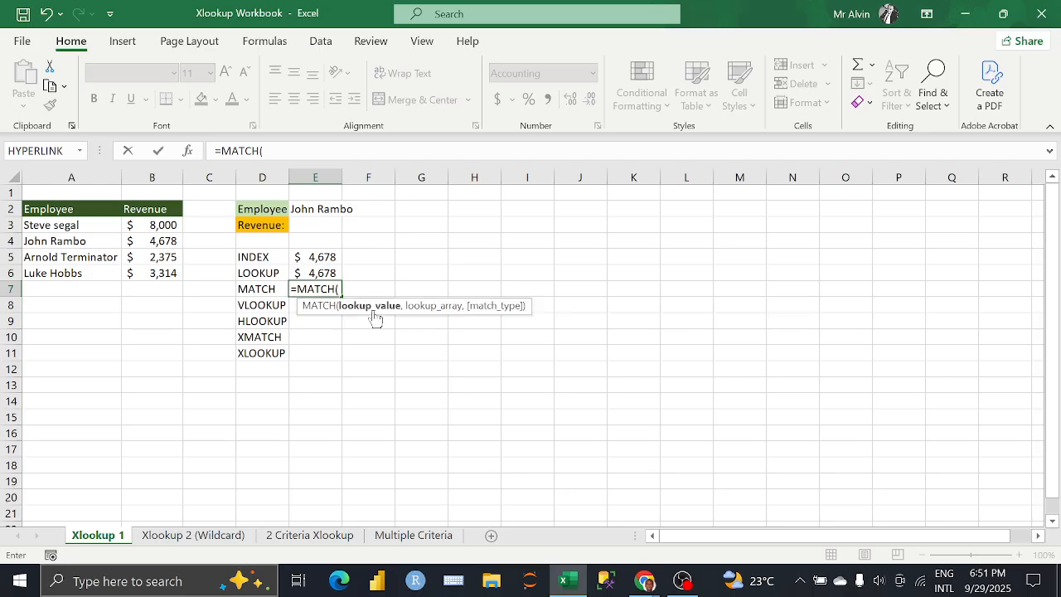
click(307, 211)
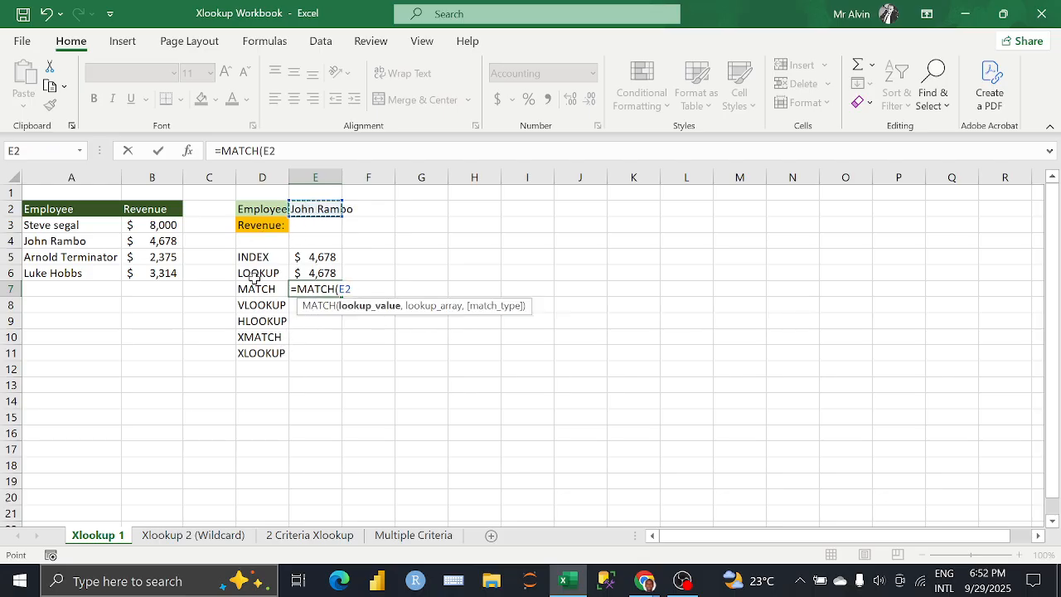
text(,)
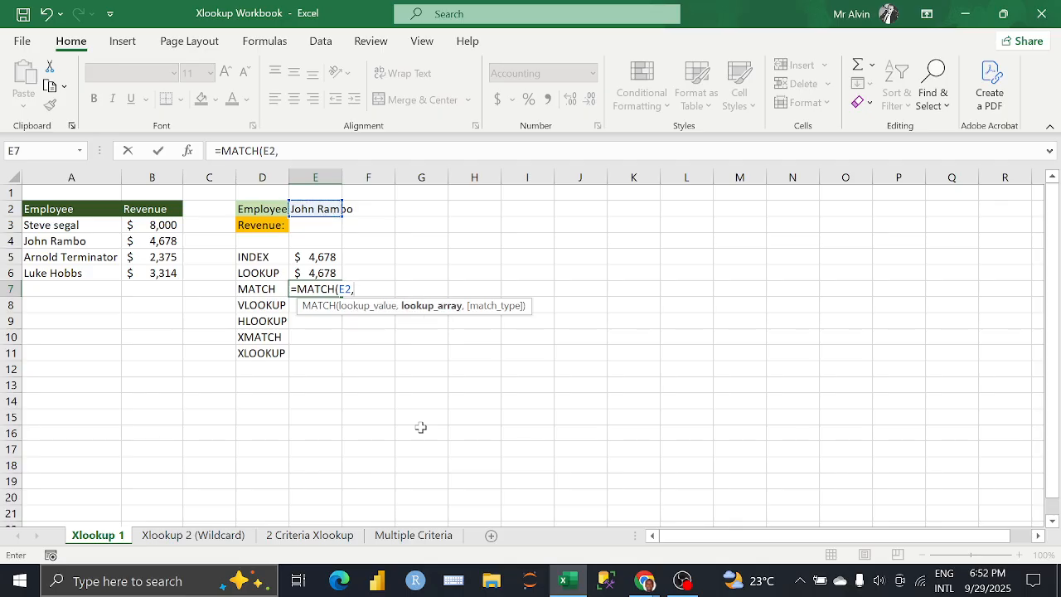
drag(48, 226, 127, 274)
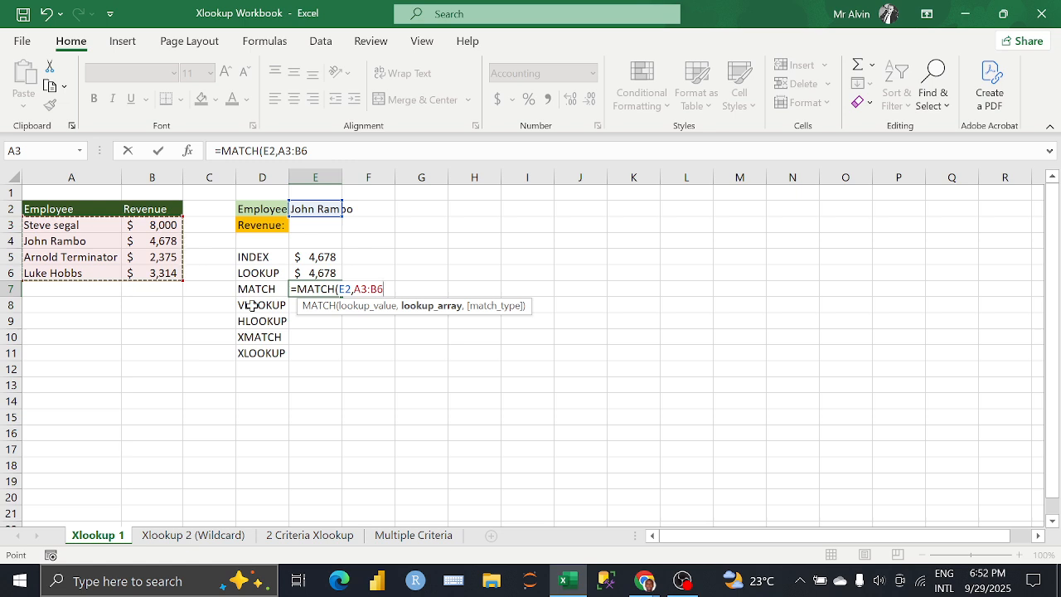
text(,)
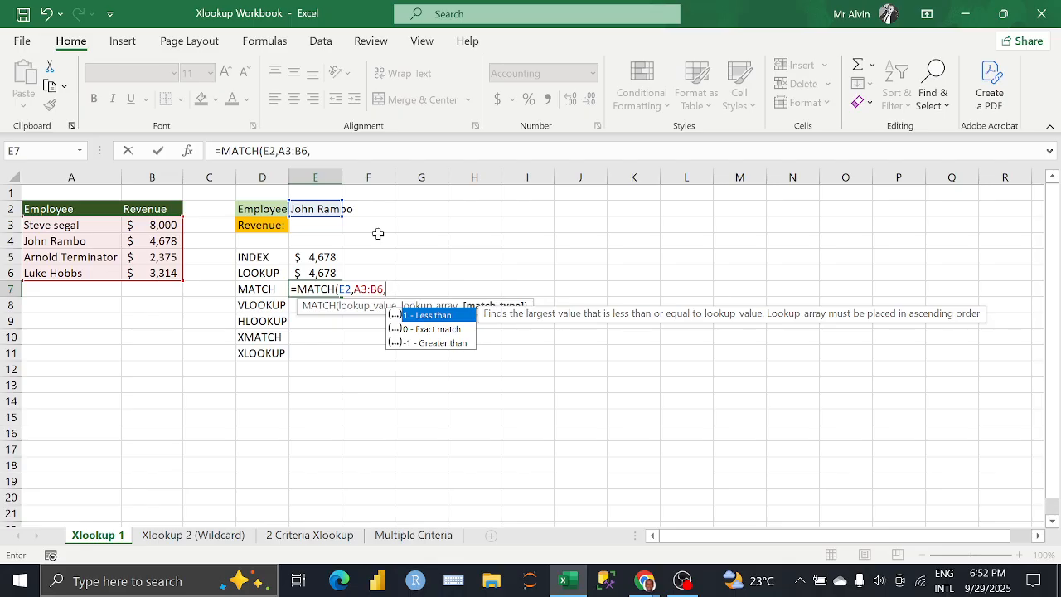
key(Down)
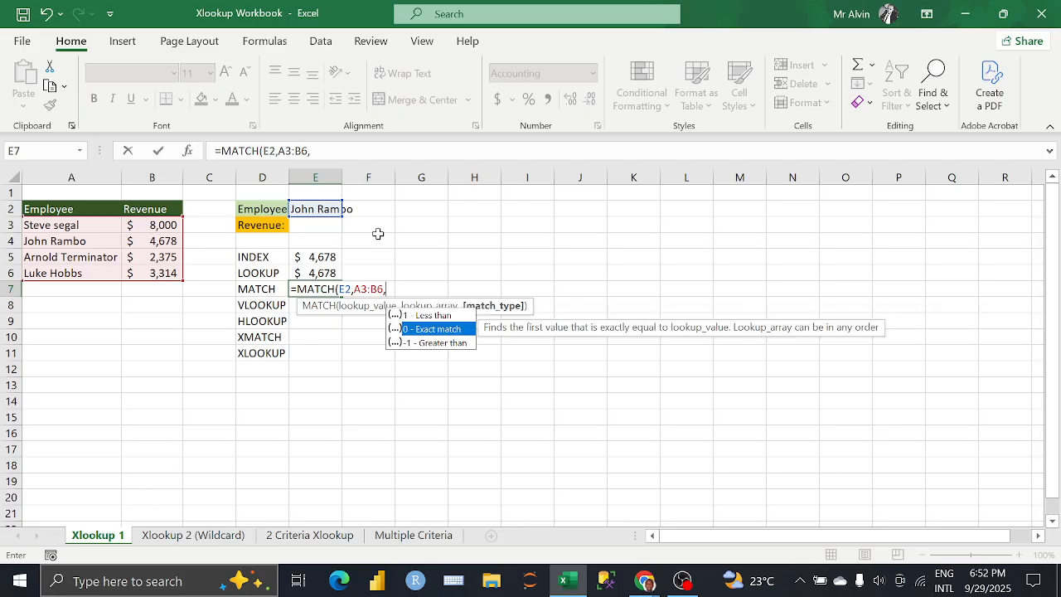
key(Tab)
text())
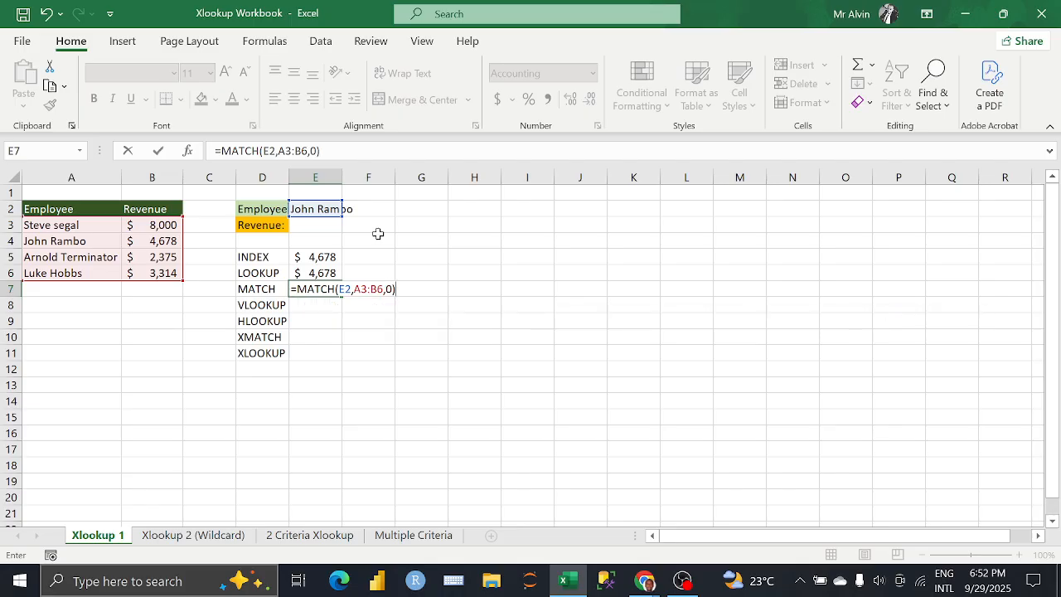
key(Return)
click(315, 290)
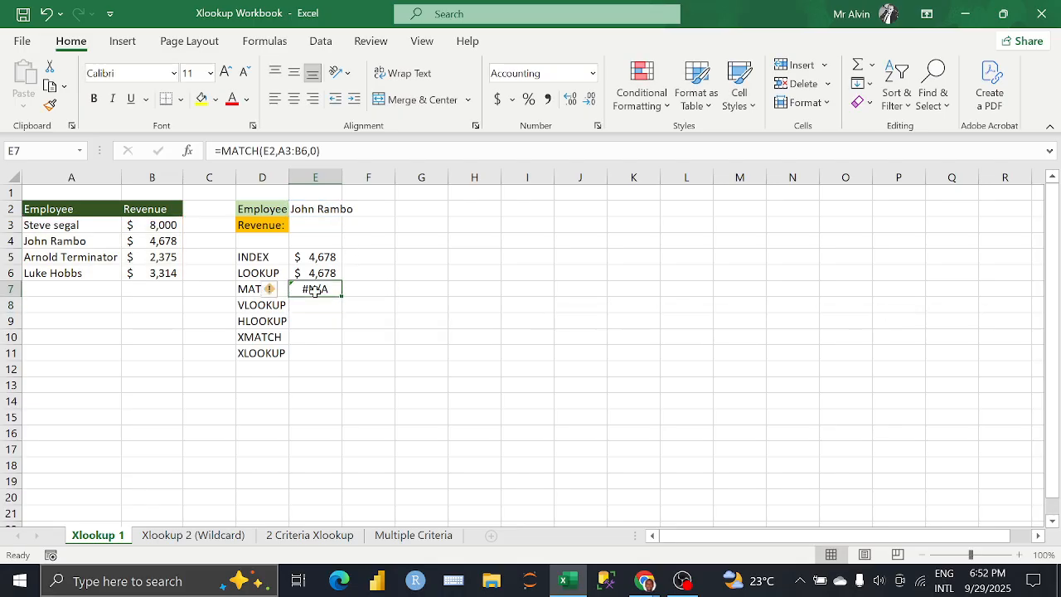
click(153, 241)
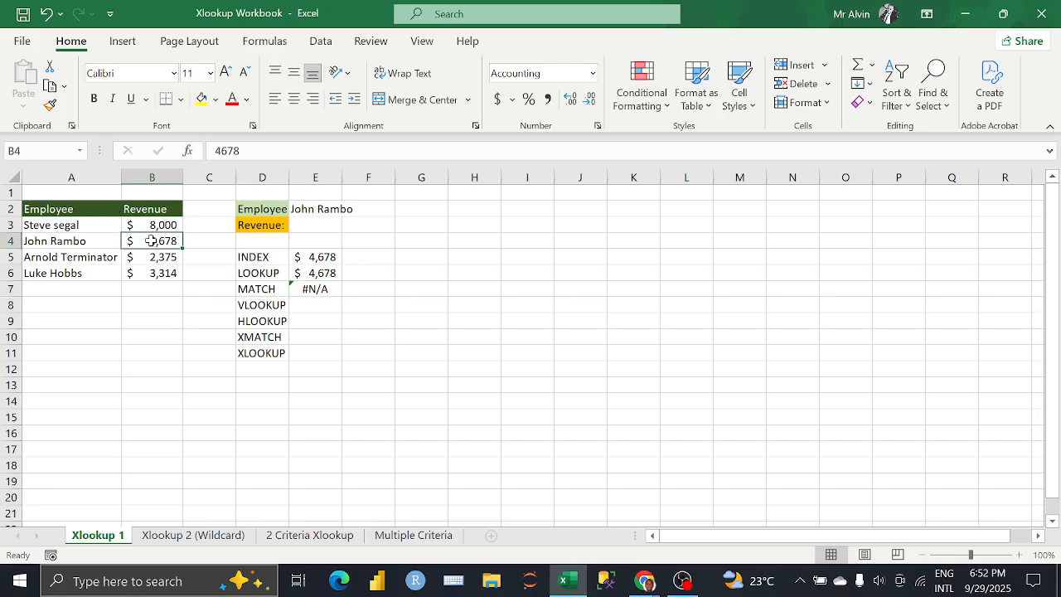
Step: Replace the formula in cell E7 with =MATCH(E6,A3:B6,0), using the LOOKUP result as lookup value and the exact match option
click(321, 289)
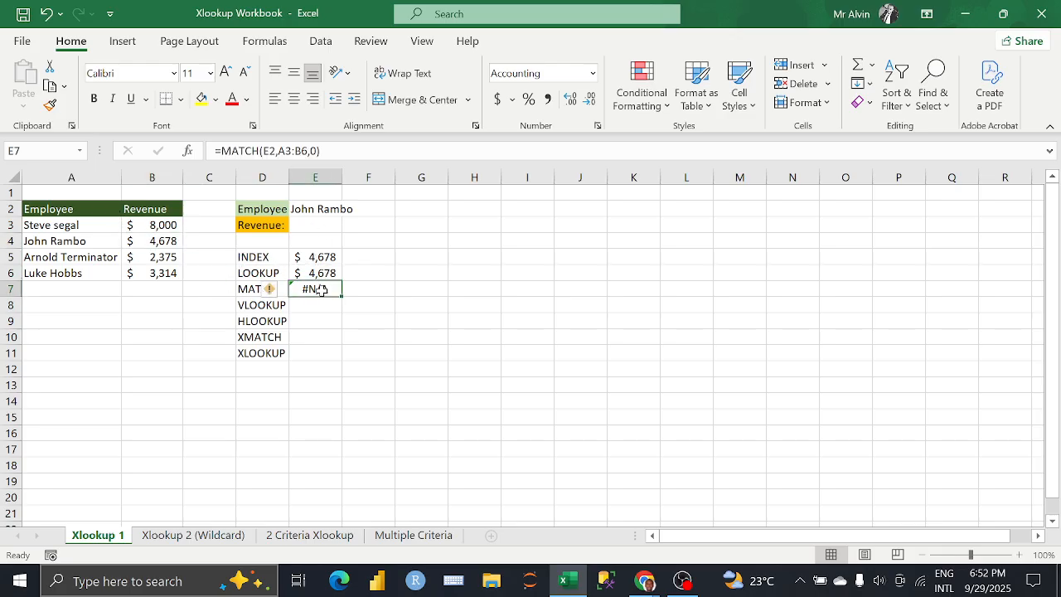
drag(328, 151, 211, 154)
key(BackSpace)
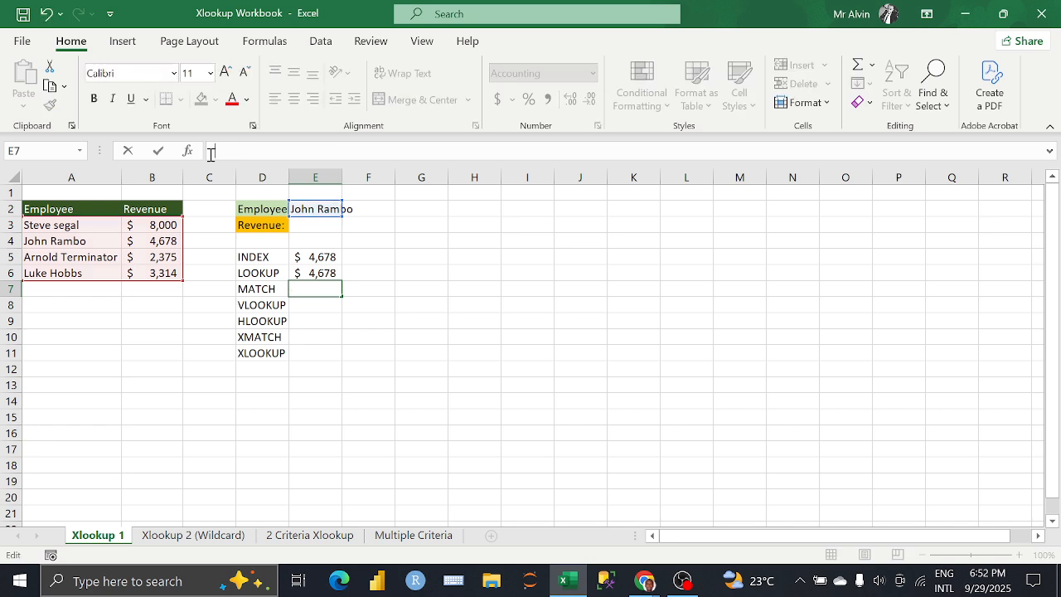
text(=)
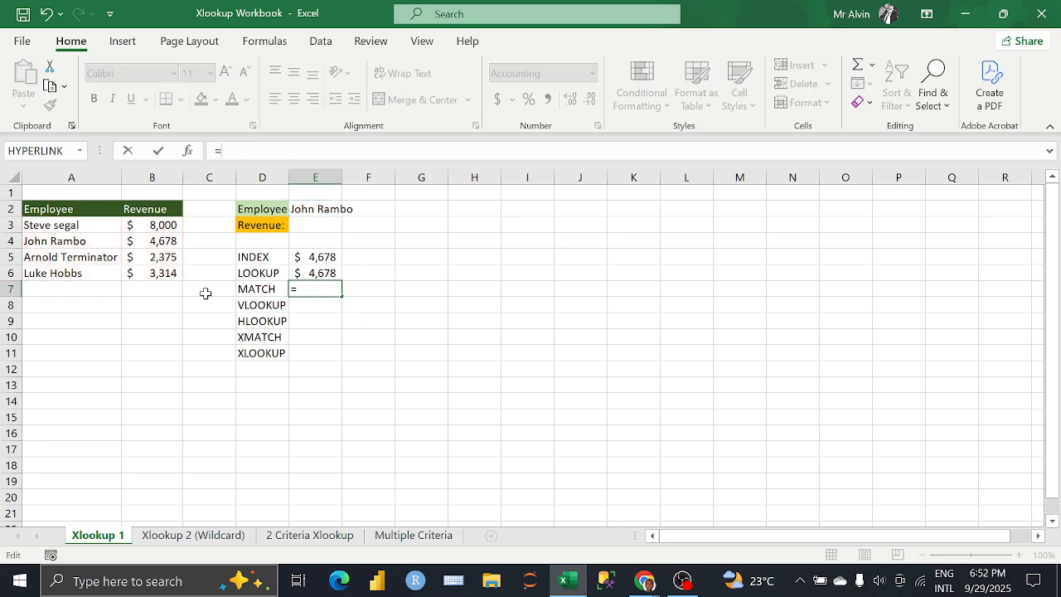
text(MATCH()
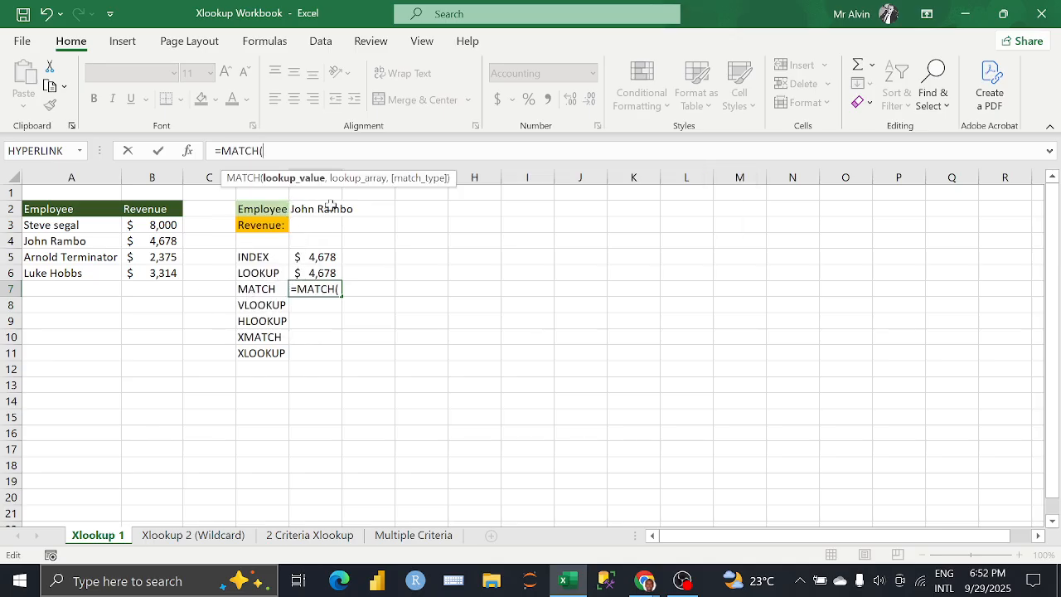
click(314, 273)
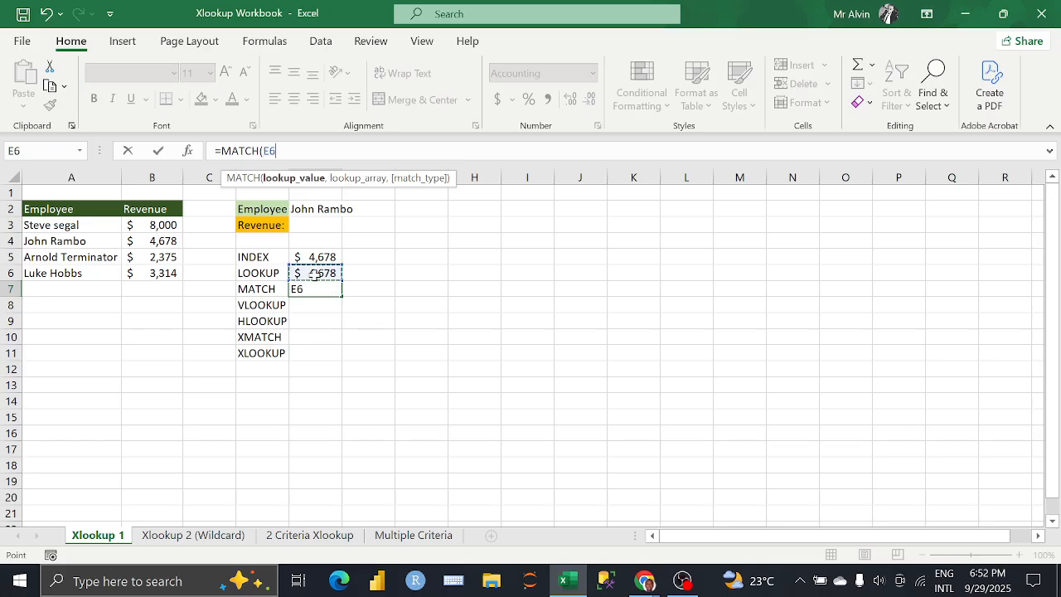
text(,)
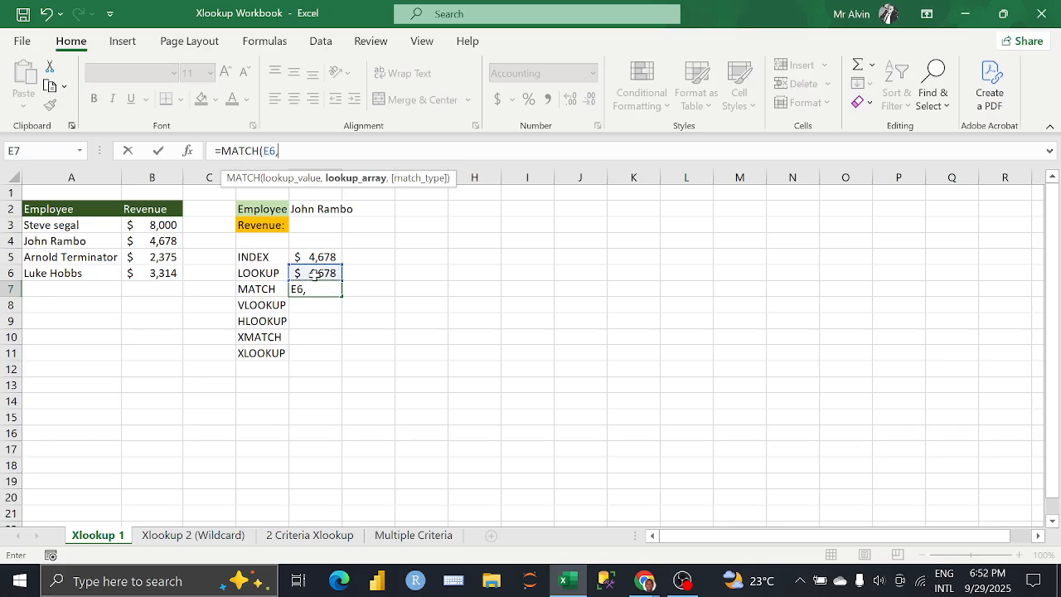
drag(73, 226, 143, 270)
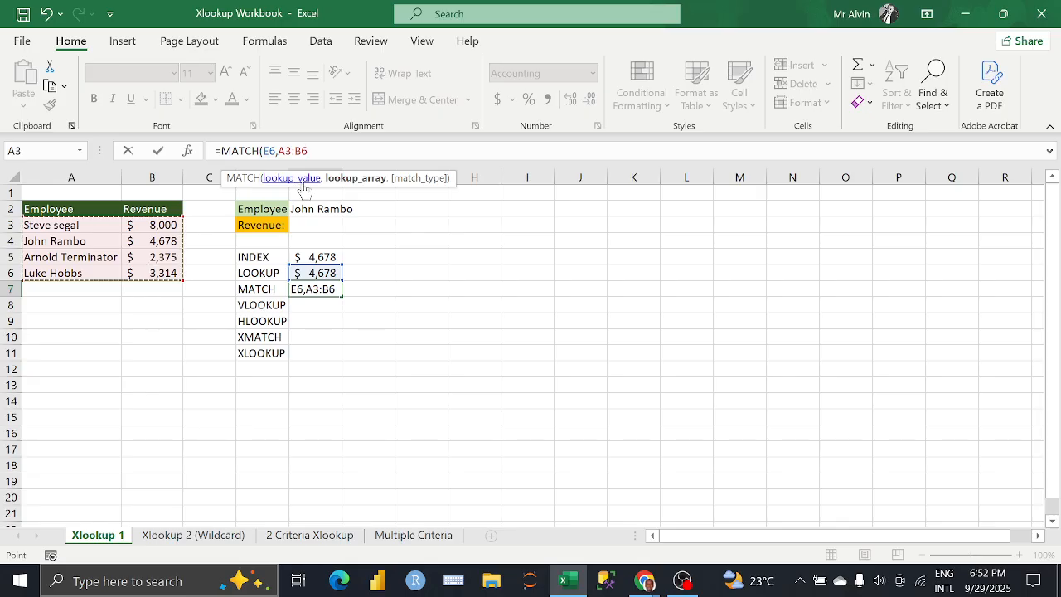
text(,)
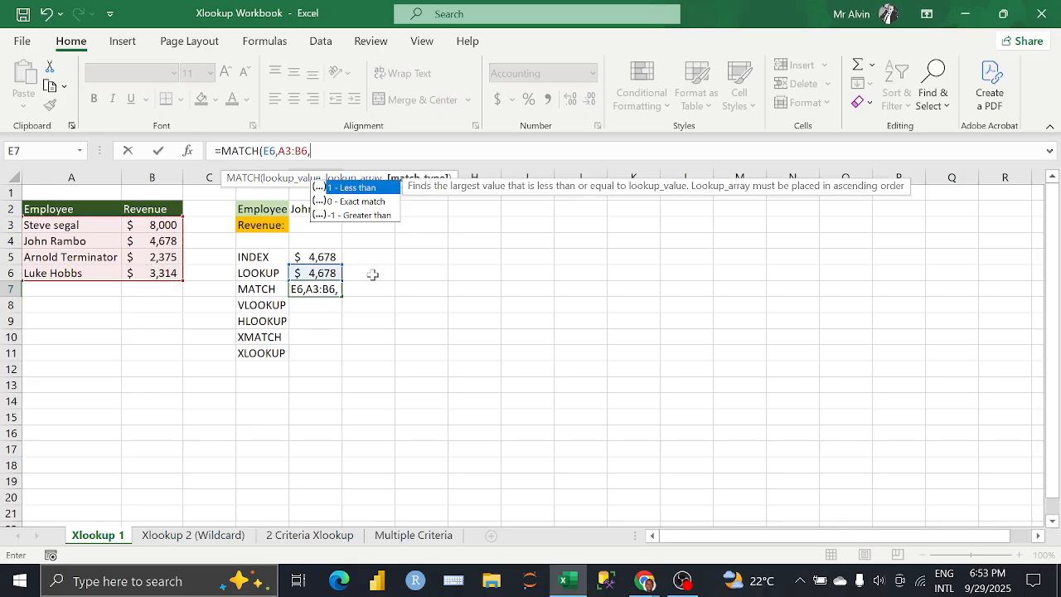
key(Down)
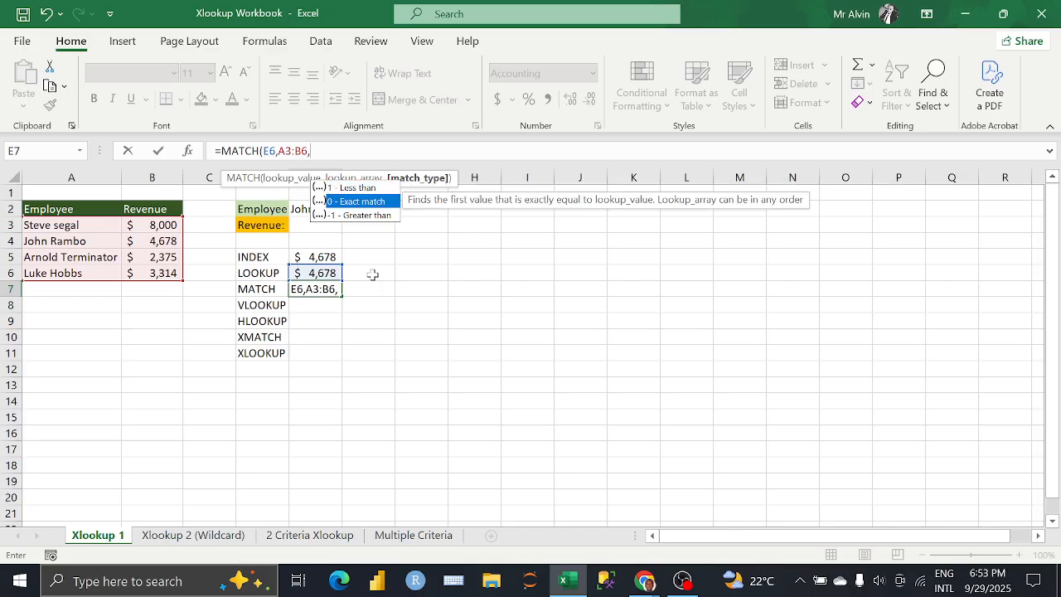
key(Tab)
text())
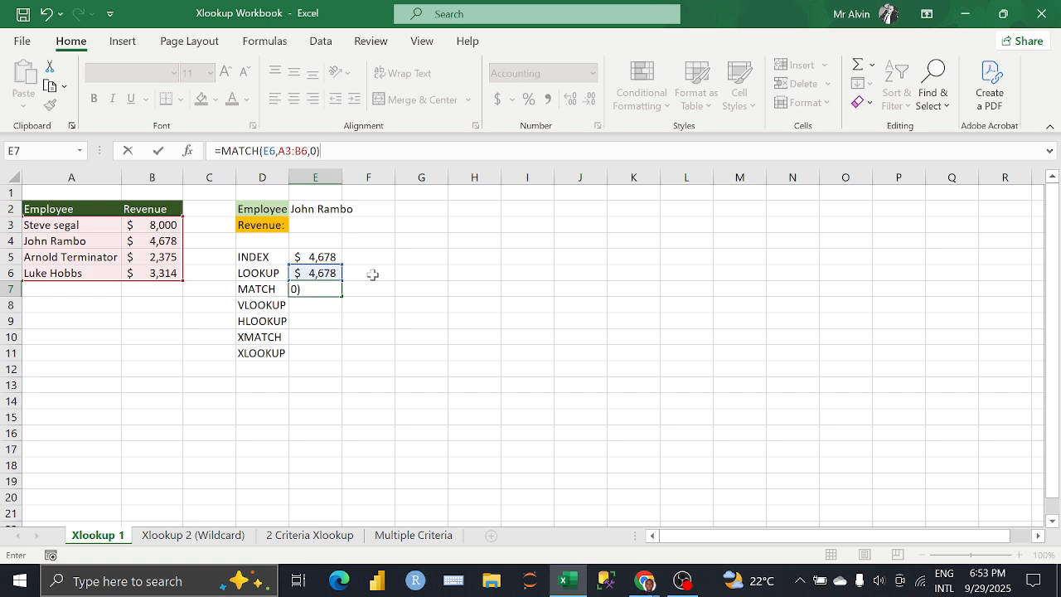
key(Return)
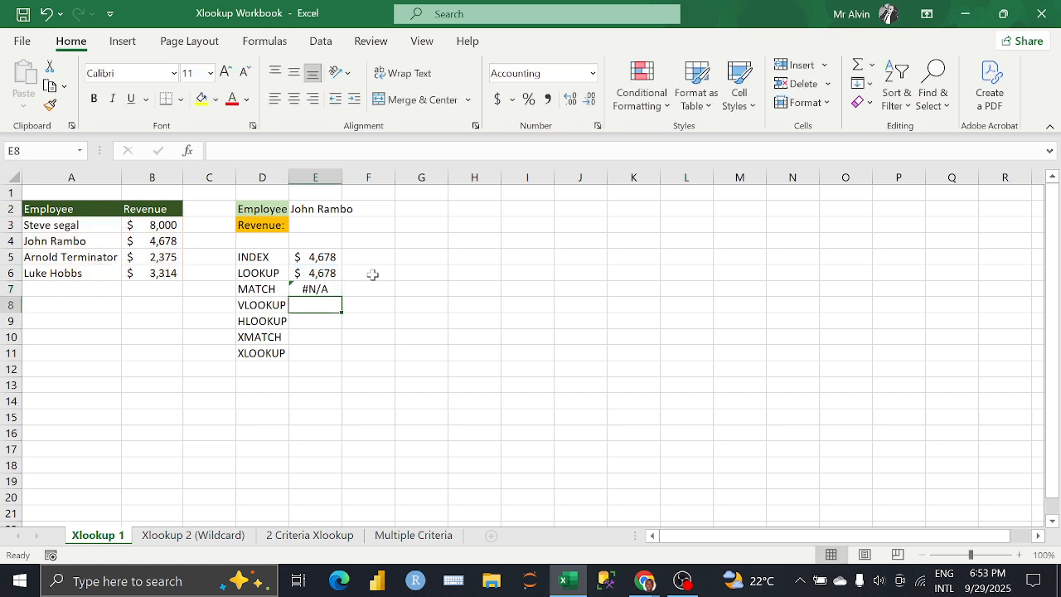
Step: Change the lookup array of the MATCH formula in cell E7 to the revenue column, B3:B6
click(330, 287)
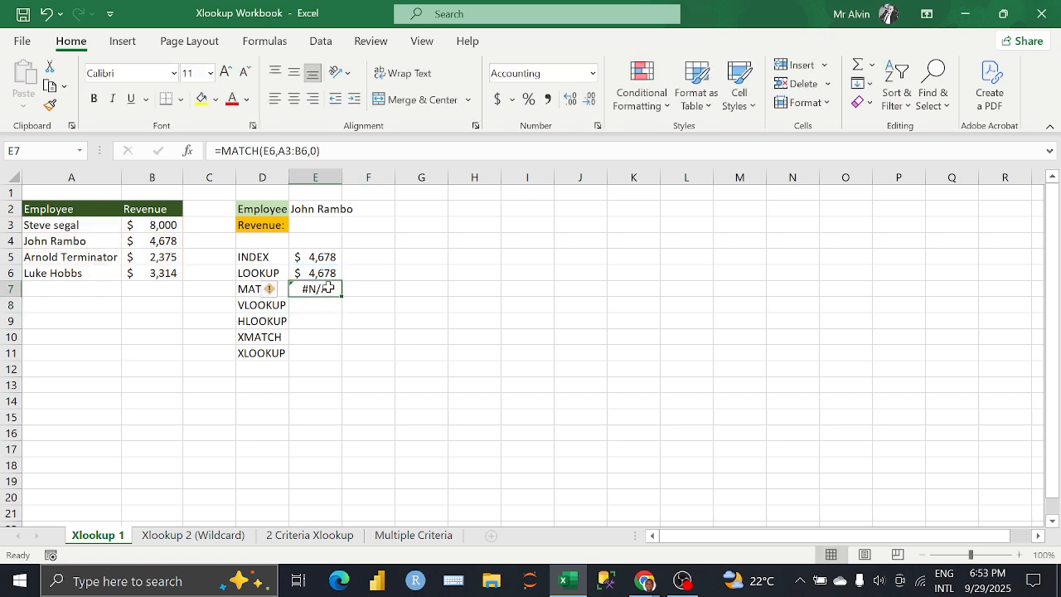
click(285, 151)
key(BackSpace)
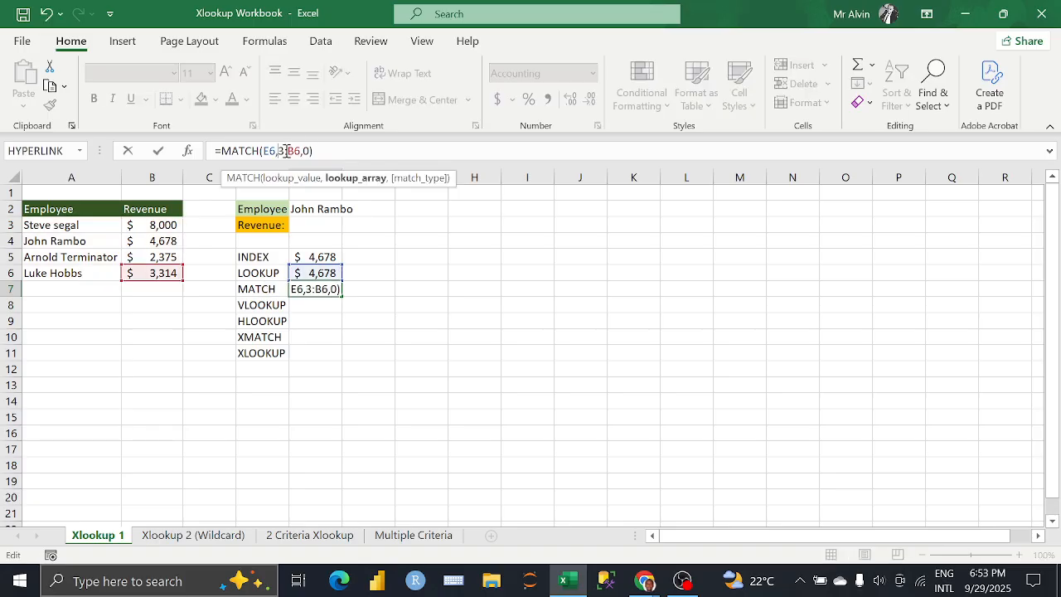
text(B)
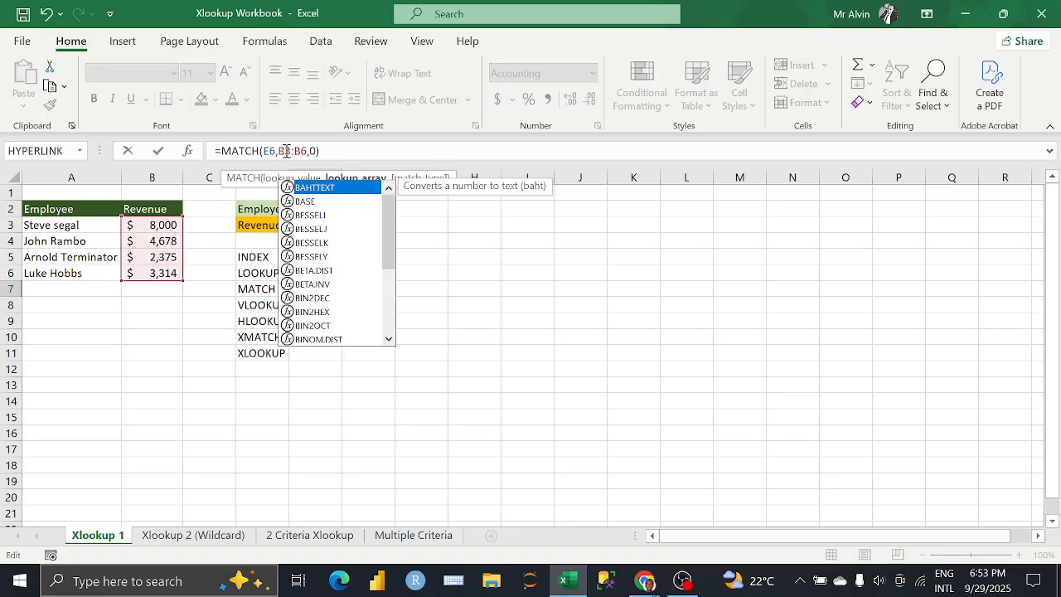
key(Return)
Step: Format cell E7 as Number without decimal places
click(318, 289)
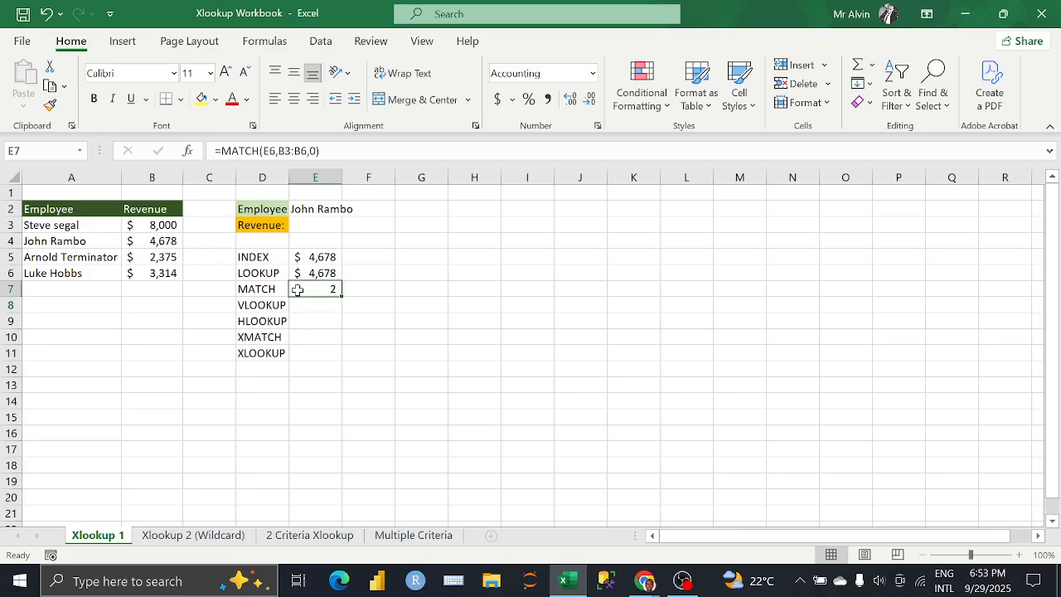
click(595, 76)
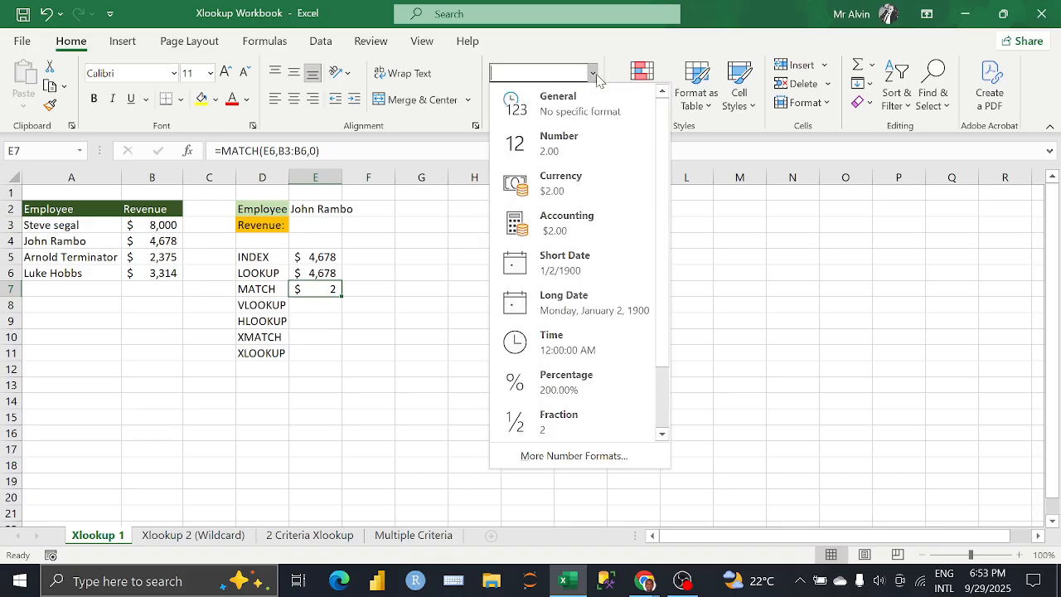
click(590, 149)
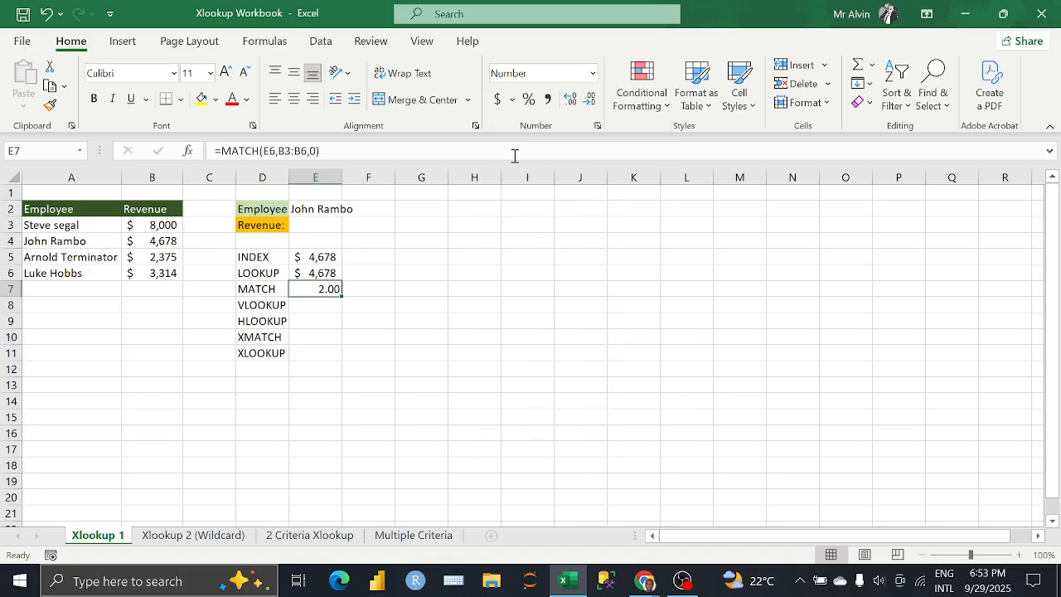
click(589, 99)
click(589, 98)
click(376, 284)
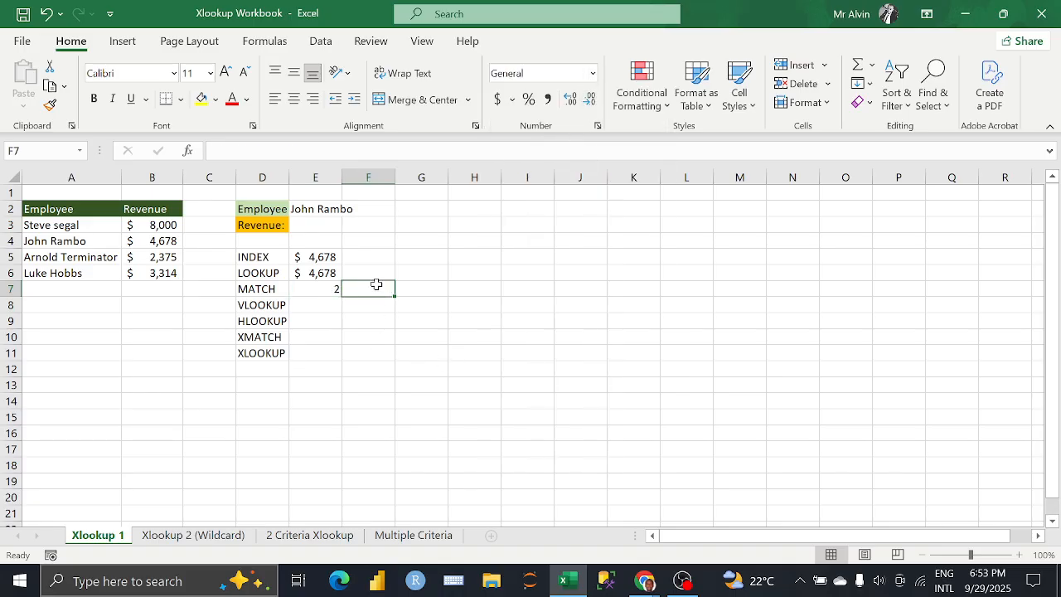
Step: Try A3:B6 as the lookup array of the E7 formula, restore it to B3:B6, and recheck the cell
click(320, 285)
click(283, 151)
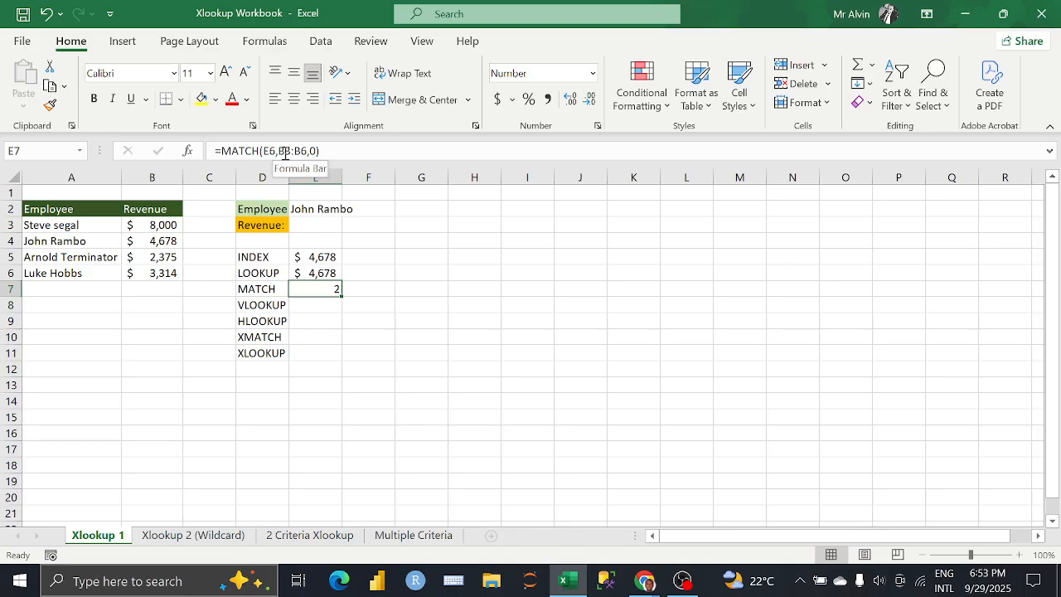
key(Delete)
text(A)
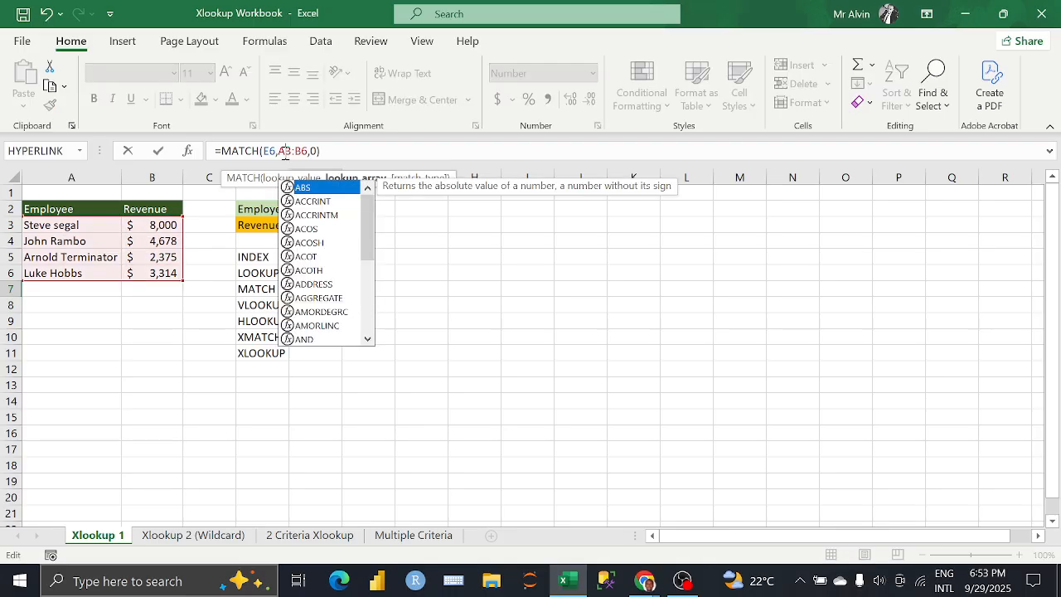
key(BackSpace)
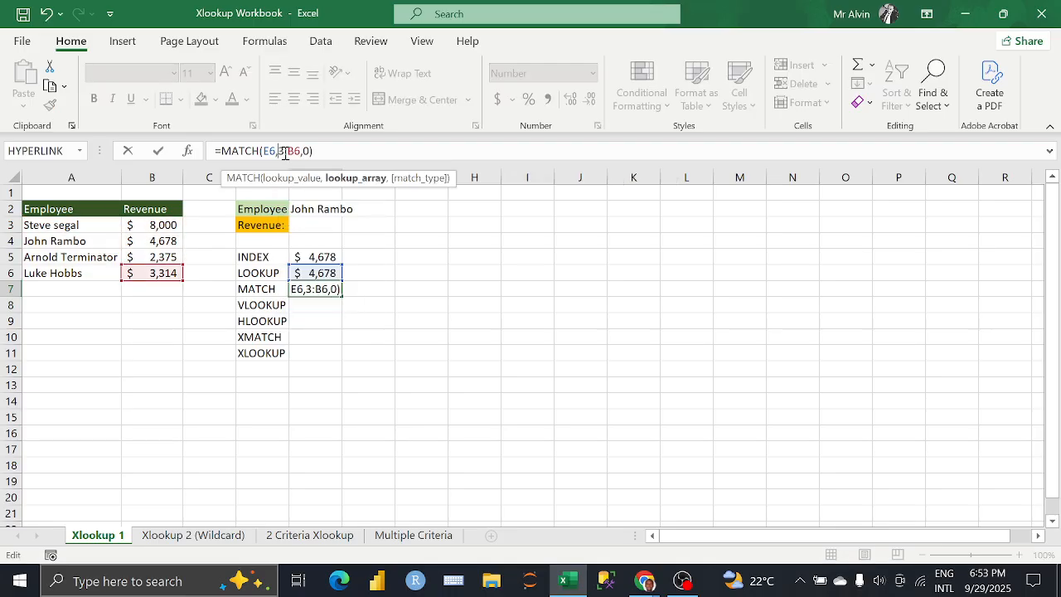
text(B)
key(Return)
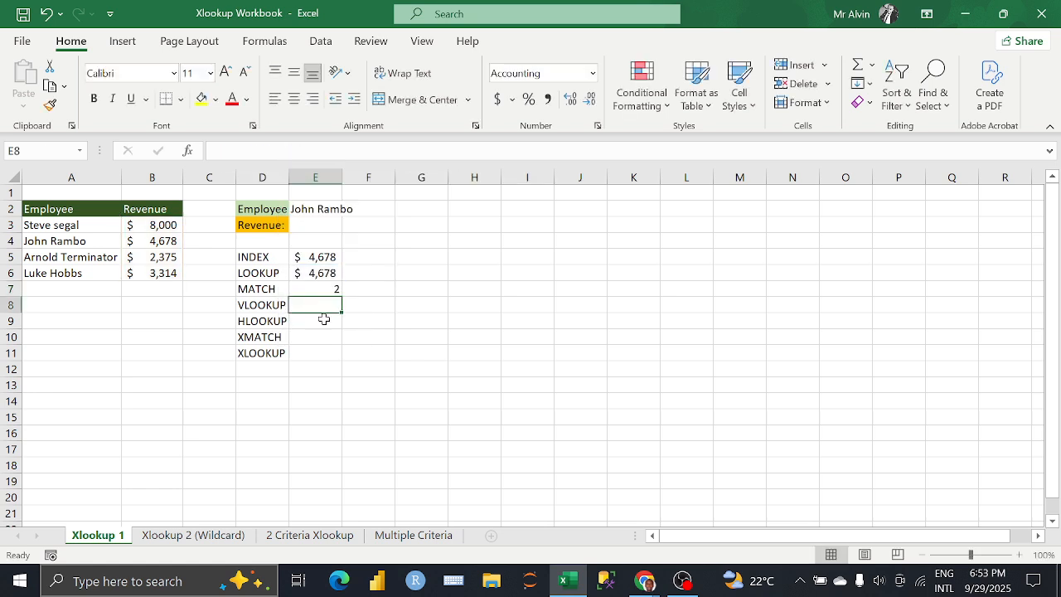
click(319, 290)
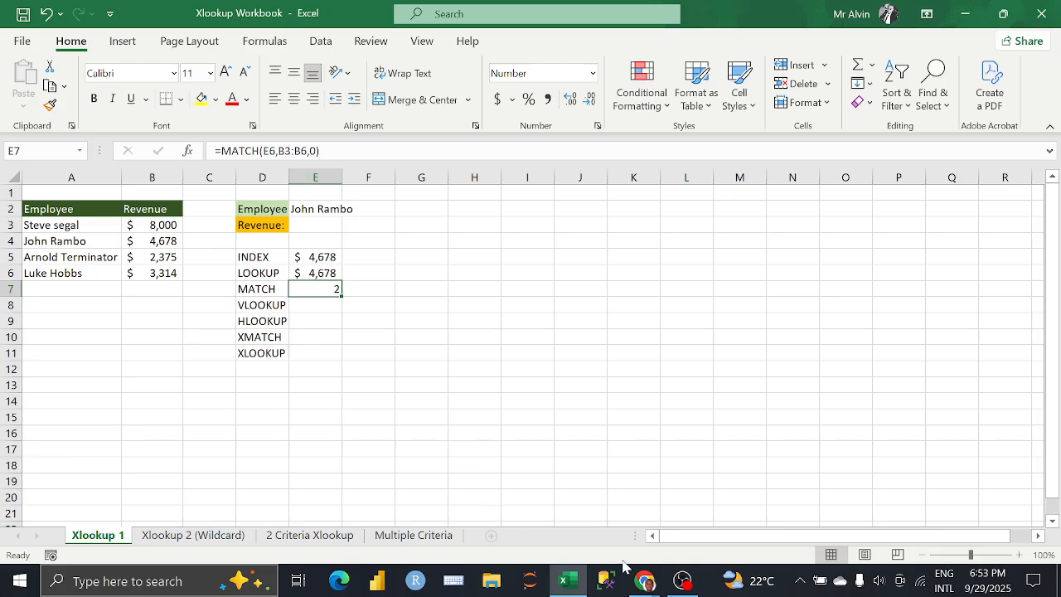
Step: Switch to the Google Meet call in Chrome to check on the participants, and return to the Excel workbook
click(644, 580)
click(596, 542)
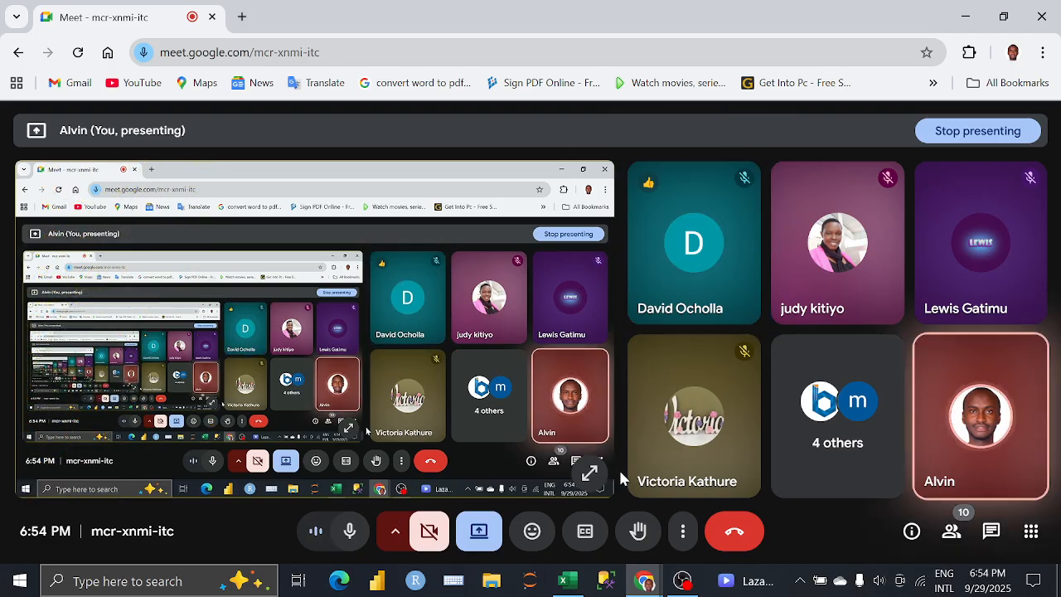
click(578, 588)
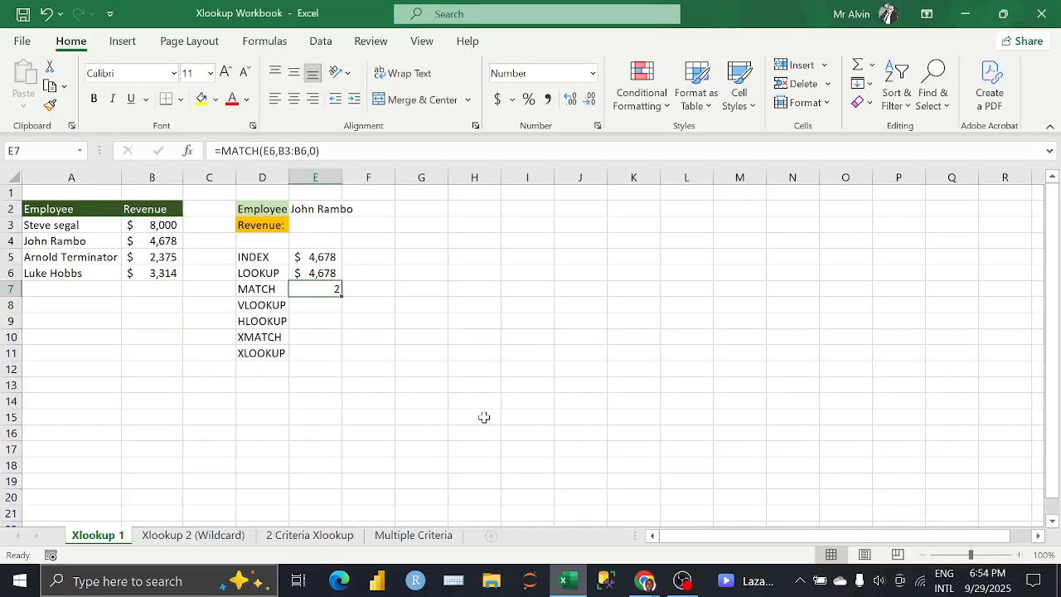
click(334, 305)
mouse_move(645, 582)
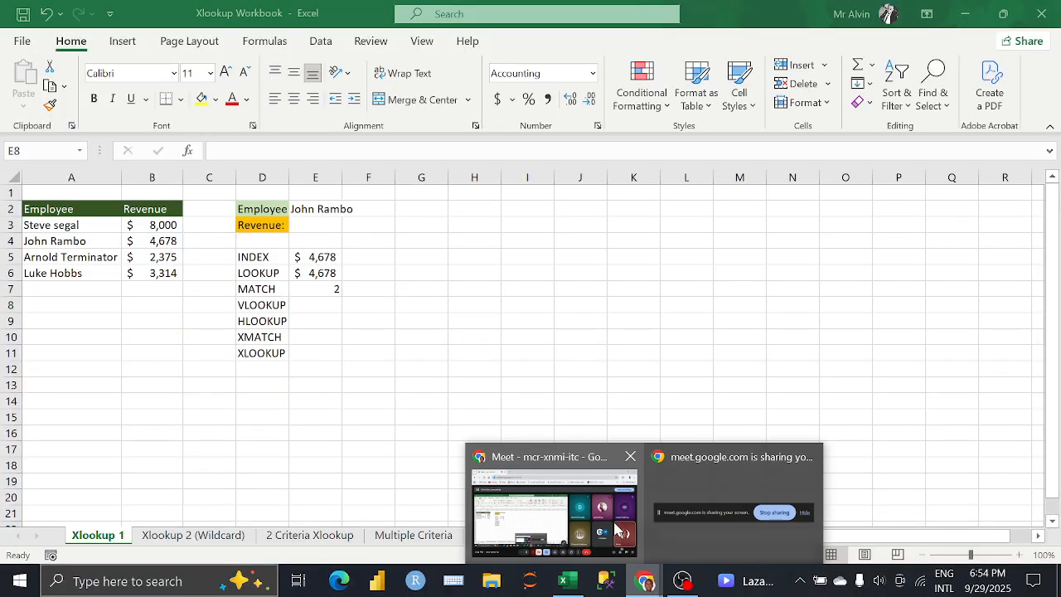
click(605, 513)
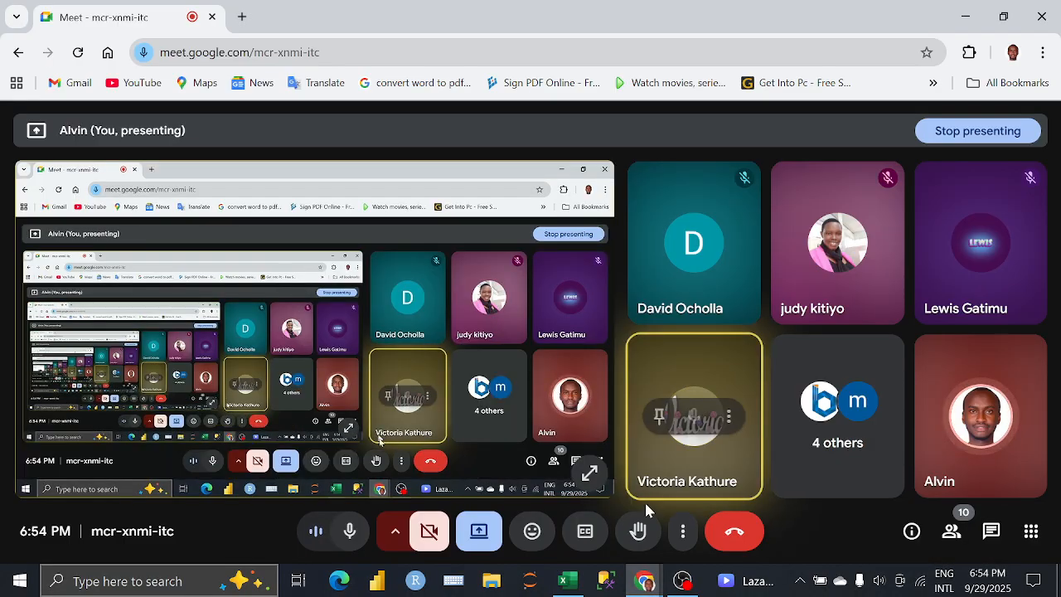
click(567, 580)
Step: Clear the formula in cell E7 and begin a new MATCH function there
click(315, 286)
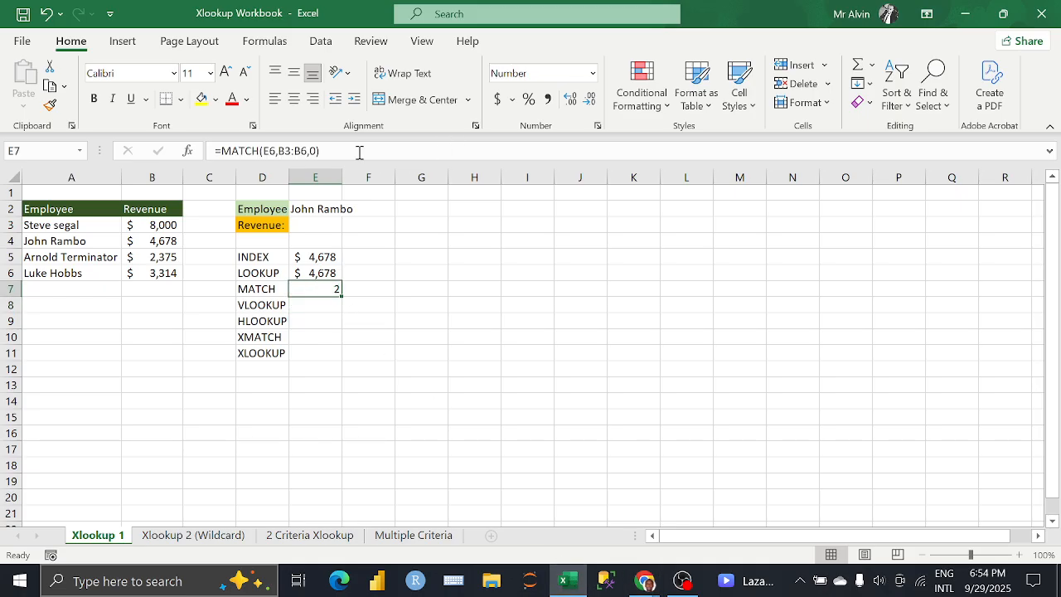
drag(359, 151, 175, 166)
key(BackSpace)
text(=)
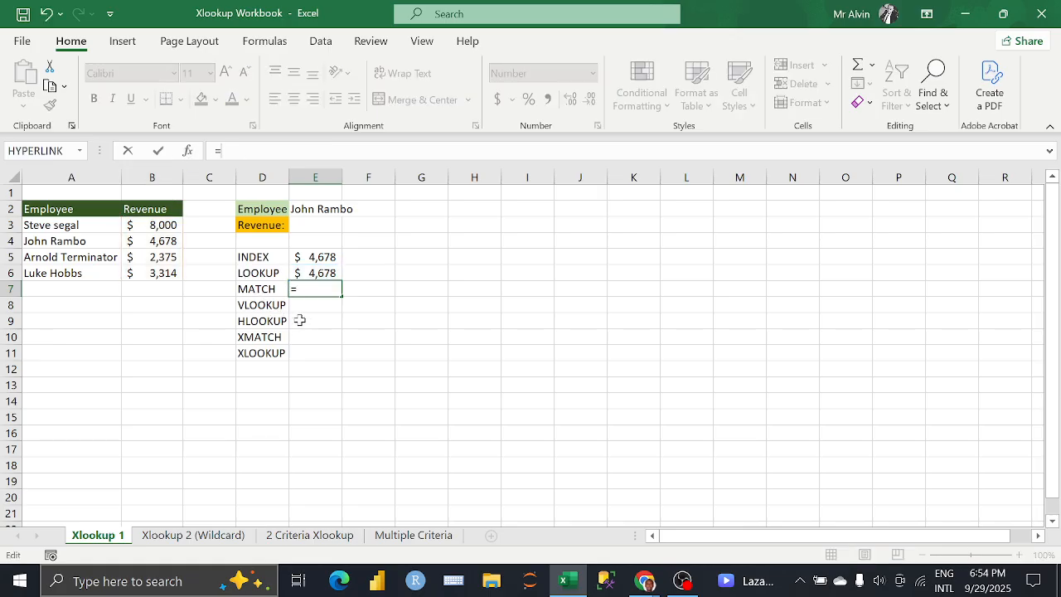
text(MATCH)
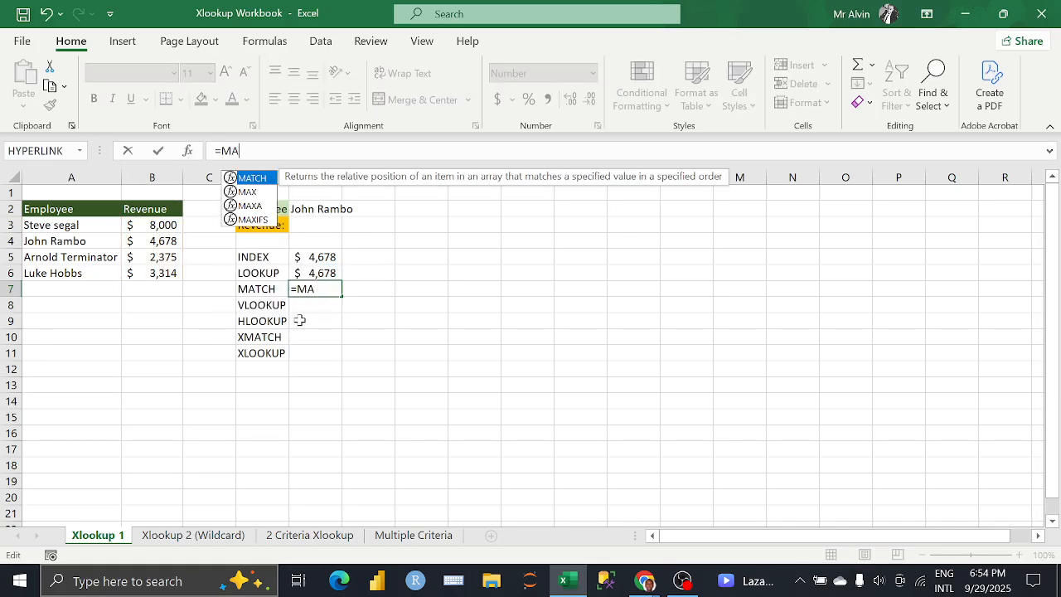
text(()
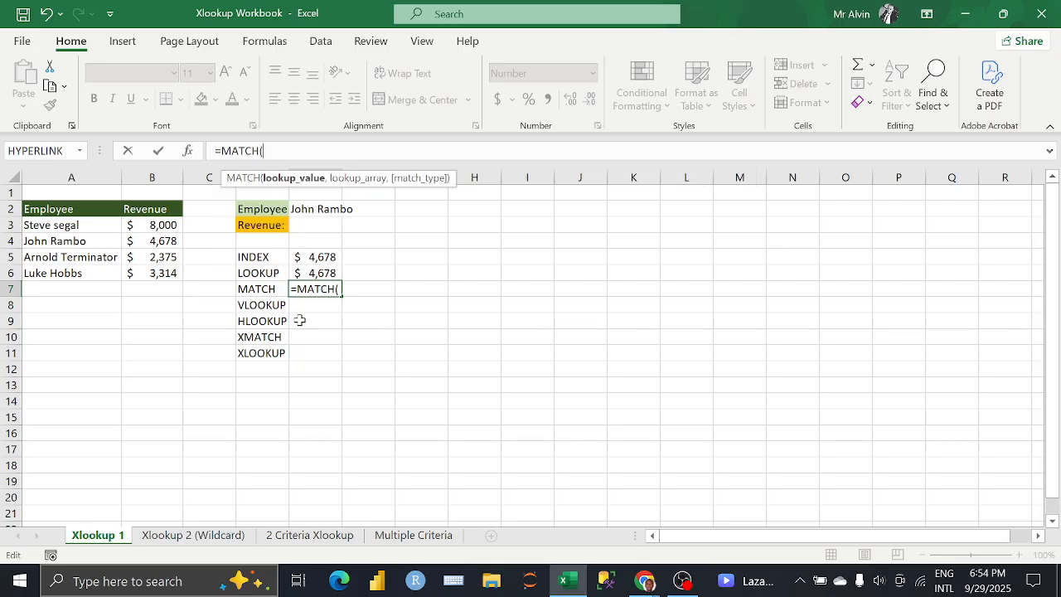
key(BackSpace)
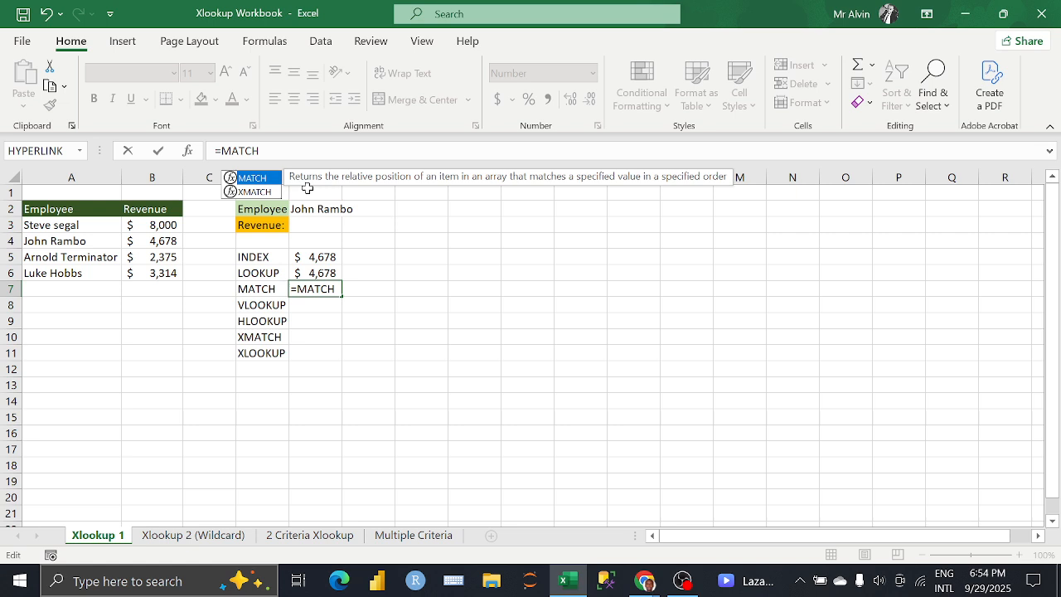
text(()
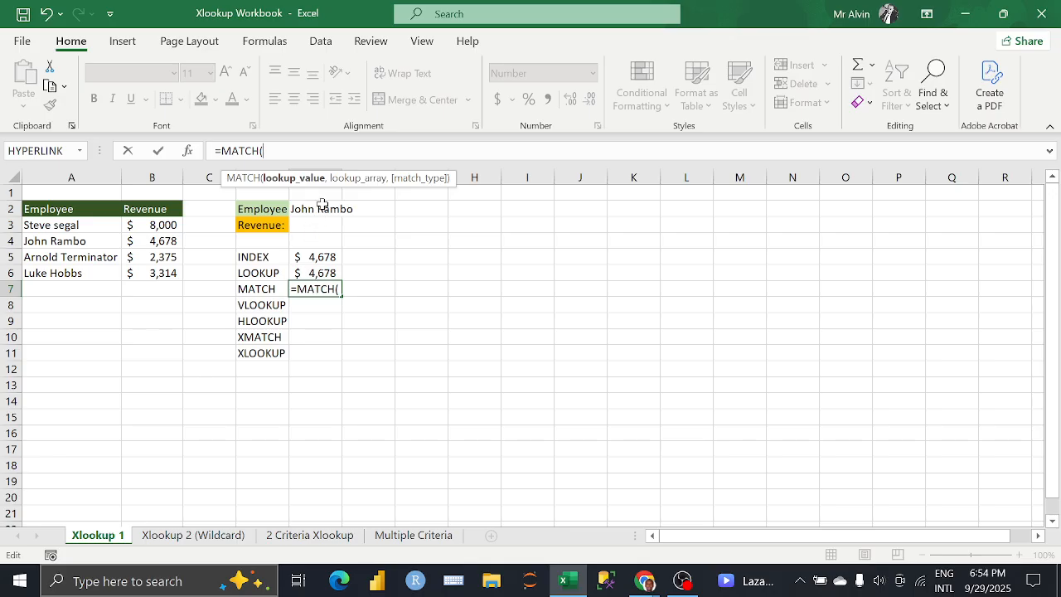
Step: Complete the MATCH formula in E7 with E2 as lookup value, A3:A6 as lookup array and 0 for exact match
click(321, 207)
text(,)
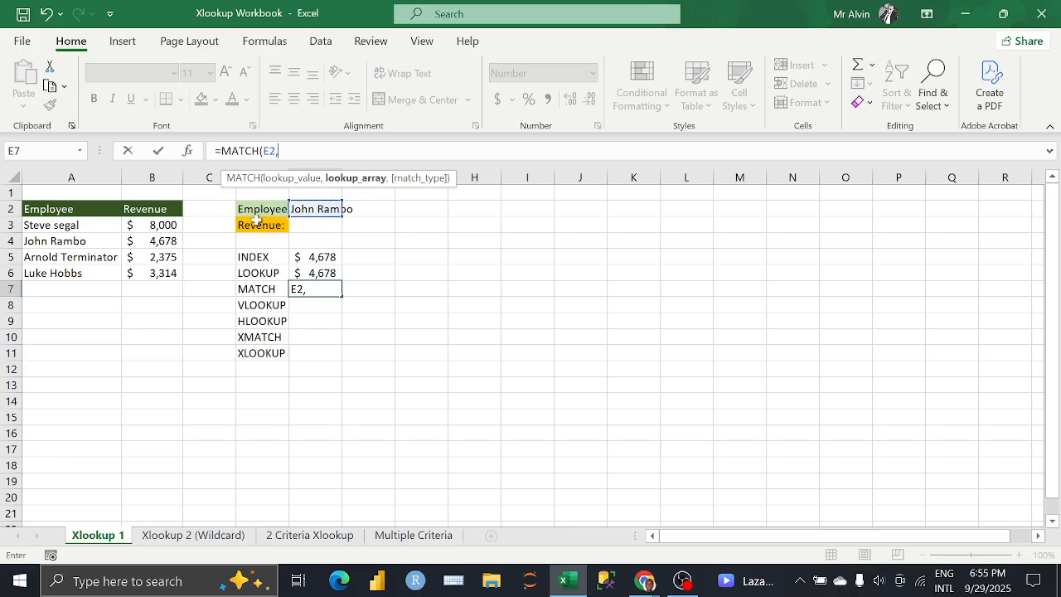
drag(94, 227, 108, 282)
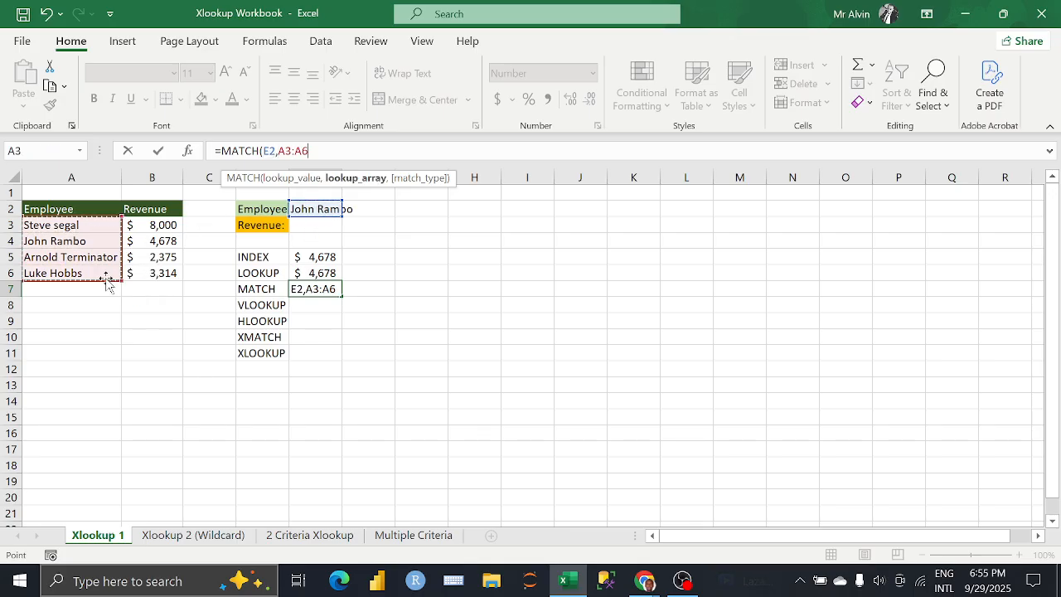
text(,)
key(Down)
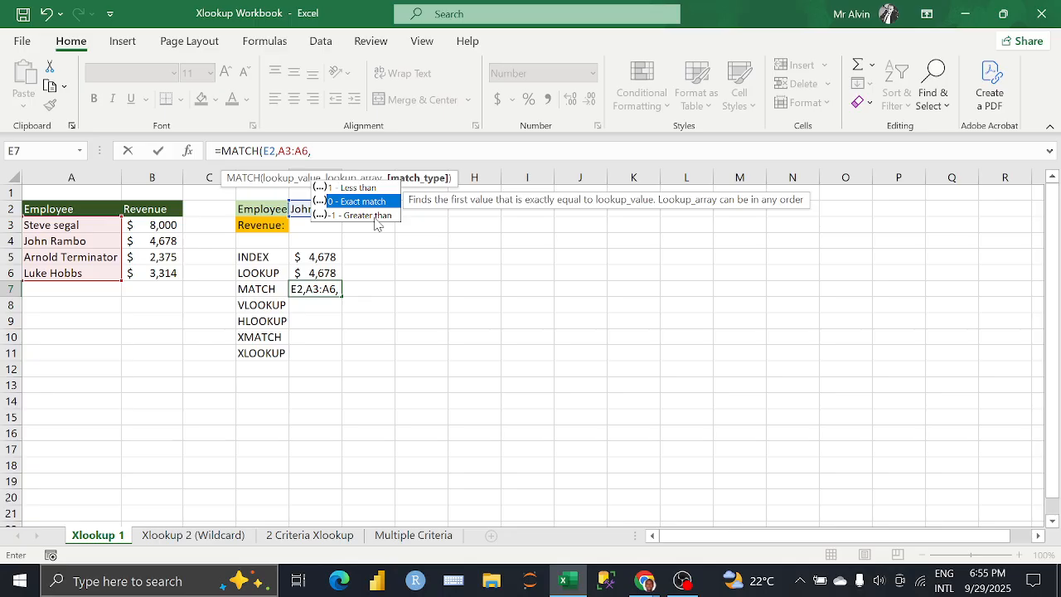
key(Tab)
text())
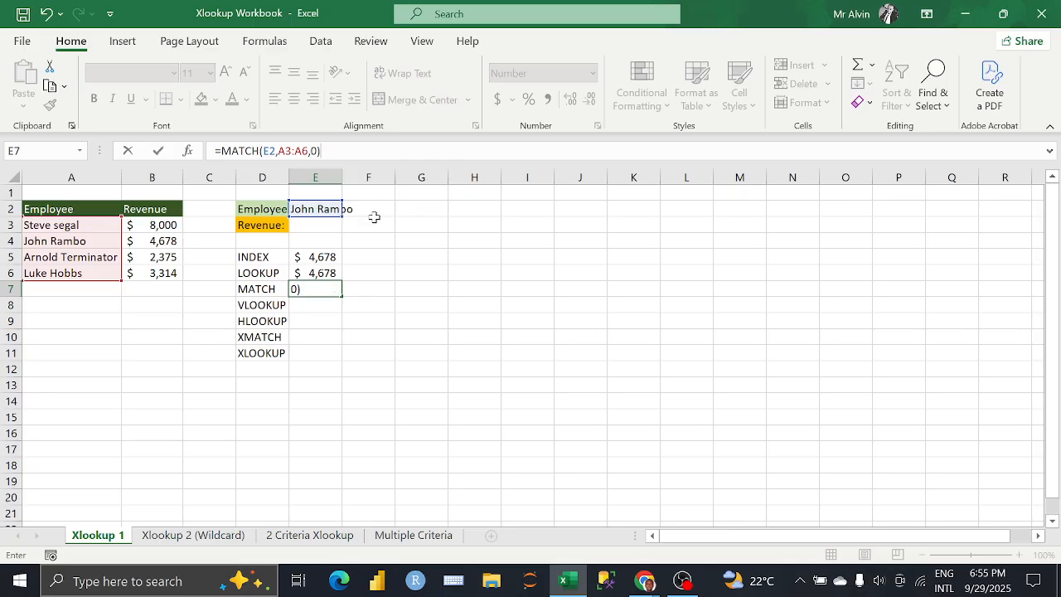
key(Return)
click(316, 290)
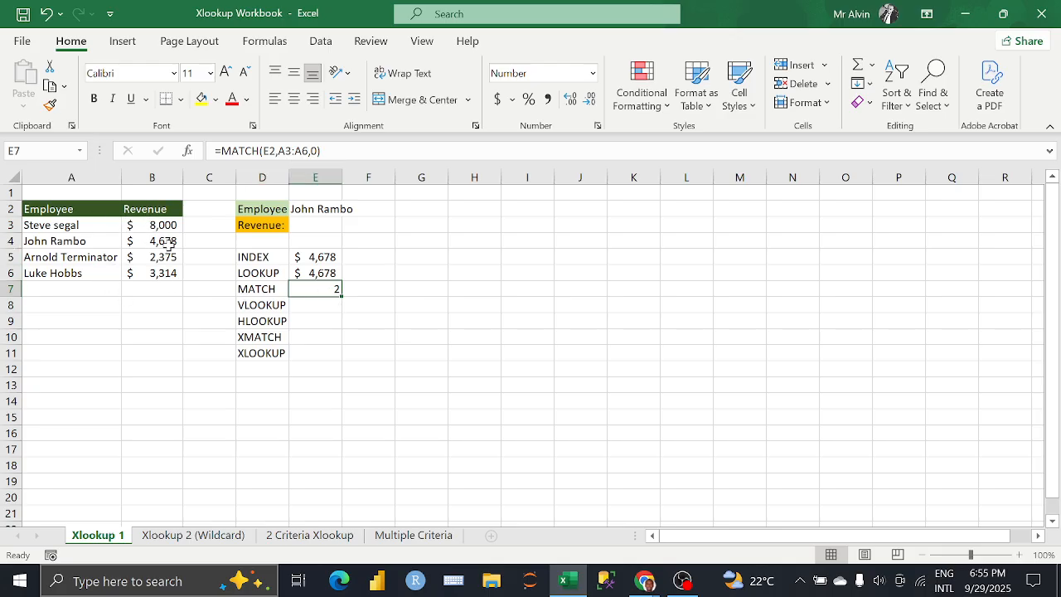
Step: Review the match type options of the E7 formula, keeping 0 - Exact match
click(321, 150)
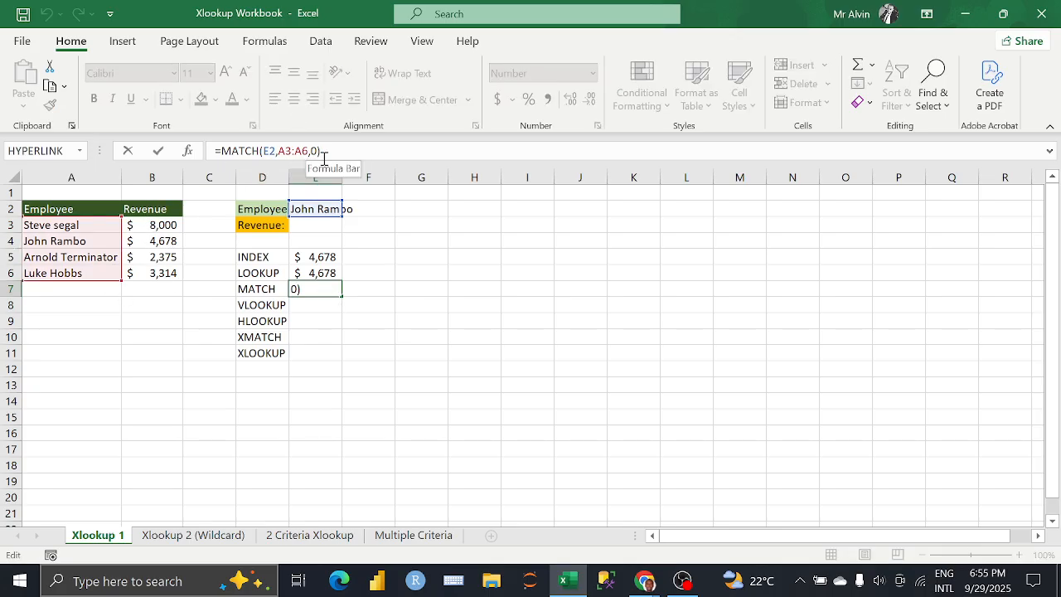
key(BackSpace)
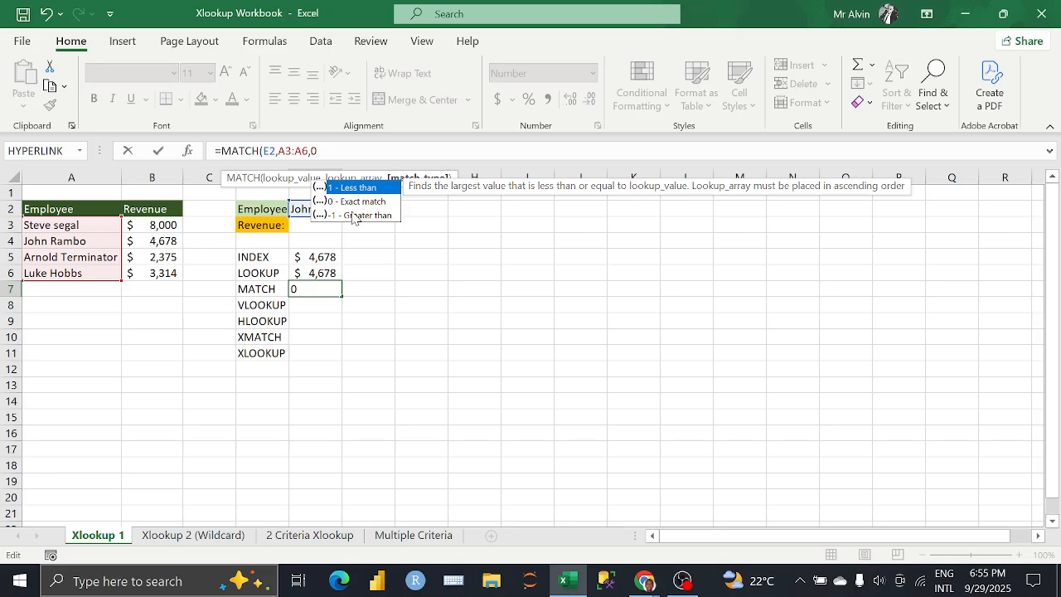
key(Down)
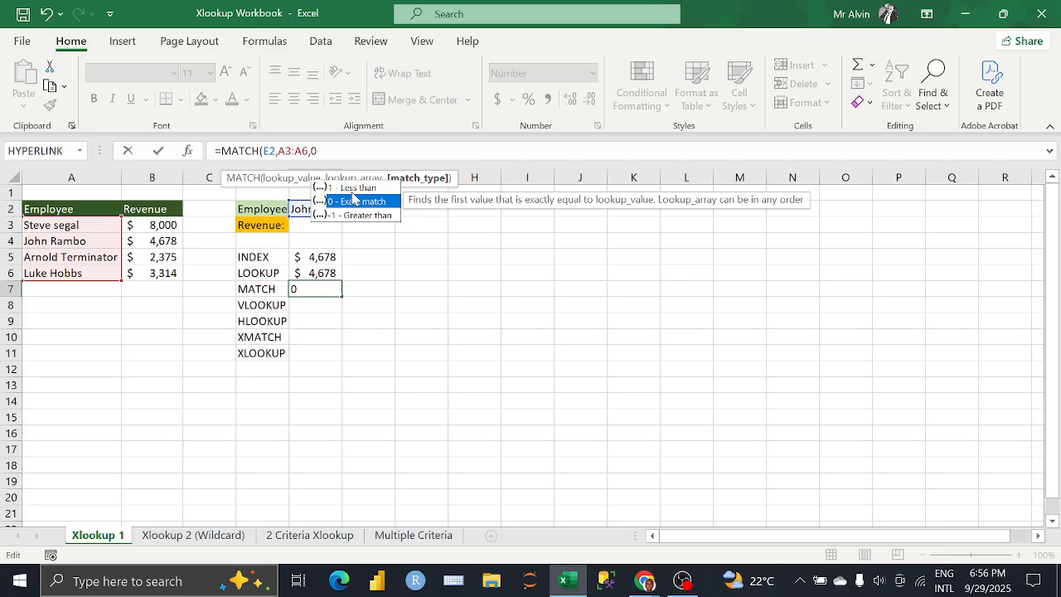
text())
key(Return)
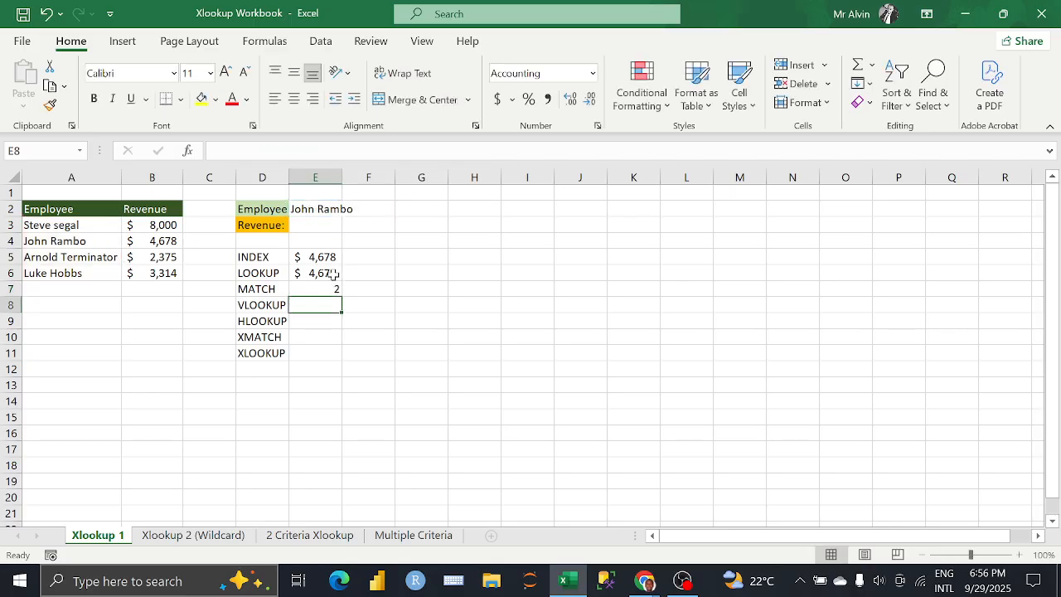
Step: Replace the arguments of the E7 MATCH formula with lookup value E6, lookup array B3:B6 and match type 1
click(321, 290)
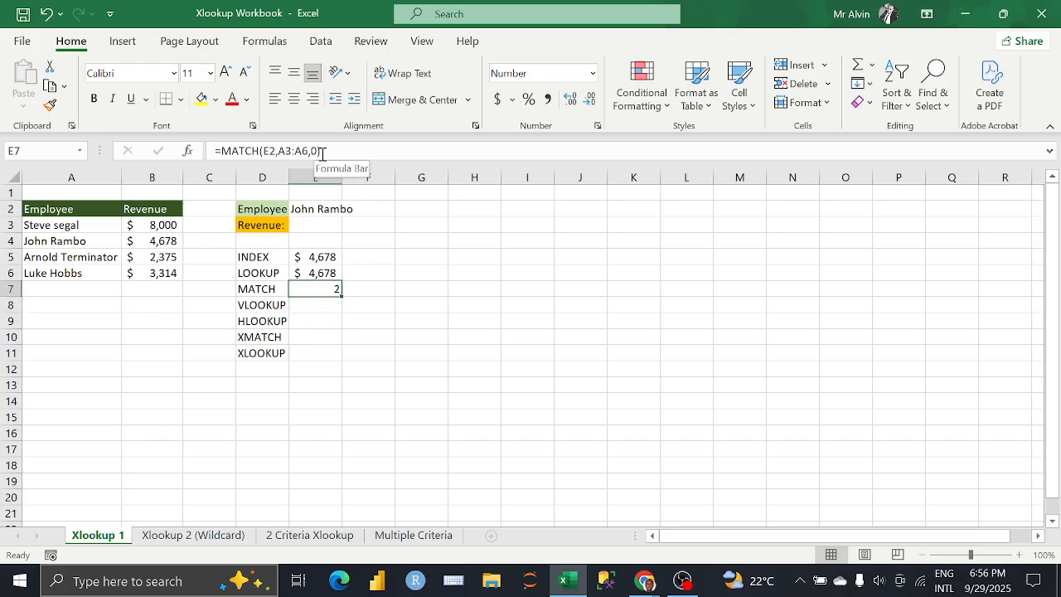
drag(324, 154, 263, 155)
key(BackSpace)
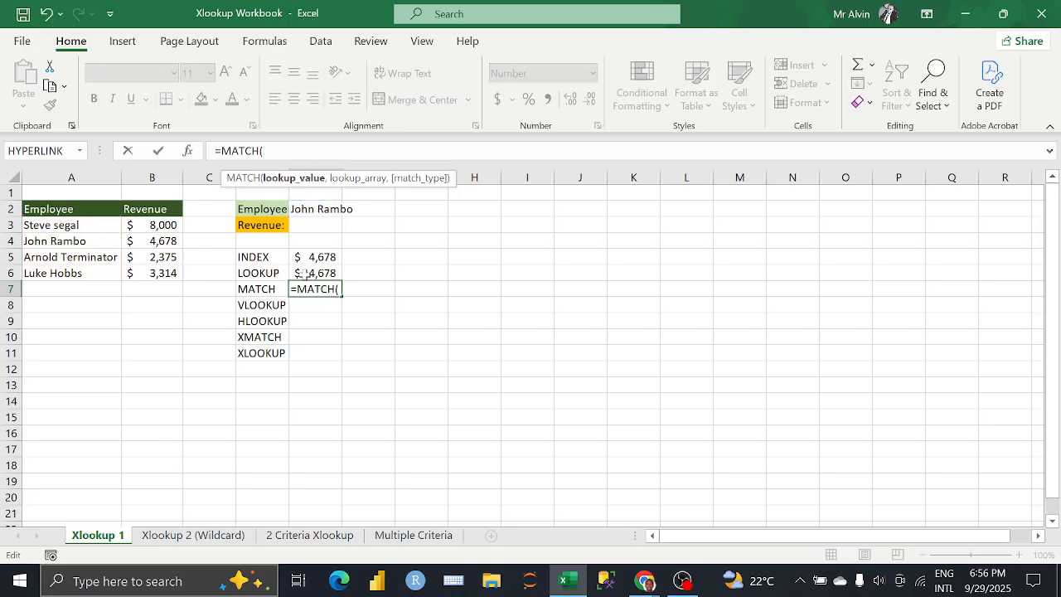
click(303, 276)
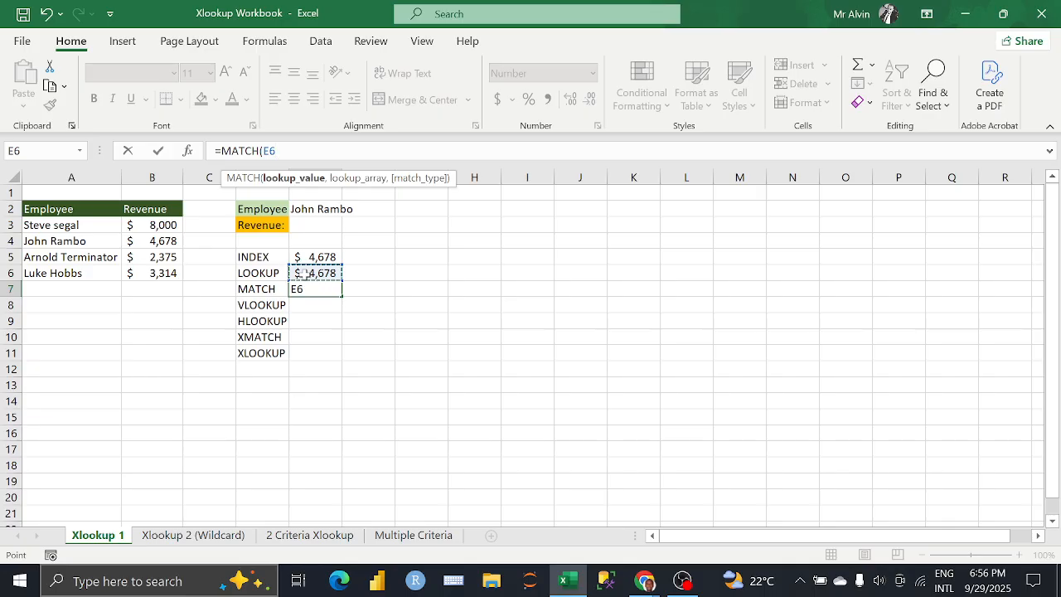
text(,)
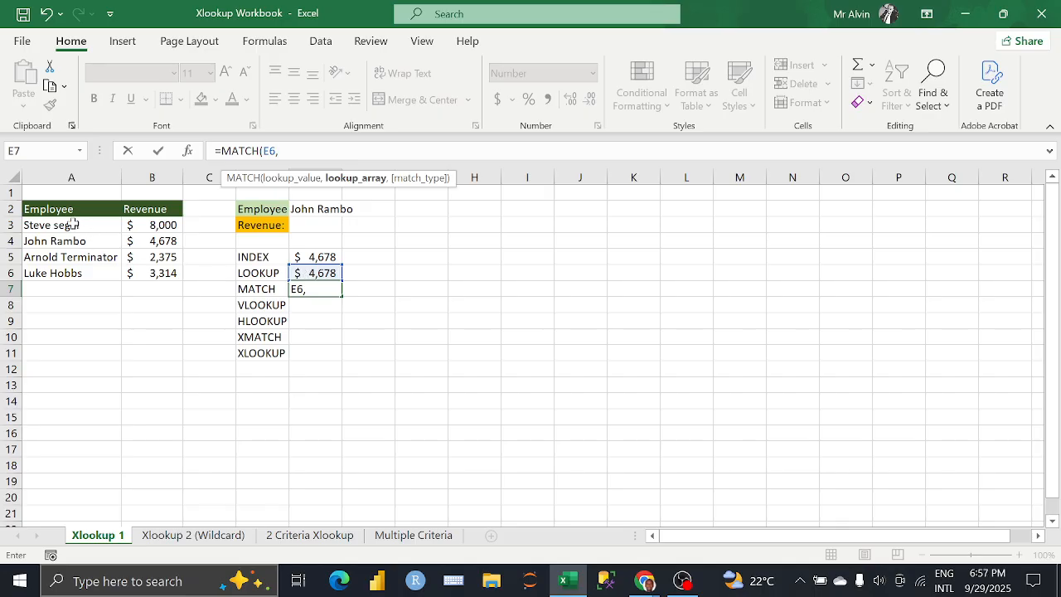
drag(147, 225, 150, 270)
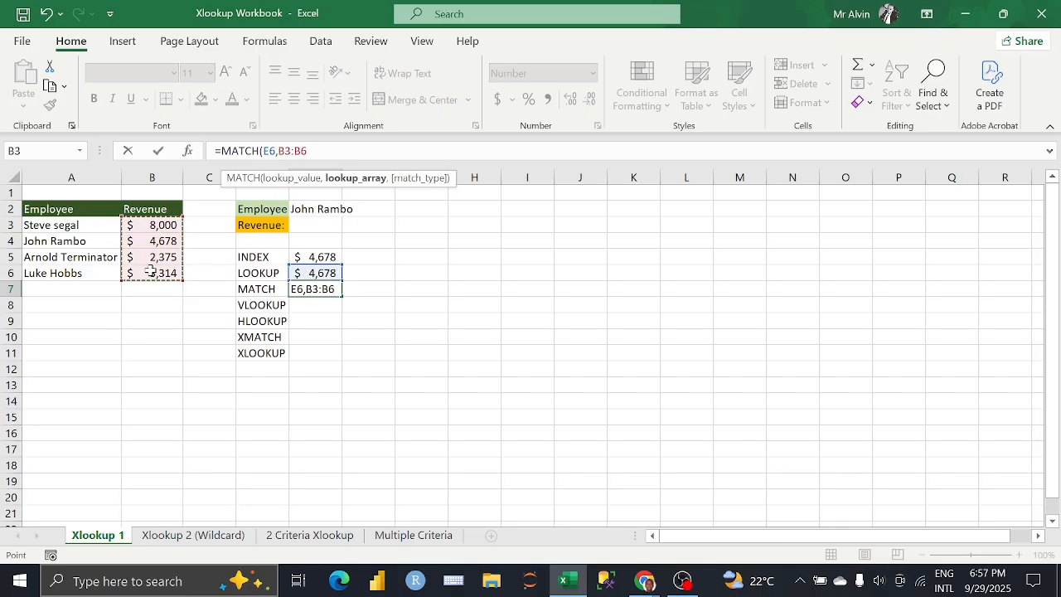
text(,)
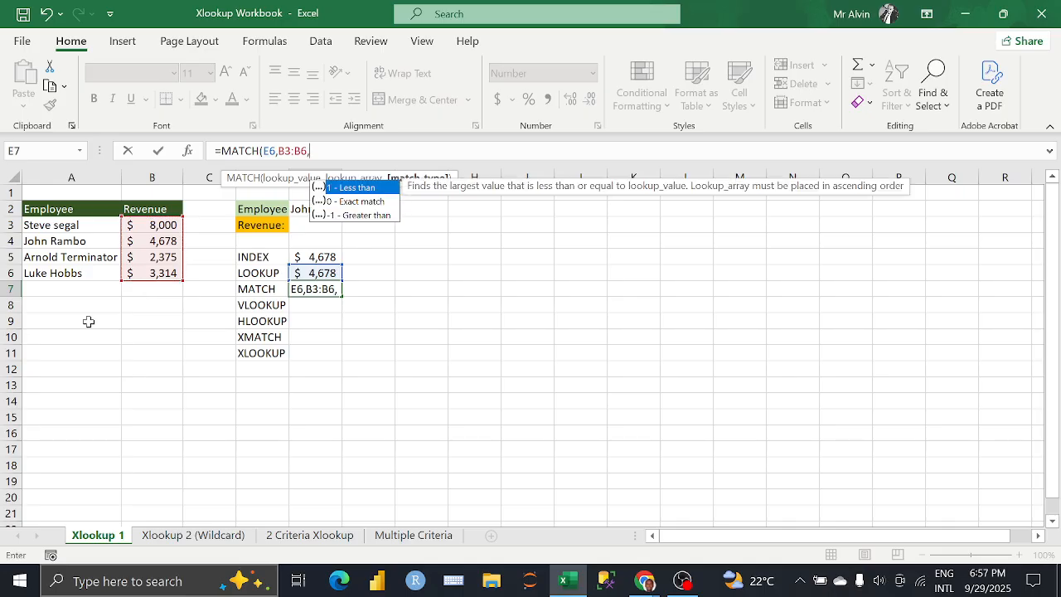
text(1)
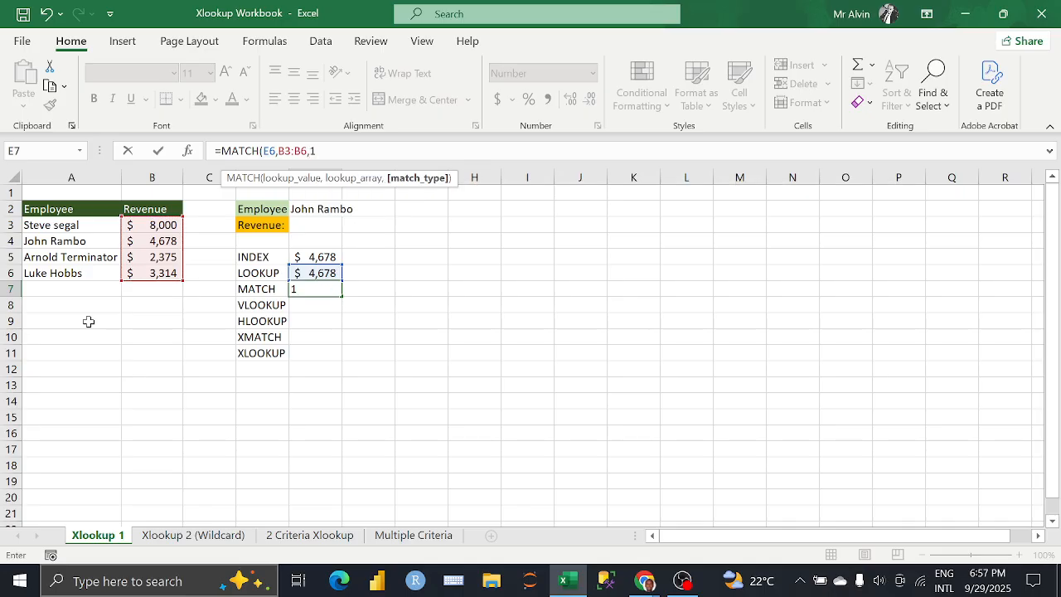
text())
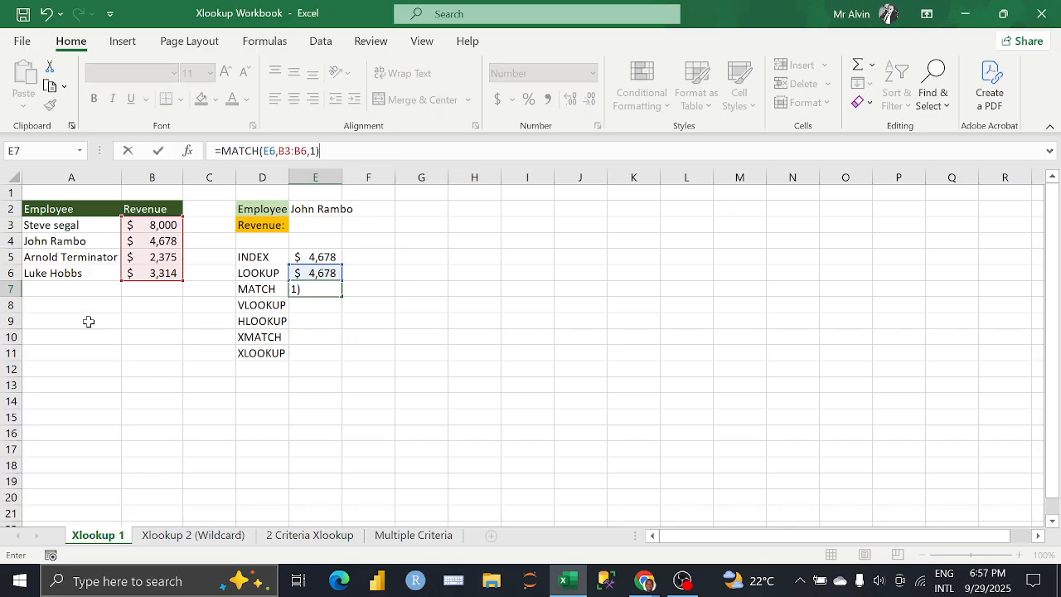
key(Return)
Step: Compare the position returned in E7 with the revenue cells B4 and B6
click(323, 287)
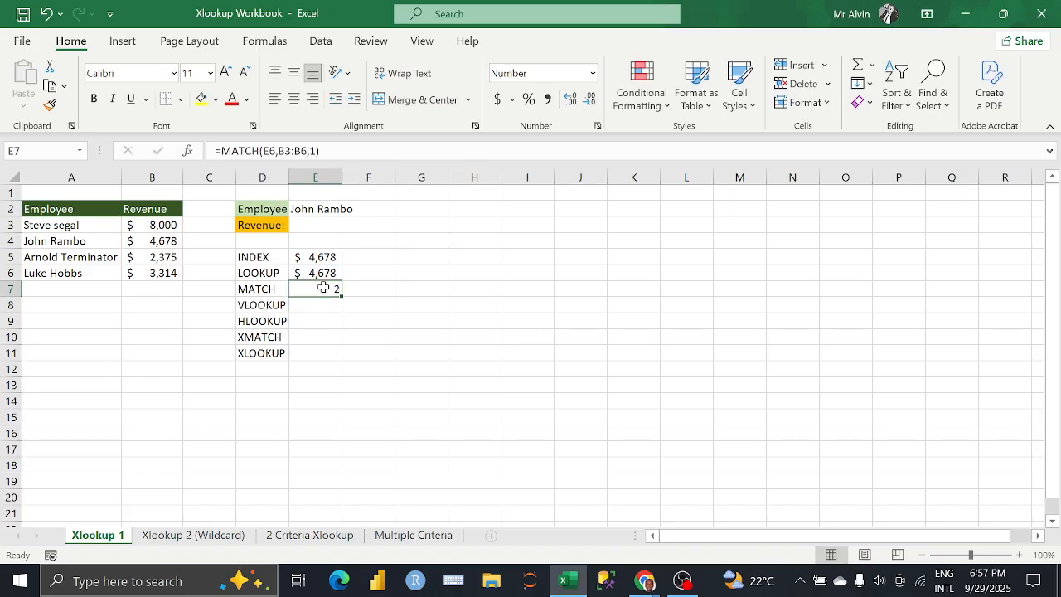
click(154, 244)
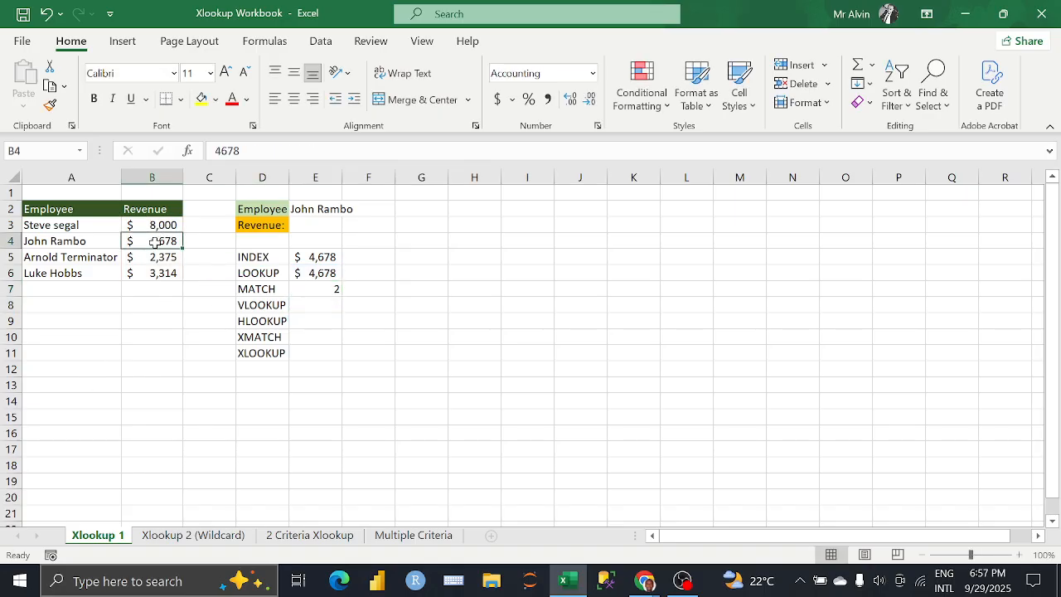
click(161, 275)
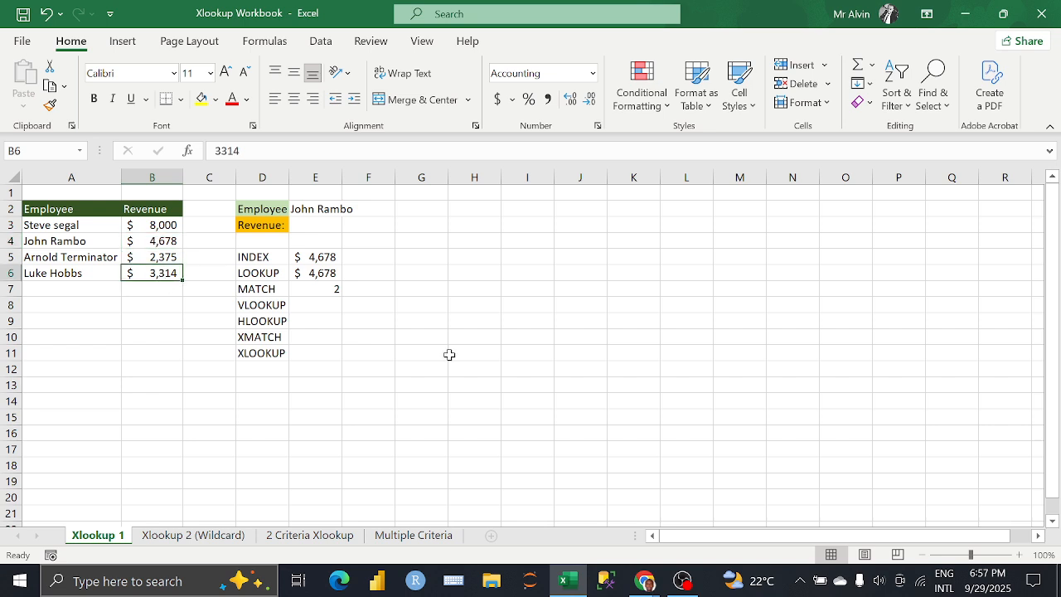
click(335, 290)
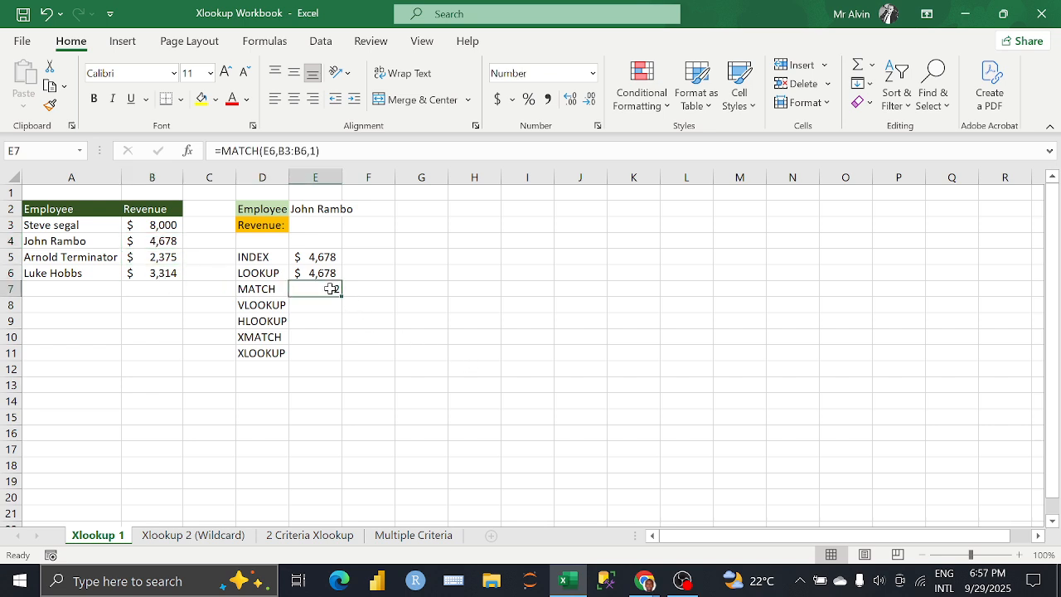
Step: Change the match type of the E7 MATCH formula to -1 (Greater than) and recheck the cell
click(316, 154)
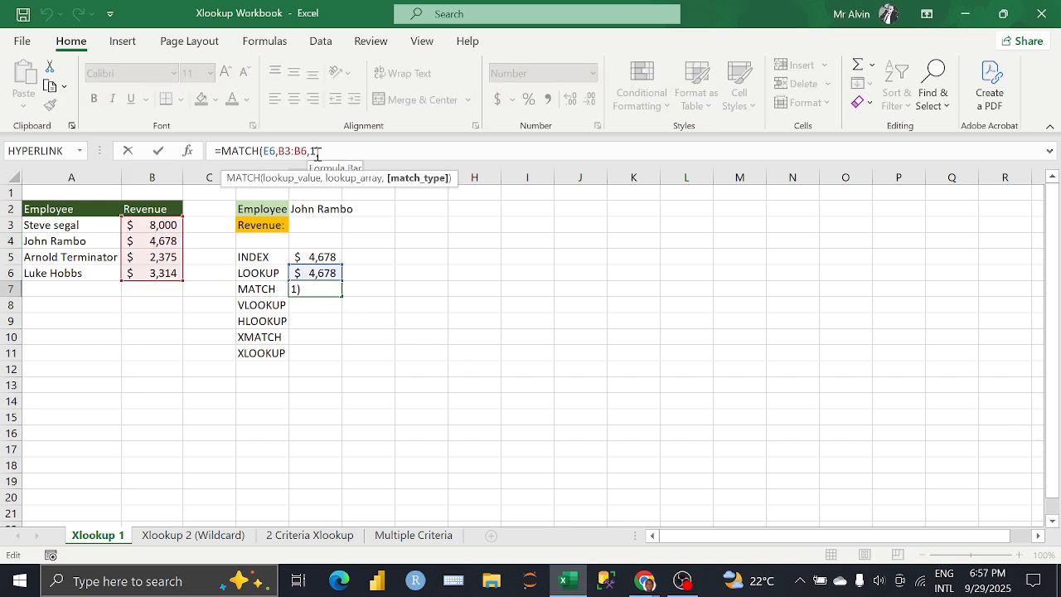
key(BackSpace)
key(Down)
key(Down)
key(Tab)
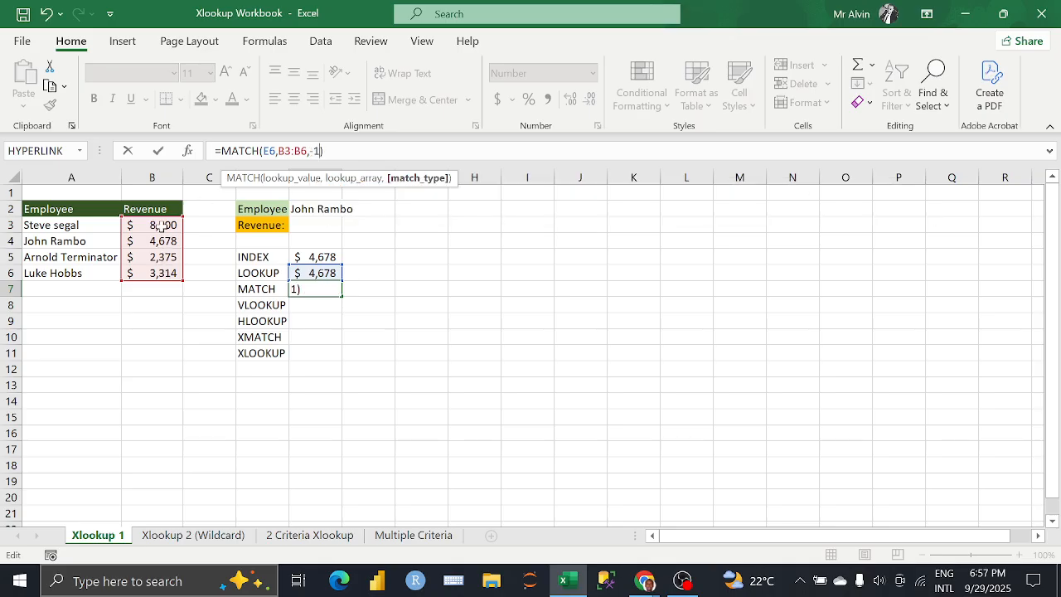
key(ctrl+Return)
click(308, 289)
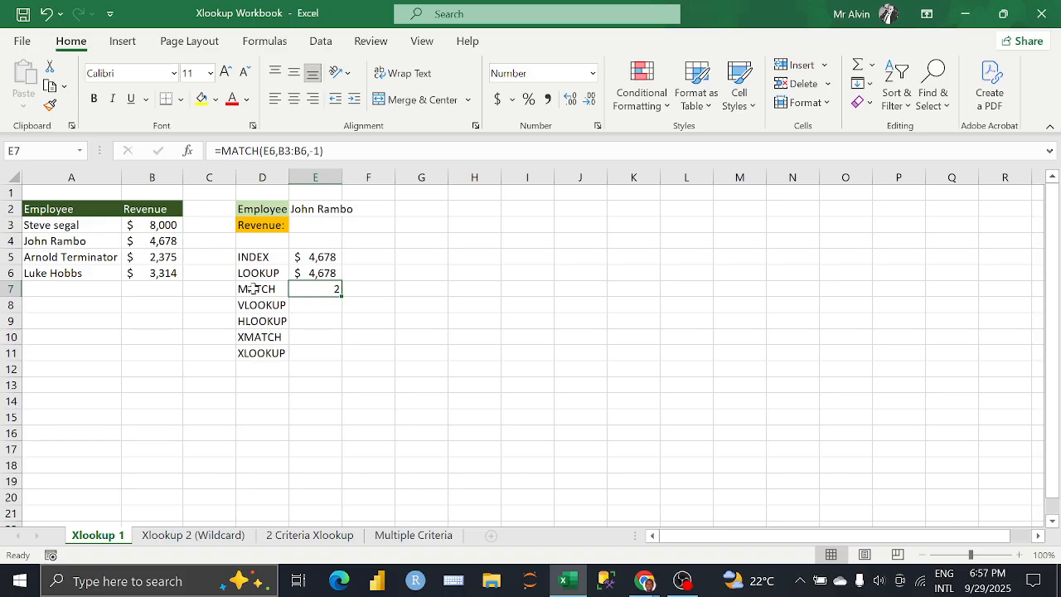
Step: Set the match type of the E7 MATCH formula to 0 (Exact match)
click(320, 150)
key(BackSpace)
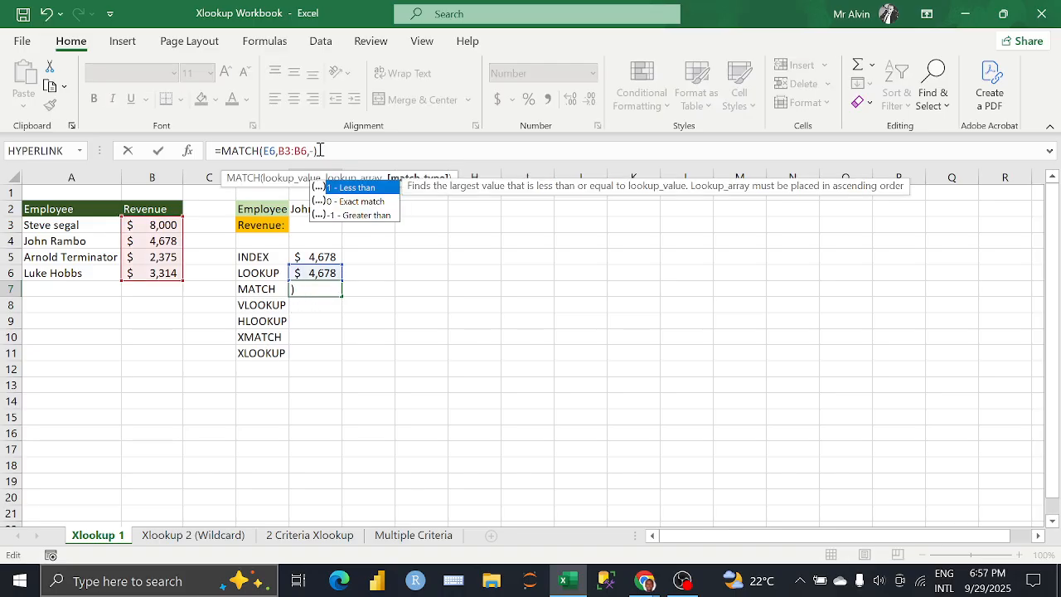
key(BackSpace)
key(Down)
key(Tab)
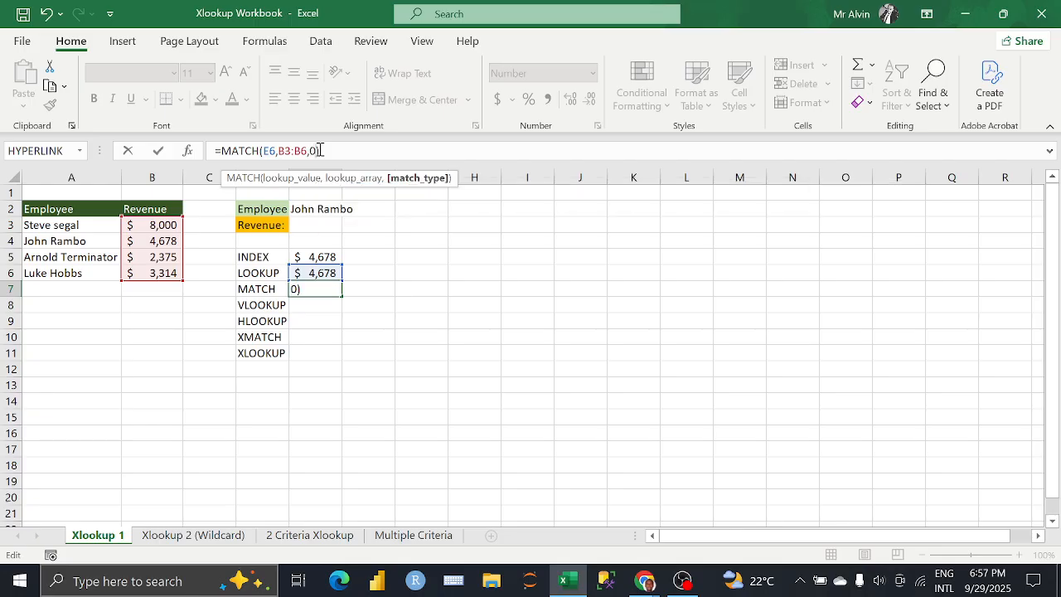
key(Return)
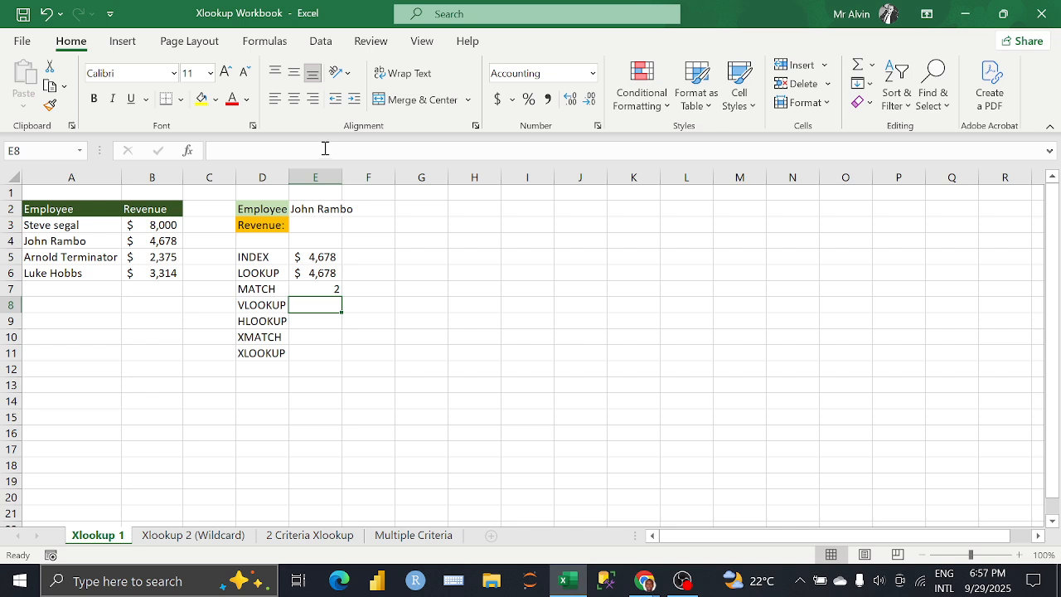
Step: Switch to the Google Meet call in Chrome to check the participants' reactions, and return to the Excel workbook
click(645, 580)
click(580, 523)
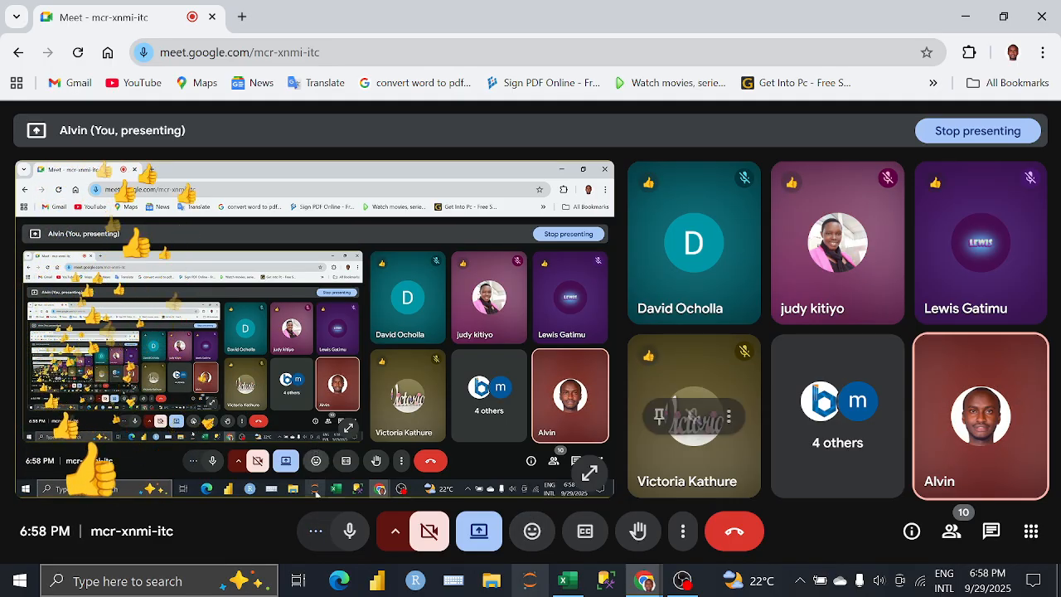
click(567, 580)
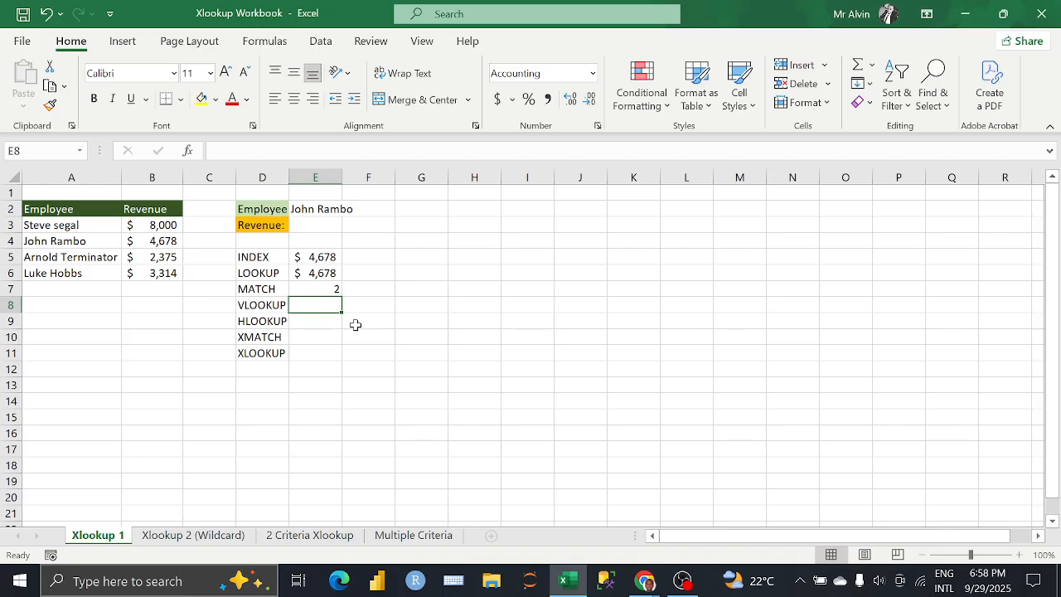
Step: Move the XMATCH and XLOOKUP labels from D10:D11 up to D9:D10, overwriting the HLOOKUP label
click(258, 322)
drag(259, 336, 257, 349)
key(ctrl+x)
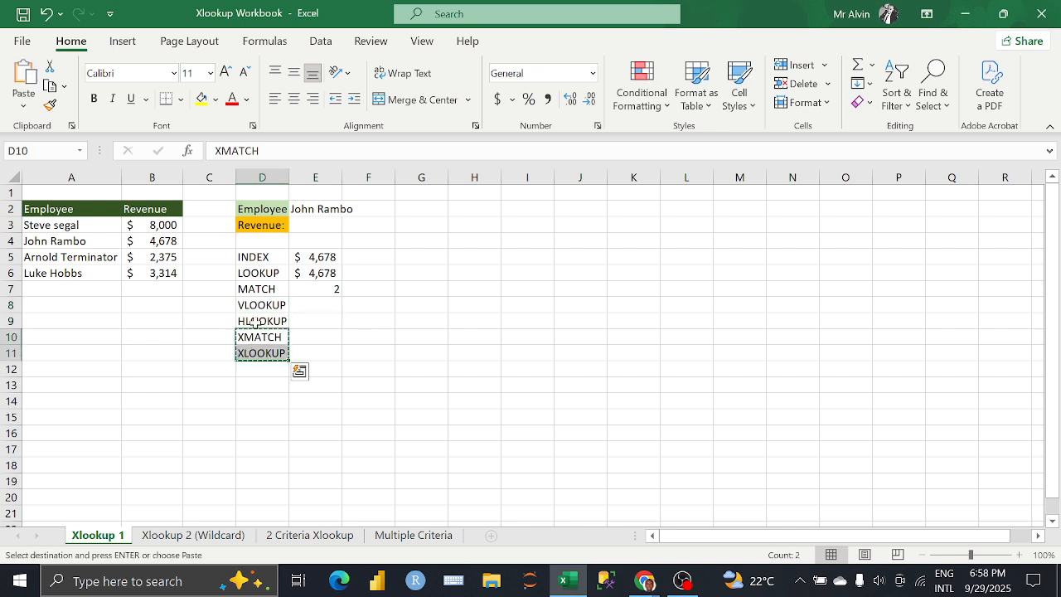
click(255, 322)
key(ctrl+v)
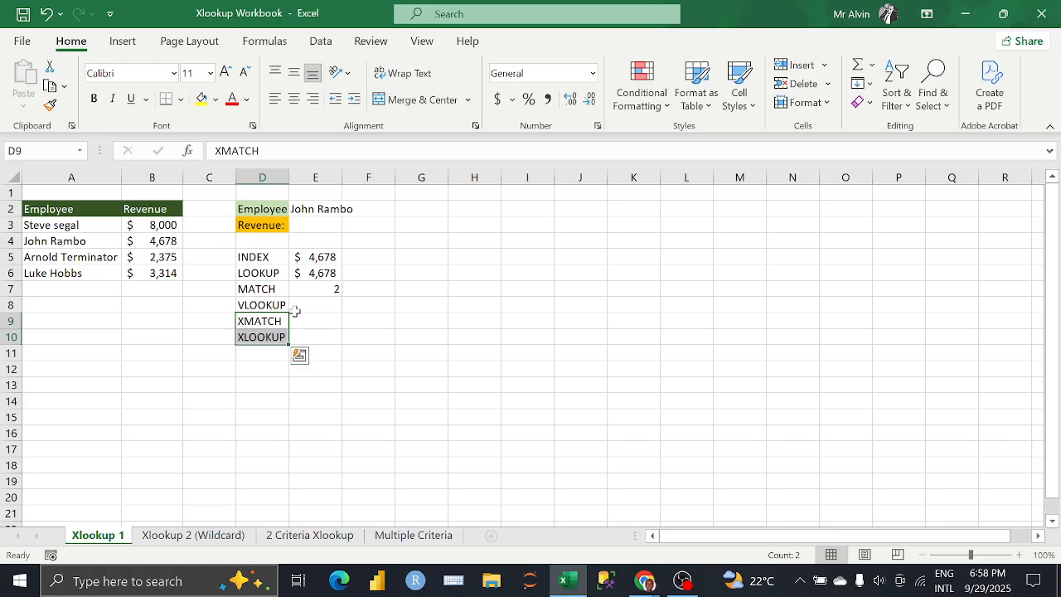
click(319, 311)
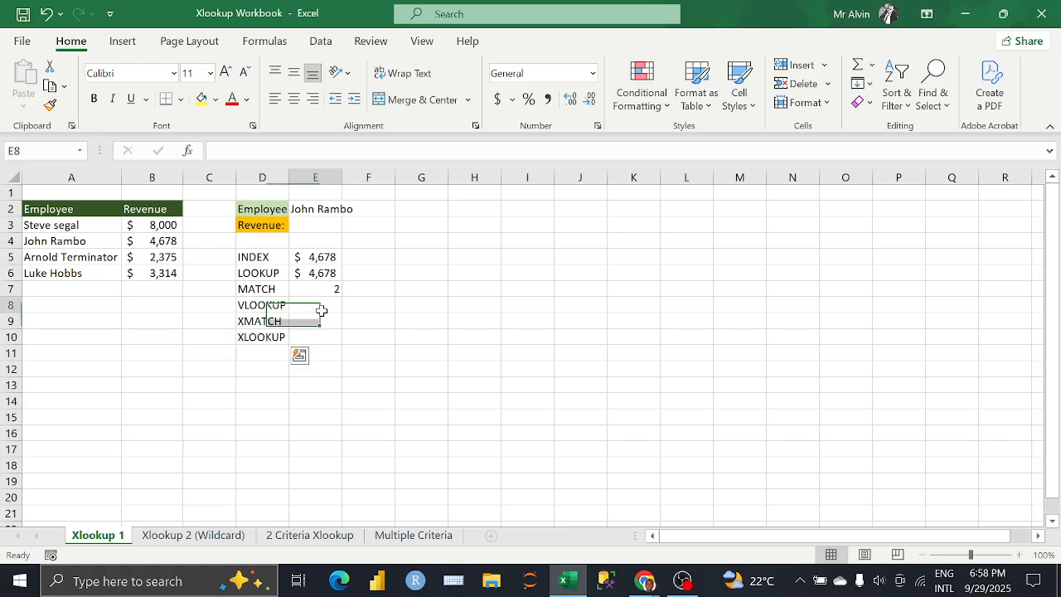
click(280, 304)
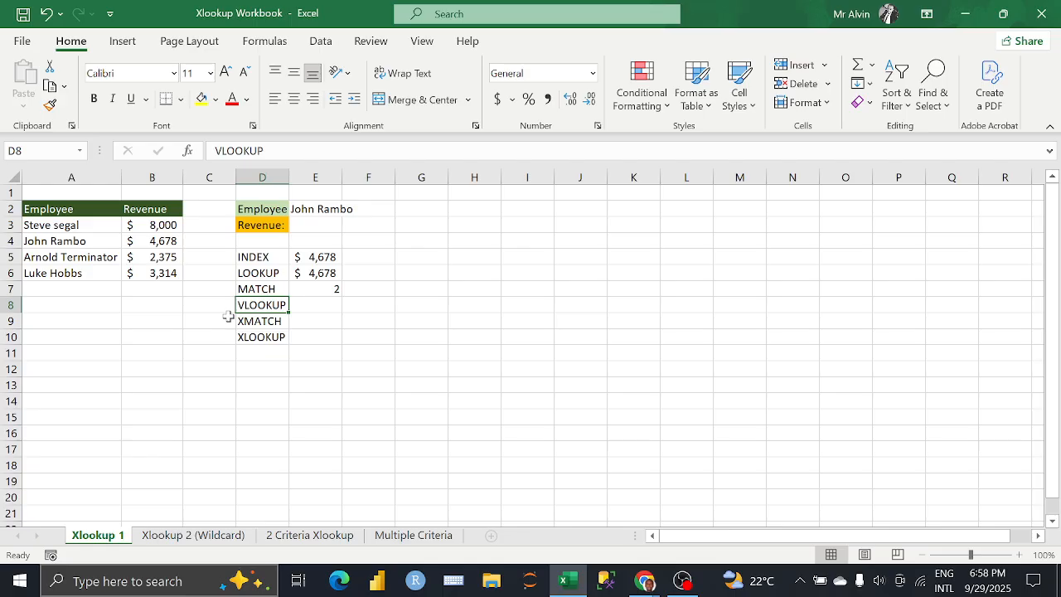
click(305, 306)
text(=)
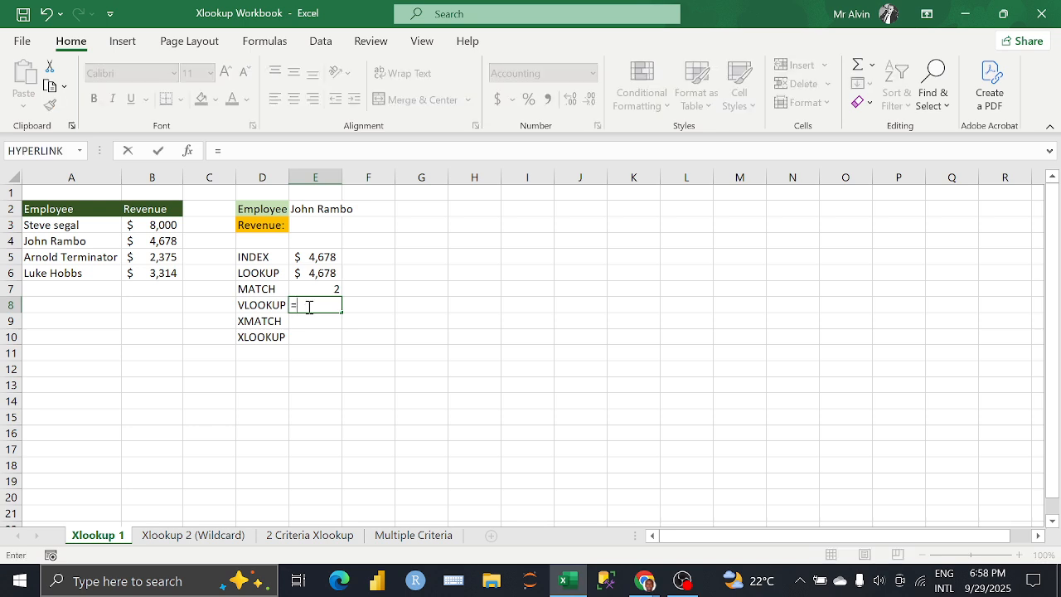
key(Escape)
click(355, 310)
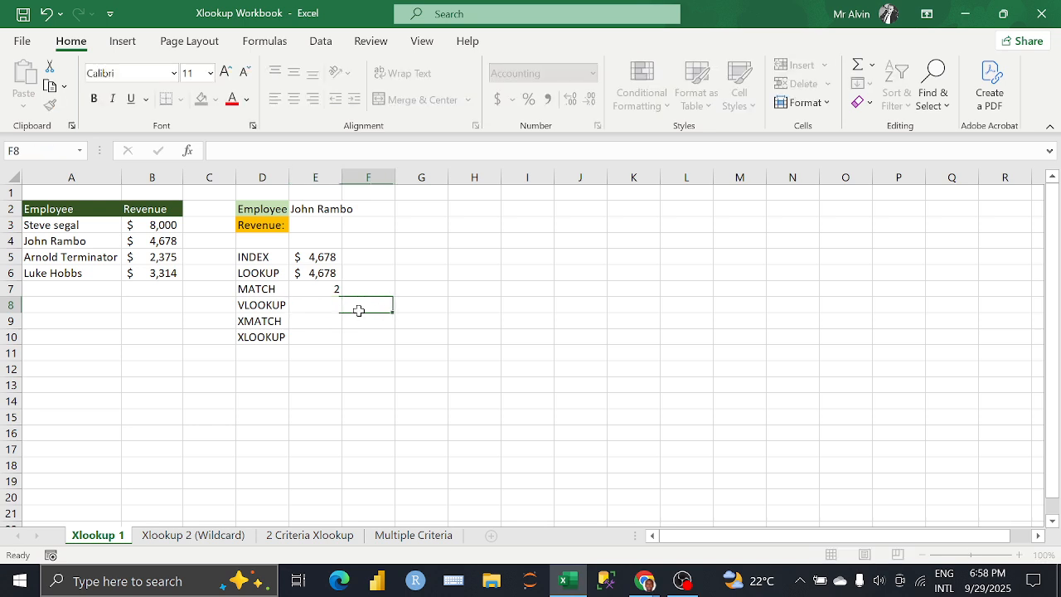
click(315, 309)
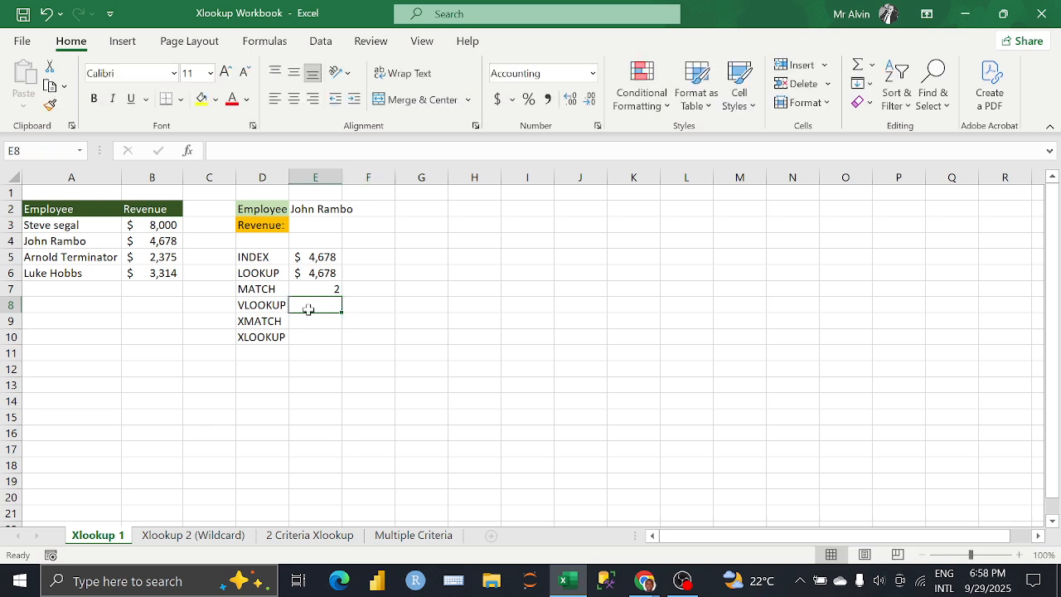
text(=)
key(Escape)
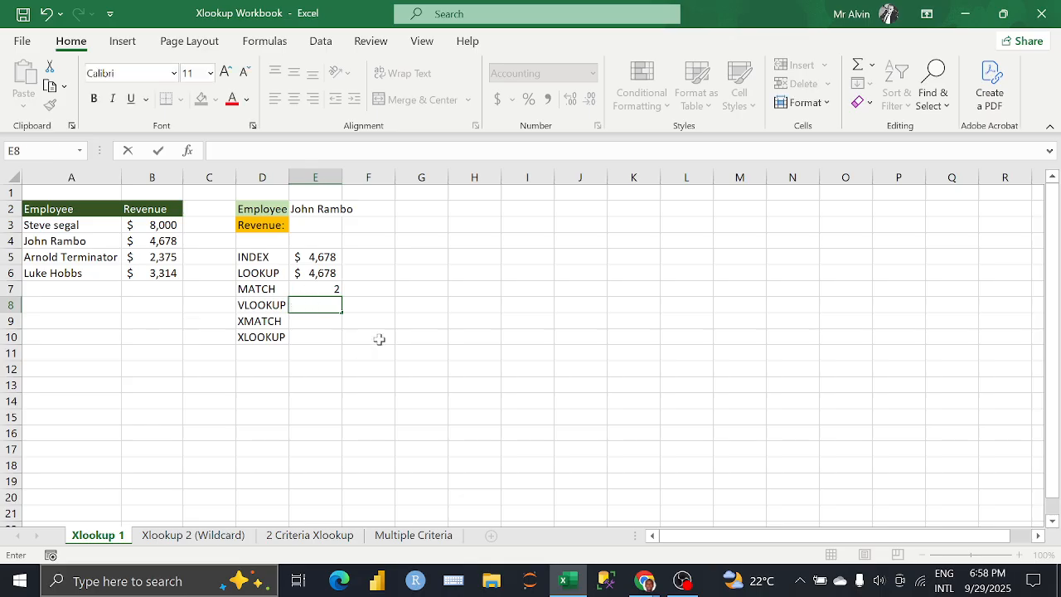
click(365, 315)
click(315, 305)
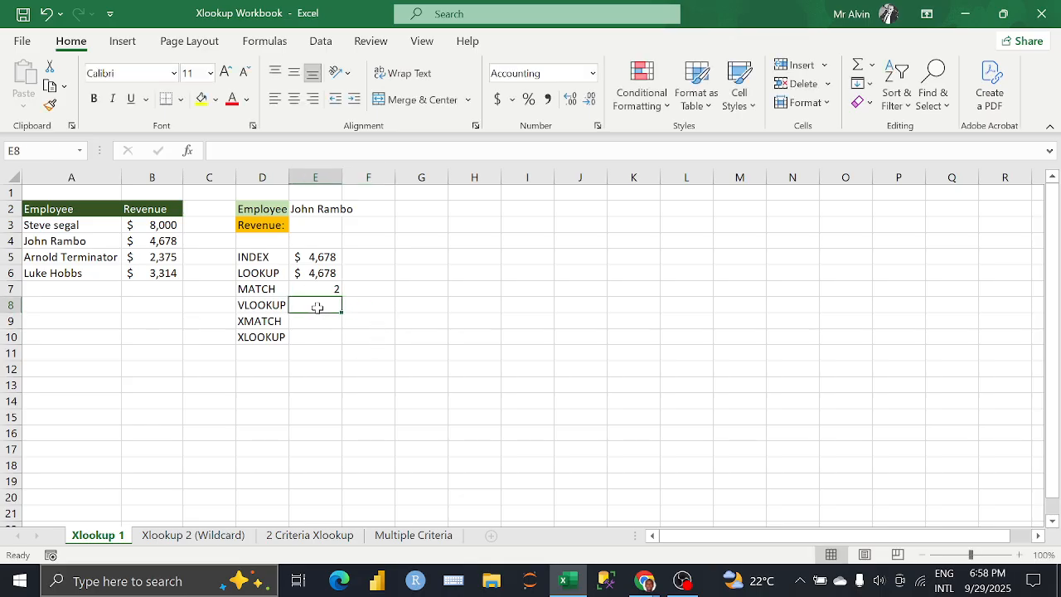
click(269, 43)
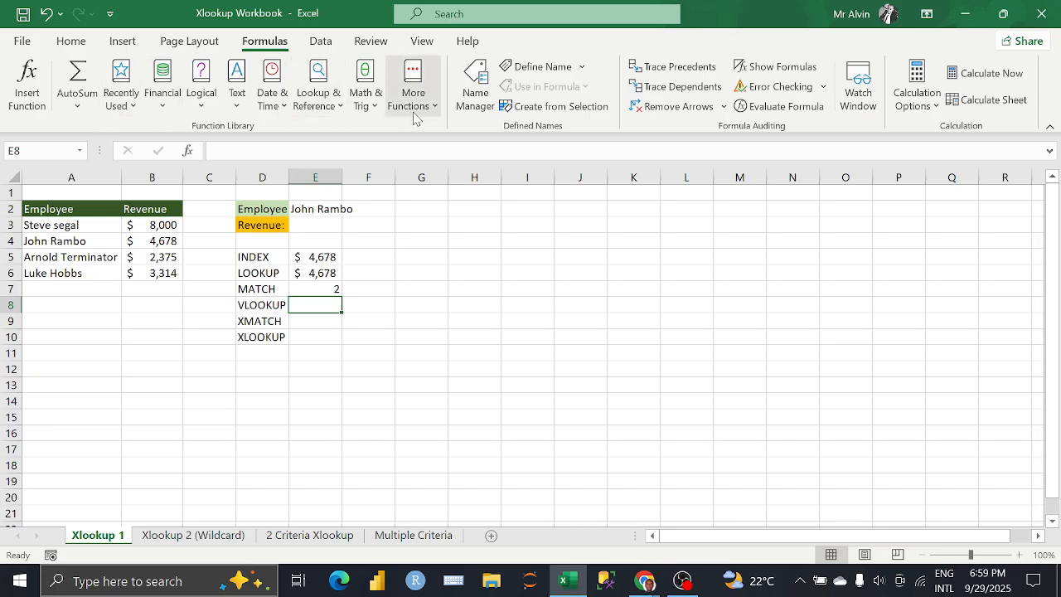
click(262, 306)
click(305, 307)
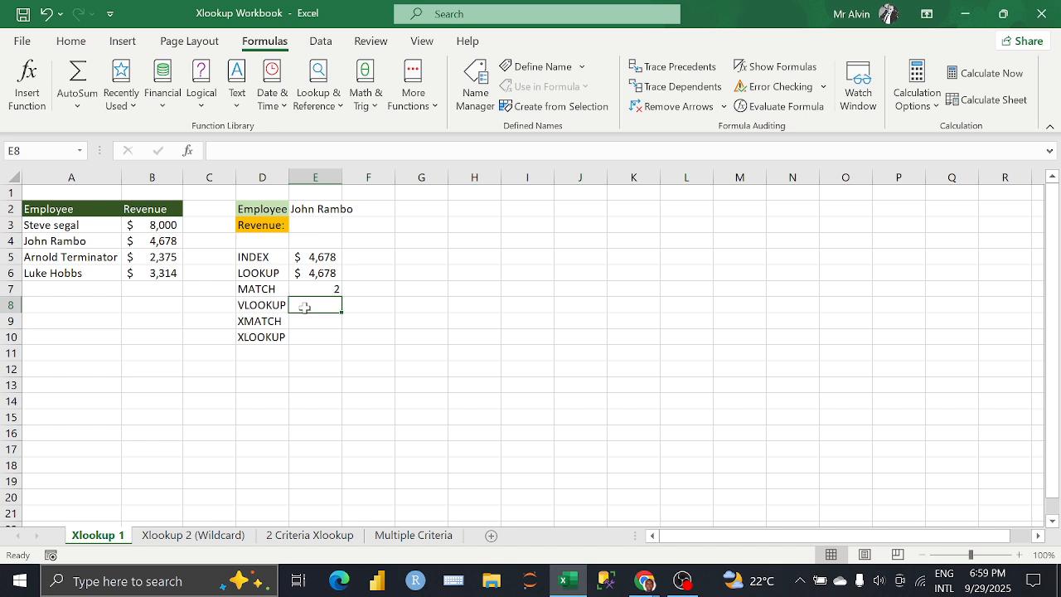
text(=VL)
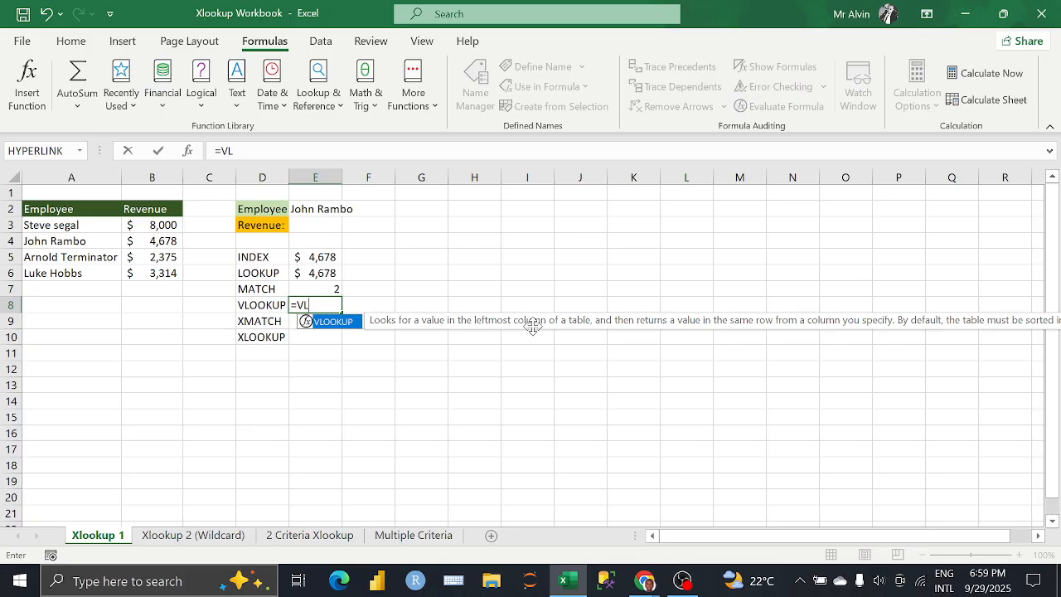
key(BackSpace)
key(BackSpace)
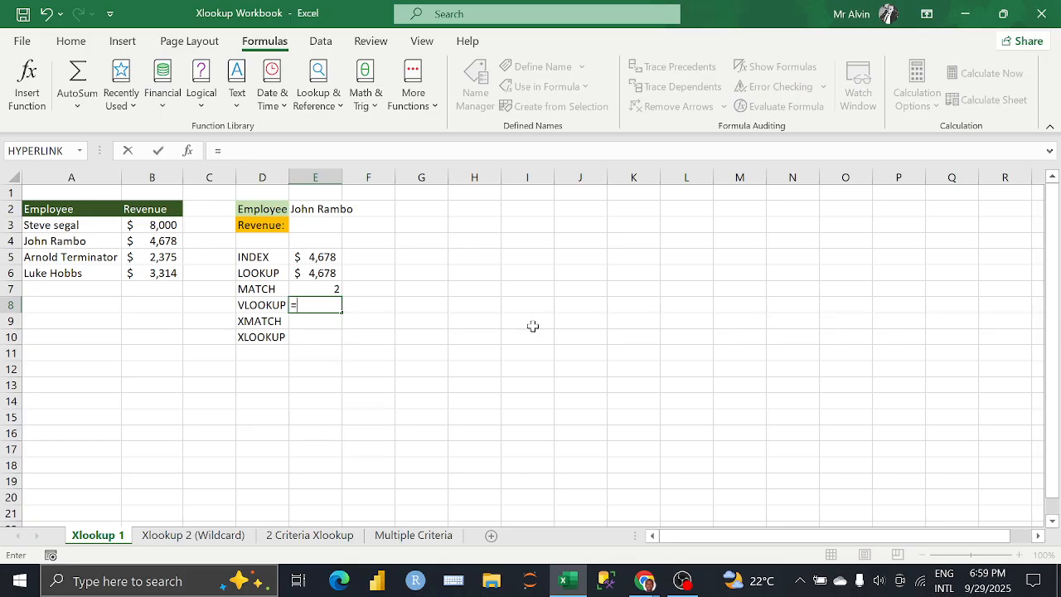
key(BackSpace)
click(372, 346)
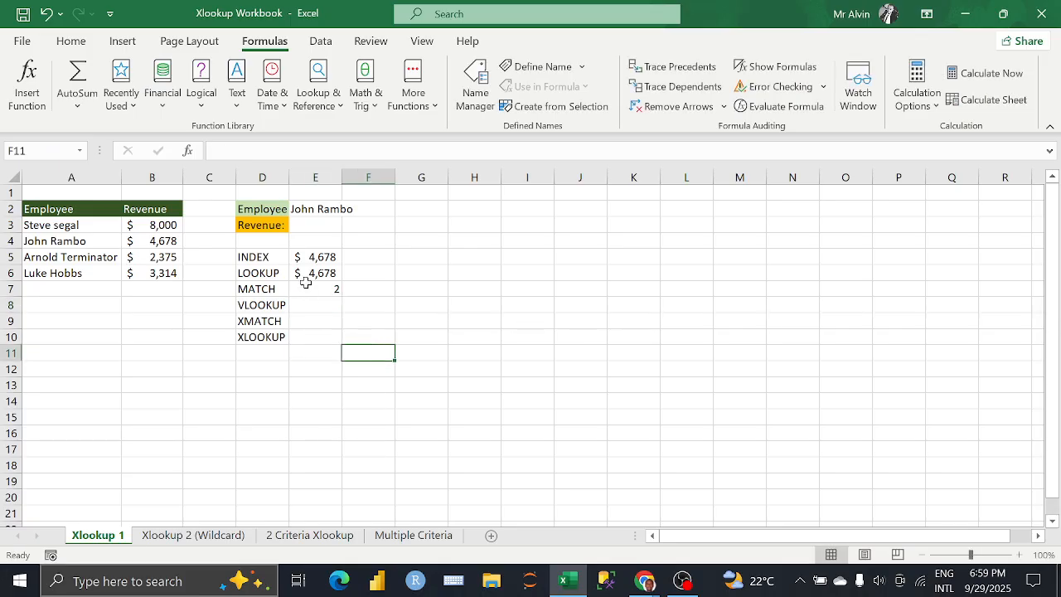
Step: Start a VLOOKUP function in E8 from the Lookup & Reference functions, with E2 as the lookup value
click(320, 308)
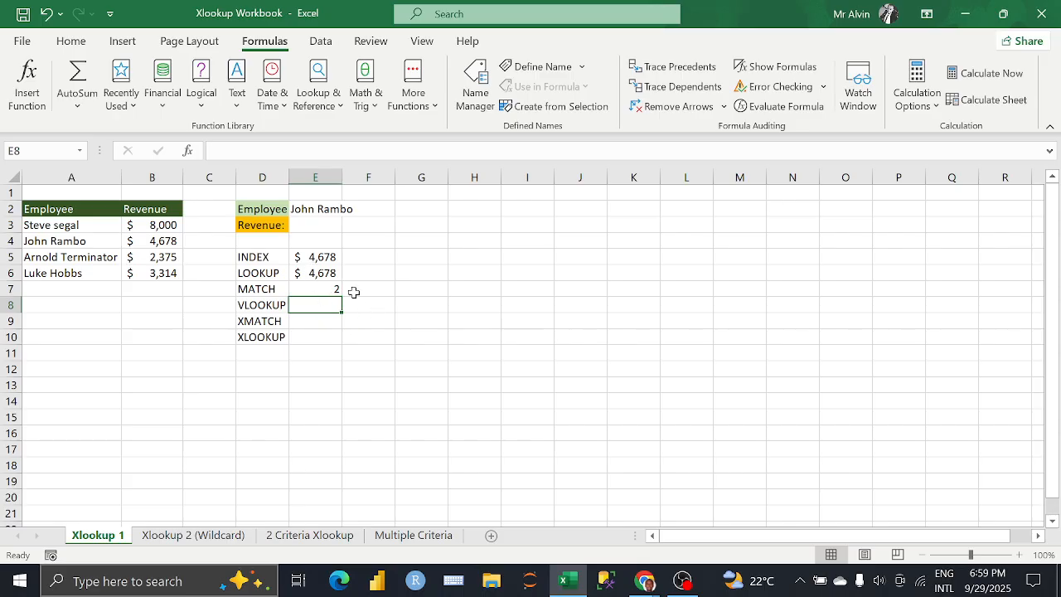
click(337, 112)
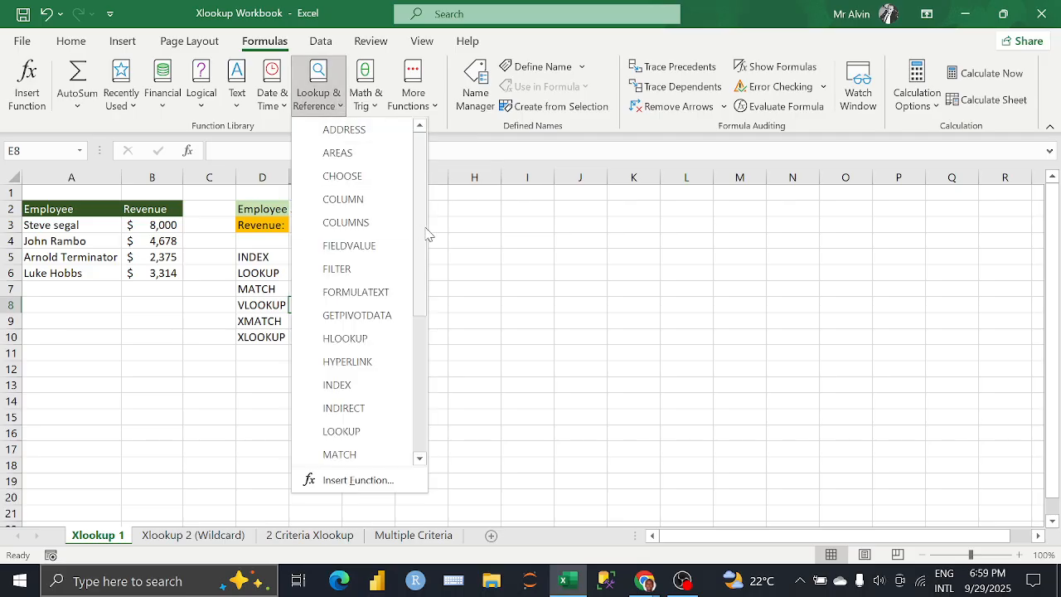
scroll(424, 237, down, 1)
drag(425, 236, 406, 395)
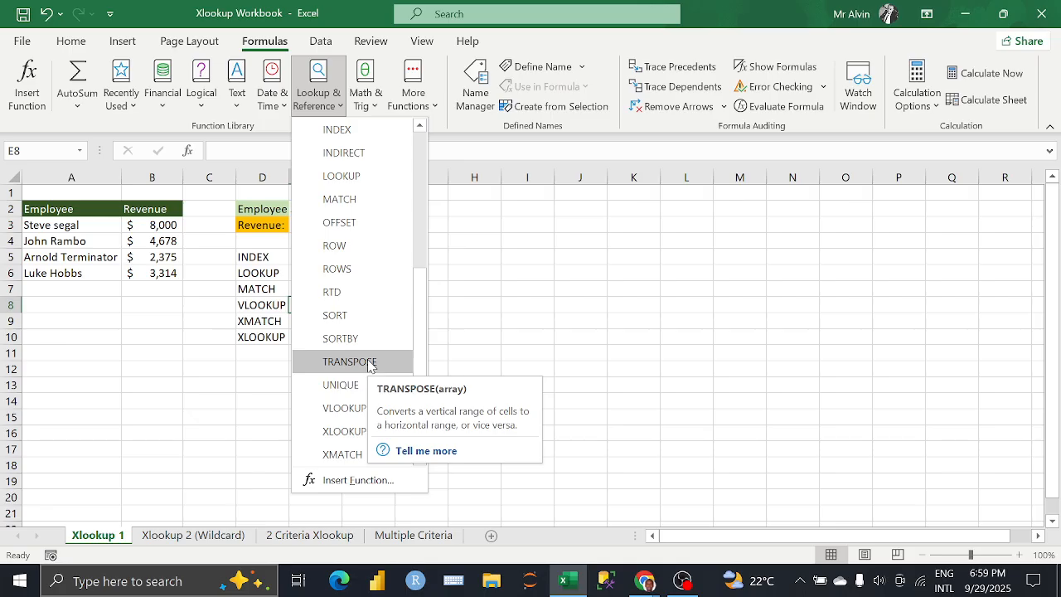
click(349, 410)
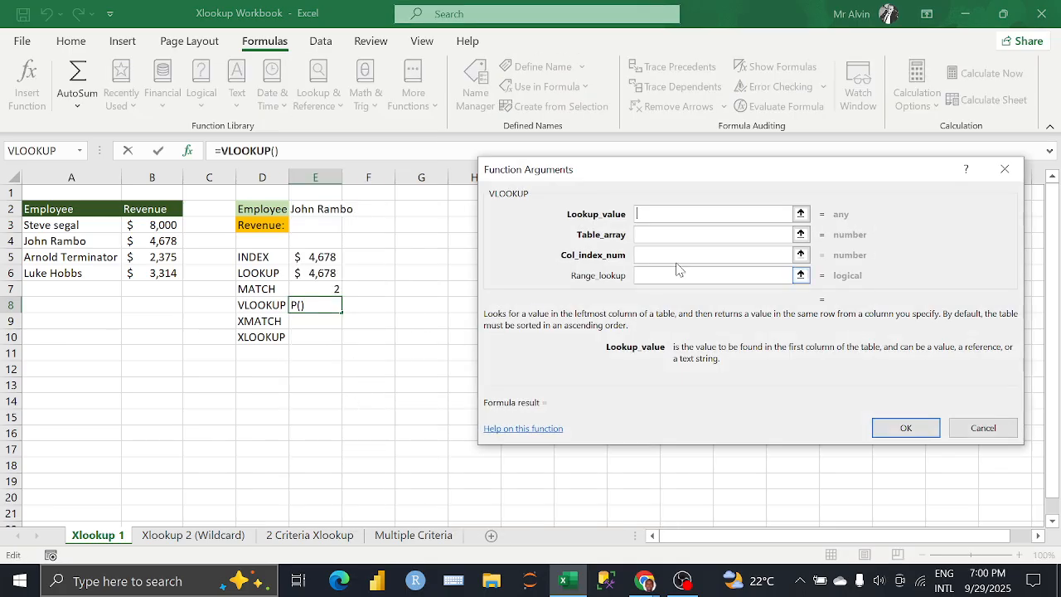
drag(659, 178, 609, 159)
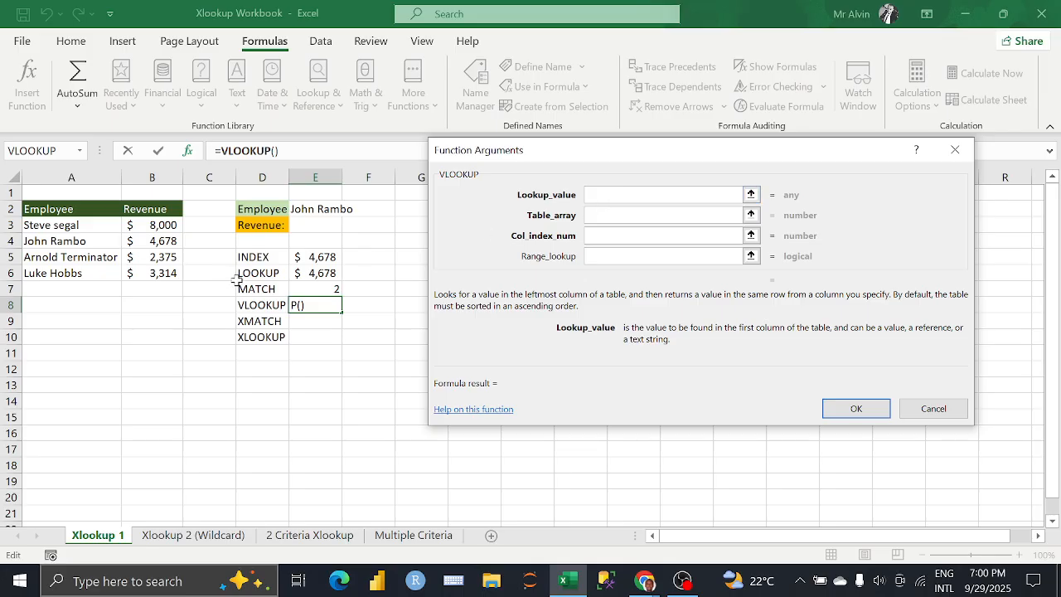
click(329, 210)
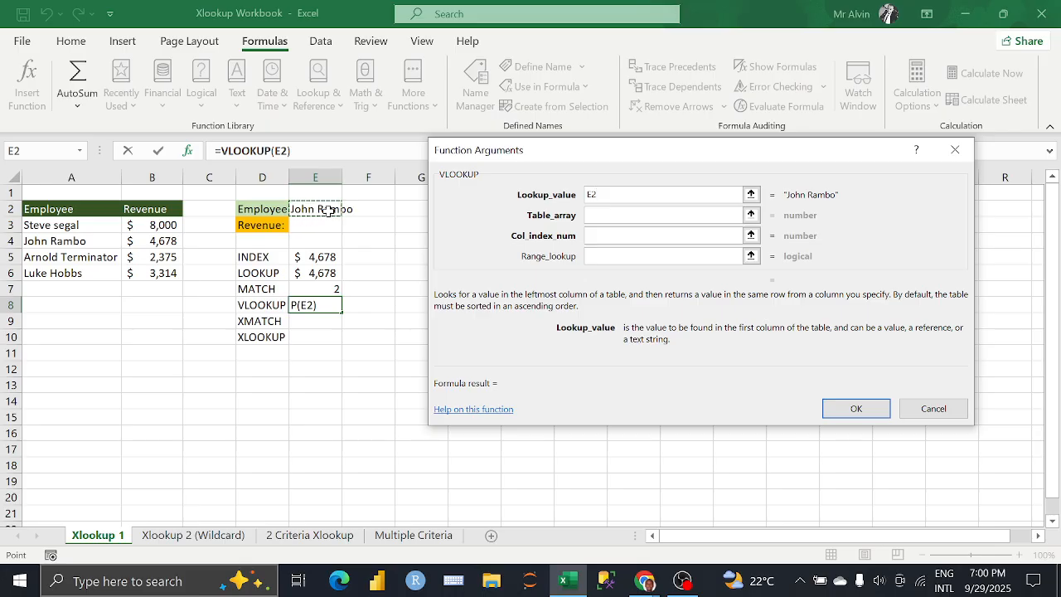
Step: Set the VLOOKUP table array to A3:B6 and the column index number to 2
click(657, 214)
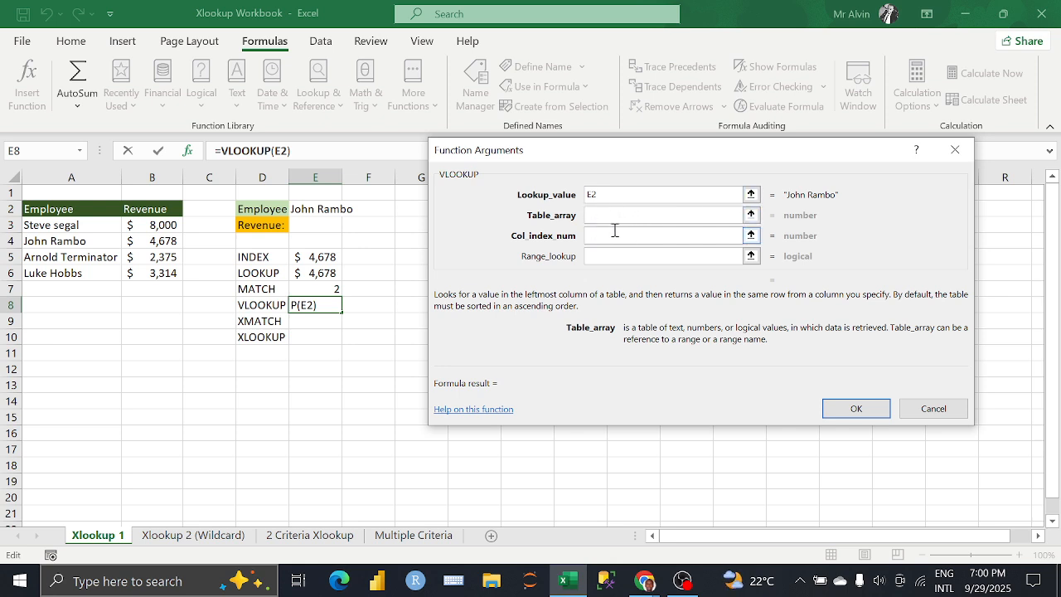
drag(51, 228, 144, 265)
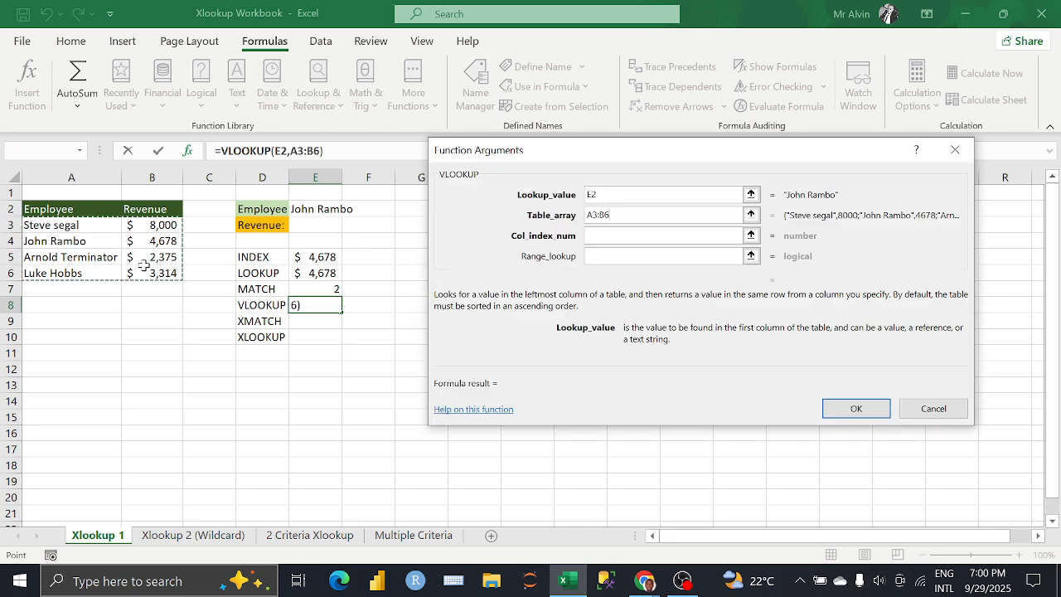
click(634, 235)
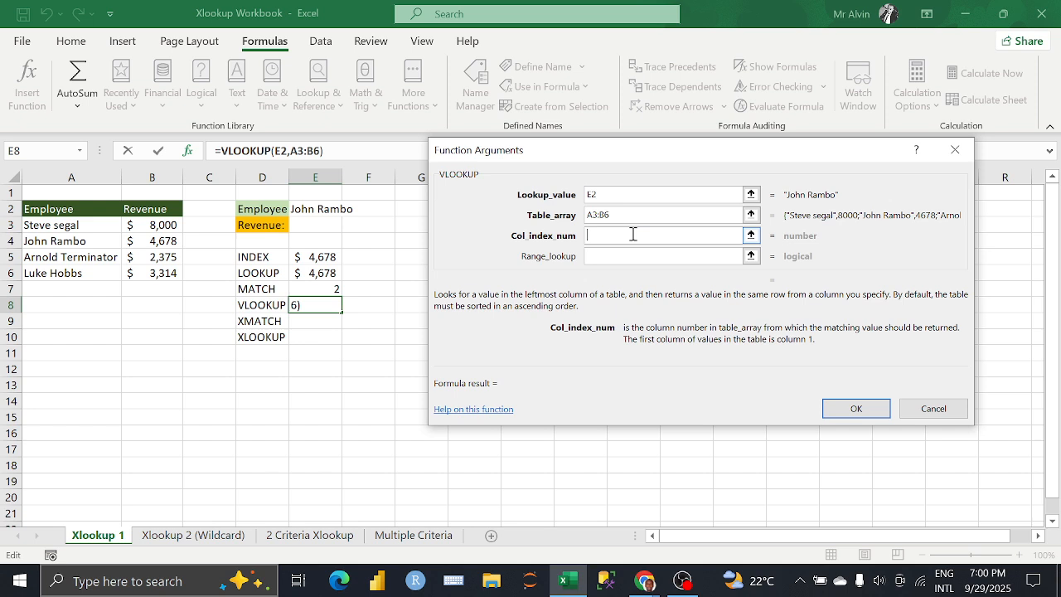
text(2)
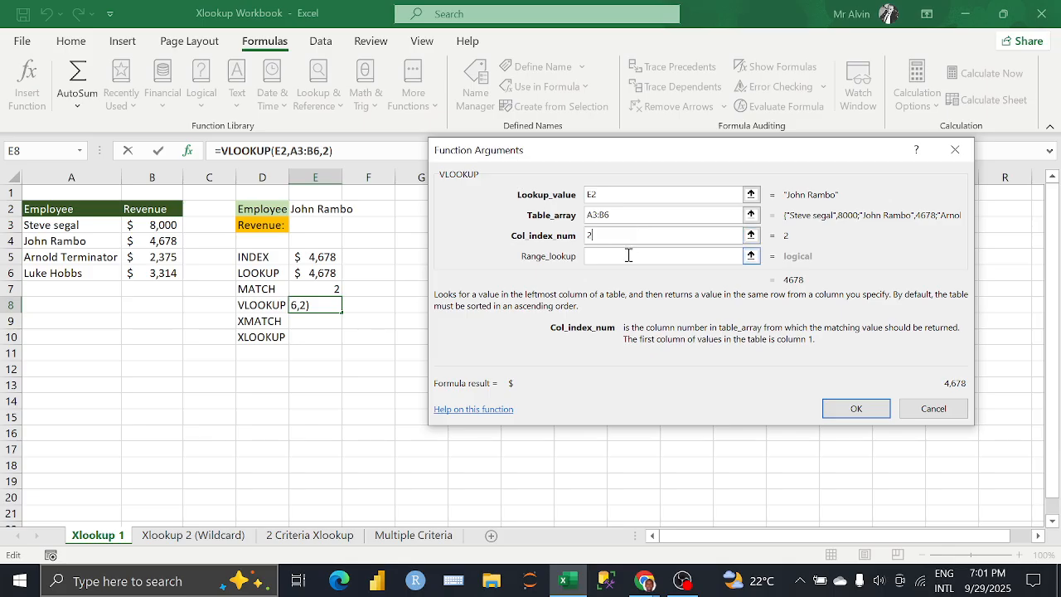
Step: Set the VLOOKUP range lookup to 1 and enter the completed formula in E8
click(628, 256)
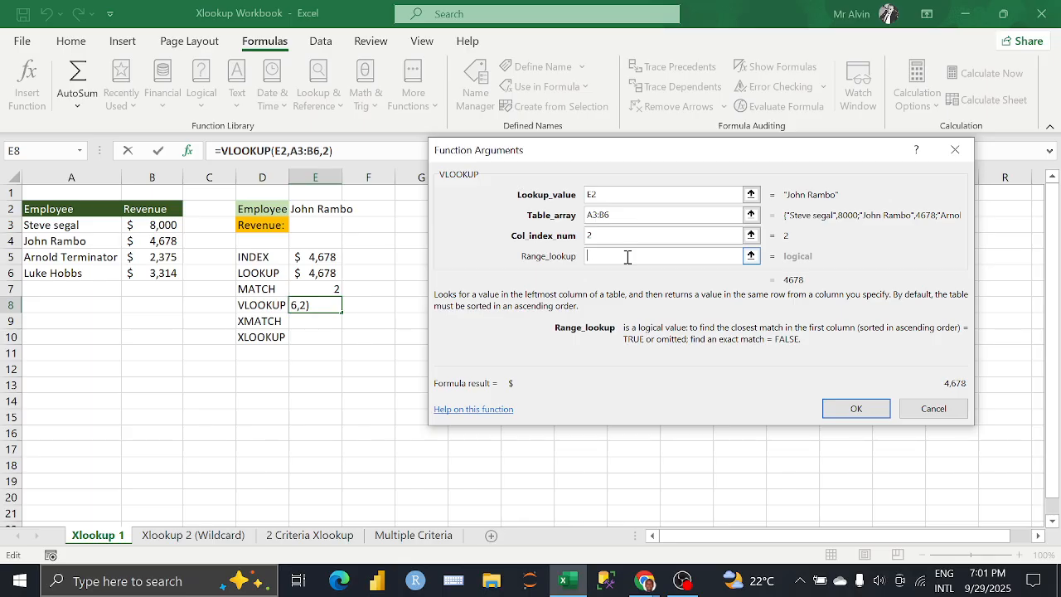
text(tr)
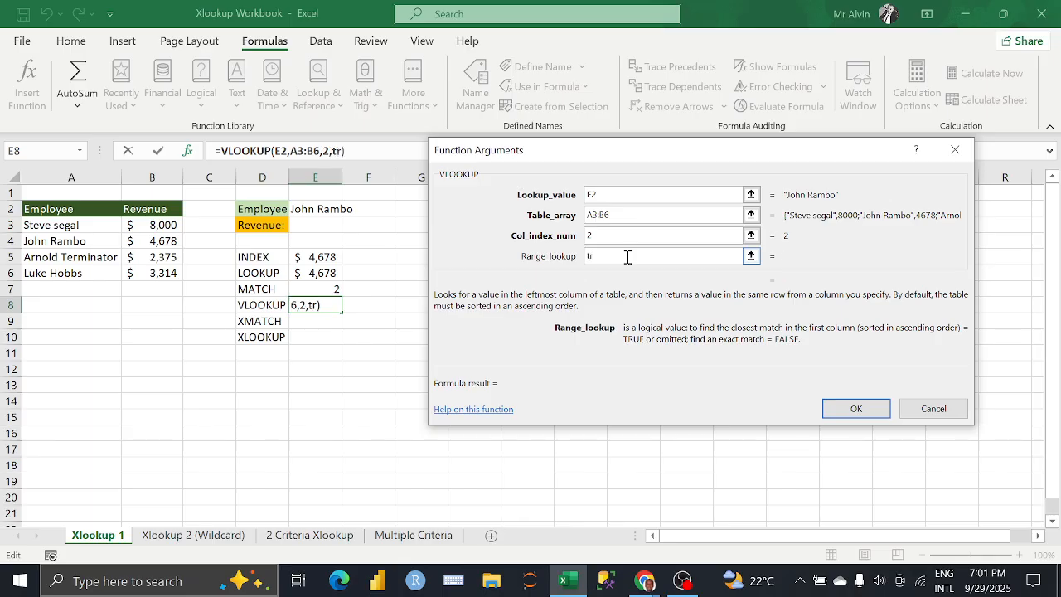
key(BackSpace)
key(BackSpace)
text(1)
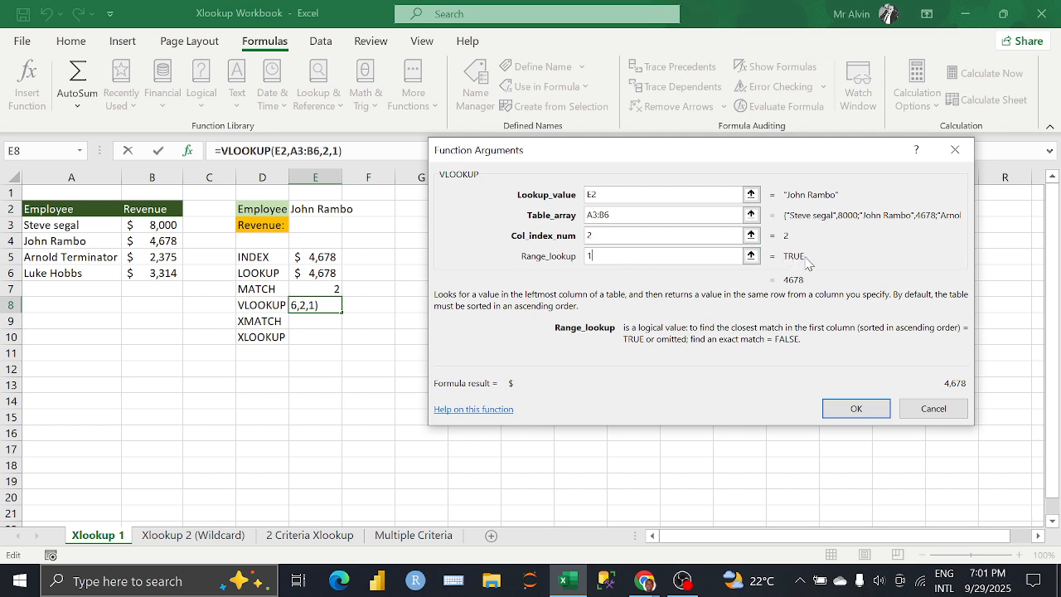
key(BackSpace)
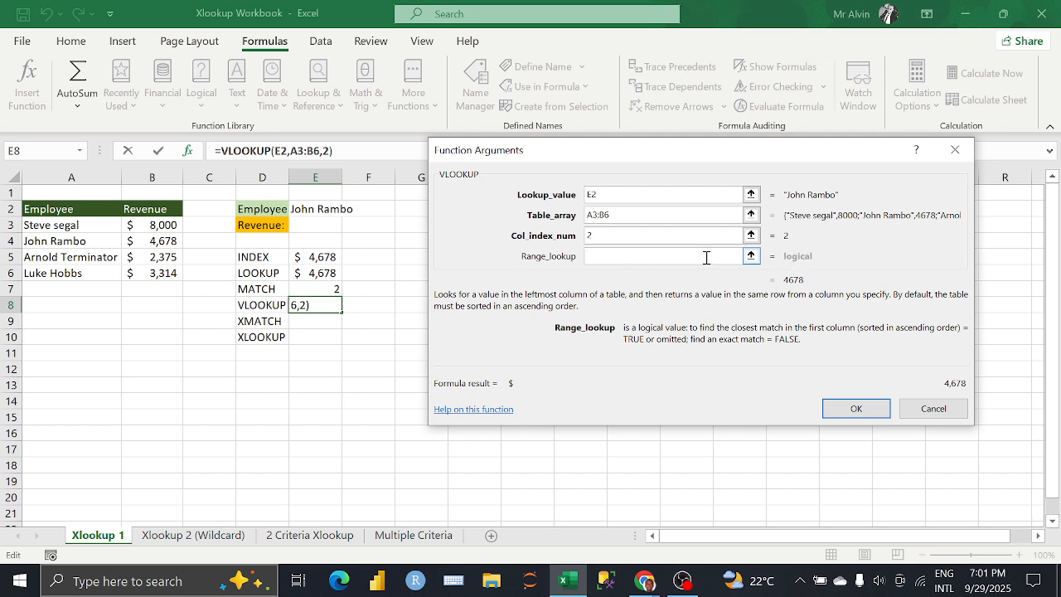
text(TRUE)
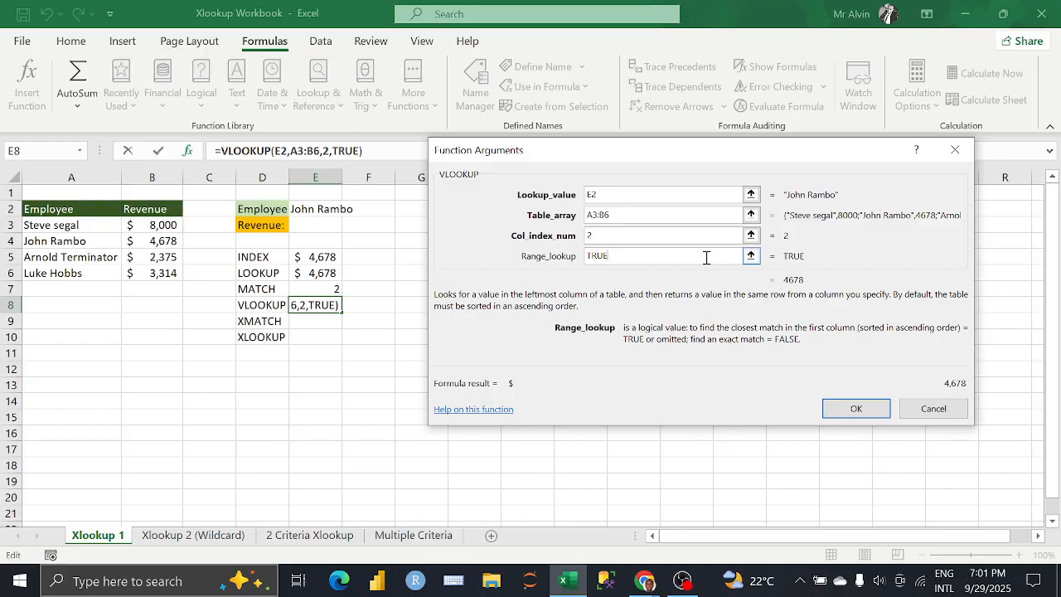
key(BackSpace)
key(BackSpace)
key(BackSpace)
key(BackSpace)
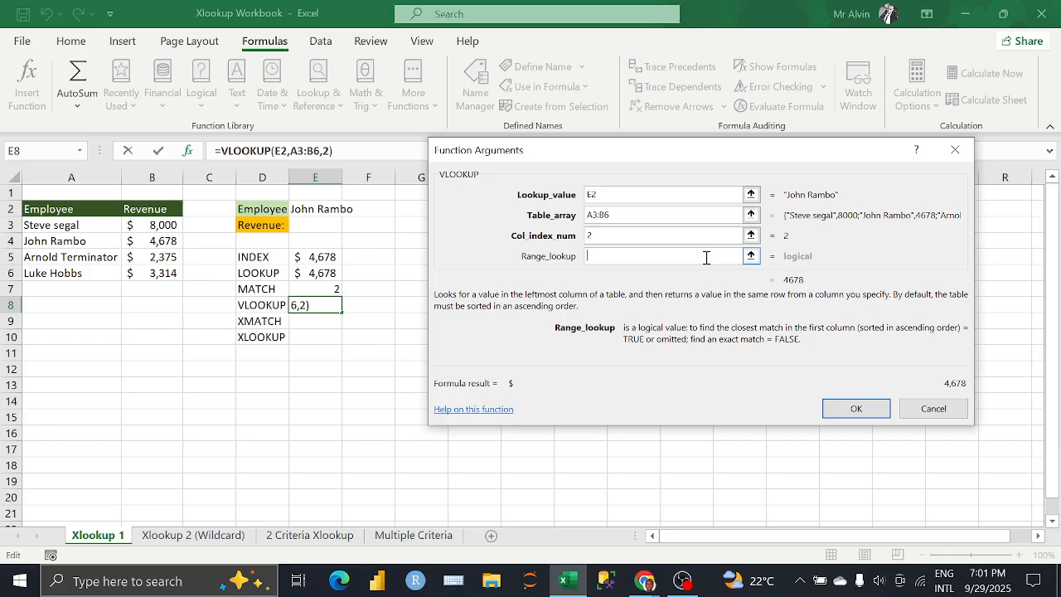
text(1)
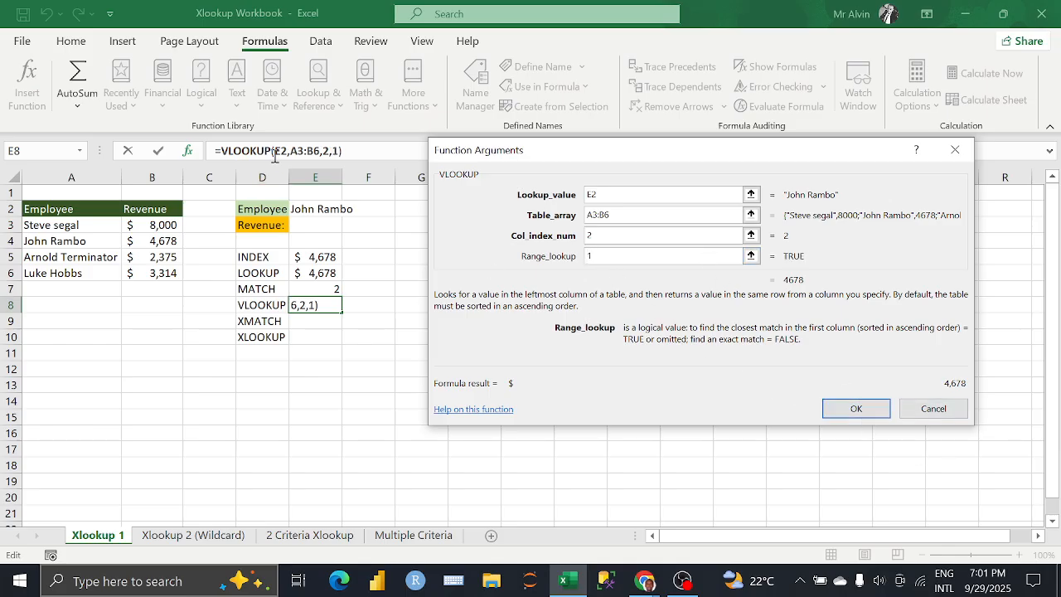
click(856, 410)
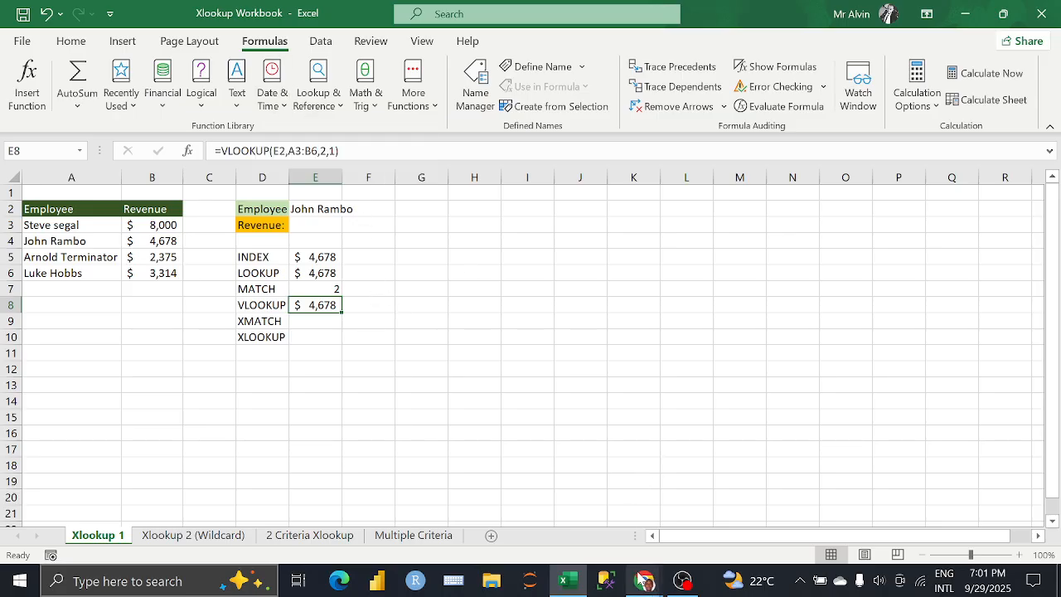
Step: Switch to the Google Meet call in Chrome to check the participants' reactions, and return to the Excel workbook
mouse_move(645, 580)
click(603, 531)
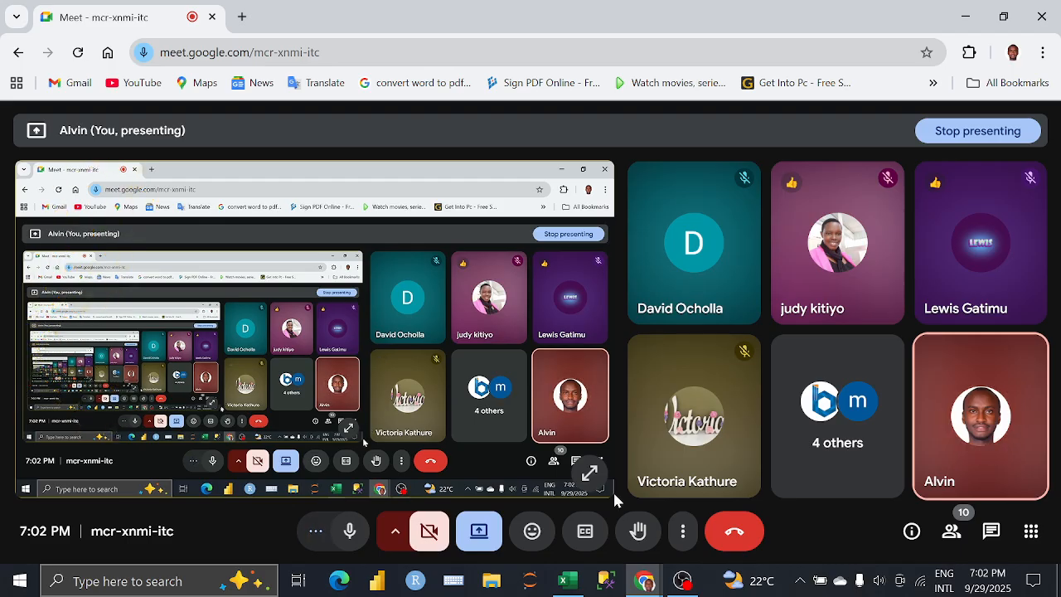
mouse_move(582, 593)
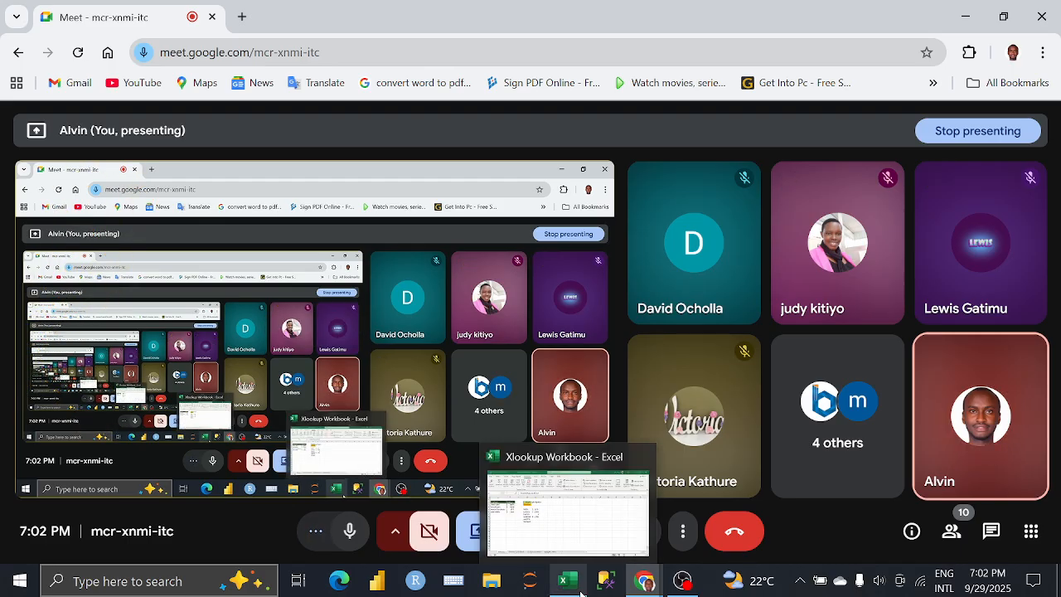
click(581, 593)
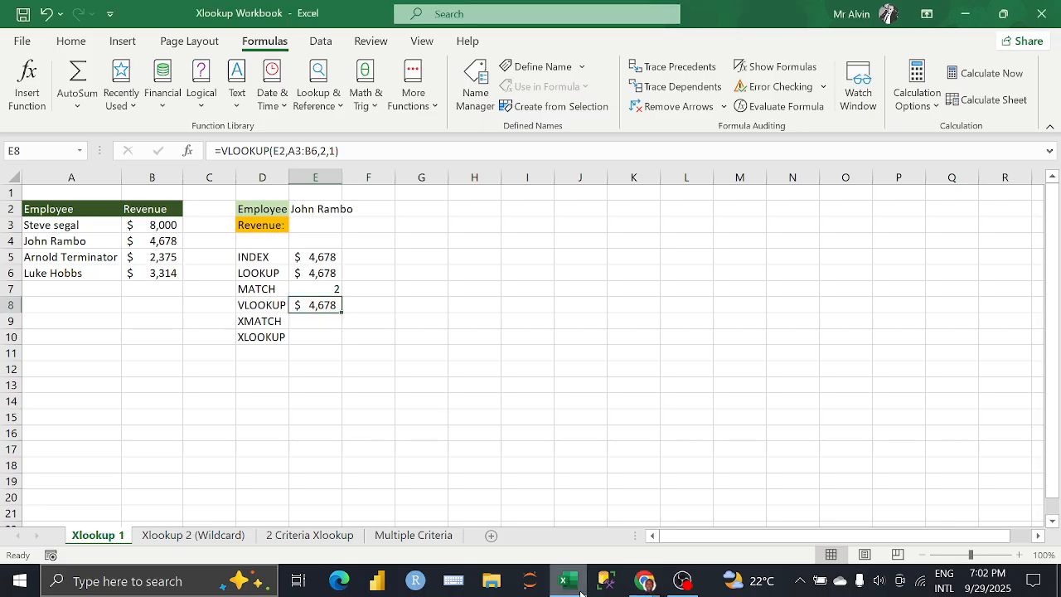
click(360, 304)
click(327, 304)
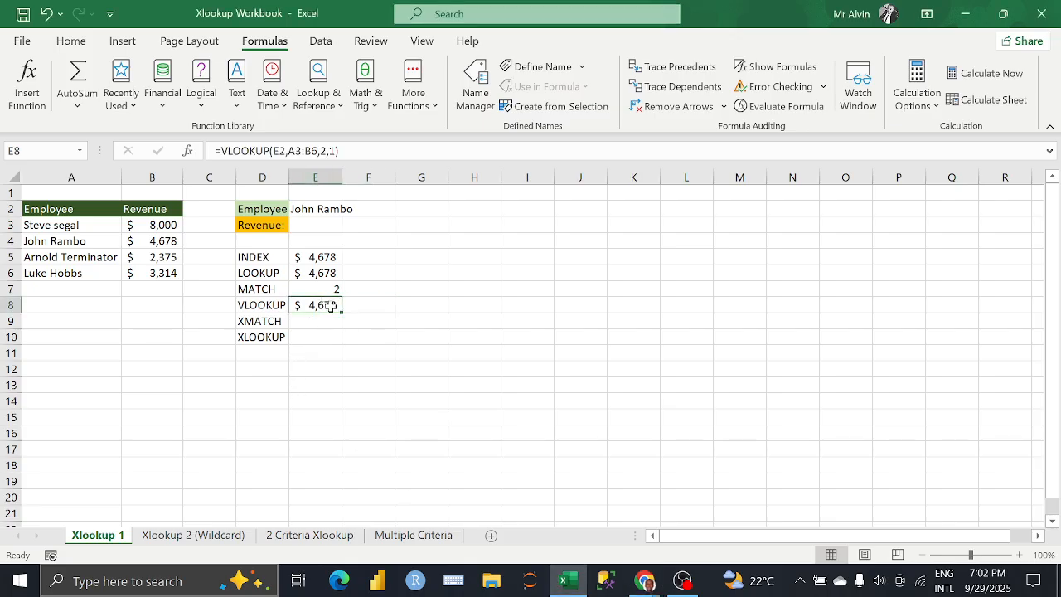
click(361, 304)
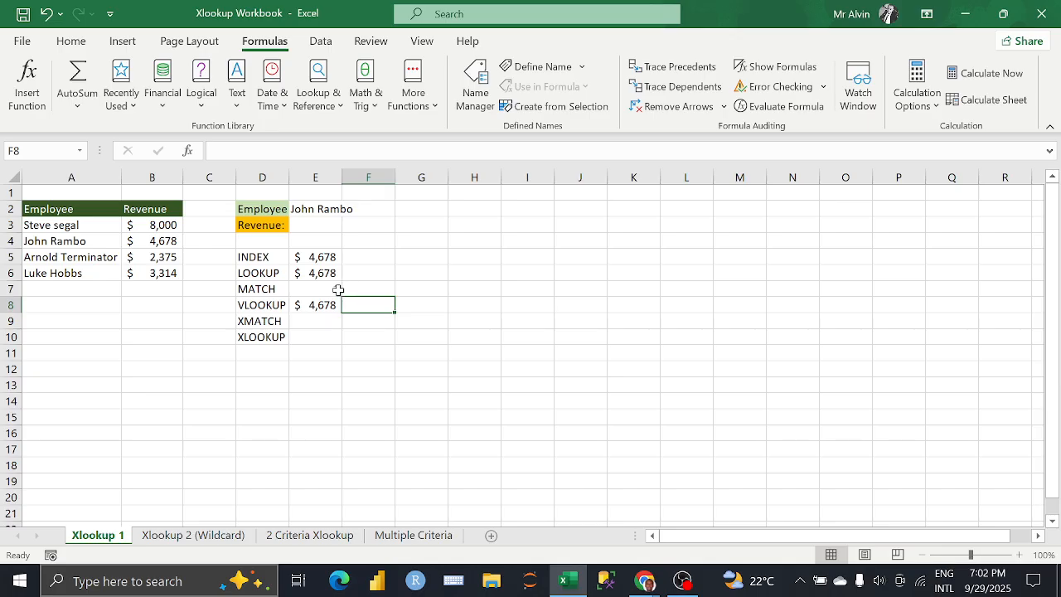
click(330, 107)
click(523, 361)
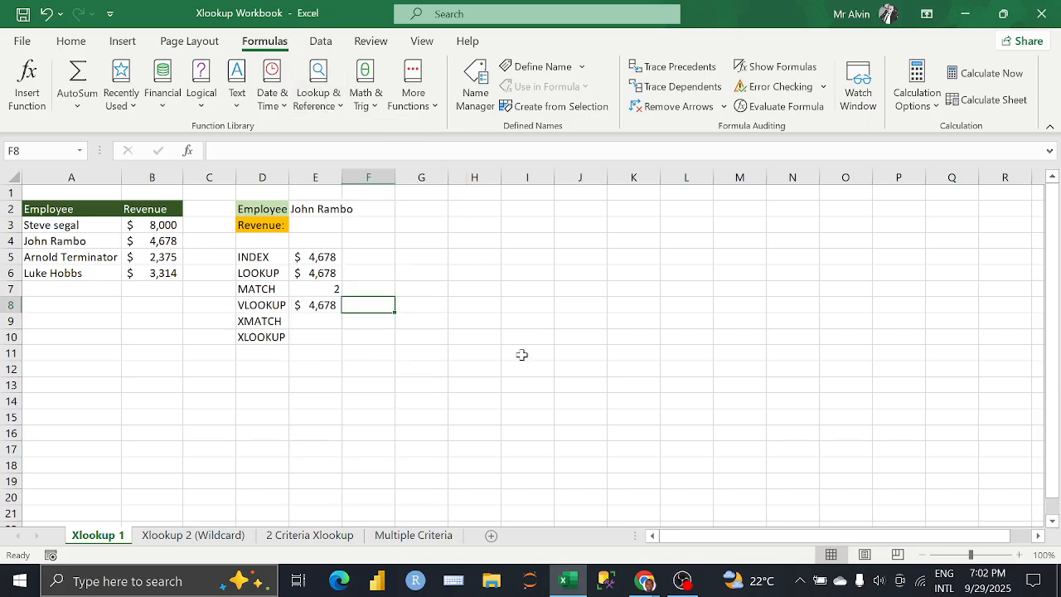
click(319, 306)
click(356, 304)
click(323, 323)
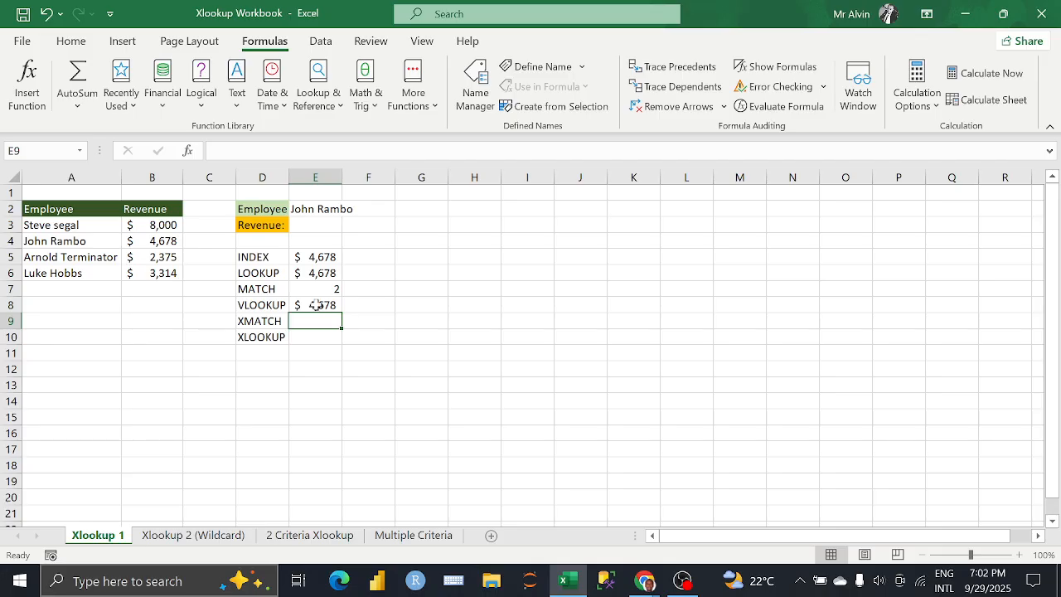
click(314, 290)
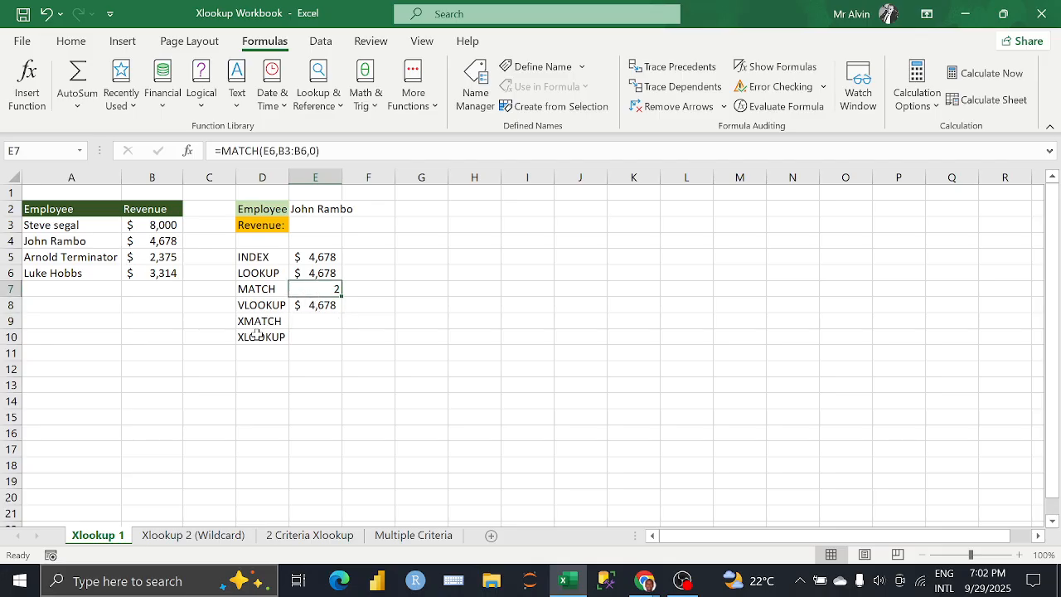
Step: Start an XMATCH formula in E9 with E6 as the lookup value and B3:B6 as the lookup array
click(308, 319)
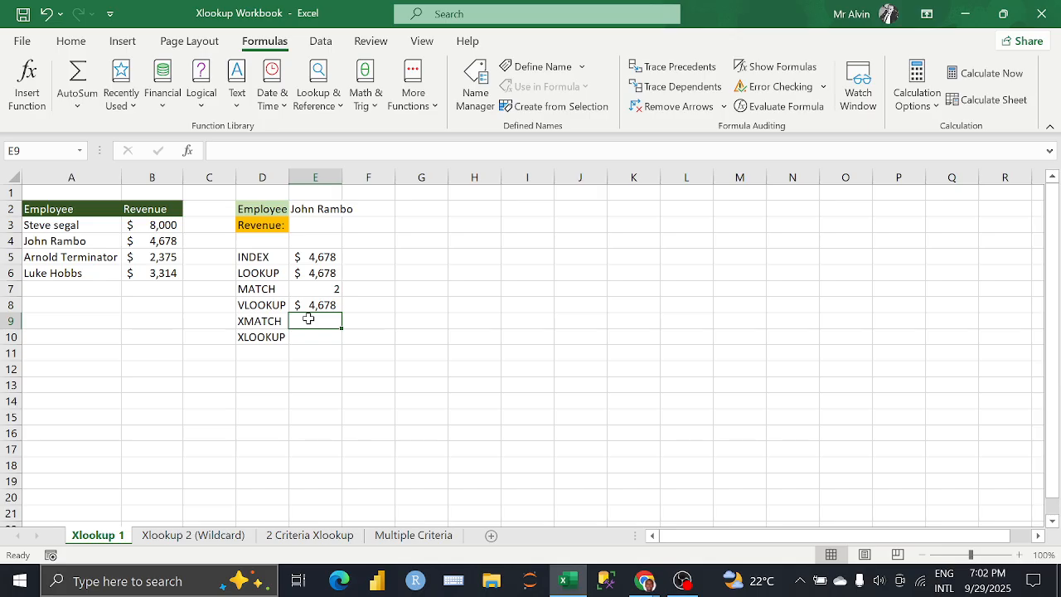
text(=XM)
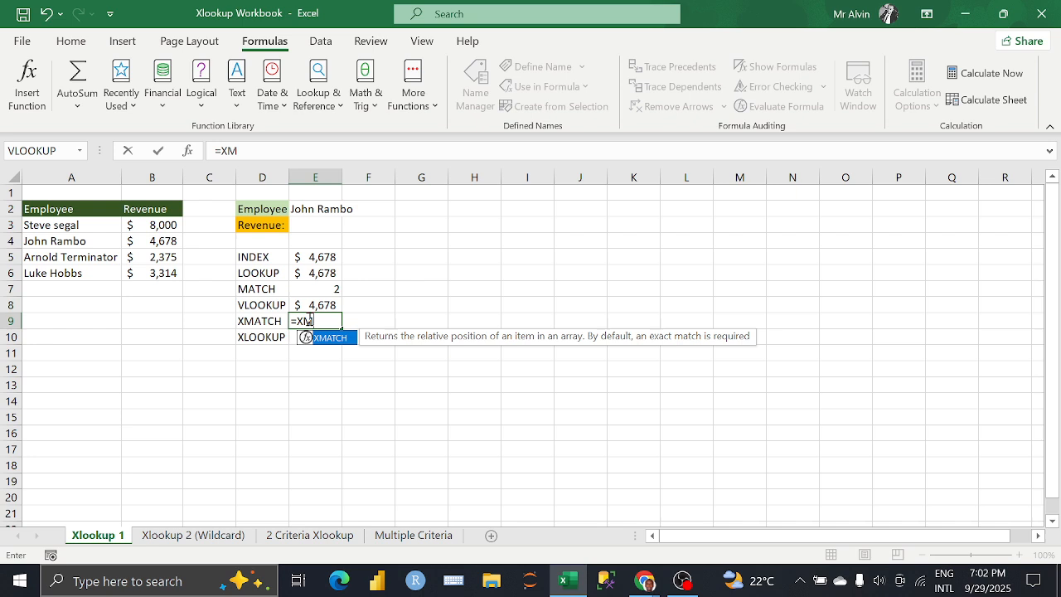
key(Tab)
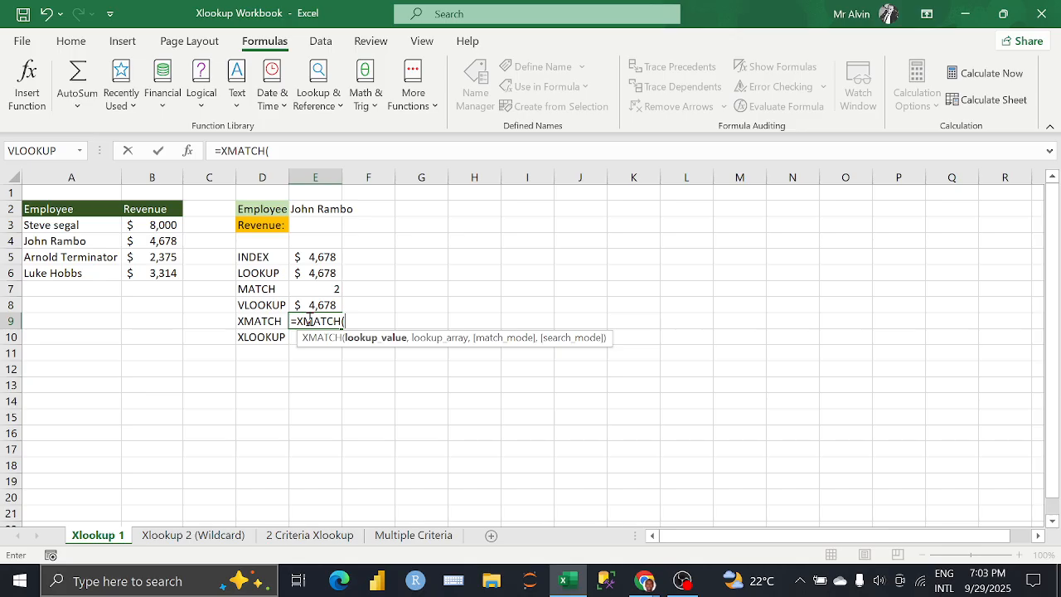
click(308, 272)
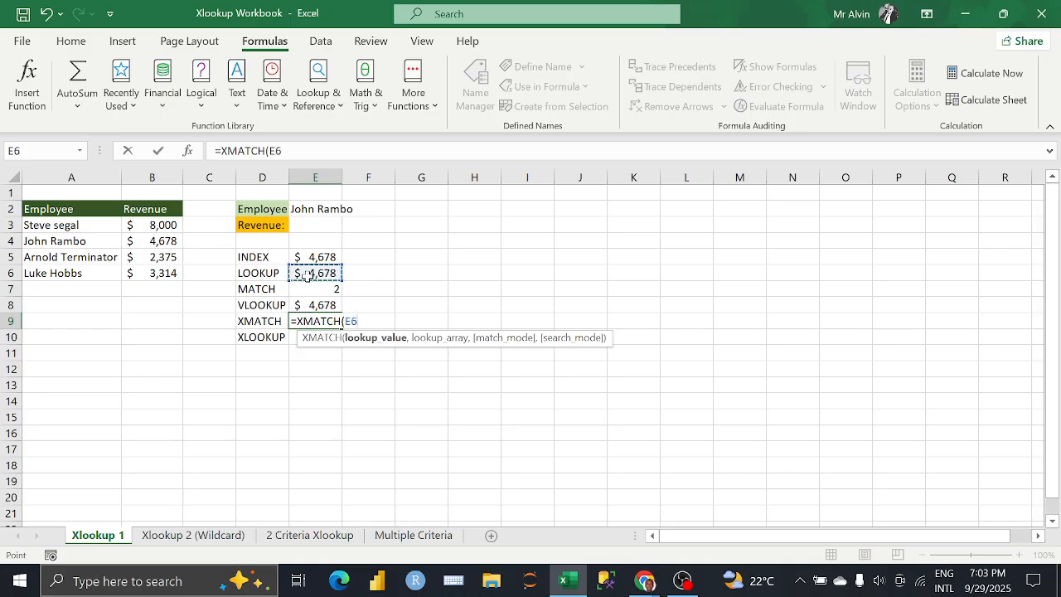
text(,)
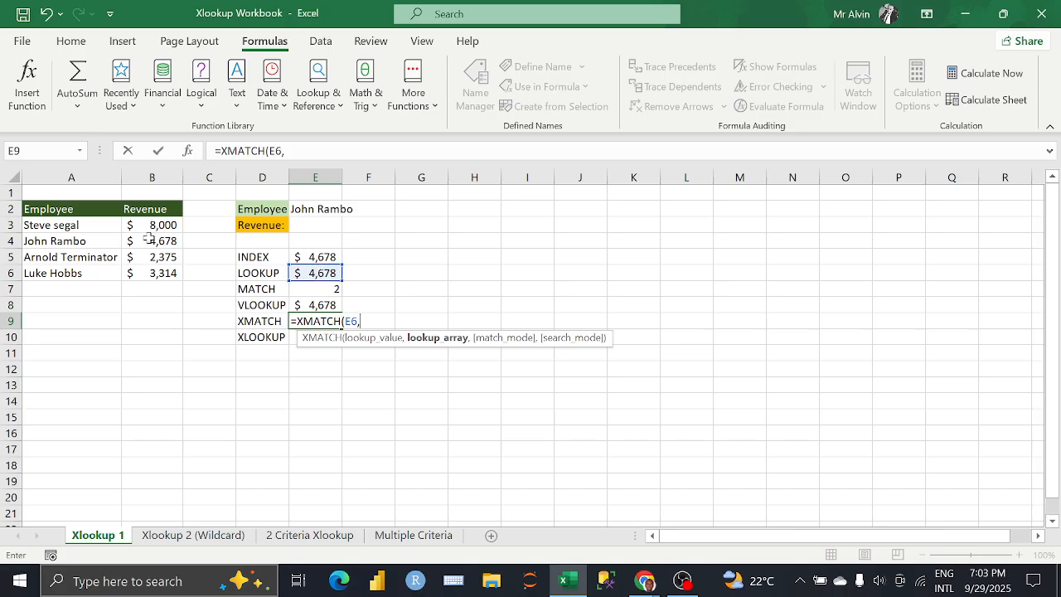
drag(153, 224, 148, 276)
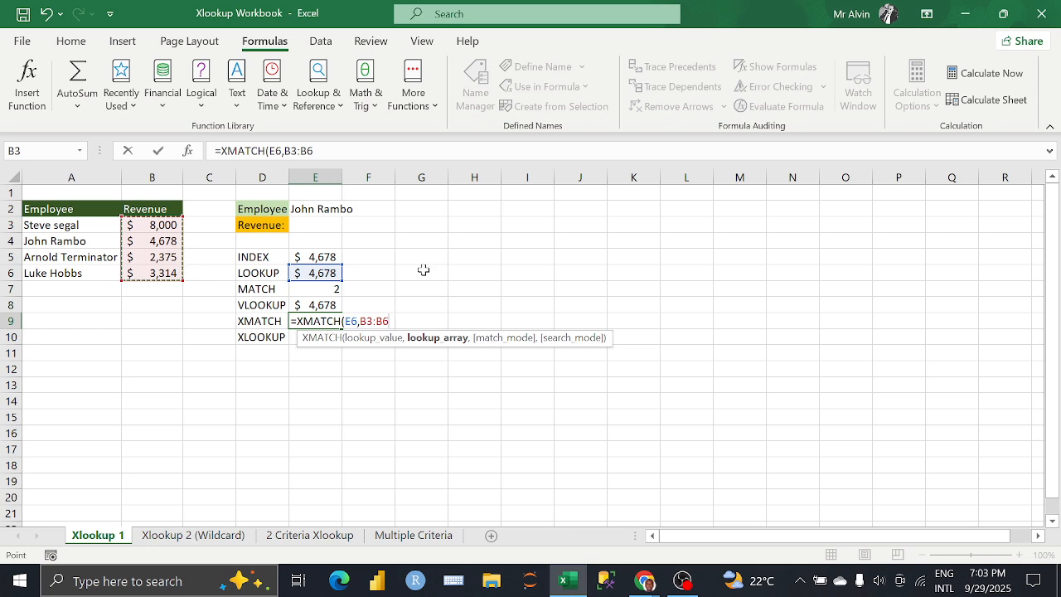
Step: Leave the XMATCH match mode empty, set the search mode to -1 (last-to-first), and enter the formula in E9
text(,)
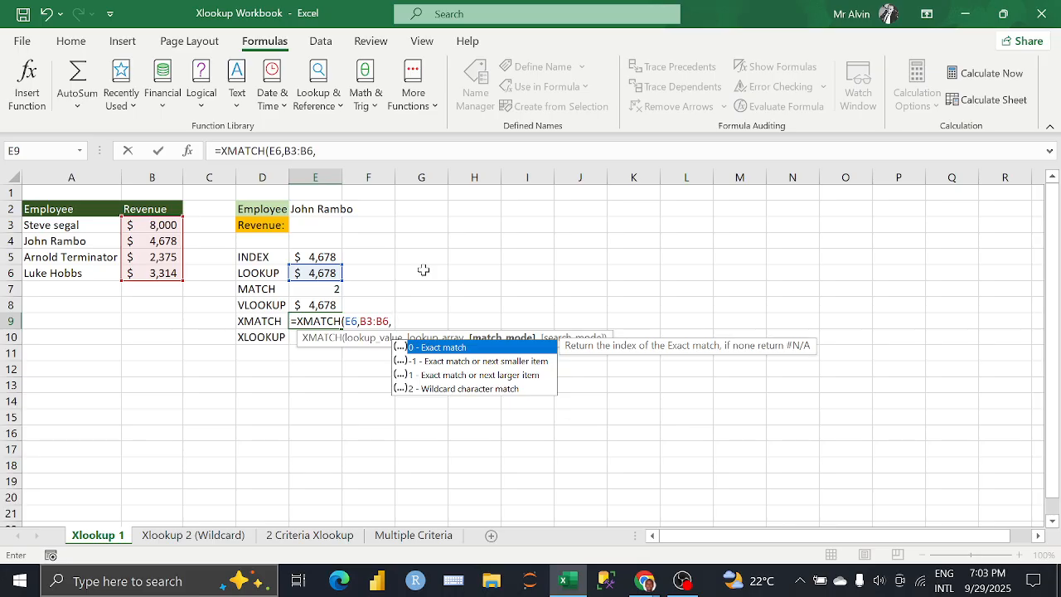
text(,)
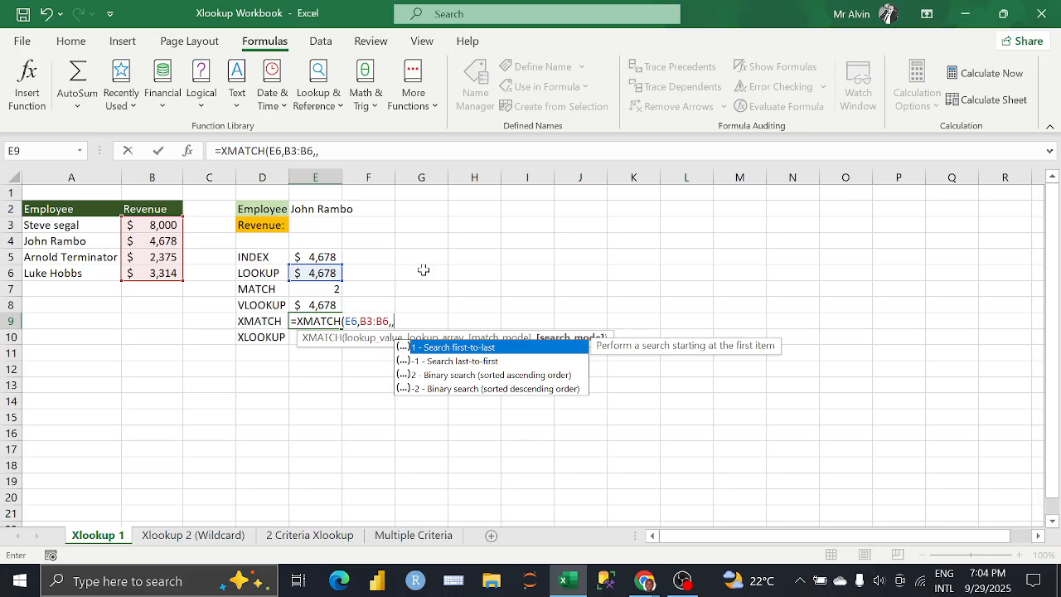
key(Down)
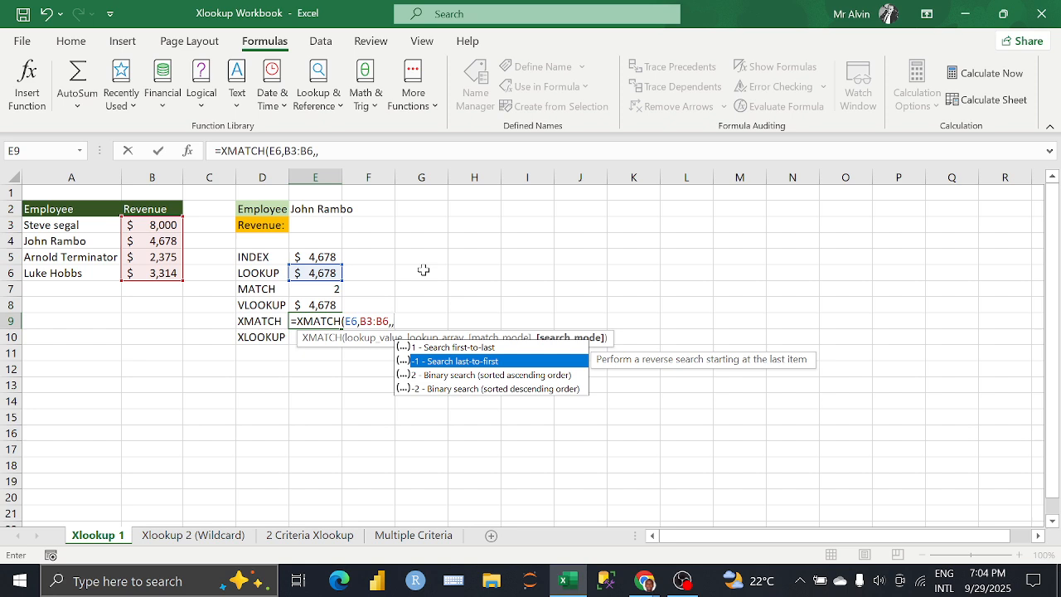
text(-1)
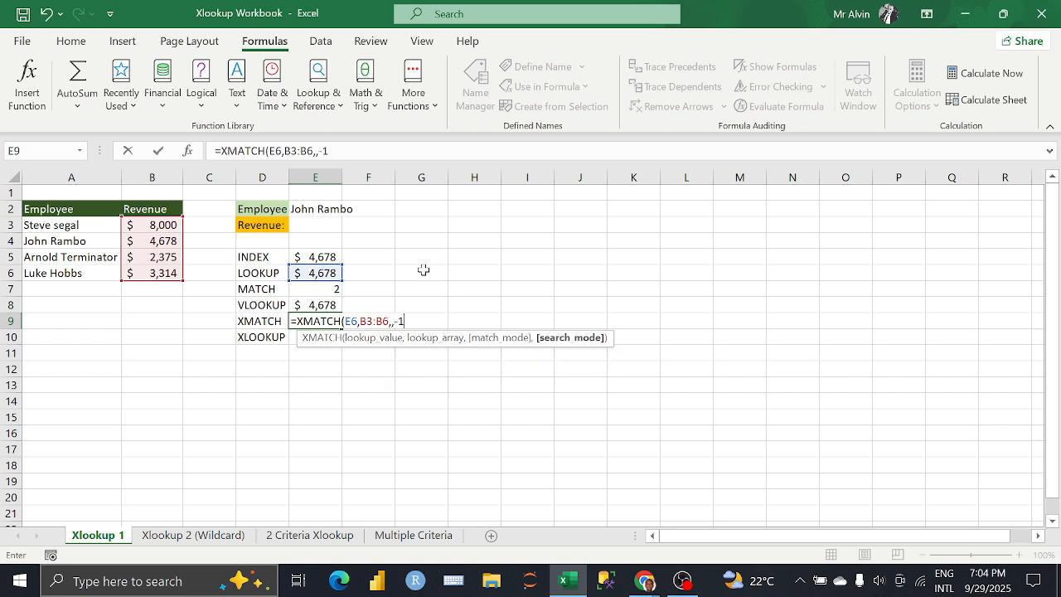
text())
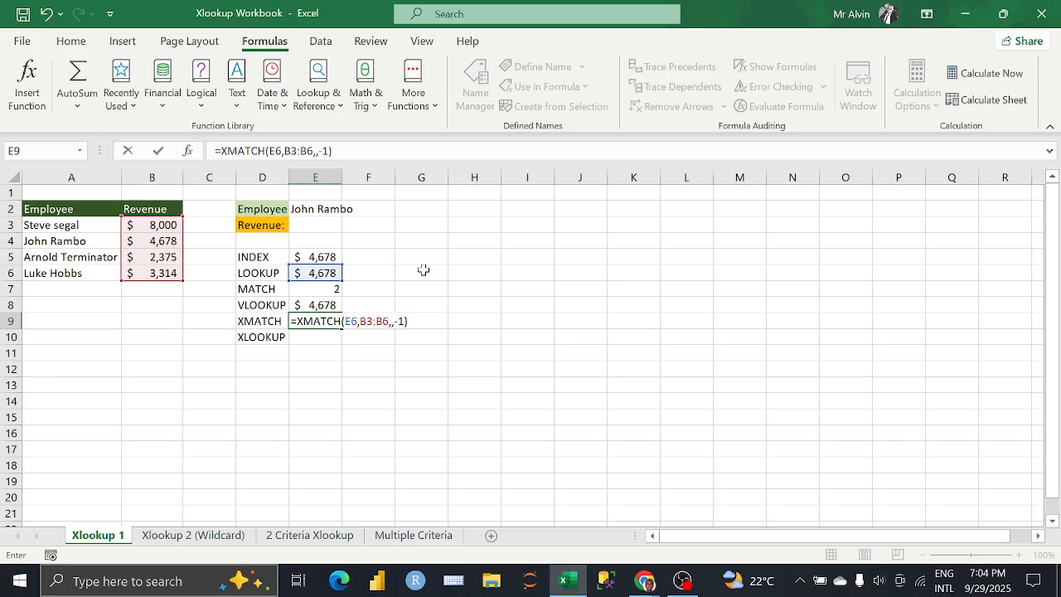
key(Return)
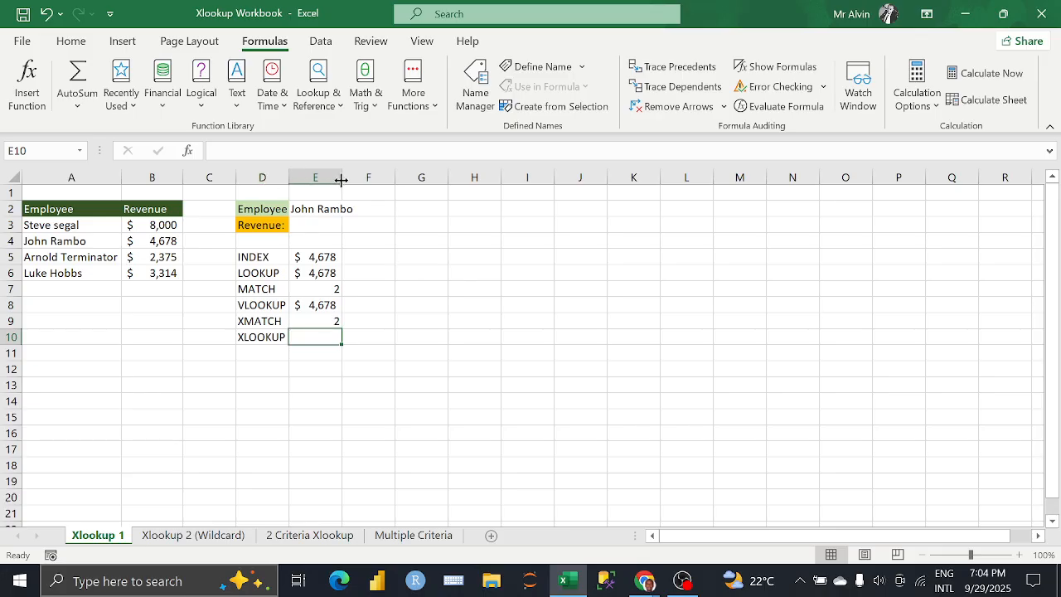
Step: Widen column E slightly so the employee name in E2 fits inside the cell
drag(342, 177, 357, 185)
click(393, 322)
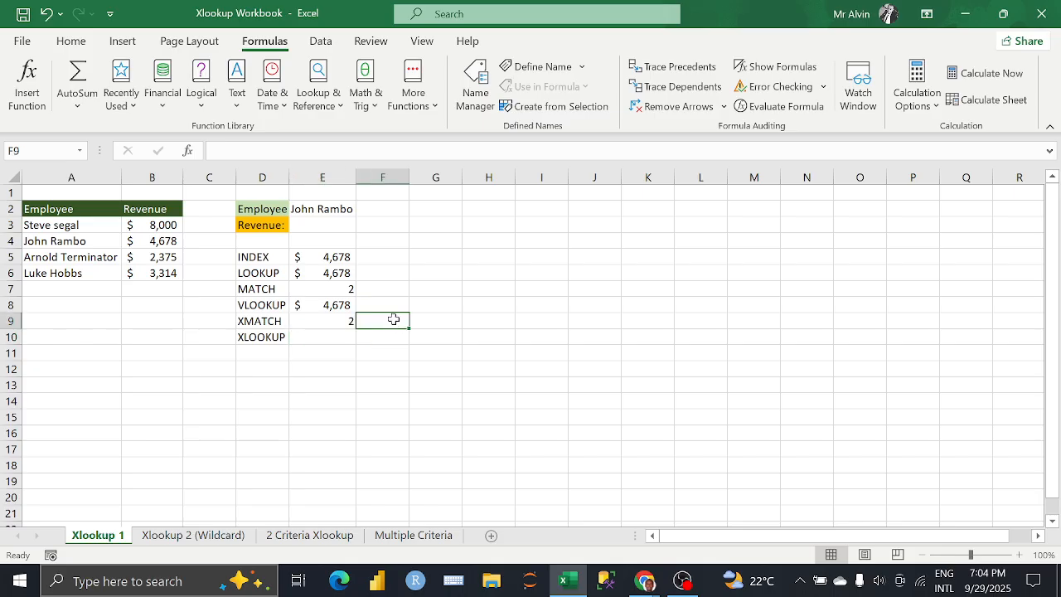
Step: Delete the XMATCH formula from E9 and leave the cell empty
click(333, 322)
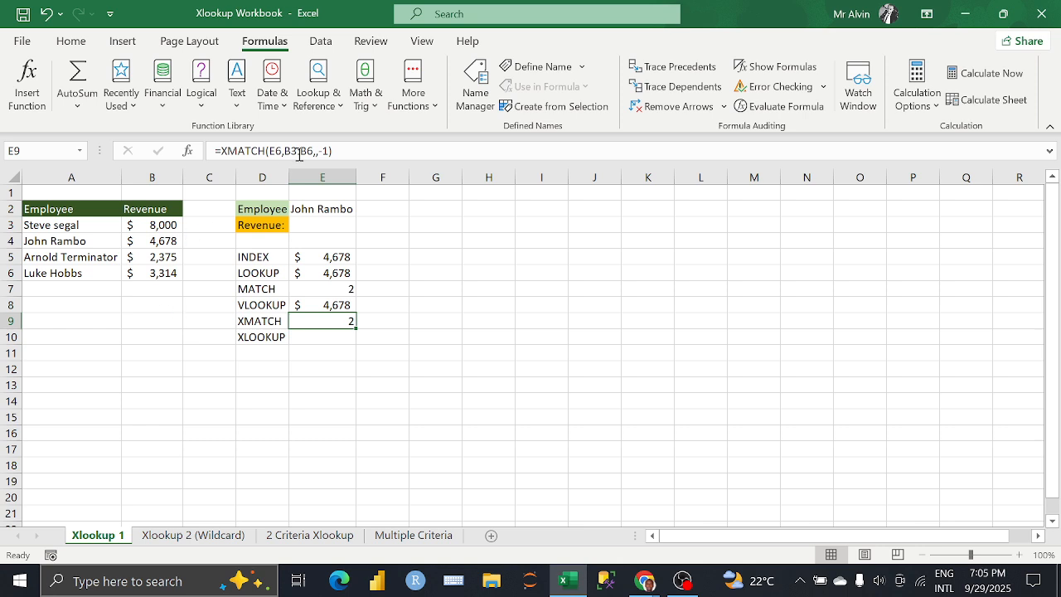
drag(334, 151, 217, 153)
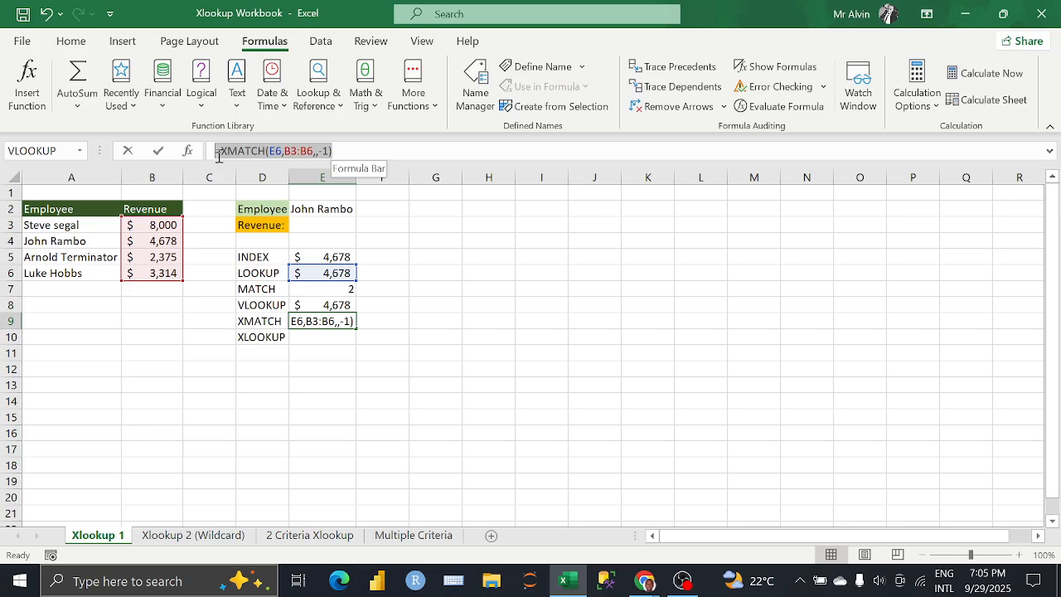
key(BackSpace)
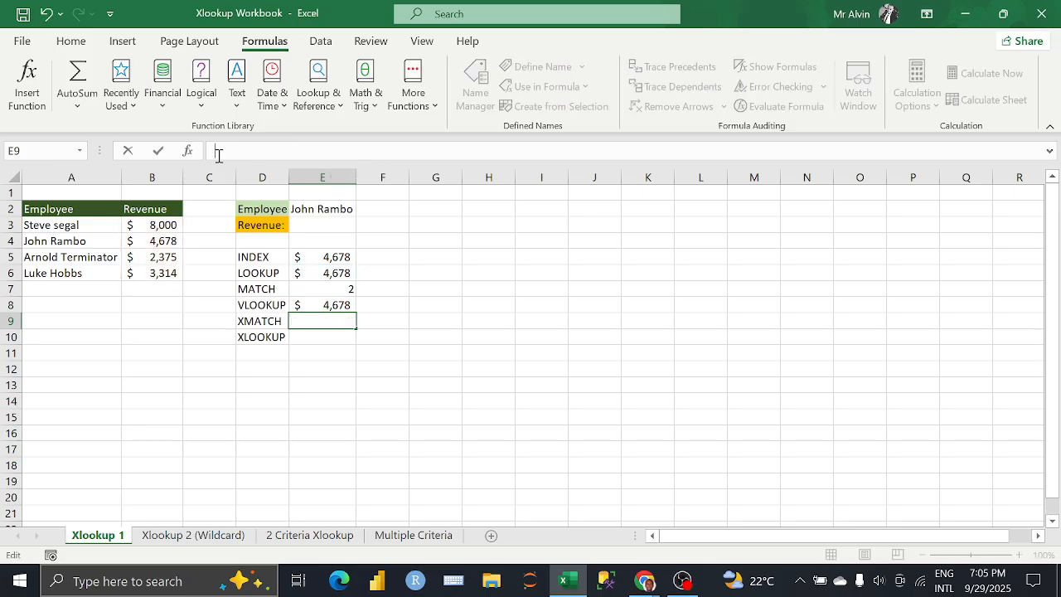
text(=)
key(BackSpace)
click(331, 289)
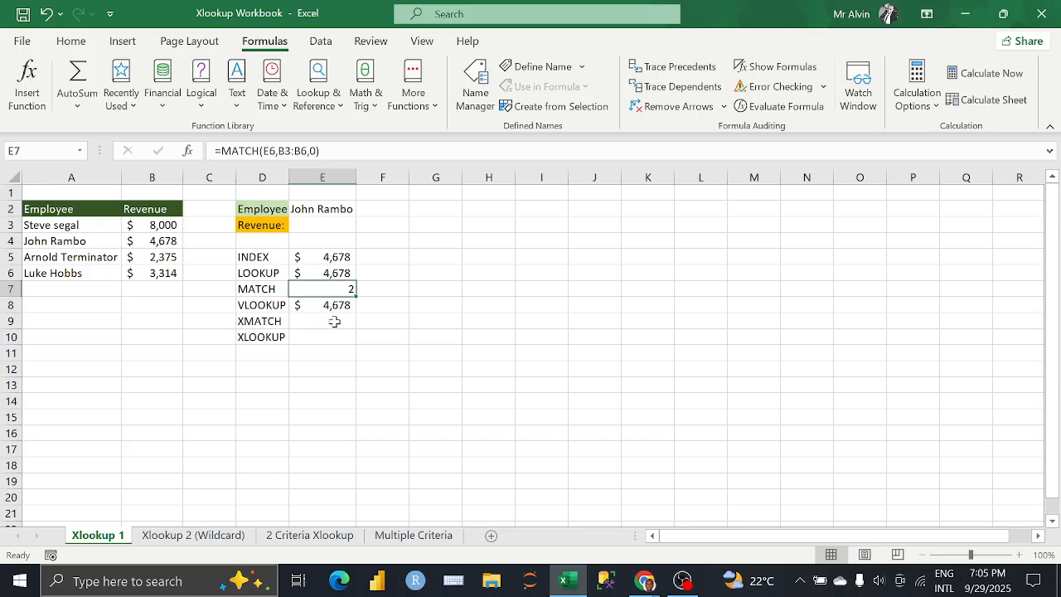
Step: Begin a new XMATCH formula in E9 with E6 as the lookup value
click(334, 322)
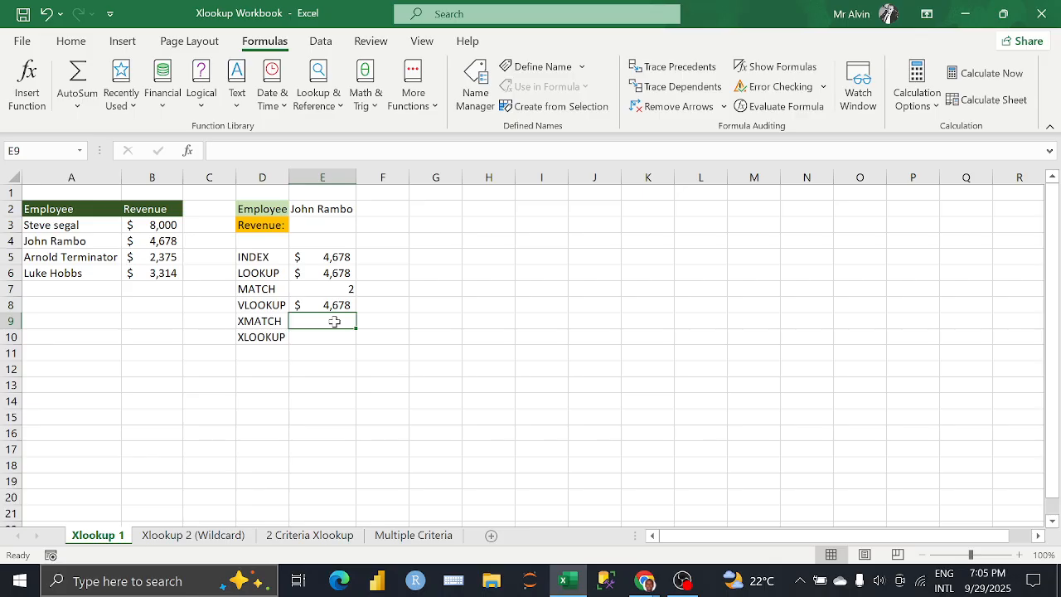
text(=)
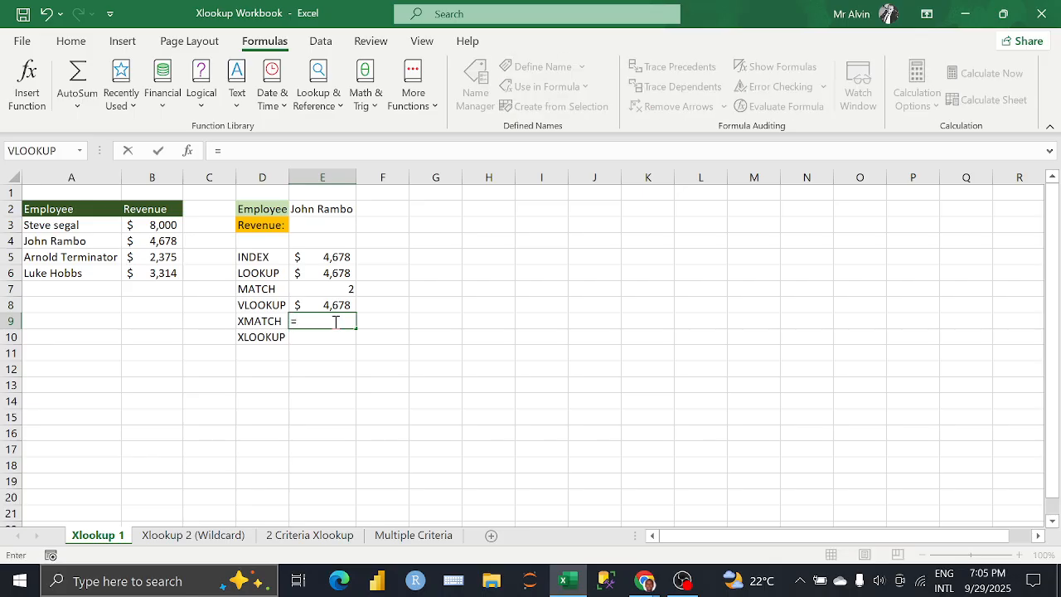
text(X)
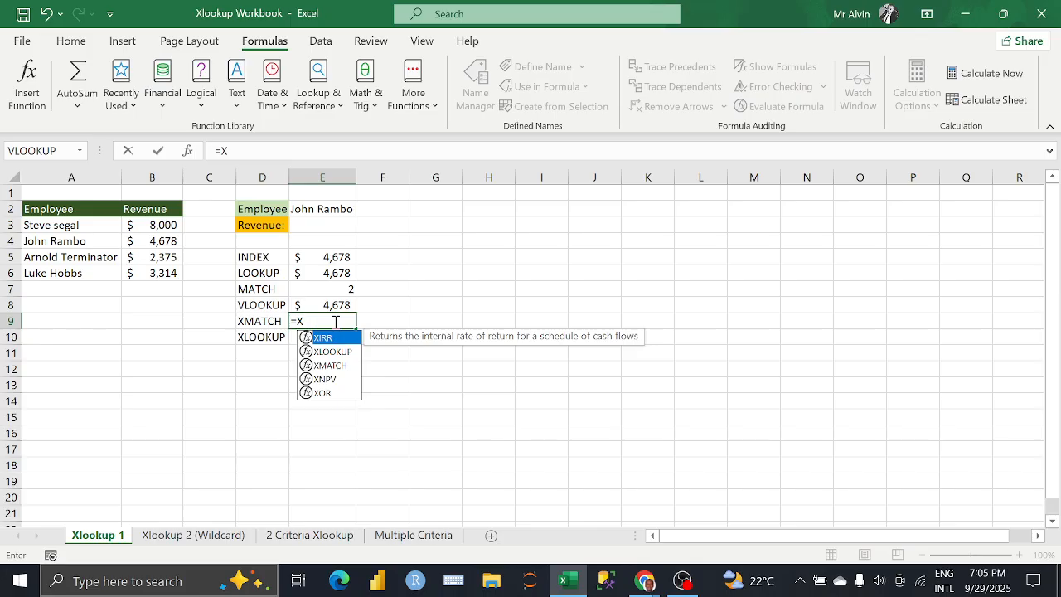
key(Down)
key(Down)
key(Tab)
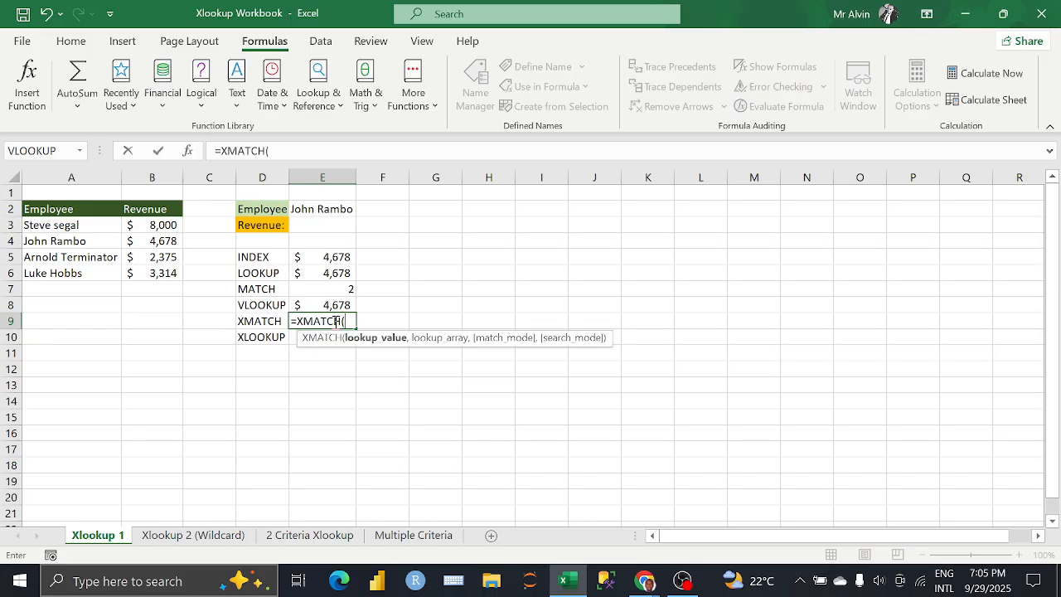
key(BackSpace)
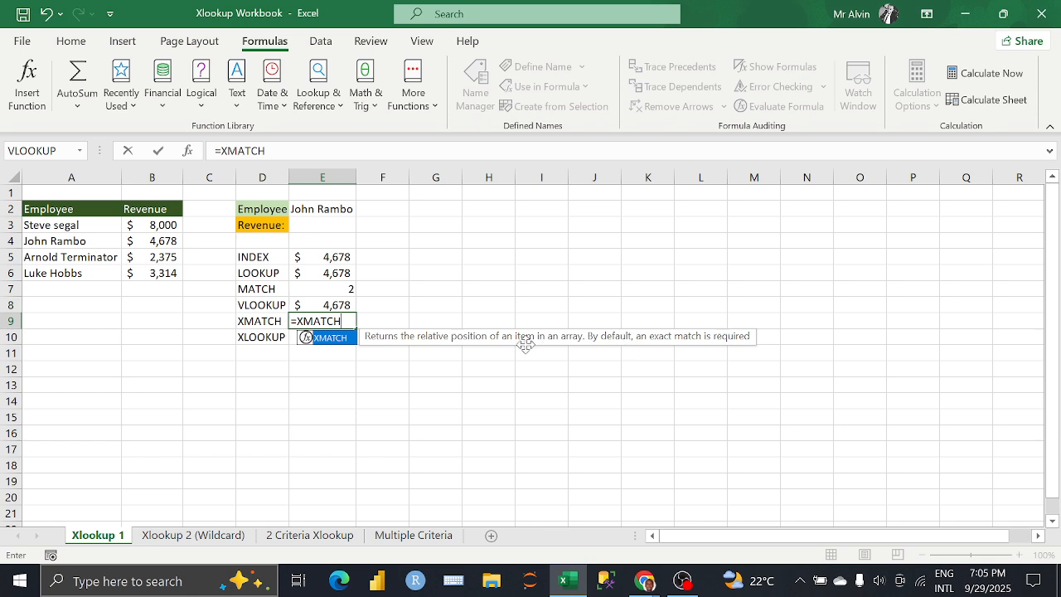
key(Tab)
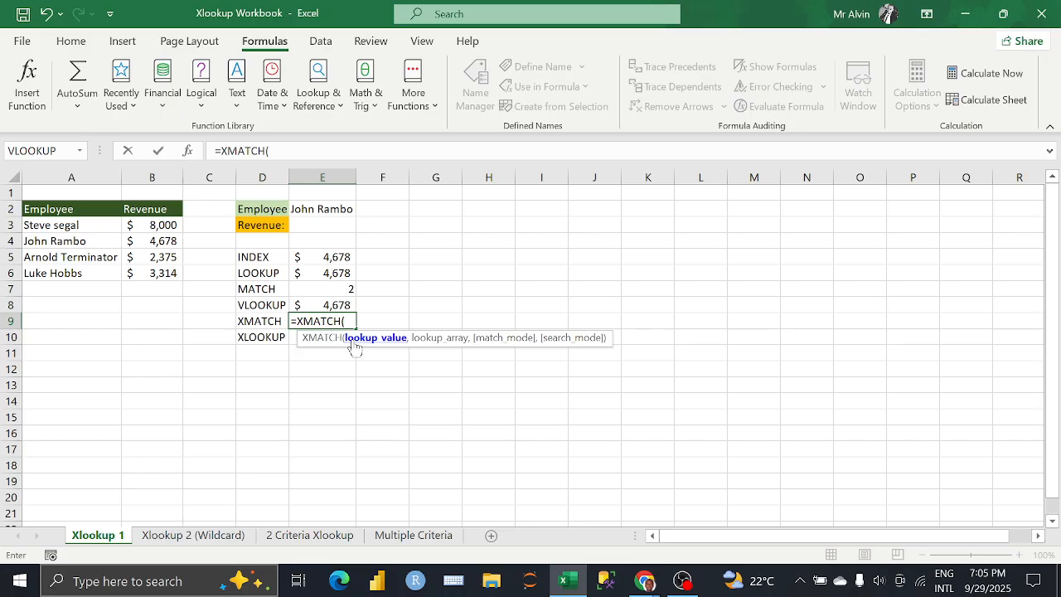
click(338, 280)
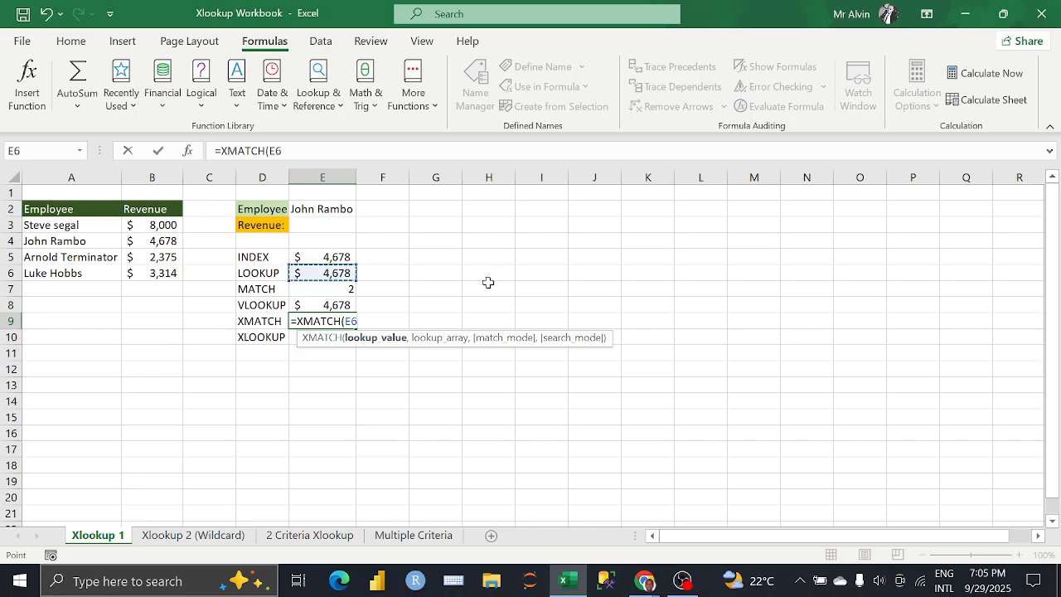
text(,)
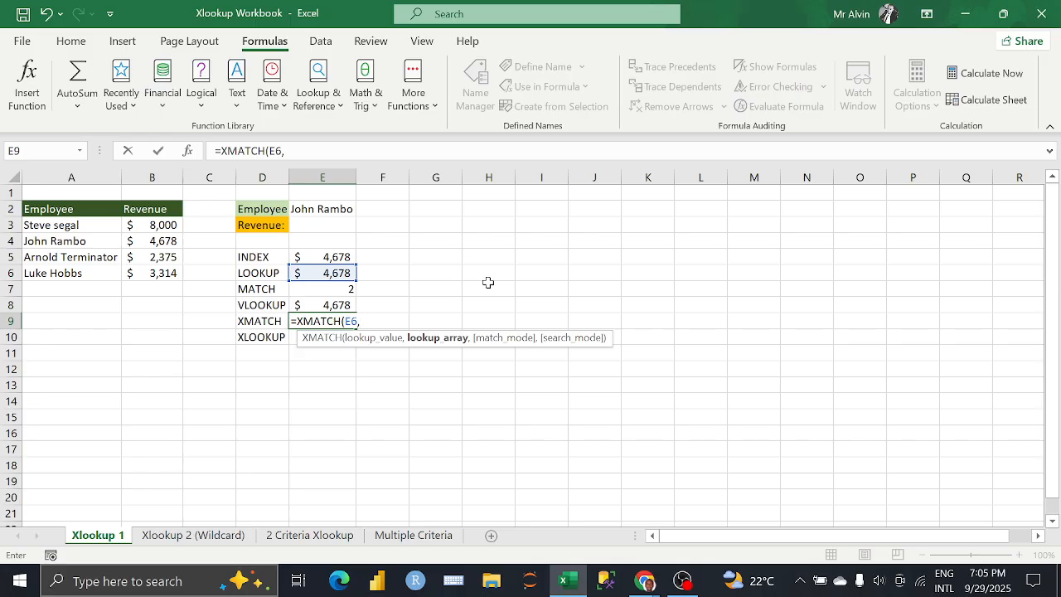
Step: Set the revenue range B3:B6 as the lookup array of the XMATCH formula in E9
click(163, 225)
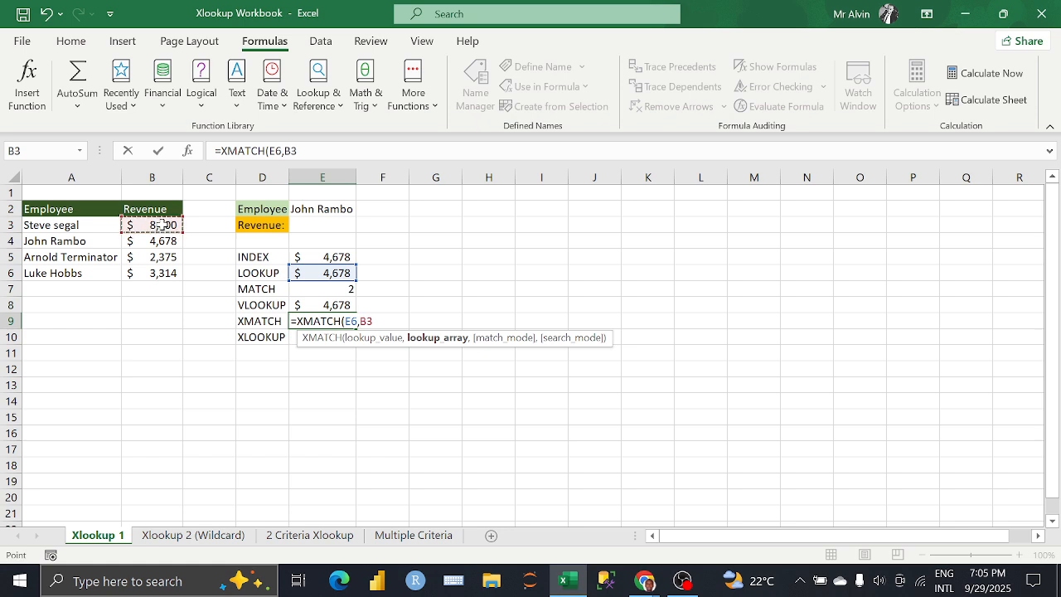
drag(163, 225, 146, 273)
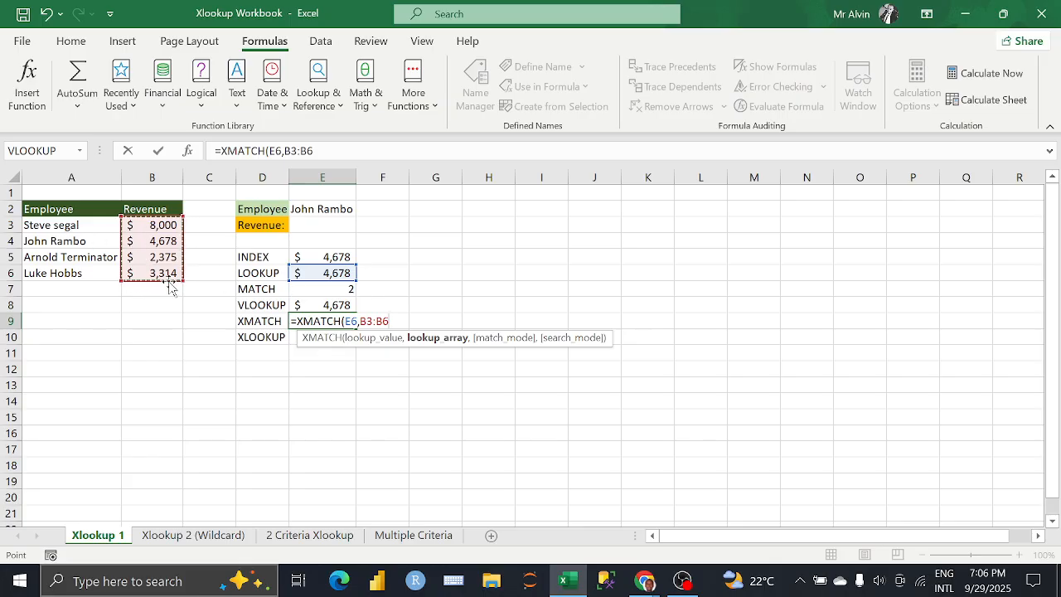
text(,)
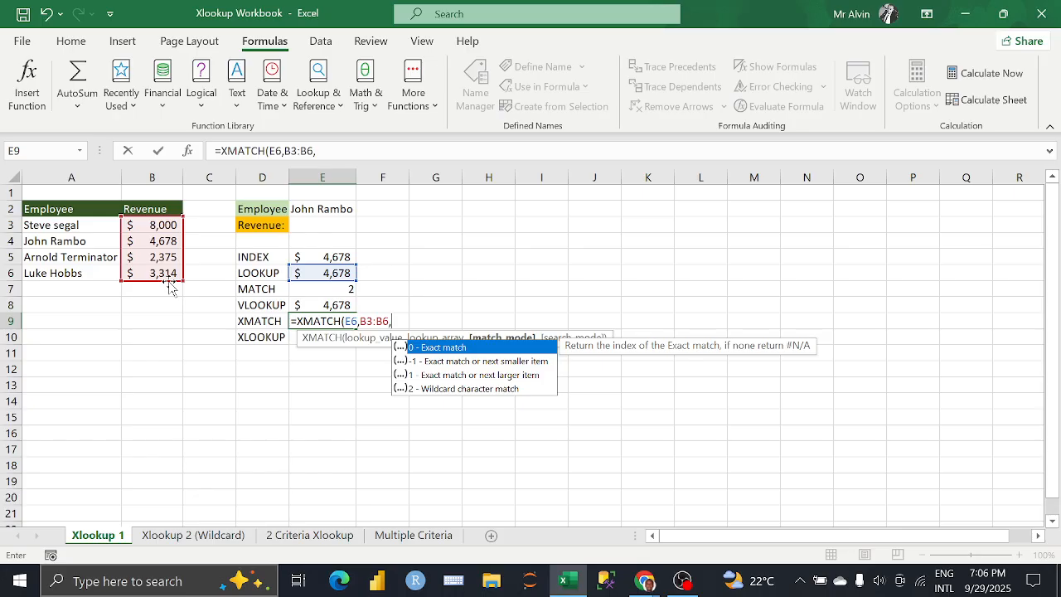
Step: Review the match mode options and set the XMATCH match mode to 0 (exact match)
key(Down)
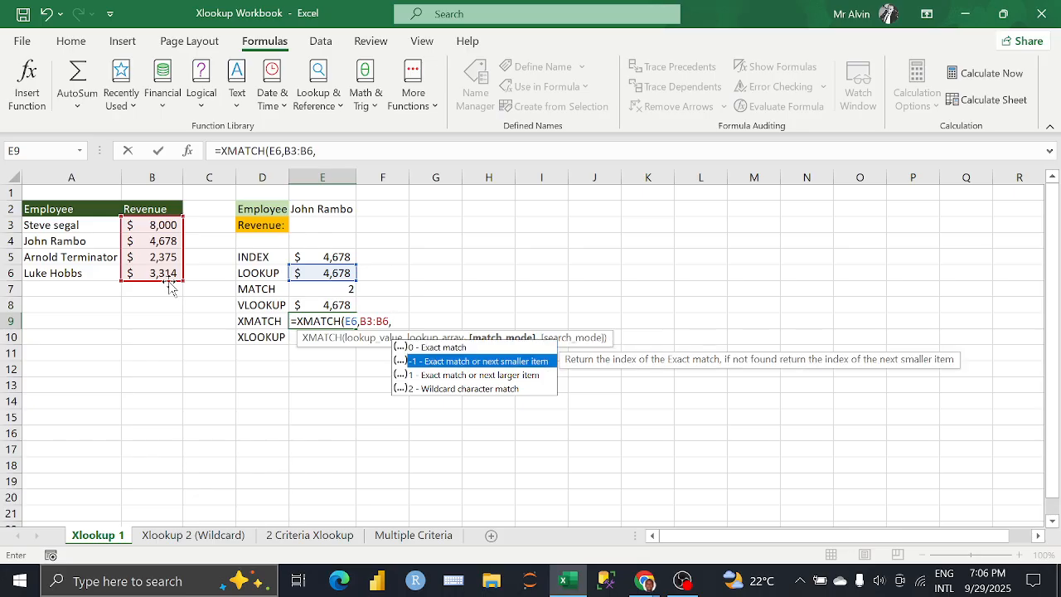
key(Down)
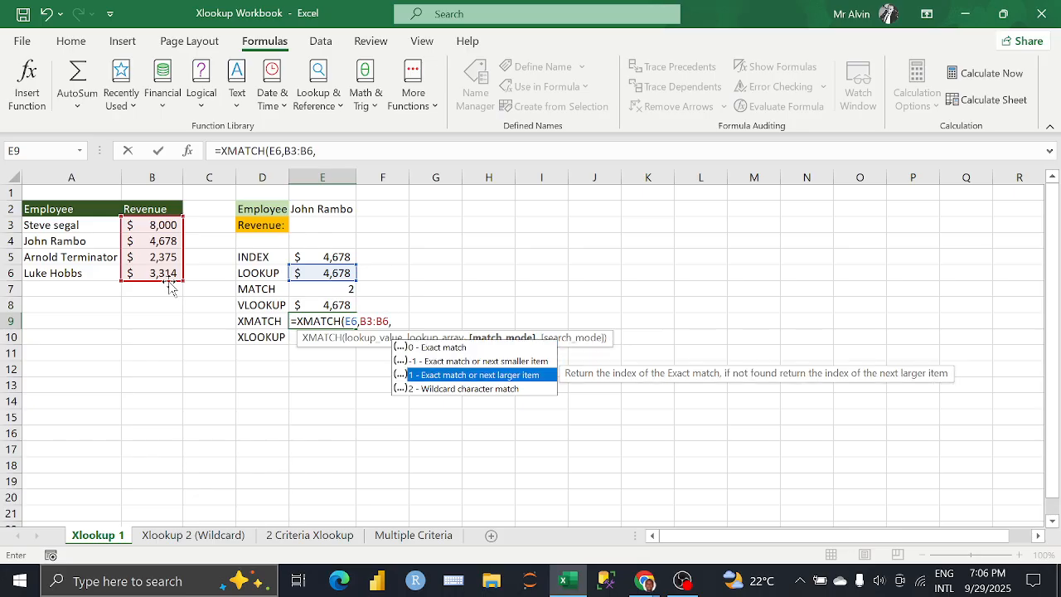
key(Down)
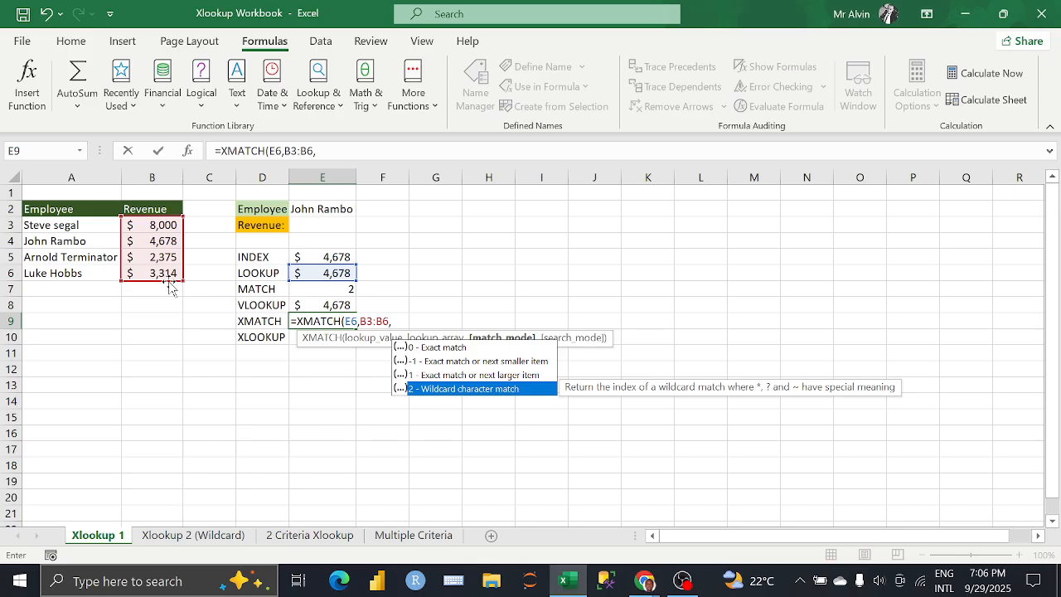
key(Up)
key(Up)
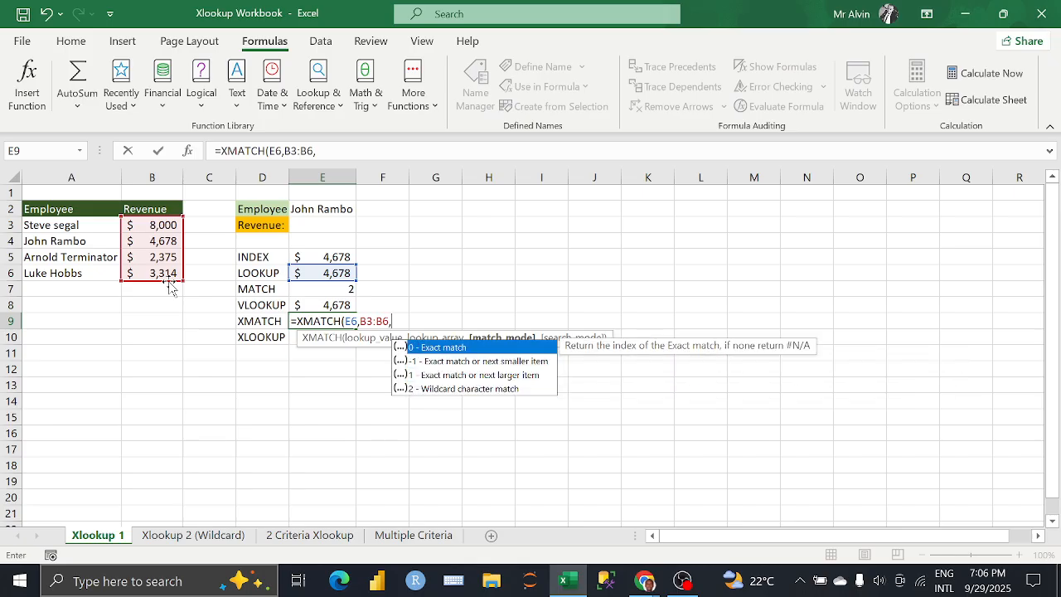
key(Tab)
text(,)
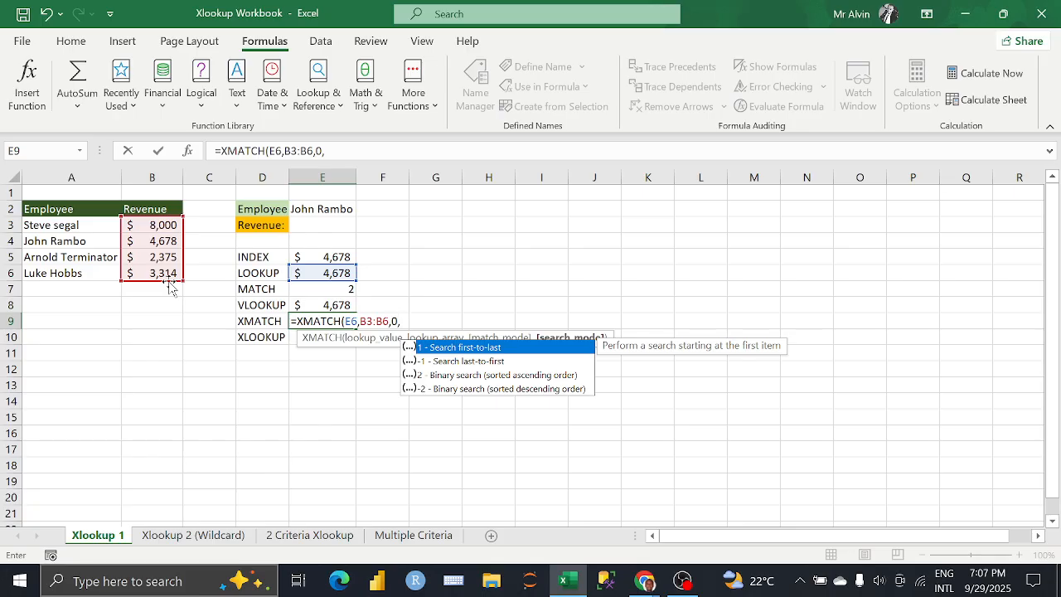
Step: Set the XMATCH search mode to -1 (last-to-first), close the parenthesis, and enter the formula in E9
key(Down)
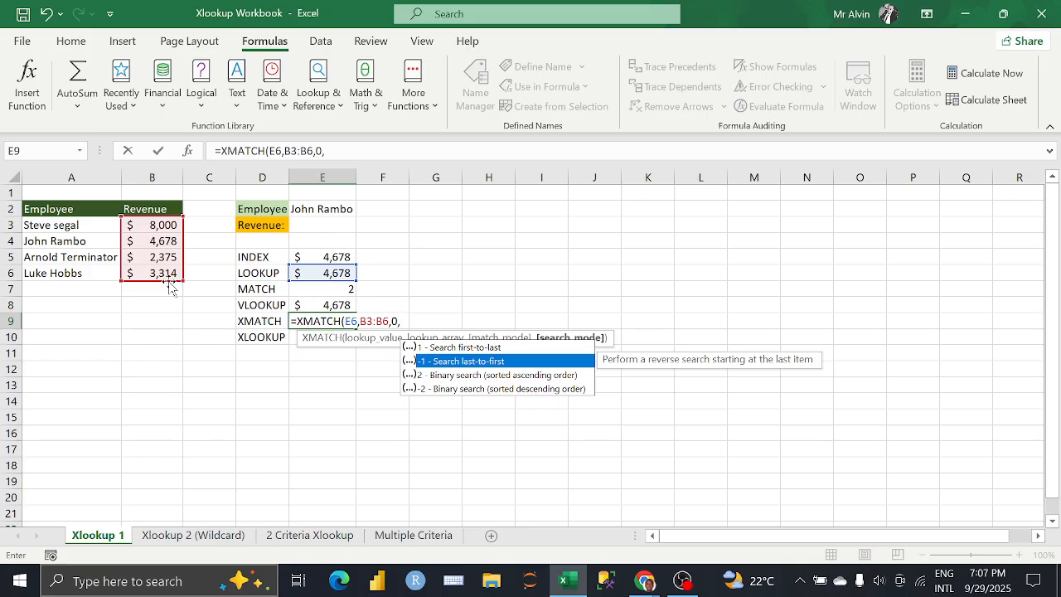
key(Up)
key(Down)
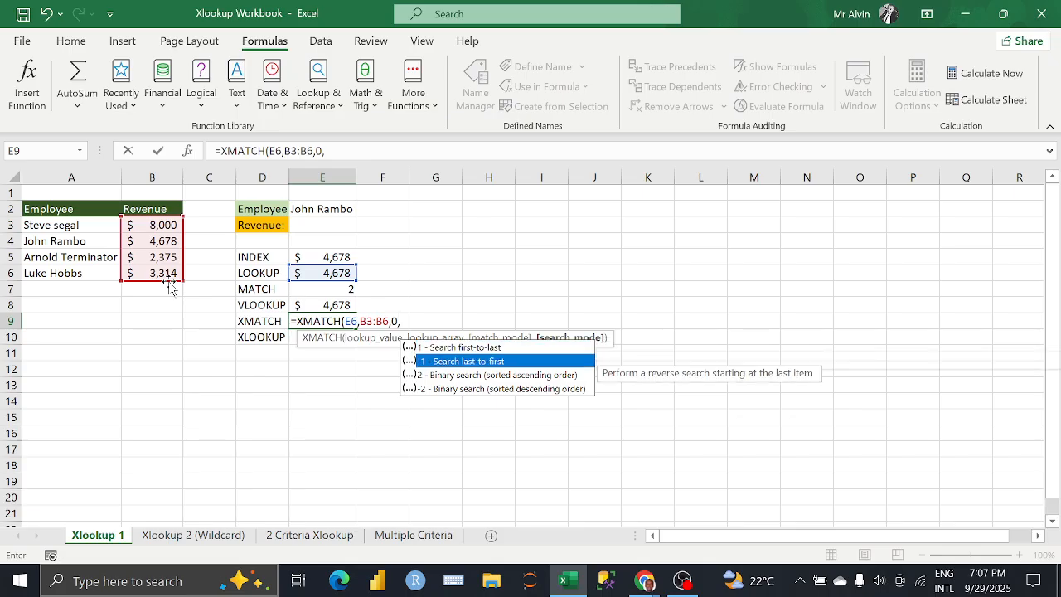
key(Down)
key(Up)
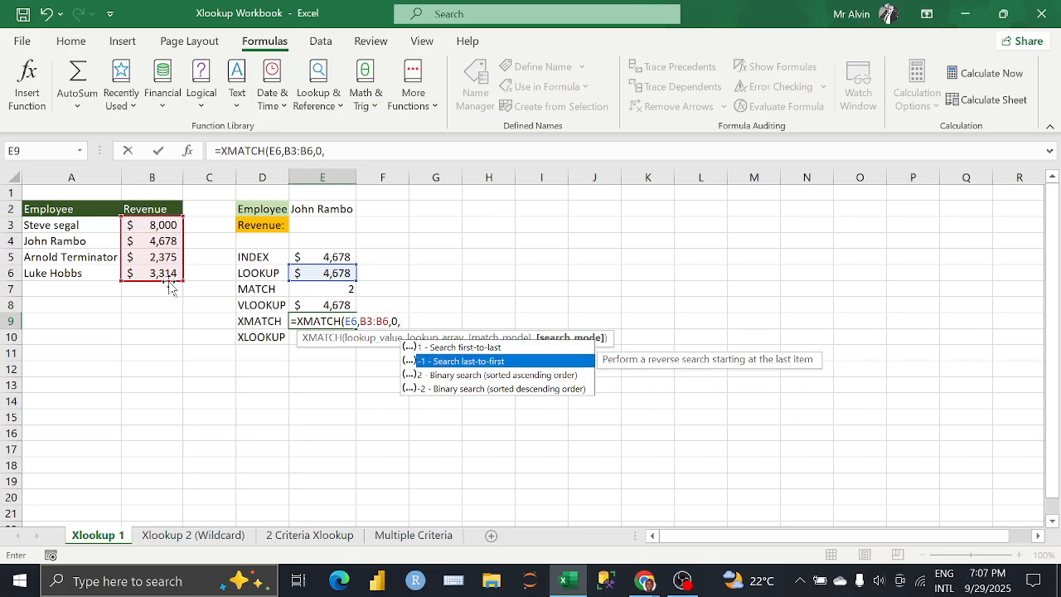
key(Tab)
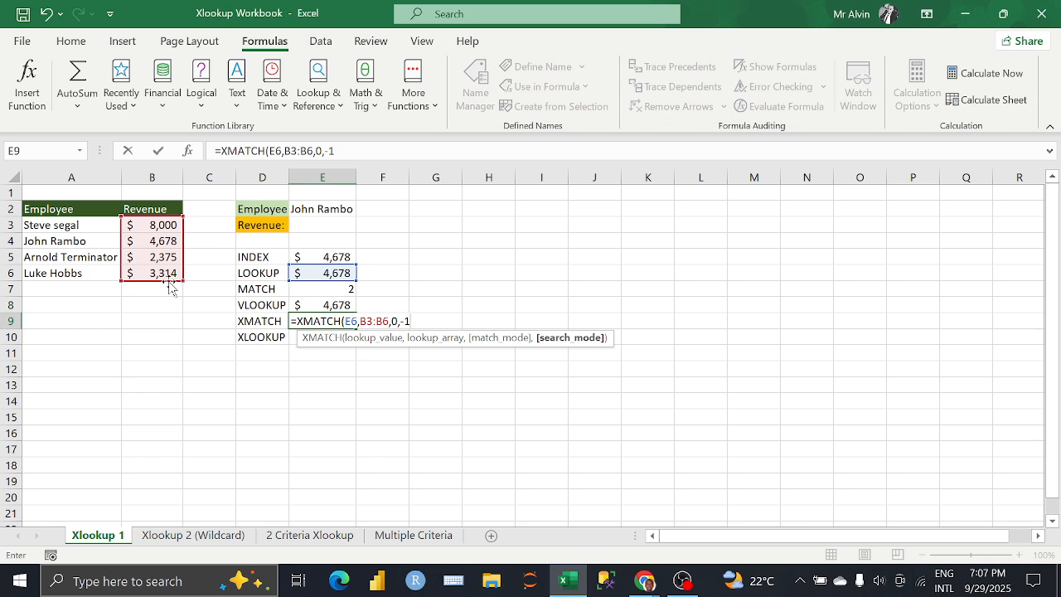
text())
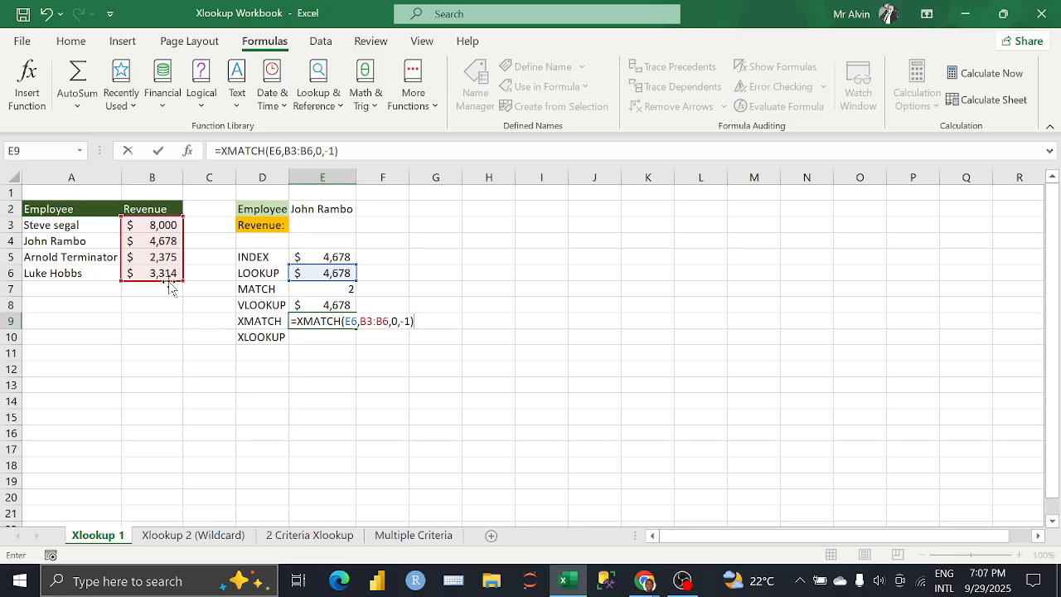
key(Return)
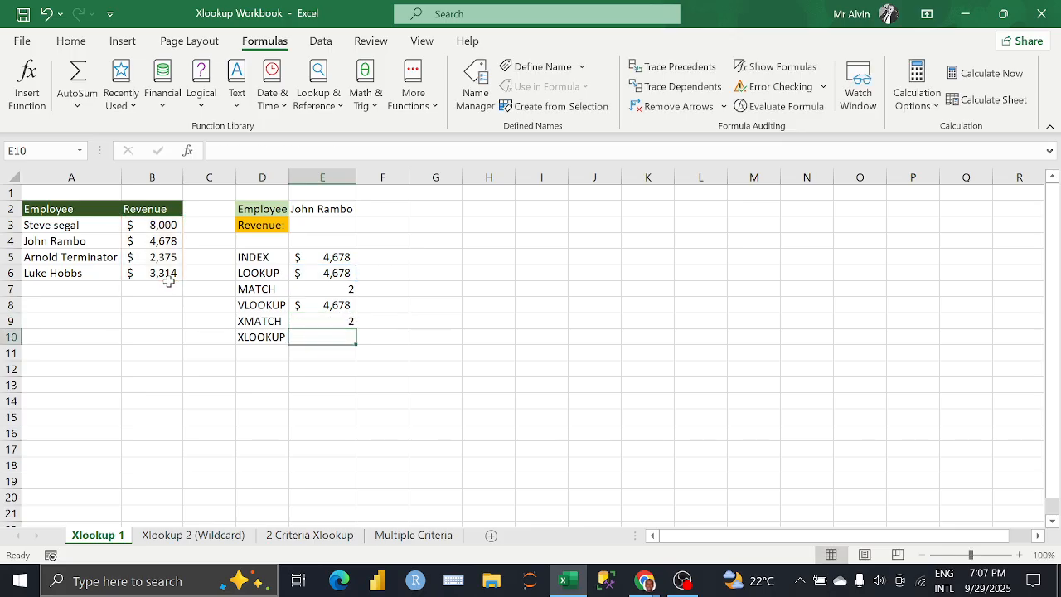
Step: Compare the MATCH formula and result in E7 with the XMATCH formula and result in E9
click(318, 315)
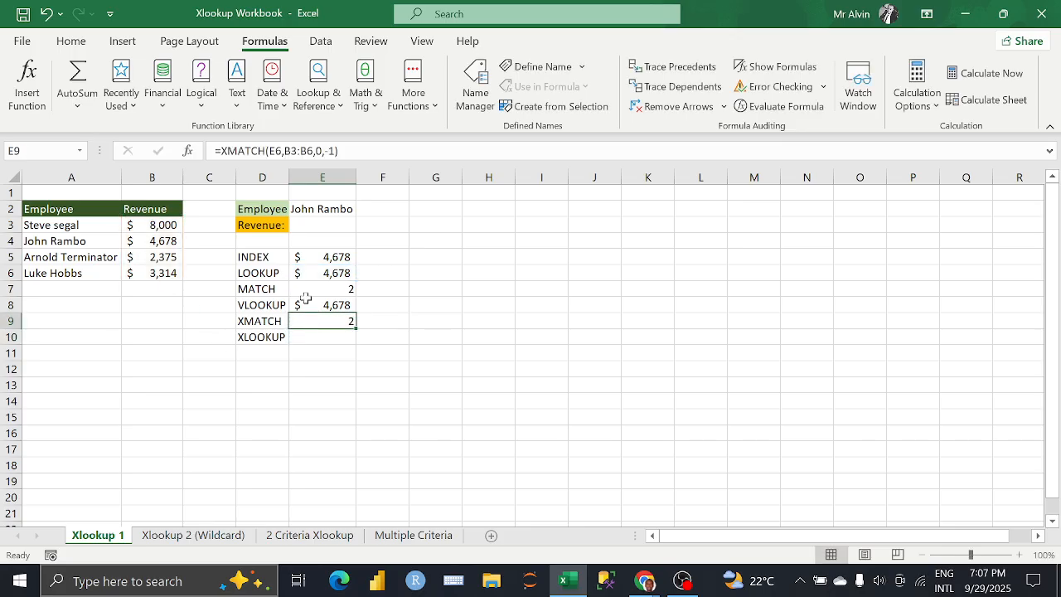
click(319, 284)
click(323, 320)
click(275, 288)
click(329, 290)
click(330, 321)
click(329, 288)
click(332, 320)
Step: Switch to the Google Meet call in Chrome to check the meeting
click(639, 583)
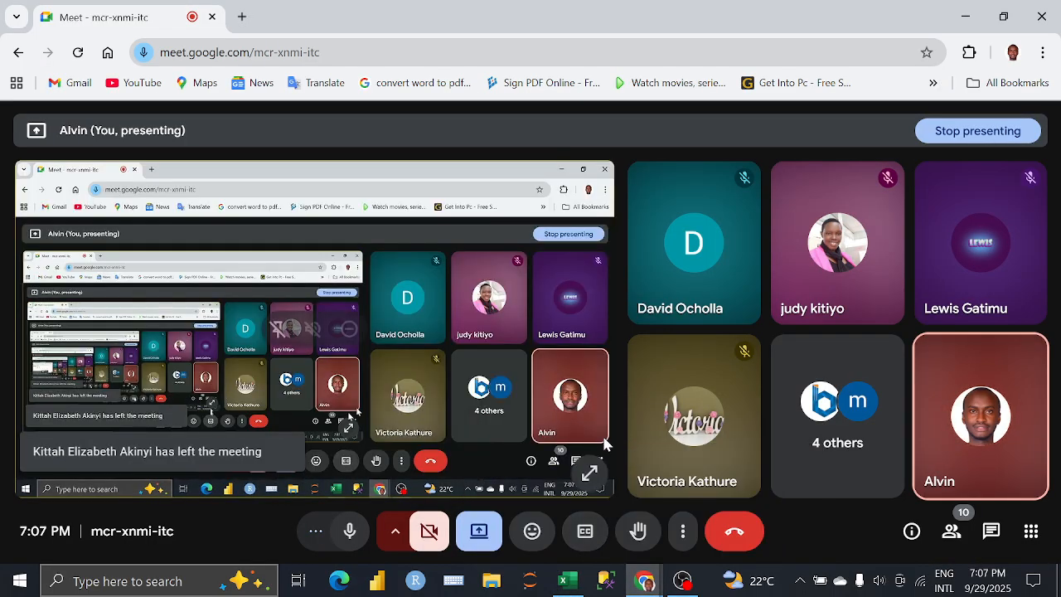
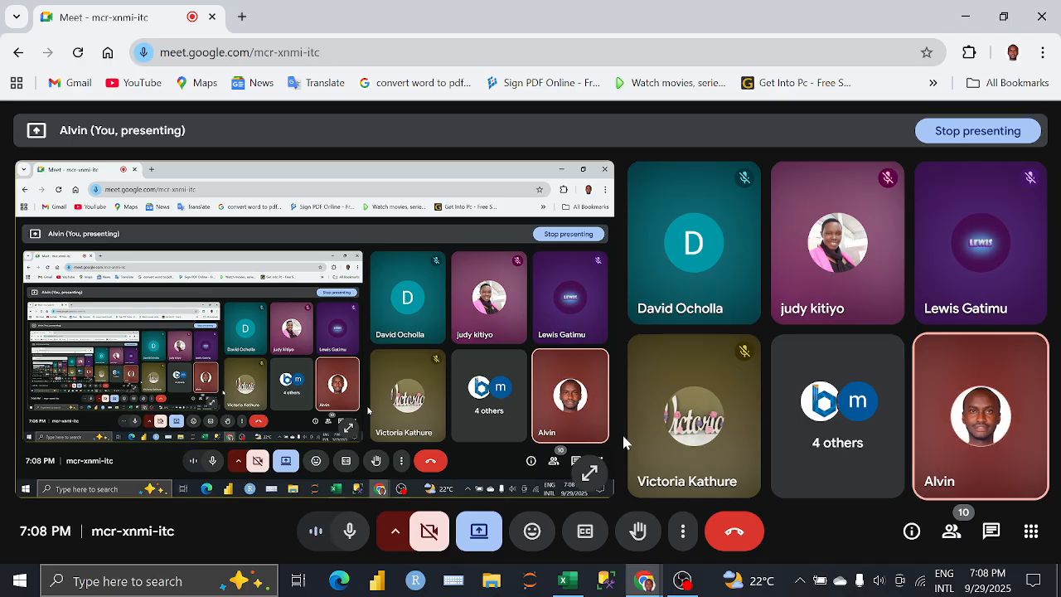
Step: Switch back to the Xlookup Workbook in Excel and review the function labels from INDEX to XLOOKUP in column D
click(569, 579)
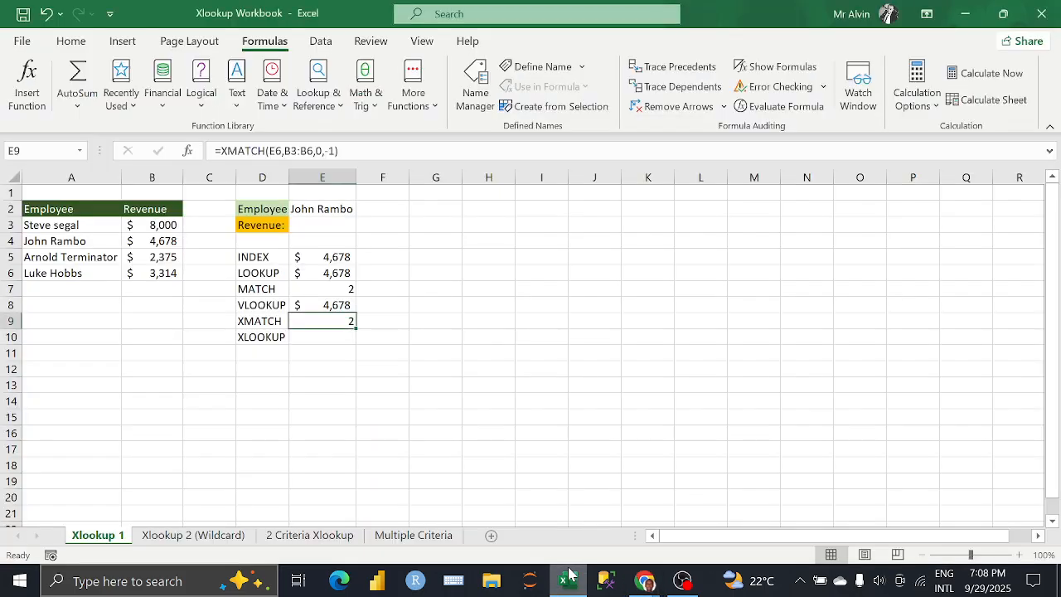
click(344, 336)
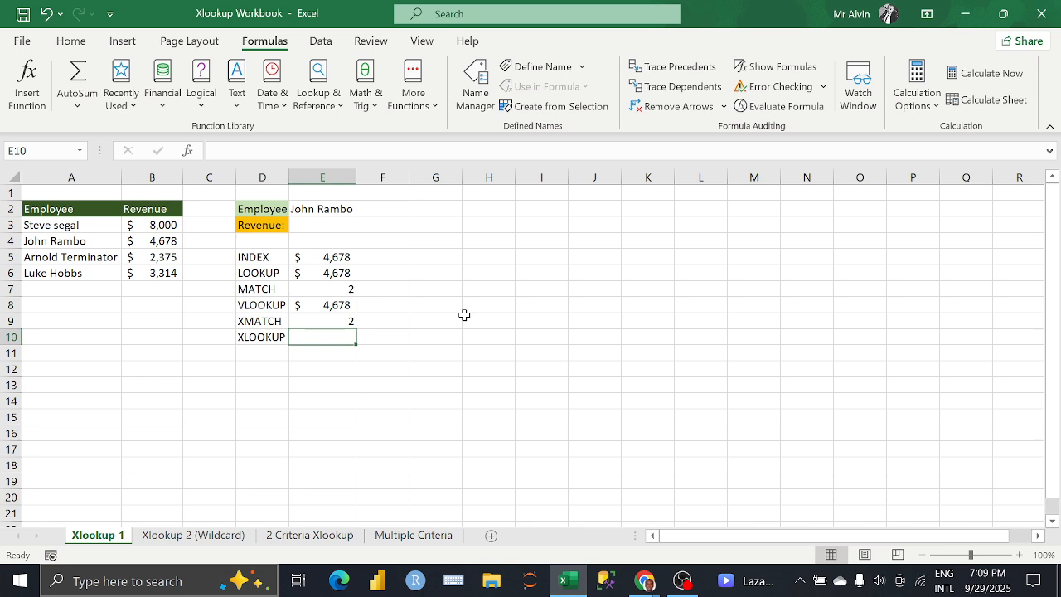
click(266, 387)
click(253, 256)
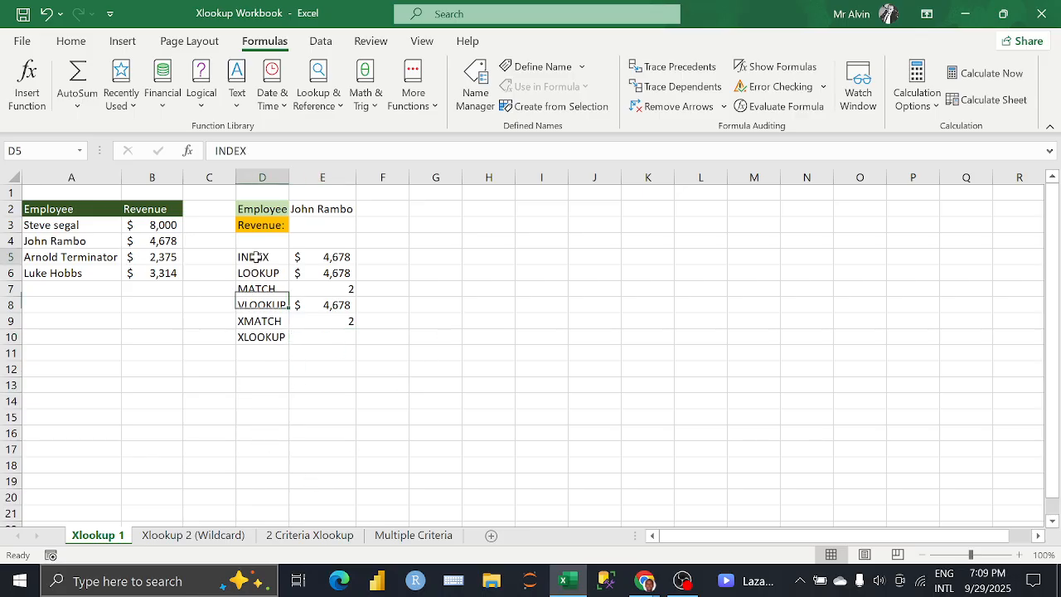
click(257, 273)
click(264, 337)
Step: Add the label "value" in D11 below the XLOOKUP label
click(268, 353)
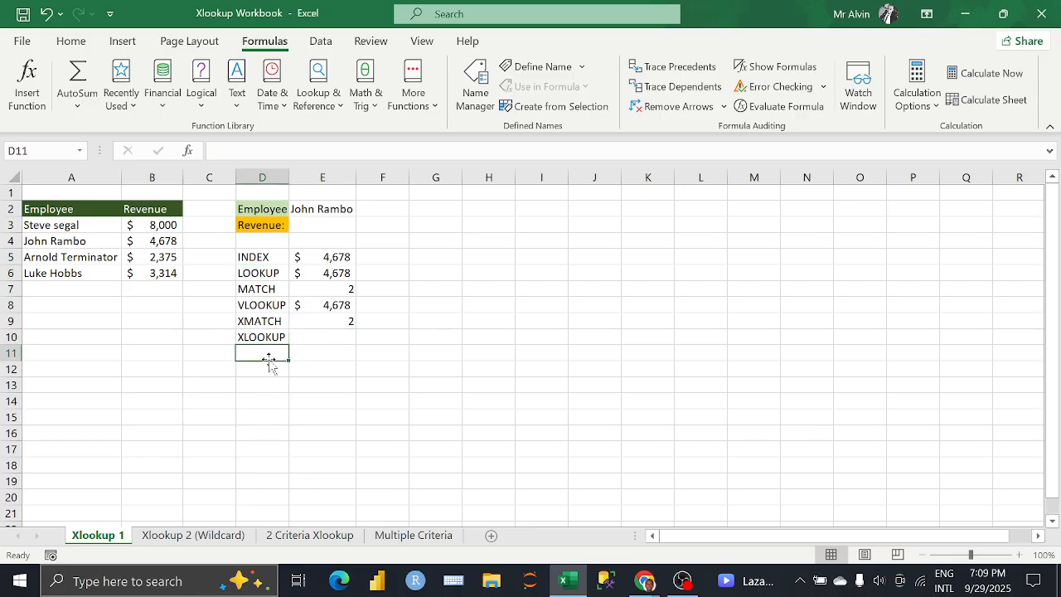
text(value)
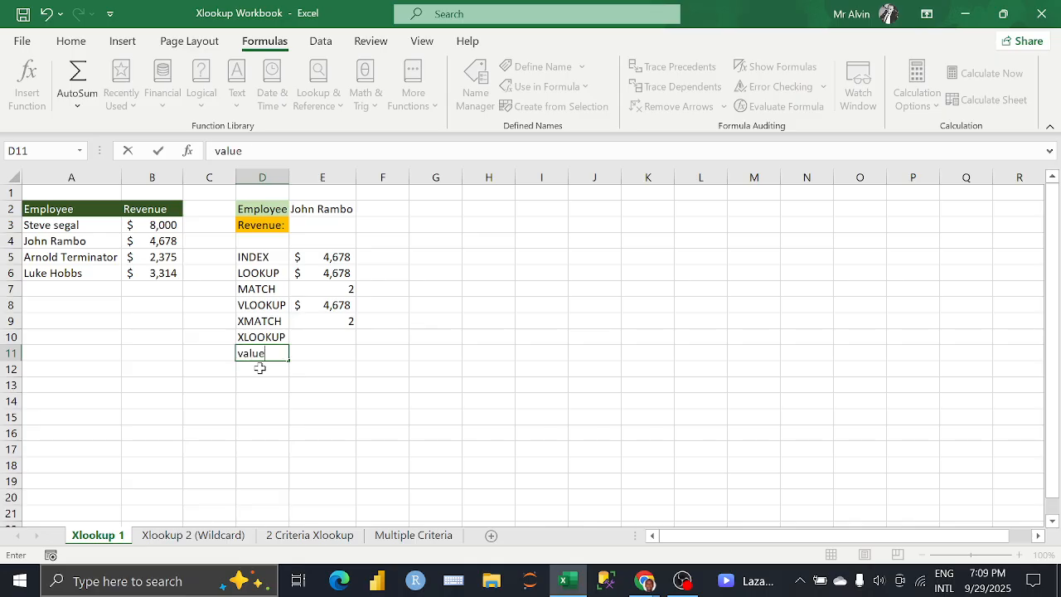
key(Tab)
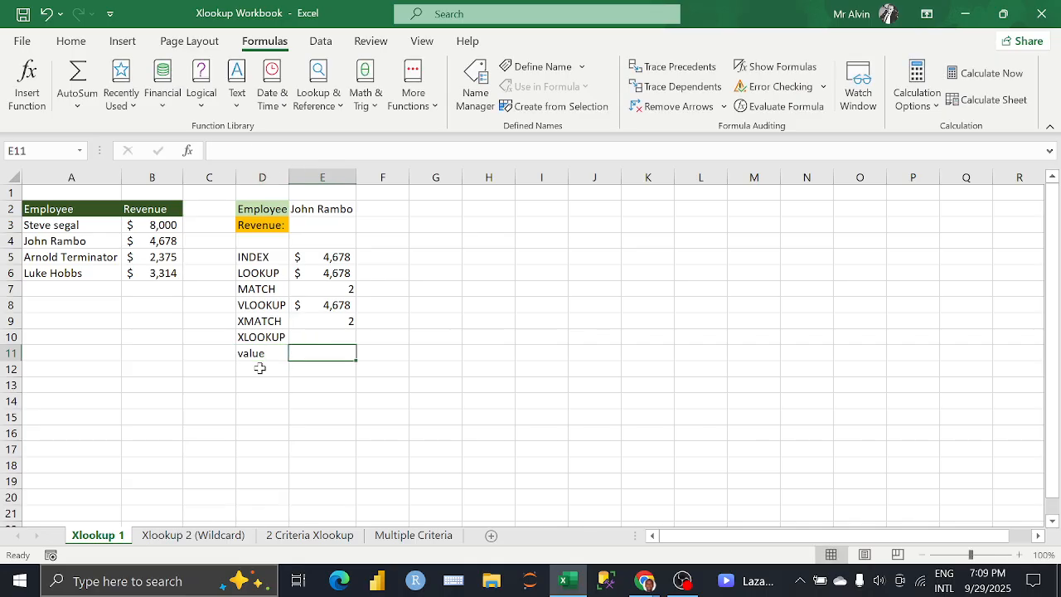
Step: Enter the formula =VALUE(E2) in E11 and check its result
text(VALUE)
key(BackSpace)
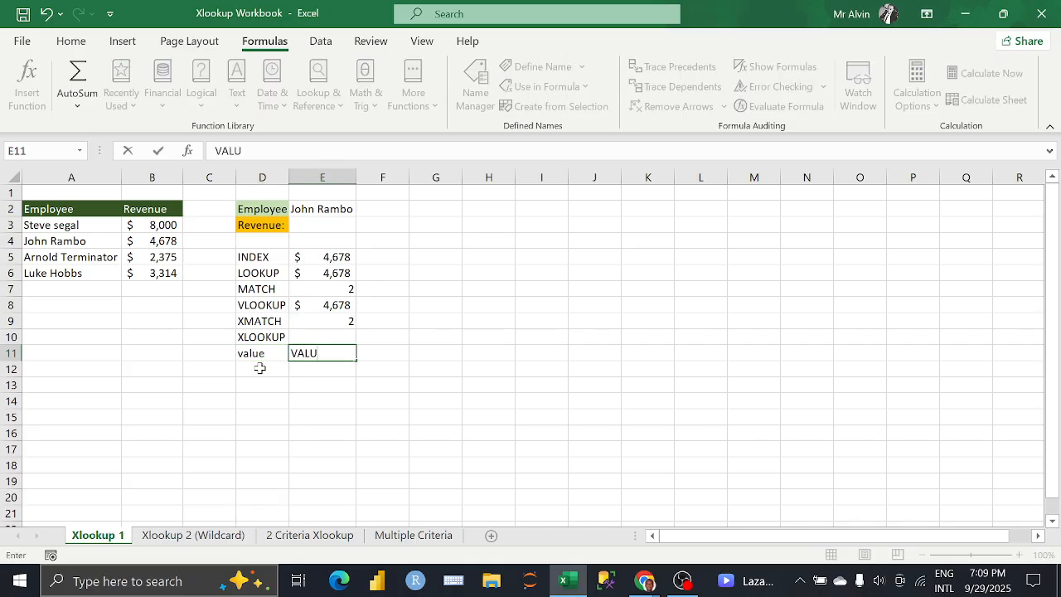
key(BackSpace)
key(BackSpace)
key(BackSpace)
key(BackSpace)
text(=VA)
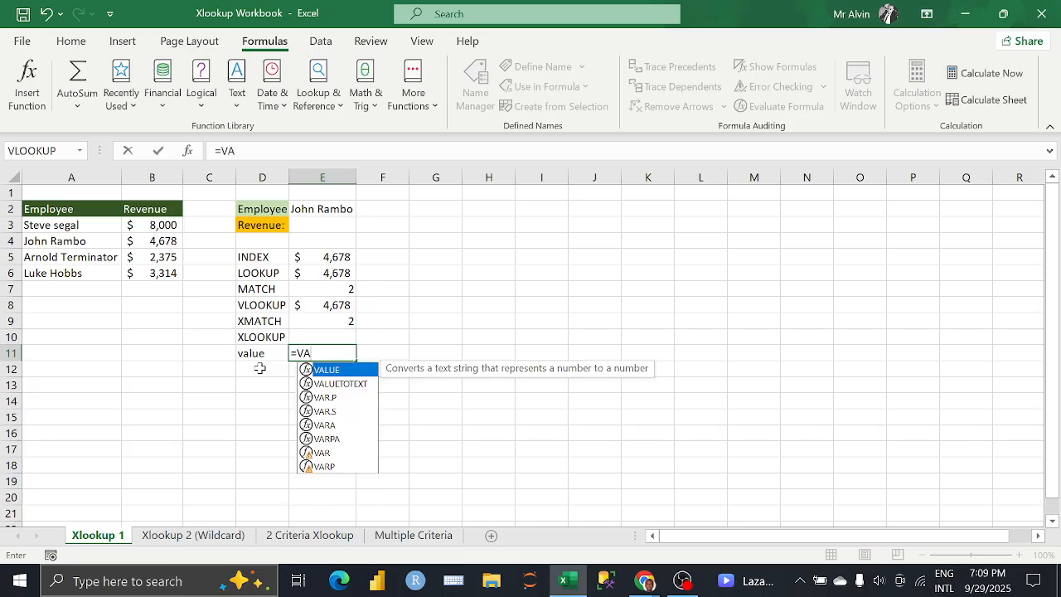
key(Tab)
key(BackSpace)
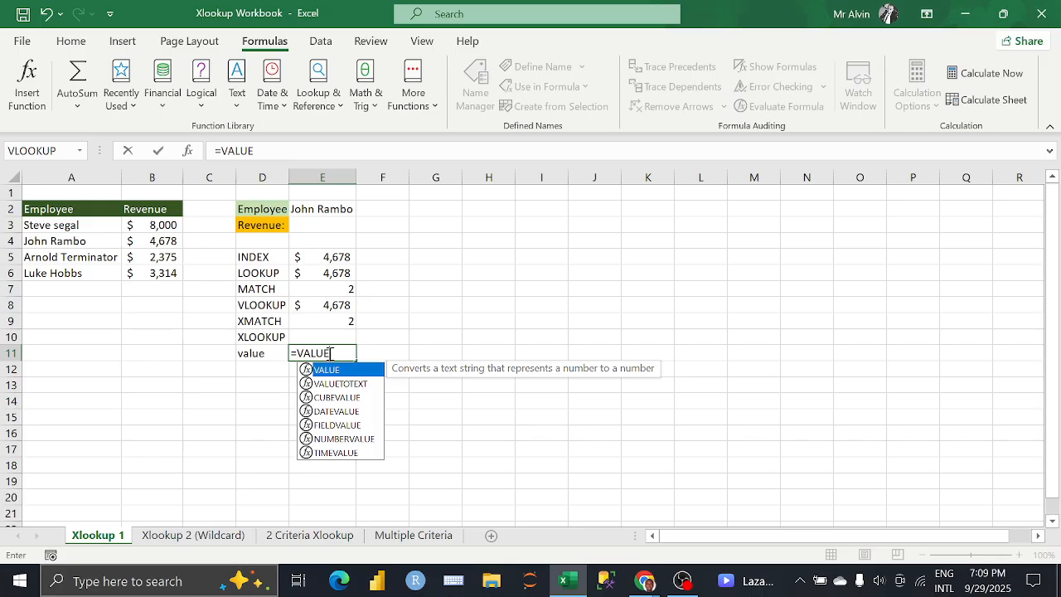
text(()
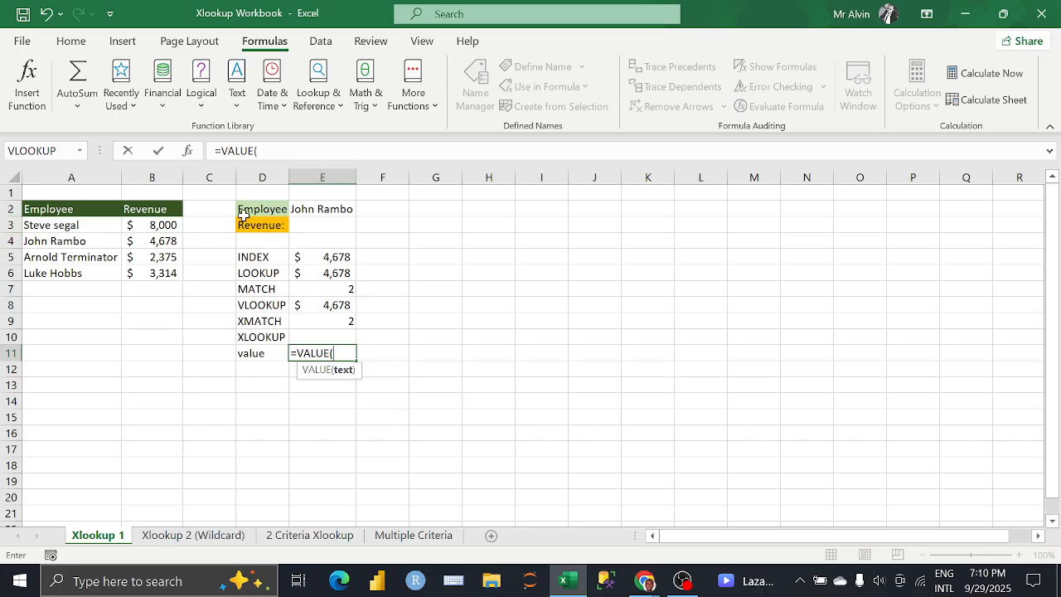
click(319, 210)
text())
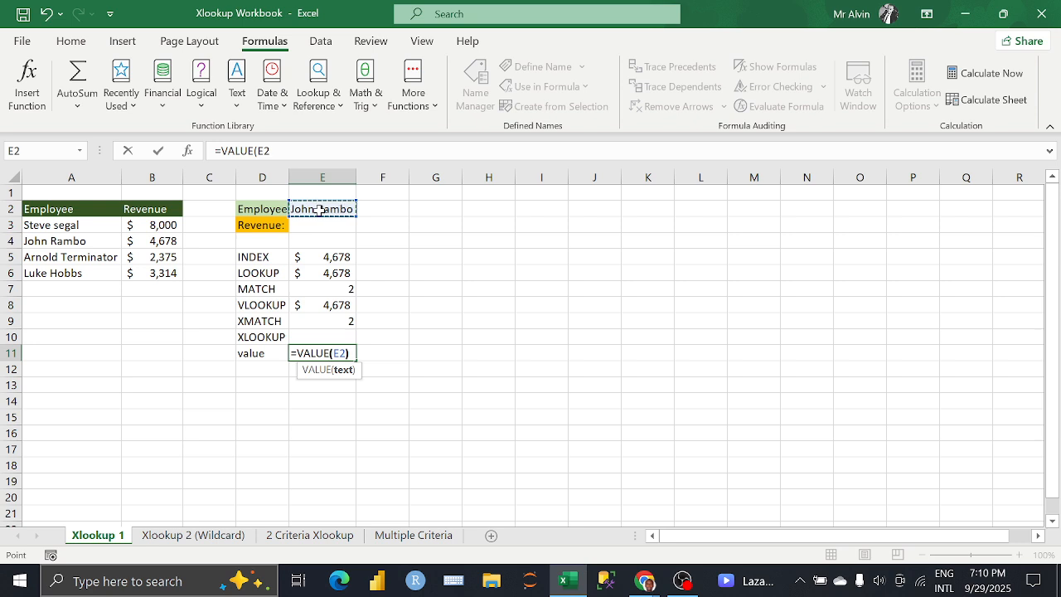
key(Return)
click(330, 353)
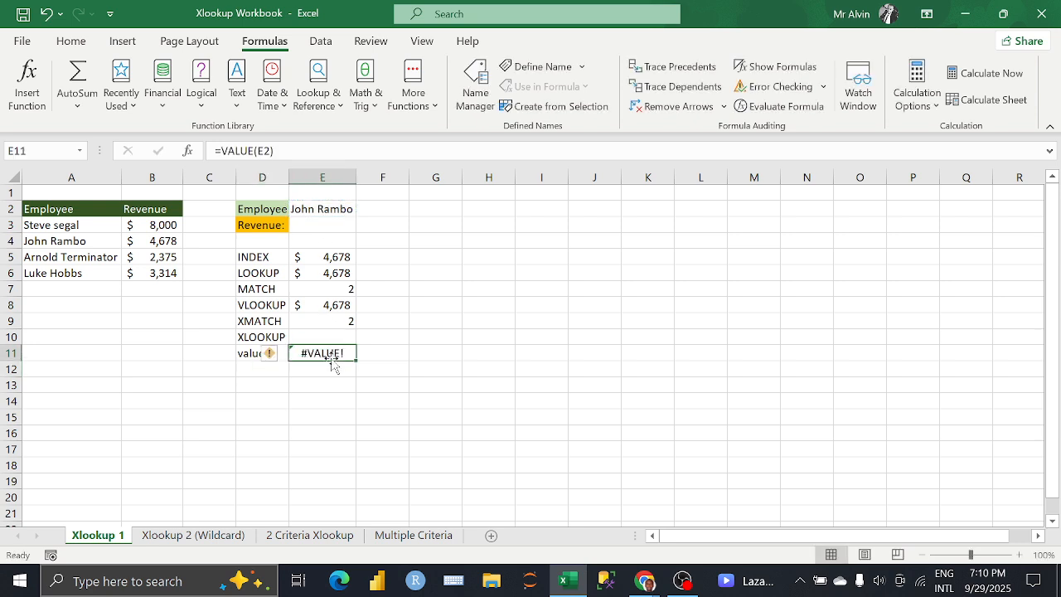
Step: Clear the label and formula in D11:E11, and relabel D11 as VALUE
click(245, 354)
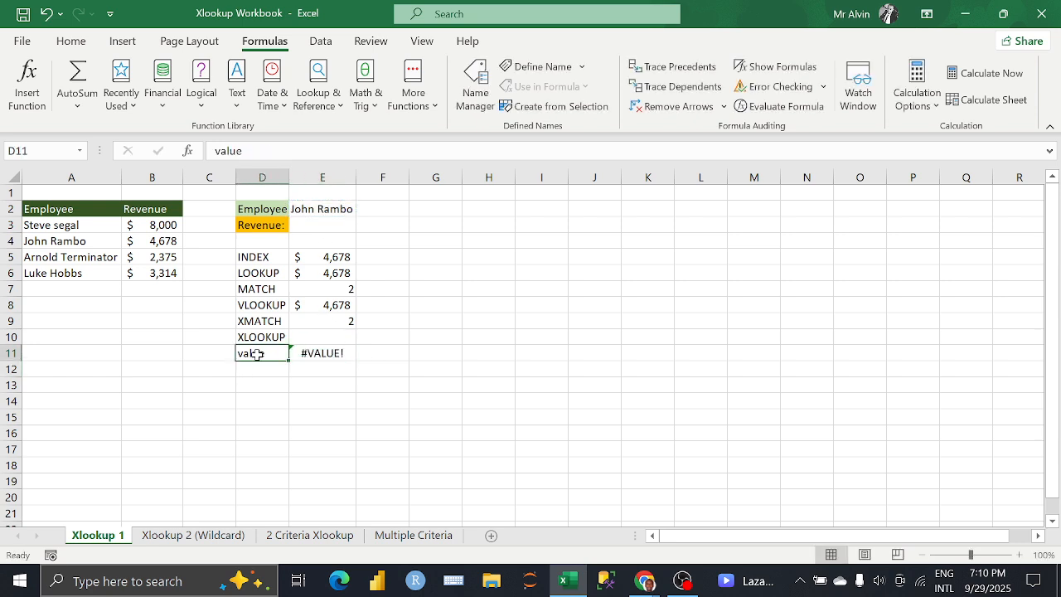
click(323, 353)
shift+click(284, 353)
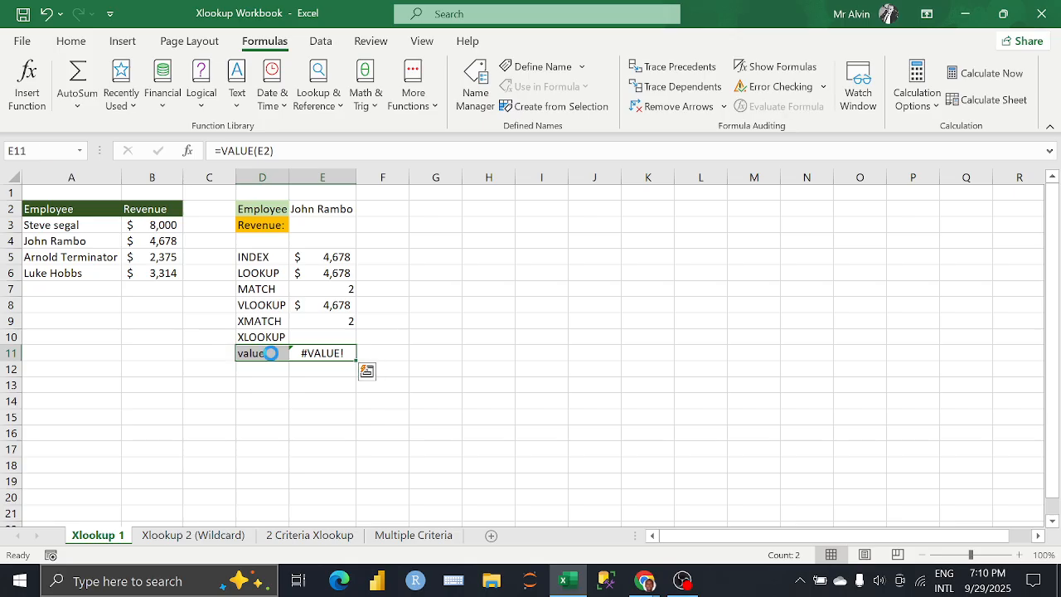
key(Delete)
click(281, 358)
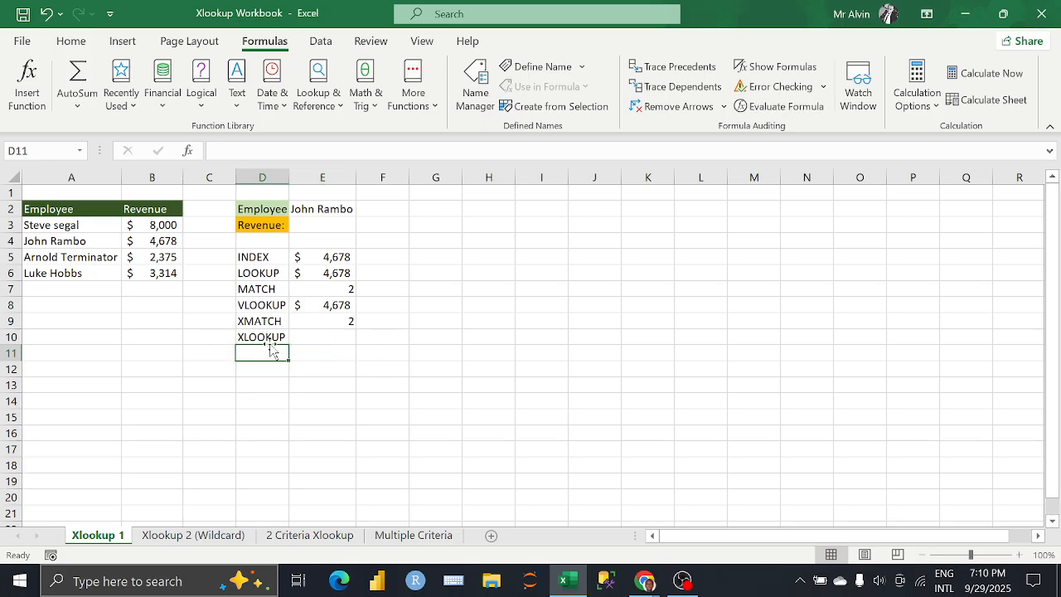
text(VALUE)
key(Tab)
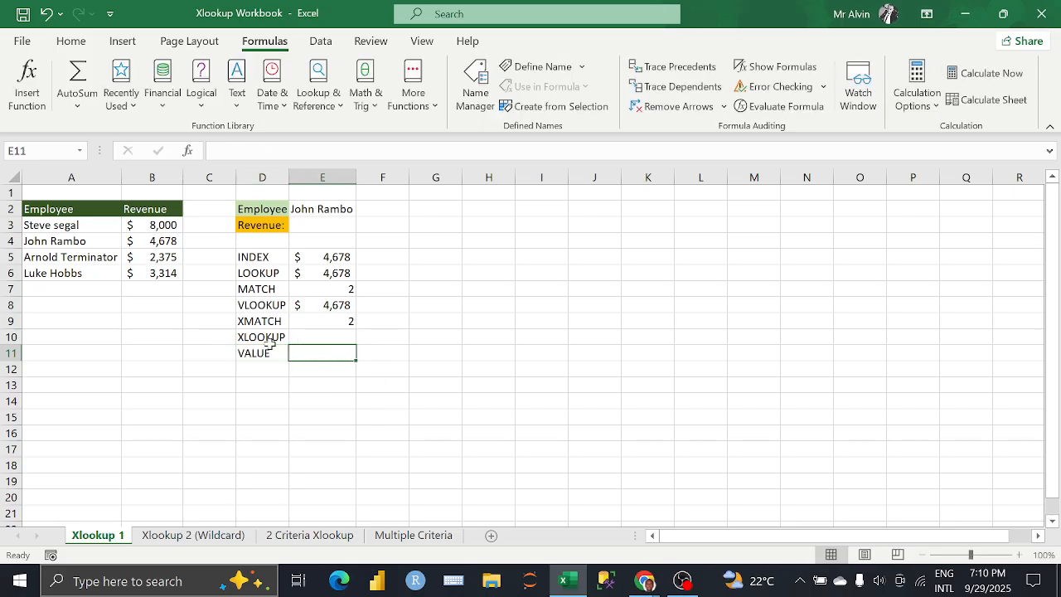
Step: Enter a VALUE formula in E11 that converts the INDEX result in E5, and check its result
text(VAL)
key(BackSpace)
key(BackSpace)
key(BackSpace)
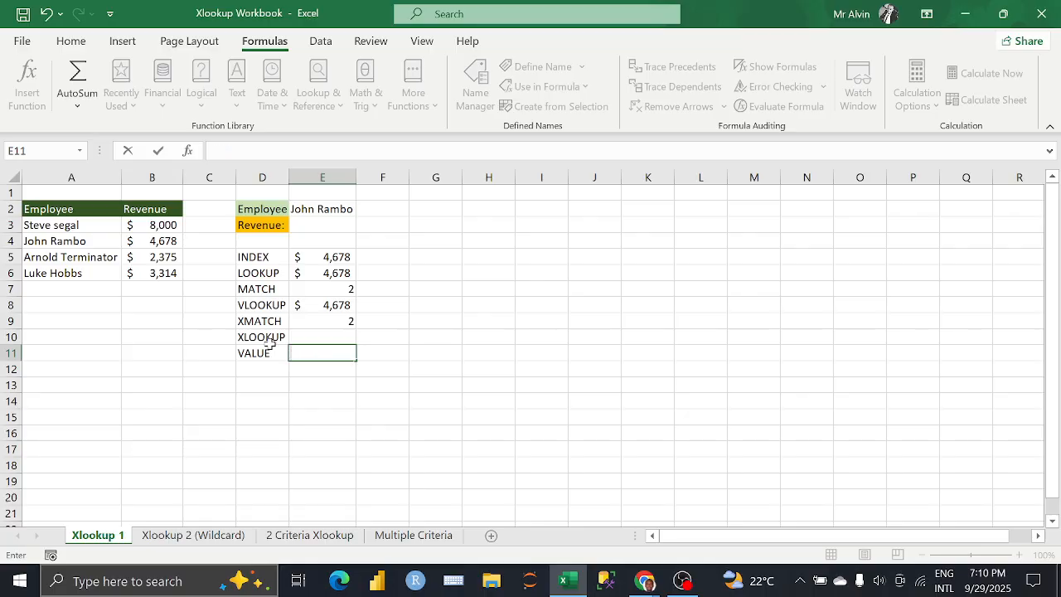
text(=VALUE()
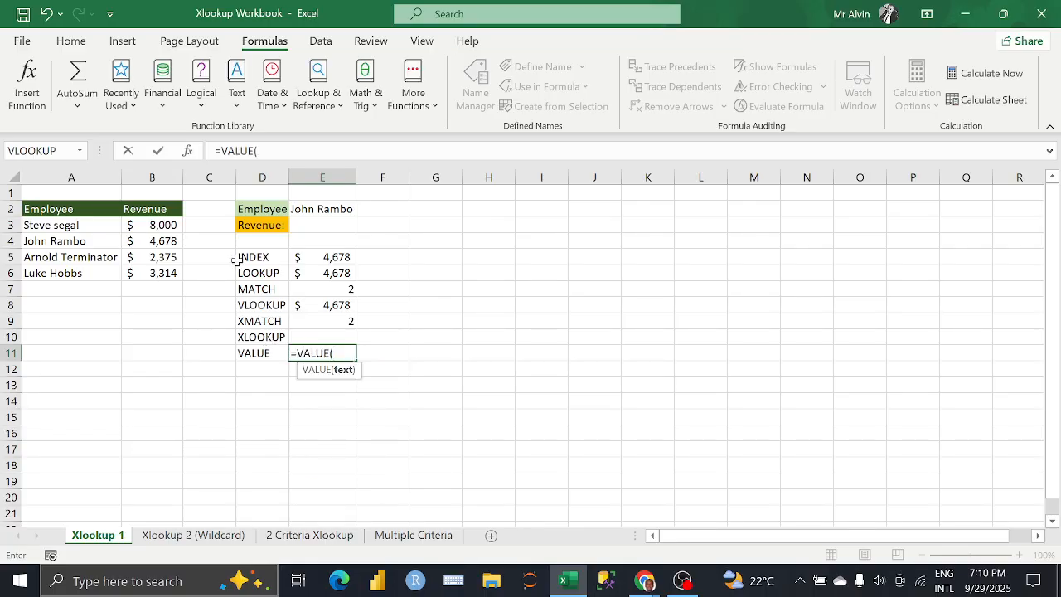
click(319, 209)
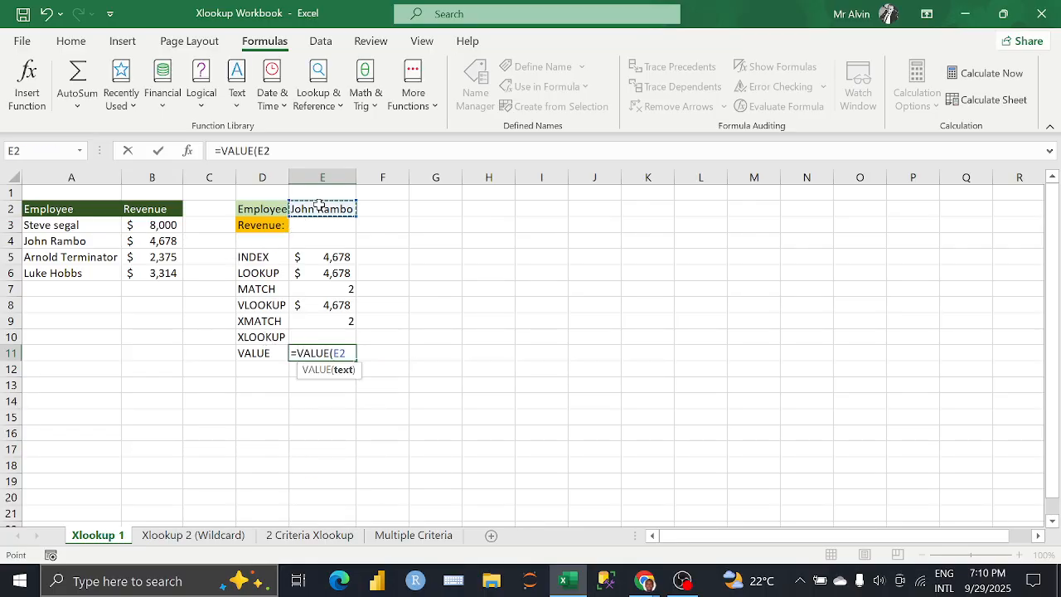
key(BackSpace)
key(BackSpace)
click(315, 257)
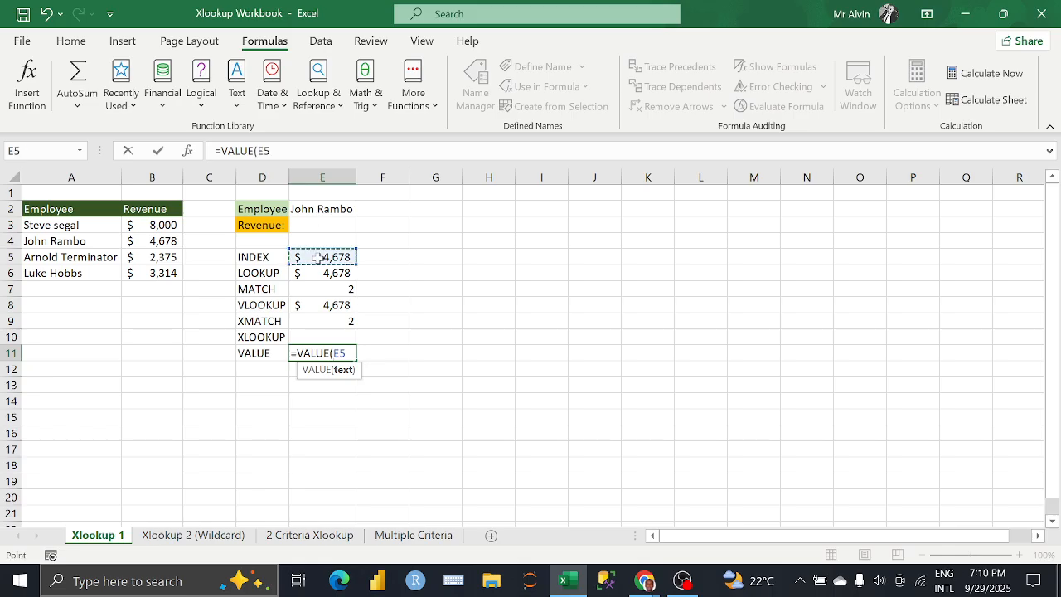
key(Return)
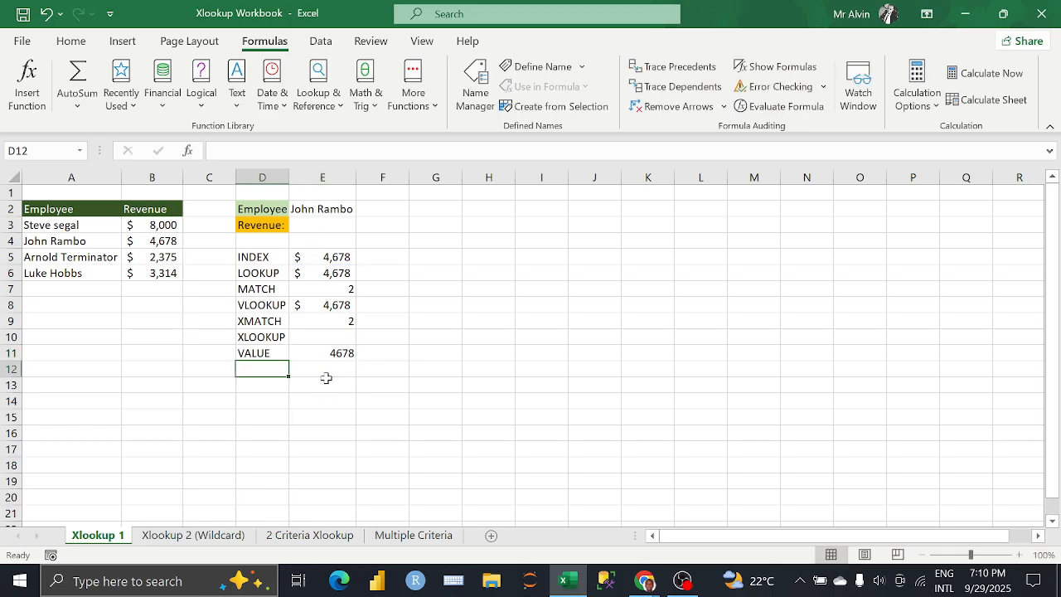
click(320, 354)
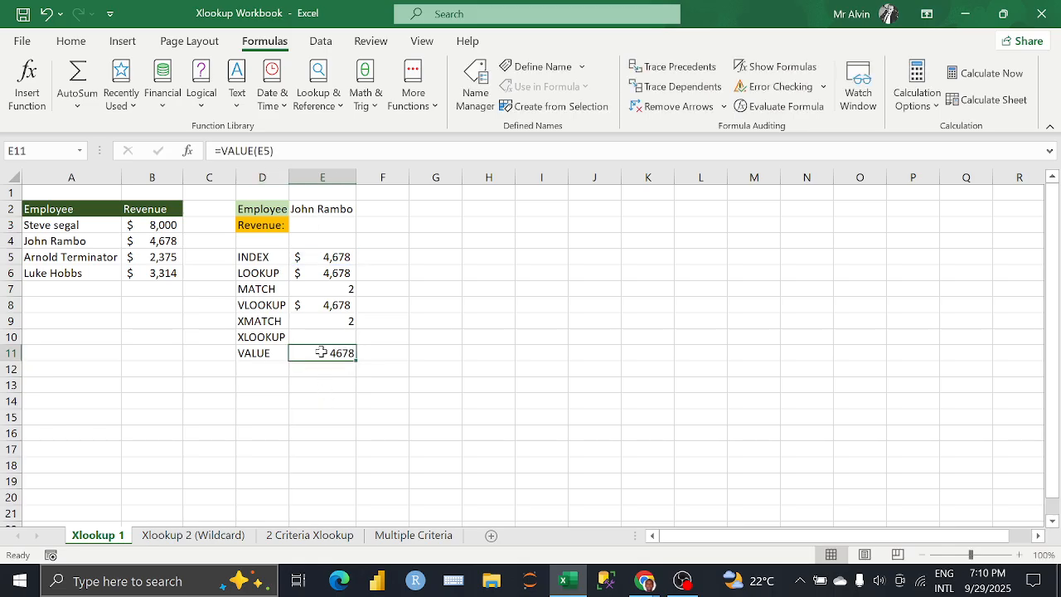
Step: Add the labels FORMAT in D12 and NUMBERVALUE in D13
click(245, 353)
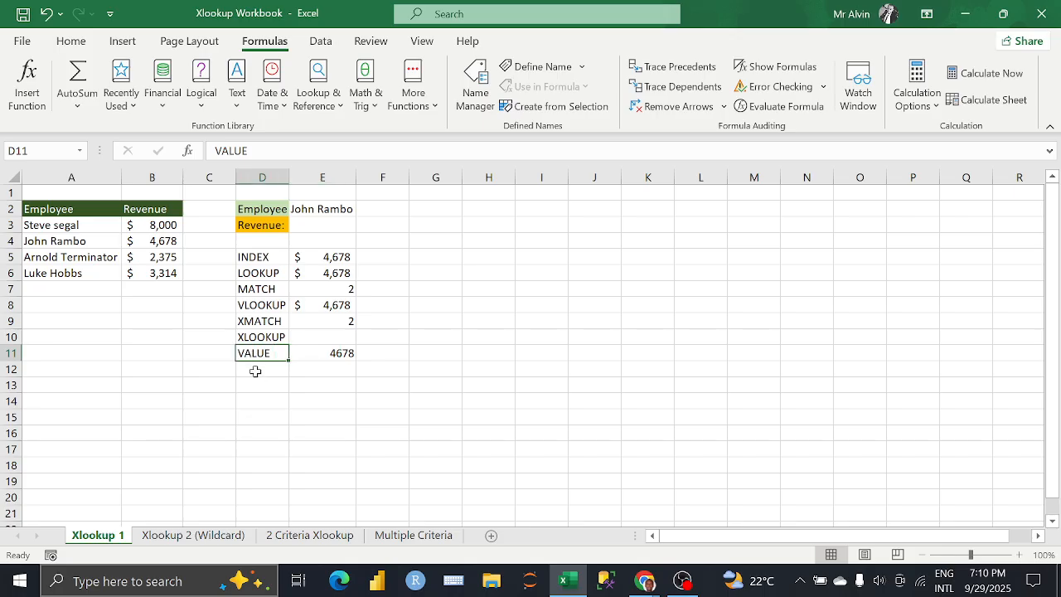
click(254, 367)
text(FORMAT)
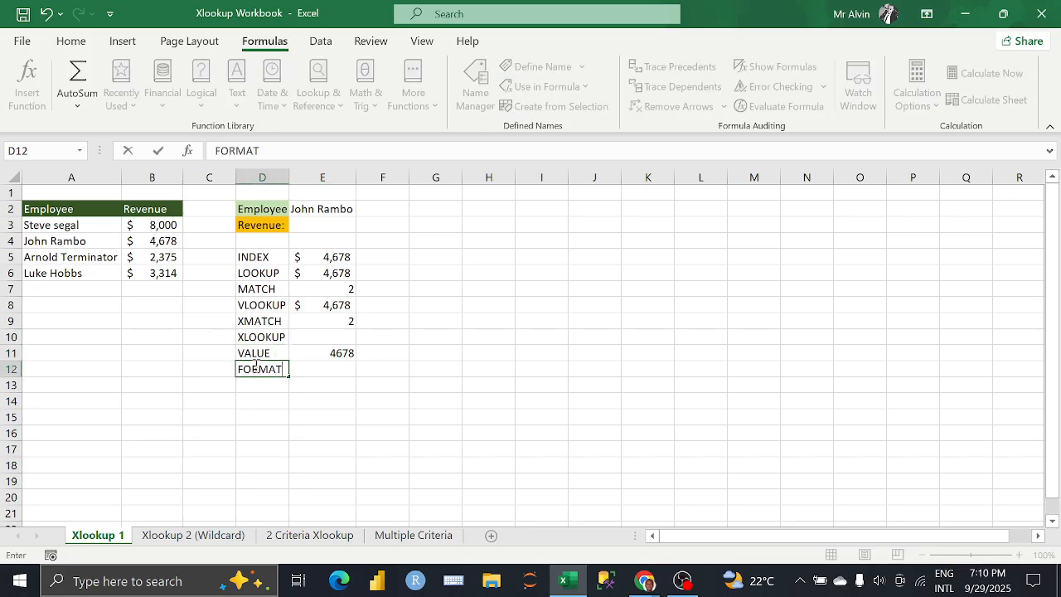
key(BackSpace)
key(BackSpace)
text(MAT)
key(Return)
text(NUMBERVALUE)
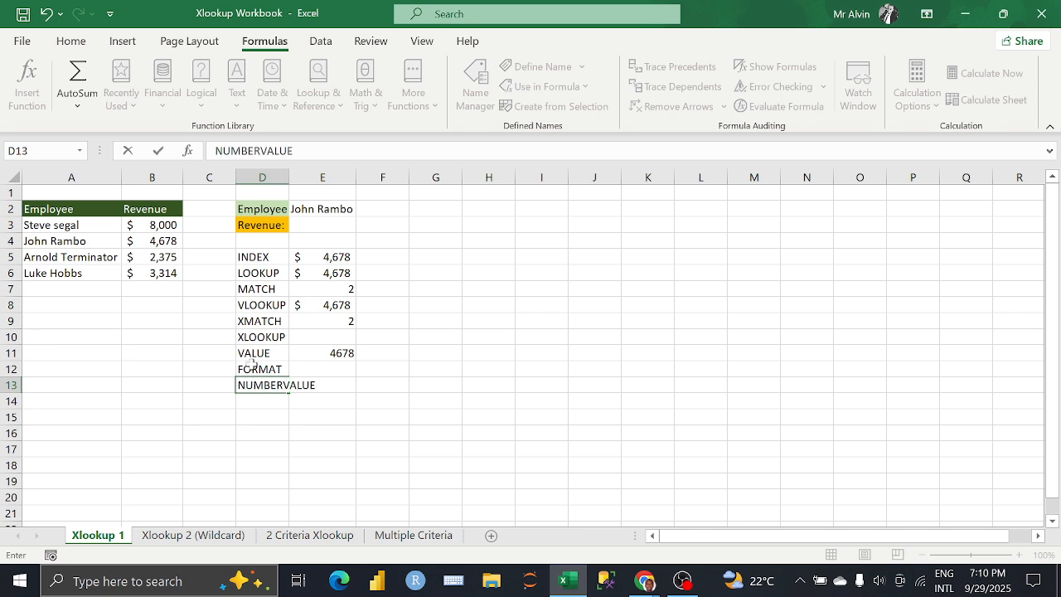
click(166, 336)
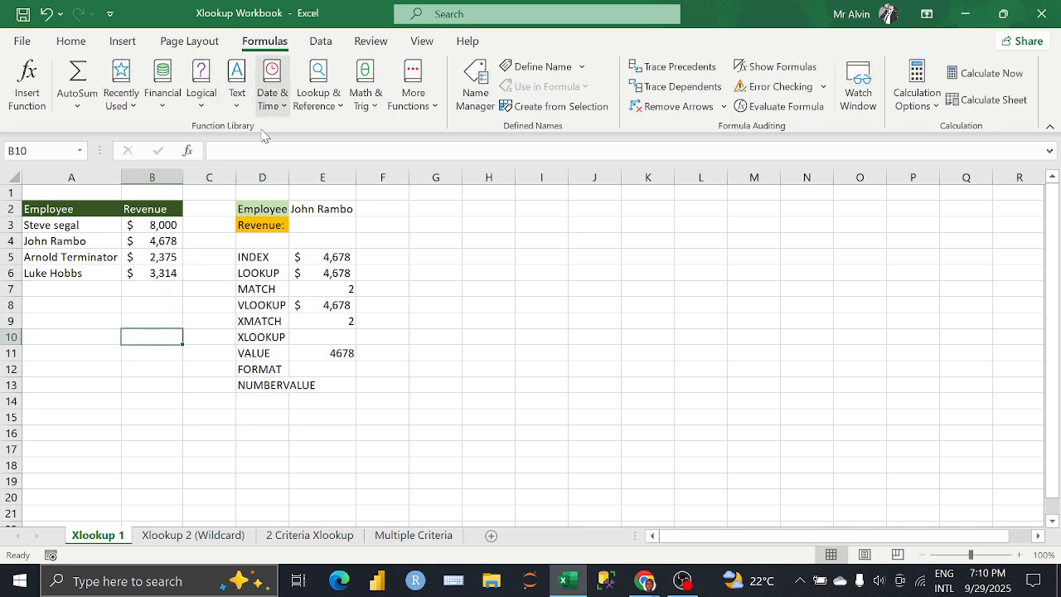
Step: Browse the list of available financial functions
click(172, 104)
scroll(234, 265, down, 10)
scroll(233, 273, down, 1)
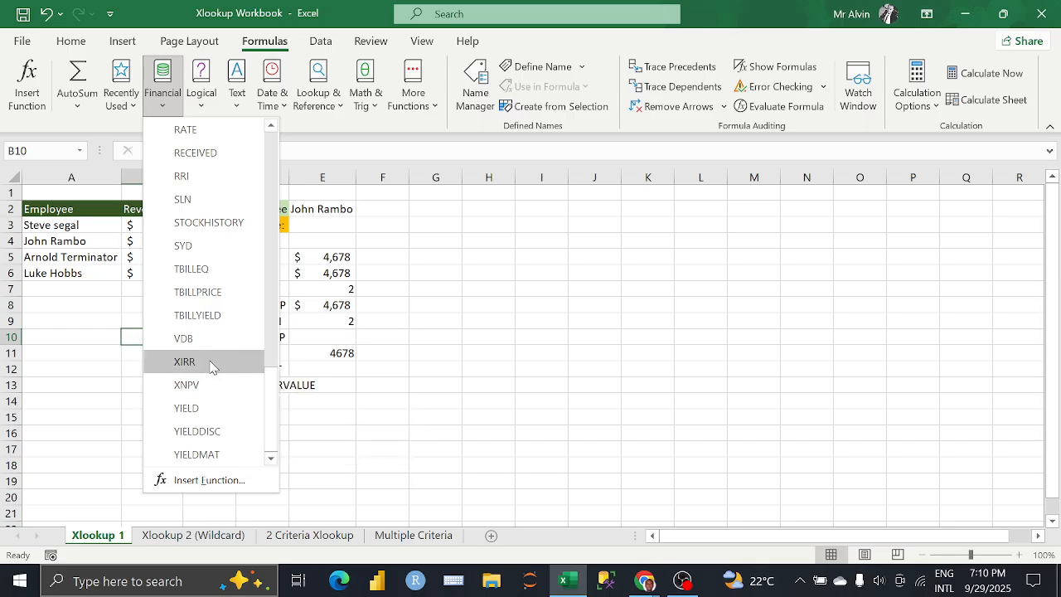
scroll(195, 240, up, 3)
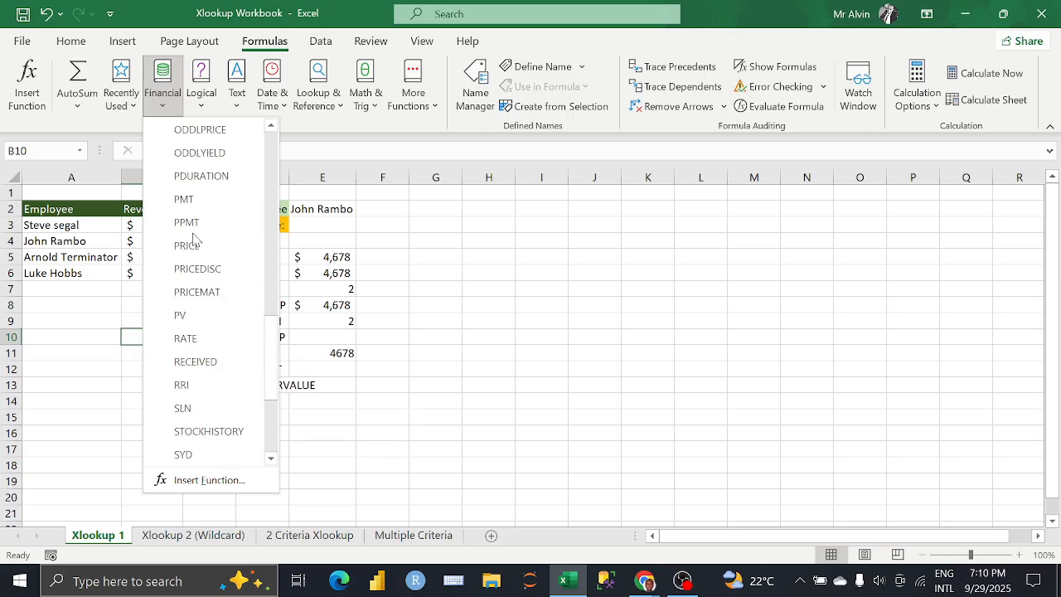
click(416, 288)
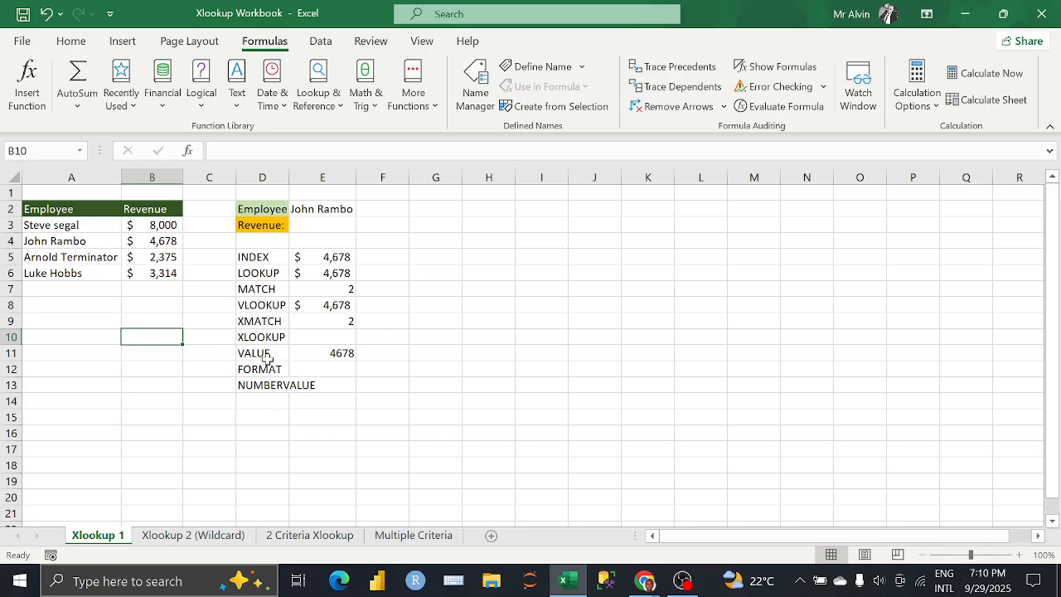
Step: Clear the VALUE, FORMAT and NUMBERVALUE entries from D11:E13
drag(265, 356, 336, 378)
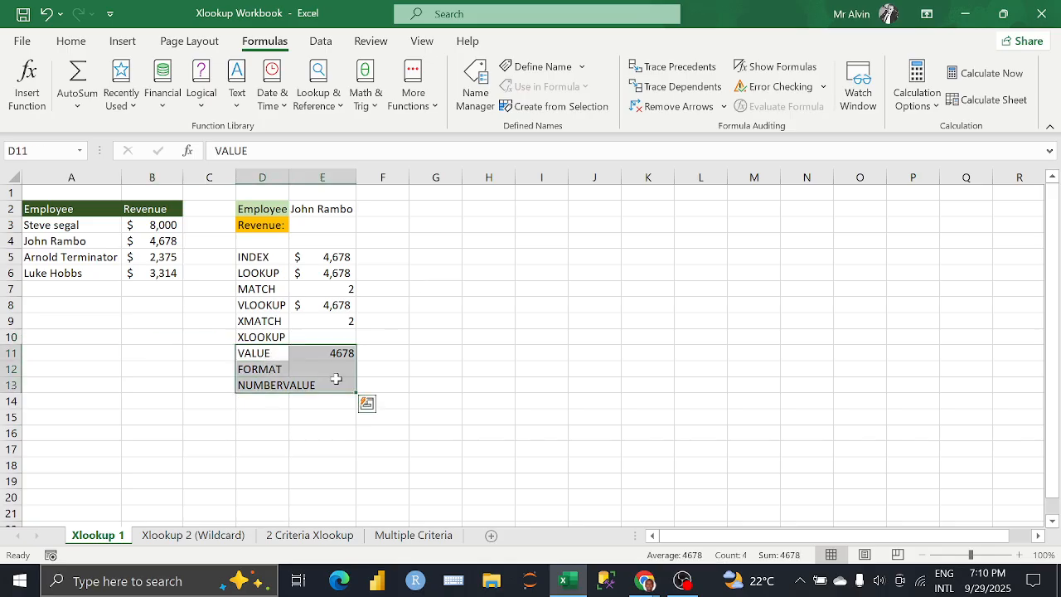
key(Delete)
Step: Start an XLOOKUP formula in E10 with the employee name in E2 as the lookup value
click(327, 337)
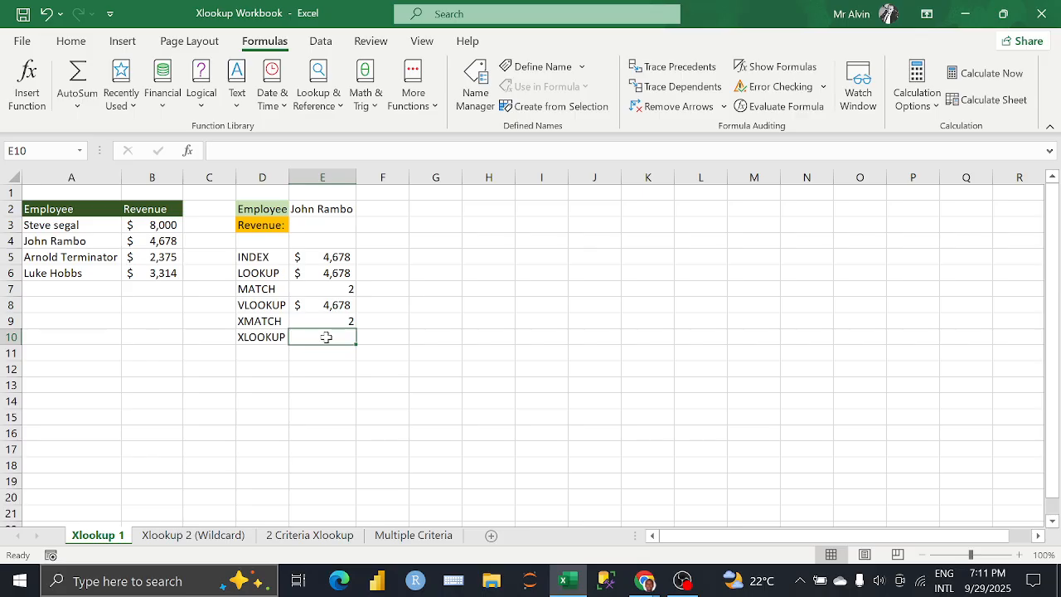
text(=xl)
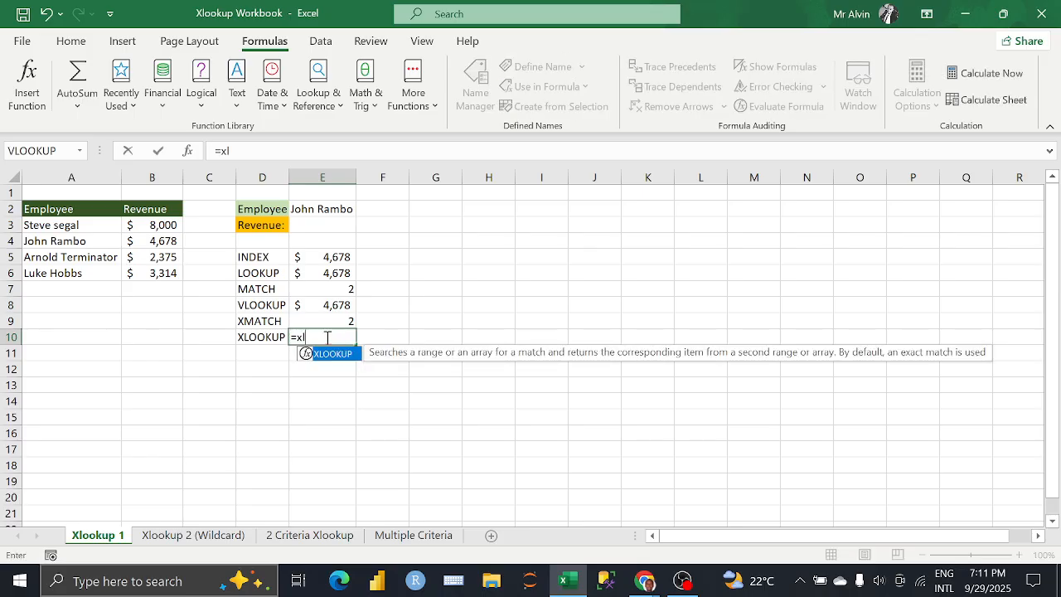
key(Tab)
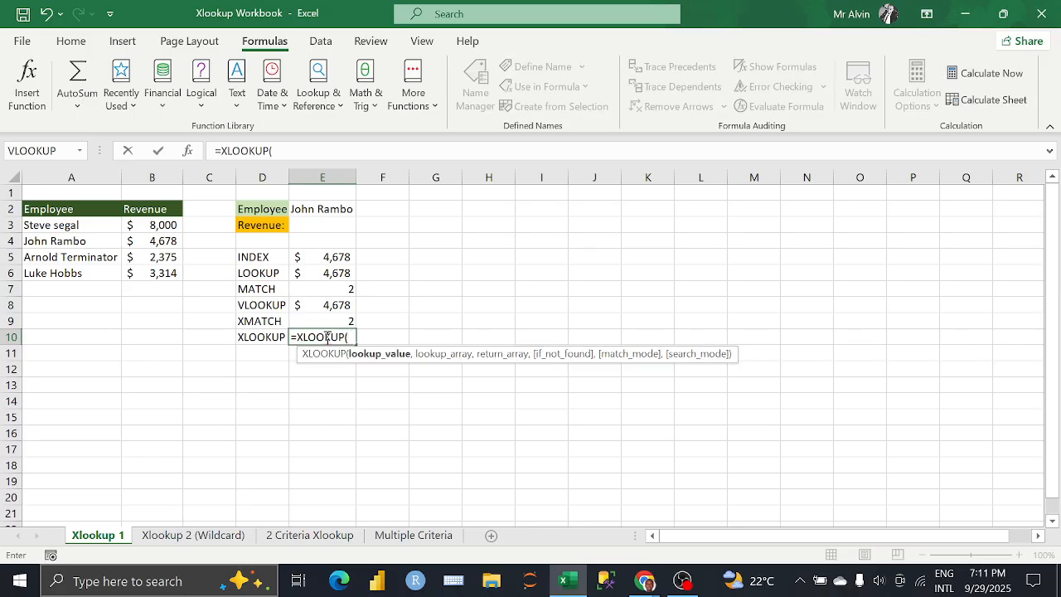
click(328, 209)
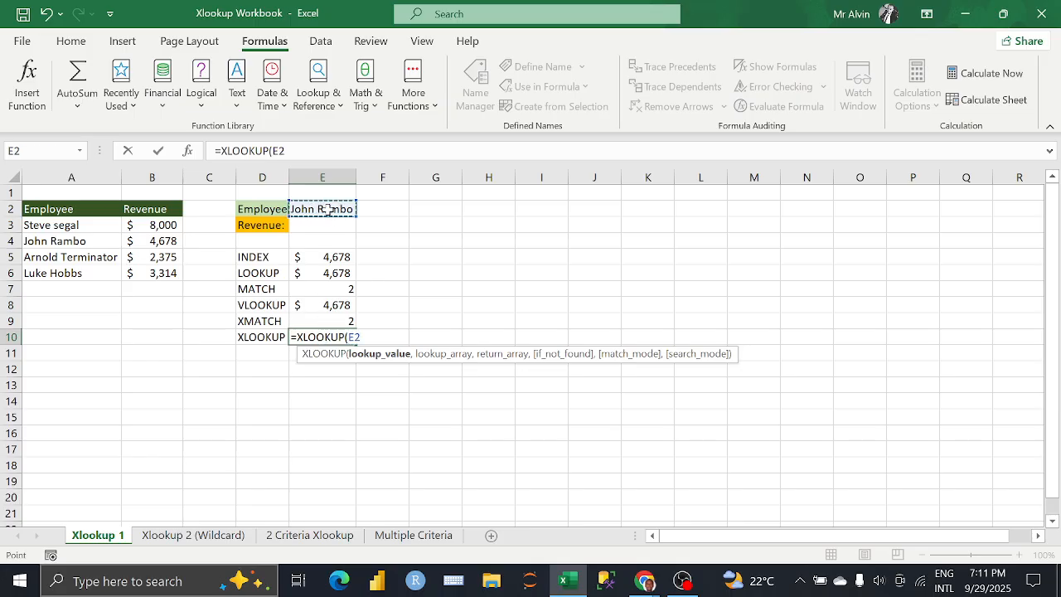
text(,)
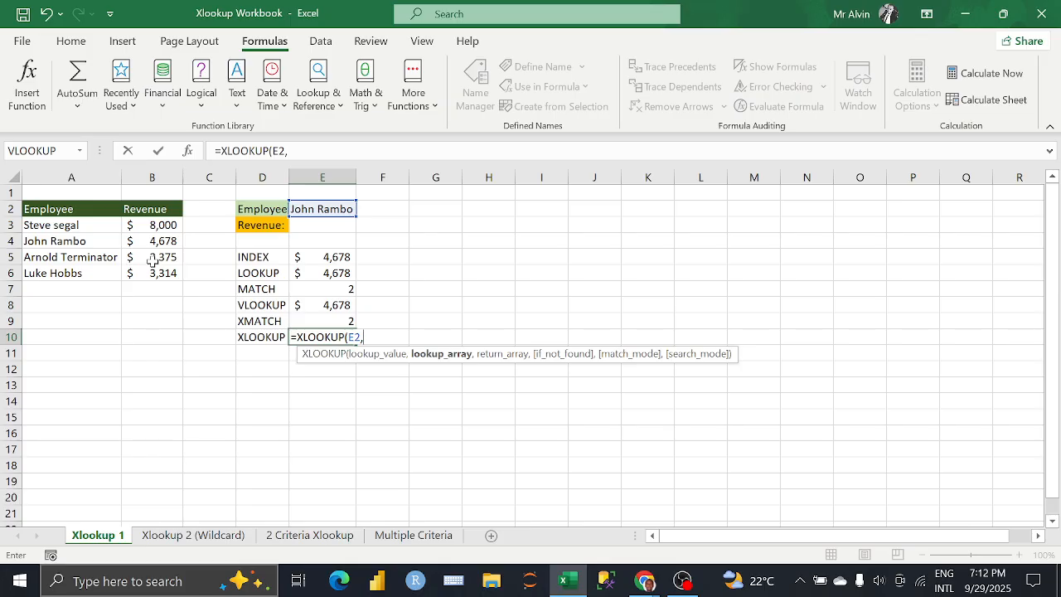
Step: Complete the XLOOKUP formula in E10 with A3:A6 as the lookup array and B3:B6 as the return array
click(97, 226)
drag(97, 225, 90, 274)
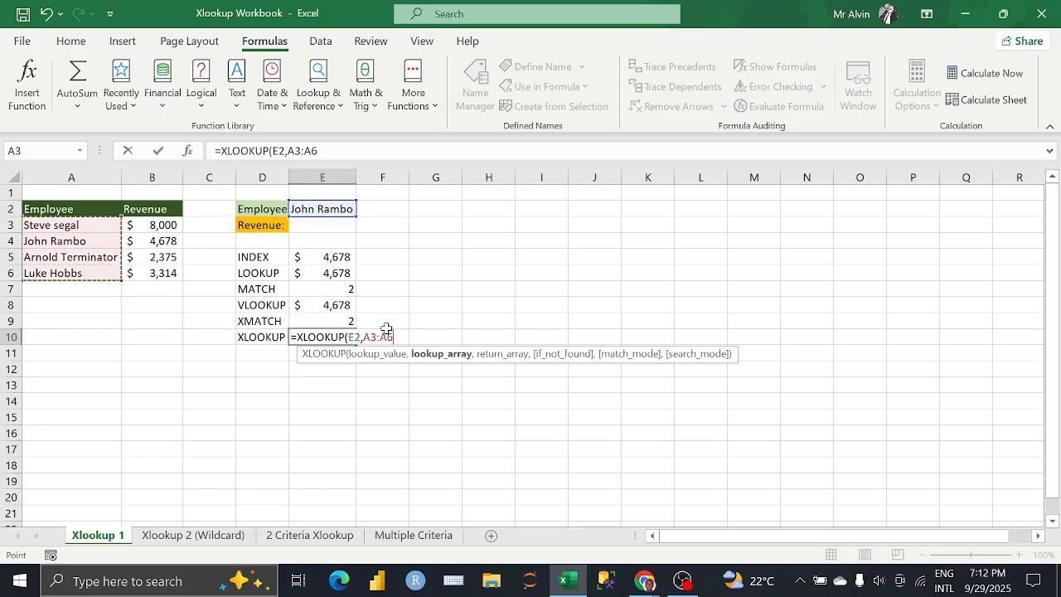
text(,)
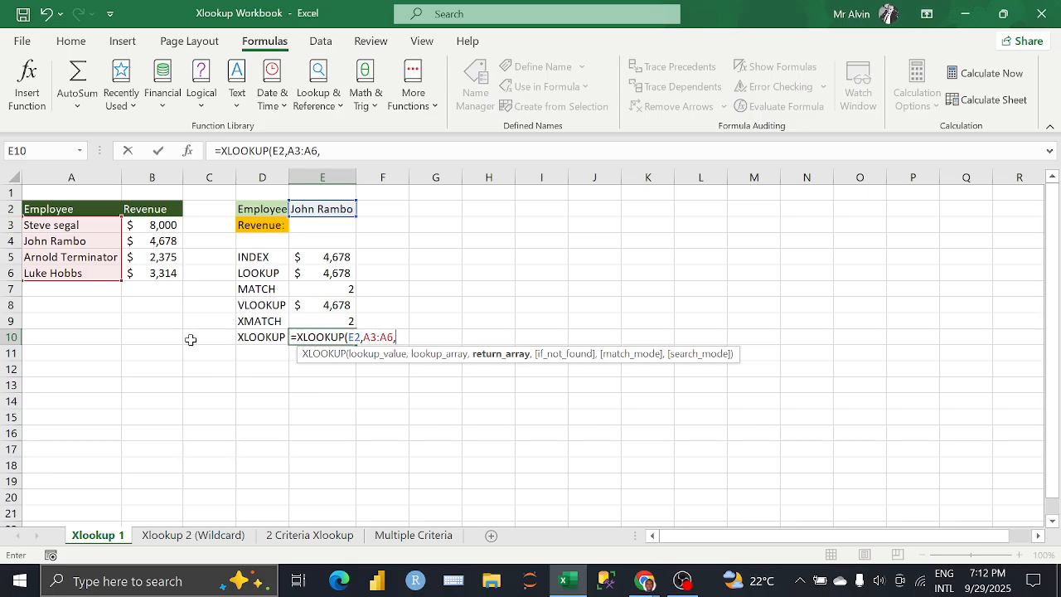
drag(166, 225, 167, 276)
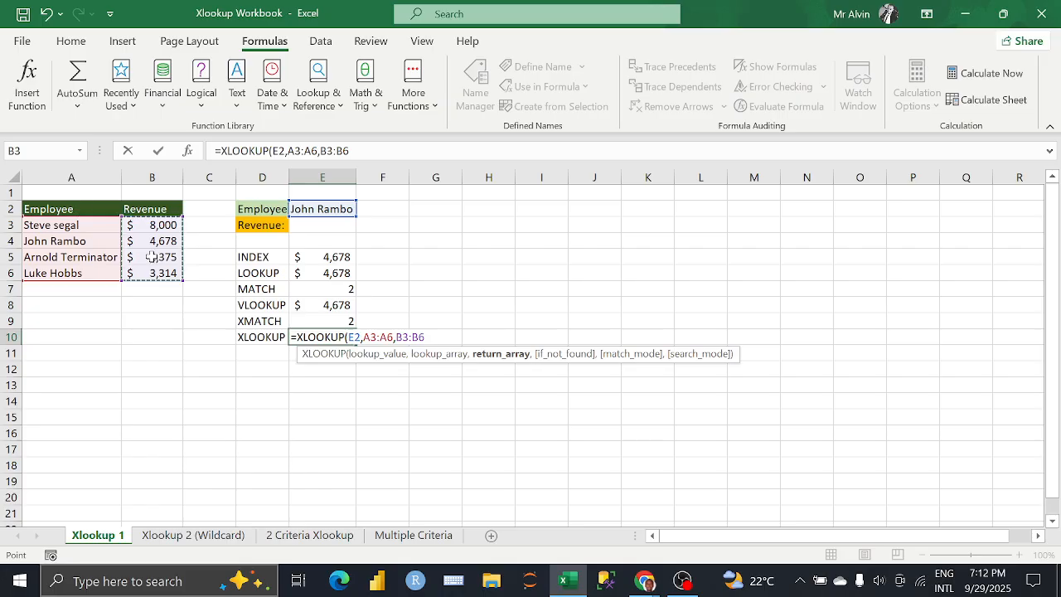
text())
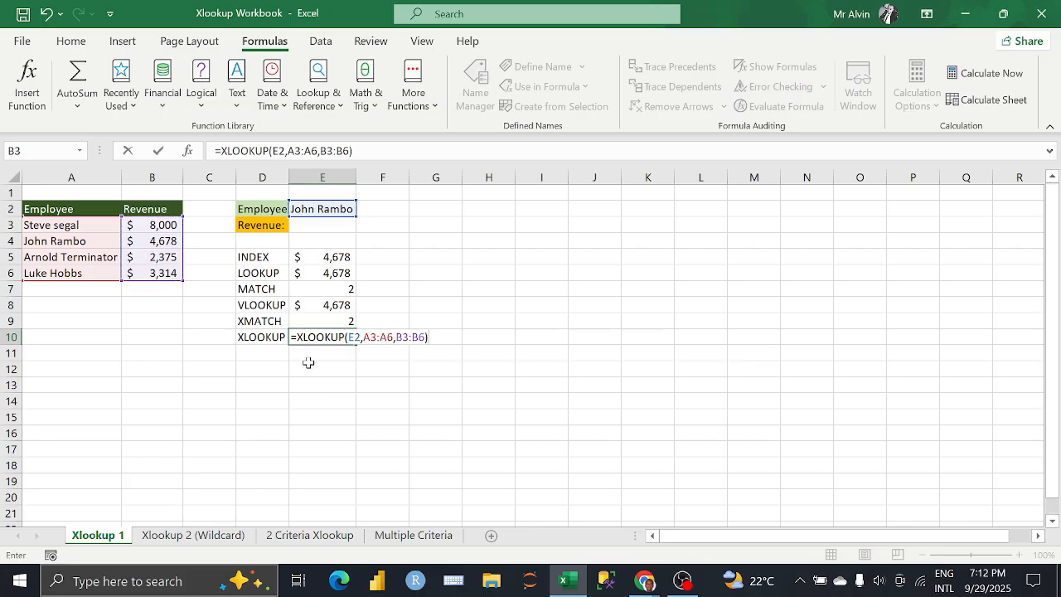
key(Return)
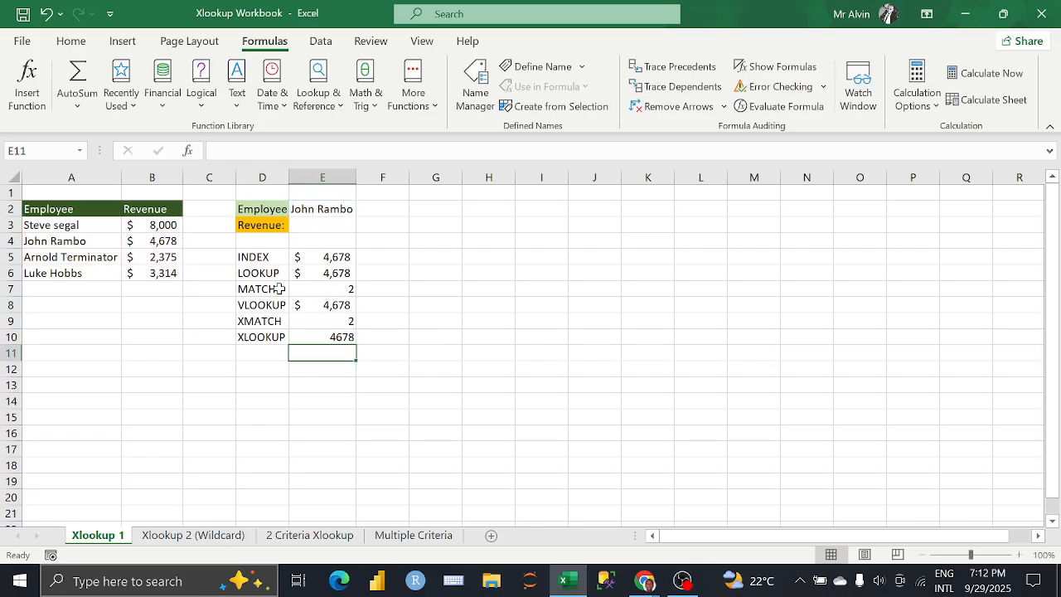
Step: Copy the accounting number format from the VLOOKUP result in E8 to the XLOOKUP result in E10
click(322, 304)
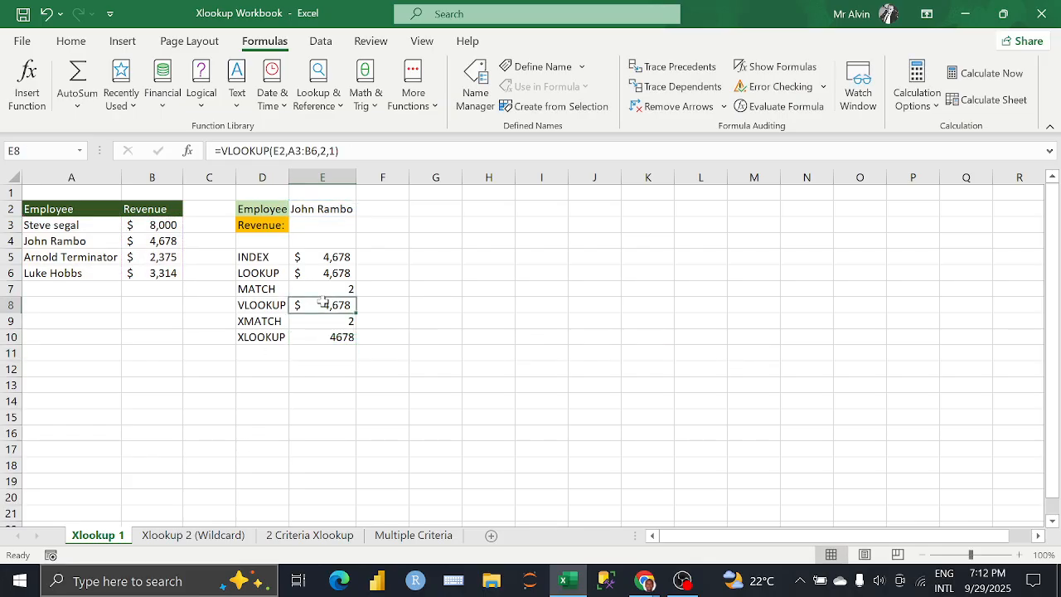
click(70, 41)
click(50, 105)
click(326, 337)
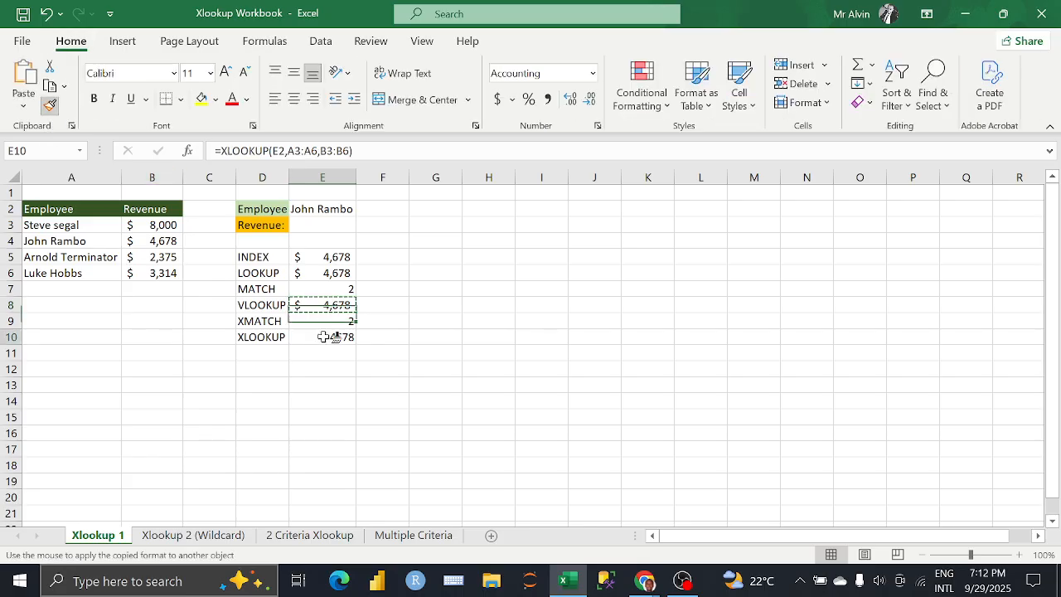
click(382, 336)
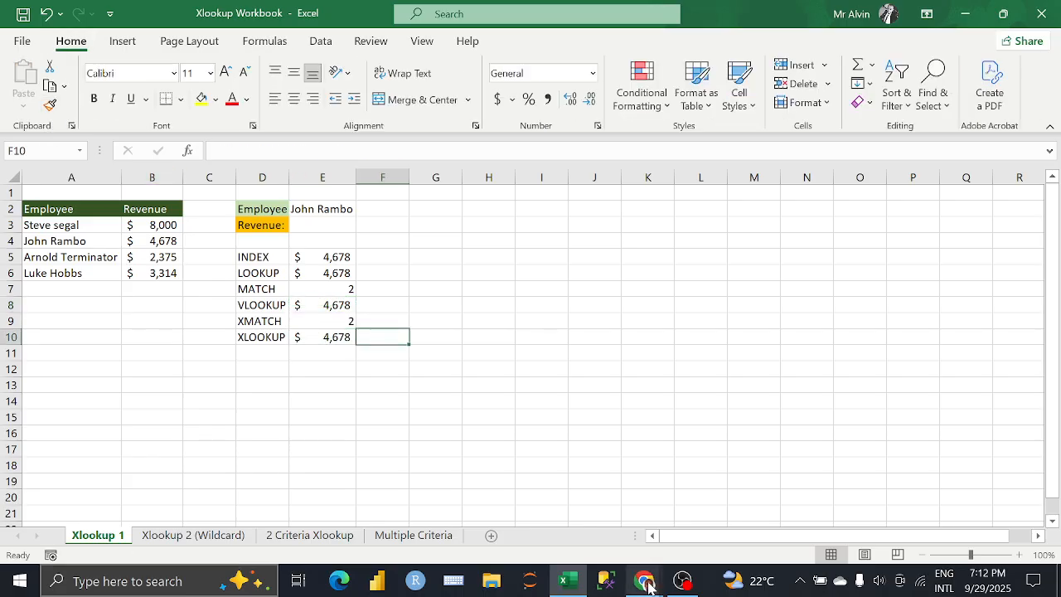
Step: Switch to the Google Meet call in Chrome to check the meeting, and return to the Excel workbook
mouse_move(644, 580)
click(609, 526)
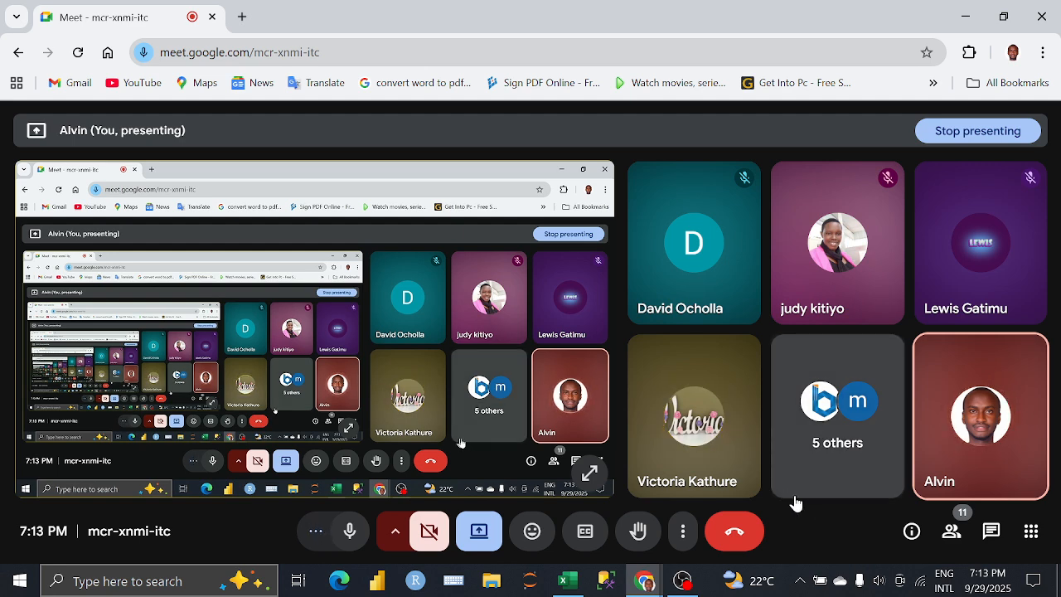
click(567, 582)
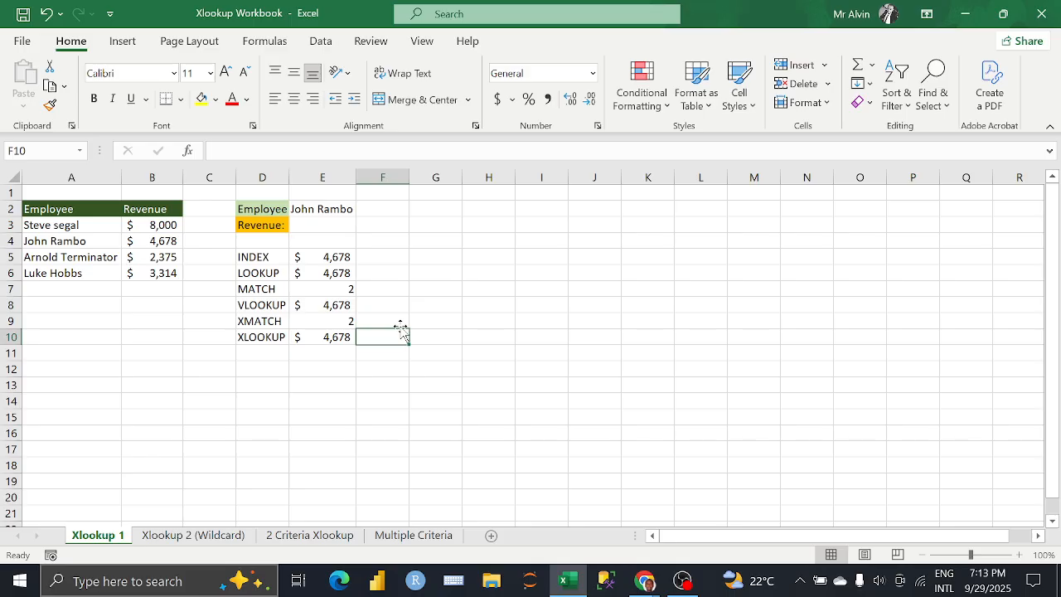
Step: Start a second VLOOKUP formula in F8 with E2 as the lookup value and A3:B6 as the table array
click(346, 335)
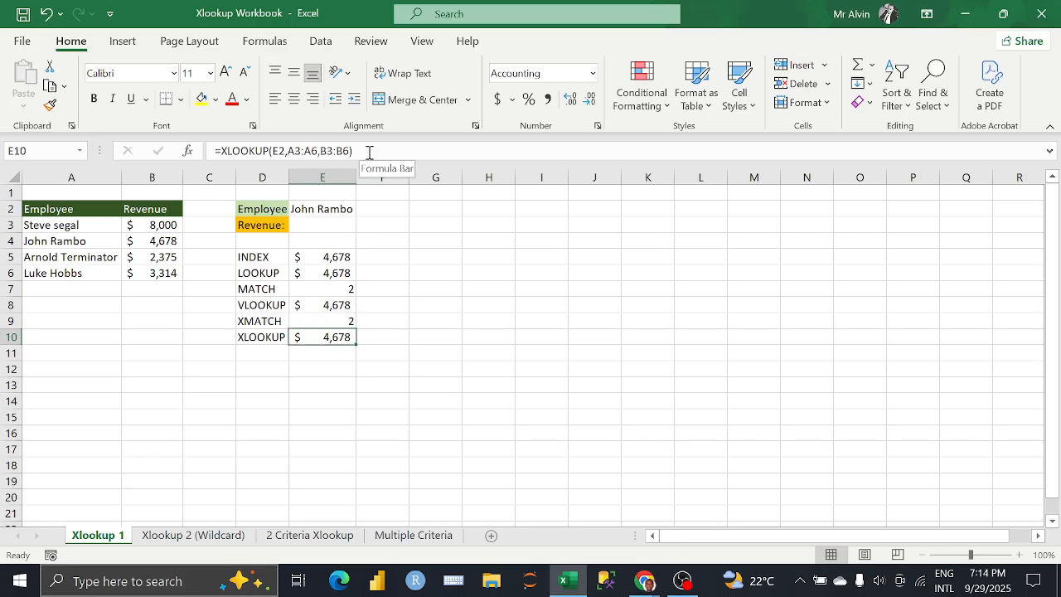
click(333, 306)
click(339, 335)
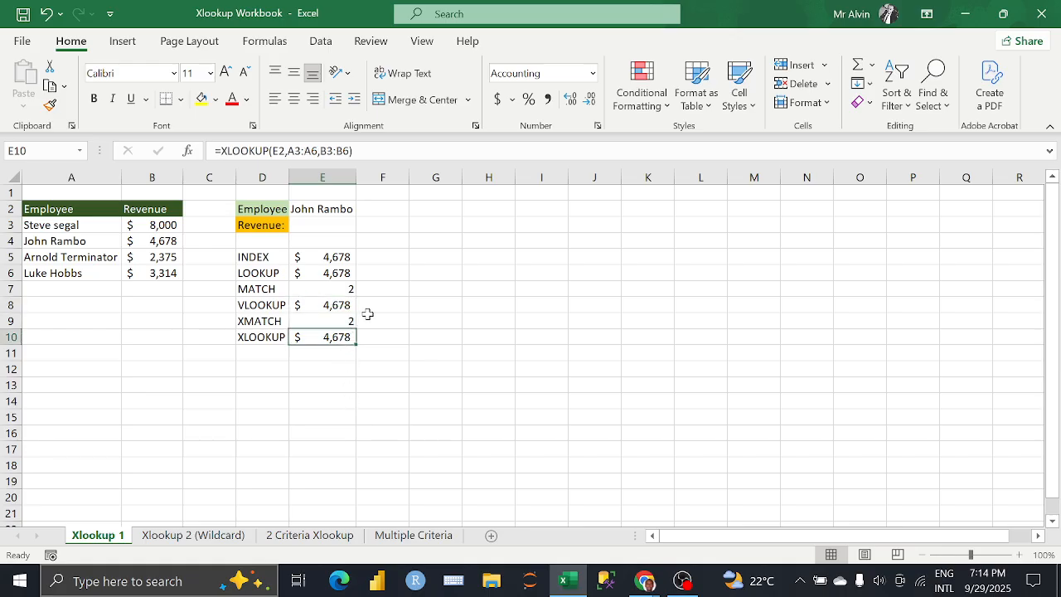
click(372, 306)
text(=)
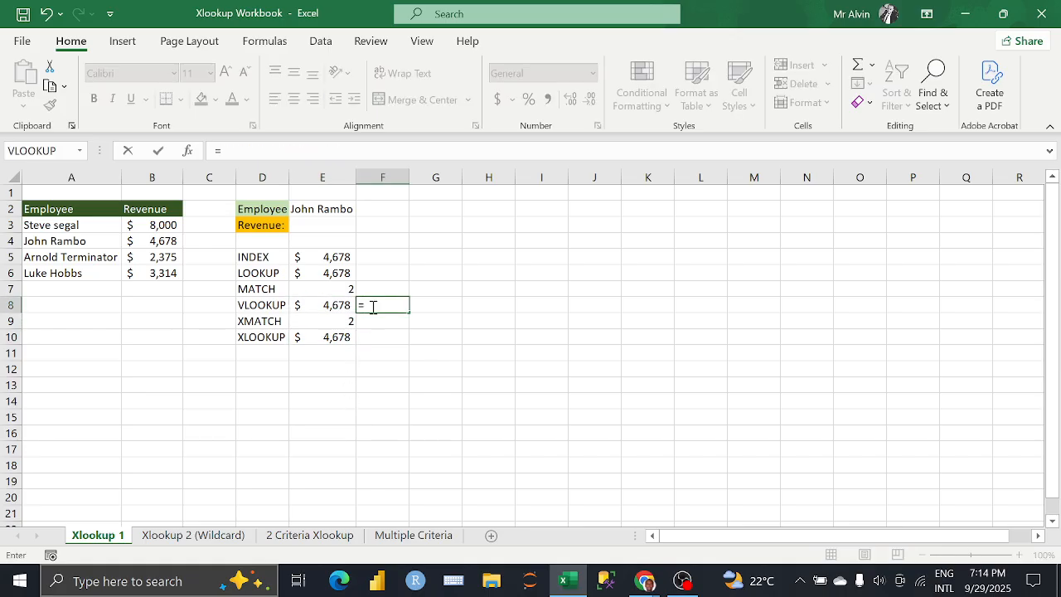
text(vlo)
key(Tab)
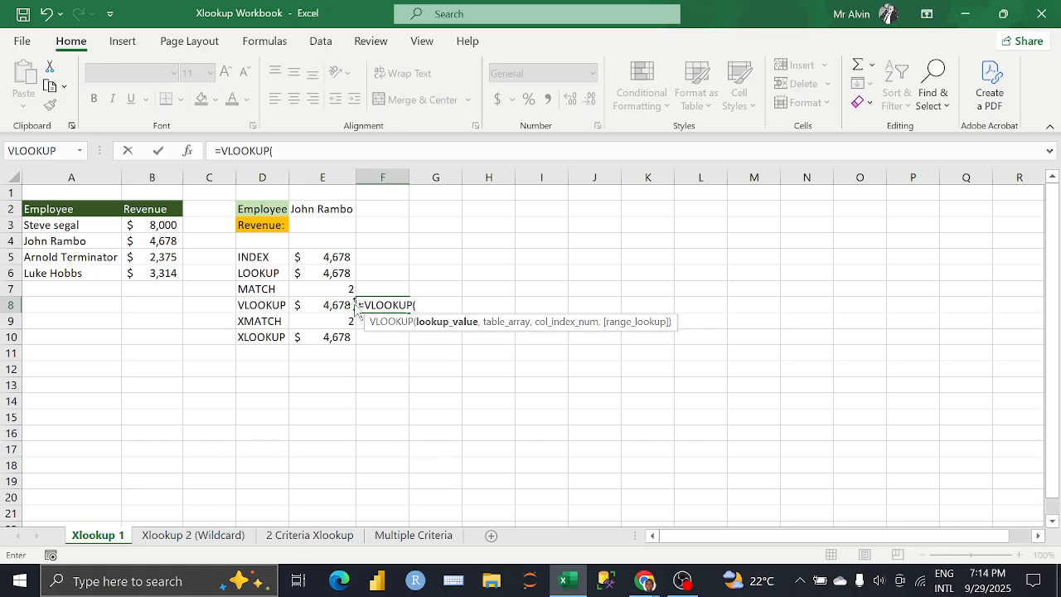
click(325, 209)
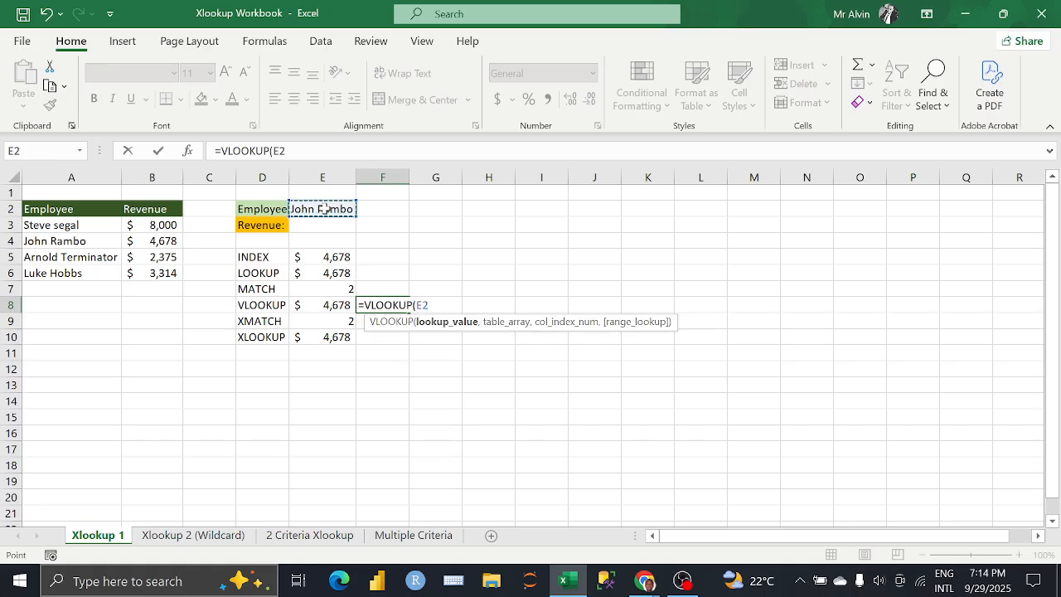
text(,)
drag(83, 225, 158, 276)
text(,)
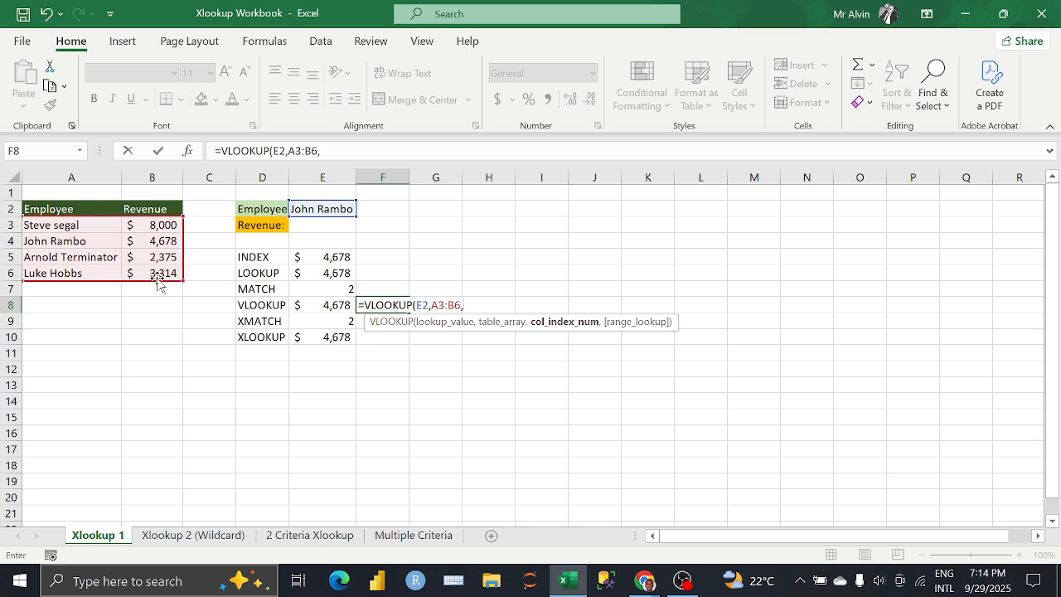
text(2,)
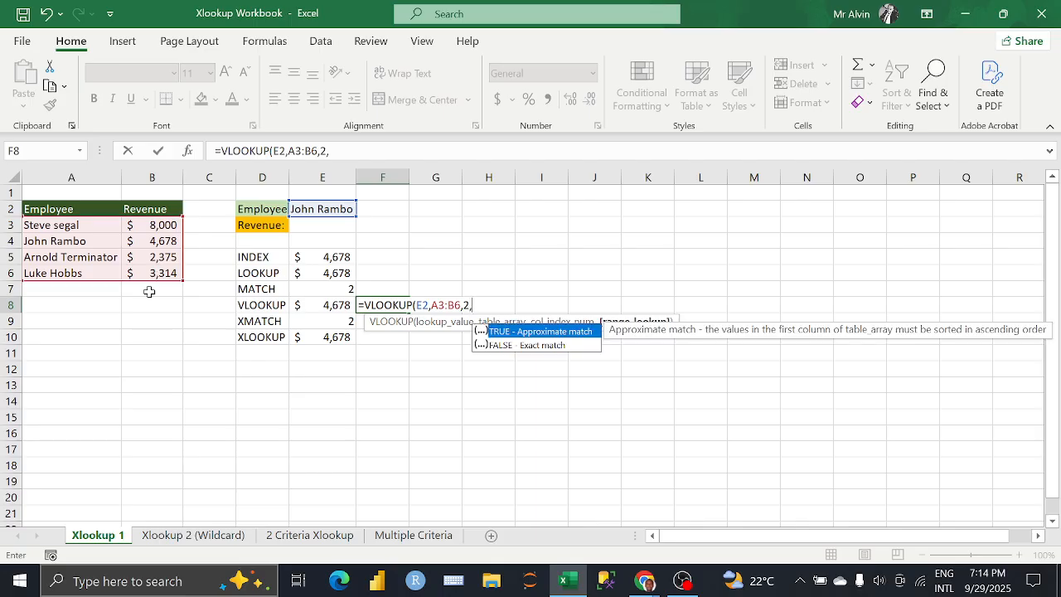
Step: Complete the VLOOKUP formula in F8 with column index 2 and FALSE for an exact match
key(Down)
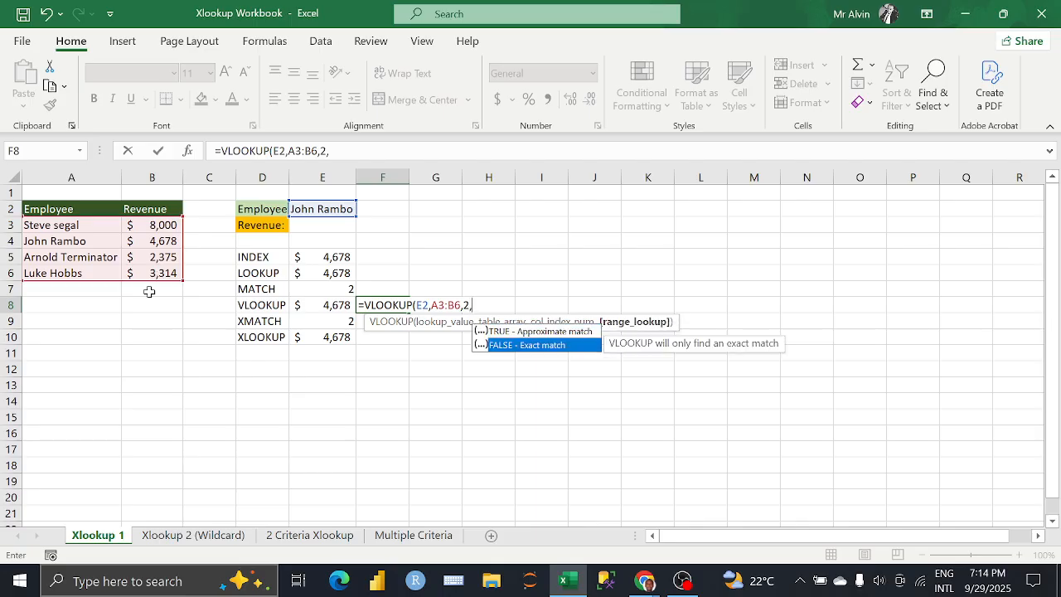
key(Tab)
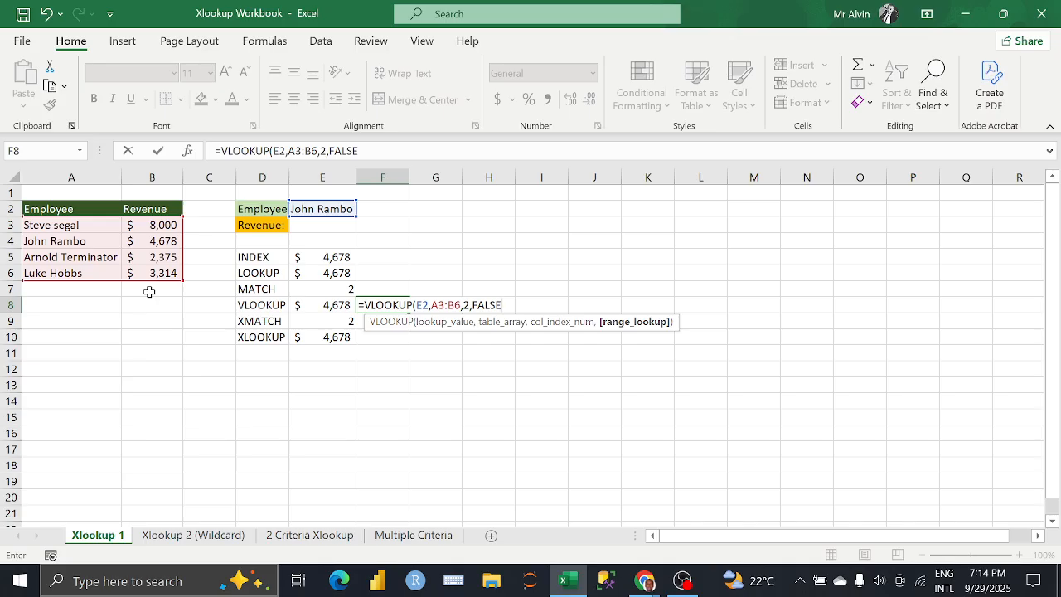
text())
key(Return)
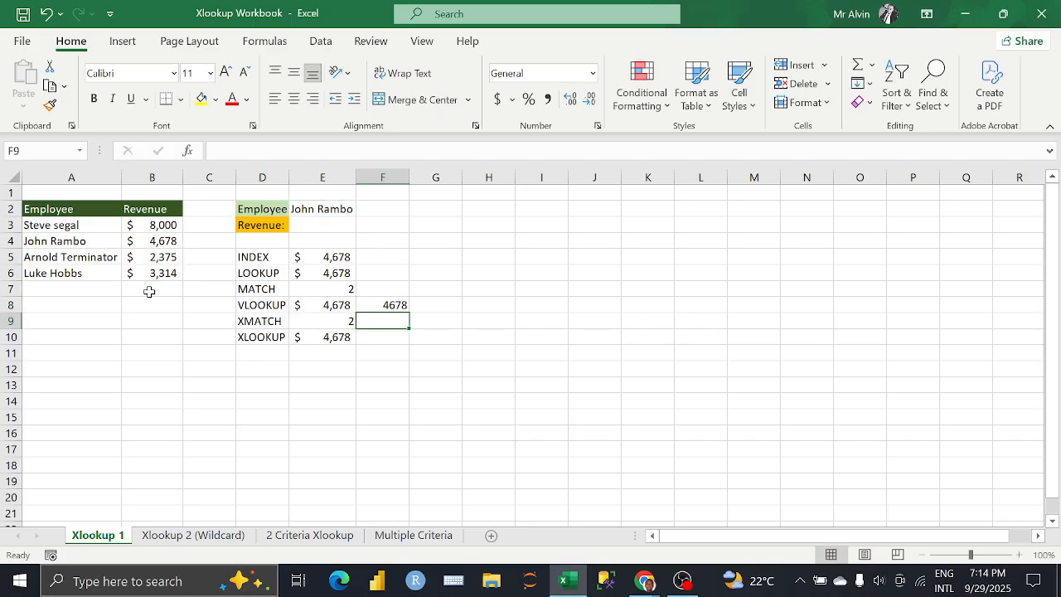
Step: Copy the accounting number format from E8 to the new VLOOKUP result in F8
click(386, 305)
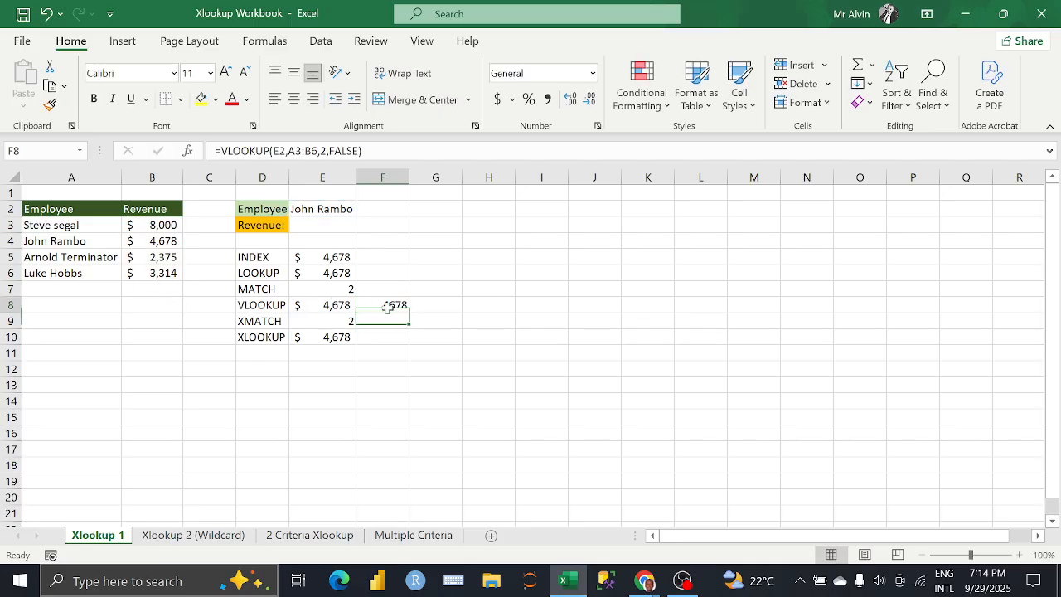
click(344, 306)
click(49, 104)
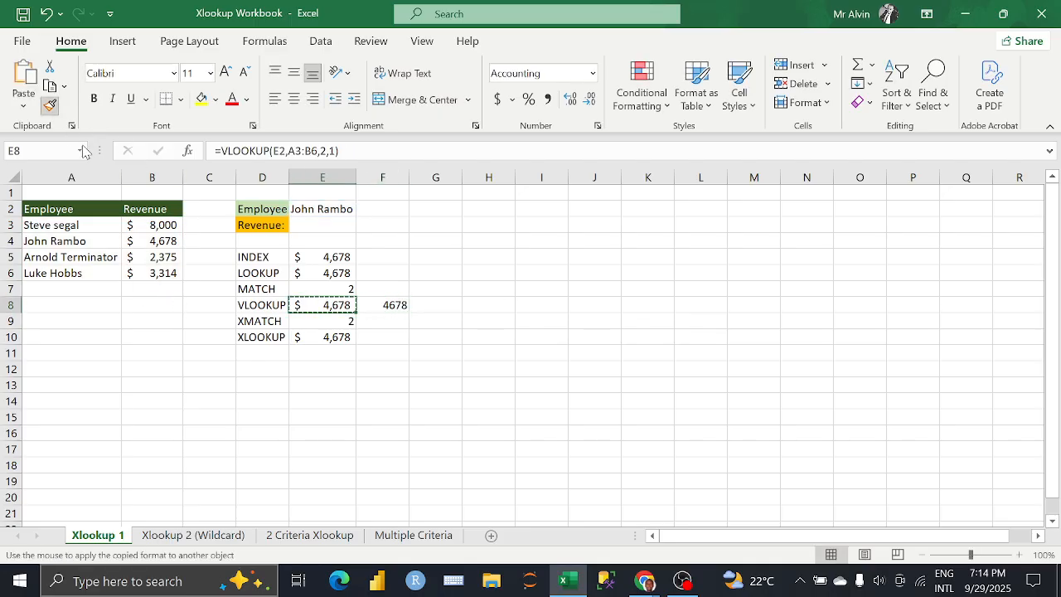
click(385, 306)
click(315, 336)
click(273, 338)
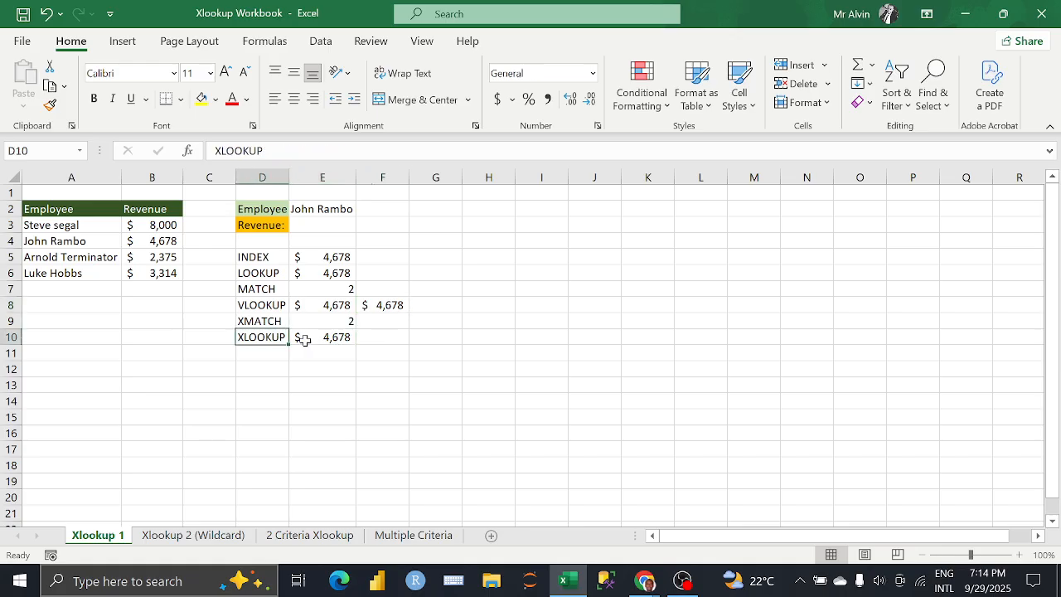
click(321, 338)
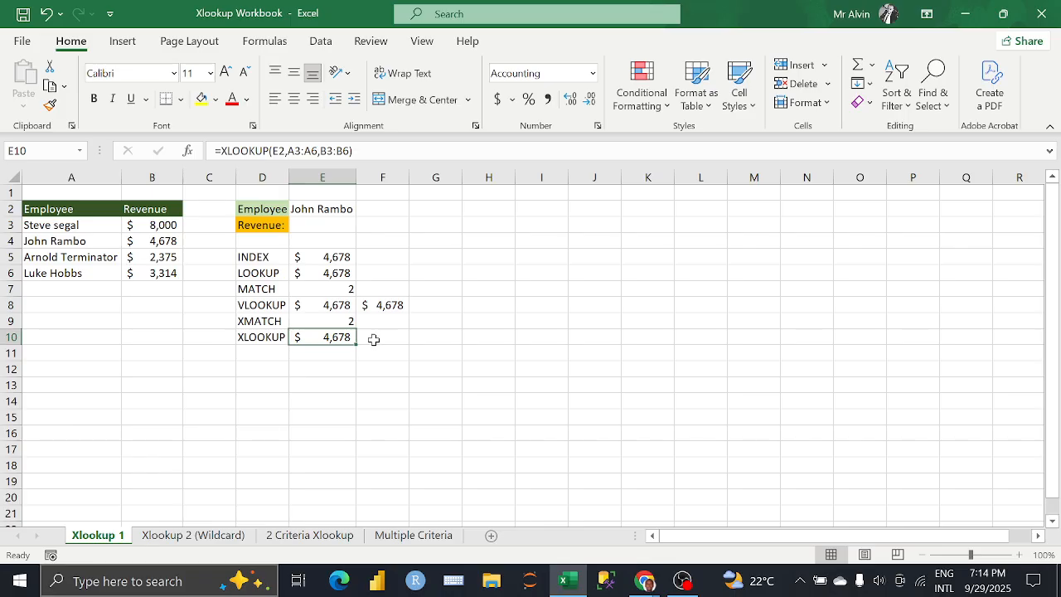
click(374, 339)
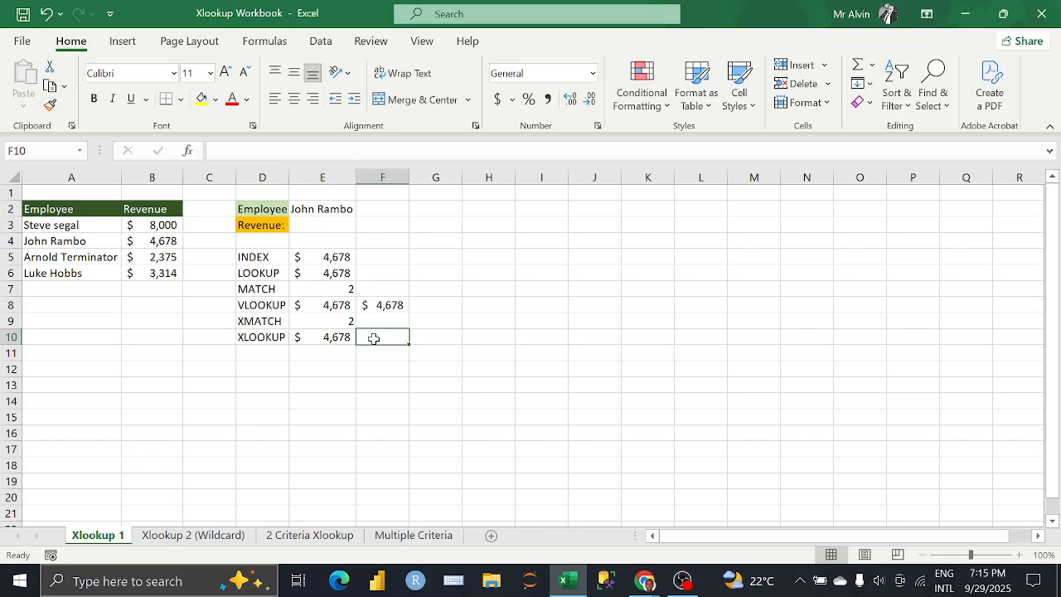
text(=x)
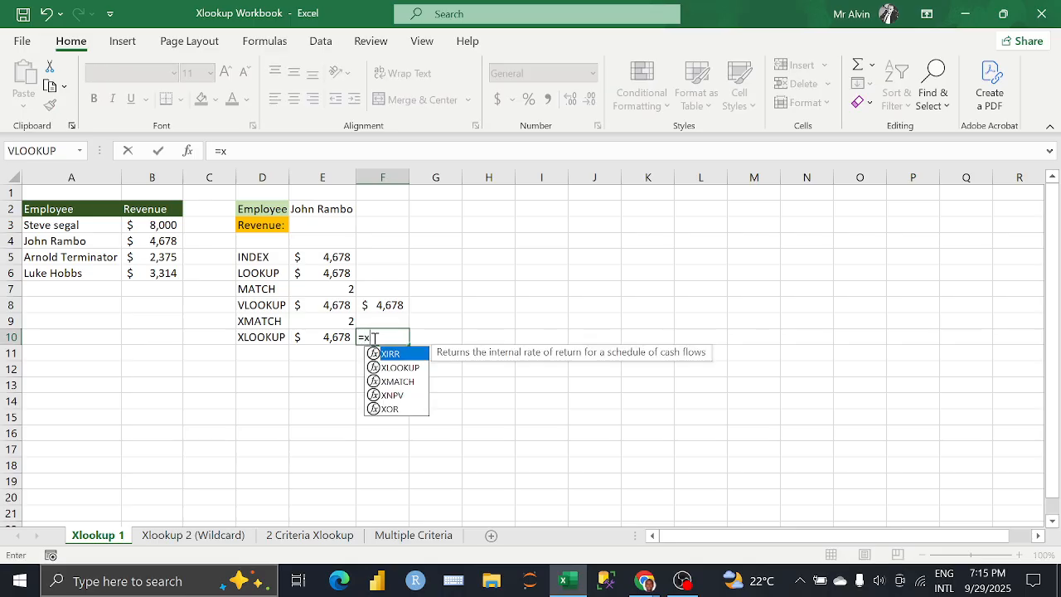
key(Down)
key(Tab)
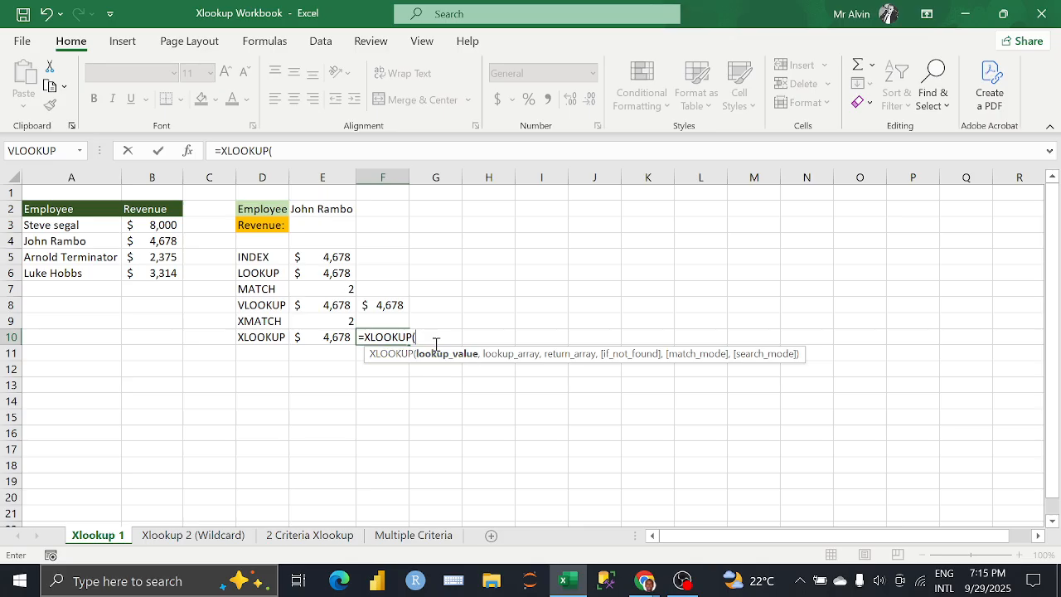
key(BackSpace)
key(BackSpace)
key(BackSpace)
key(BackSpace)
key(BackSpace)
key(BackSpace)
key(BackSpace)
key(BackSpace)
key(BackSpace)
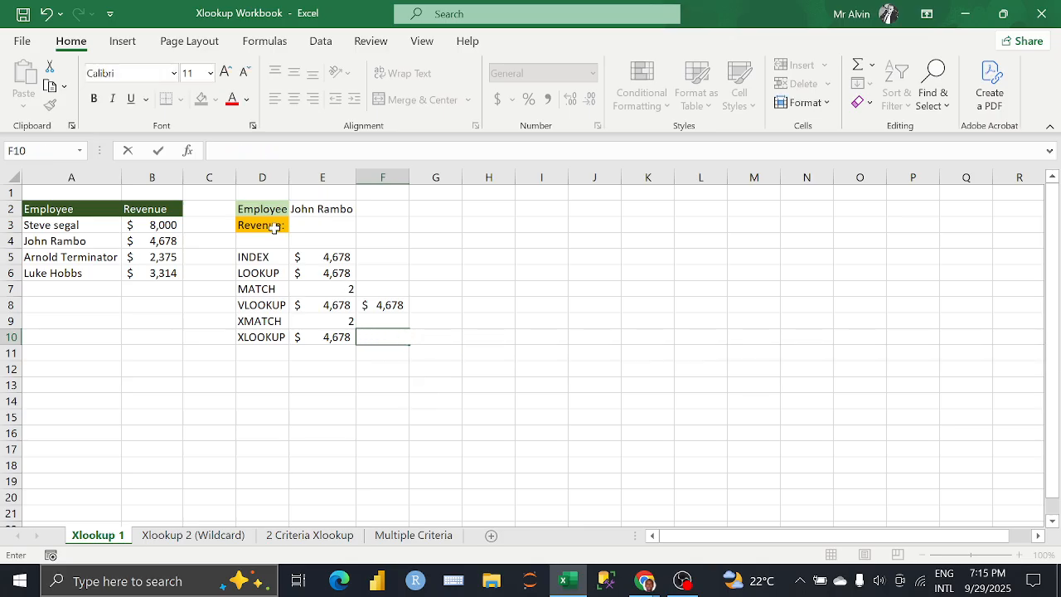
Step: Start an XLOOKUP formula in the Revenue cell E3 with E2 as the lookup value
click(302, 223)
text(=)
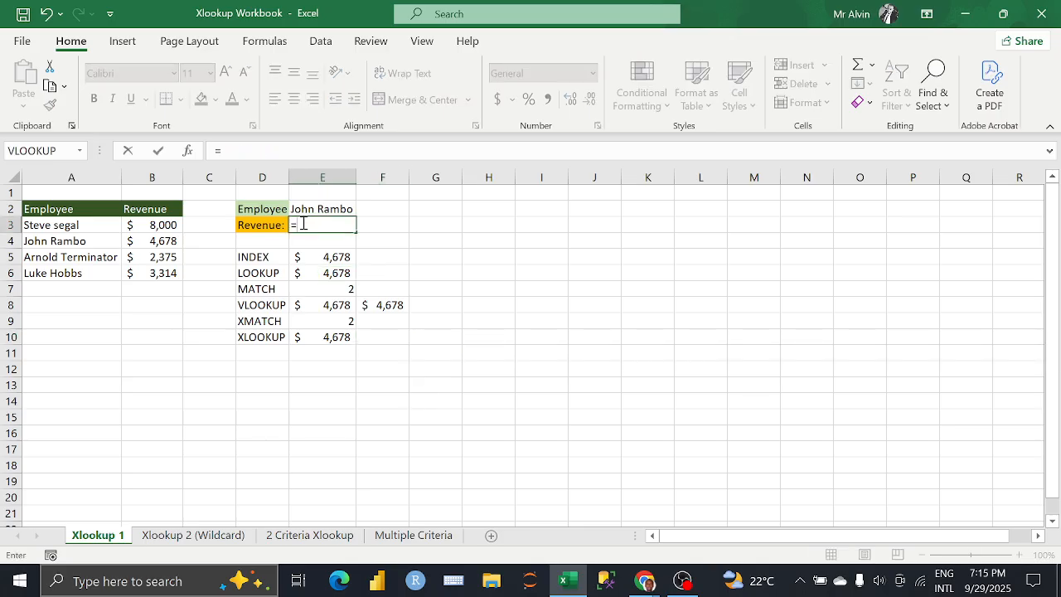
text(XL)
key(Tab)
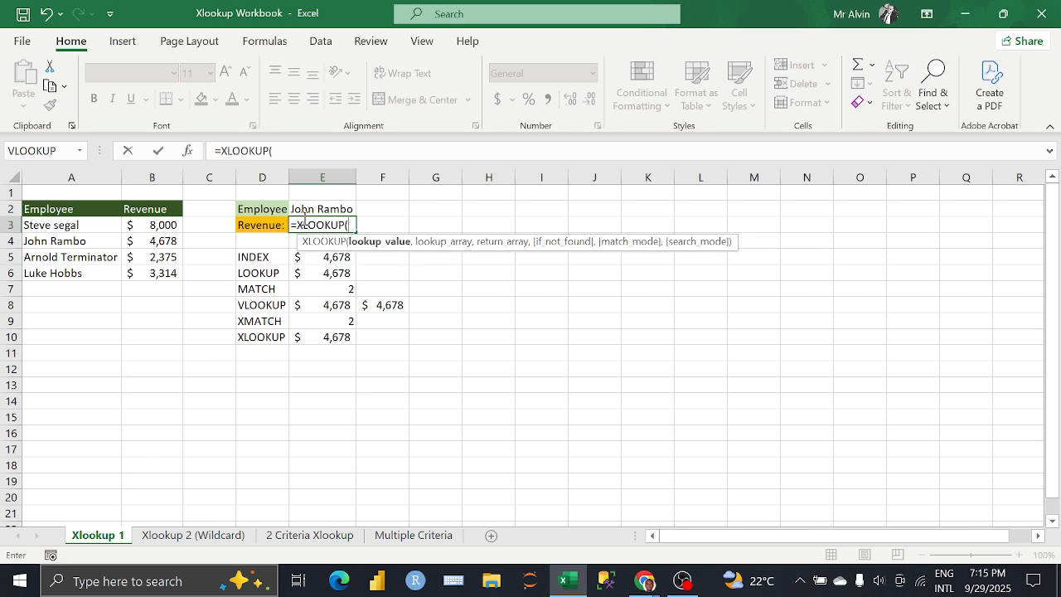
click(303, 208)
text(,)
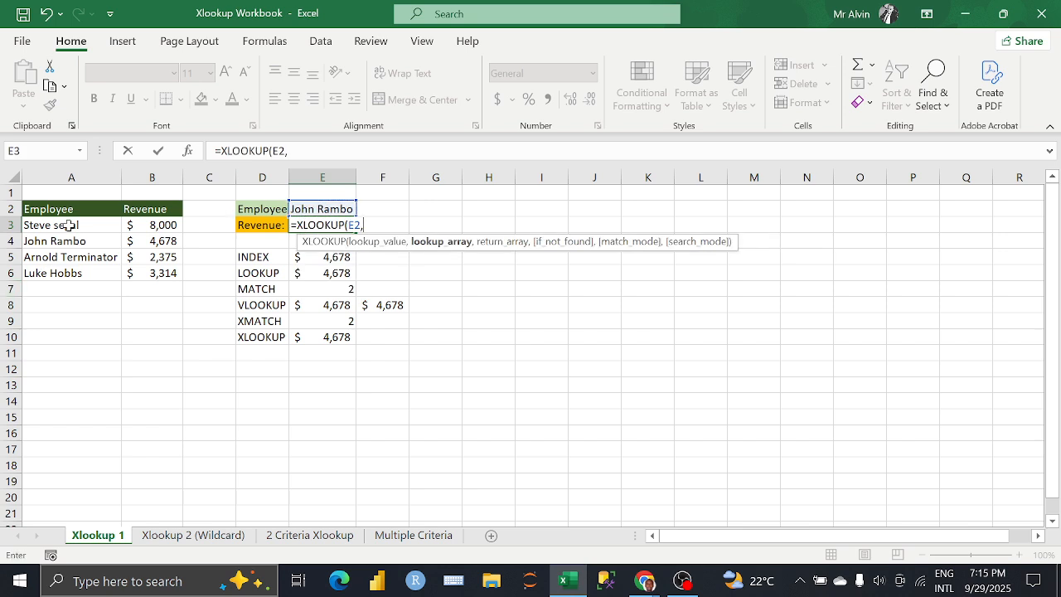
Step: Complete the XLOOKUP formula in E3 with A3:A6 as the lookup array and B3:B6 as the return array
drag(69, 225, 95, 274)
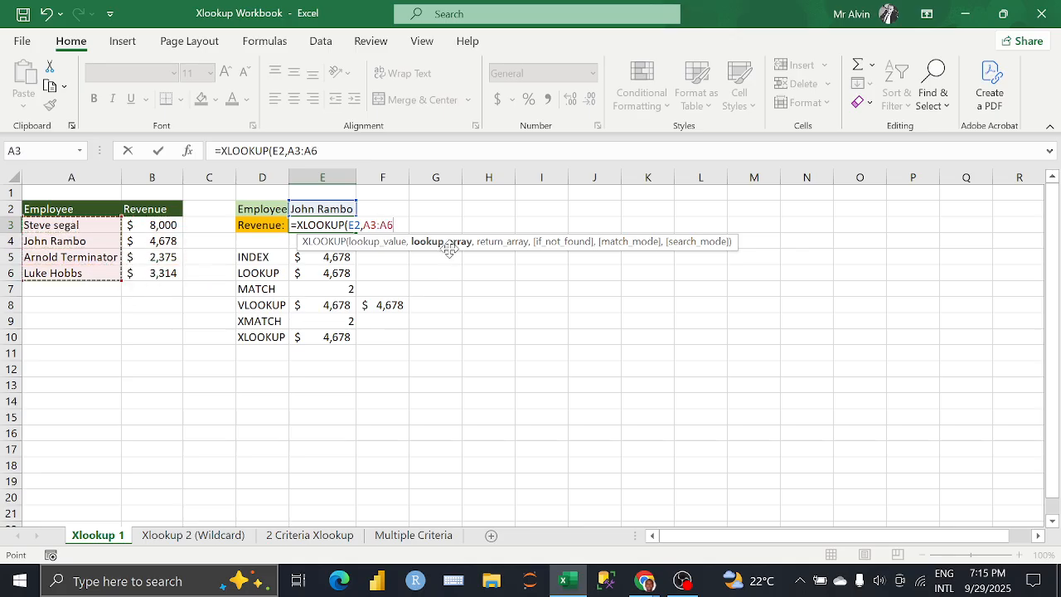
text(,)
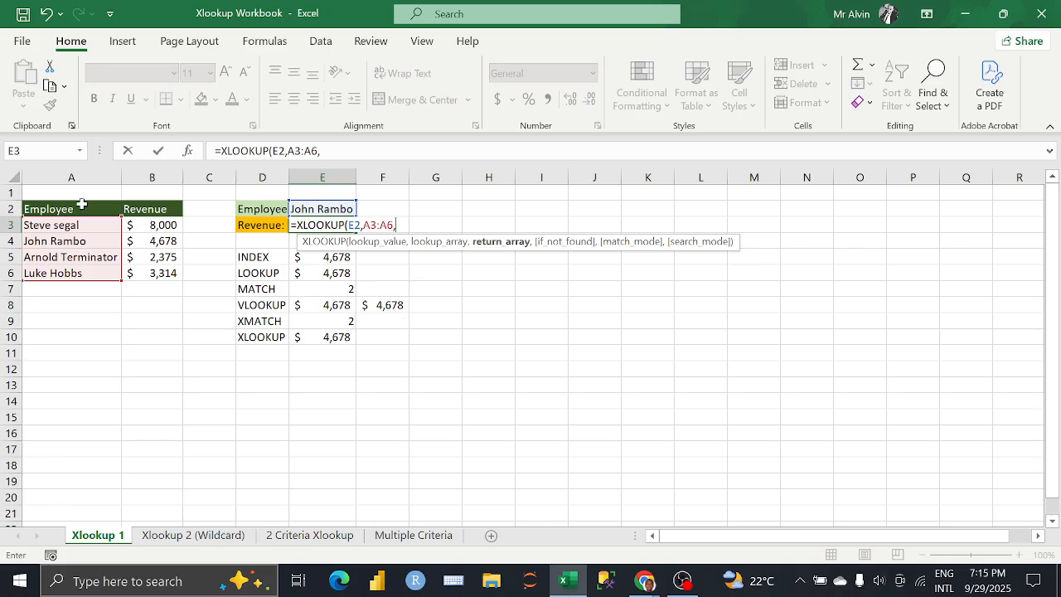
drag(156, 225, 156, 273)
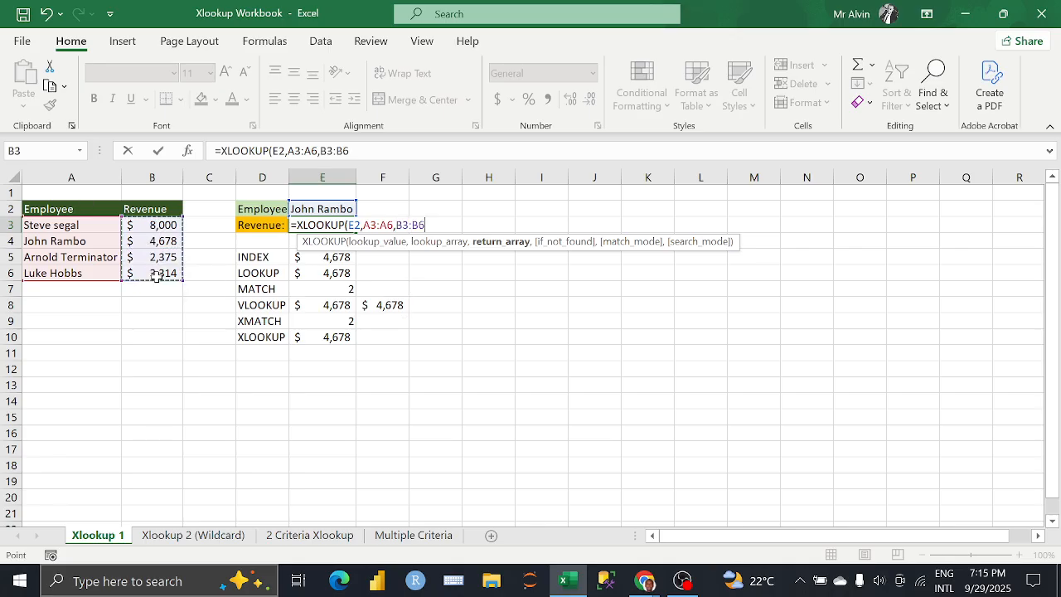
text(,)
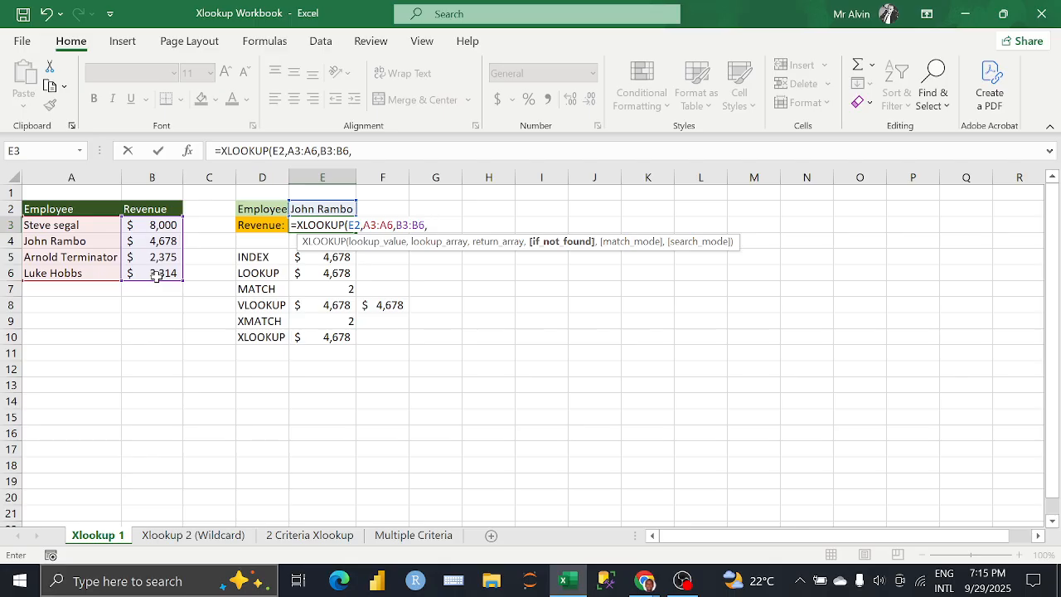
key(BackSpace)
text())
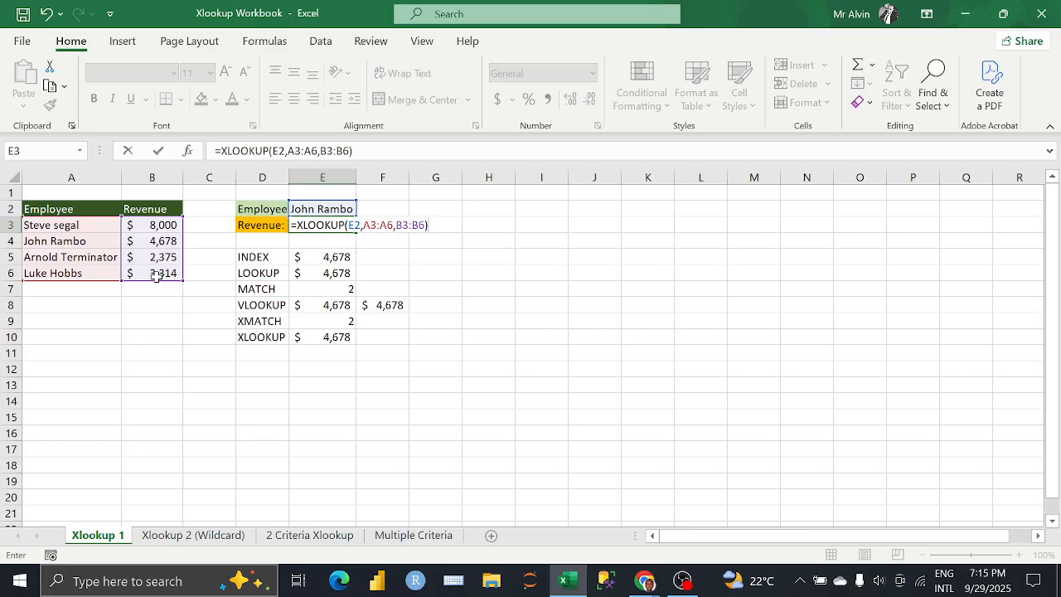
key(Return)
Step: Enter the sample error texts N/A! in cell I7 and DIV/0! in cell I8
click(303, 308)
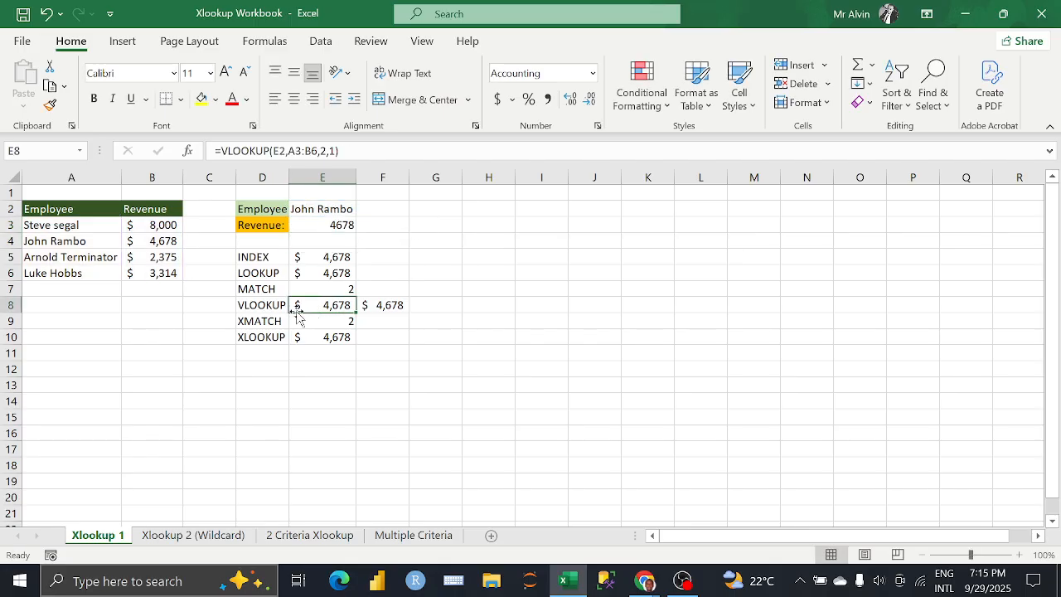
click(443, 304)
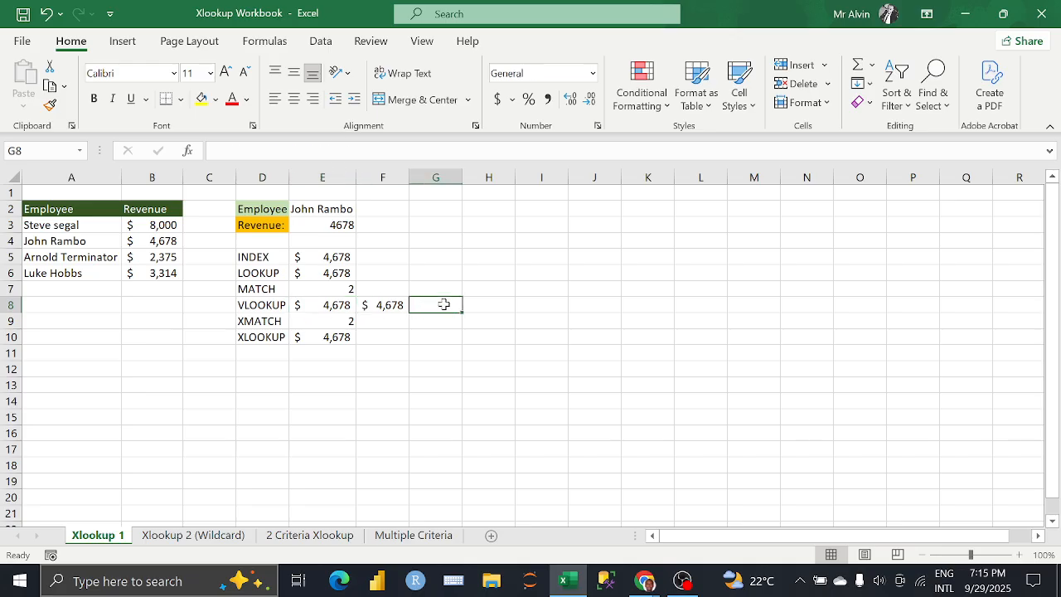
click(527, 286)
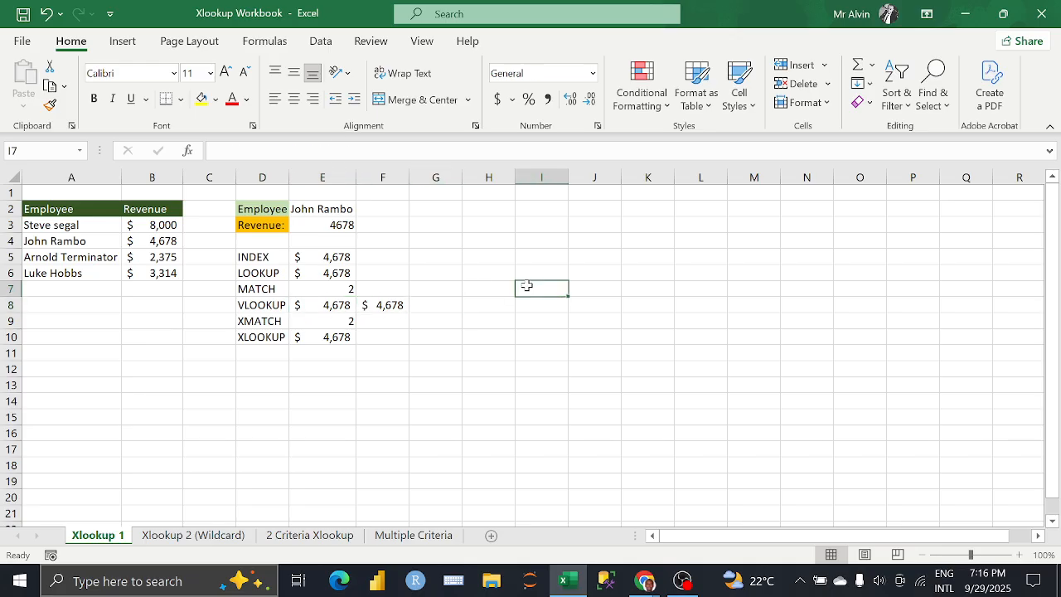
text(N/A!)
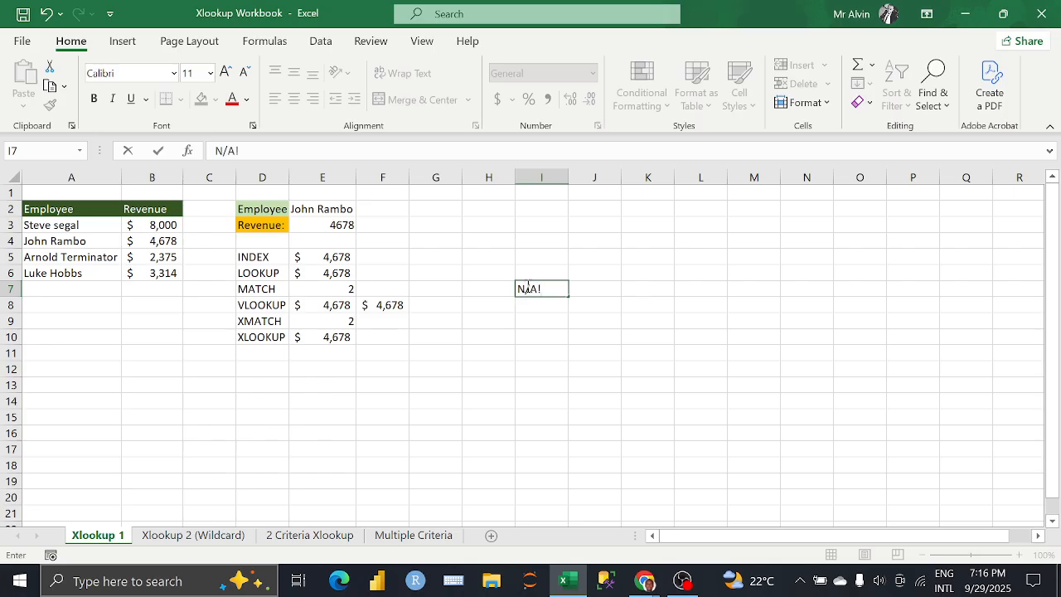
key(Return)
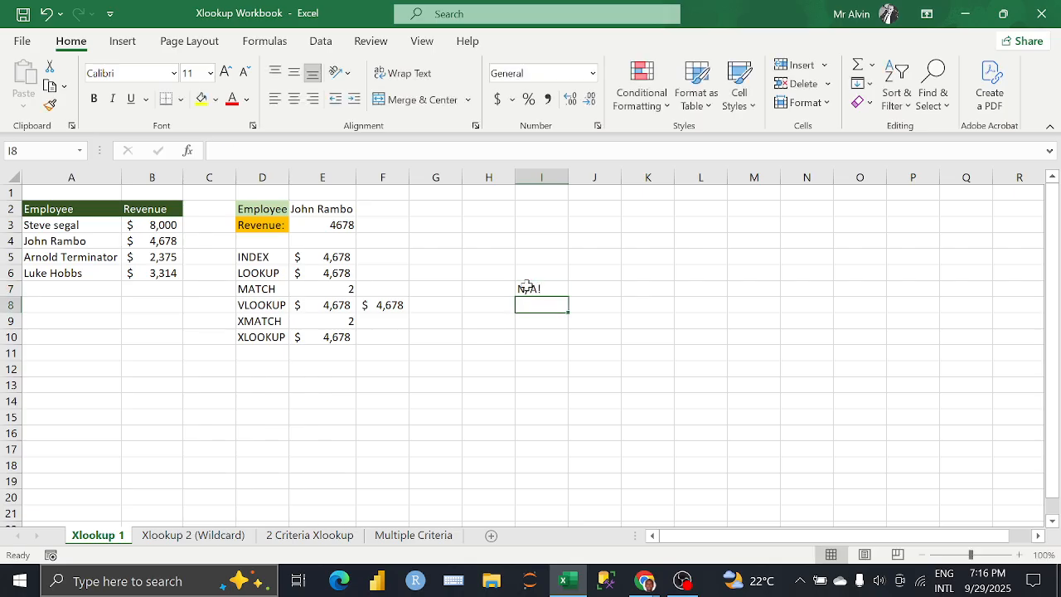
text(DIV)
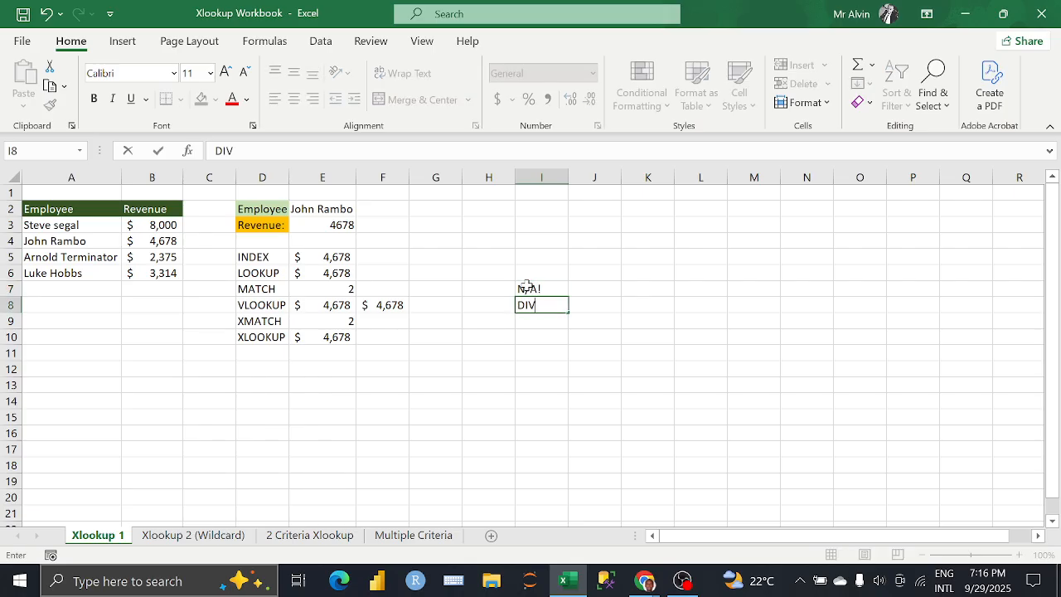
text(/0!)
key(Return)
Step: Wrap the VLOOKUP formula in E8 in an IFERROR function that returns 0 on error
click(330, 307)
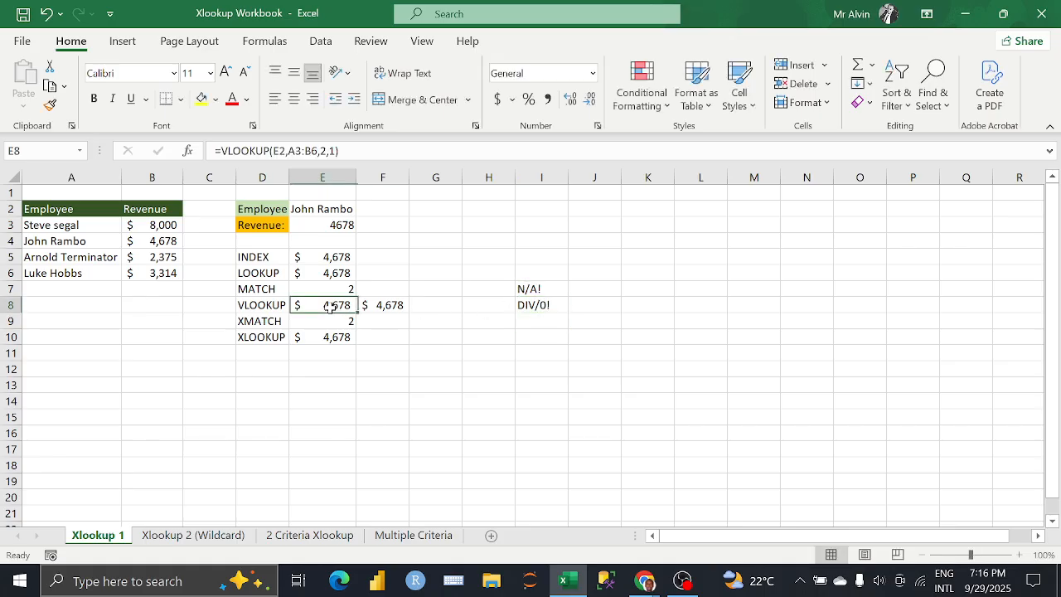
click(224, 156)
text(IFERROR)
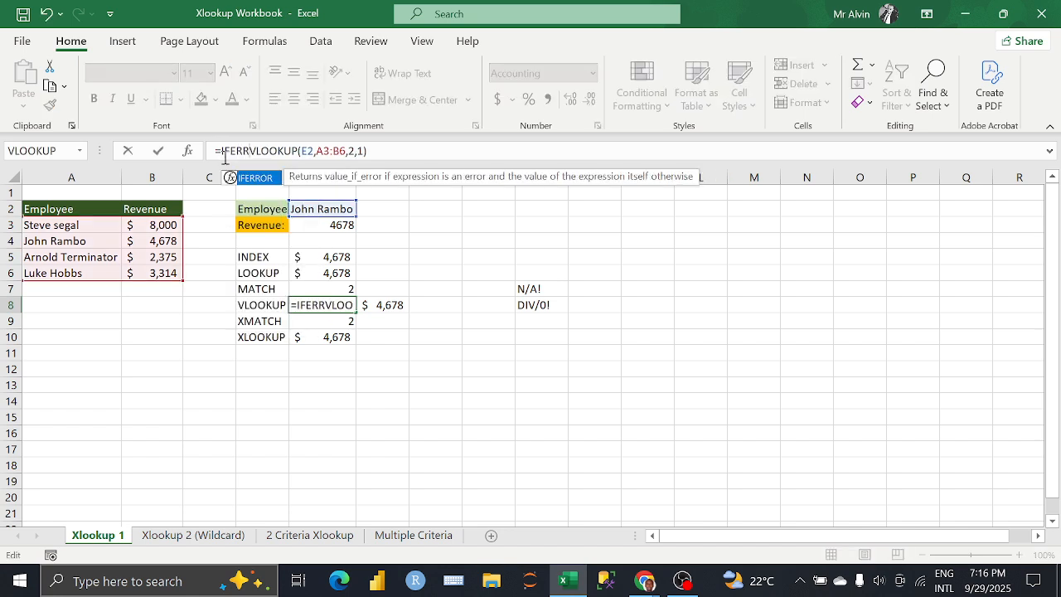
text(()
key(BackSpace)
key(Tab)
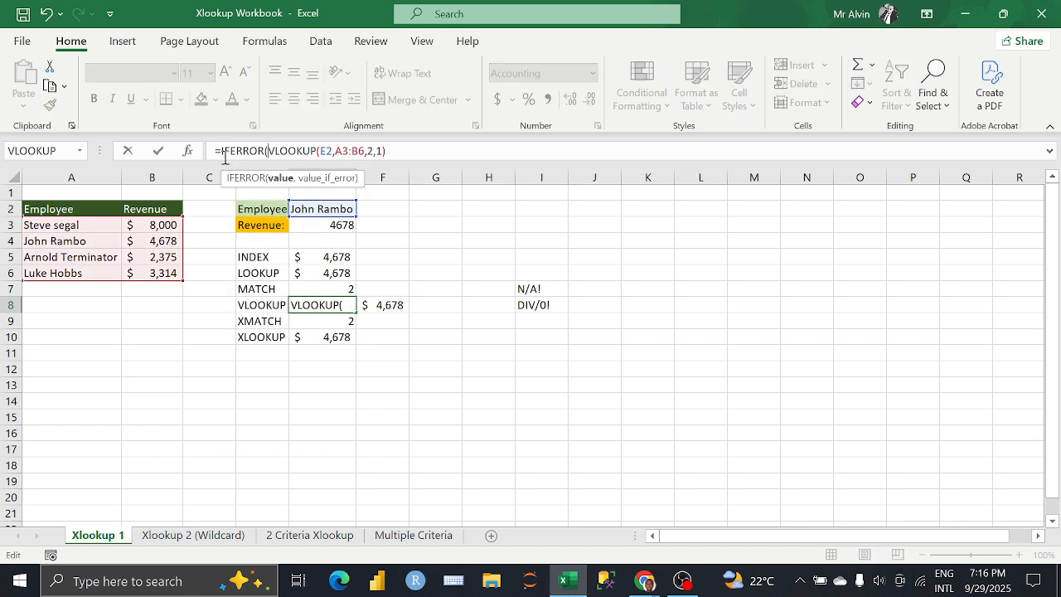
click(387, 152)
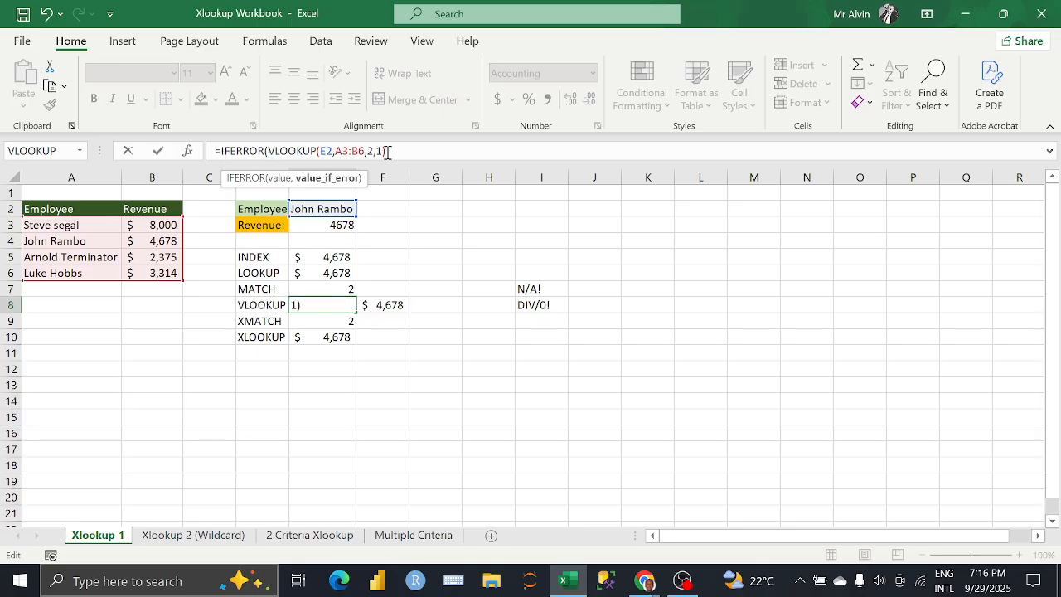
text(,0))
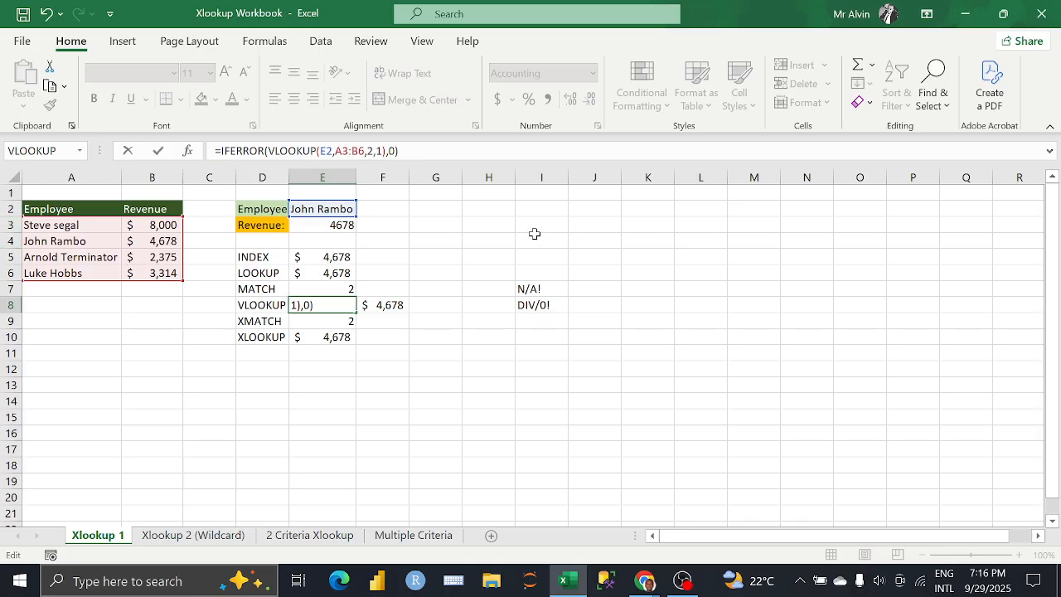
key(Return)
click(391, 304)
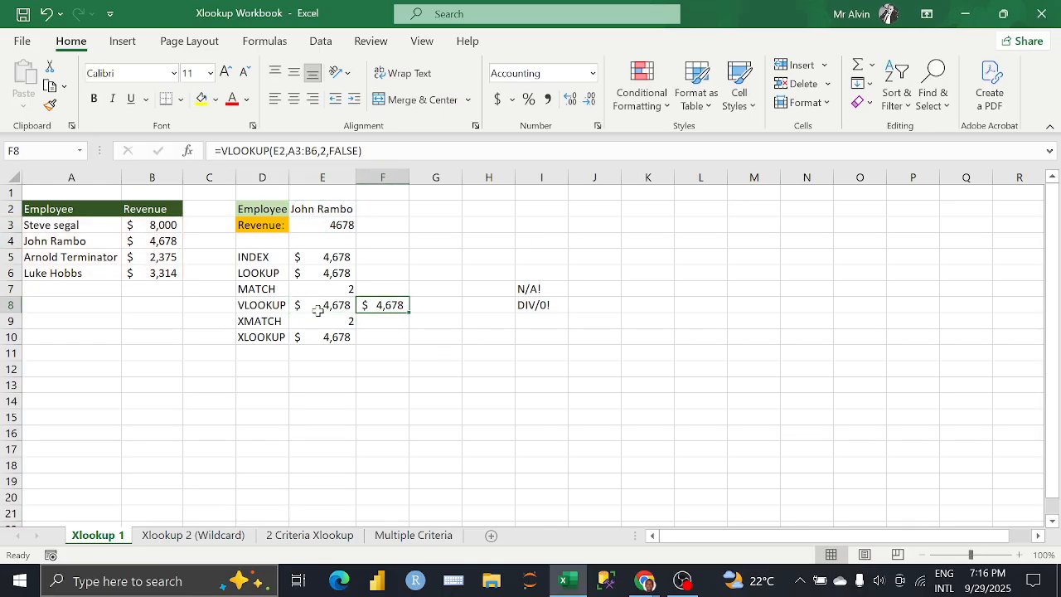
click(340, 306)
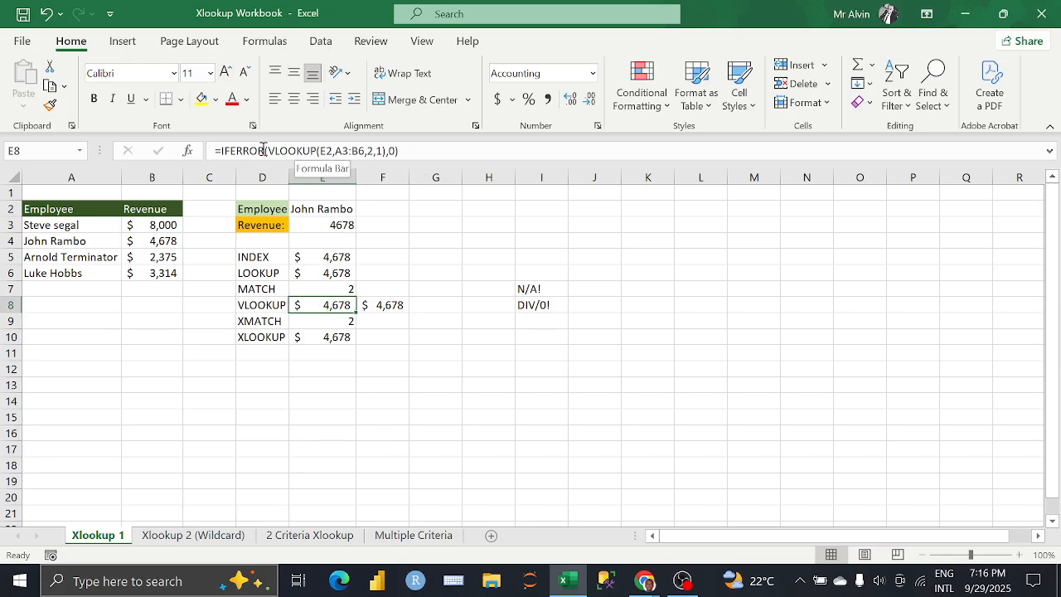
Step: Add "Not Found" as the if_not_found argument of the XLOOKUP formula in E3
click(333, 225)
click(358, 152)
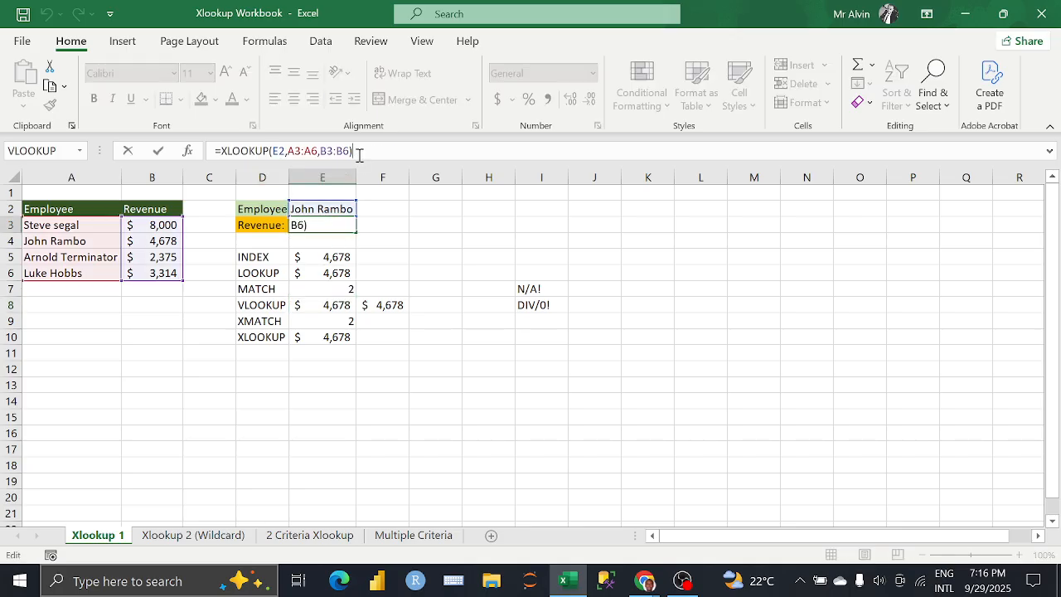
key(BackSpace)
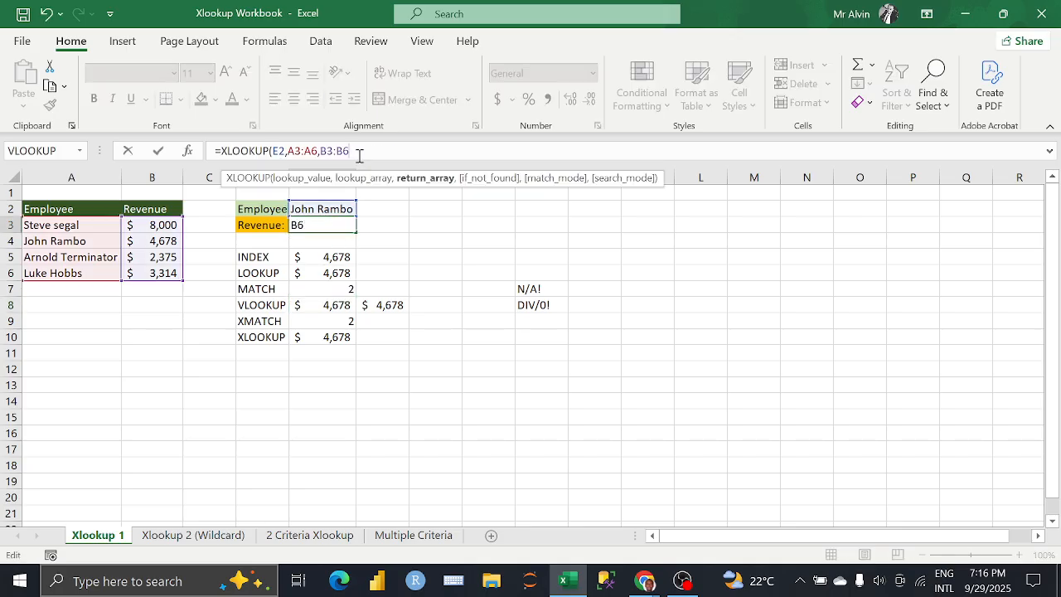
text(,)
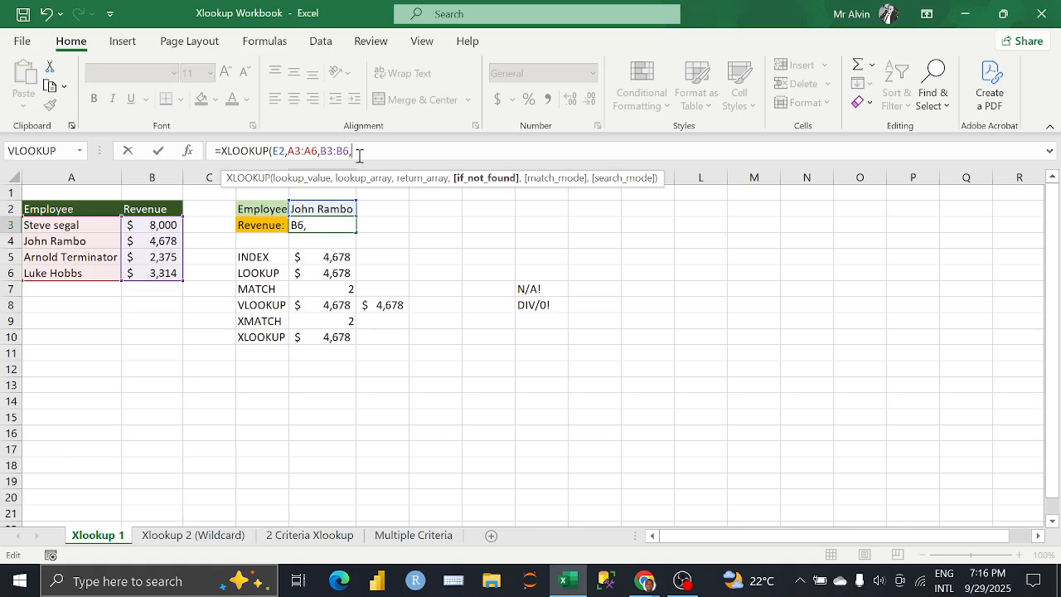
text("")
text(N)
text(ot Fou)
text(nd)
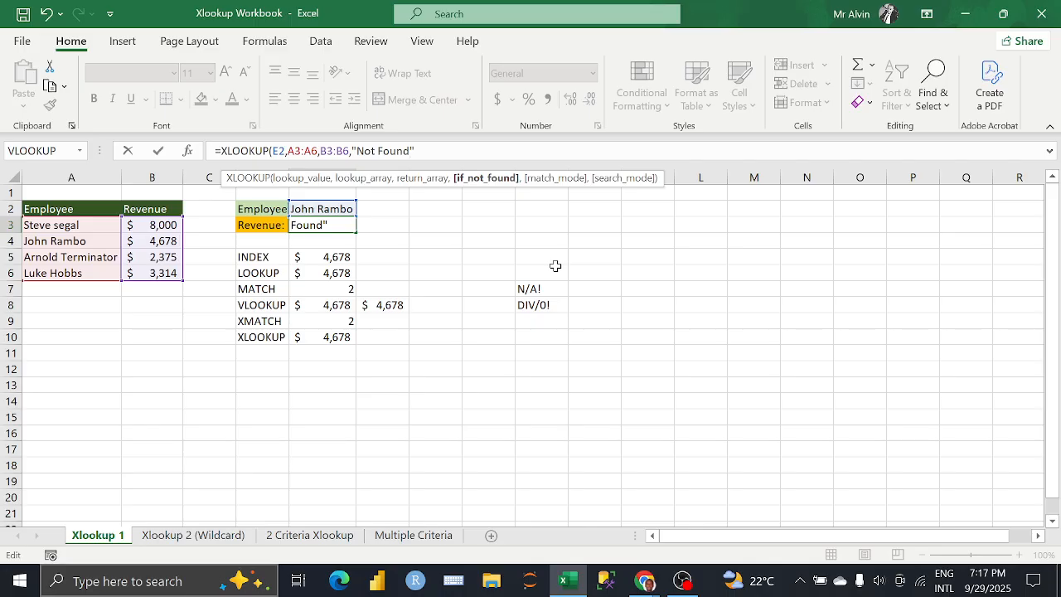
text(,)
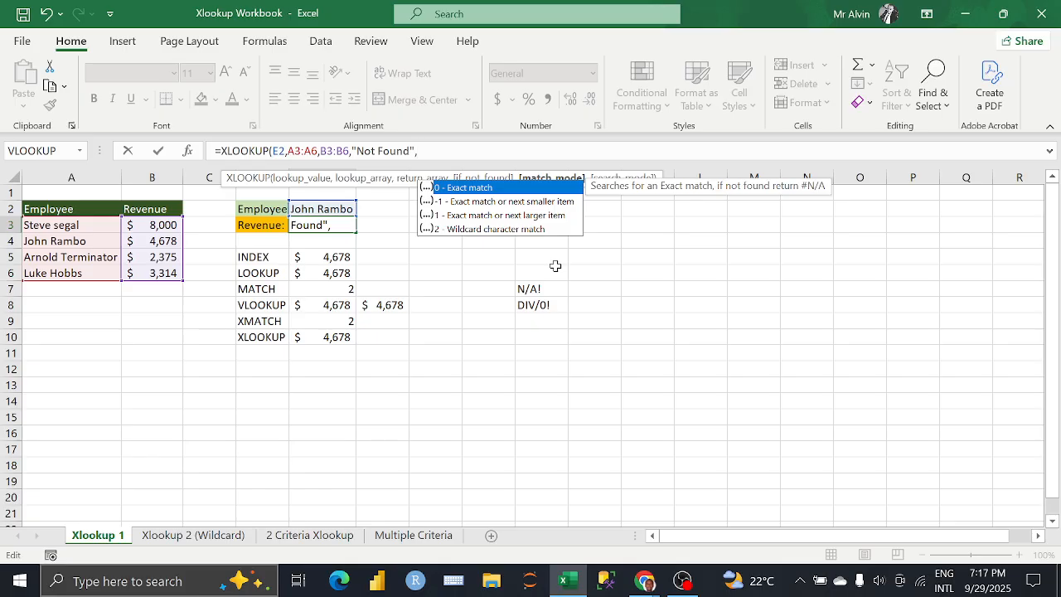
key(Down)
key(Down)
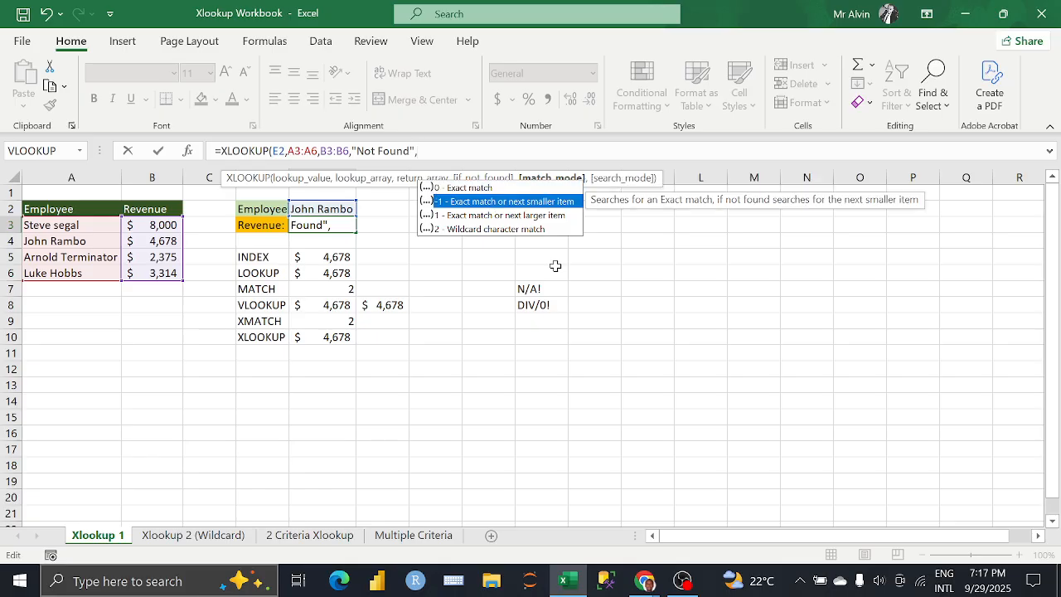
key(Tab)
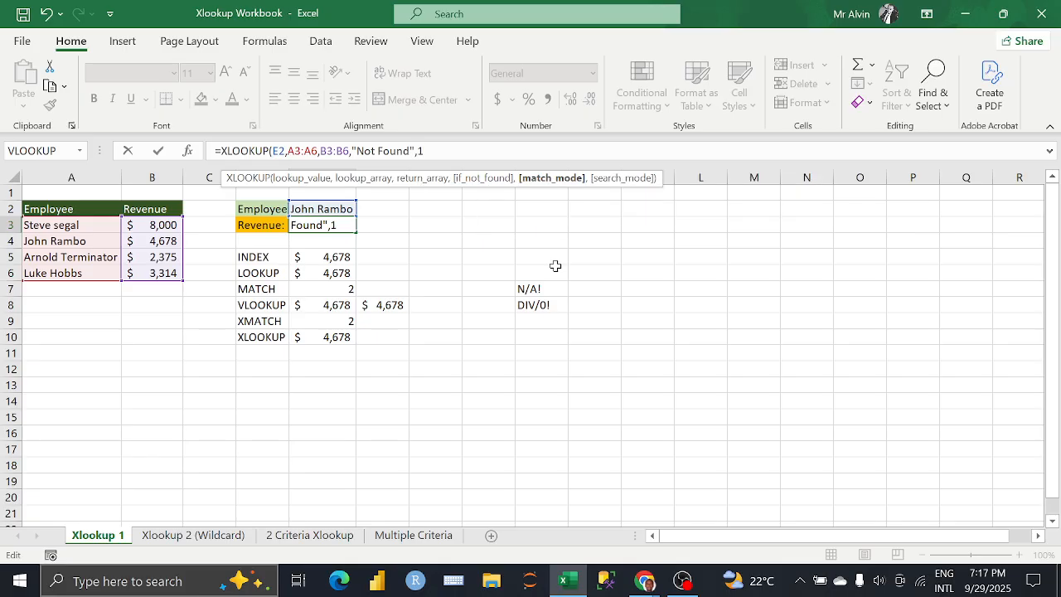
key(BackSpace)
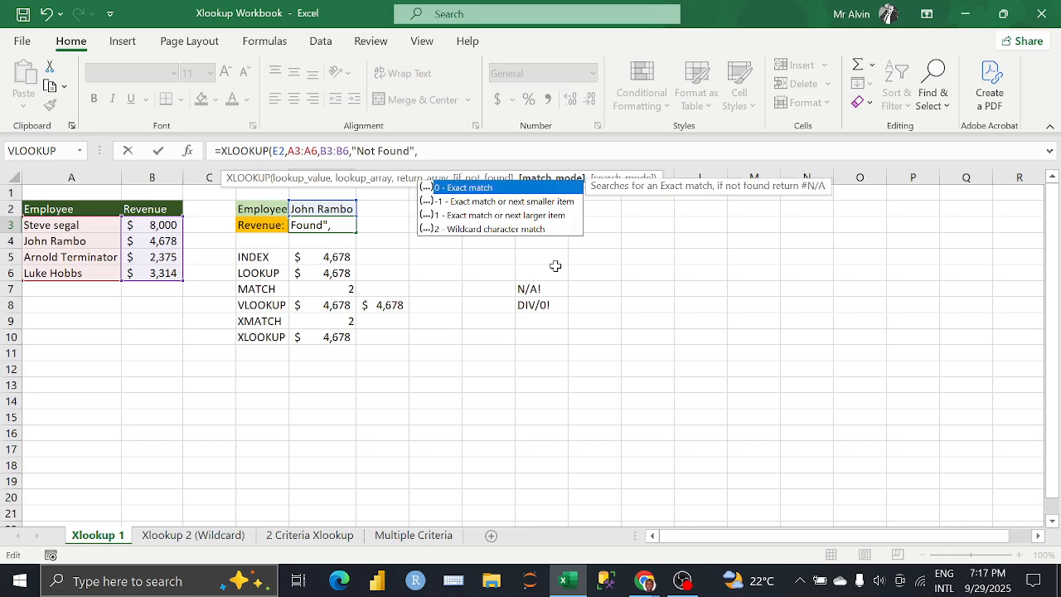
Step: Finish the XLOOKUP formula in E3 with match mode -1 (exact match or next smaller item) and search mode -1 (last-to-first)
key(Down)
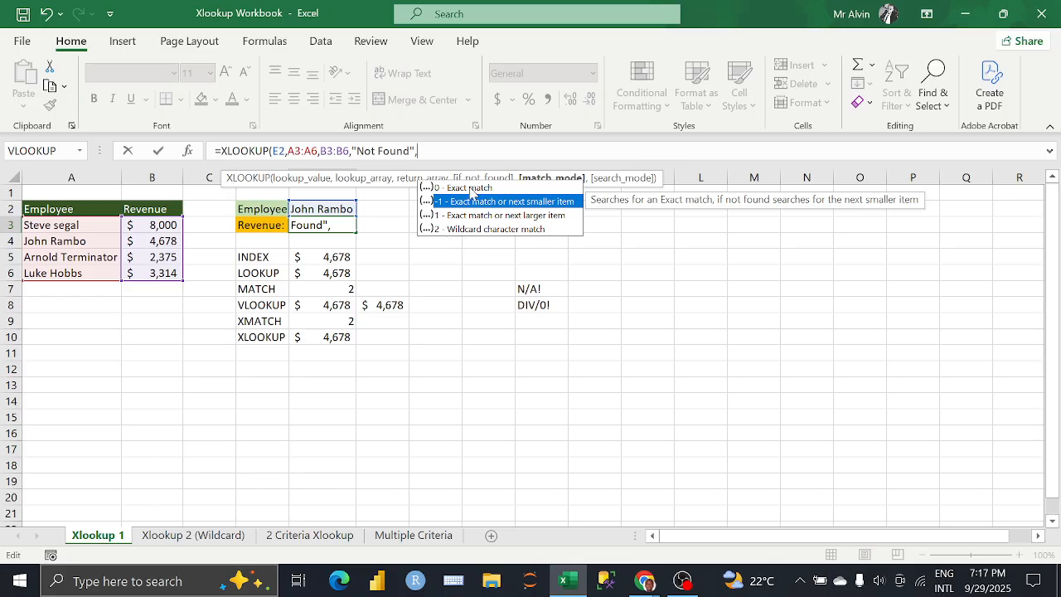
key(Tab)
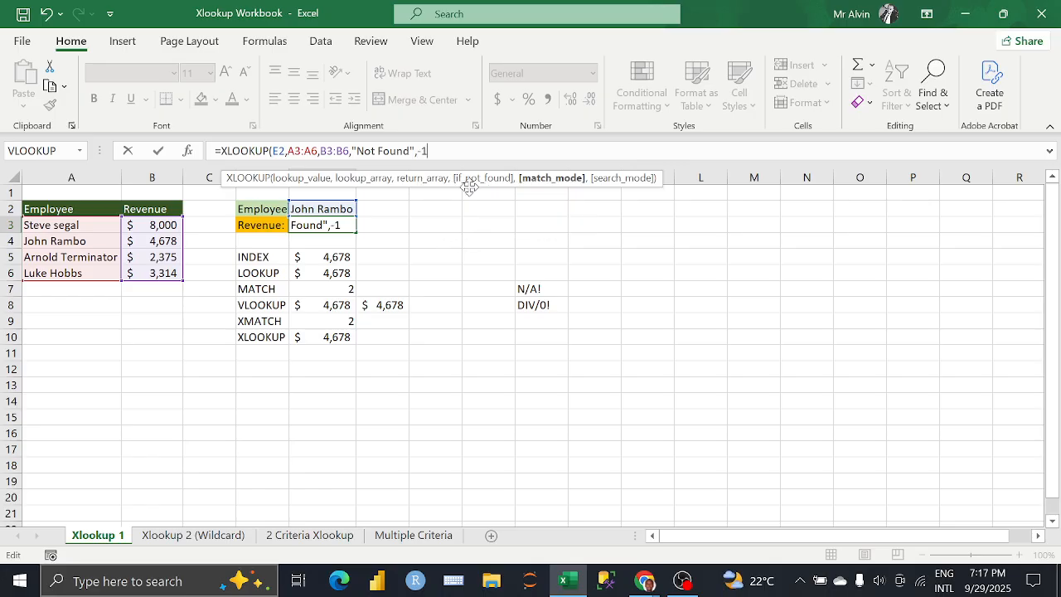
text(,)
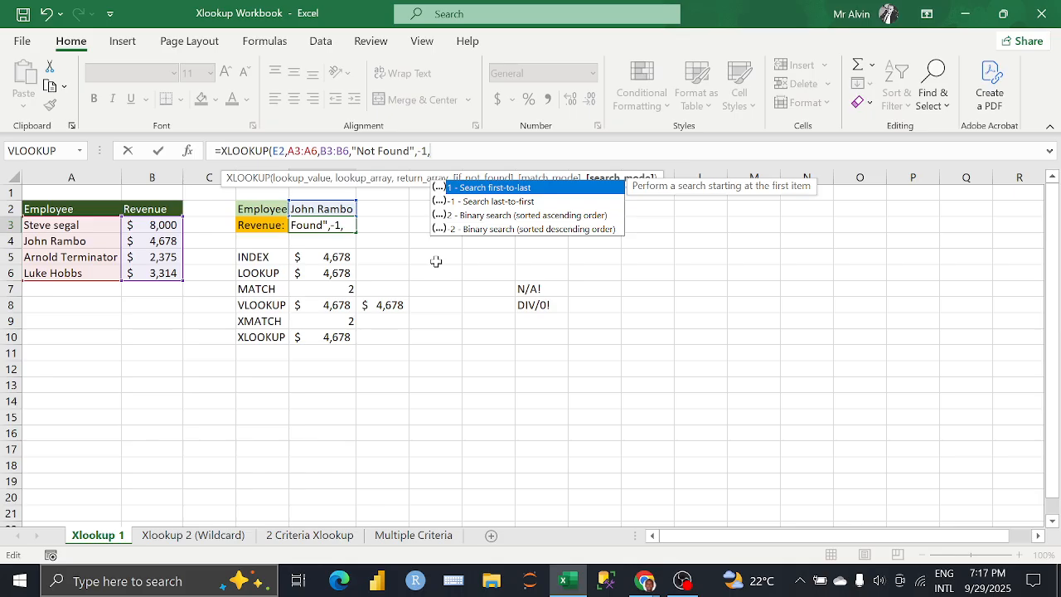
key(Down)
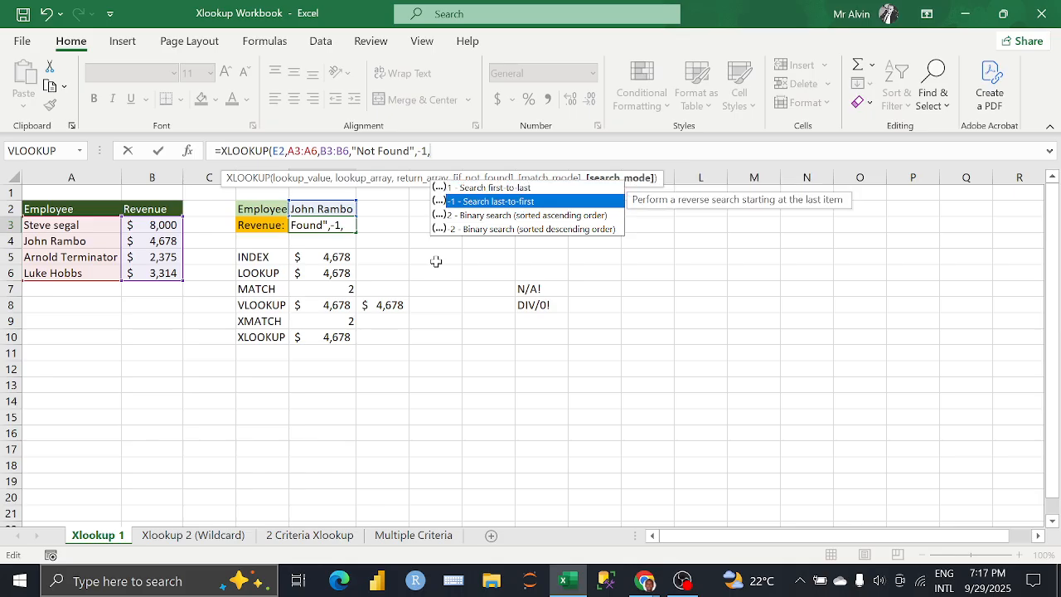
key(Tab)
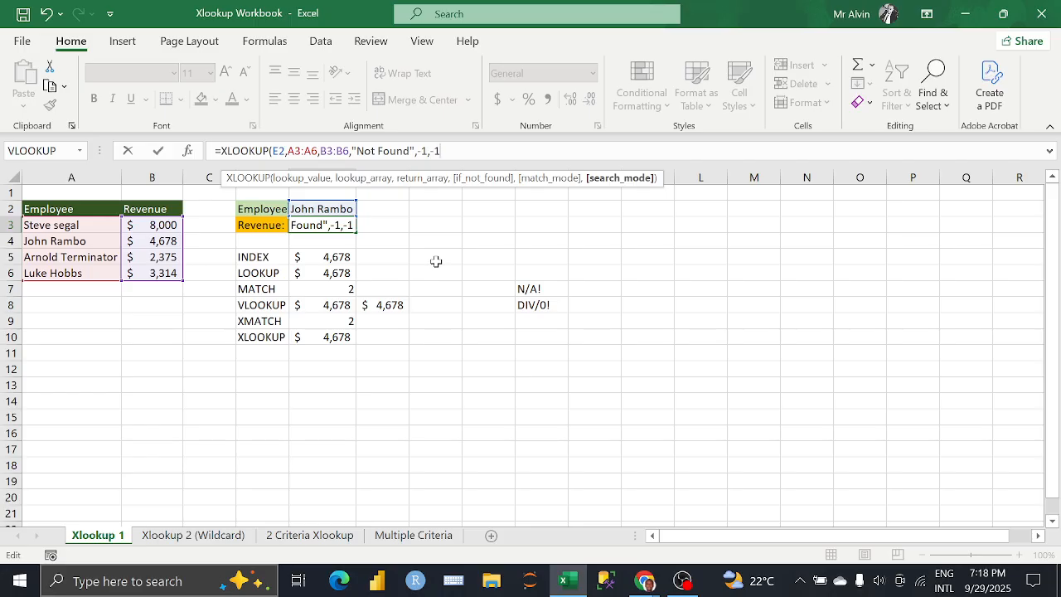
text())
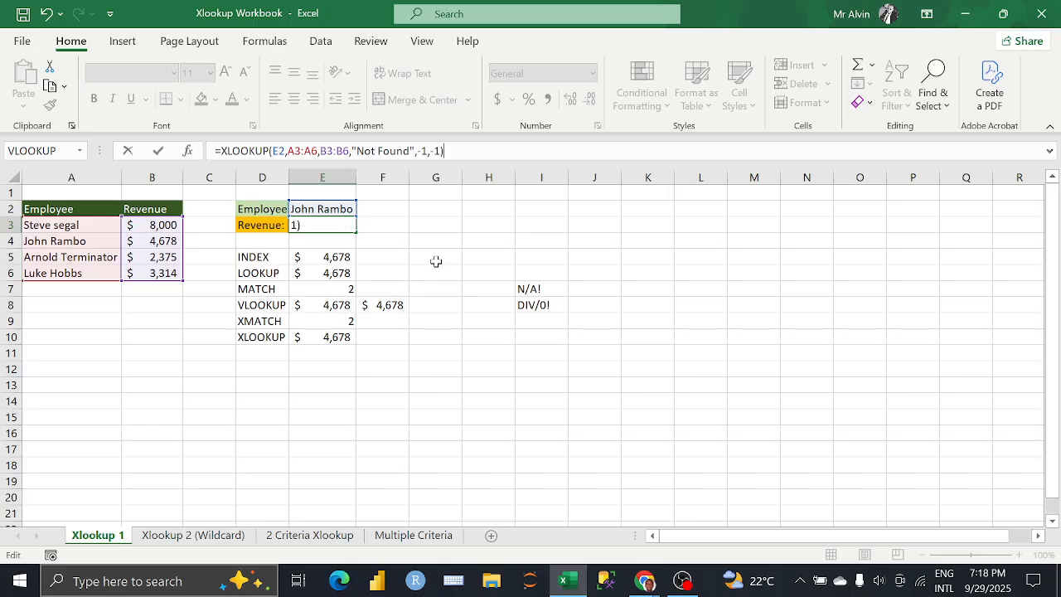
key(Return)
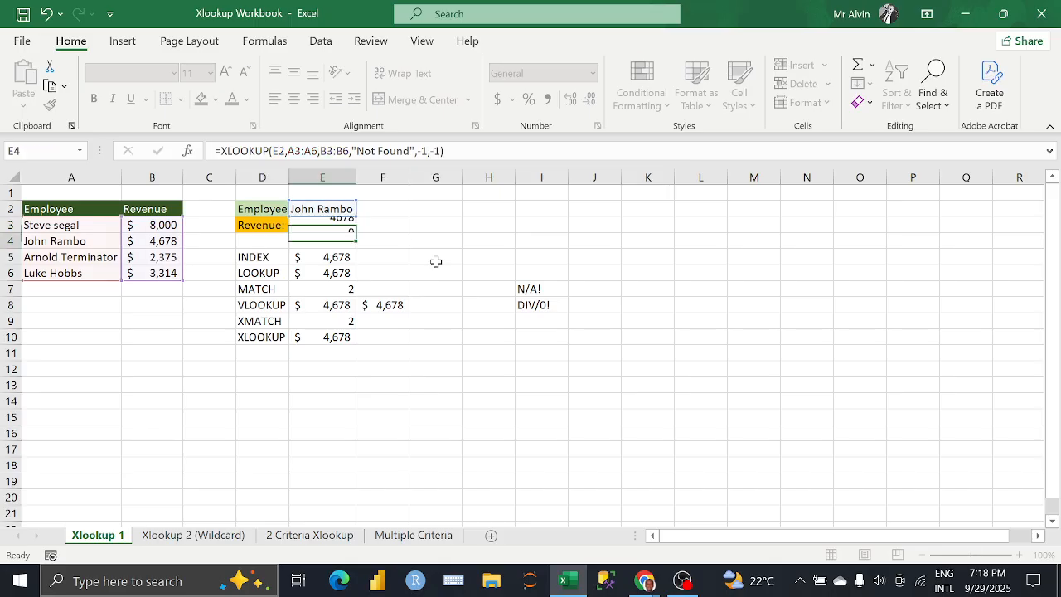
Step: Copy the accounting number format from the INDEX result in E5 to the Revenue cell E3
click(325, 259)
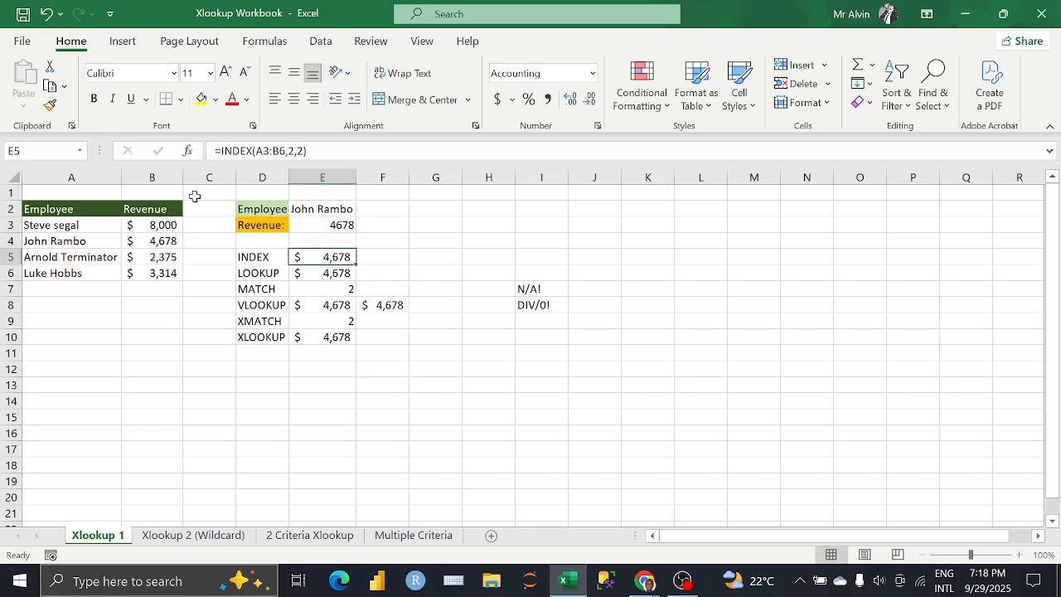
click(50, 104)
click(323, 227)
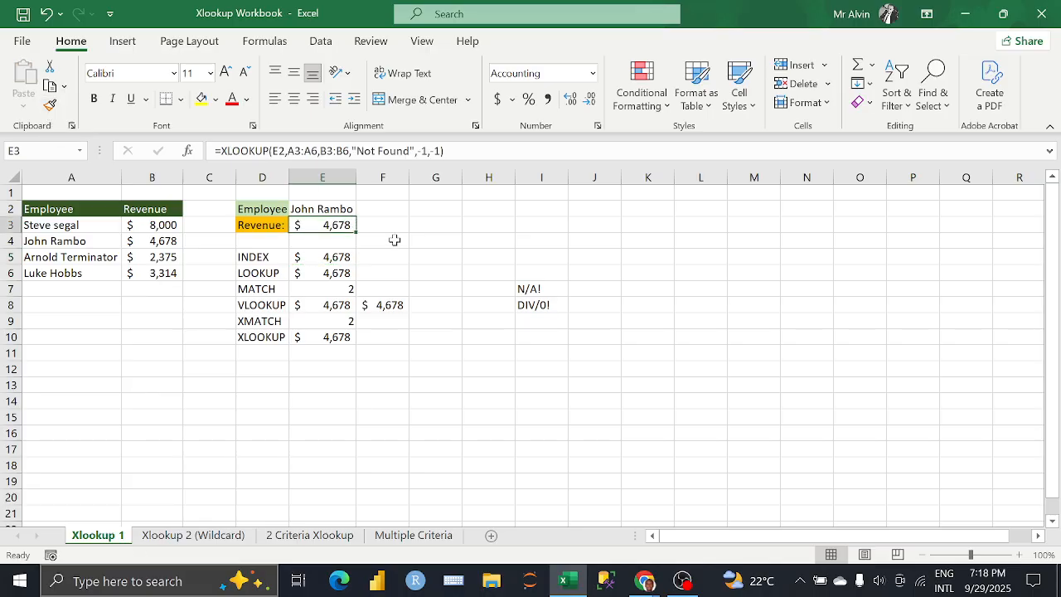
click(395, 240)
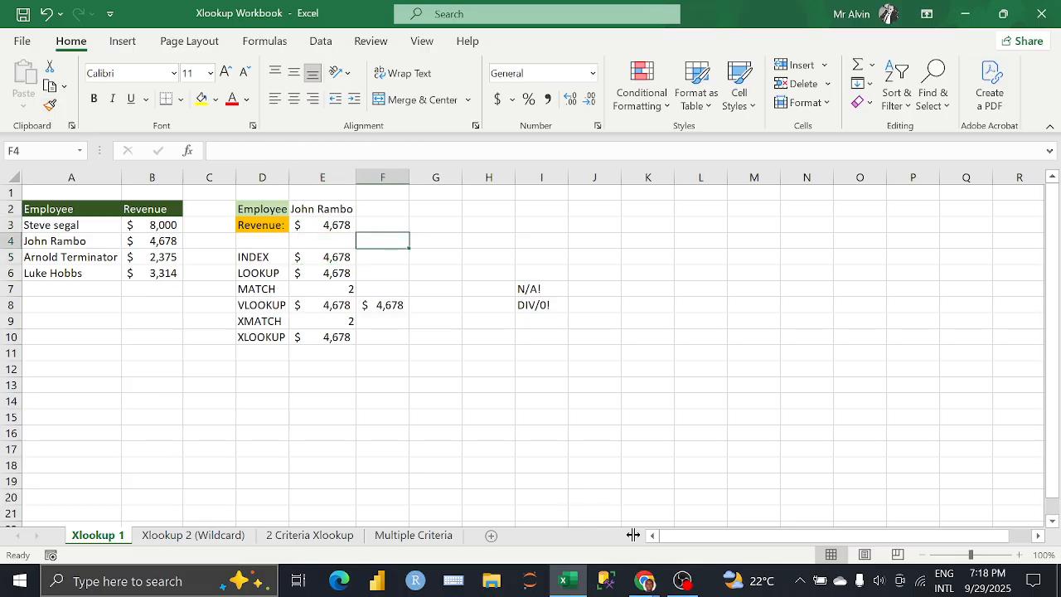
click(645, 580)
click(608, 533)
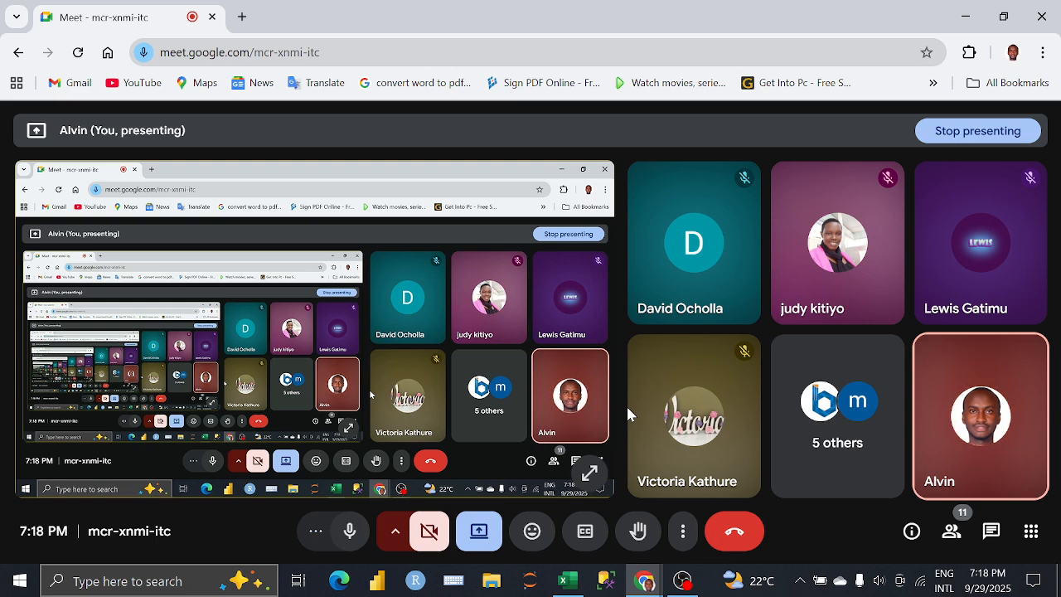
click(576, 584)
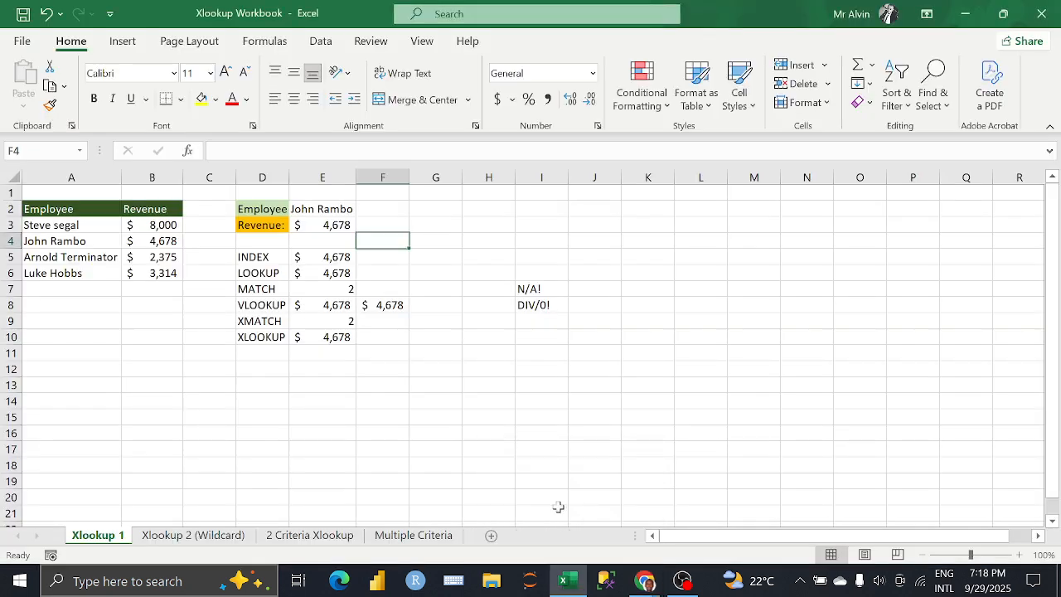
Step: Review the formulas behind the INDEX, XMATCH, XLOOKUP and both VLOOKUP results on the Xlookup 1 sheet
click(515, 290)
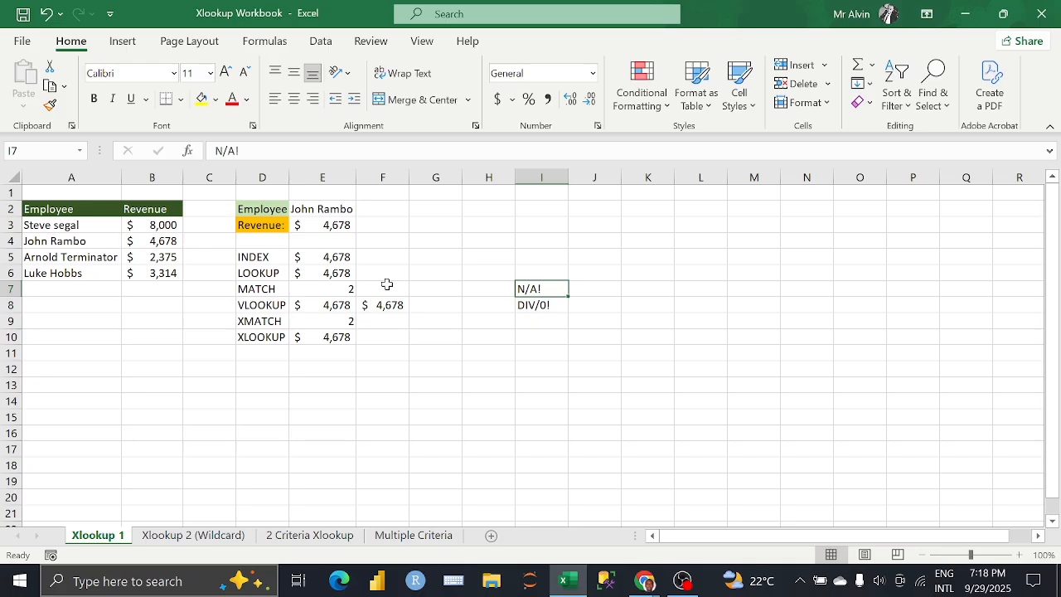
click(309, 262)
click(277, 257)
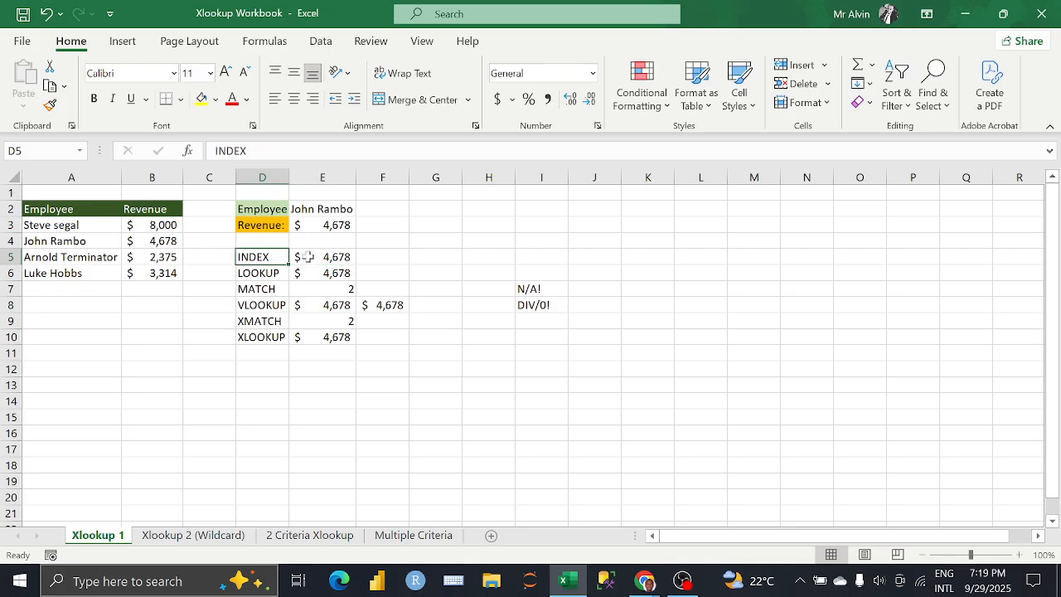
click(303, 256)
click(305, 324)
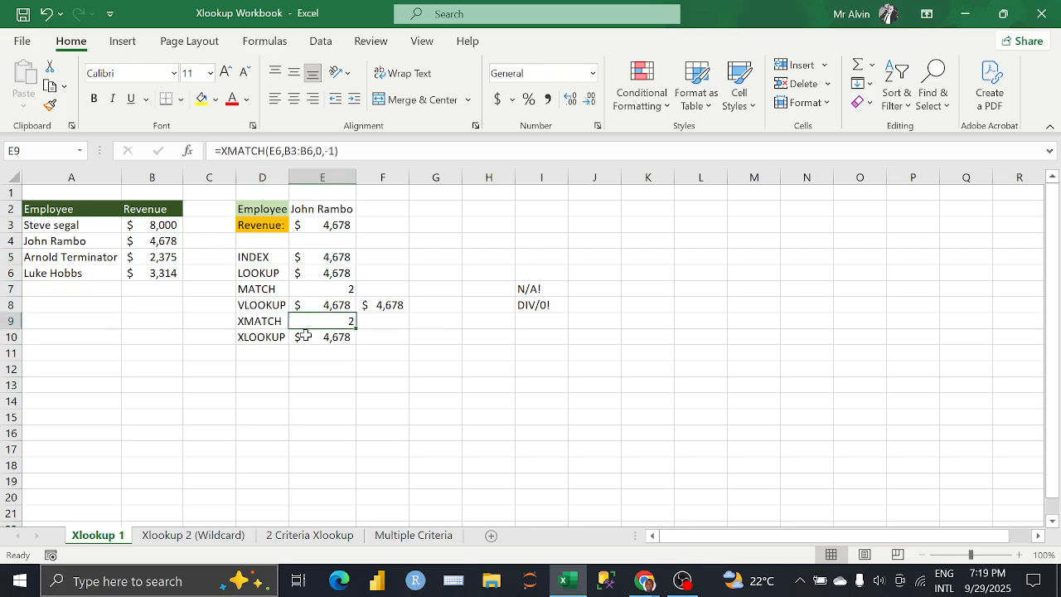
click(331, 337)
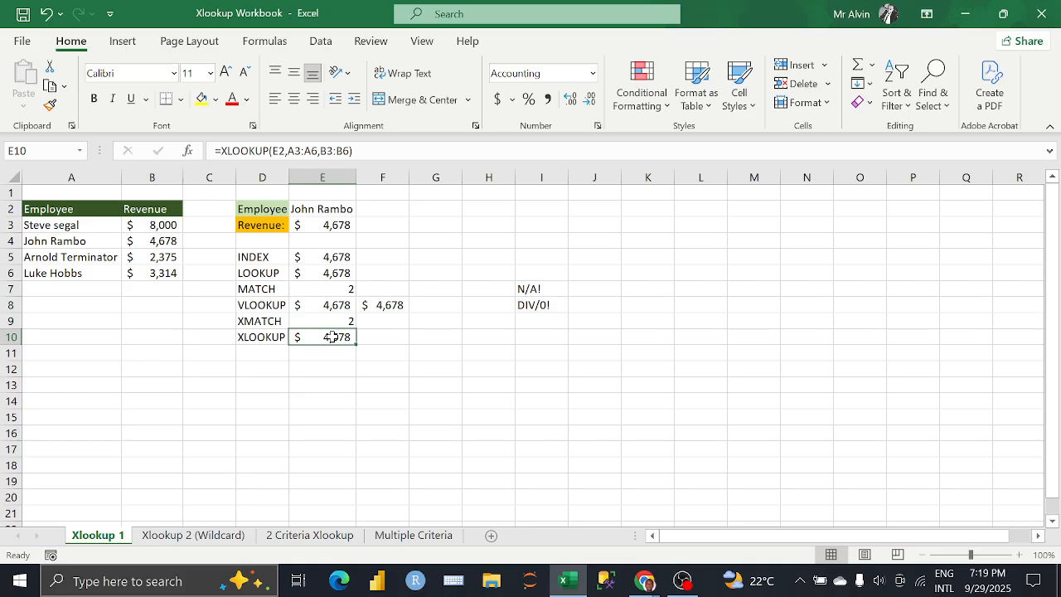
click(329, 306)
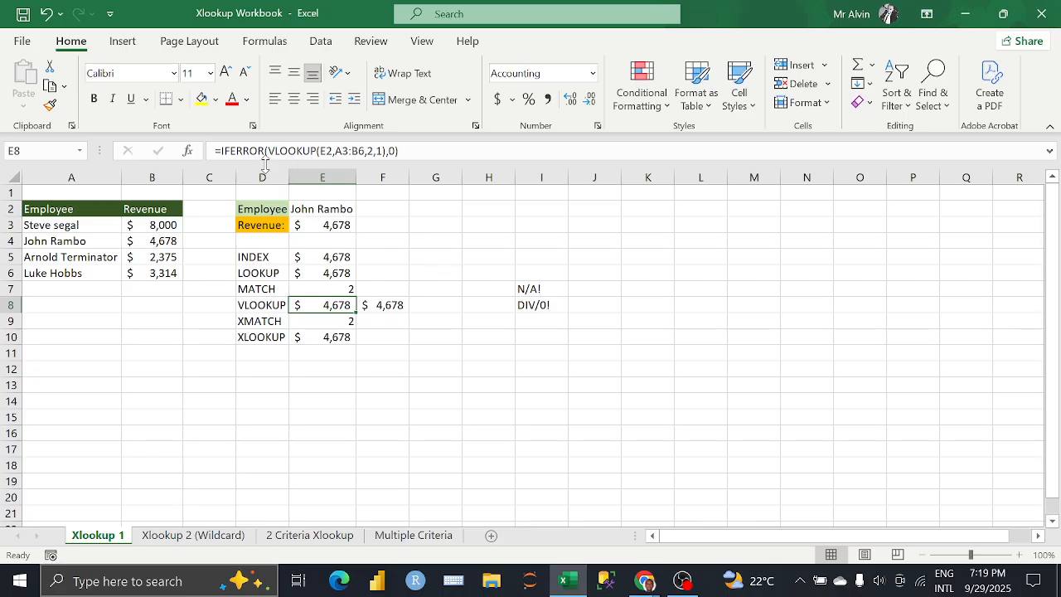
click(396, 151)
click(396, 151)
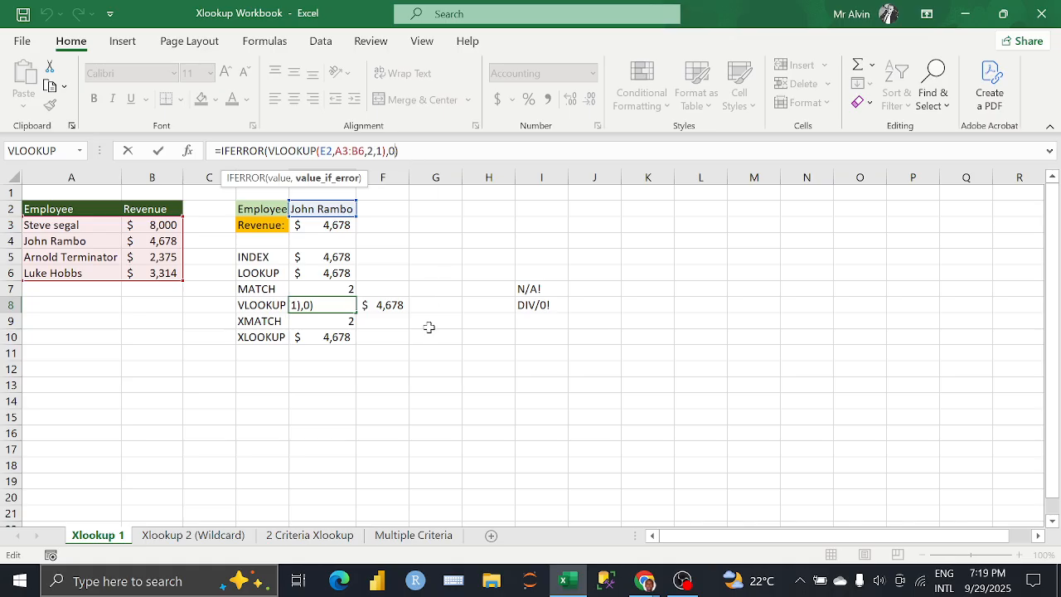
click(415, 298)
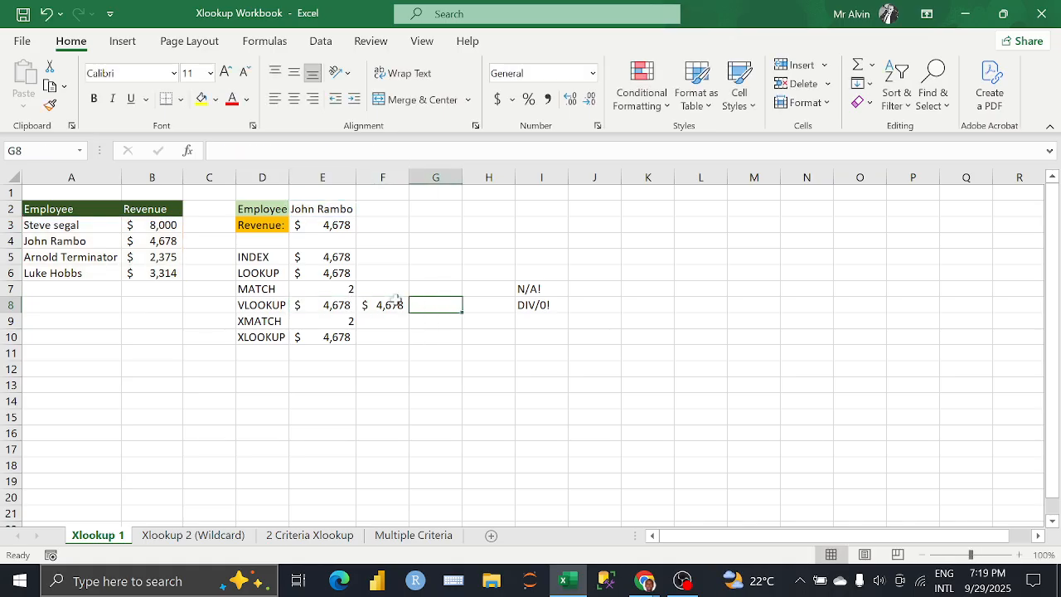
click(346, 305)
click(368, 305)
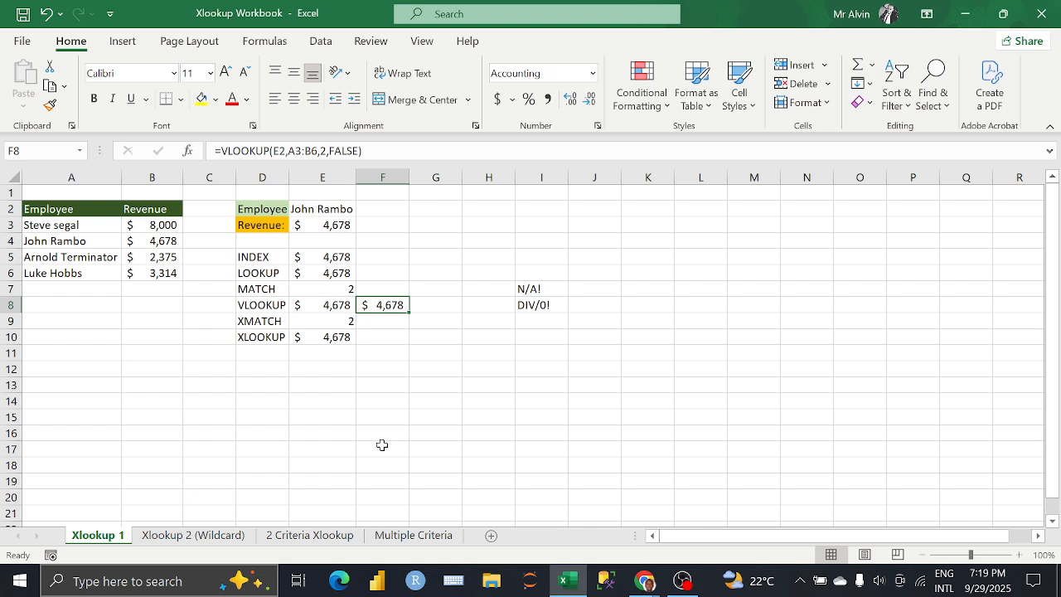
click(335, 340)
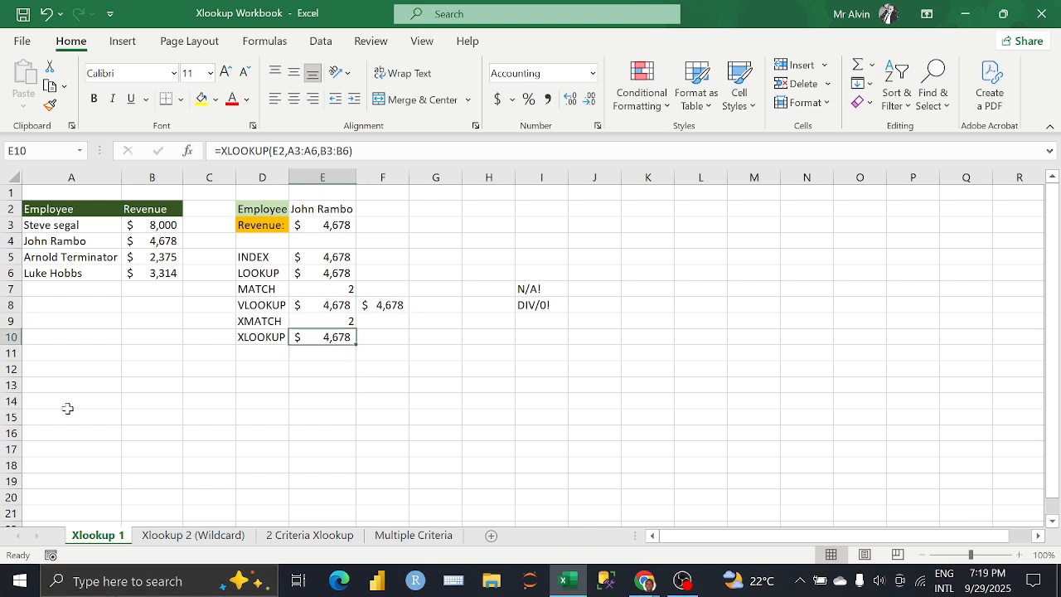
Step: Copy the accounting number format from the Revenue values B3:B6 on Xlookup 1 to B4:B7 on the Xlookup 2 (Wildcard) sheet
click(204, 536)
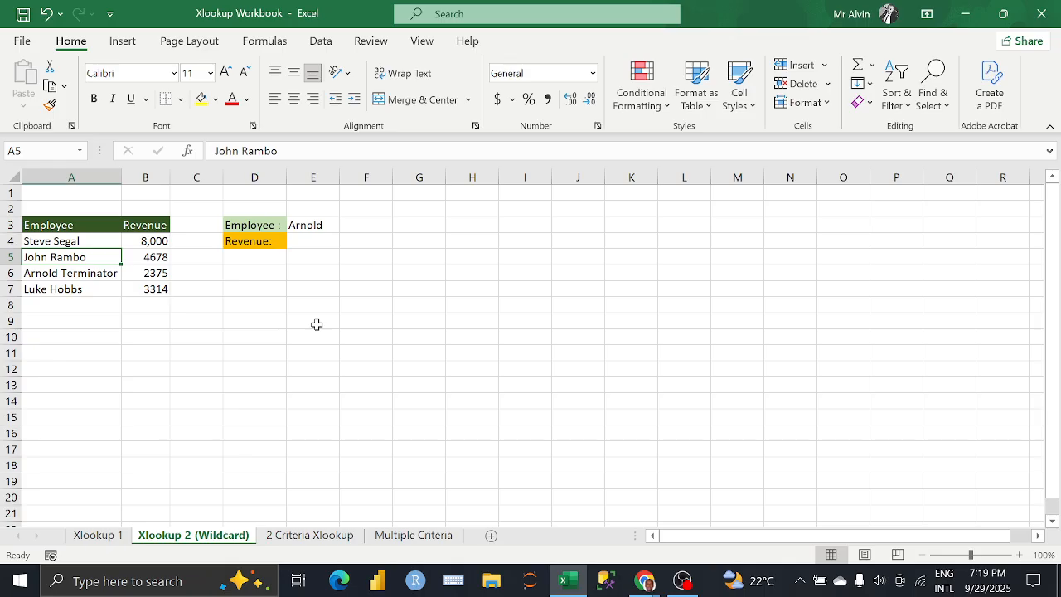
click(294, 238)
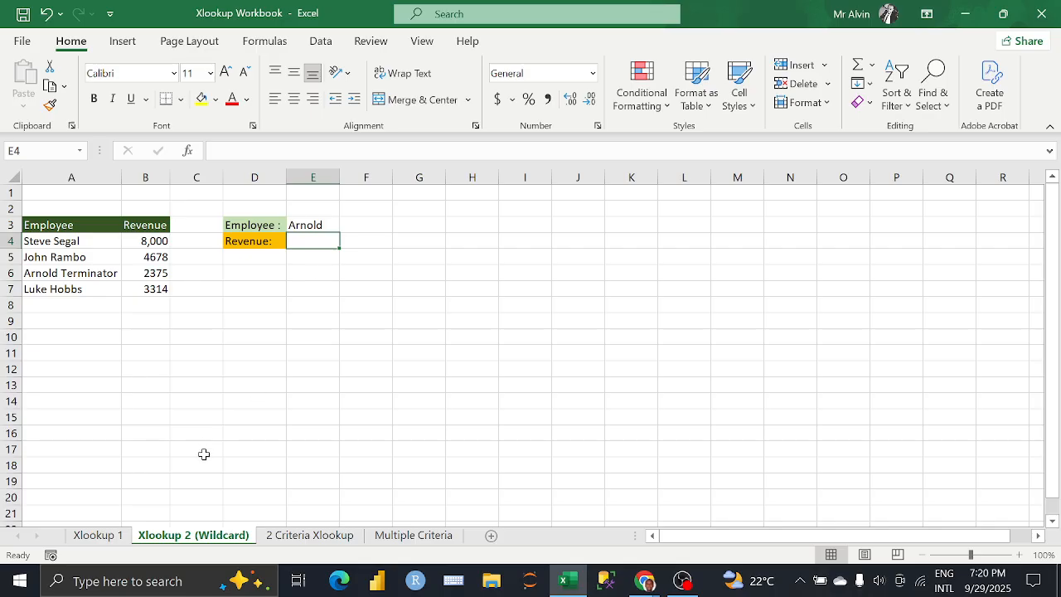
click(98, 534)
mouse_move(143, 233)
mouse_down()
mouse_move(156, 240)
mouse_move(155, 290)
mouse_up()
click(51, 106)
click(193, 534)
Step: Start an XLOOKUP formula in the Revenue cell E4 with the employee cell E3 as the lookup value
click(307, 238)
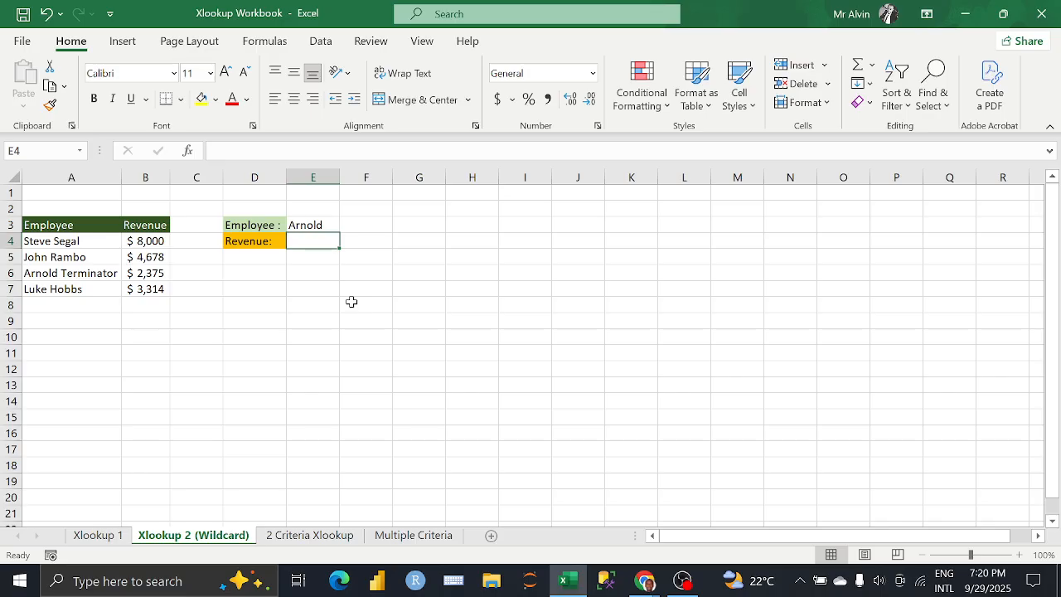
text(=X)
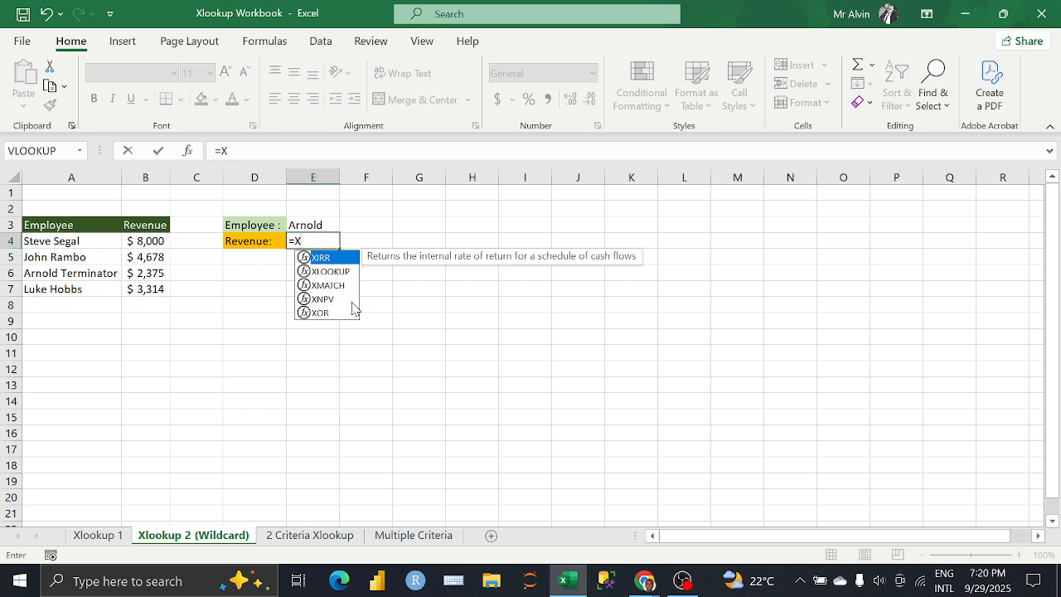
key(Down)
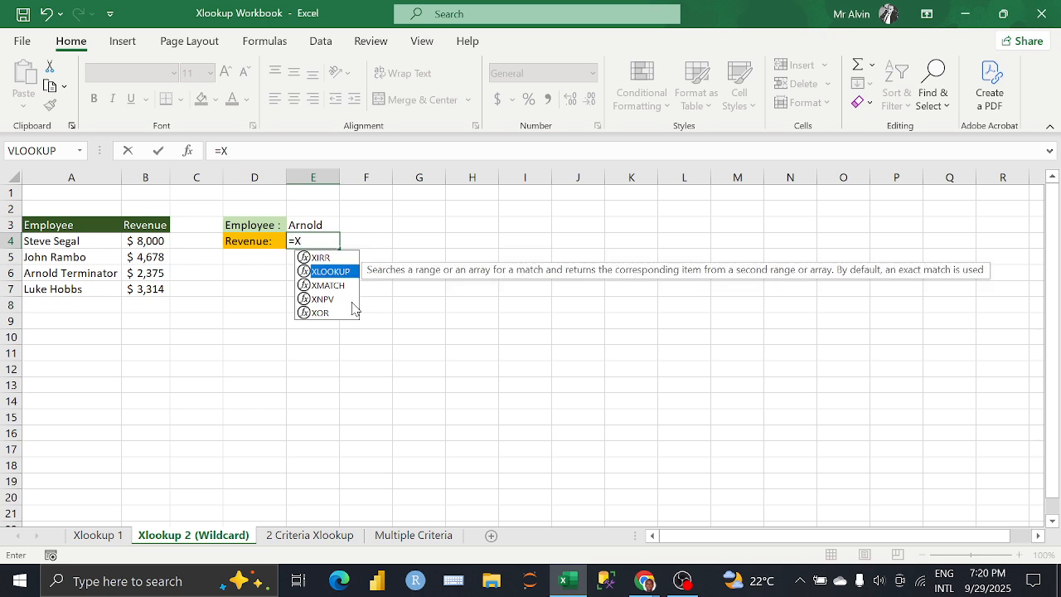
key(Tab)
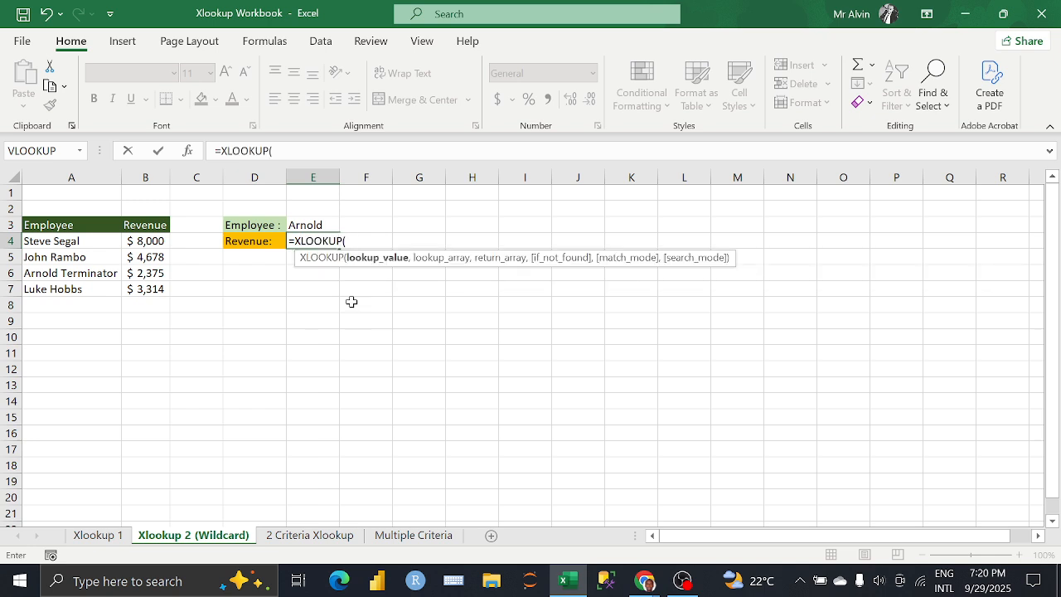
click(315, 224)
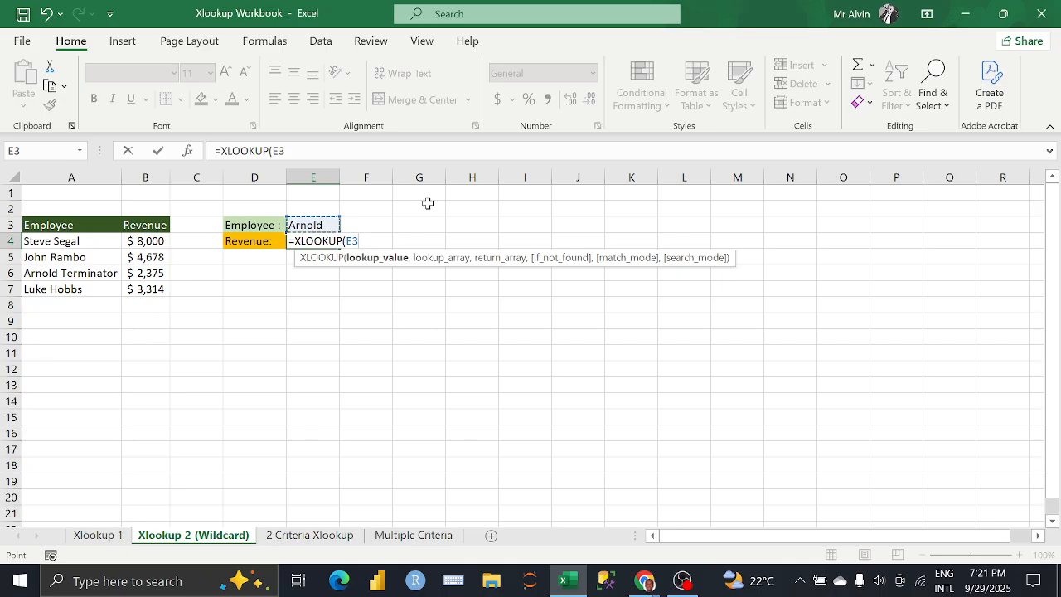
Step: Append the wildcard &"*" to the lookup value E3 in the XLOOKUP formula in E4
text(AND)
key(BackSpace)
key(BackSpace)
key(BackSpace)
text(&)
text("")
key(Return)
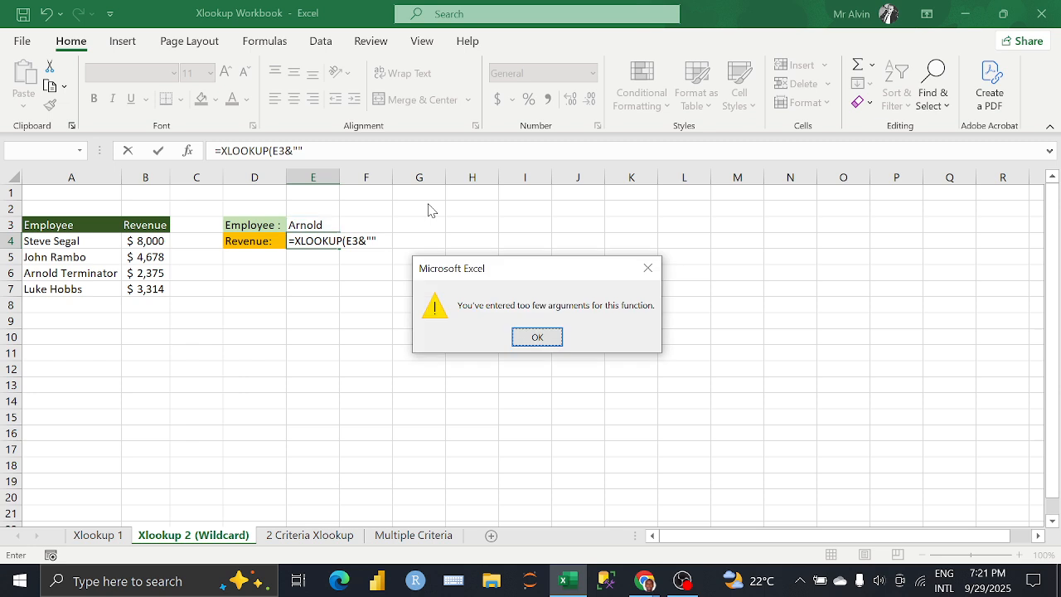
click(648, 267)
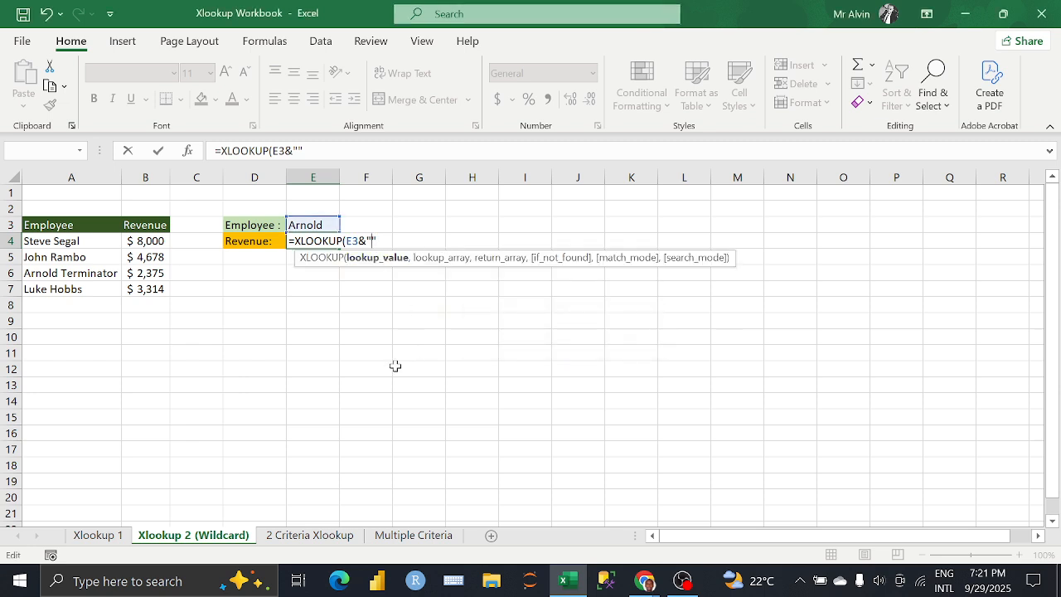
text(*)
text(,)
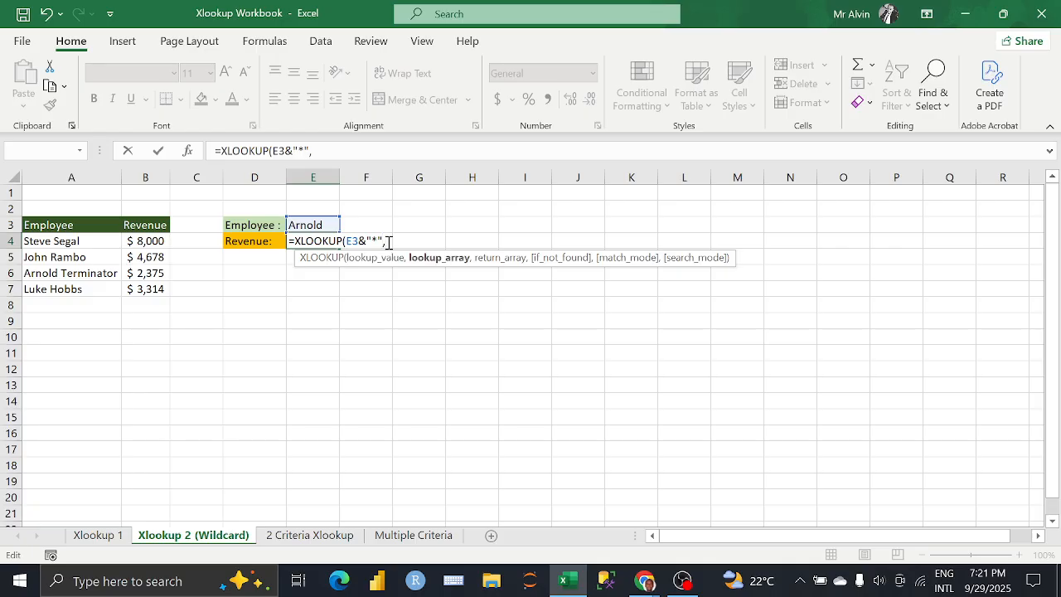
Step: Complete the XLOOKUP formula in E4 with lookup array A4:A7, return array B4:B7 and empty text "" as if_not_found
drag(74, 241, 76, 287)
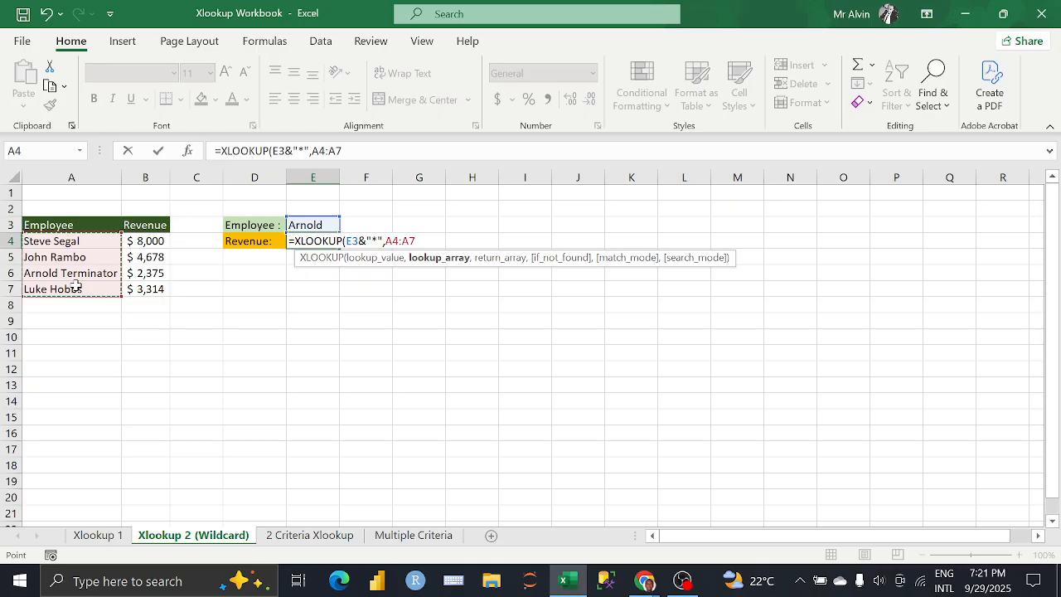
text(,)
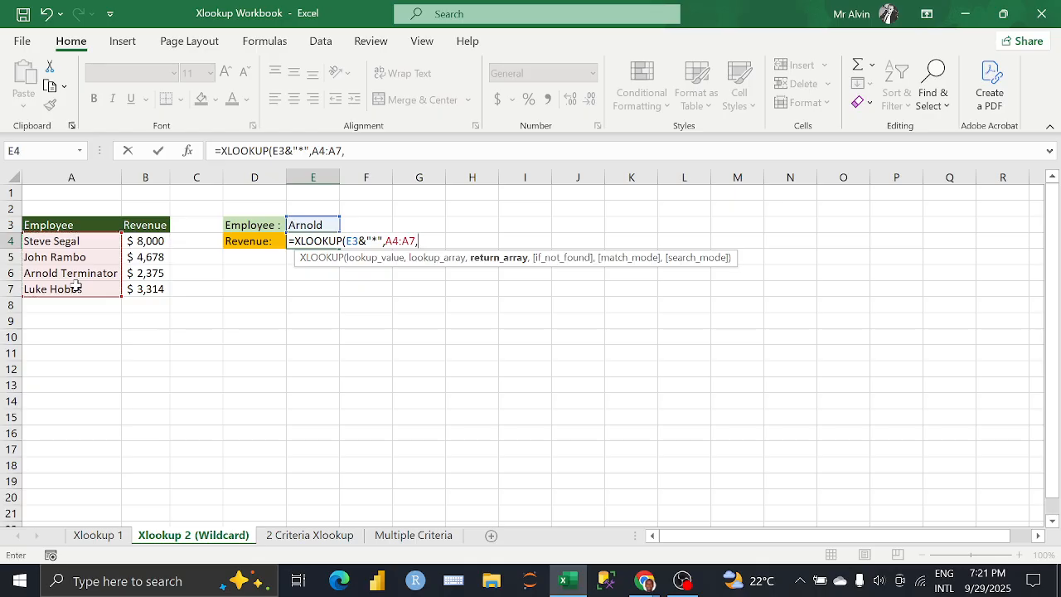
drag(156, 240, 158, 288)
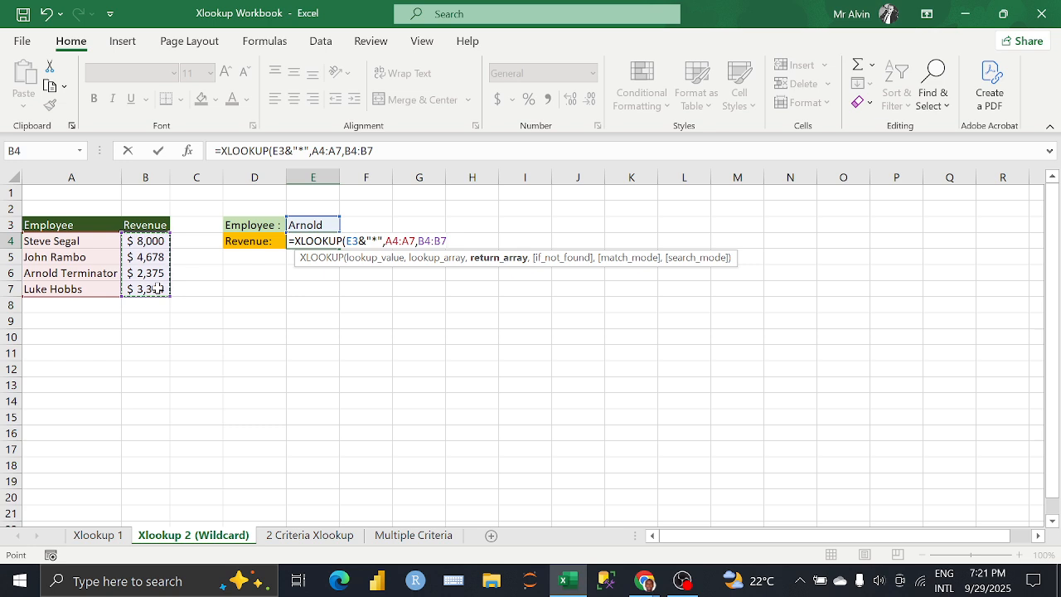
text(,)
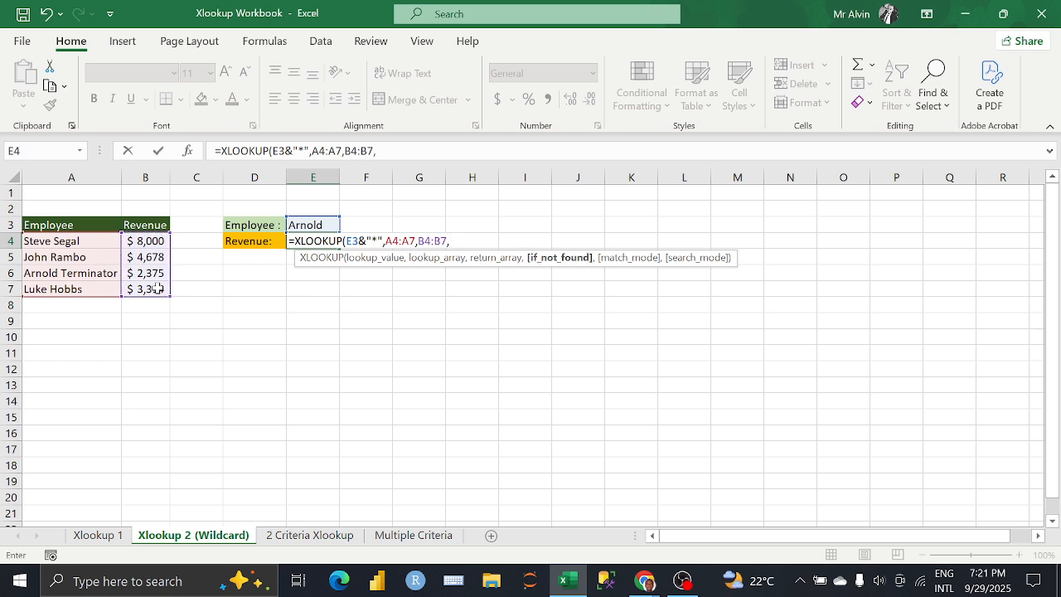
text("")
key(Escape)
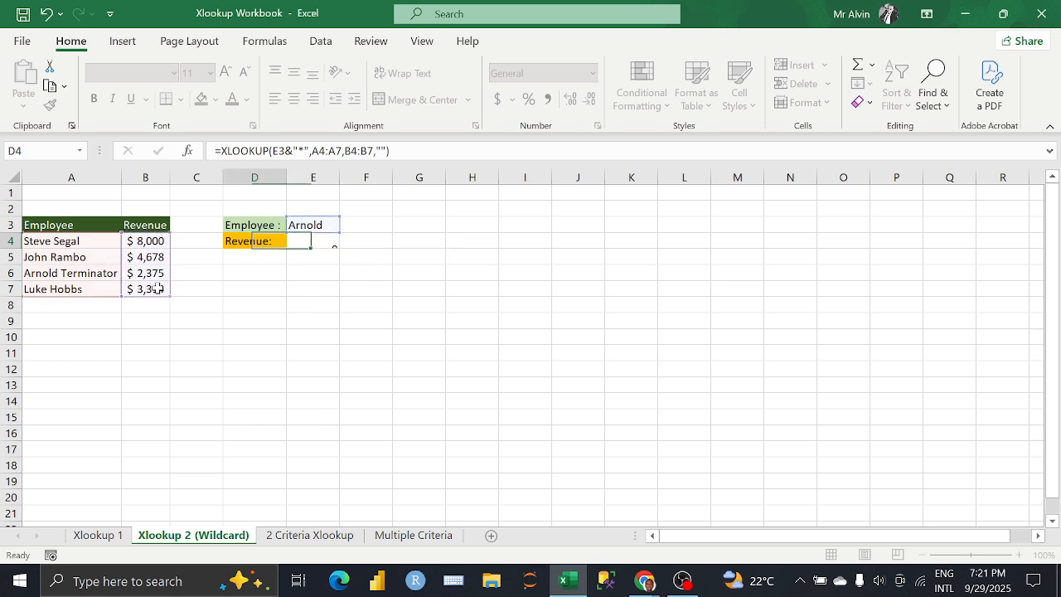
Step: Reopen the formula in E4 and set its if_not_found argument to a single space " " after trying "Not Found"
key(Left)
click(307, 229)
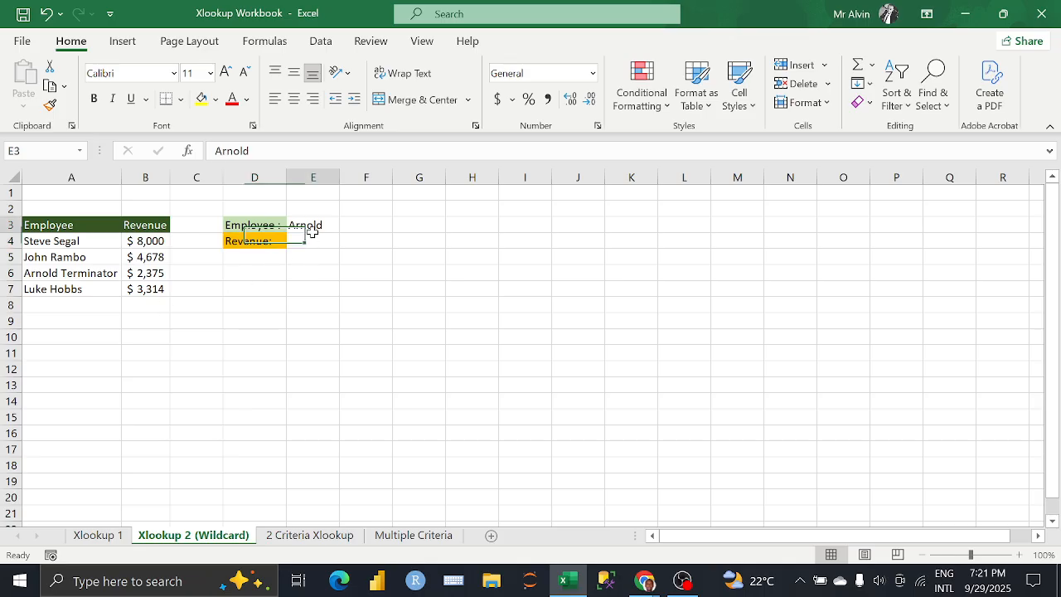
click(310, 239)
click(383, 152)
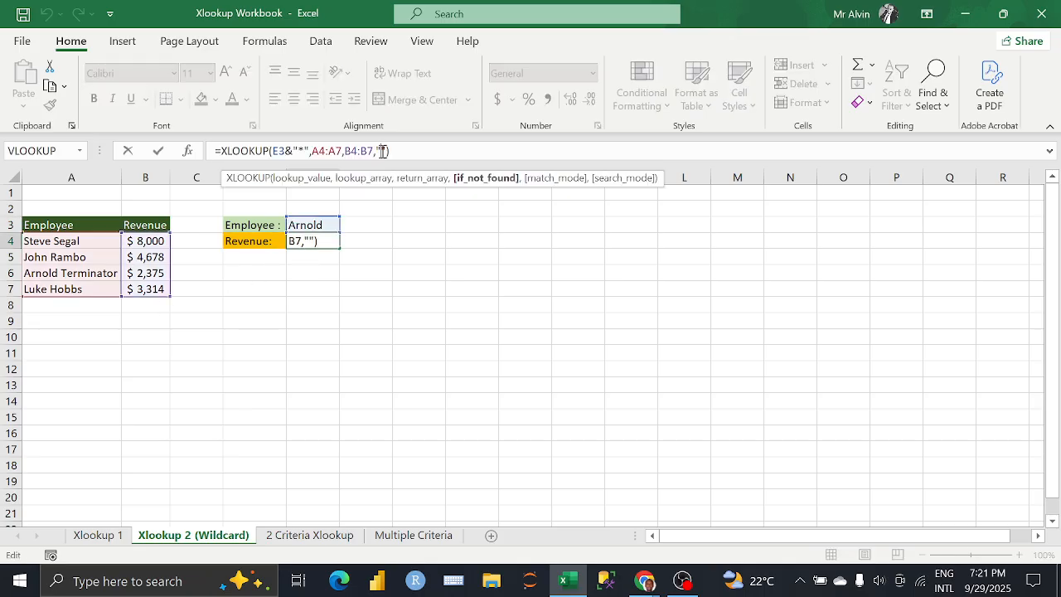
text(N)
text(ot Found)
key(BackSpace)
key(BackSpace)
key(BackSpace)
key(BackSpace)
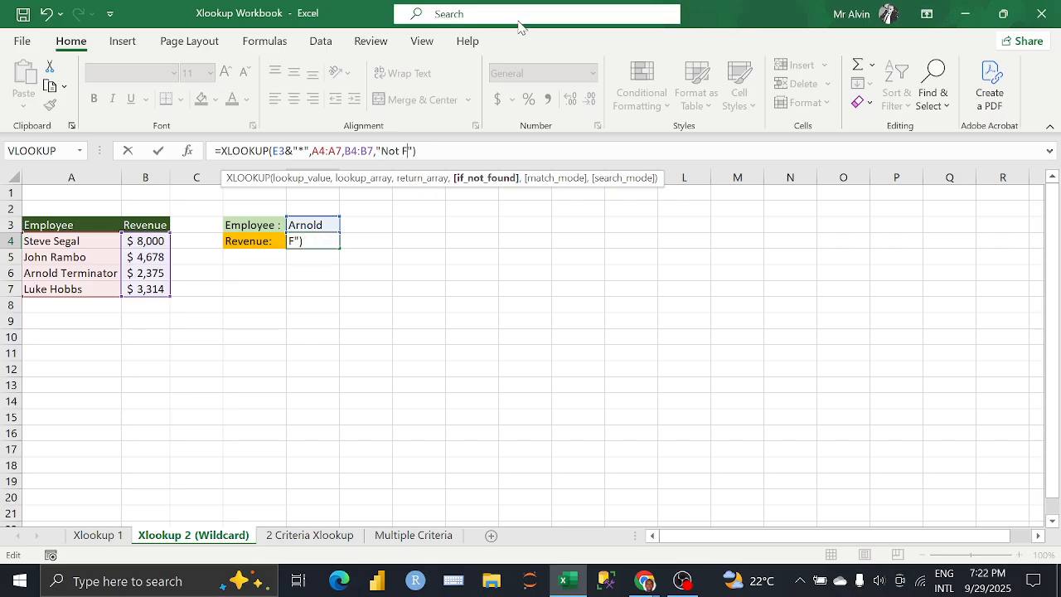
key(BackSpace)
key(BackSpace)
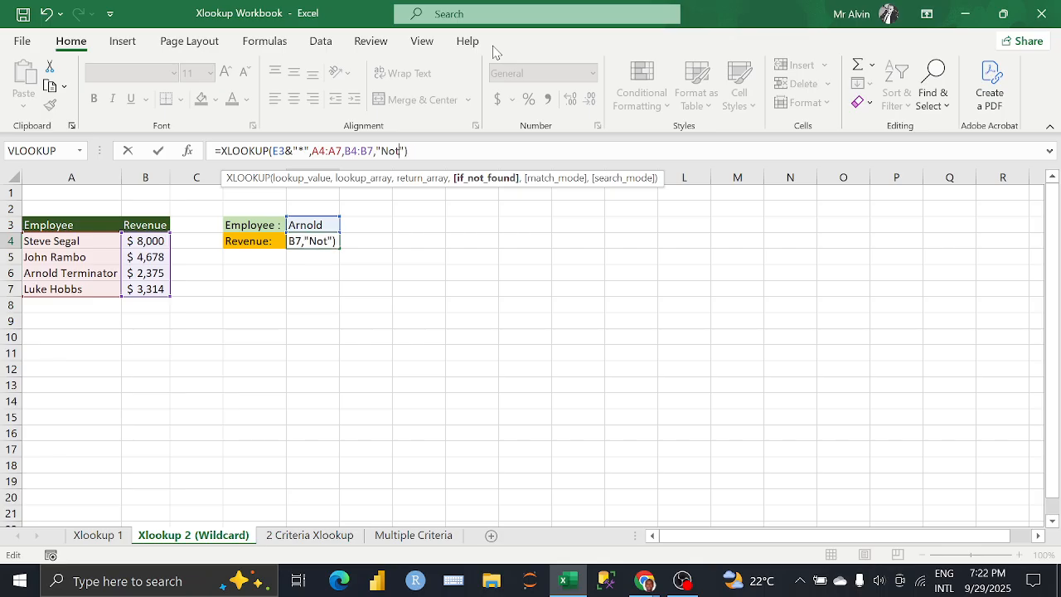
key(BackSpace)
key(BackSpace)
key(BackSpace)
Step: Add match mode 2 (wildcard character match) to the XLOOKUP formula in E4
text(,)
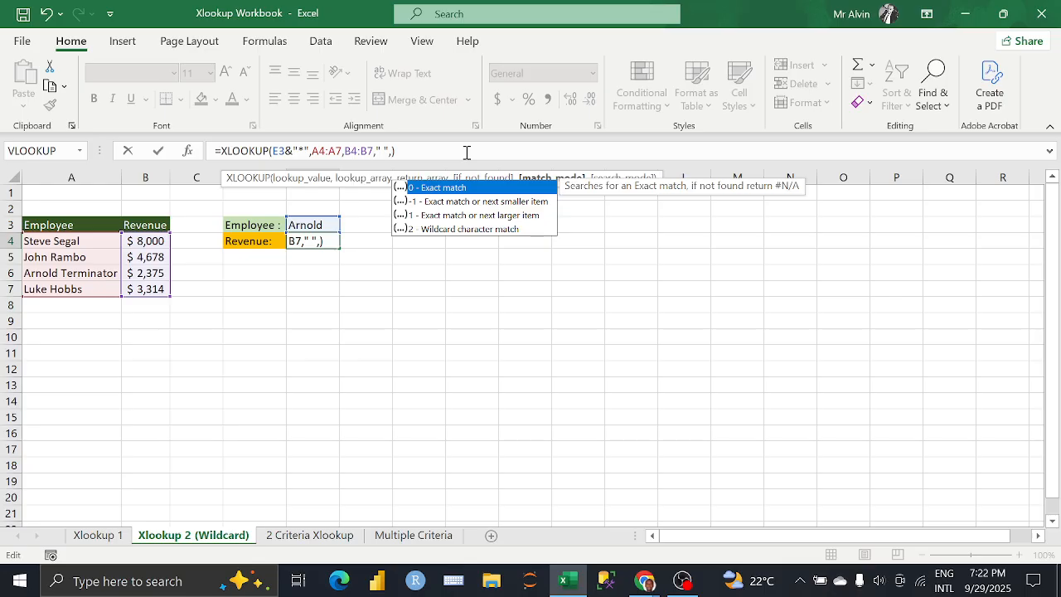
key(Down)
key(Down)
key(Down)
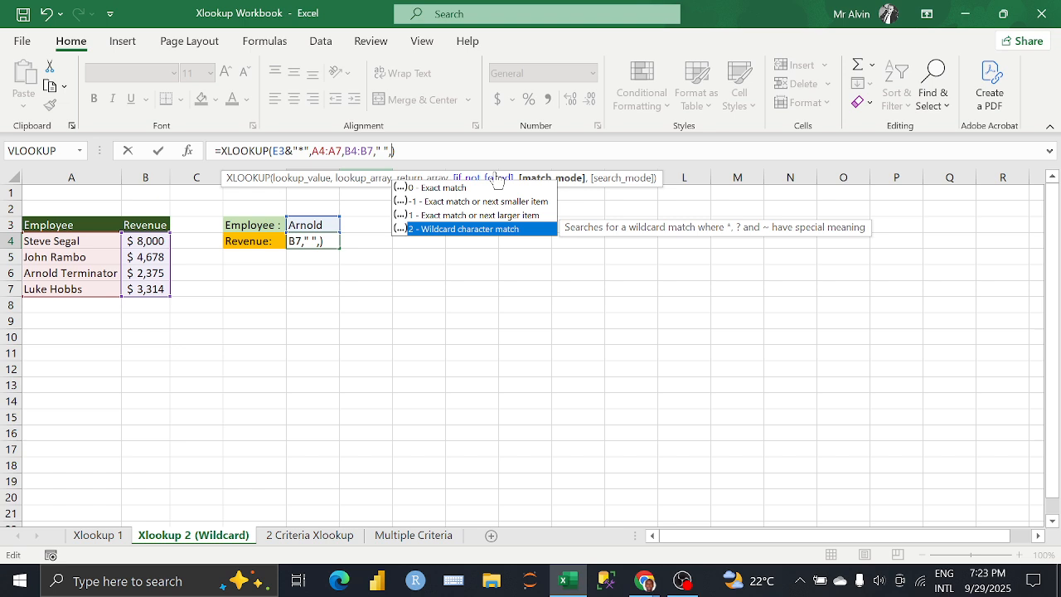
key(Tab)
Step: Add search mode 2 (binary search, sorted ascending order) to the XLOOKUP formula in E4 and enter it
text(,)
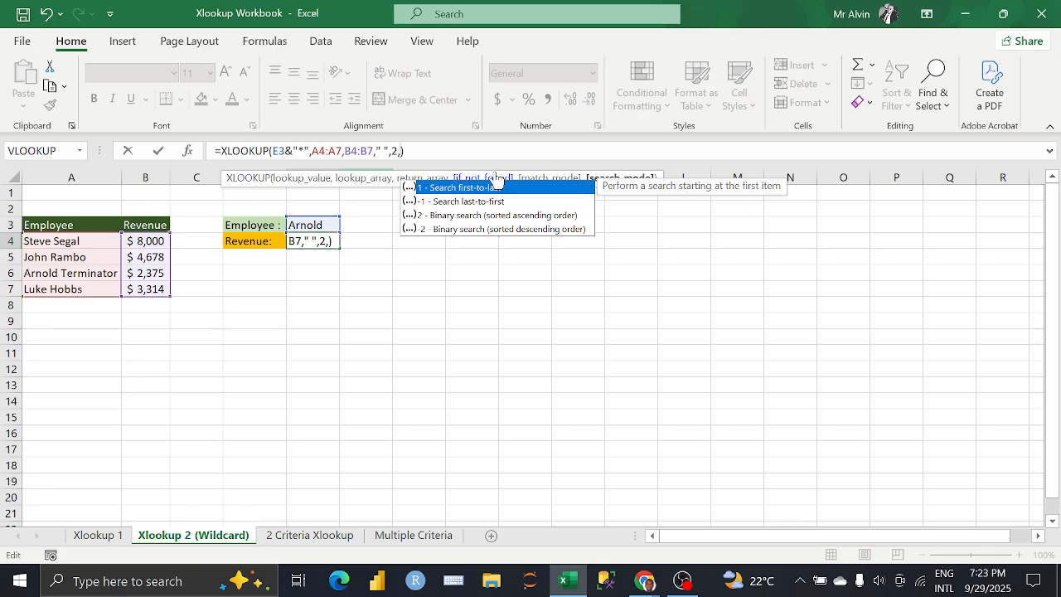
key(Down)
key(Down)
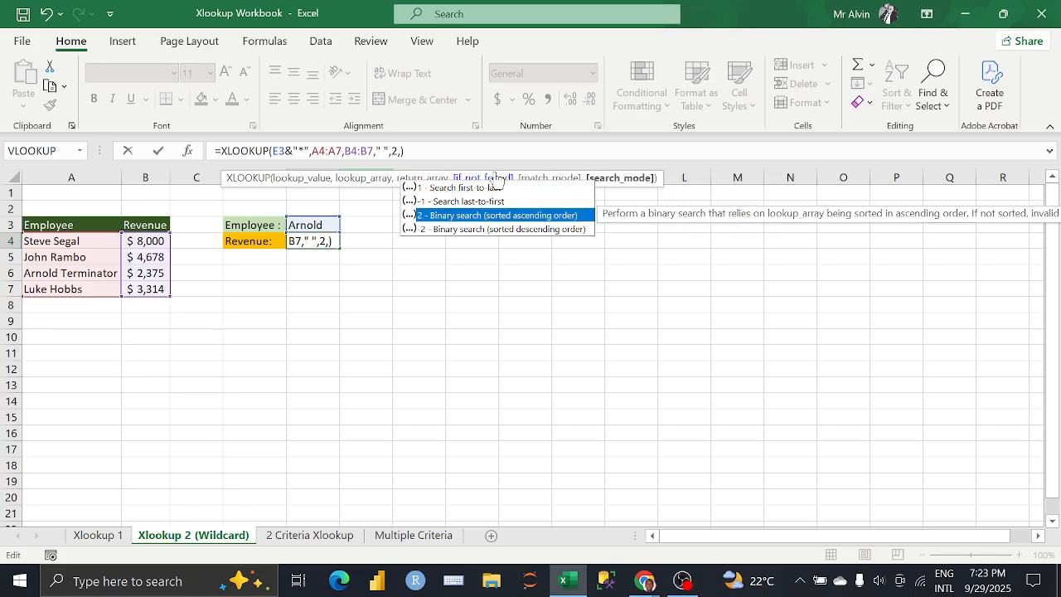
key(Tab)
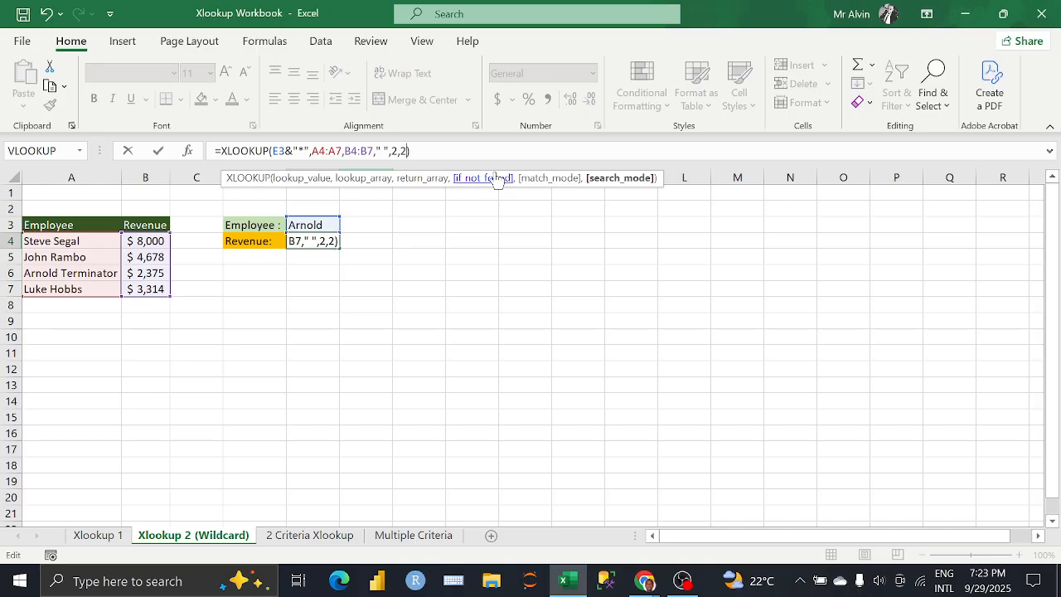
key(Return)
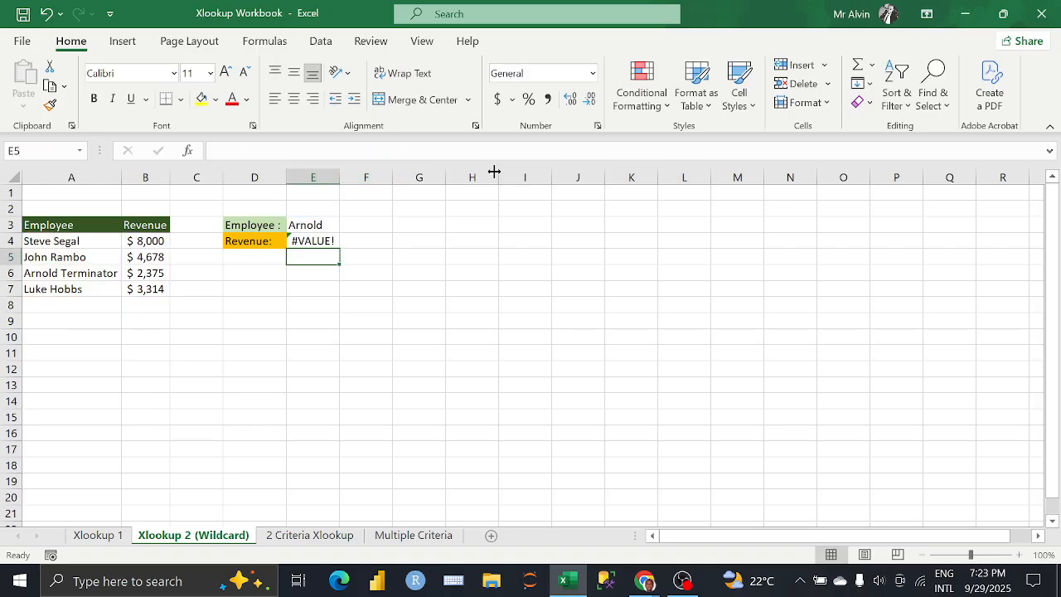
Step: Change the search mode of the XLOOKUP formula in E4 to -1 (search last-to-first)
click(297, 242)
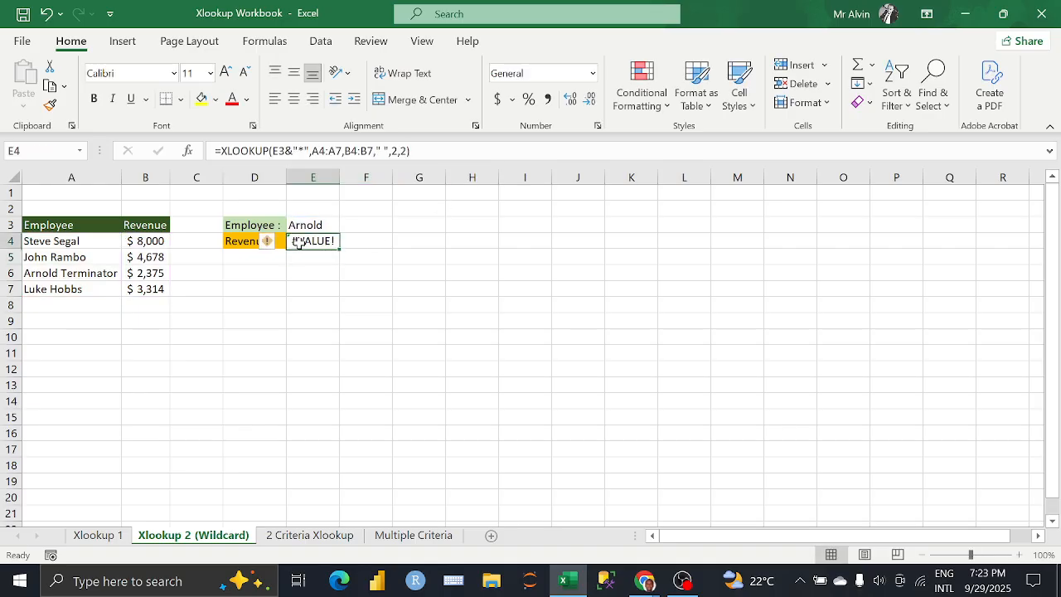
click(406, 151)
key(BackSpace)
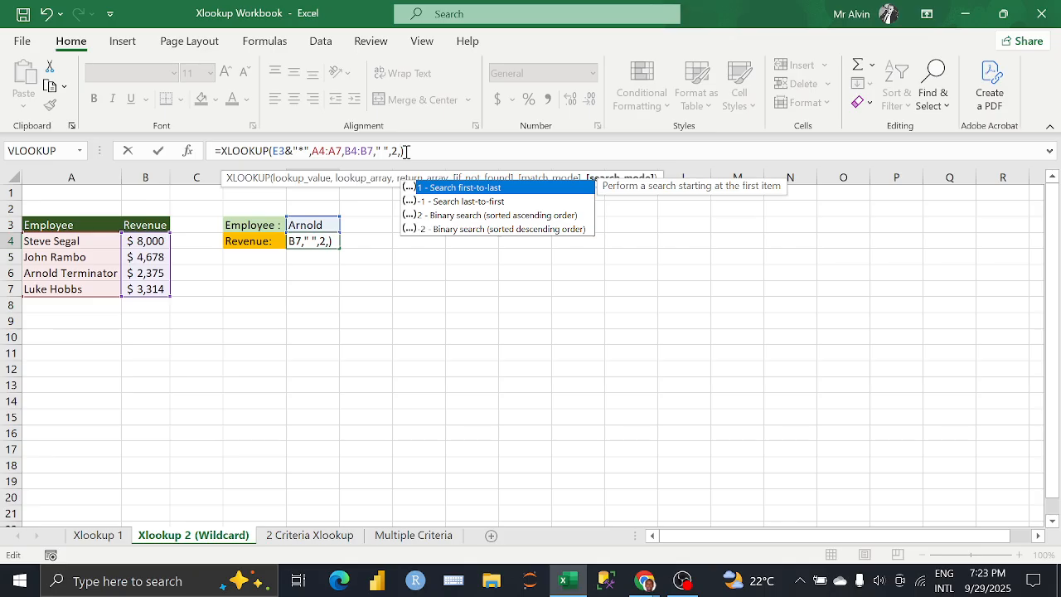
key(Down)
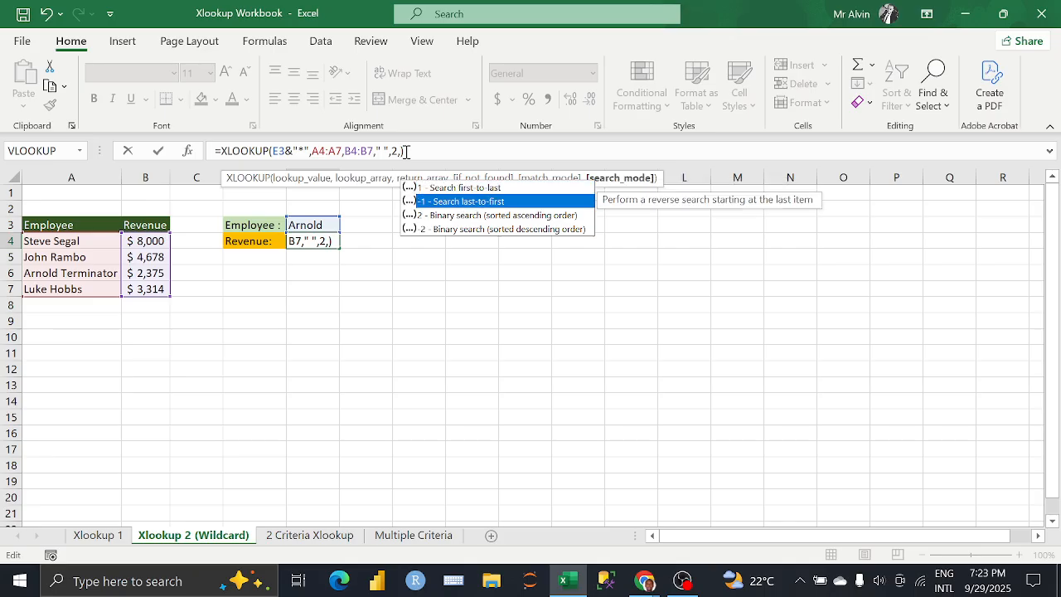
key(Tab)
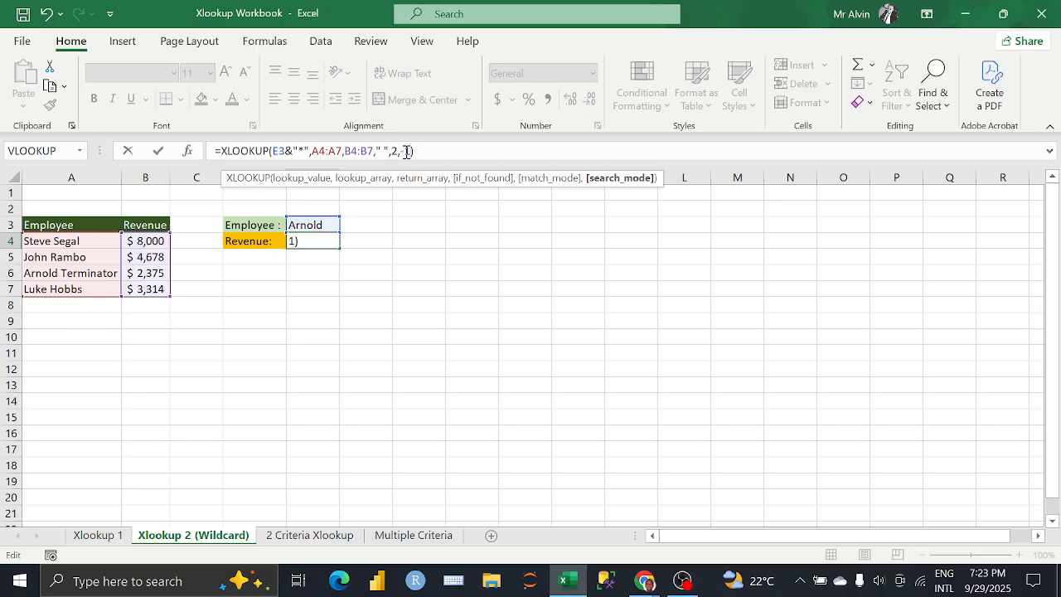
key(Return)
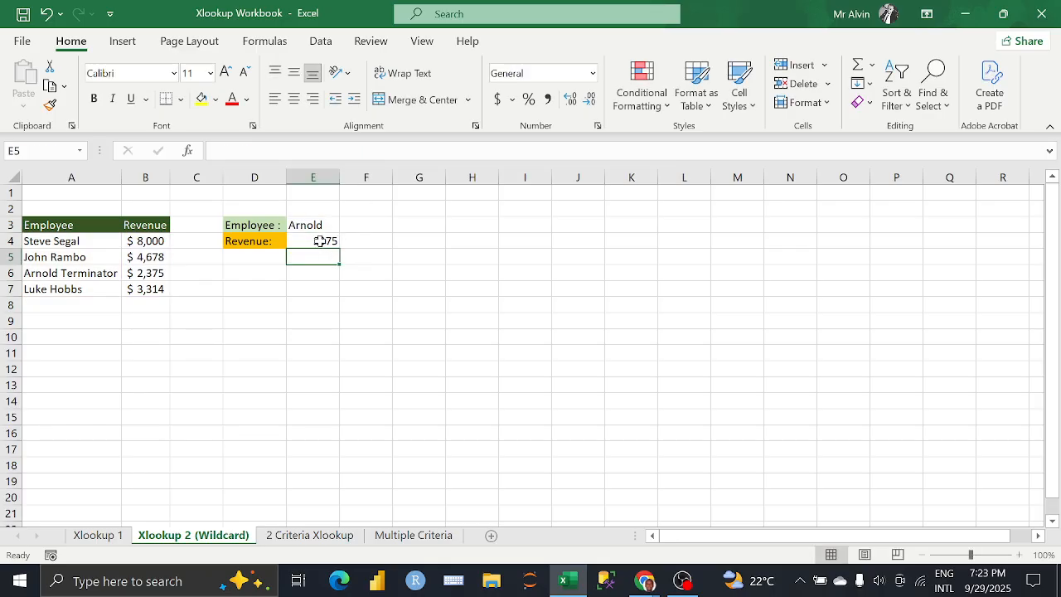
Step: Copy the accounting format of revenue cell B6 onto result cell E4 with Format Painter
click(319, 240)
click(152, 274)
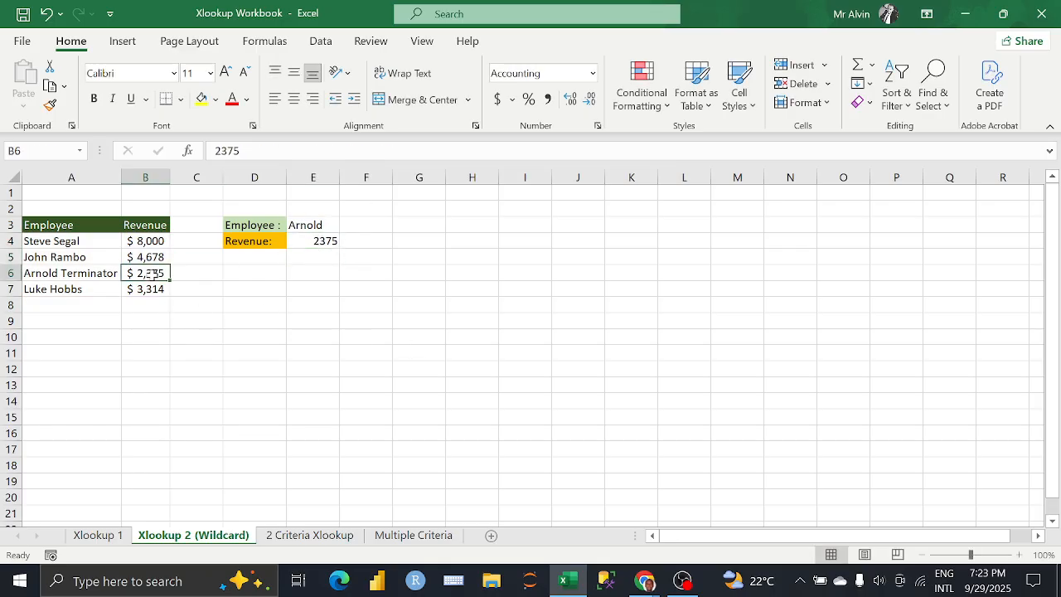
click(50, 104)
click(308, 240)
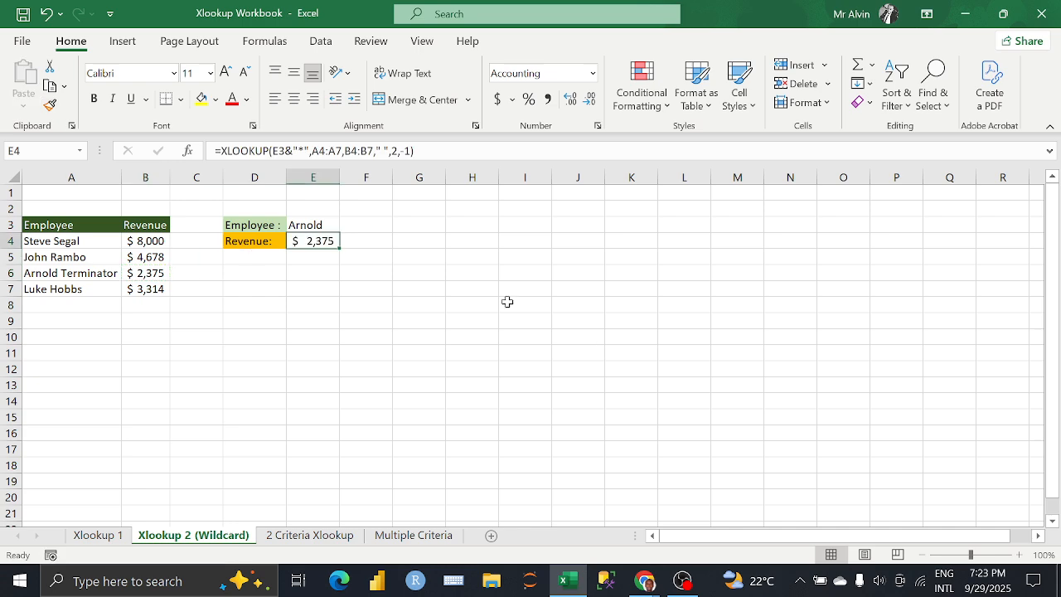
click(437, 303)
click(334, 292)
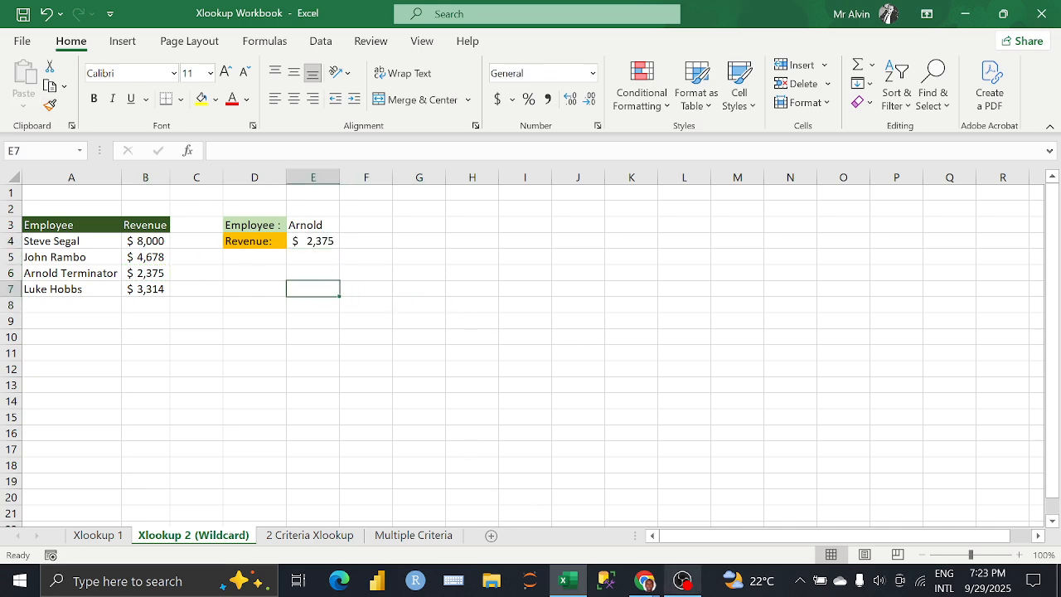
Step: Switch to the Google Meet call in Chrome to check it and return to the Excel workbook
mouse_move(645, 580)
click(617, 489)
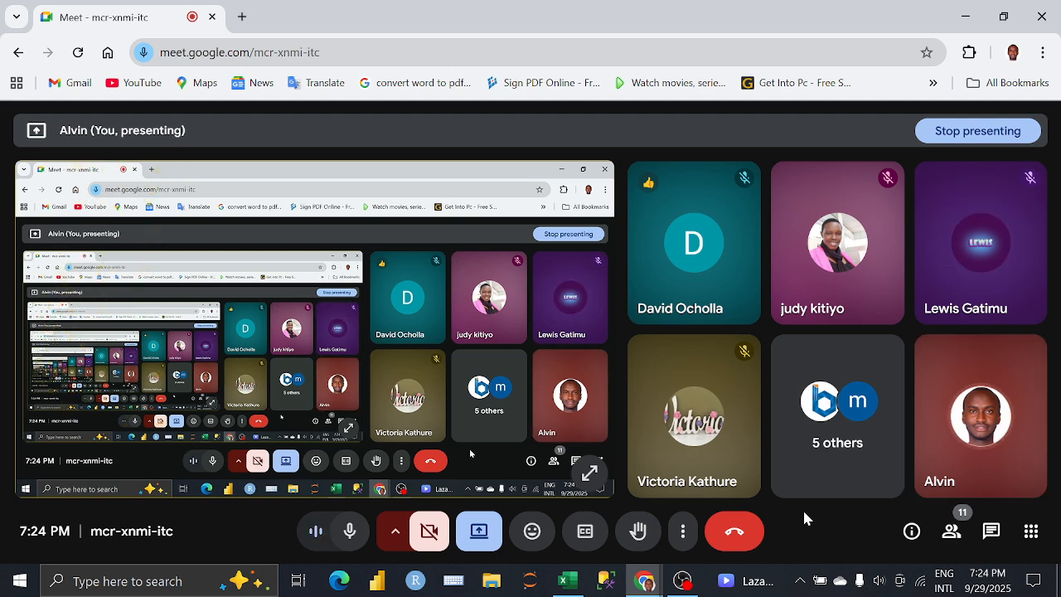
click(566, 580)
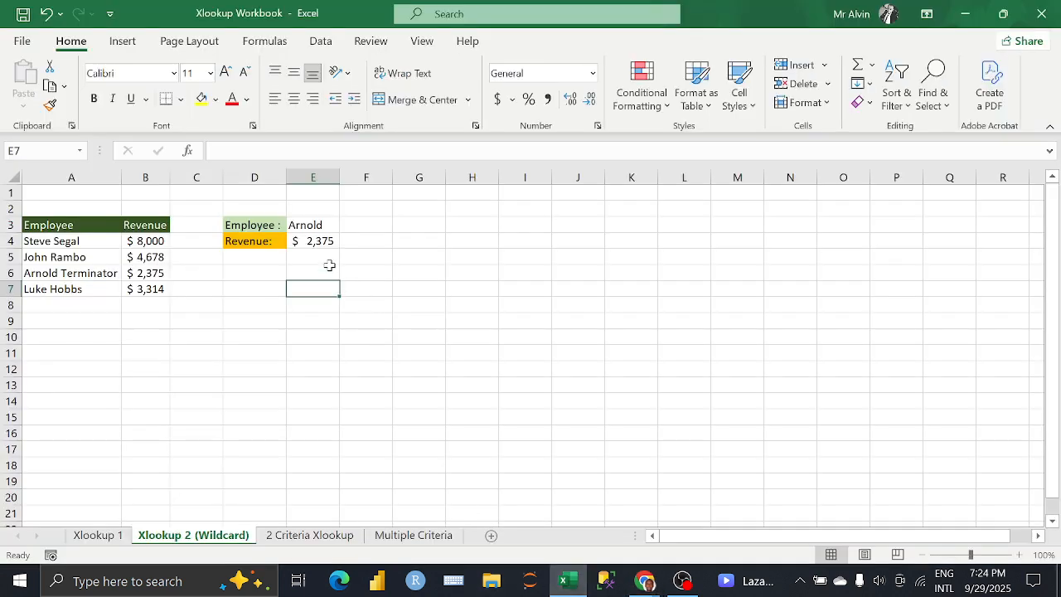
Step: Delete the whole XLOOKUP formula from cell E4, leaving the cell empty
click(322, 240)
drag(422, 150, 152, 163)
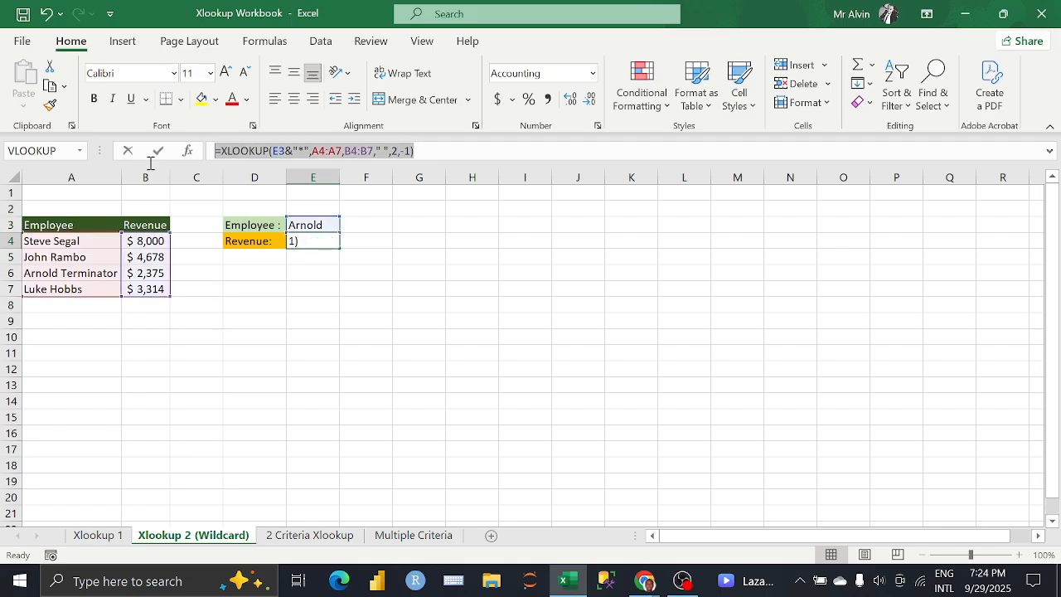
key(Delete)
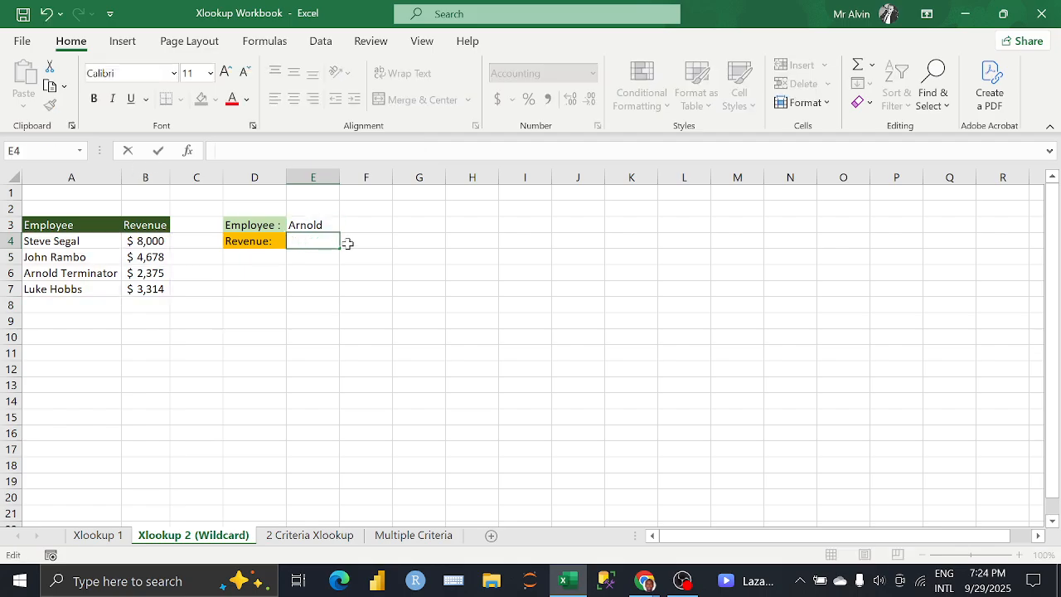
click(320, 254)
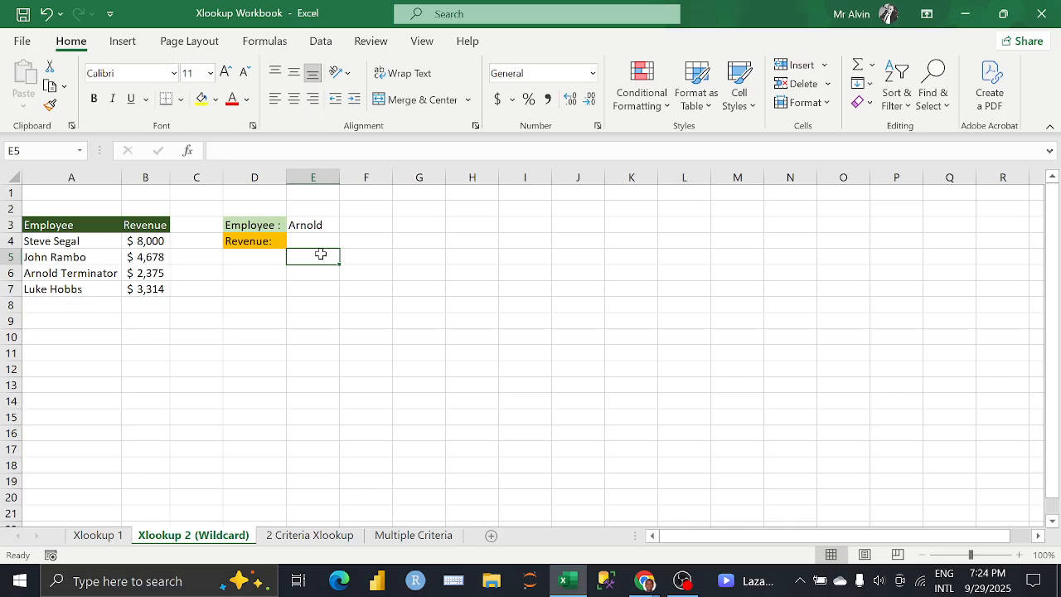
Step: Start a new XLOOKUP formula in E4 with the lookup value E3&"?"
click(323, 242)
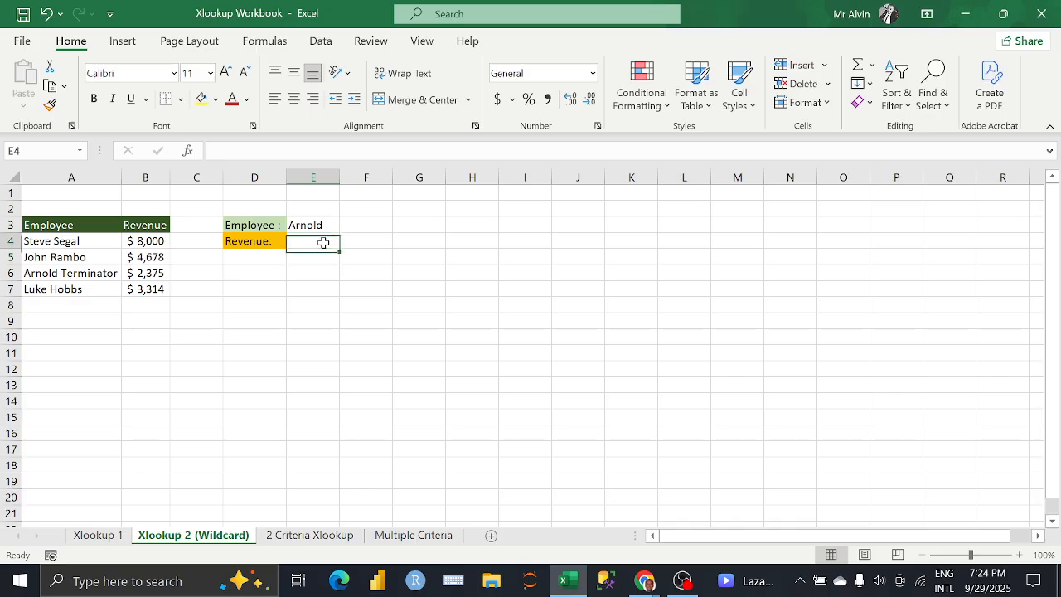
text(=)
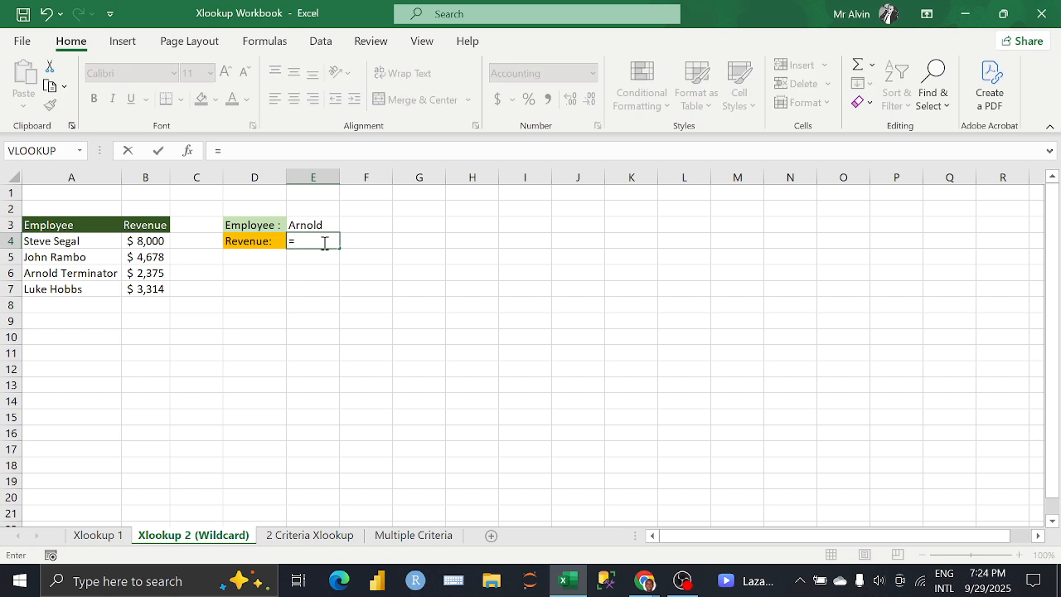
text(XLOOKUP()
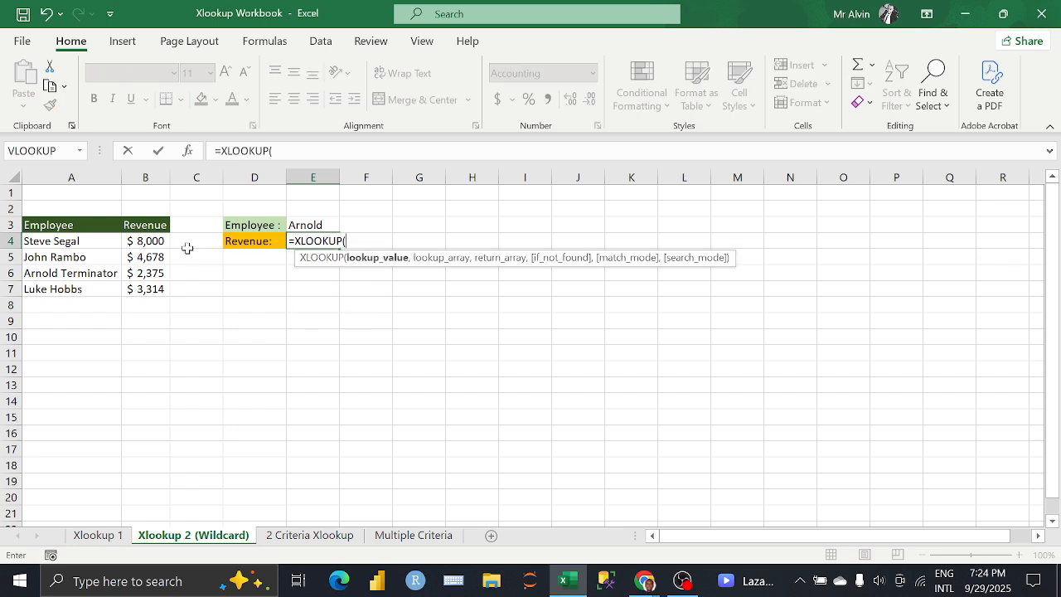
click(298, 223)
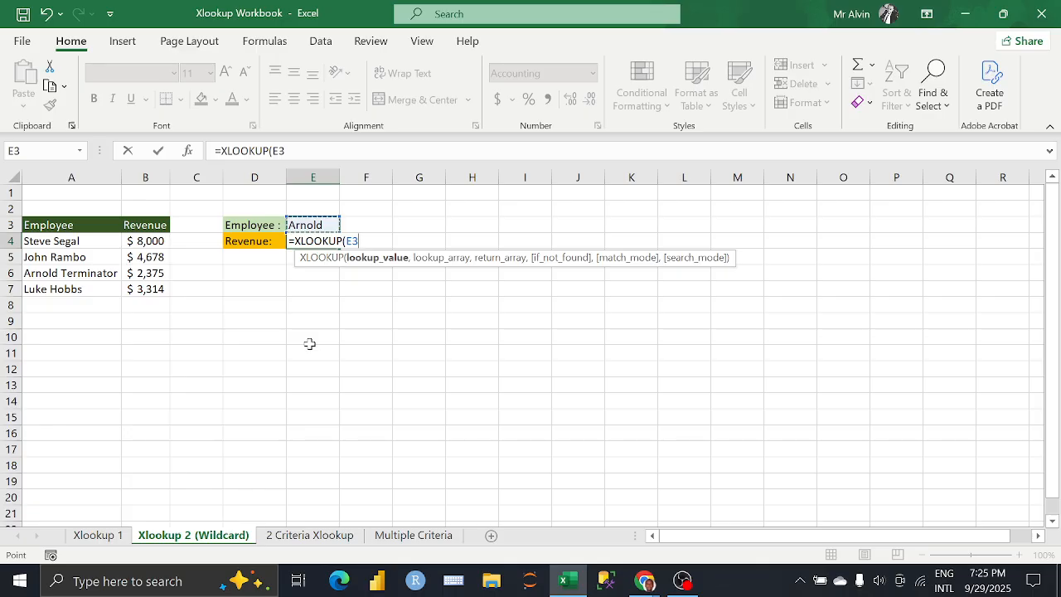
text(&)
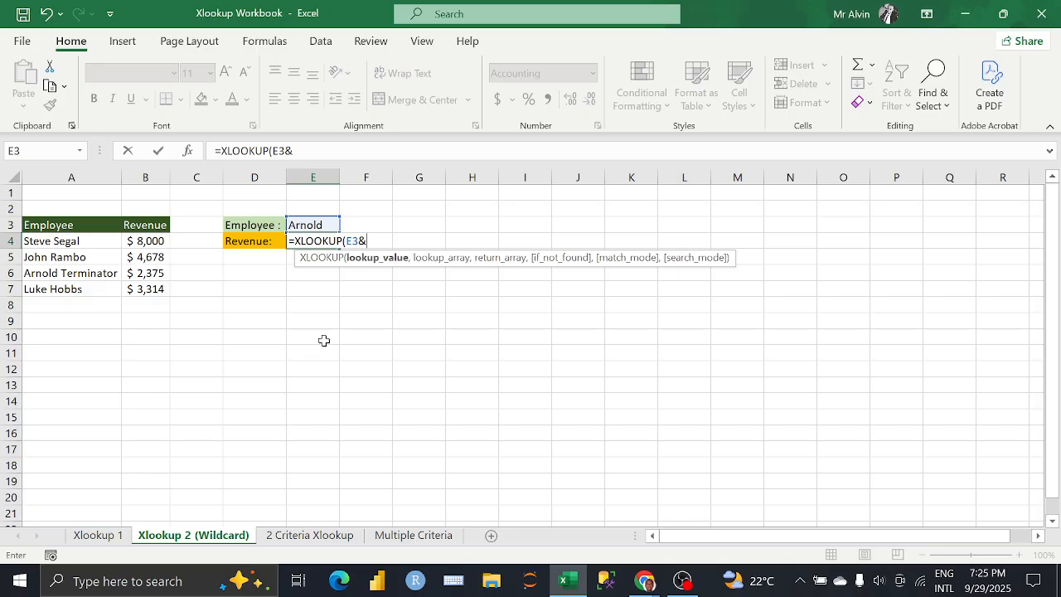
text("")
key(Return)
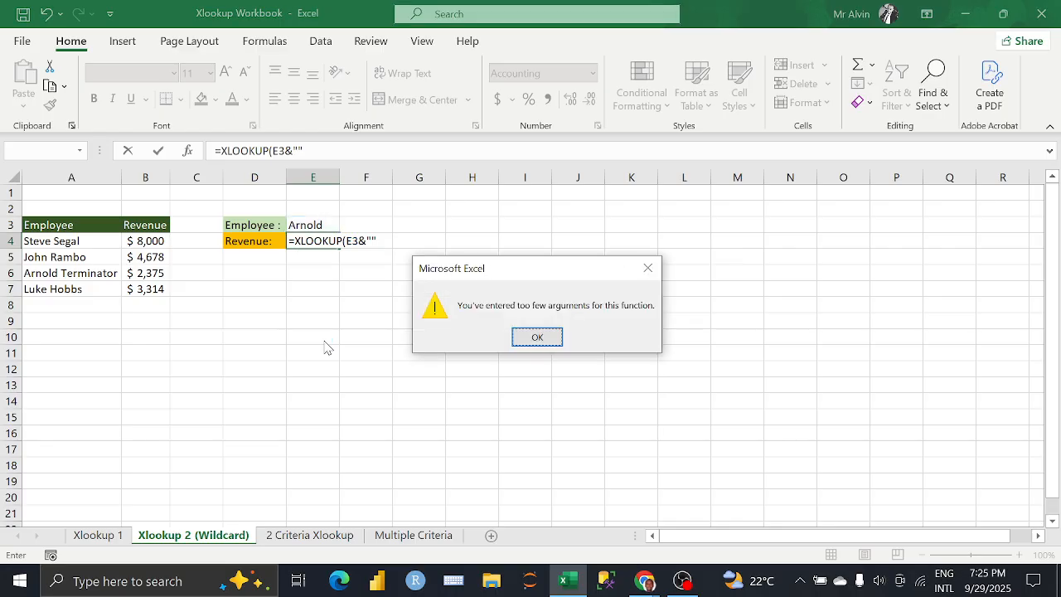
click(647, 267)
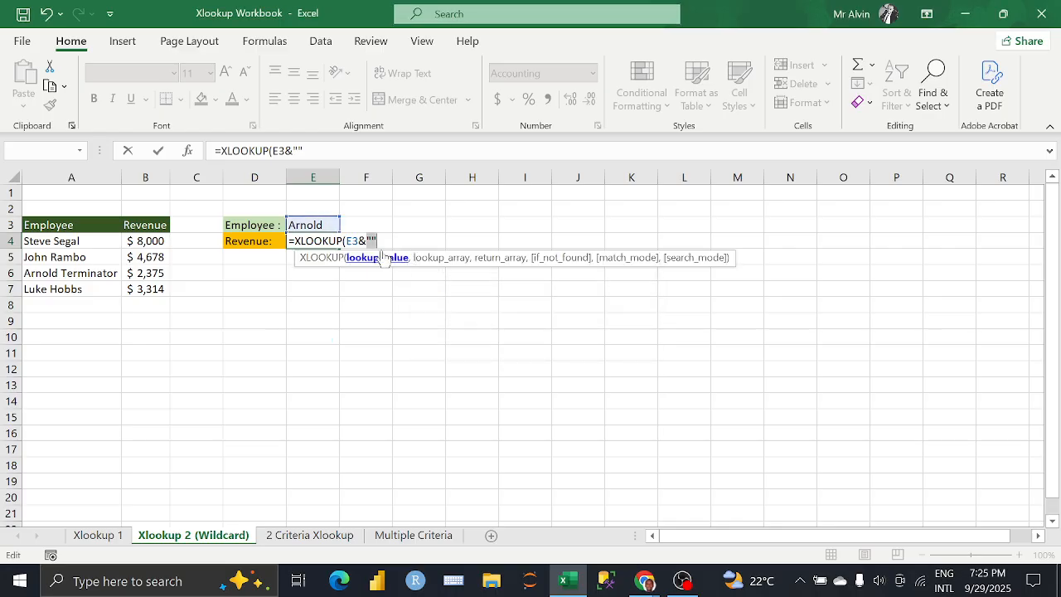
click(297, 150)
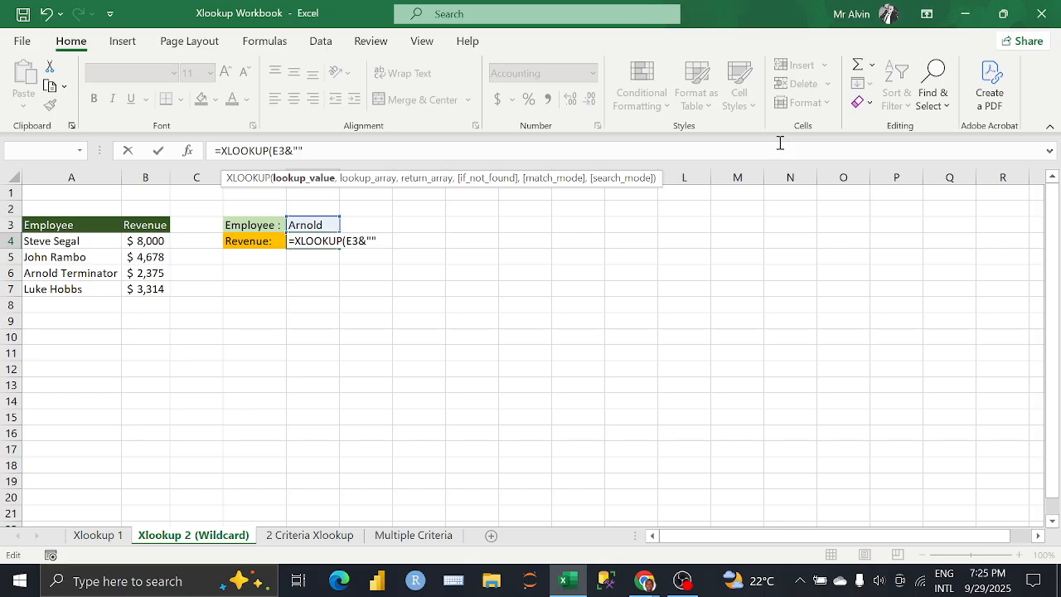
text(?)
text(,)
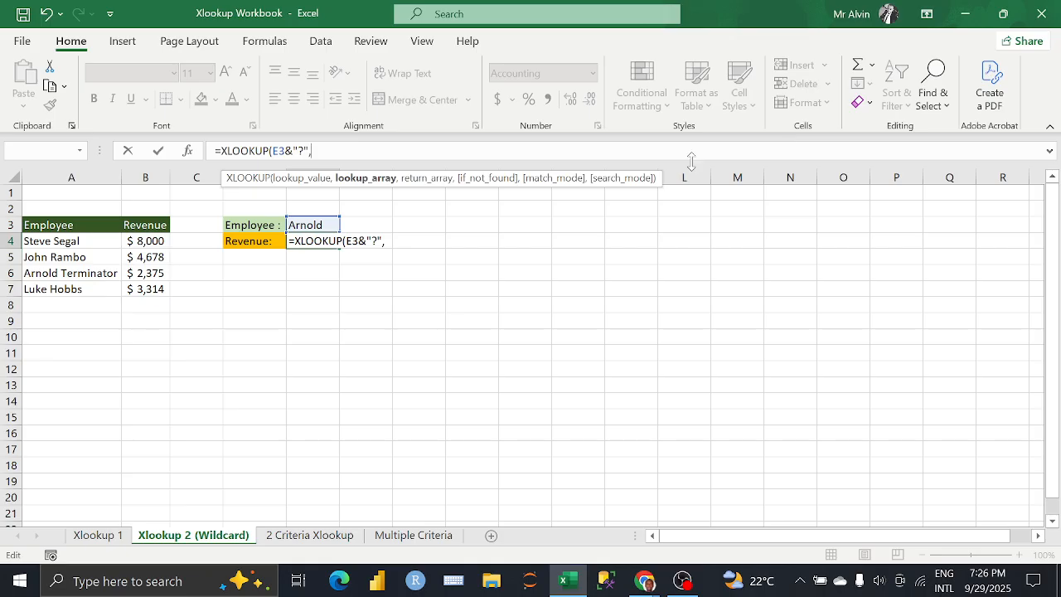
Step: Complete the XLOOKUP formula in E4 with lookup array A4:A7, return array B4:B7 and a single space " " as if_not_found
drag(101, 246, 104, 291)
text(,)
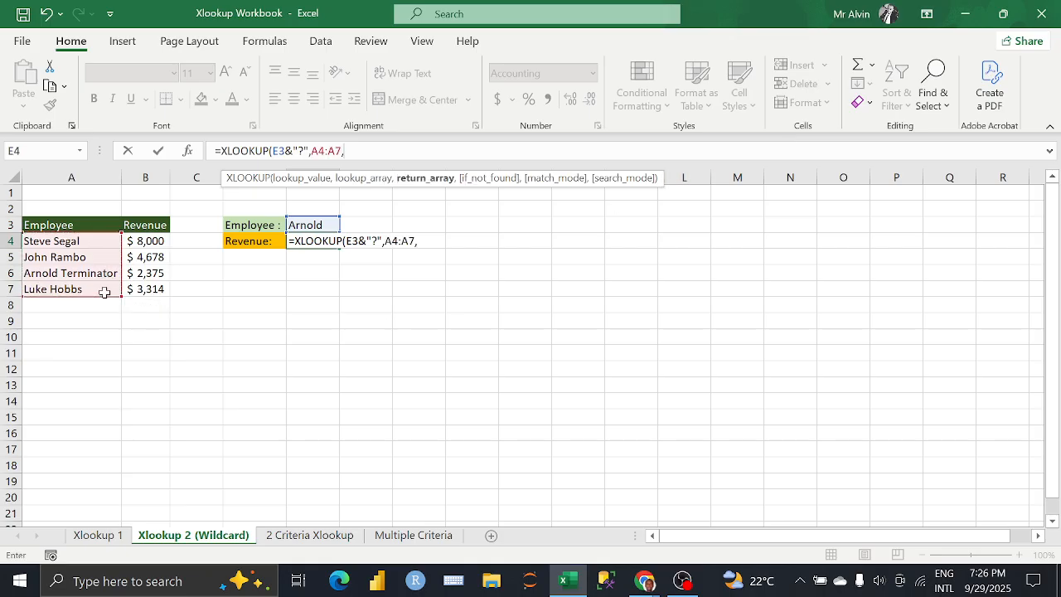
drag(151, 240, 152, 286)
text(,)
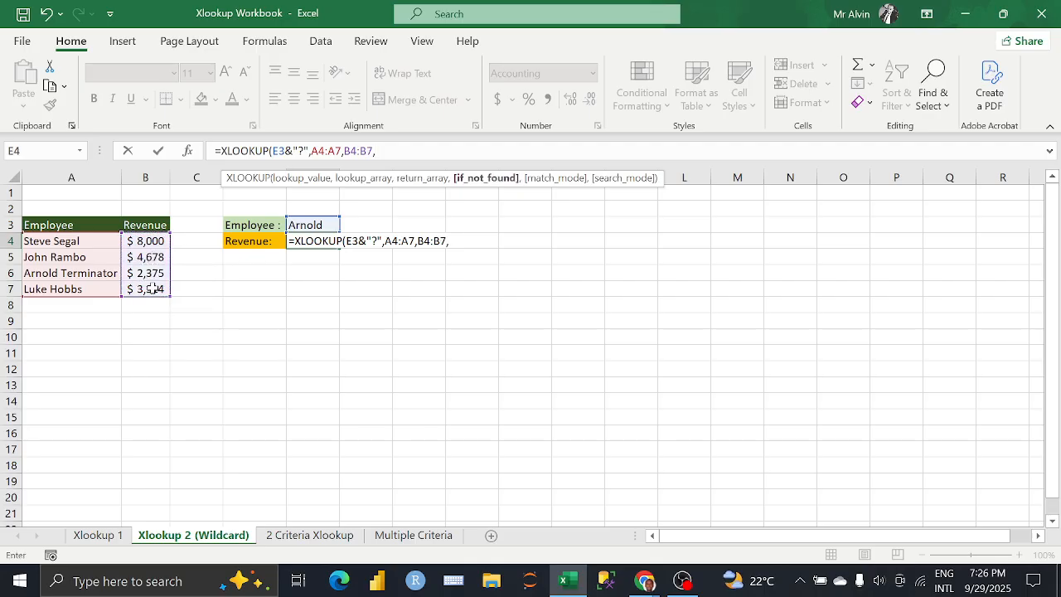
text(""))
key(shift+Tab)
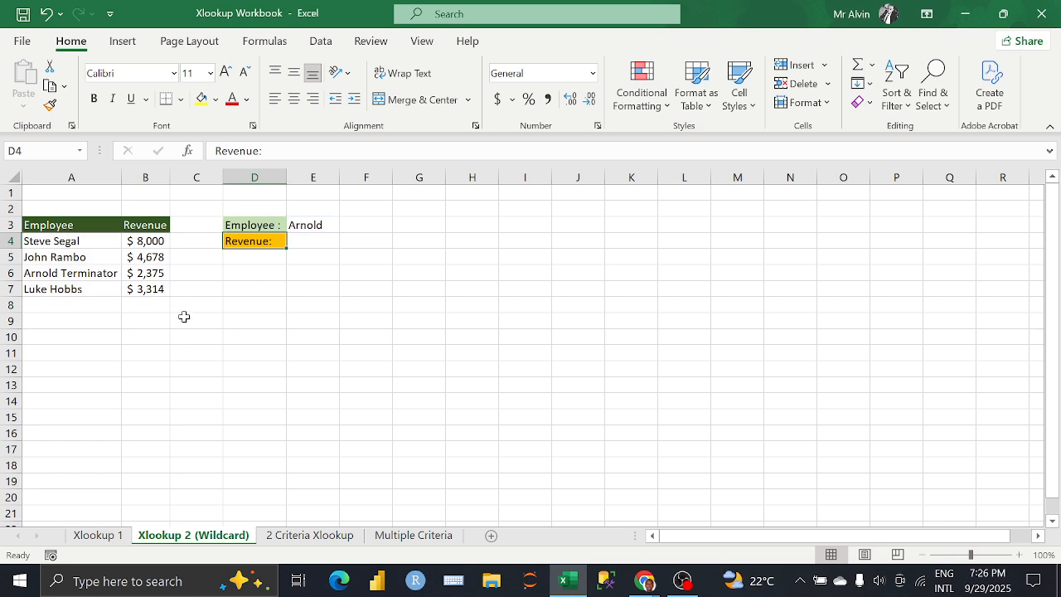
Step: Reopen the "?" wildcard formula in E4 and add match mode 2 (wildcard character match)
click(306, 247)
click(382, 151)
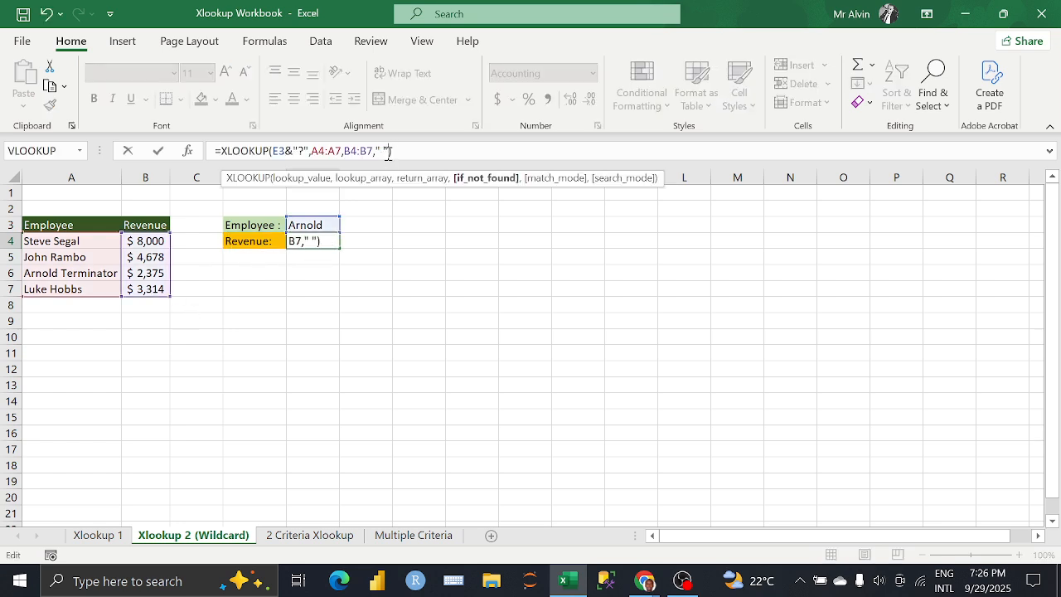
click(388, 151)
text(,)
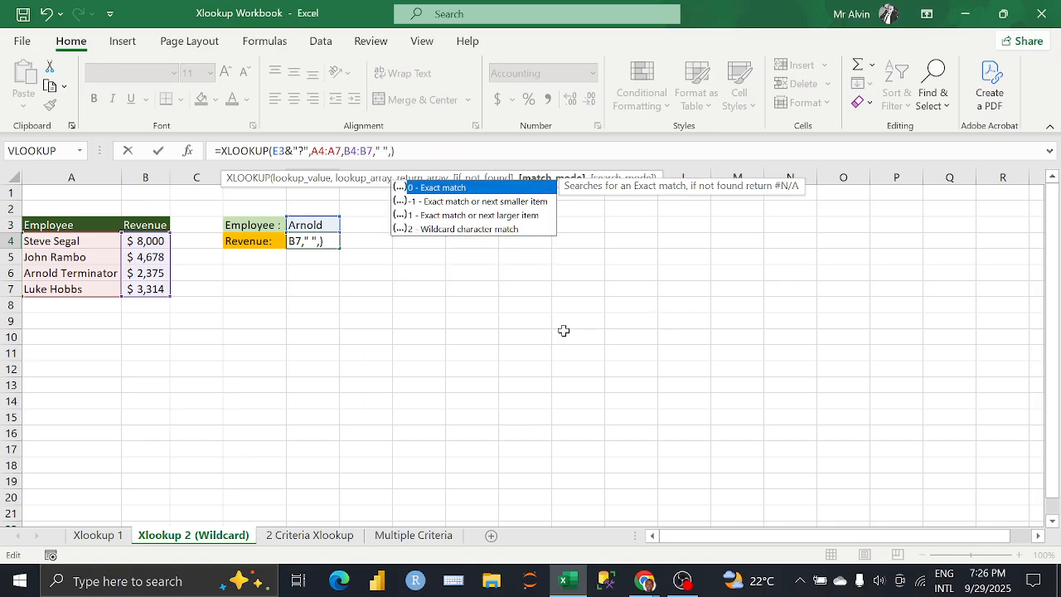
key(Down)
key(Down)
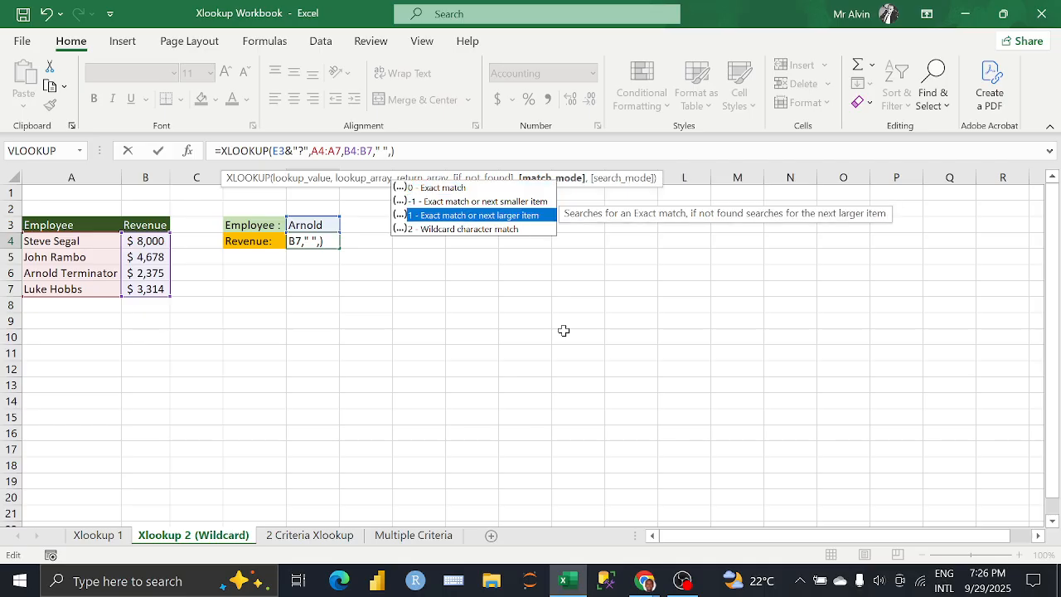
key(Down)
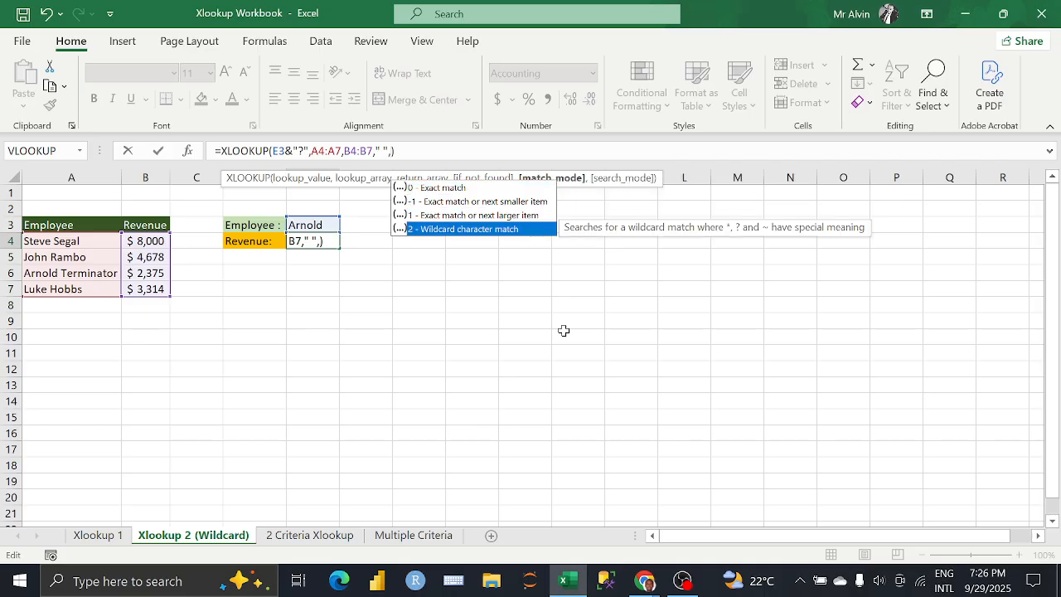
key(Tab)
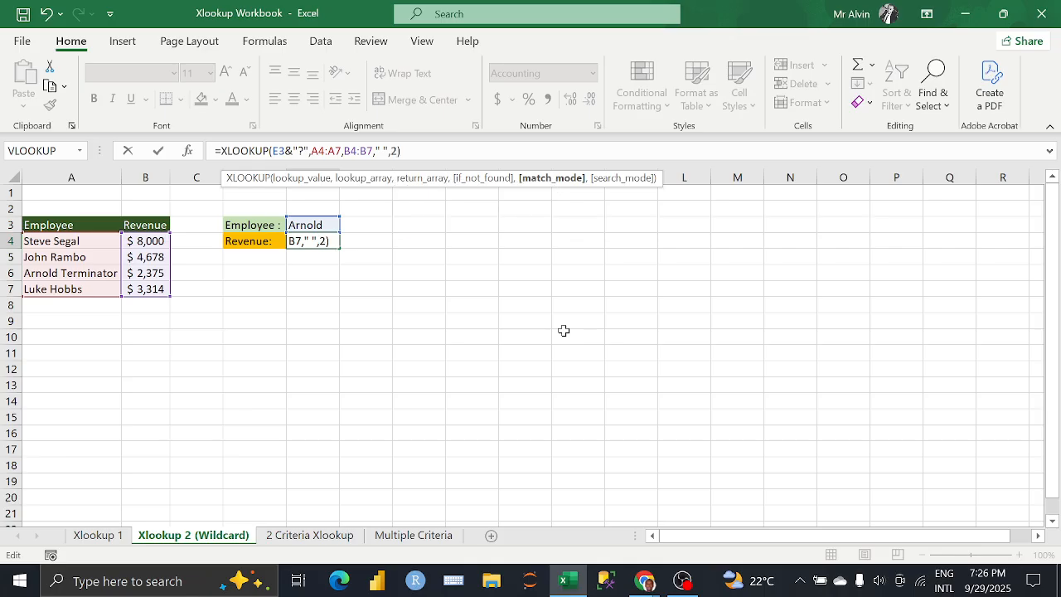
Step: Add search mode -1 (Search last-to-first) to the "?" wildcard XLOOKUP formula in E4
text(,)
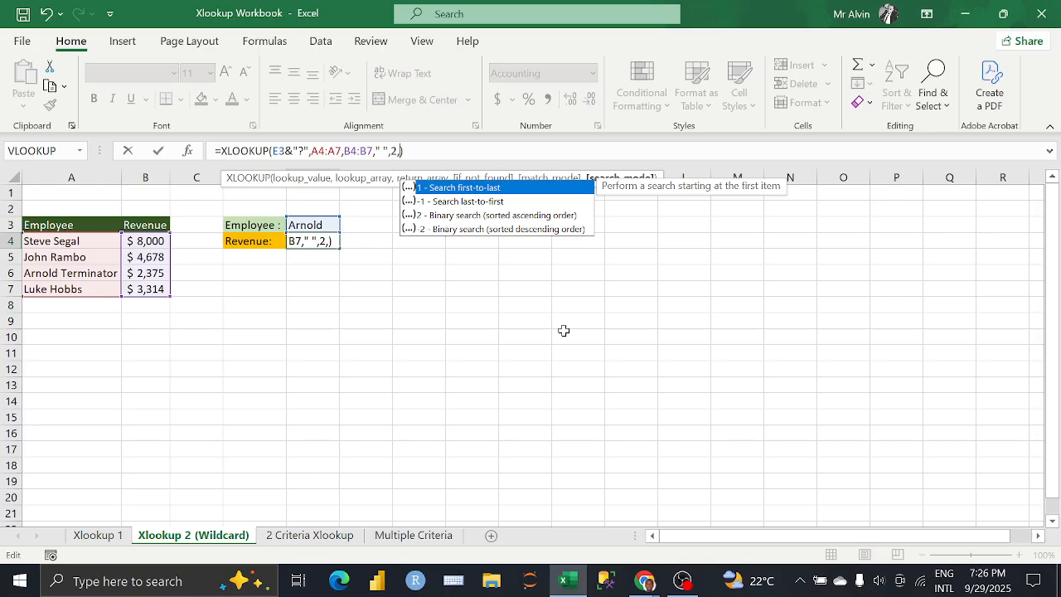
key(Down)
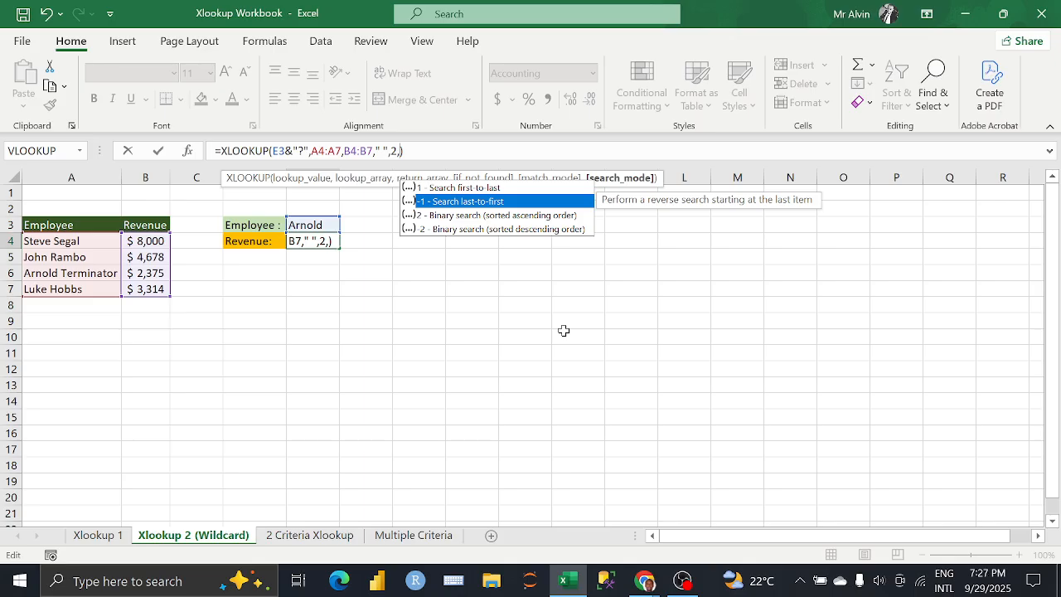
key(Tab)
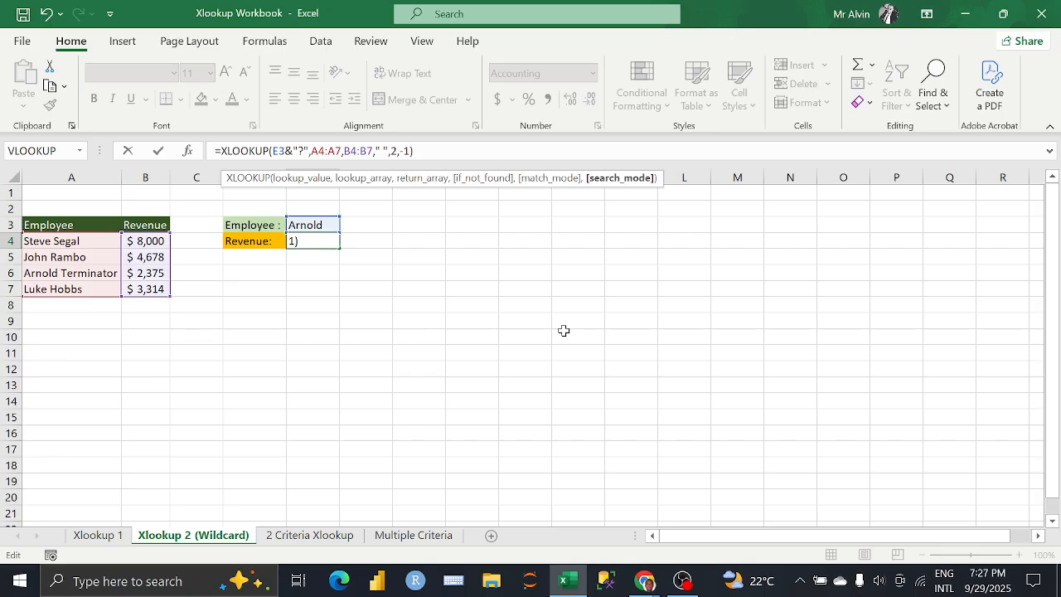
key(Return)
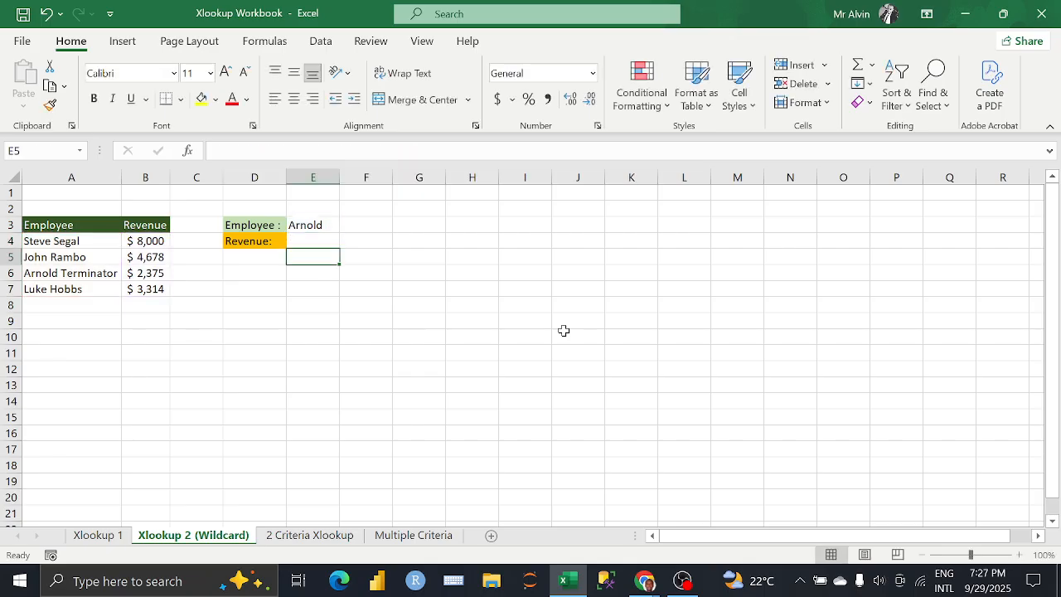
Step: Change the search mode of the XLOOKUP formula in E4 to 1
click(313, 241)
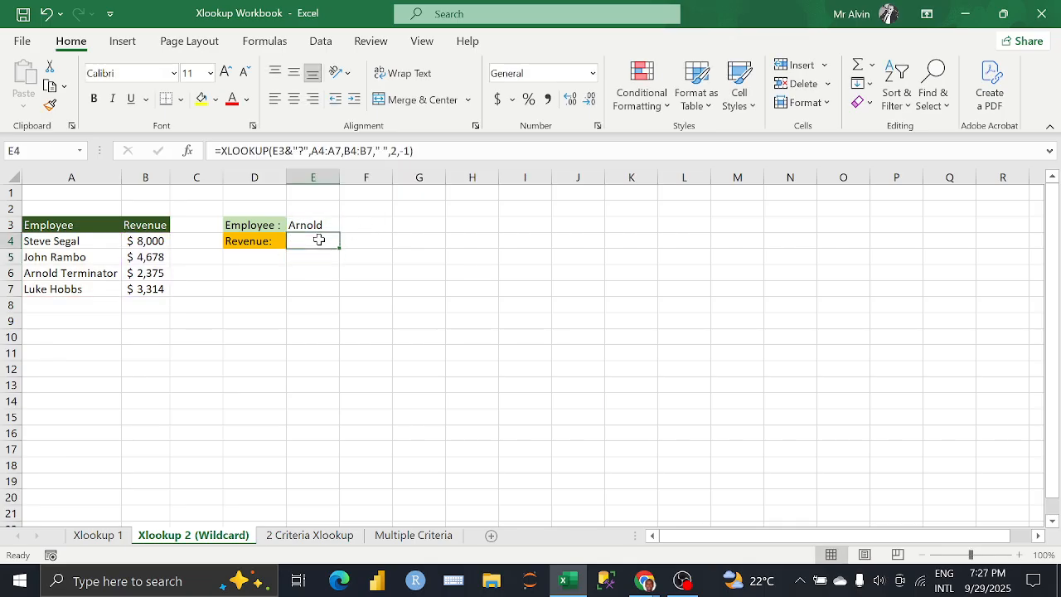
click(411, 149)
key(BackSpace)
key(BackSpace)
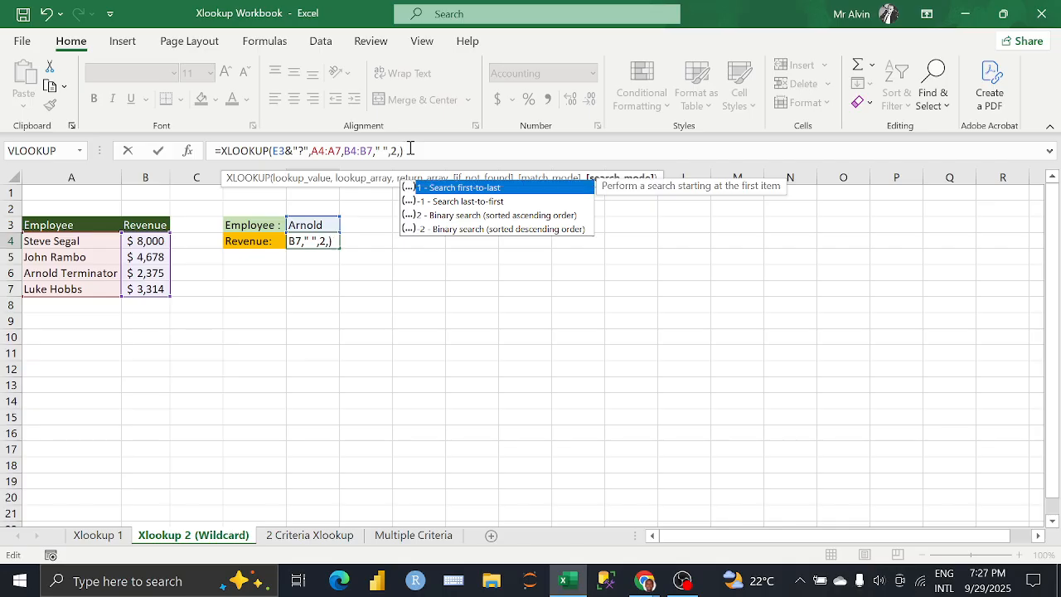
text(1)
key(Return)
Step: Replace the "?" wildcard in E4's XLOOKUP lookup value with "*"
click(320, 239)
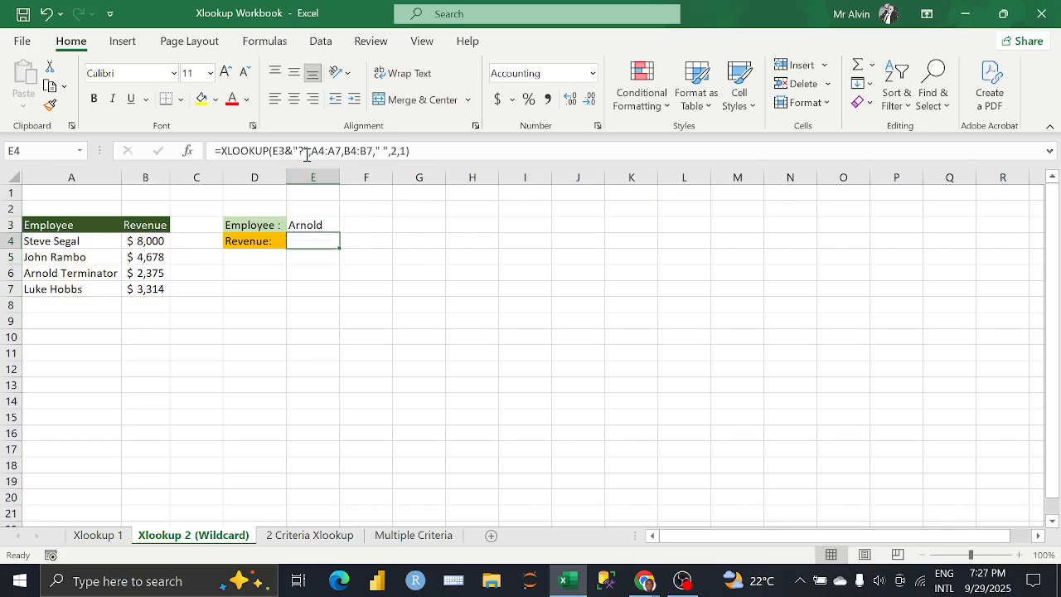
click(306, 155)
key(BackSpace)
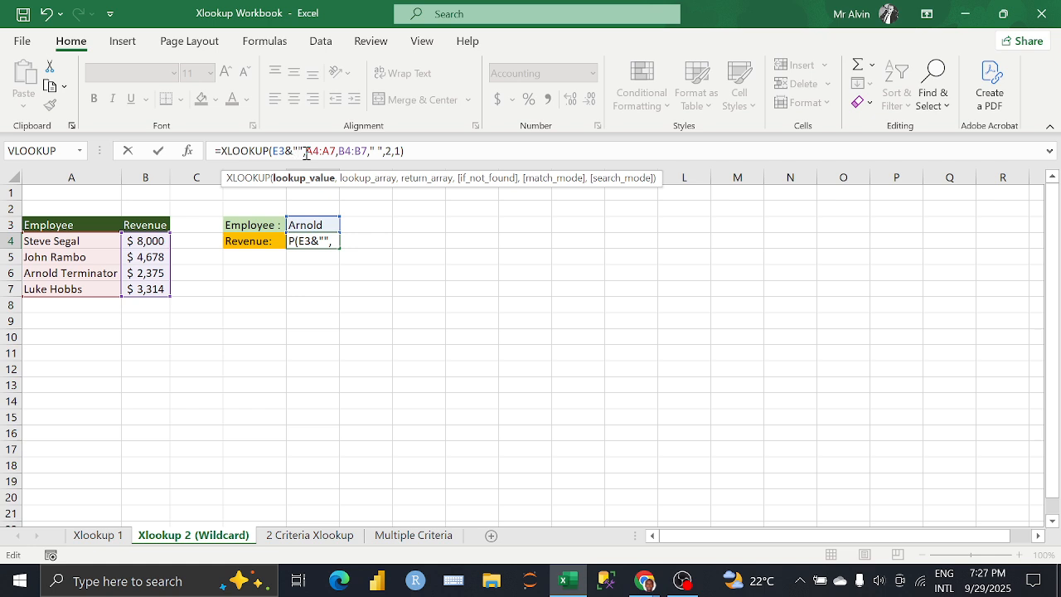
text(*)
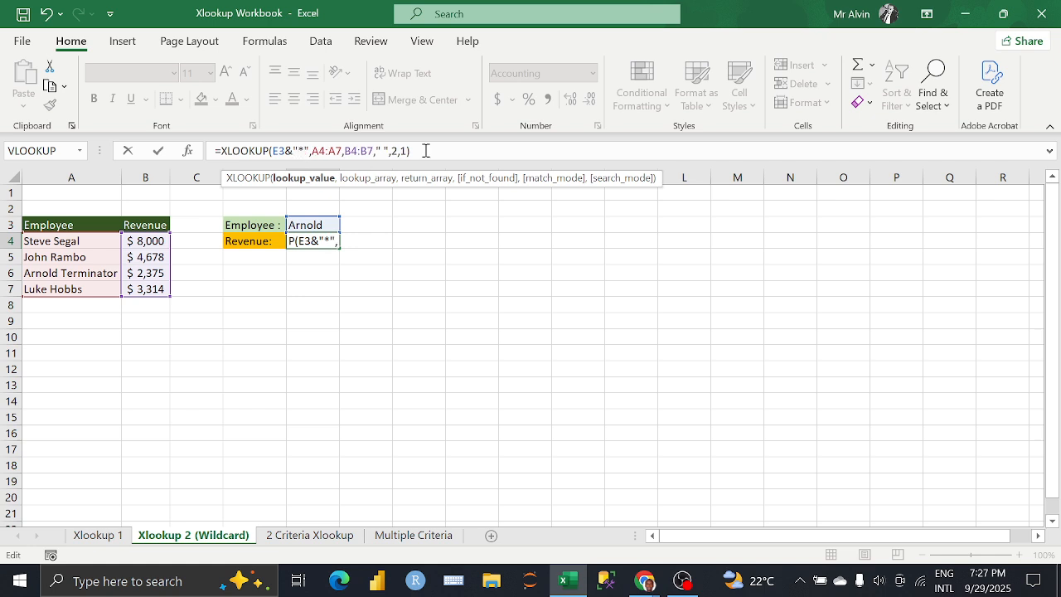
key(Return)
click(324, 242)
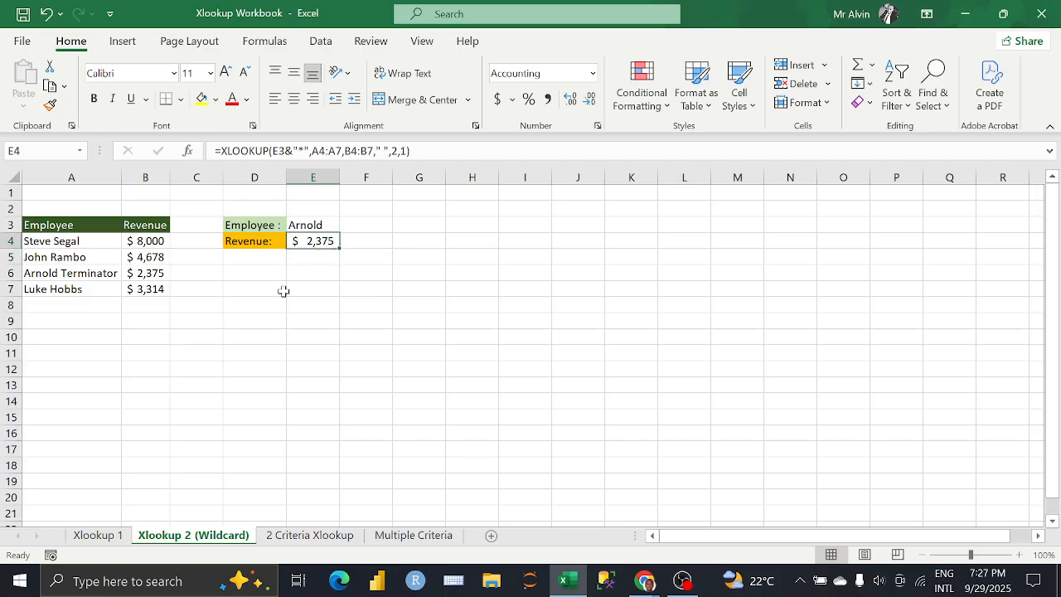
Step: Switch to the Google Meet call in Chrome to check on participants and return to the Excel workbook
mouse_move(644, 580)
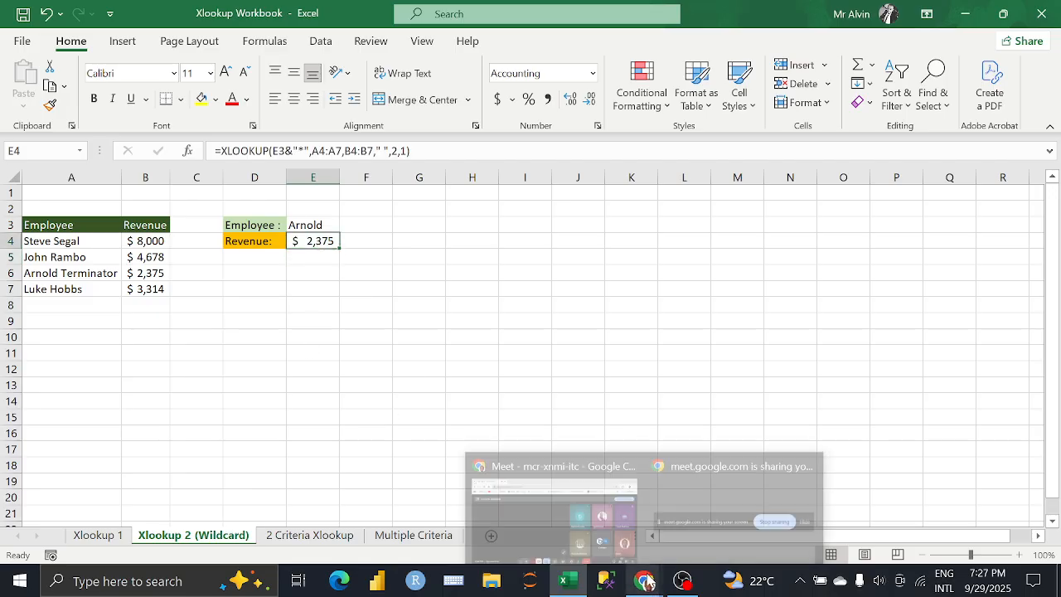
click(585, 531)
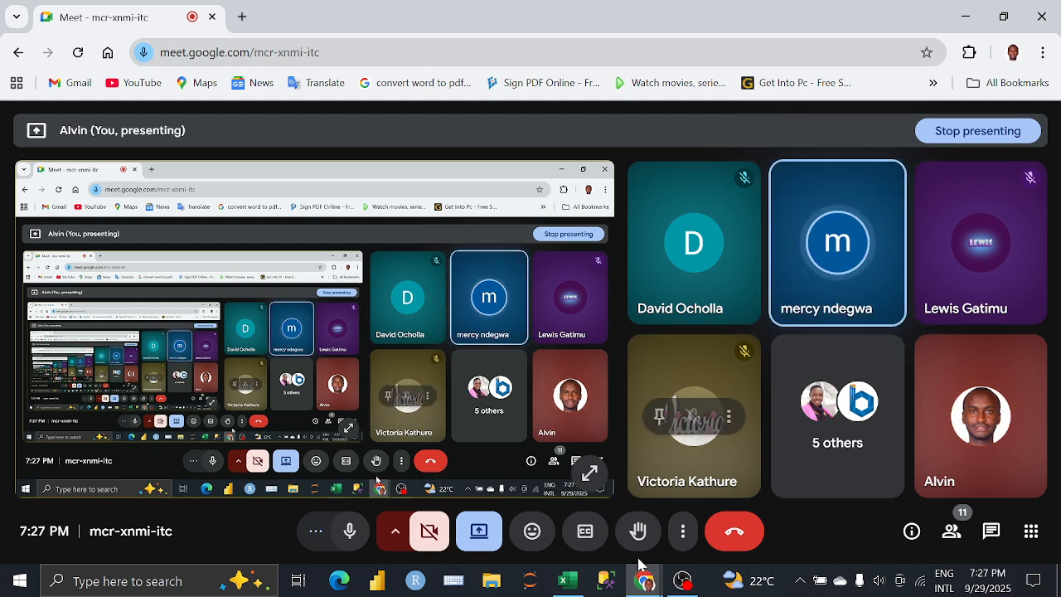
click(582, 579)
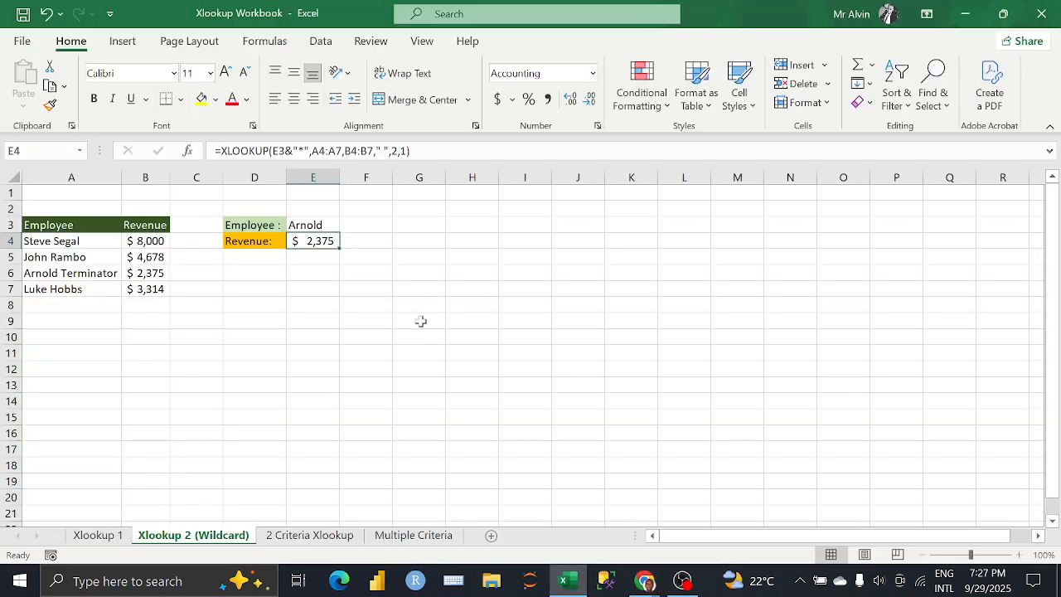
Step: Set the computer's speaker volume to 70
click(360, 239)
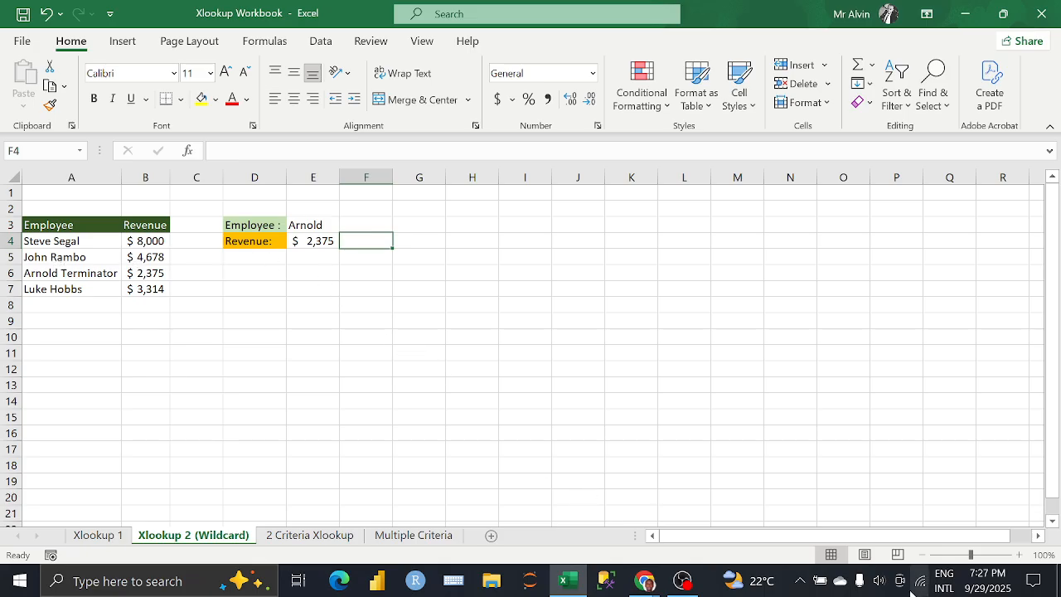
click(881, 581)
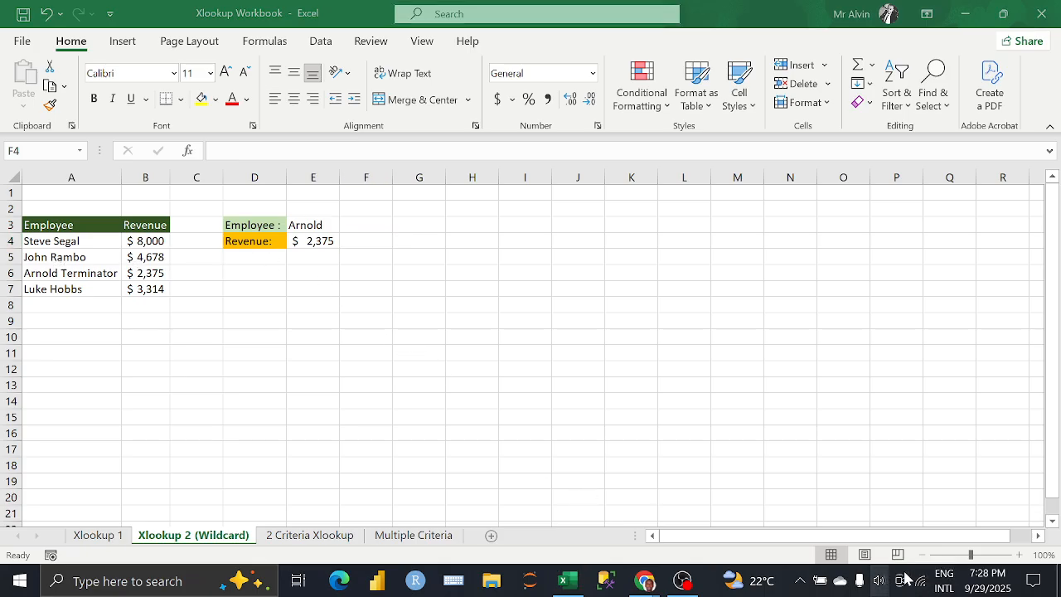
click(951, 541)
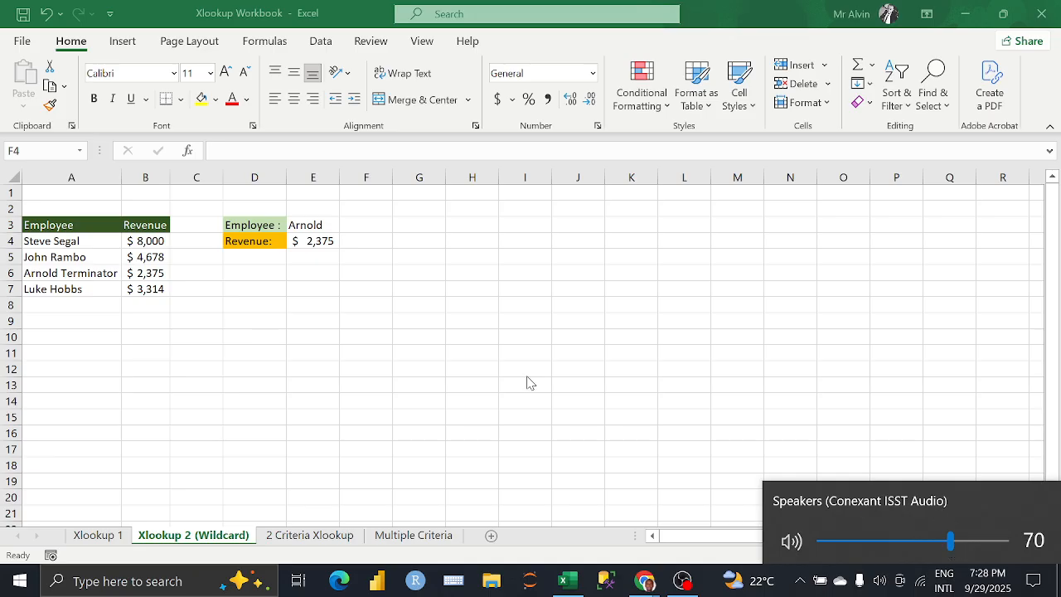
click(297, 283)
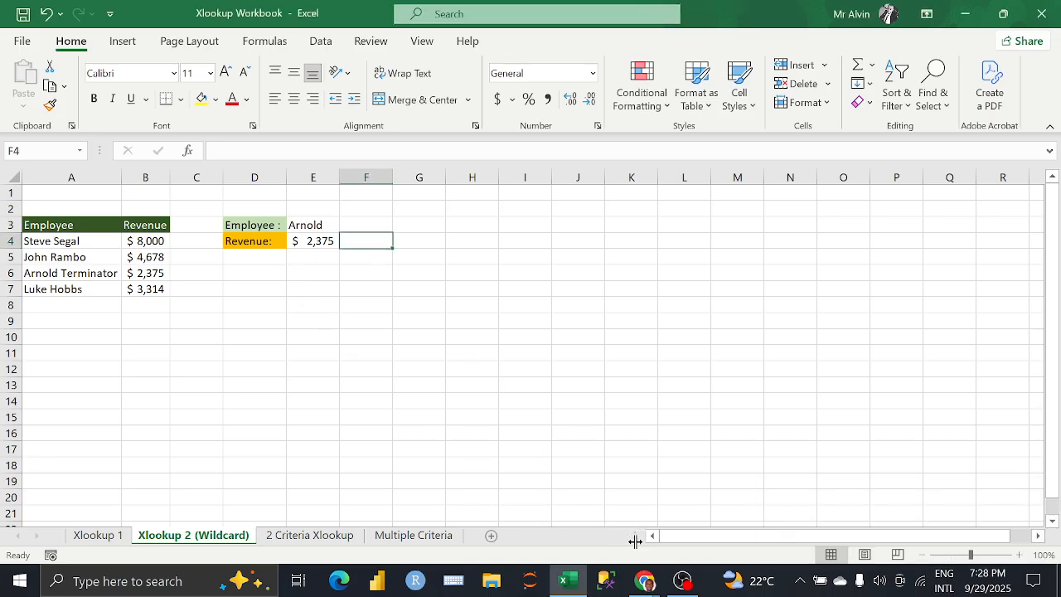
Step: View the Google Meet call in Chrome again and return to the Excel workbook
click(645, 580)
click(601, 506)
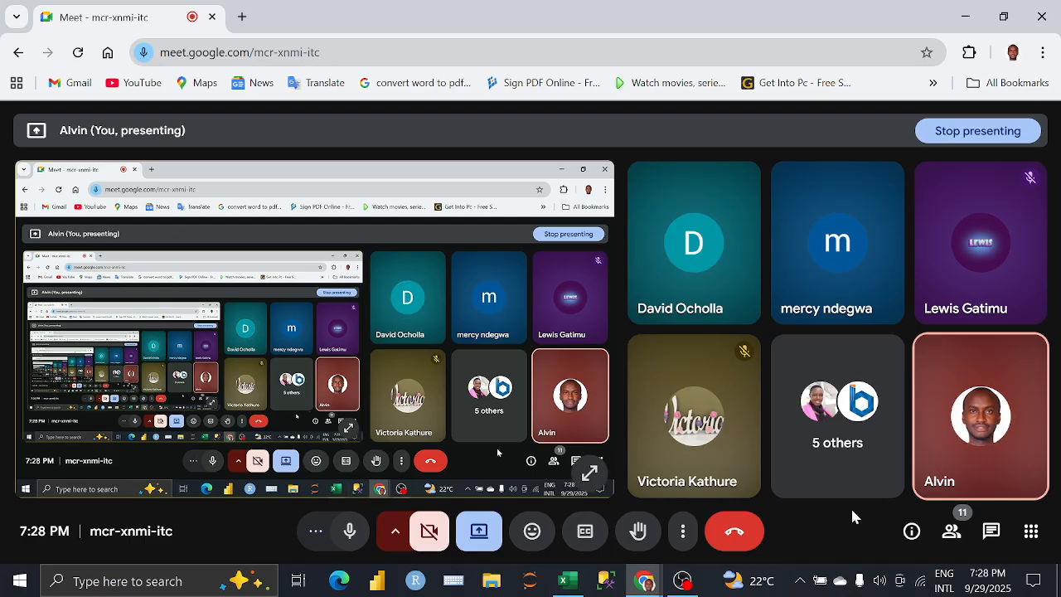
click(568, 580)
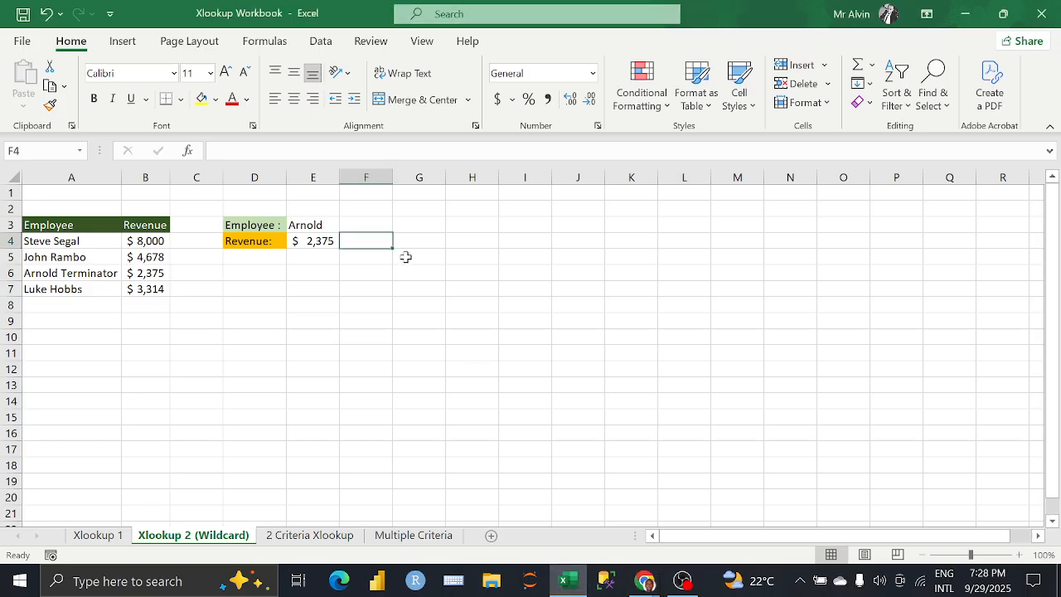
Step: On the Xlookup 1 sheet, reopen the XMATCH formula in E9 and re-enter its match mode as 0 (Exact match)
click(315, 240)
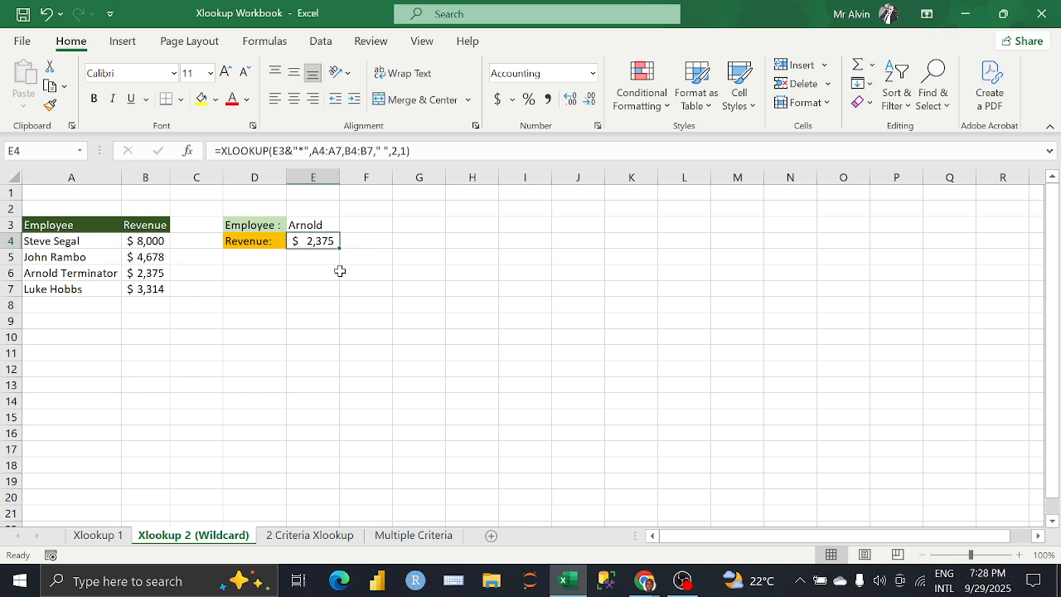
click(120, 535)
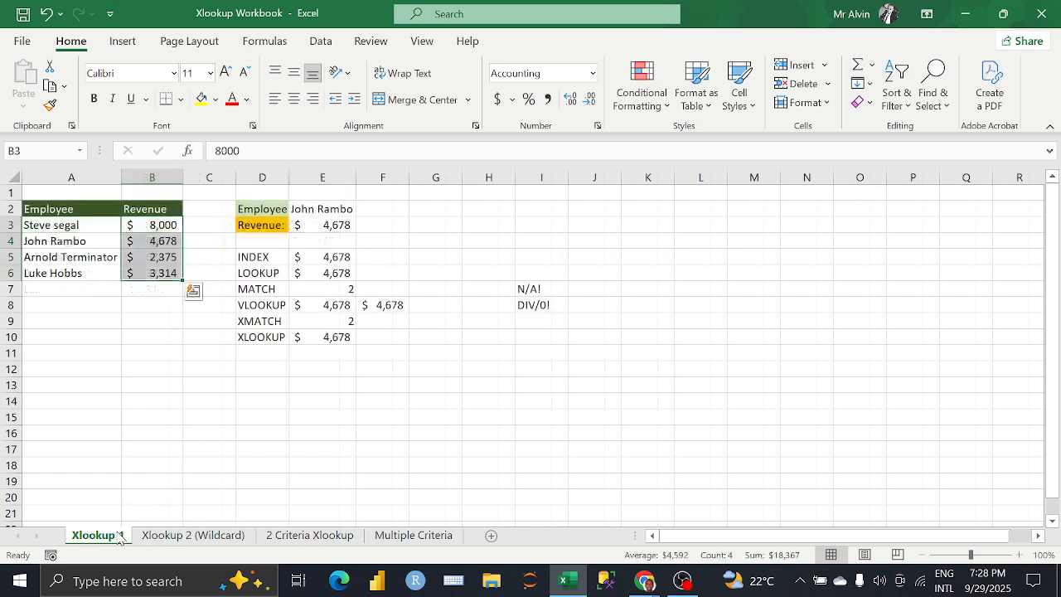
click(320, 321)
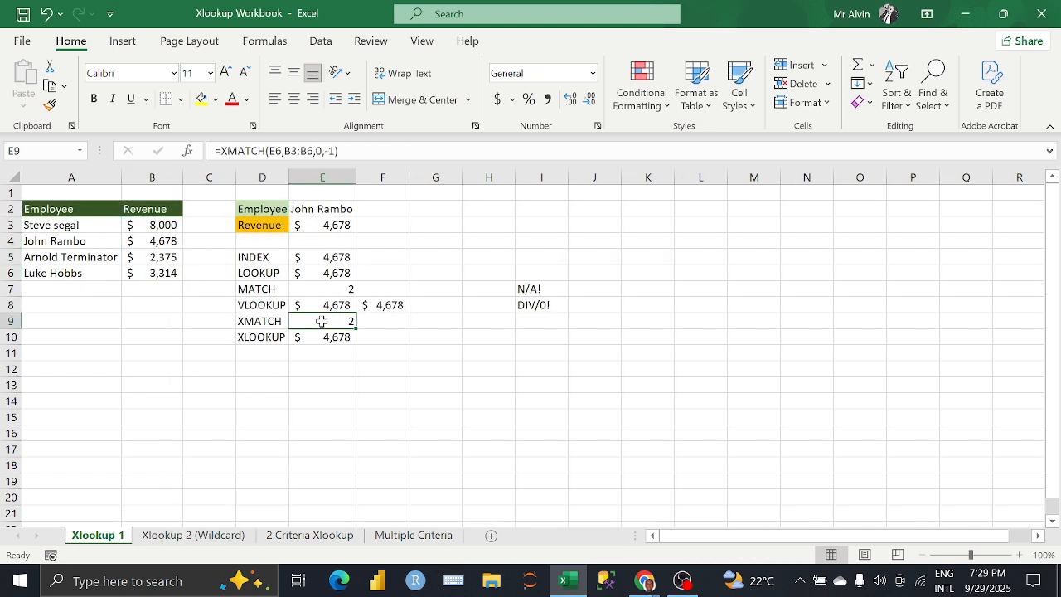
click(372, 321)
click(342, 321)
click(336, 153)
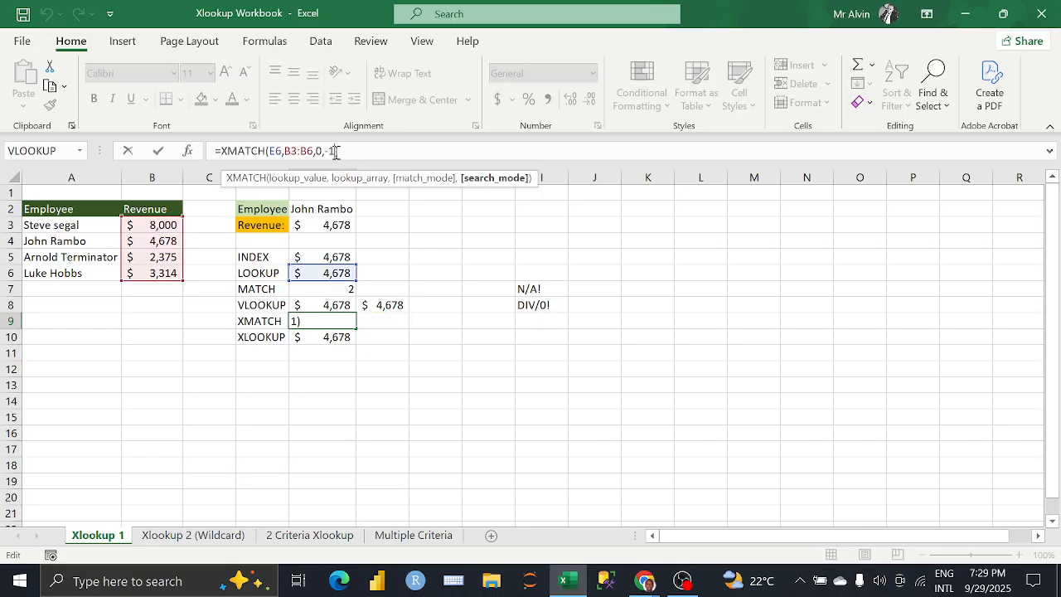
click(323, 151)
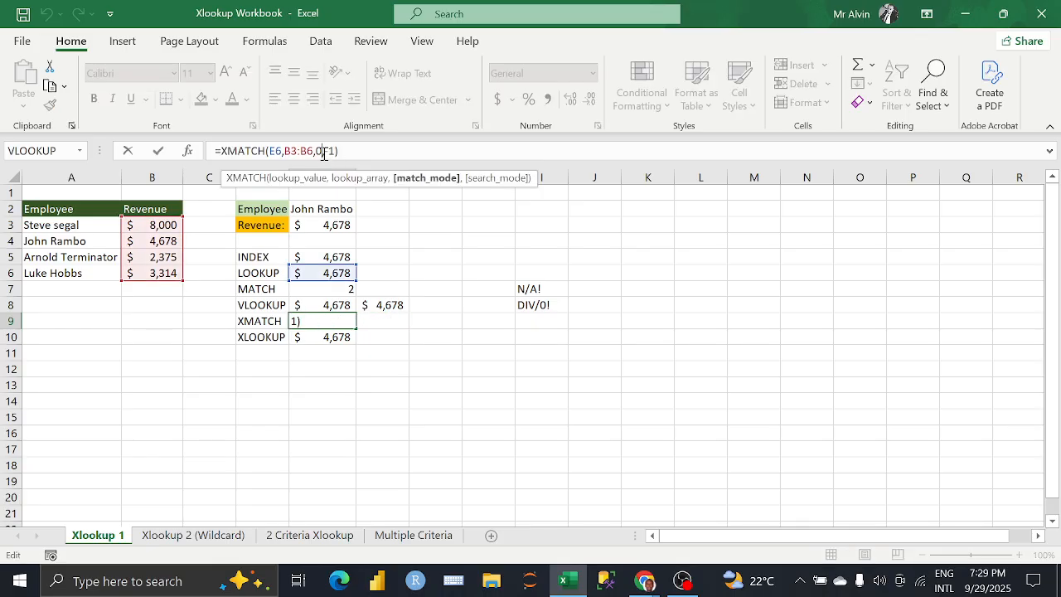
key(BackSpace)
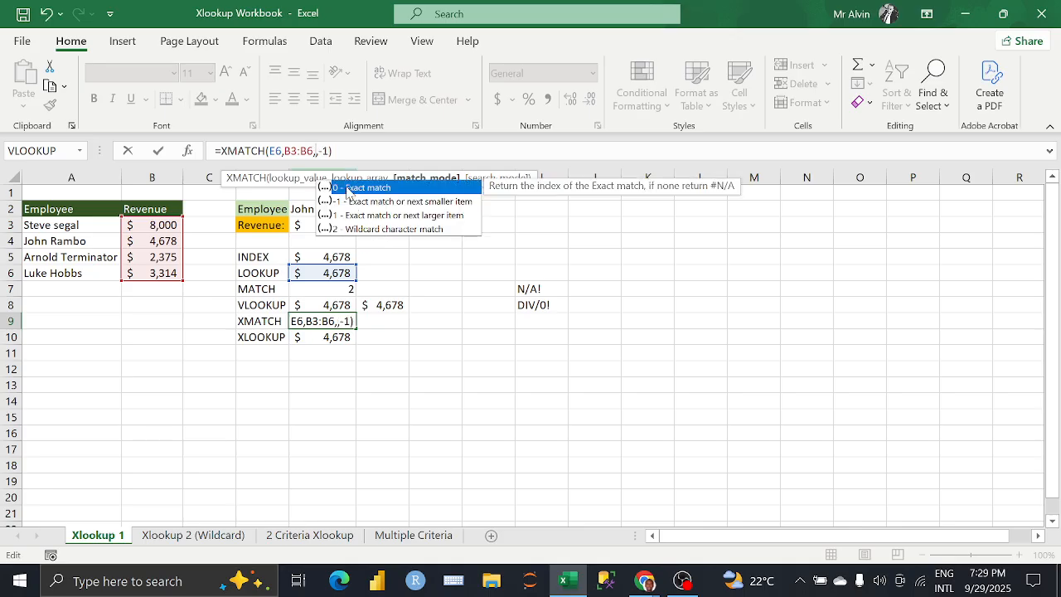
double_click(348, 189)
key(Return)
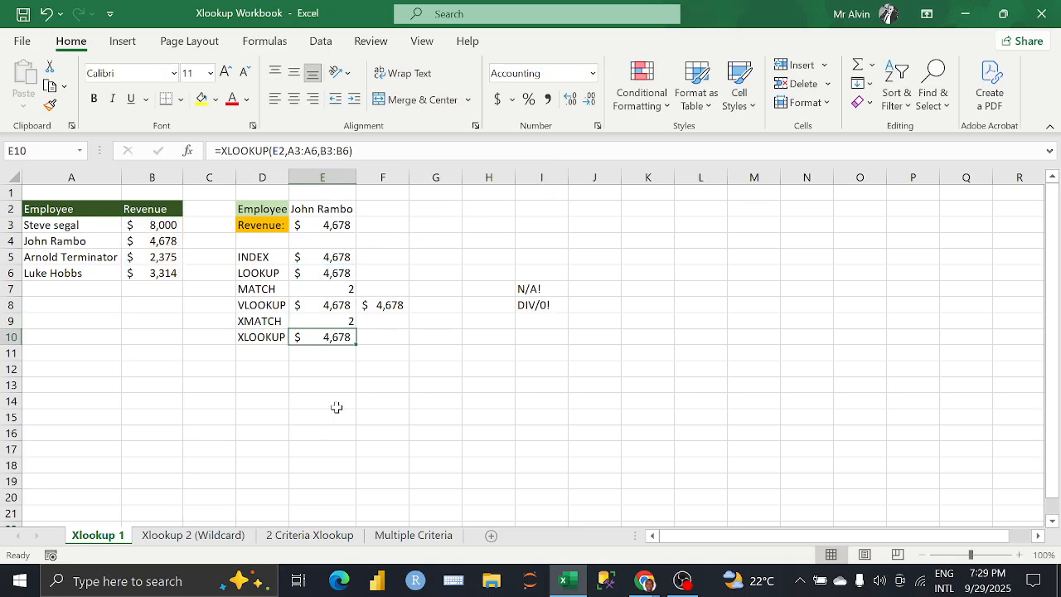
Step: Revisit the wildcard formula on the Xlookup 2 (Wildcard) sheet and open the 2 Criteria Xlookup sheet
click(203, 537)
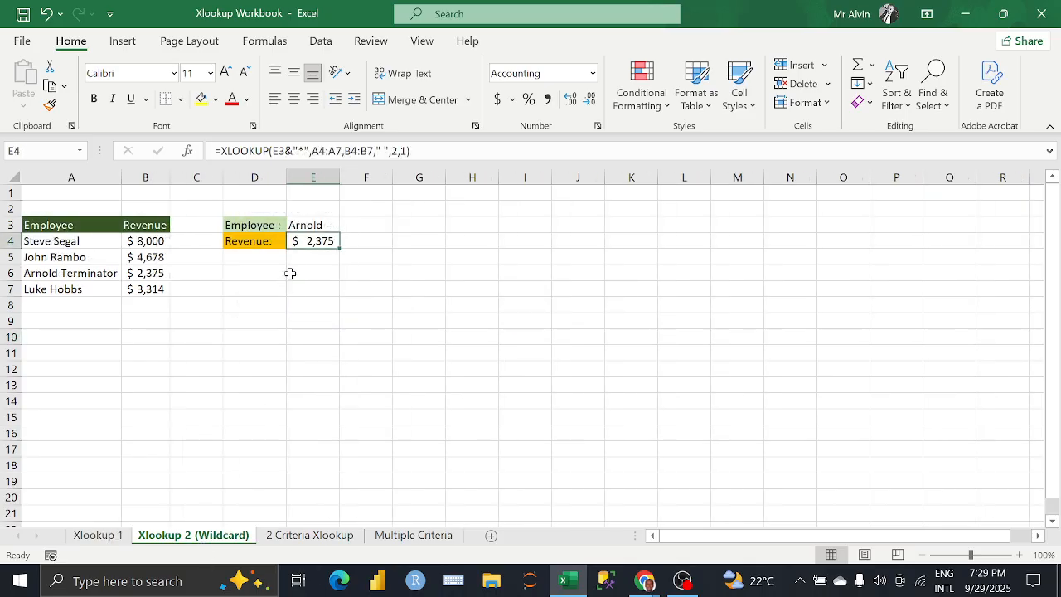
click(314, 260)
click(306, 243)
click(315, 535)
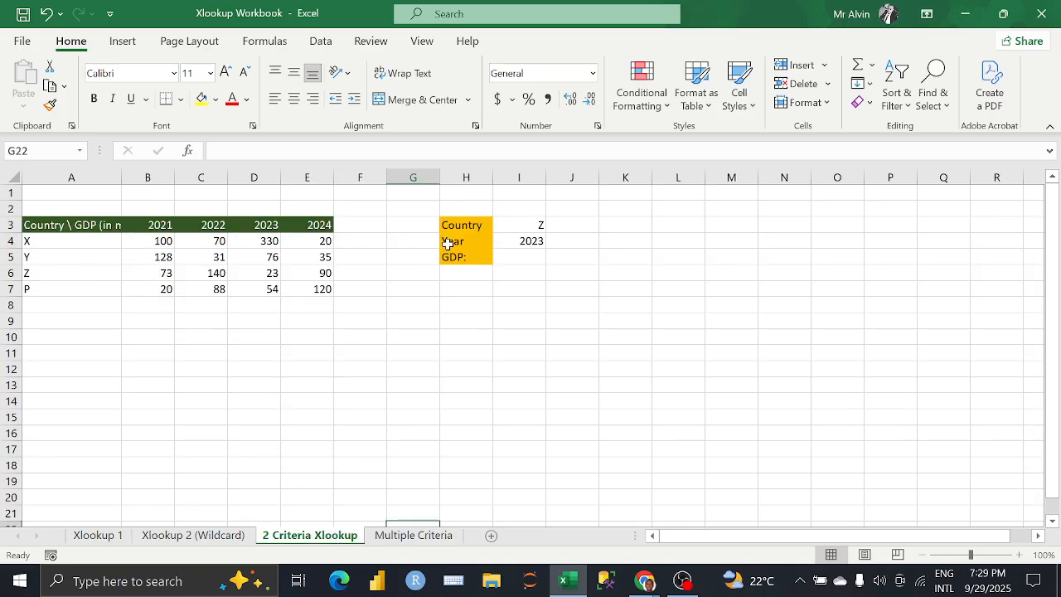
click(412, 255)
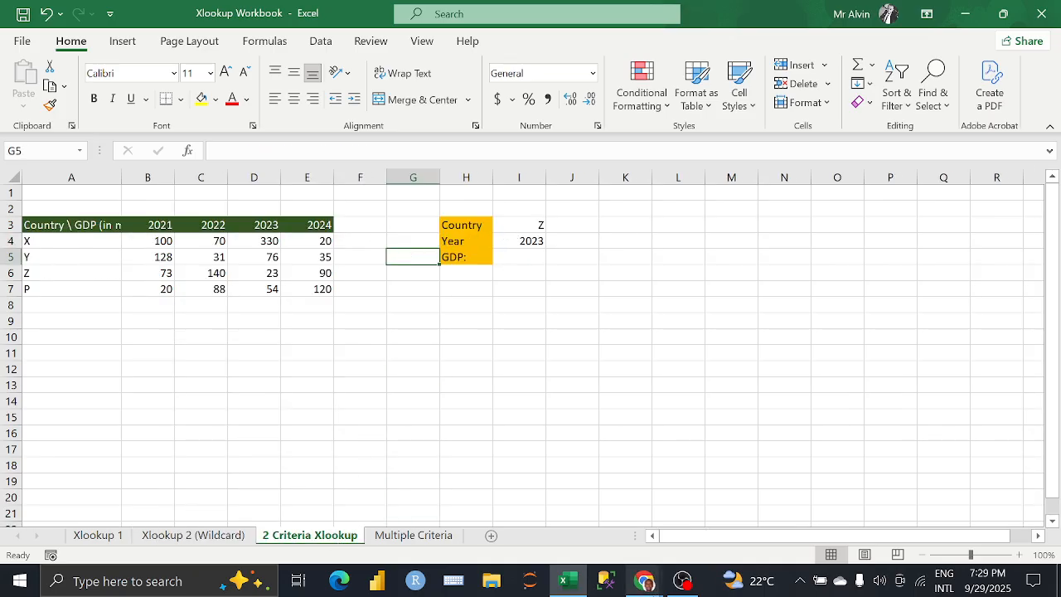
Step: Check the Google Meet call in Chrome for participant questions and go back to the Excel workbook
mouse_move(644, 580)
click(554, 510)
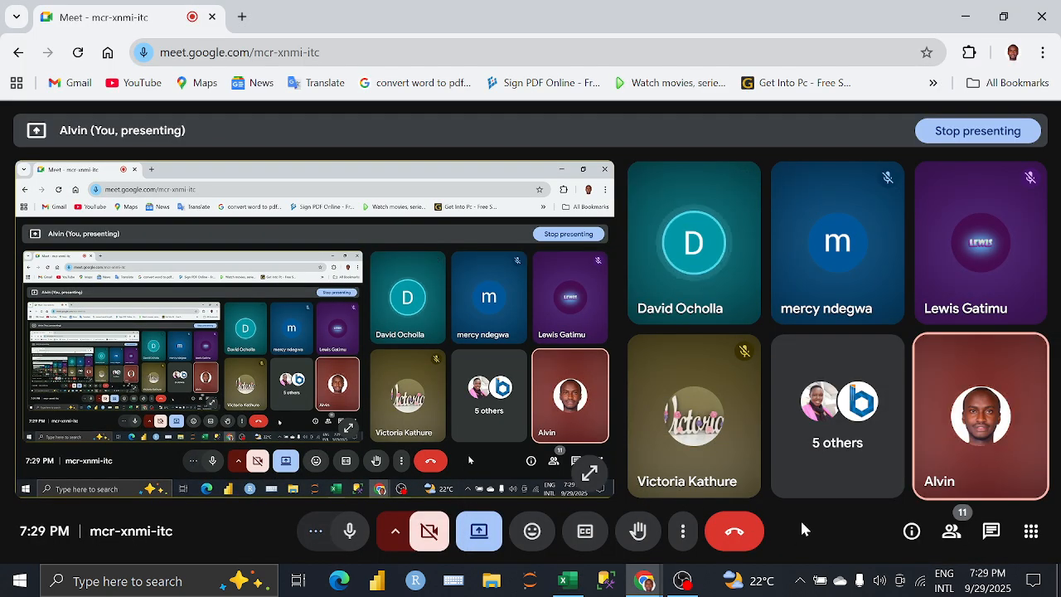
click(567, 580)
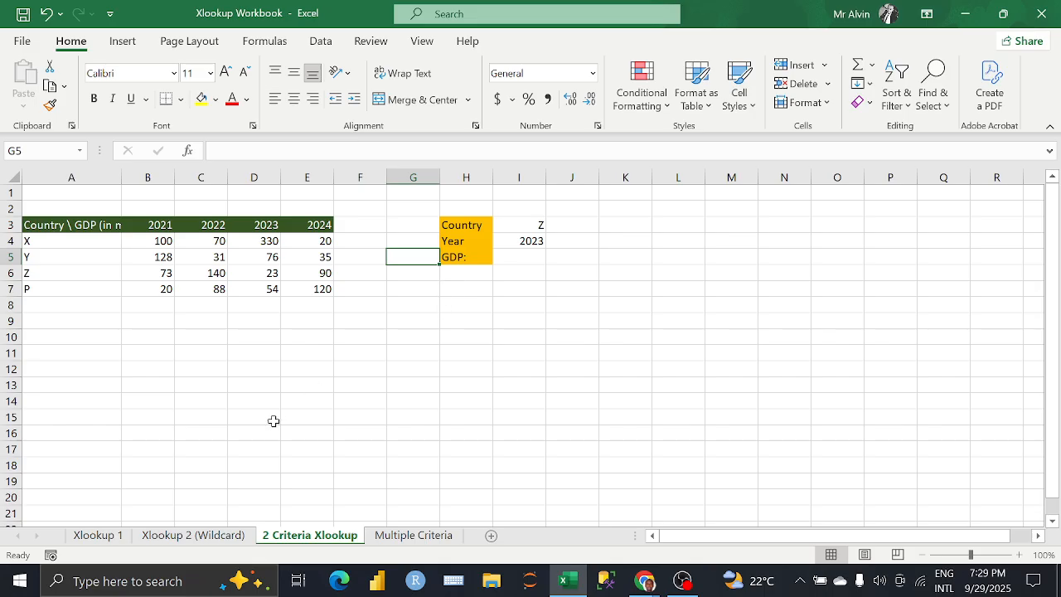
Step: On the Xlookup 2 (Wildcard) sheet, re-enter the search mode of the XLOOKUP formula in E4 as 1
click(220, 535)
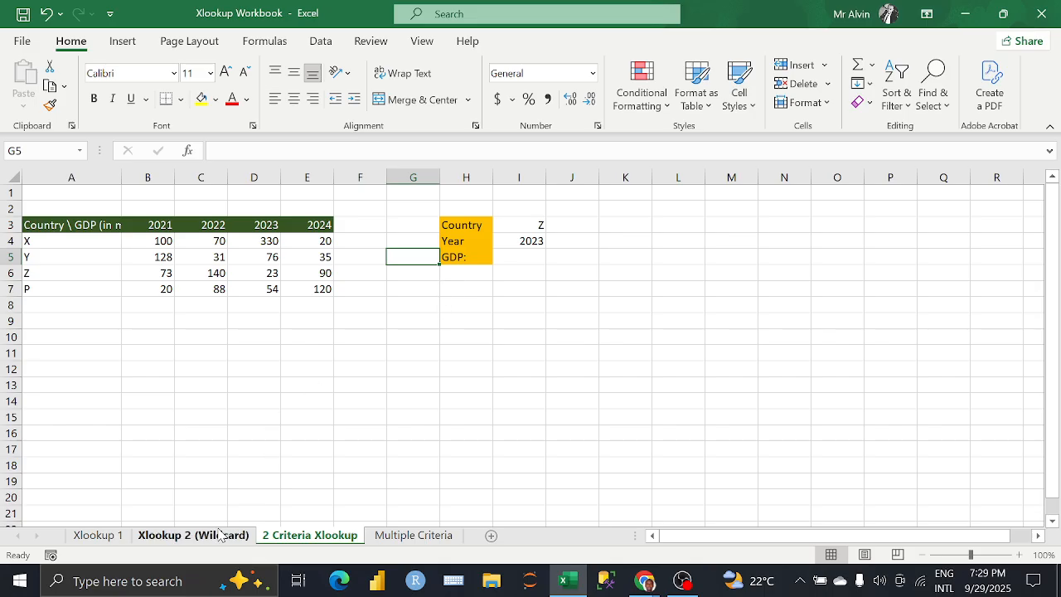
click(399, 150)
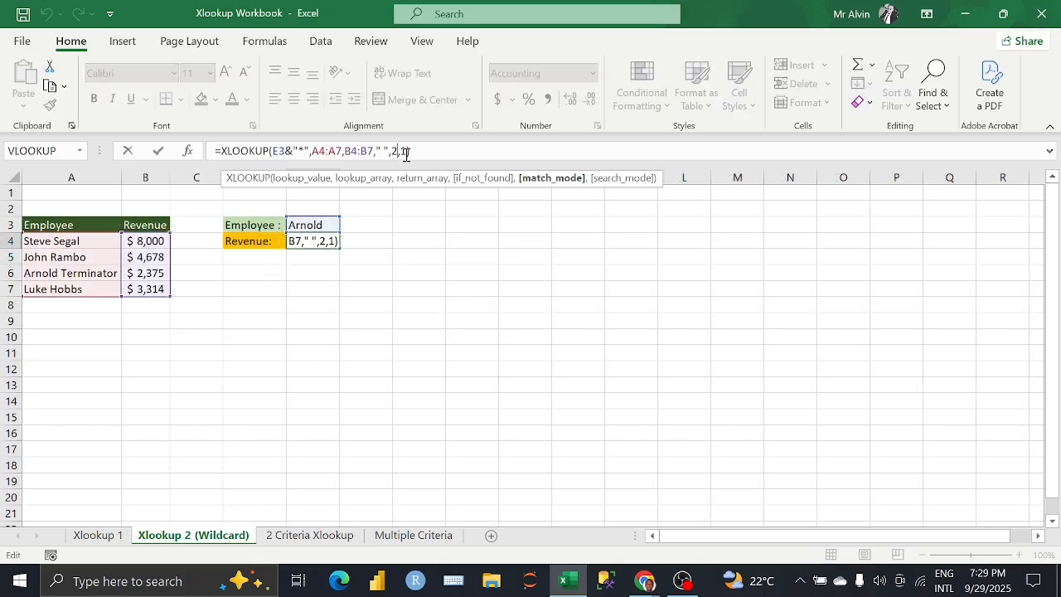
click(405, 151)
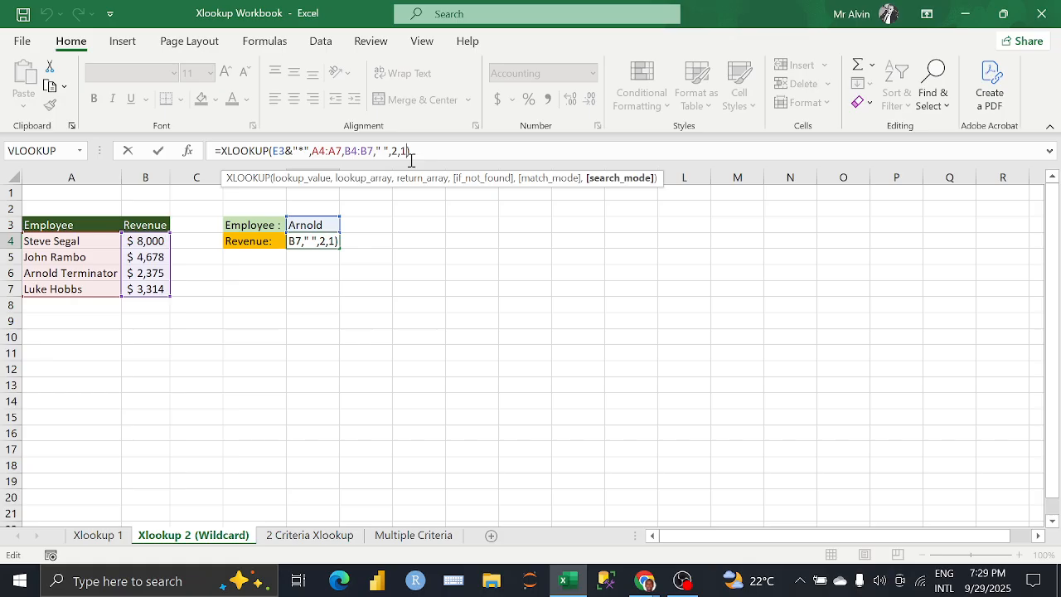
key(BackSpace)
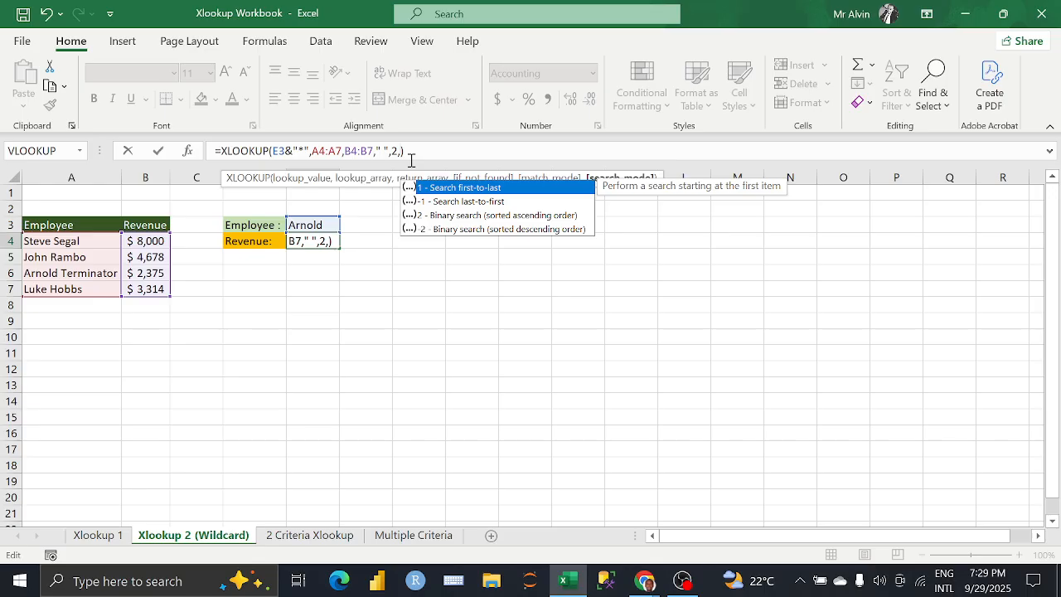
text(1)
key(Return)
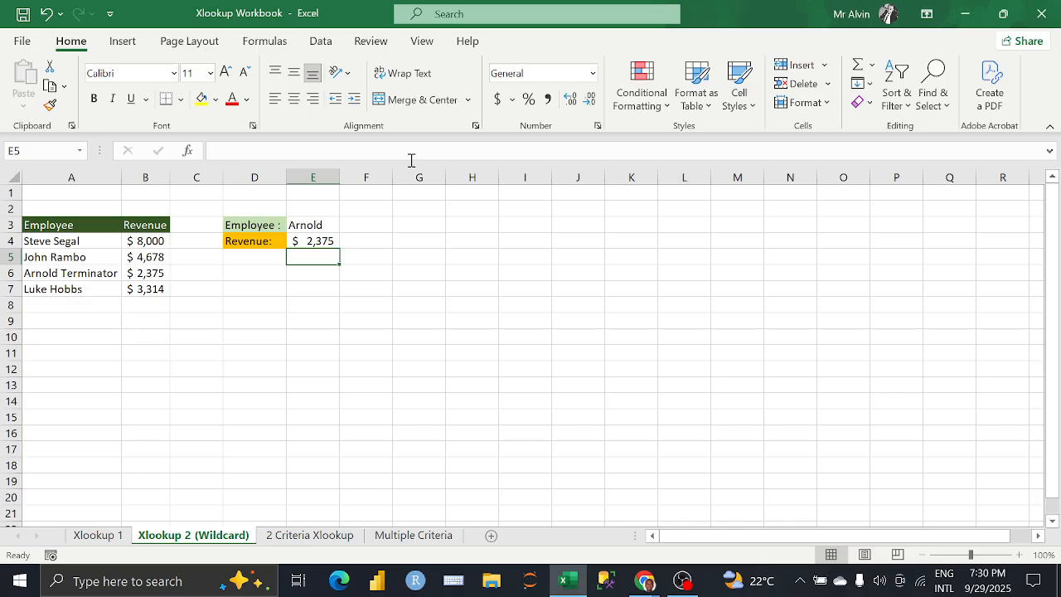
Step: Reopen the E4 formula, review the search mode options and choose 1 - Search first-to-last again
click(313, 241)
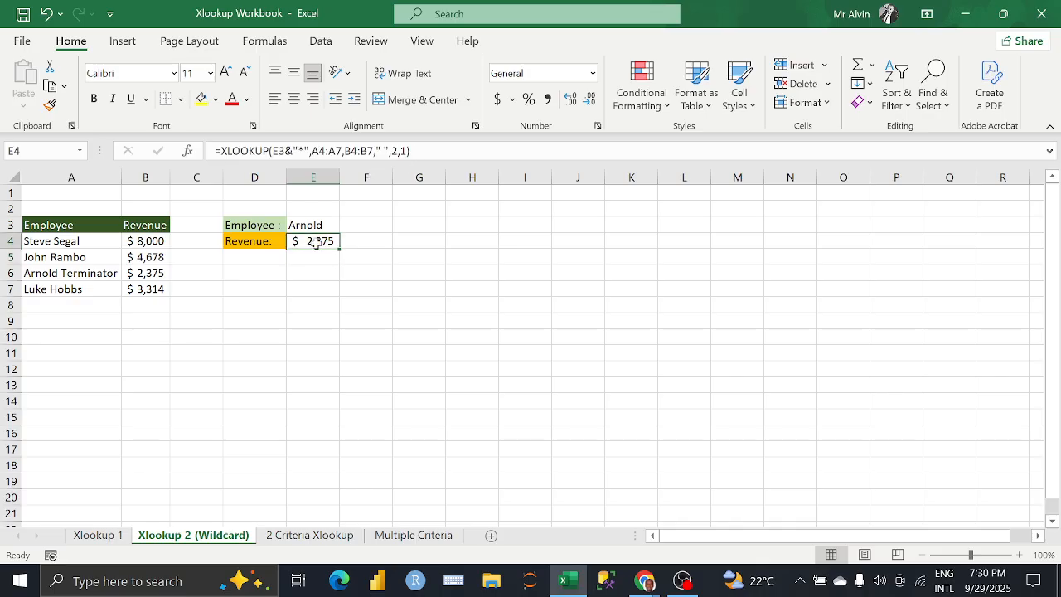
click(404, 150)
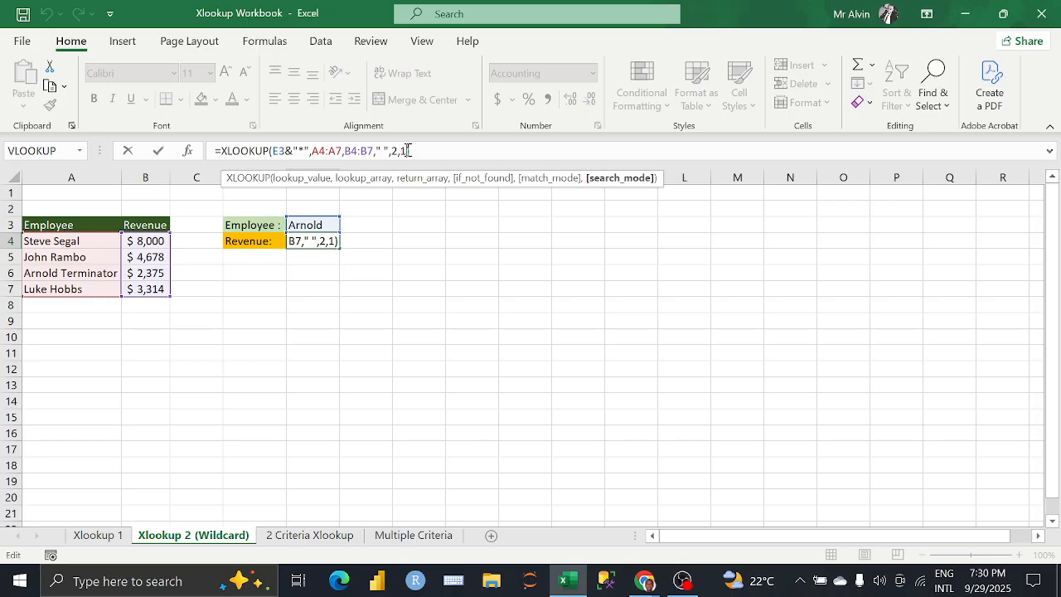
key(BackSpace)
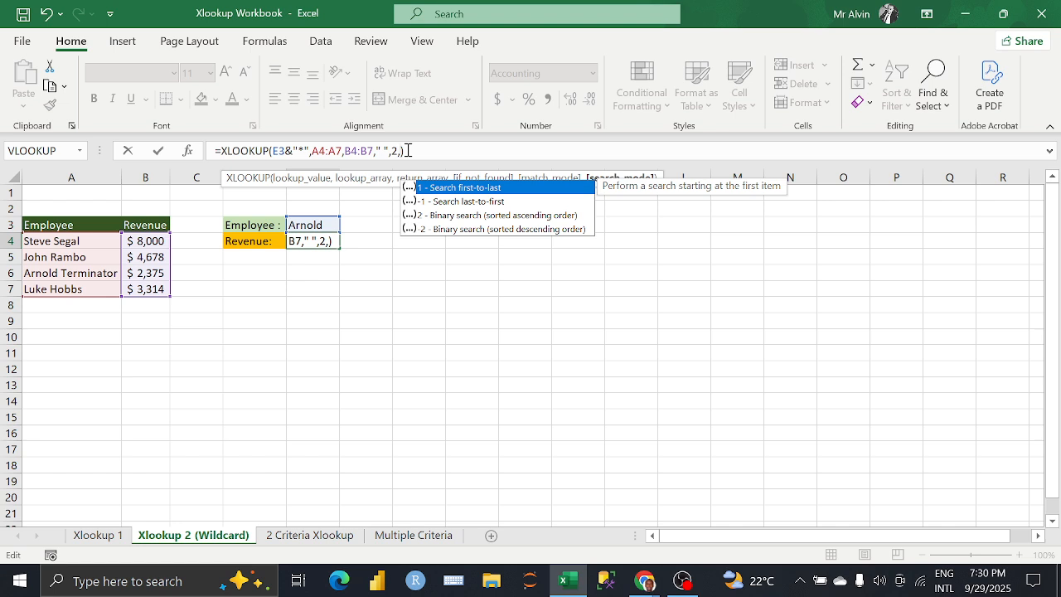
key(Down)
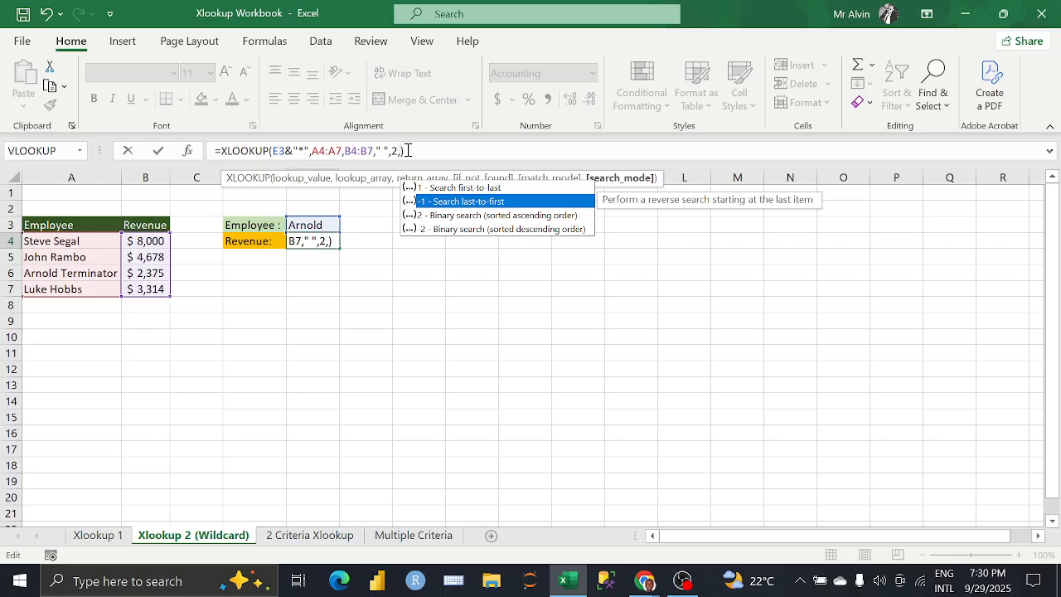
key(Up)
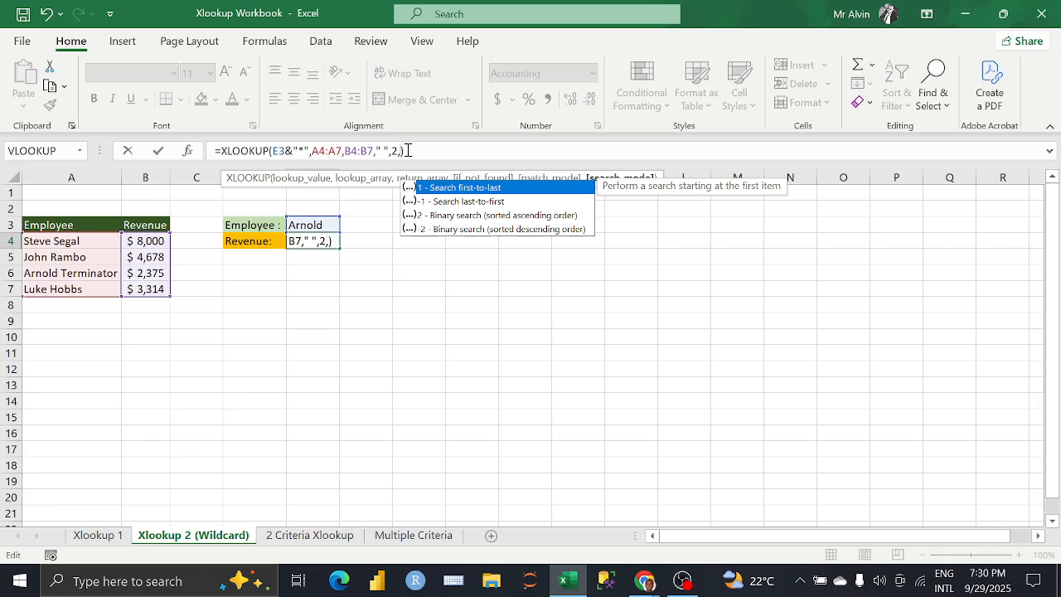
key(Tab)
key(Return)
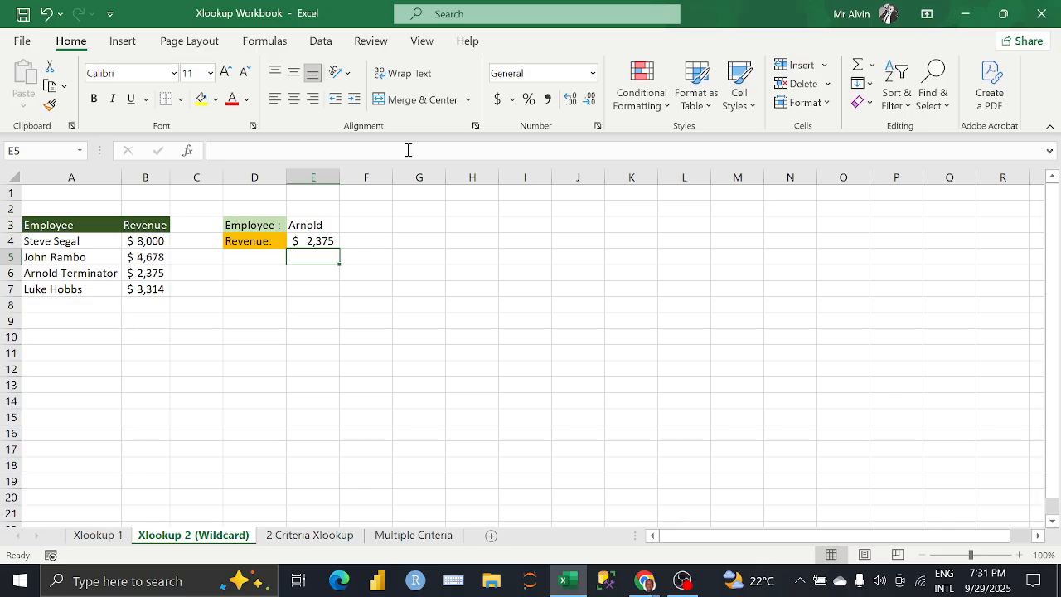
Step: Check the Google Meet call in Chrome, then return to the Excel workbook and open the 2 Criteria Xlookup sheet
mouse_move(645, 580)
click(595, 464)
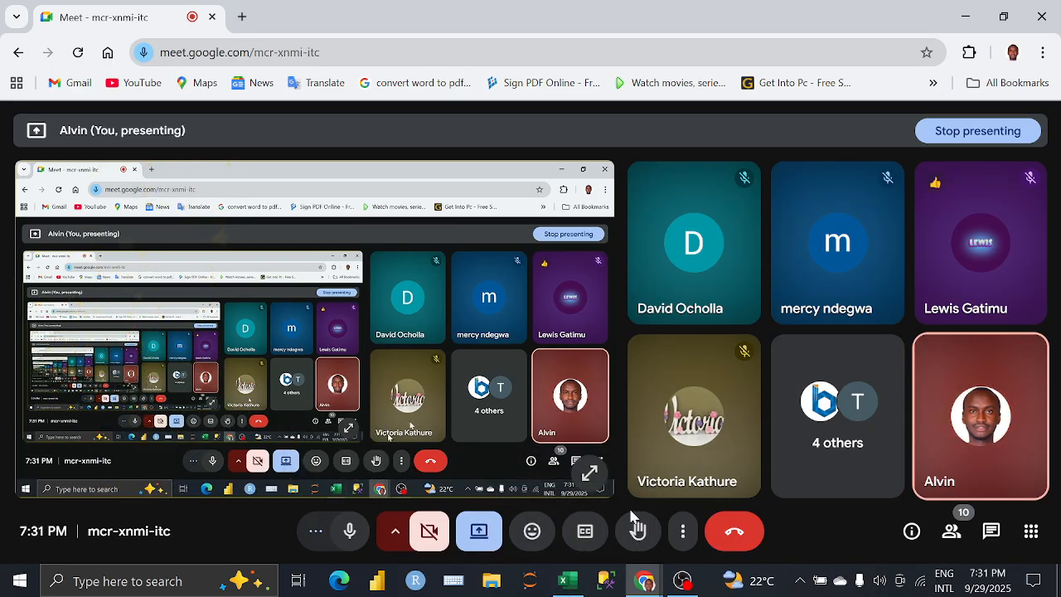
click(568, 582)
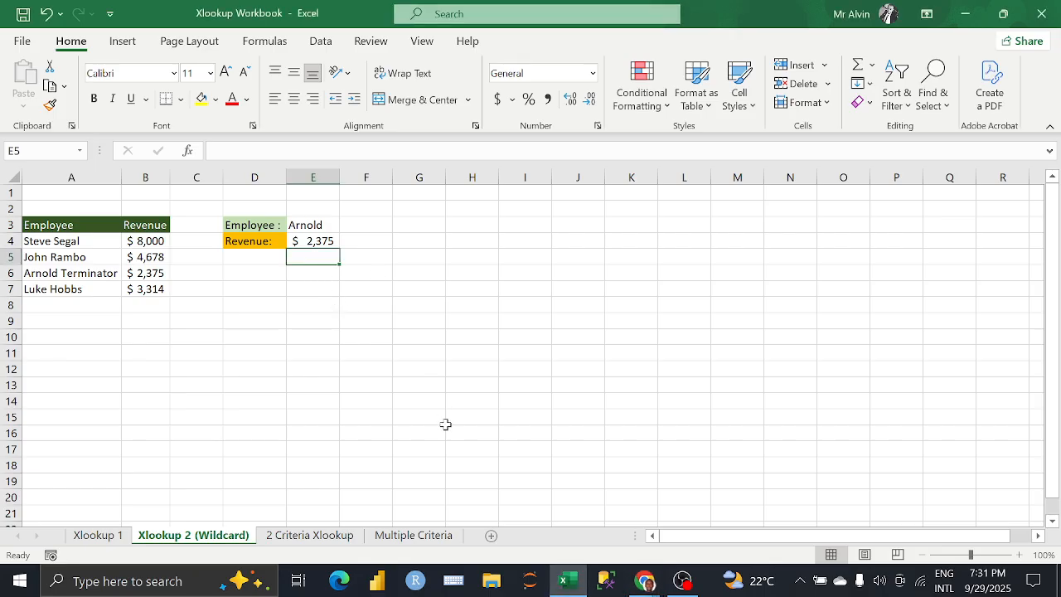
click(619, 578)
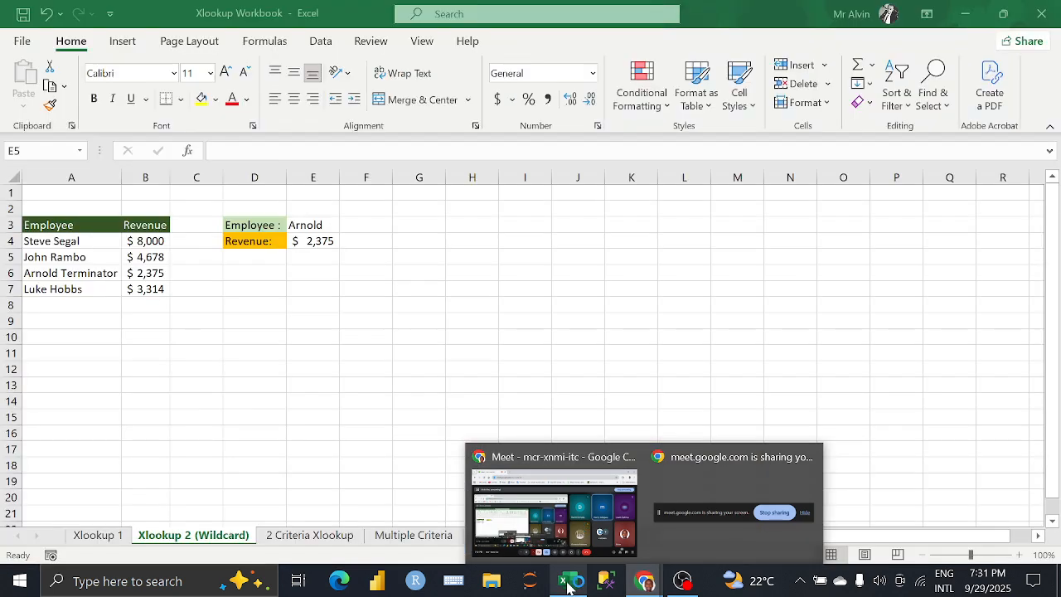
click(567, 583)
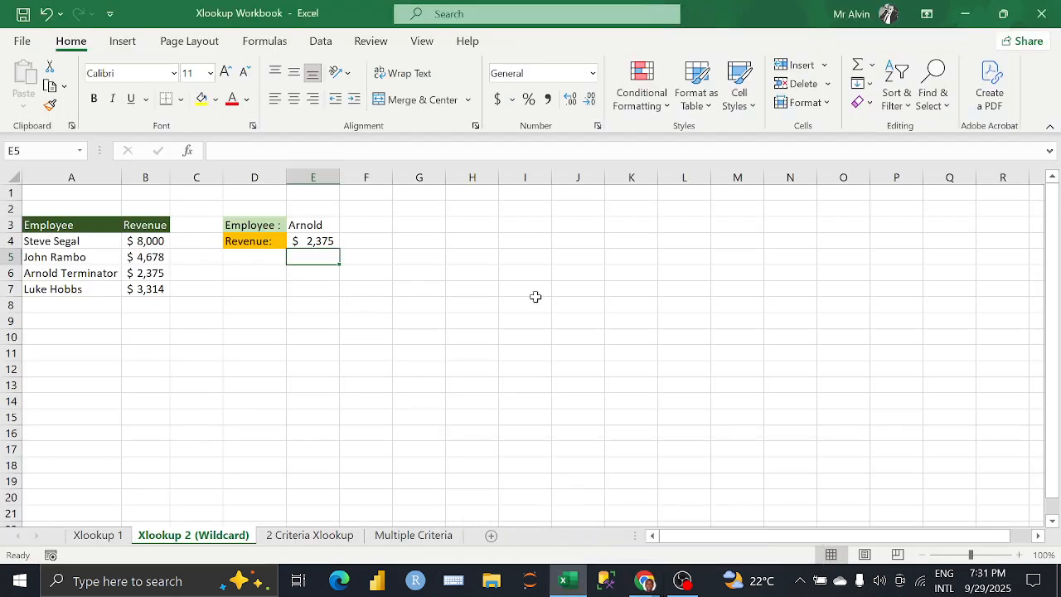
click(317, 537)
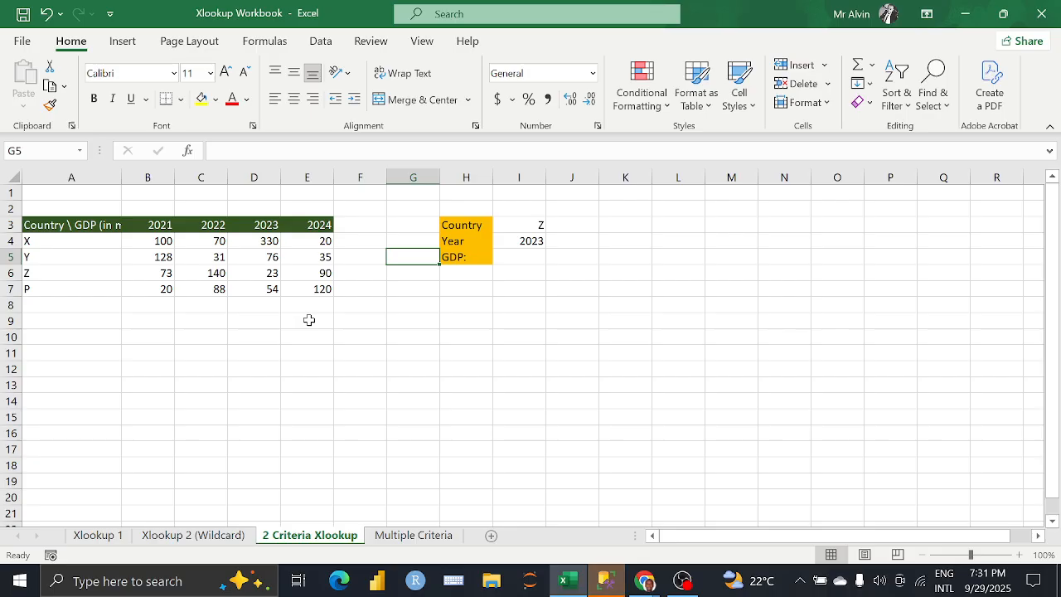
click(605, 580)
click(689, 476)
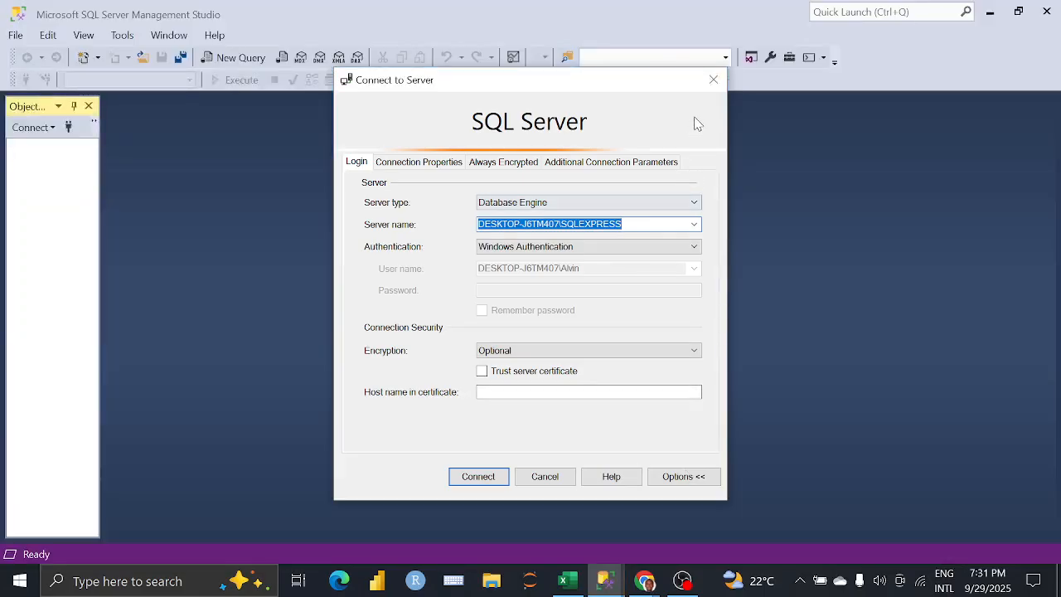
click(717, 83)
click(1046, 11)
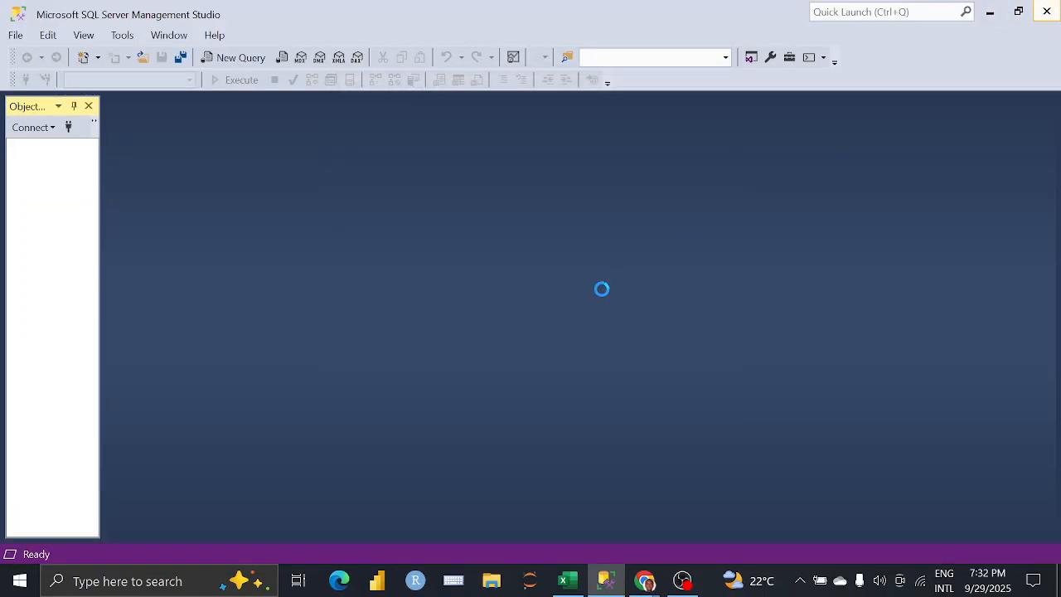
Step: Start an XLOOKUP formula in the GDP cell I5 with I3 as lookup value and countries A4:A7 as lookup array
click(515, 259)
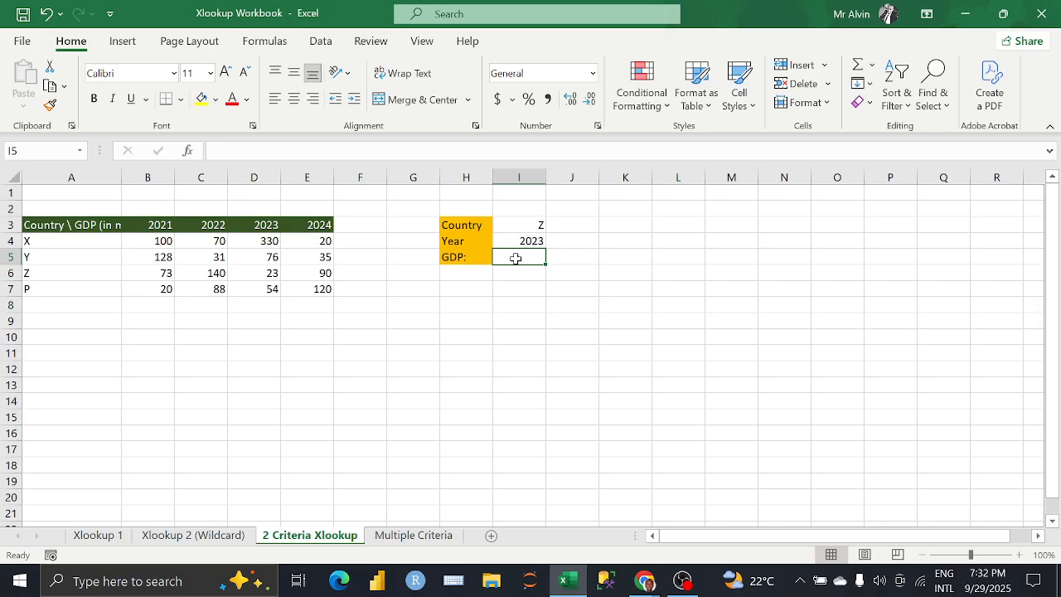
text(=)
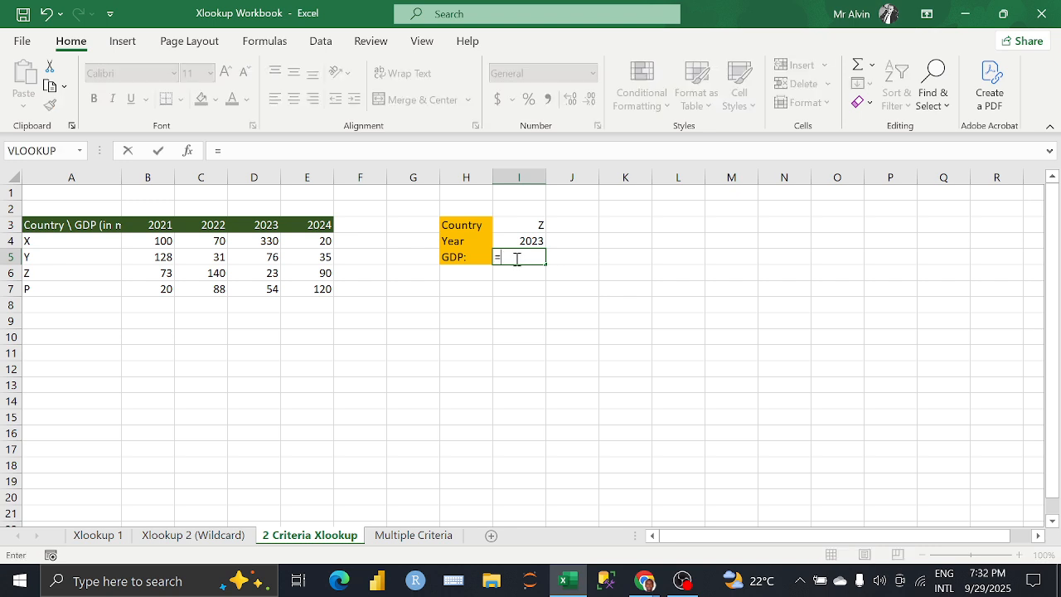
text(xl)
key(Tab)
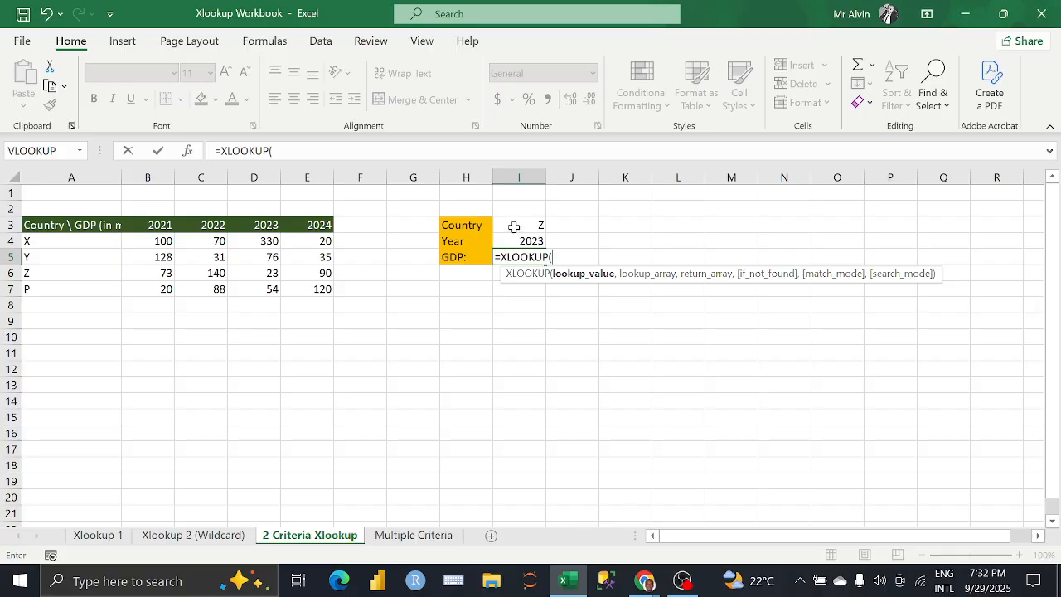
click(514, 226)
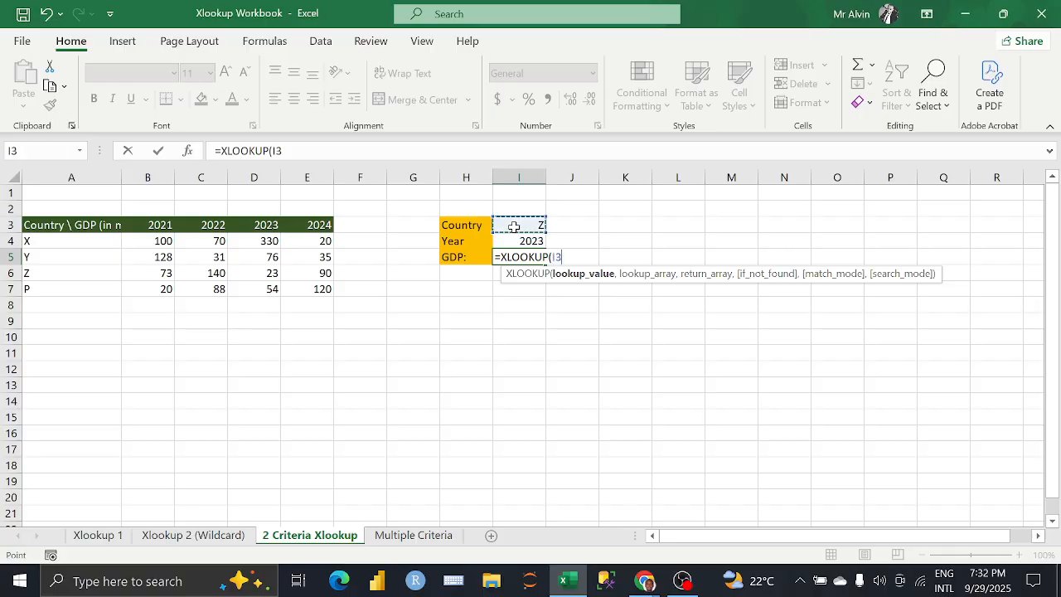
text(,)
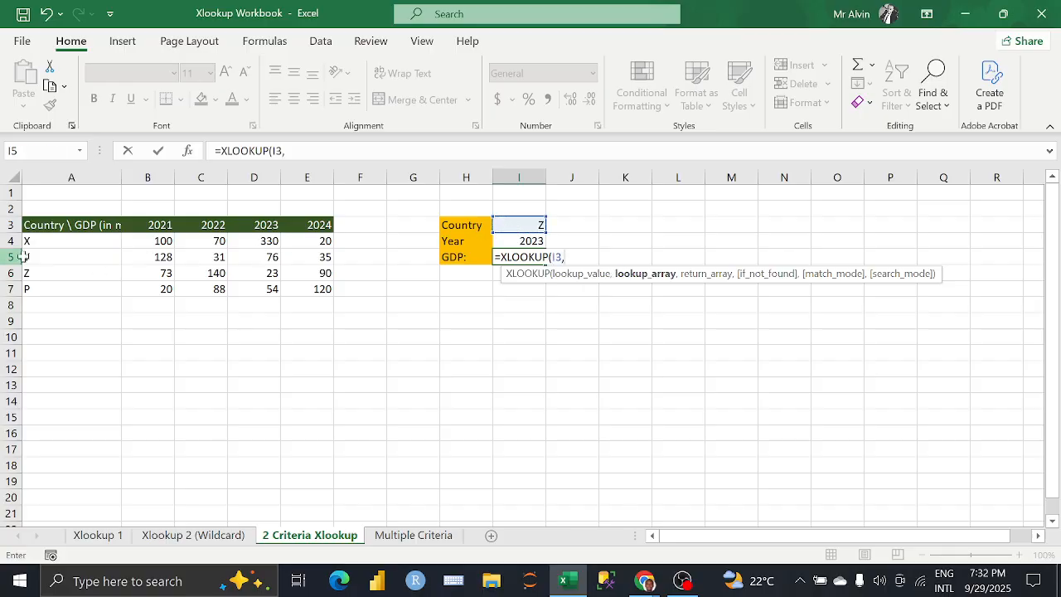
drag(70, 240, 70, 284)
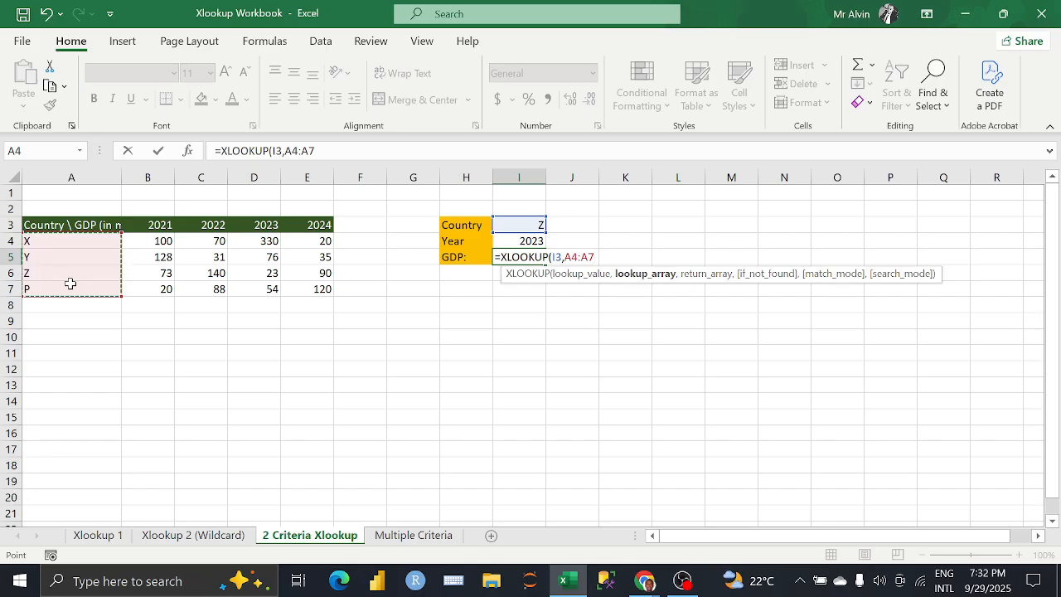
text(,)
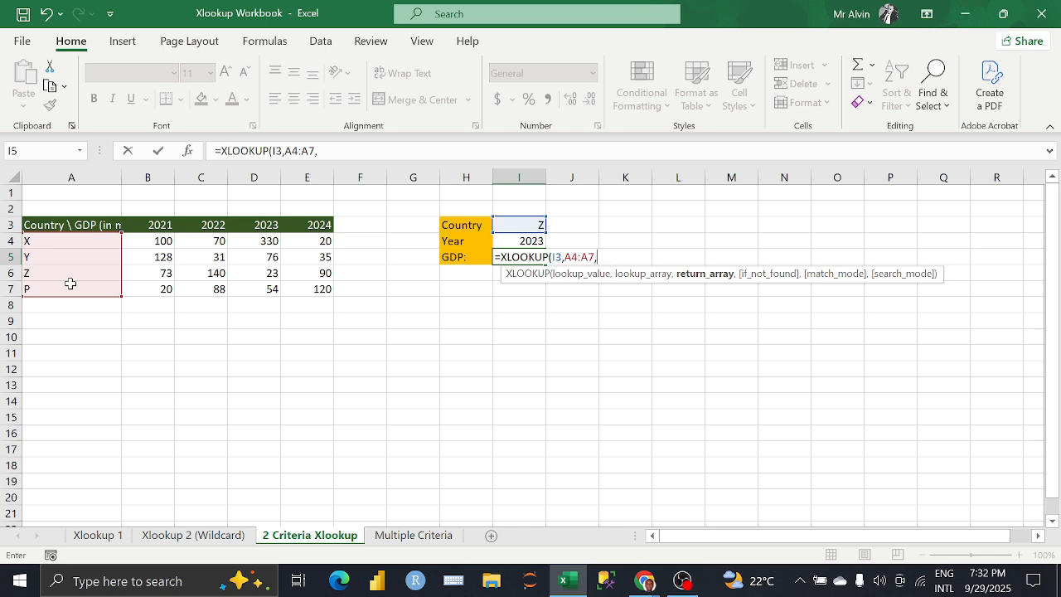
Step: Nest XLOOKUP(I4,B3:E3,B4:E7) as the return array, complete the formula in I5 and reselect the cell
text(xl)
key(Tab)
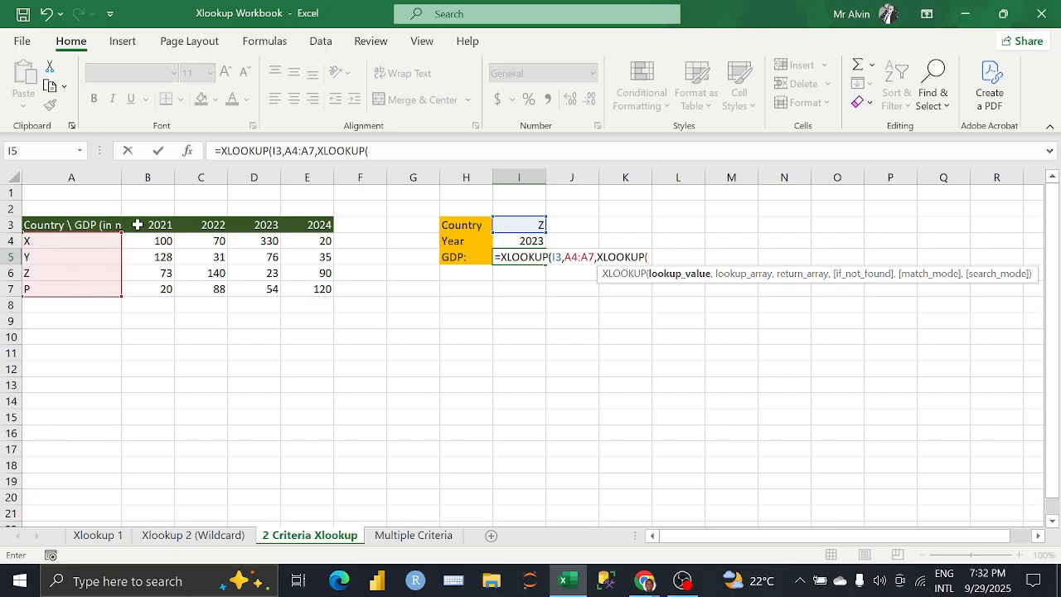
click(512, 240)
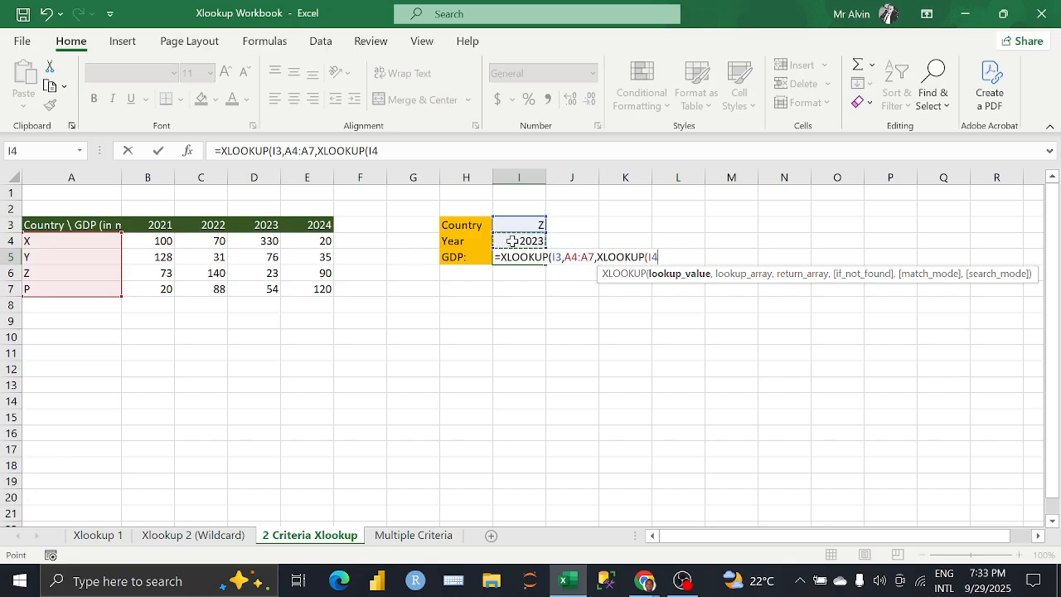
text(,)
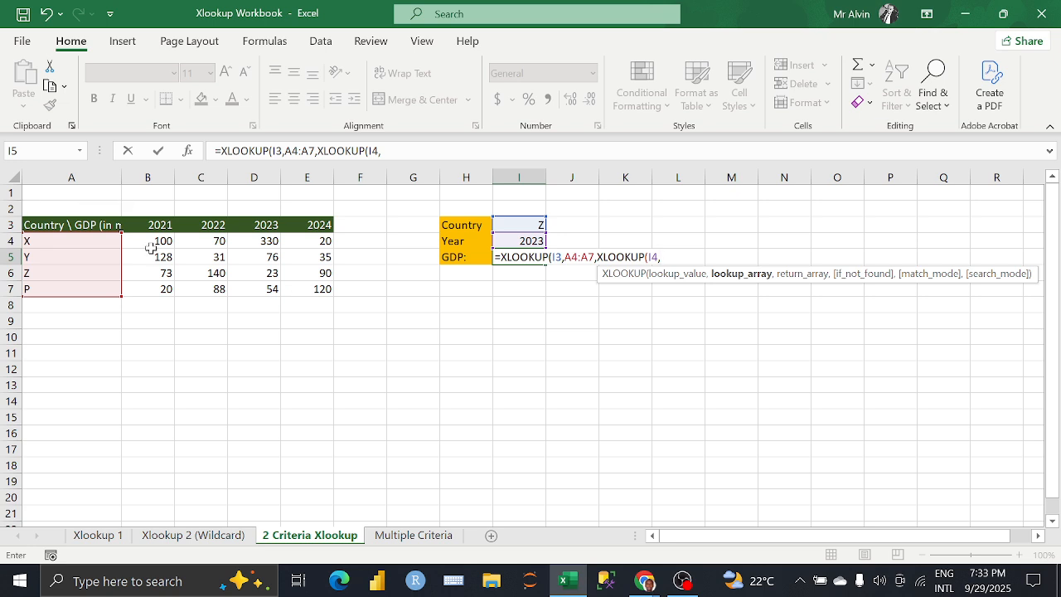
drag(154, 224, 296, 232)
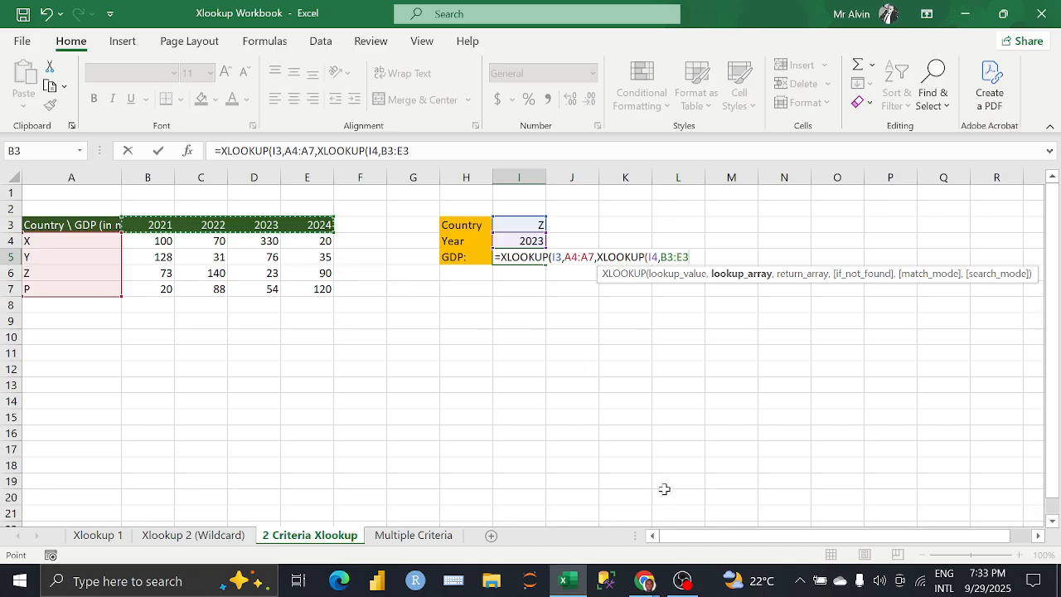
text(,)
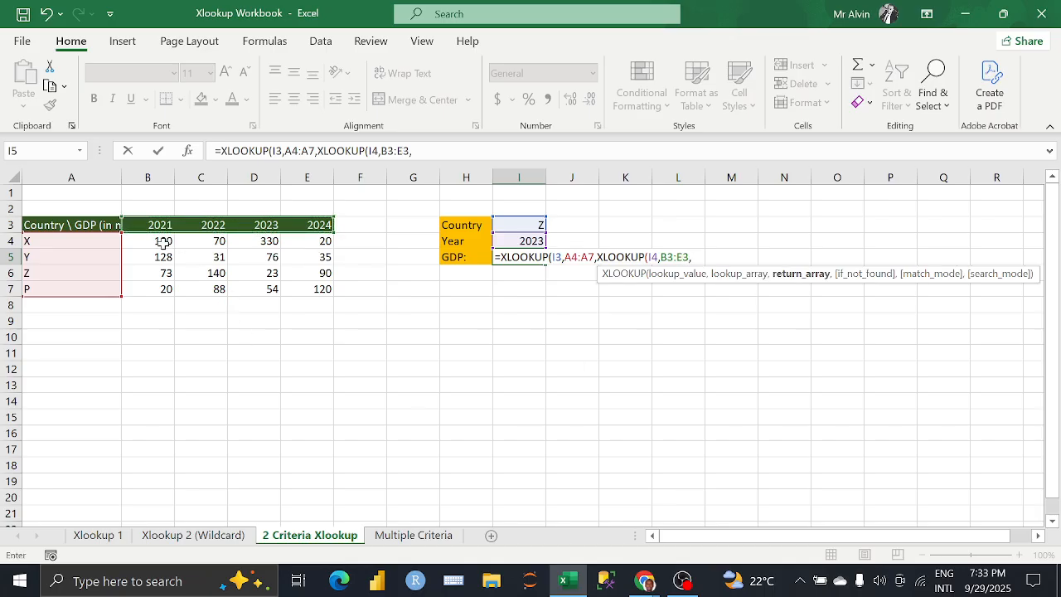
drag(163, 241, 325, 292)
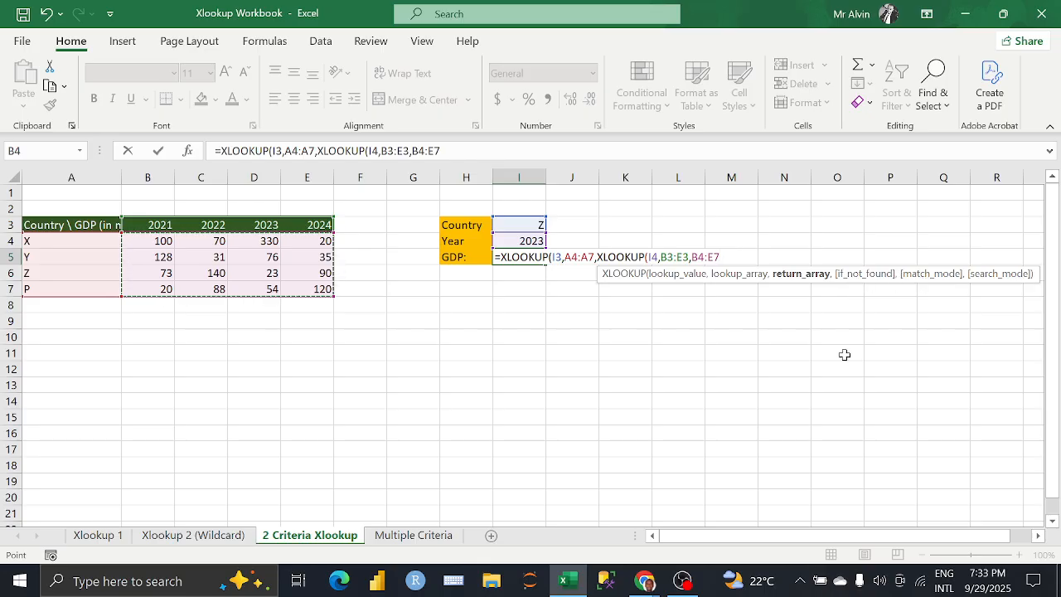
text())
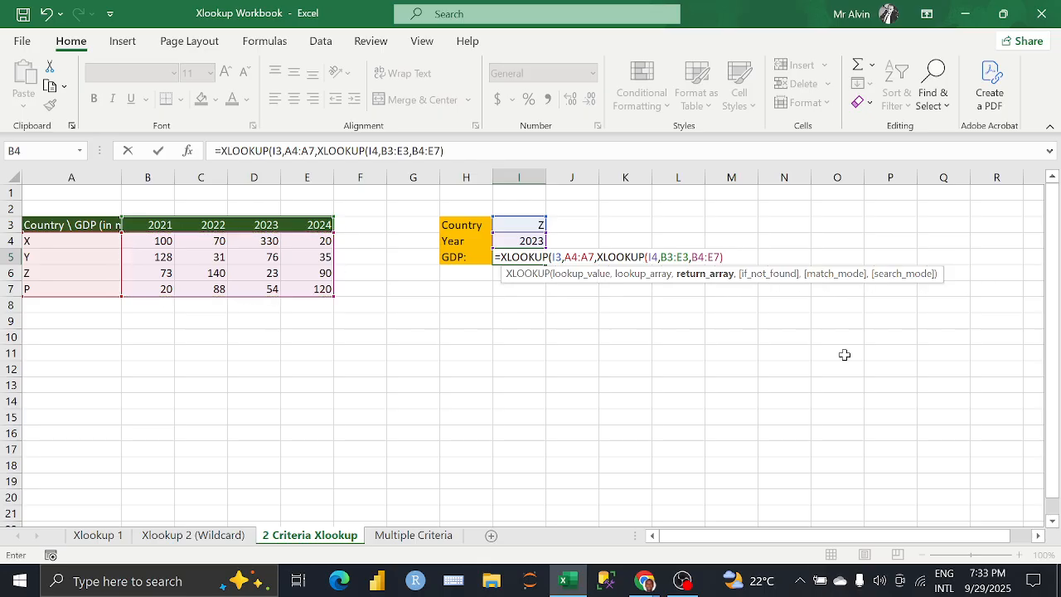
text())
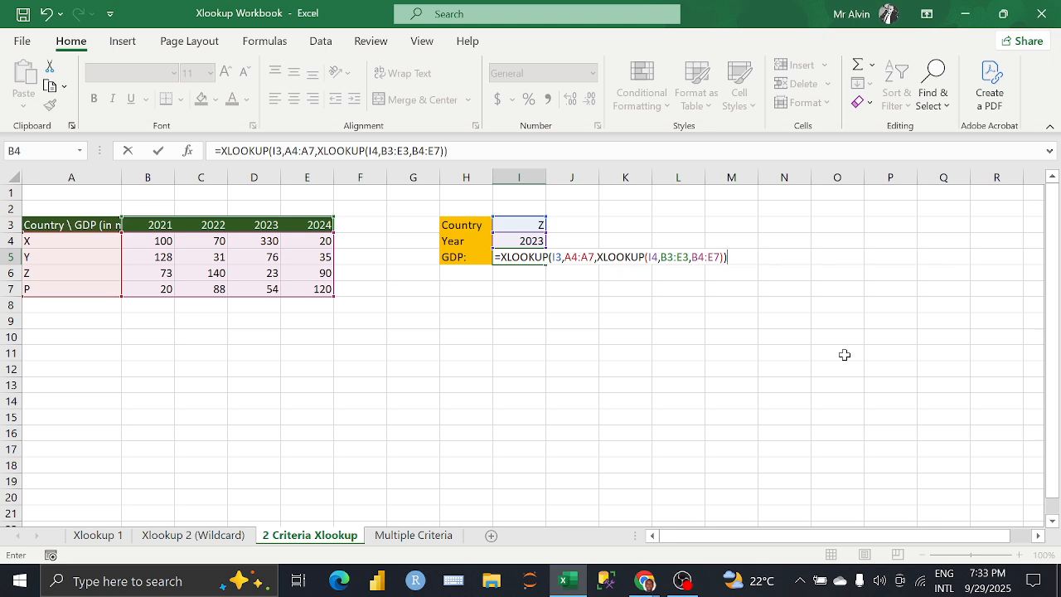
key(Return)
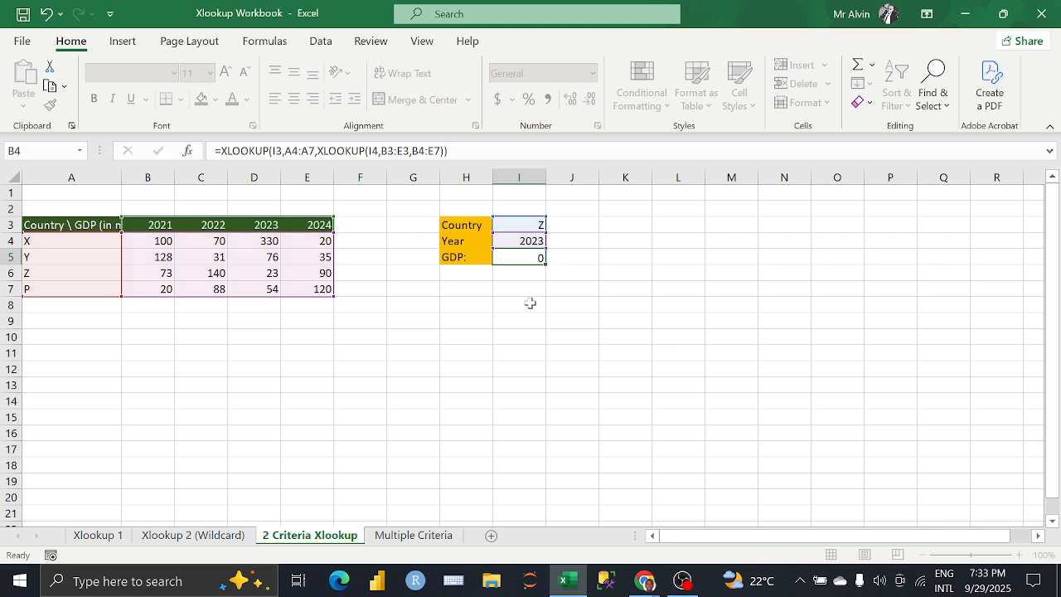
click(501, 256)
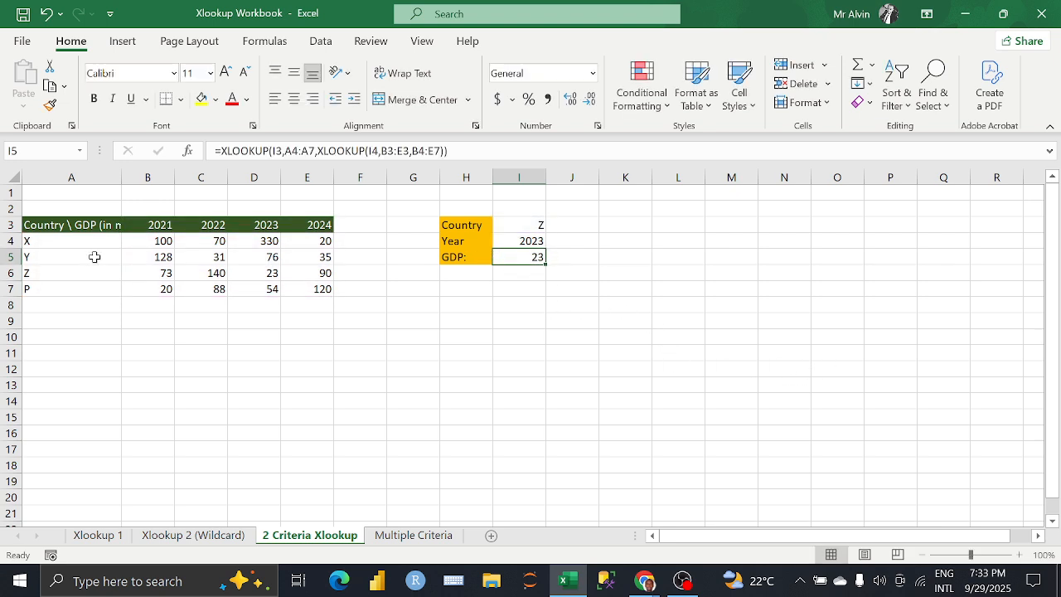
Step: Compare country Z's 2023 value in D6 with the GDP cell I5, and check the Google Meet call in Chrome before returning to Excel
click(255, 273)
click(515, 258)
mouse_move(645, 580)
click(594, 542)
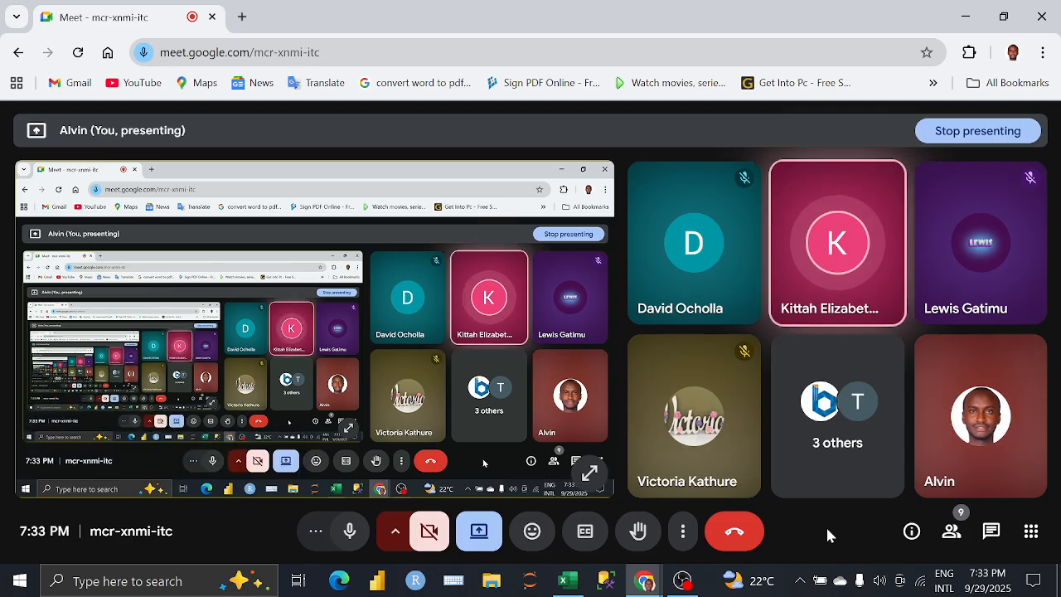
click(566, 580)
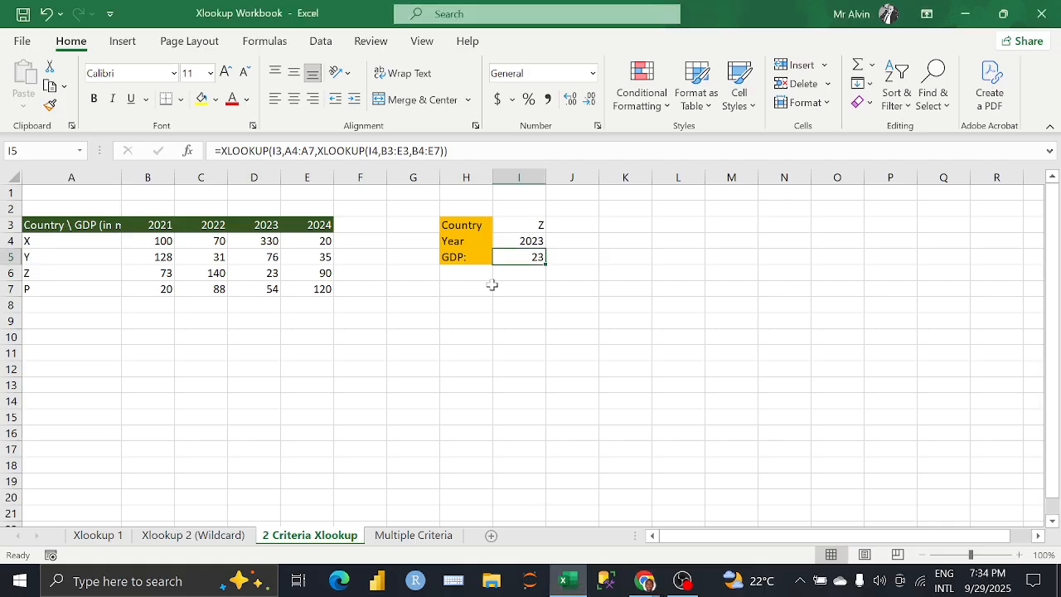
Step: Clear the formula in I5 and begin a new XLOOKUP with I3 as lookup value and A4:A7 as lookup array
drag(457, 151, 214, 150)
key(BackSpace)
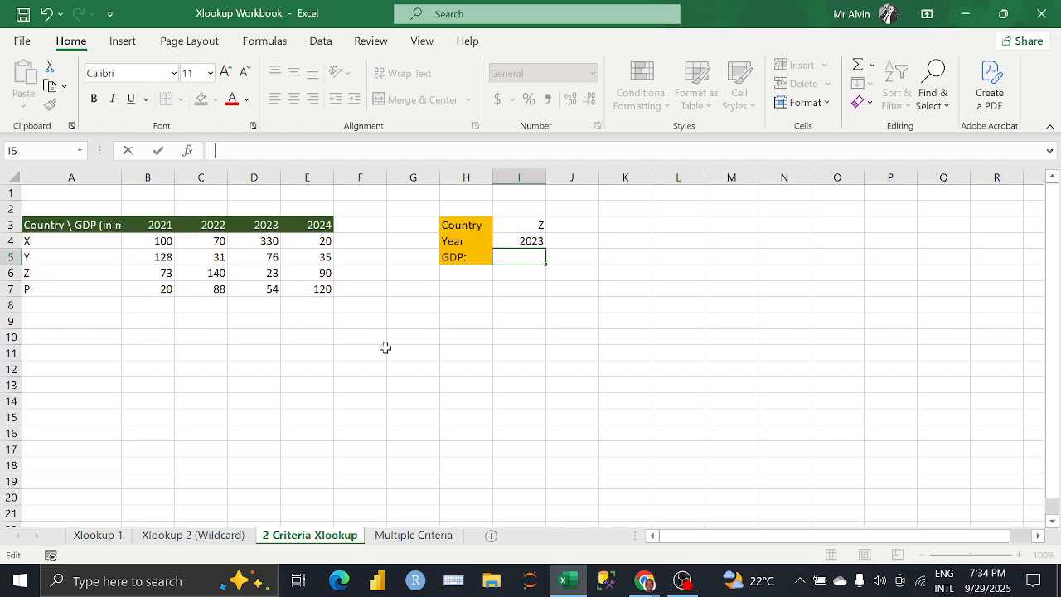
text(=)
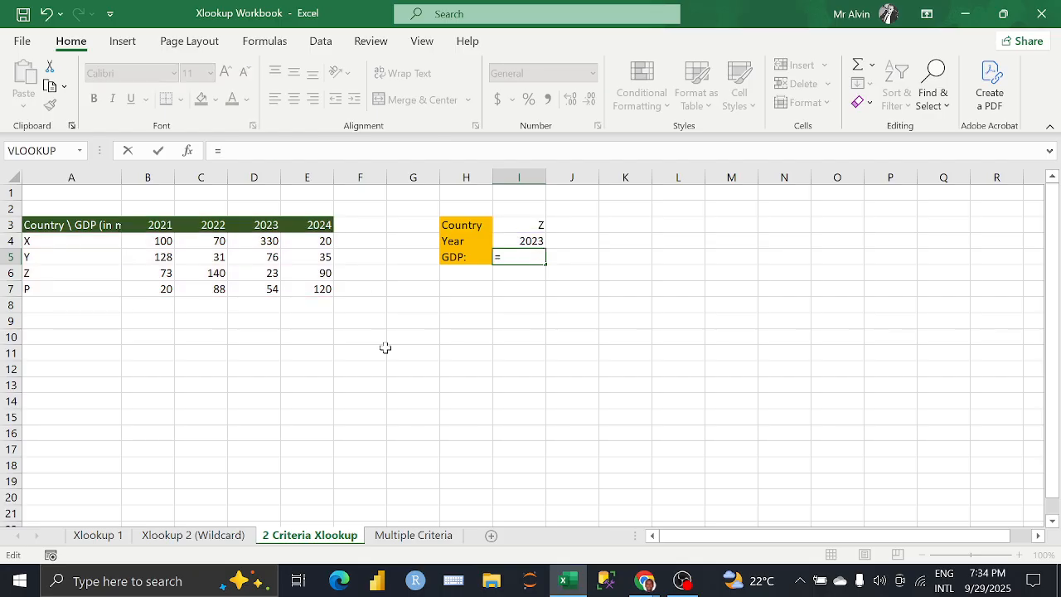
text(X)
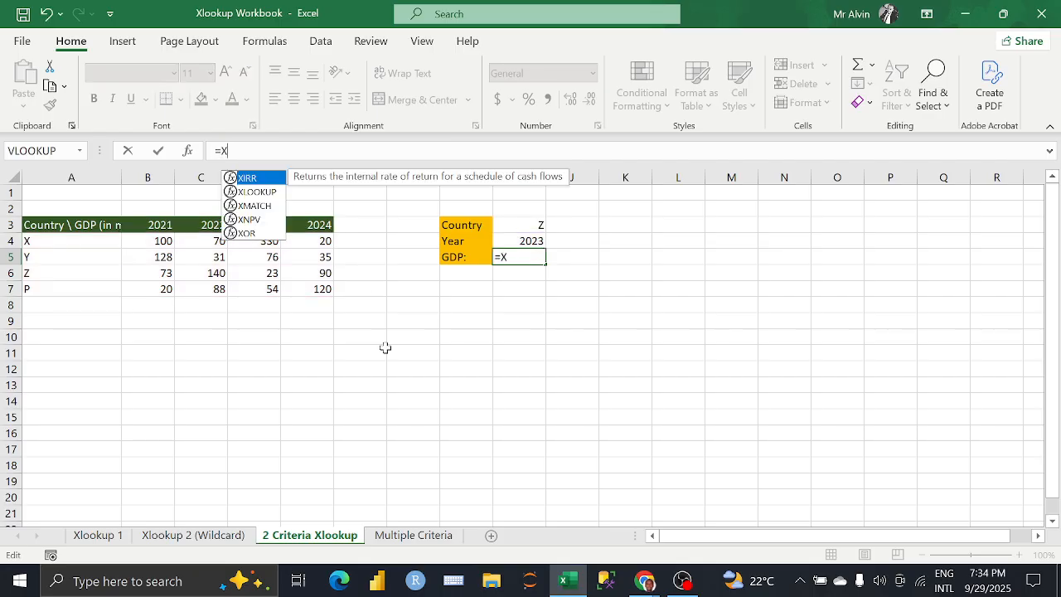
text(L)
key(Tab)
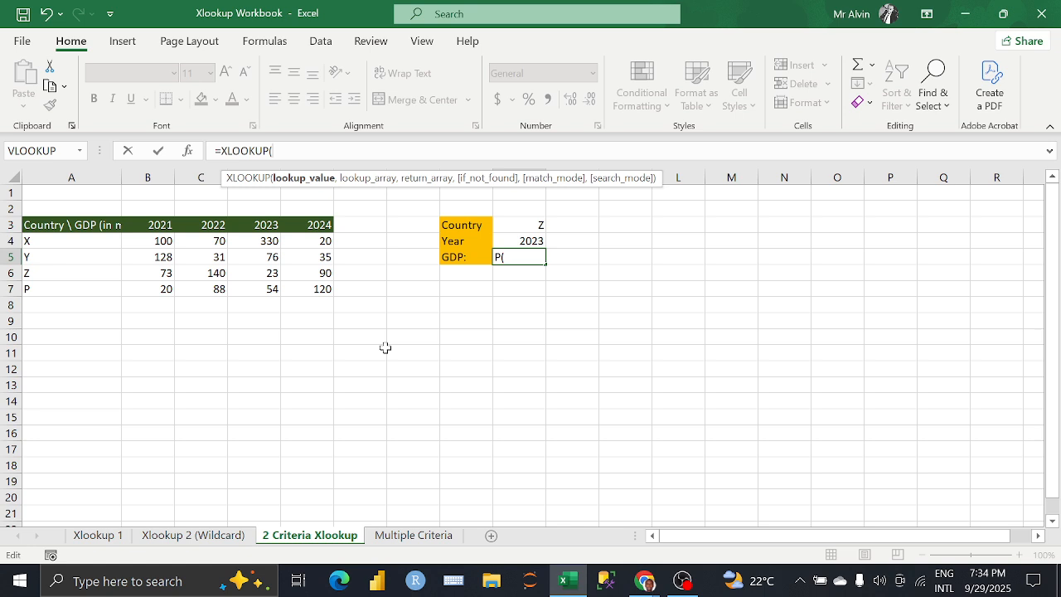
click(510, 226)
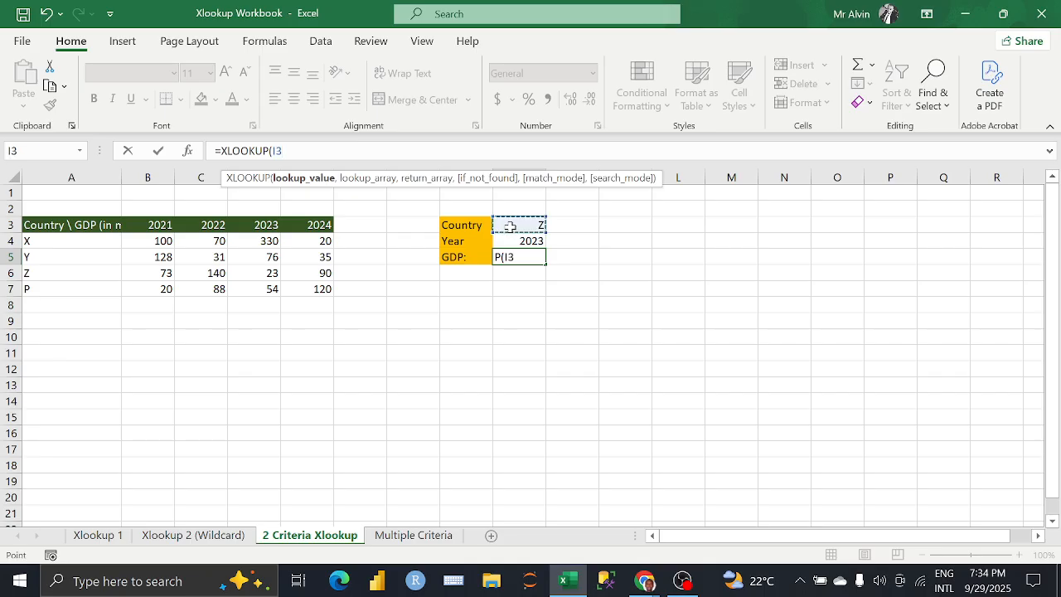
text(,)
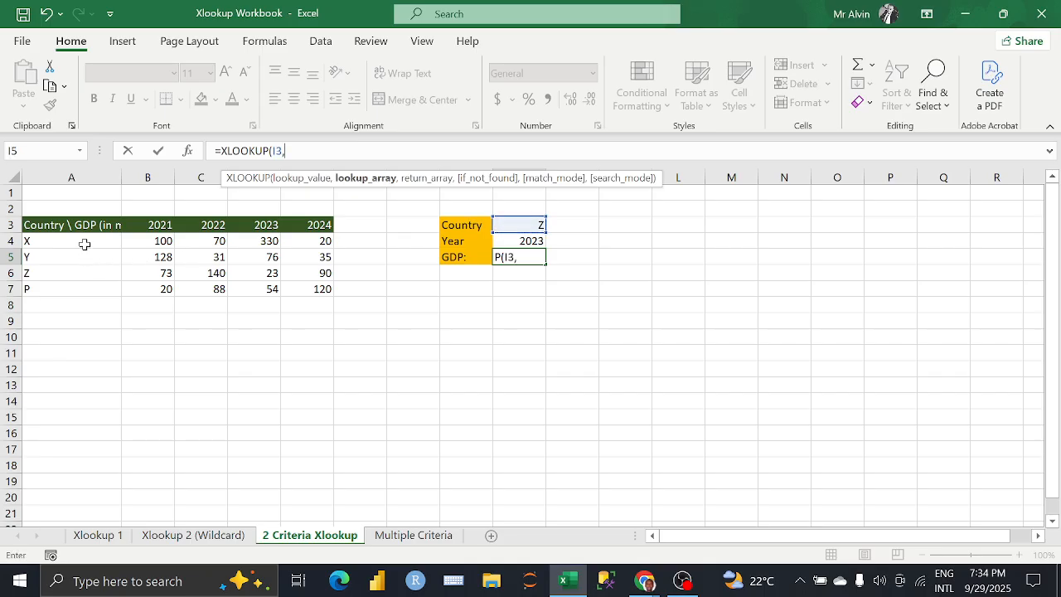
drag(83, 241, 81, 286)
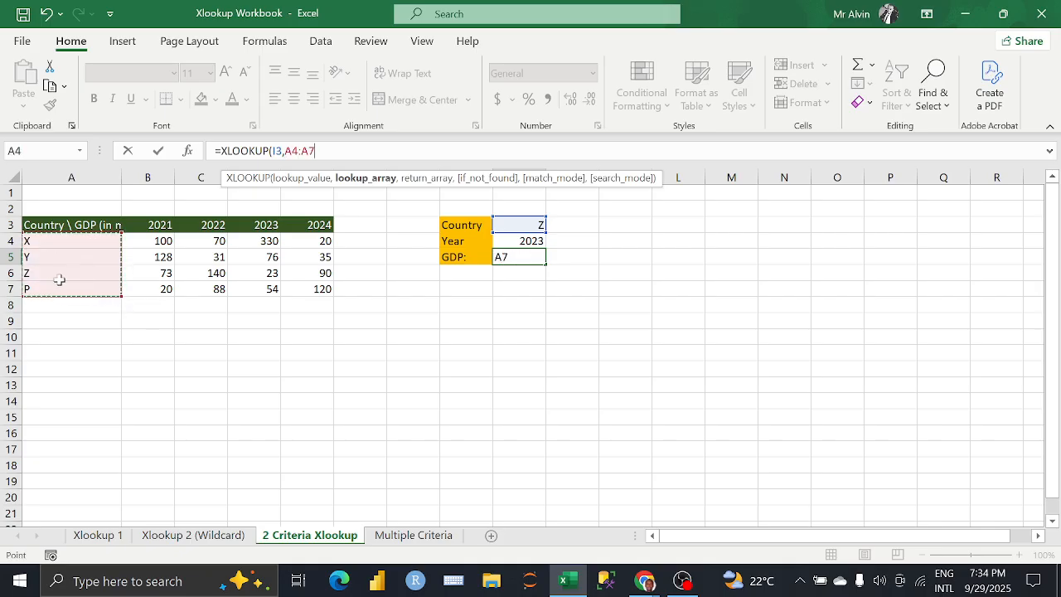
text(,)
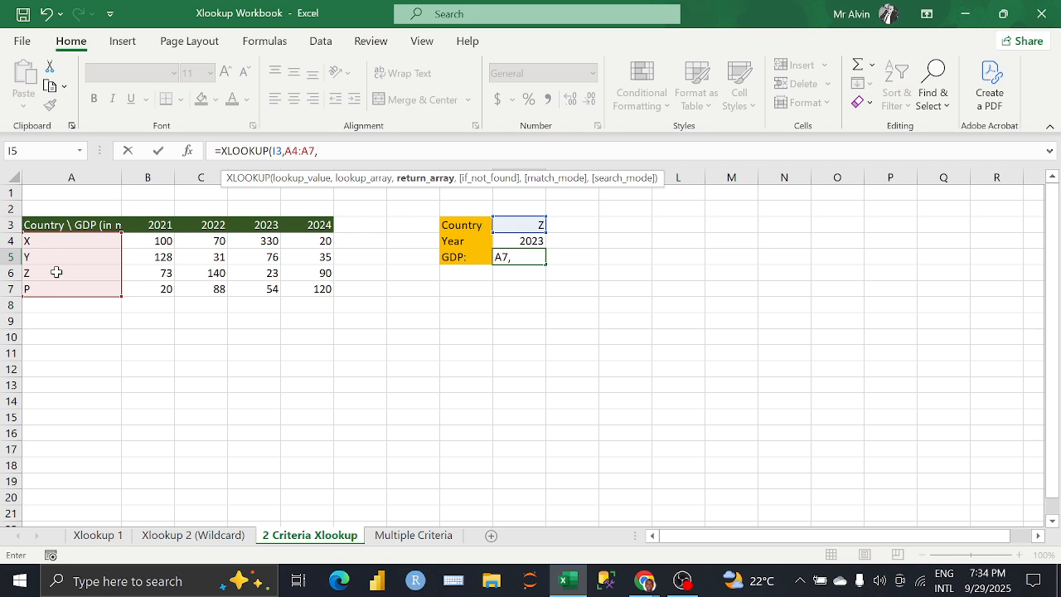
Step: Add a nested XLOOKUP as the return array, looking up I4 in B3:E3 and returning B4:E7, and enter the completed formula in I5
text(X)
key(Down)
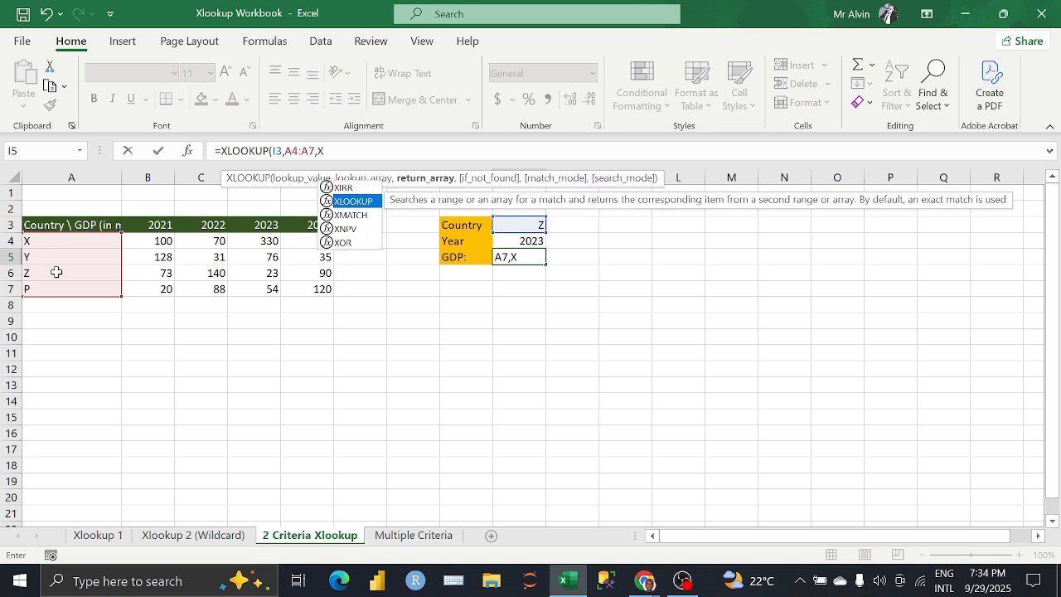
key(Tab)
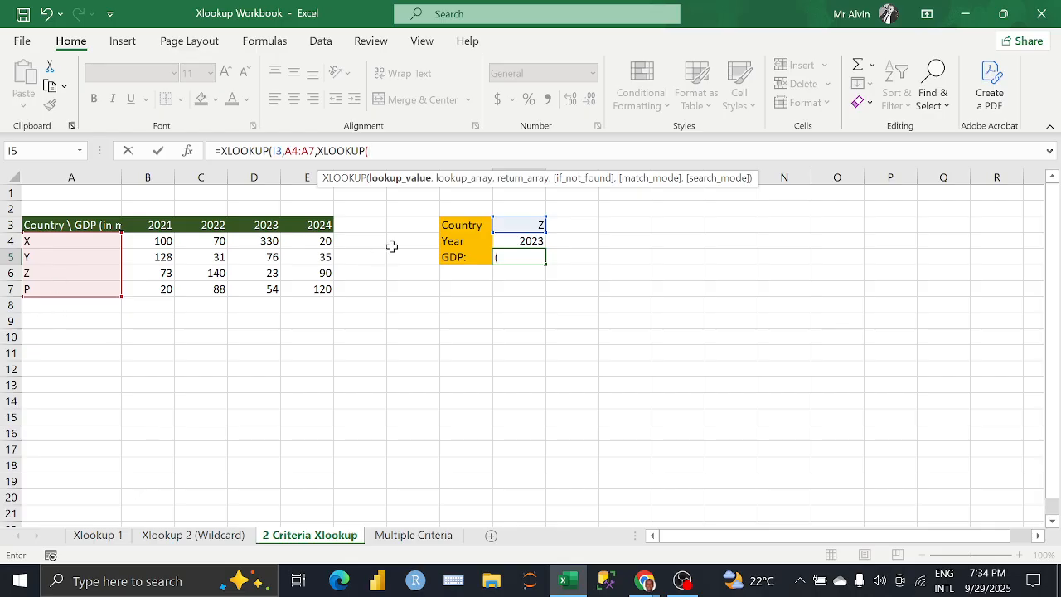
click(513, 240)
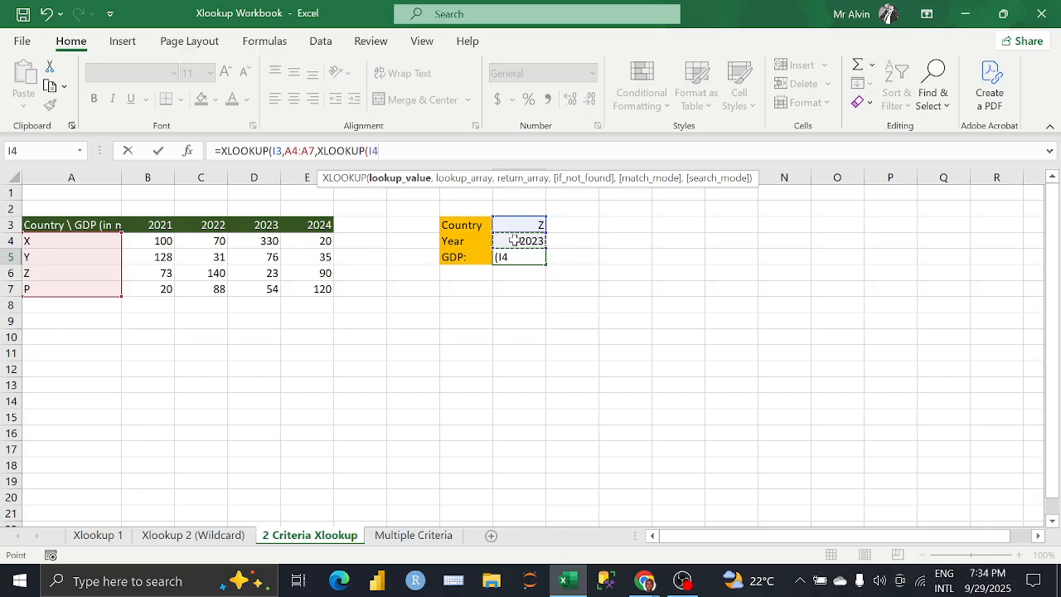
text(,)
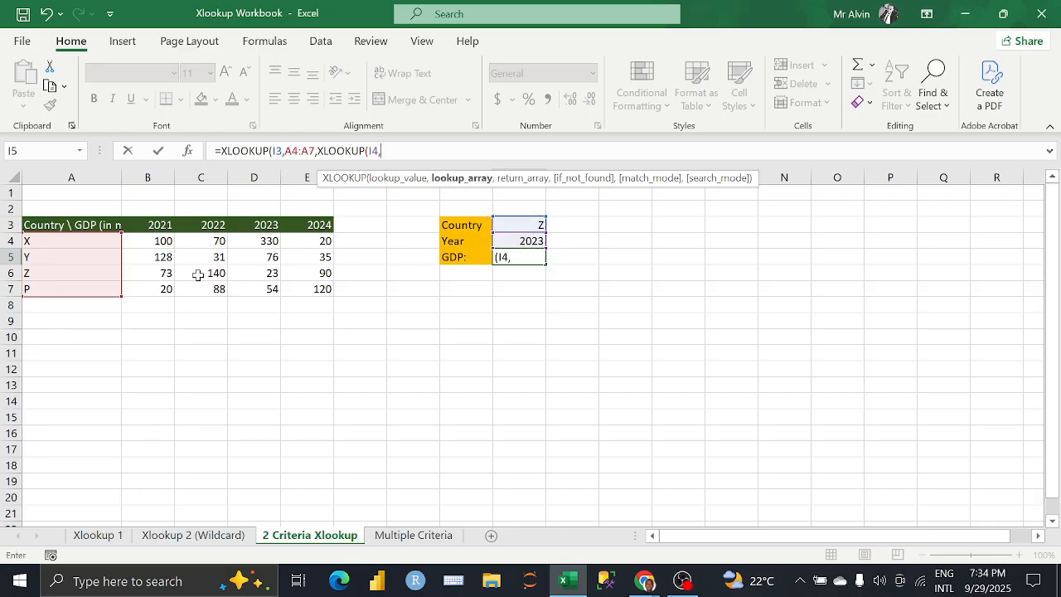
drag(145, 224, 308, 225)
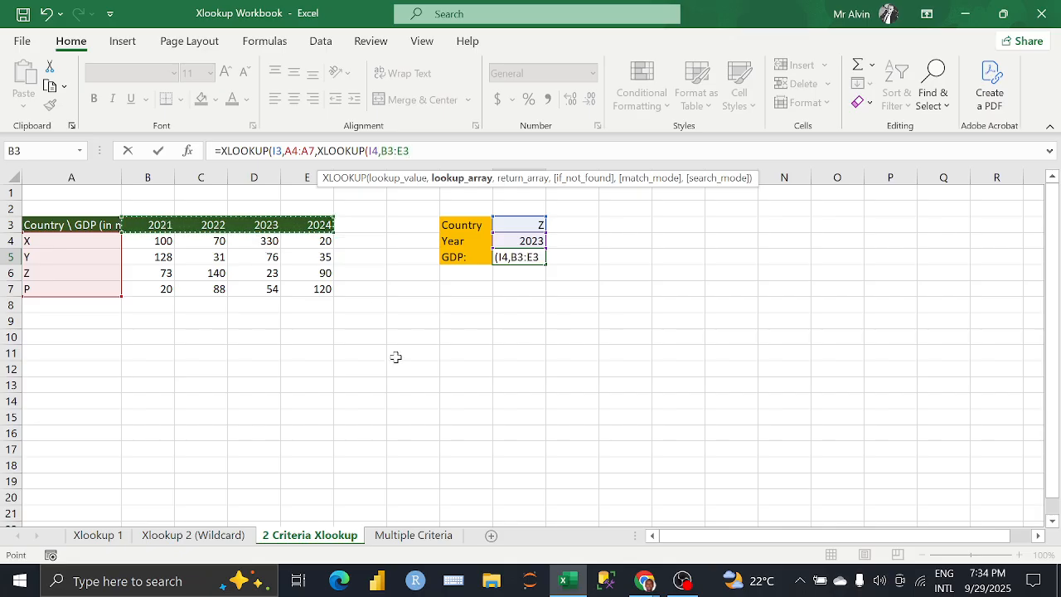
text(,)
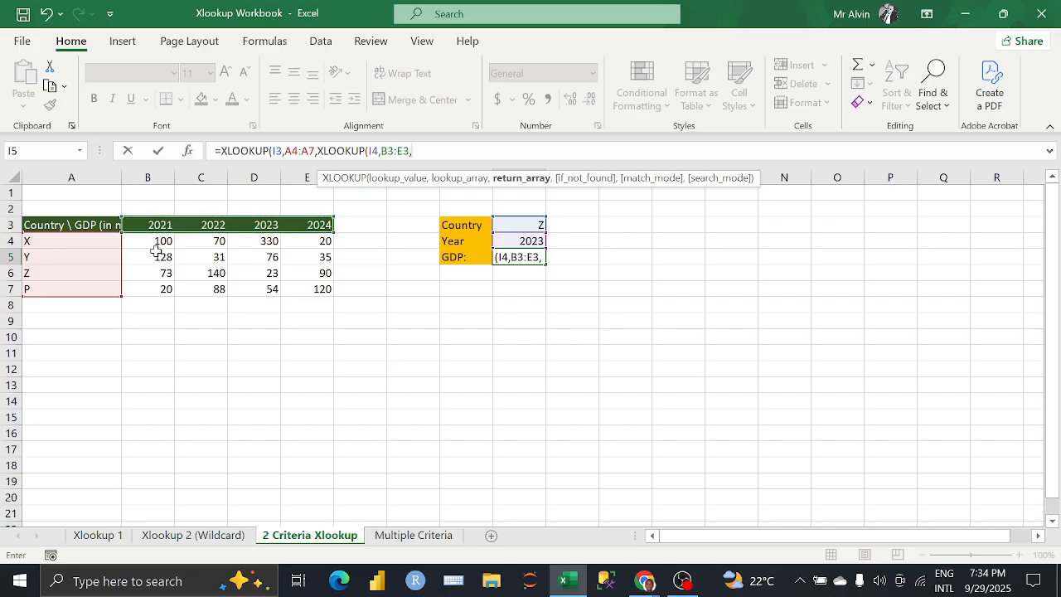
drag(147, 244, 315, 290)
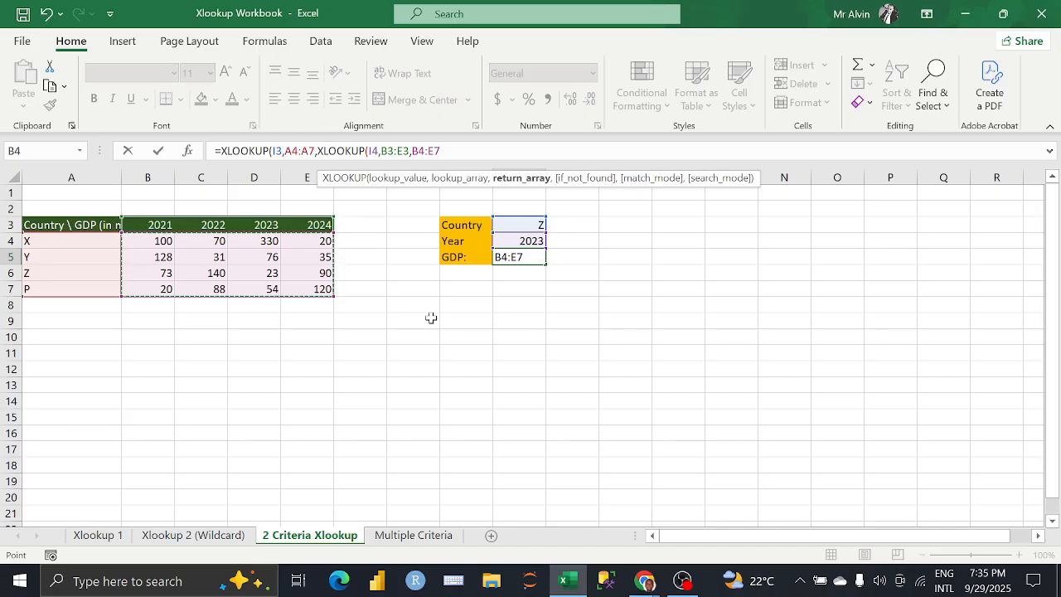
text()))
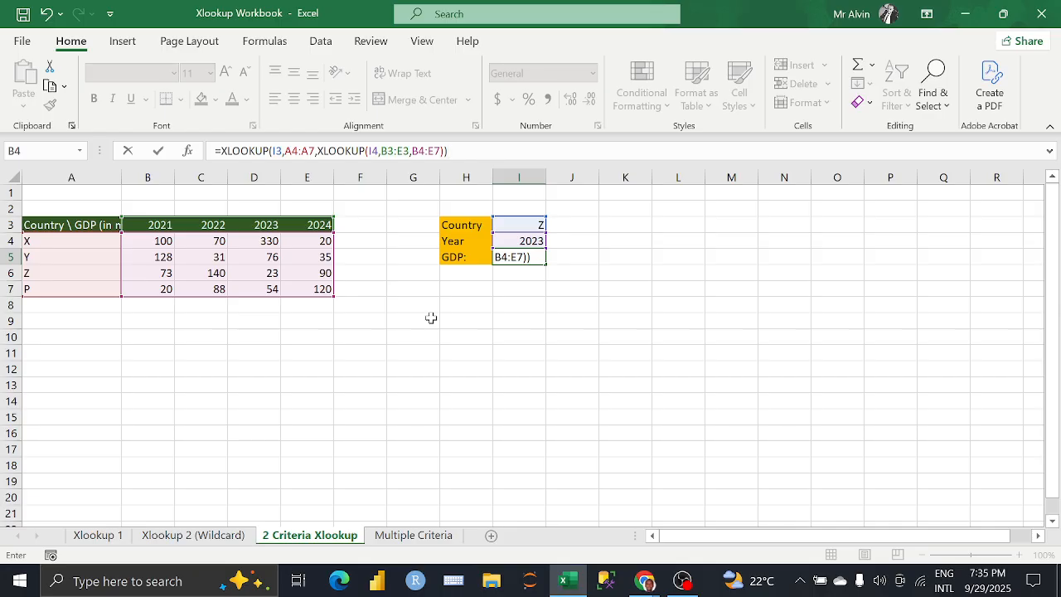
key(Return)
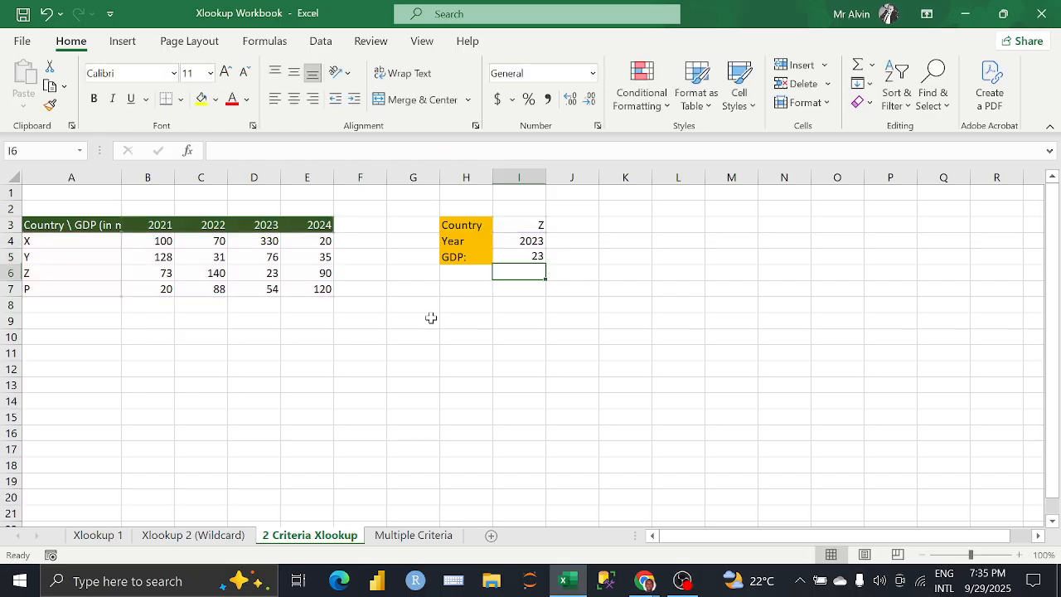
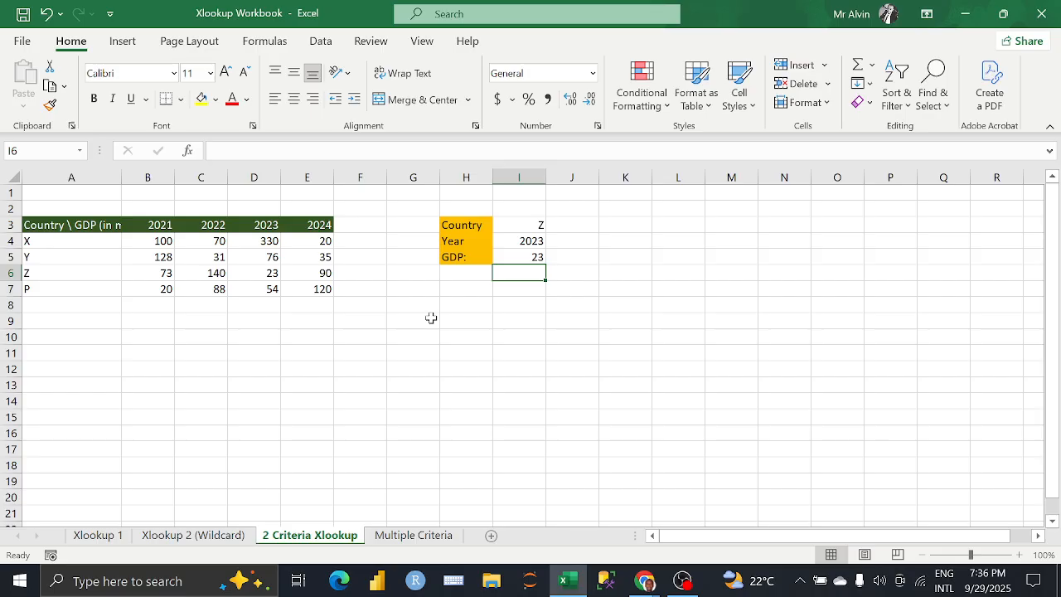
Step: Autofit column A to its header text, reselect the GDP formula in I5, and open the Multiple Criteria sheet
double_click(120, 177)
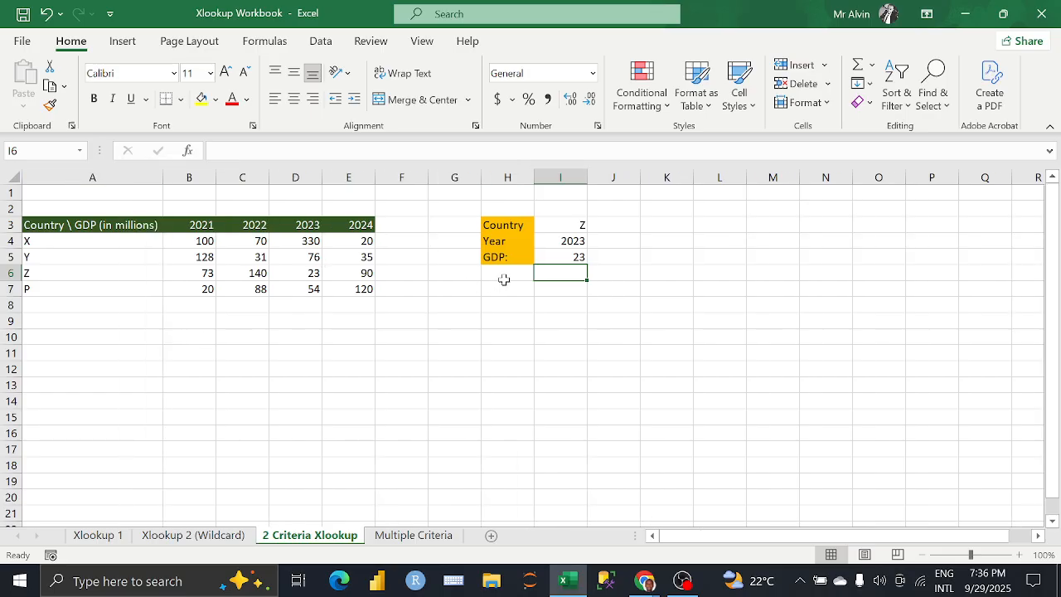
click(572, 257)
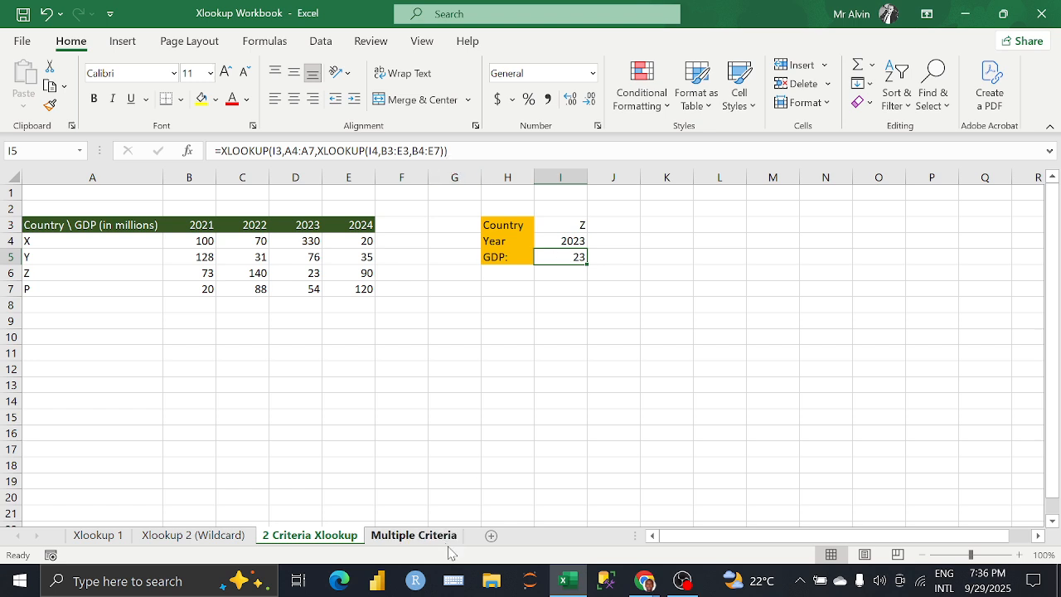
click(413, 534)
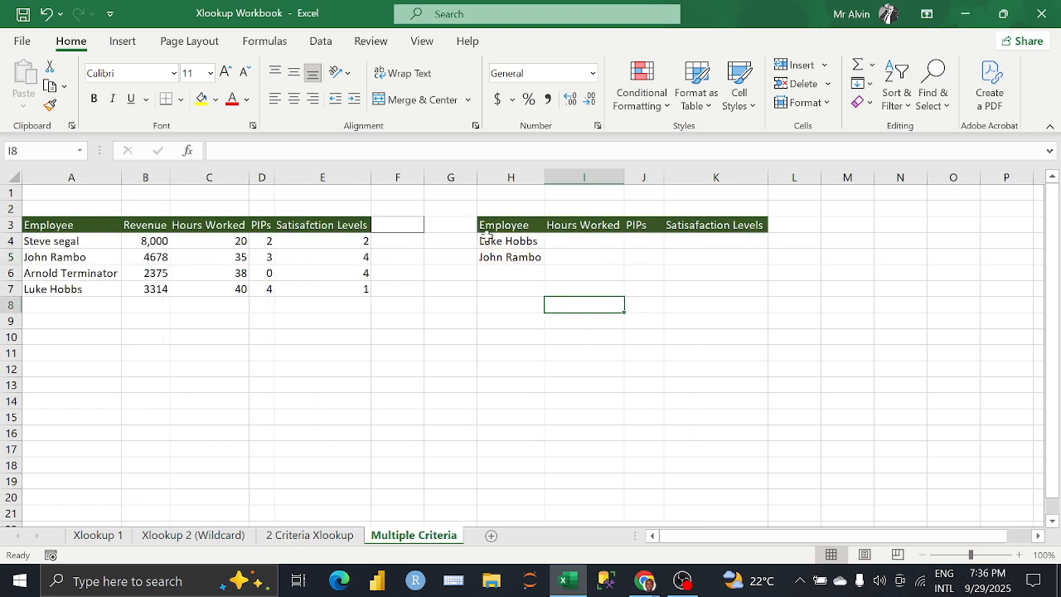
Step: Shorten the employee name in H5 to the surname only and remove the leading space
click(564, 242)
click(535, 240)
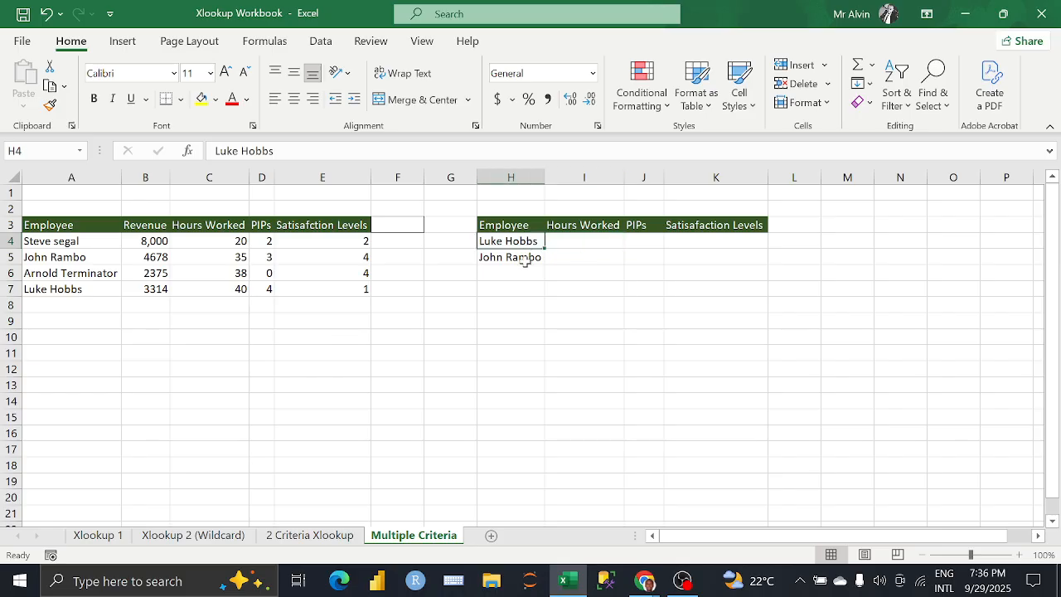
click(526, 262)
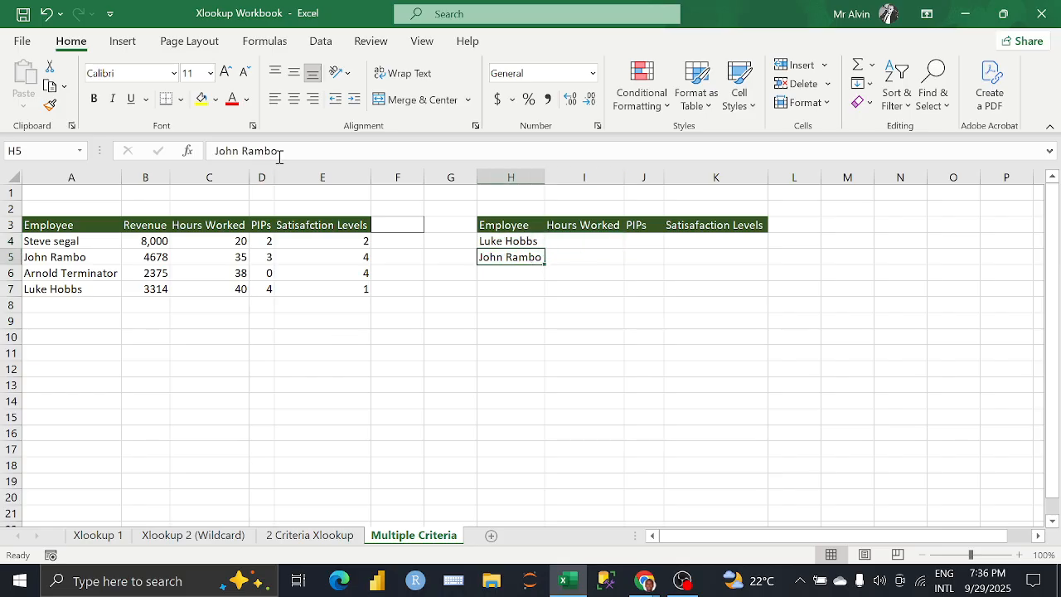
drag(279, 151, 244, 153)
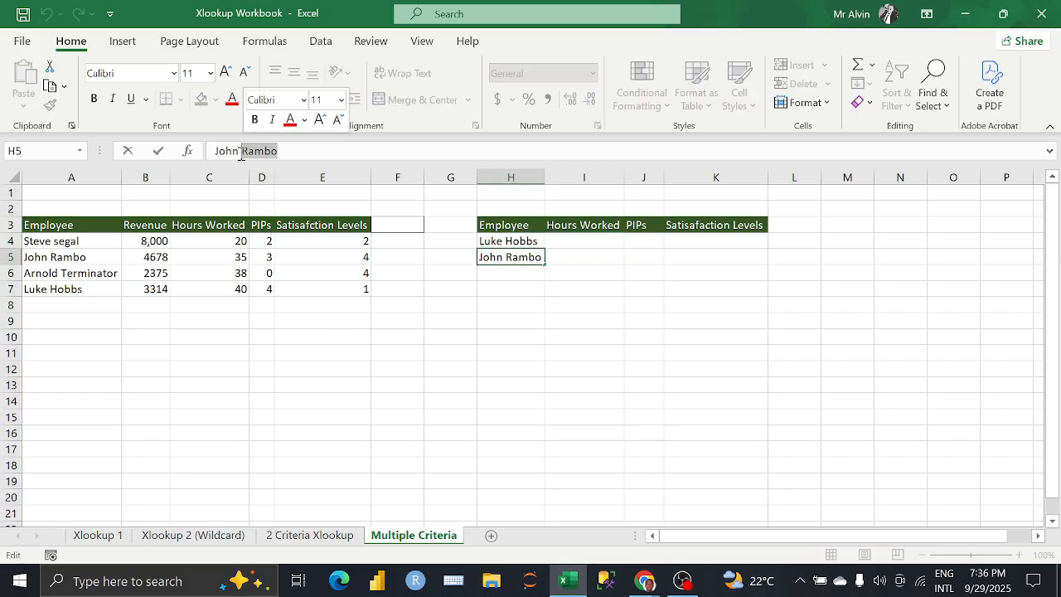
double_click(229, 151)
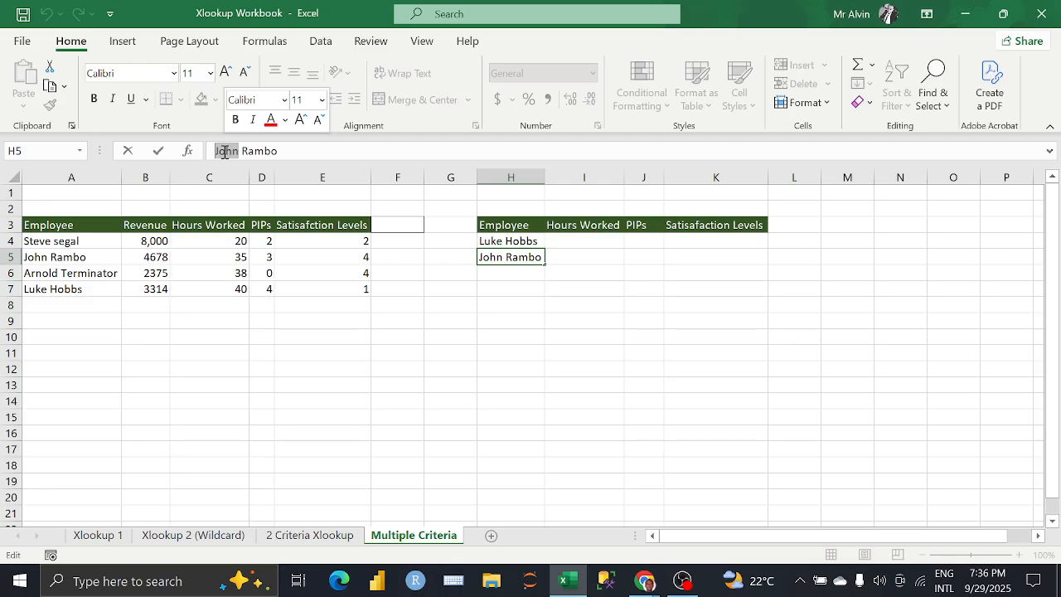
key(BackSpace)
click(445, 335)
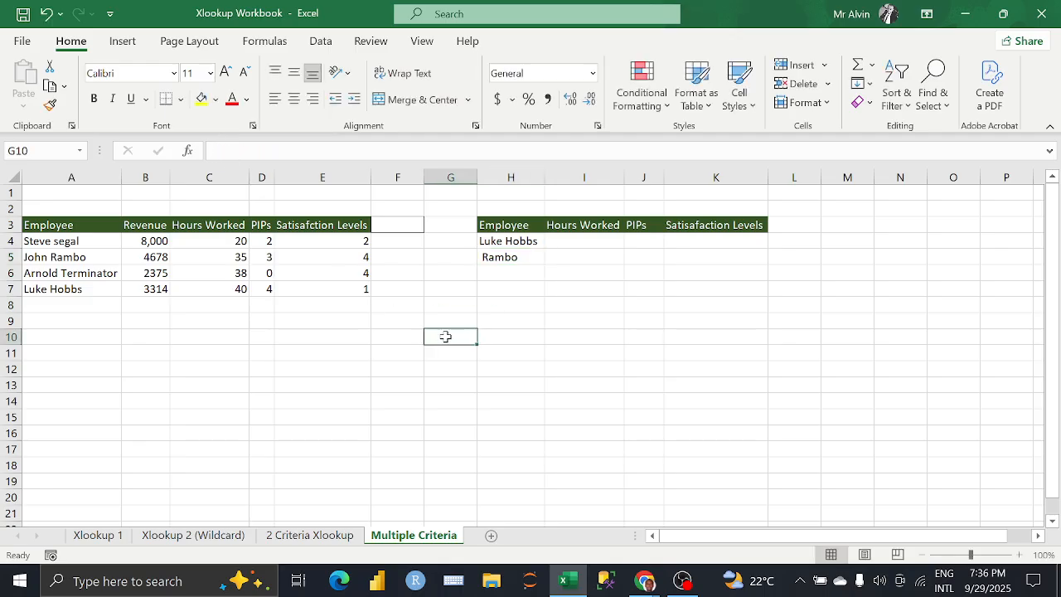
click(487, 259)
click(220, 150)
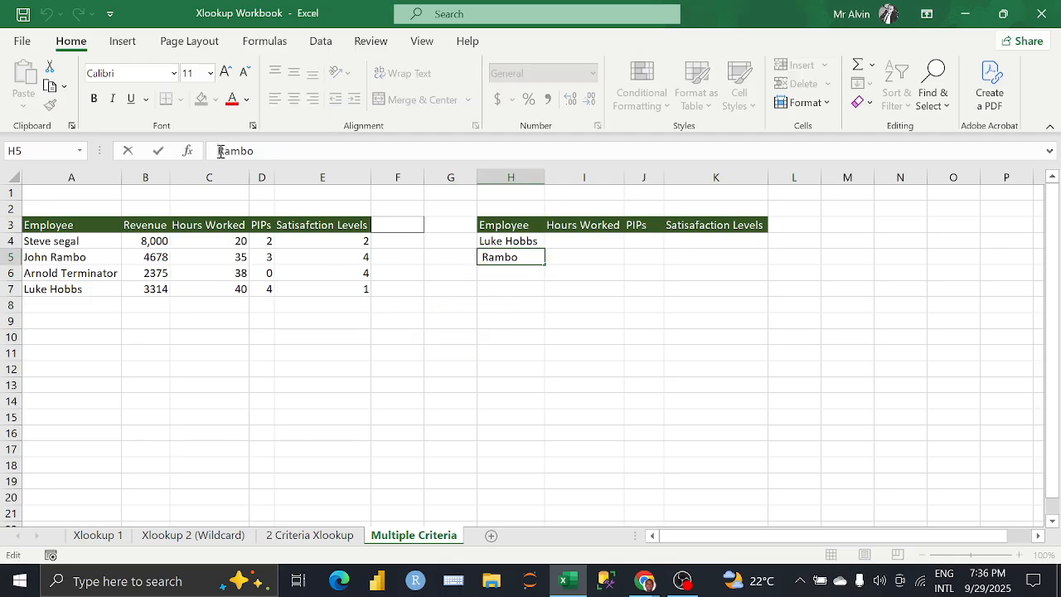
key(Return)
Step: Begin an XLOOKUP formula in the Hours Worked cell I4 with H4 as the lookup value
click(582, 241)
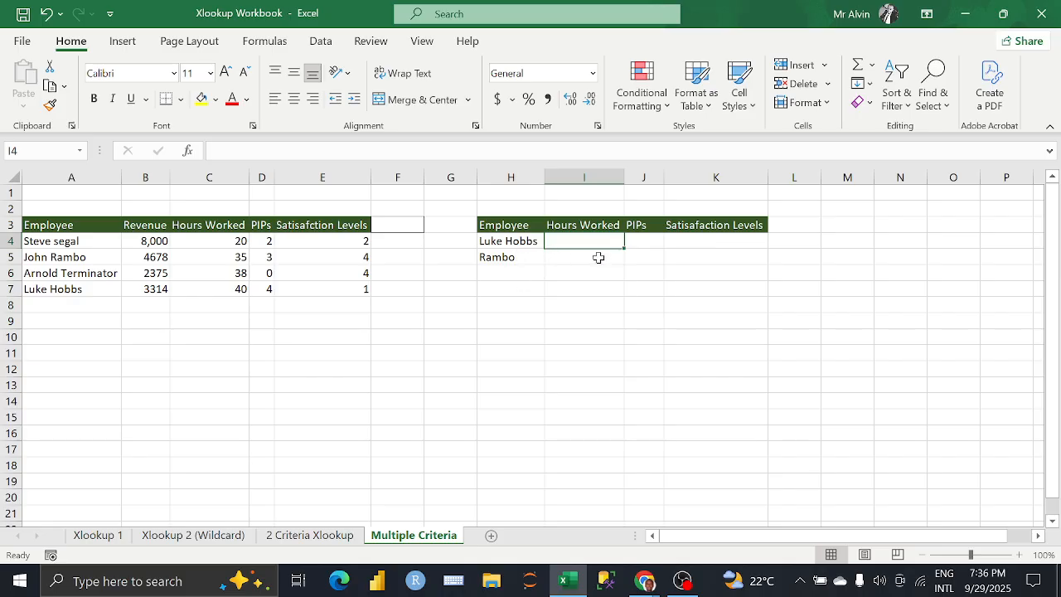
text(XL)
key(BackSpace)
key(BackSpace)
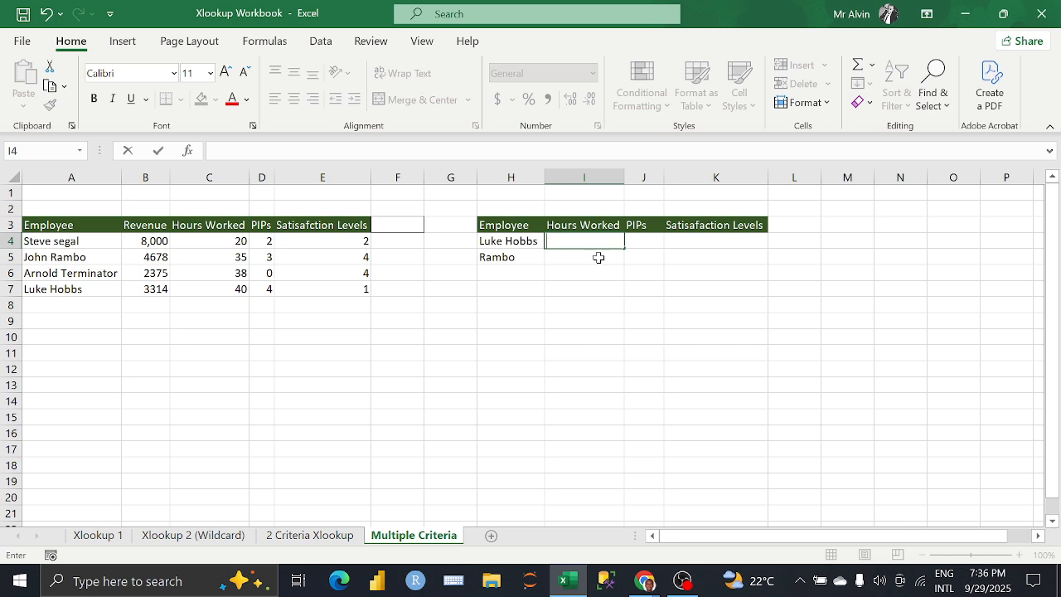
text(=XL)
key(Tab)
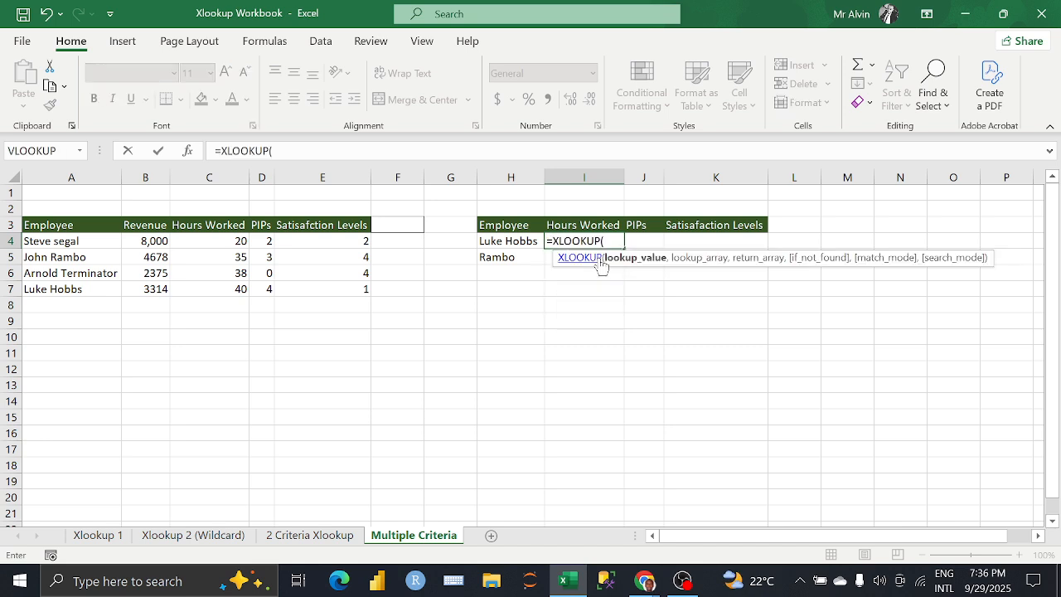
click(509, 240)
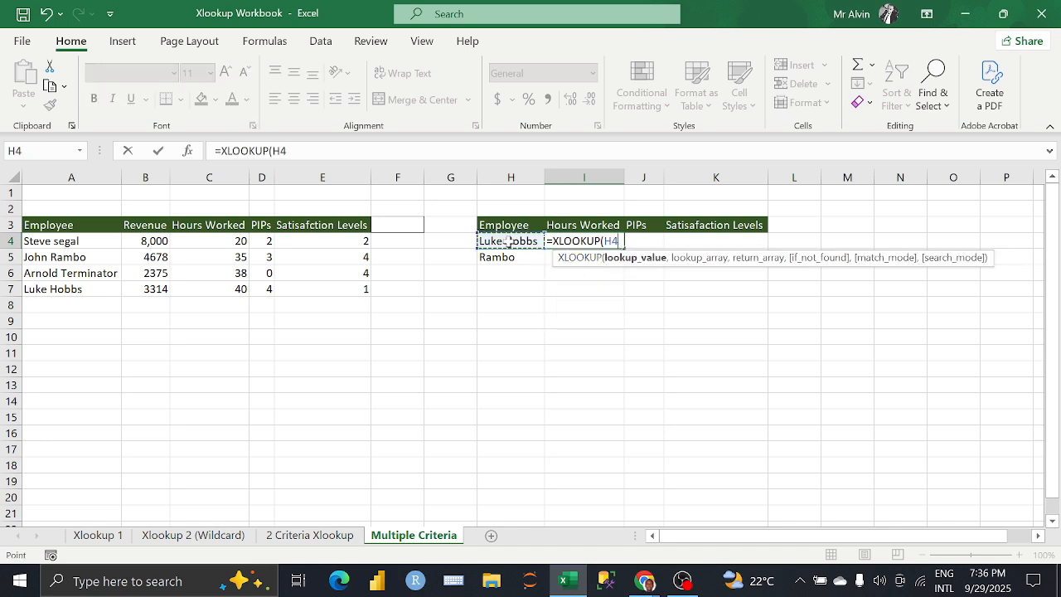
text(,)
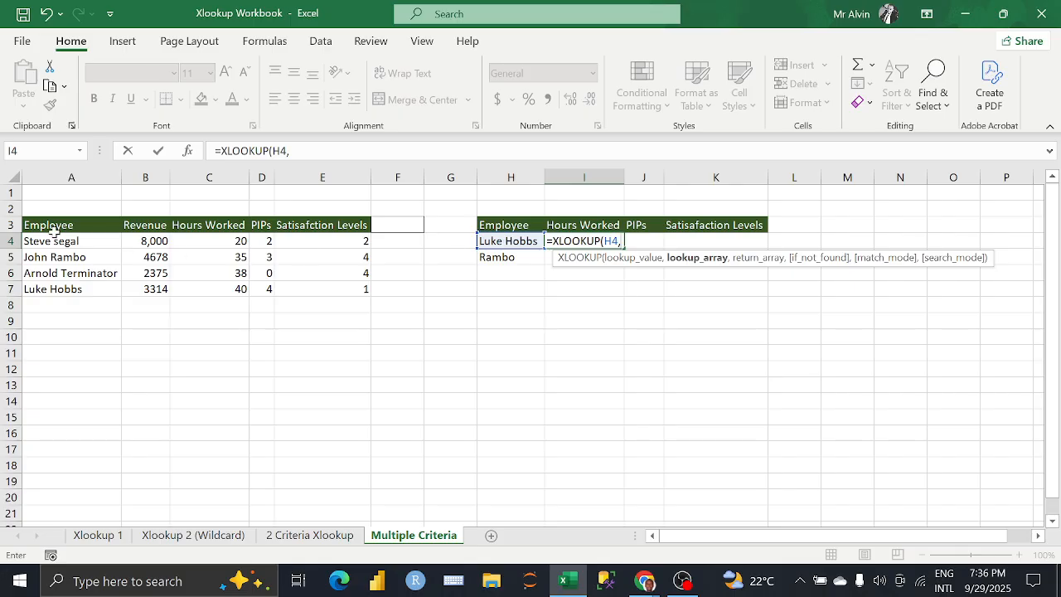
Step: Add A4:A7 as lookup array and C4:E7 as return array, and enter the completed XLOOKUP in I4
drag(66, 241, 69, 287)
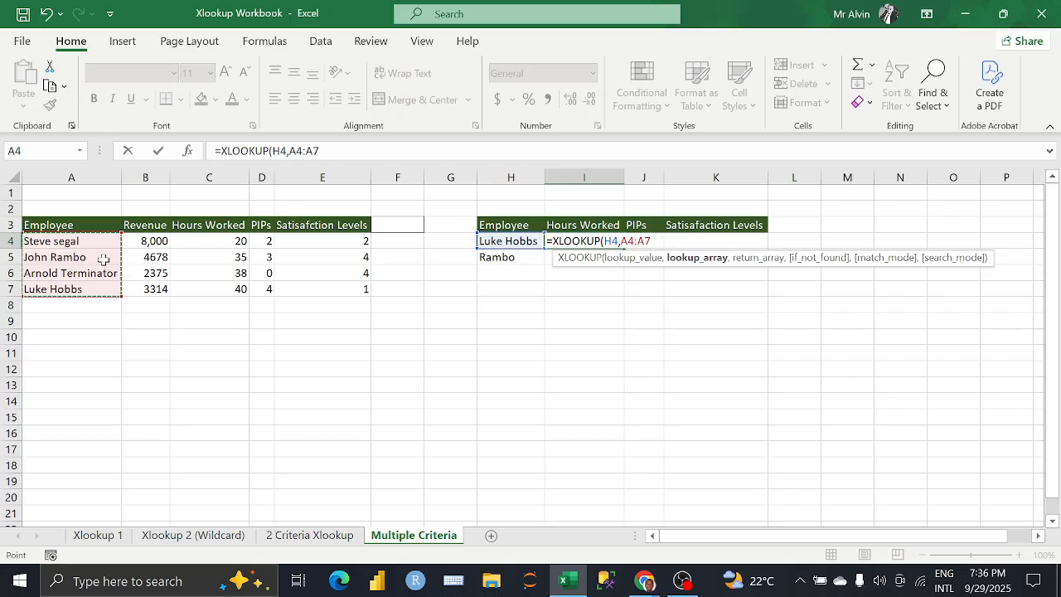
text(,)
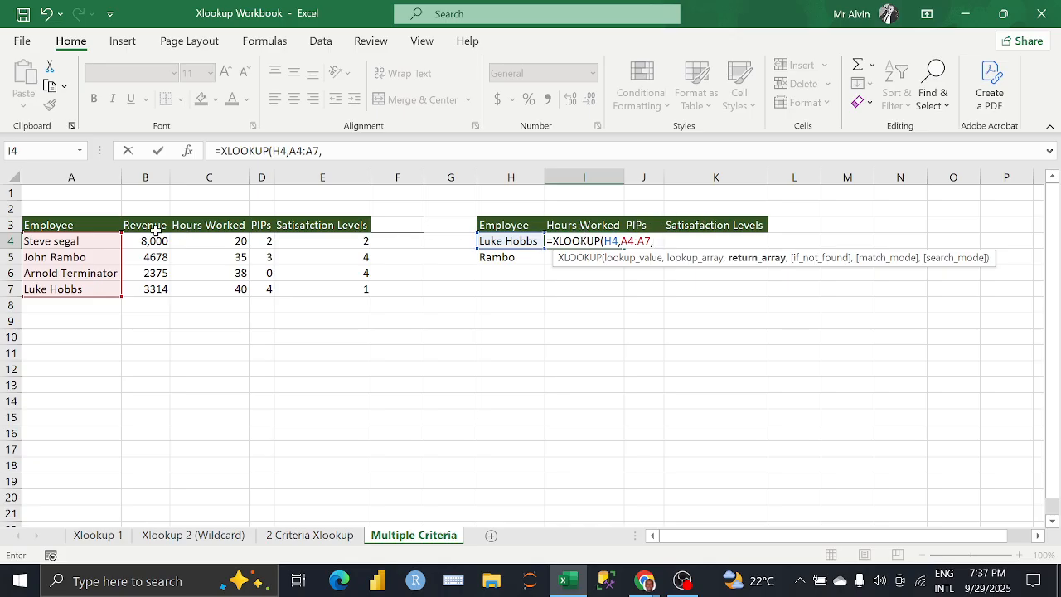
mouse_move(191, 243)
mouse_down()
mouse_move(214, 261)
mouse_move(298, 285)
mouse_up()
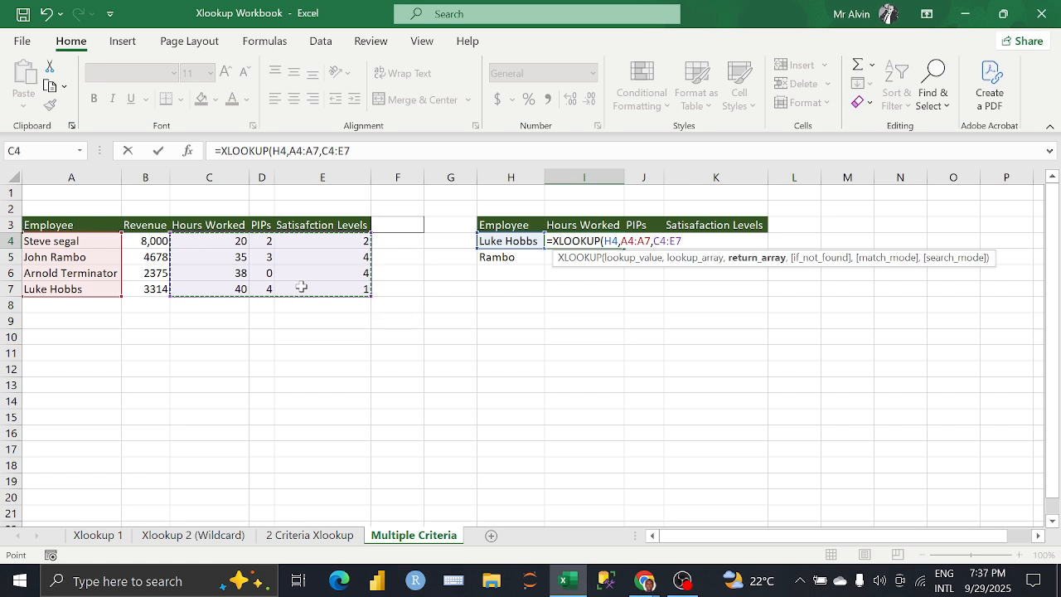
text())
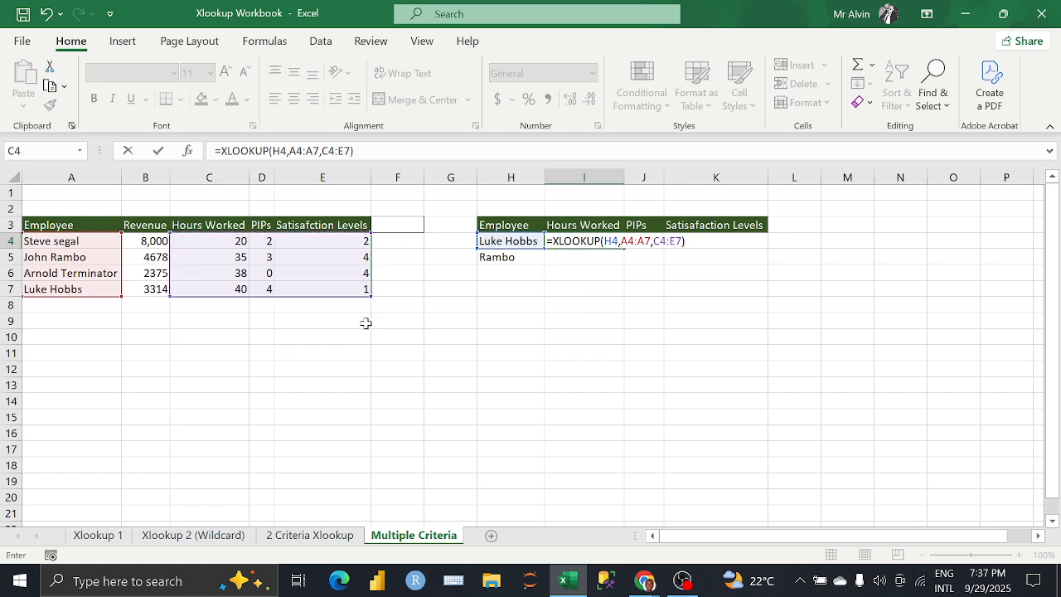
key(Return)
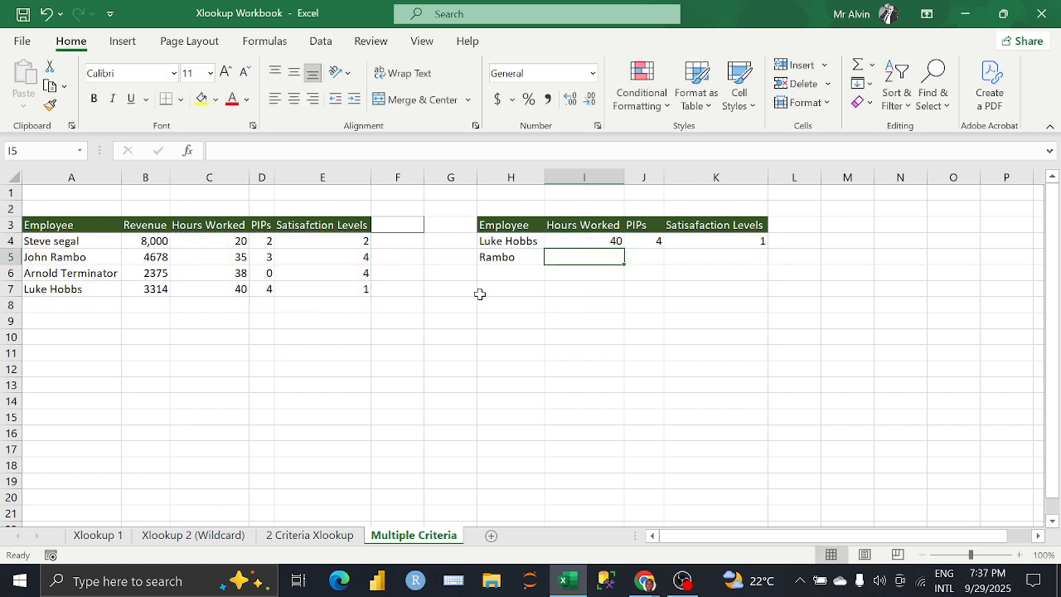
Step: Compare the XLOOKUP results in I4:K4 with the employee's source values in C7:E7
click(585, 245)
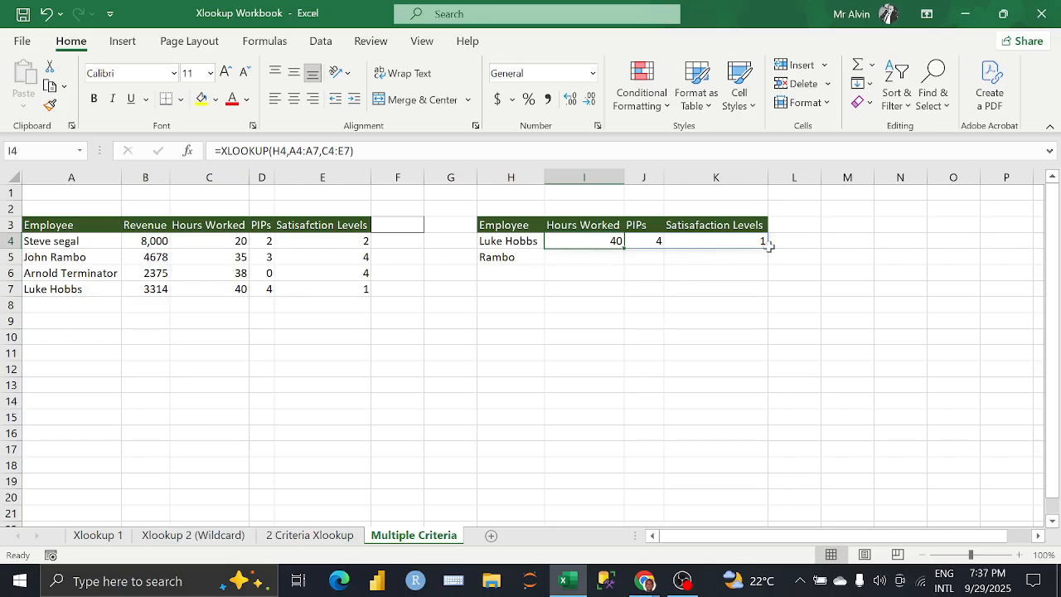
click(233, 289)
click(264, 292)
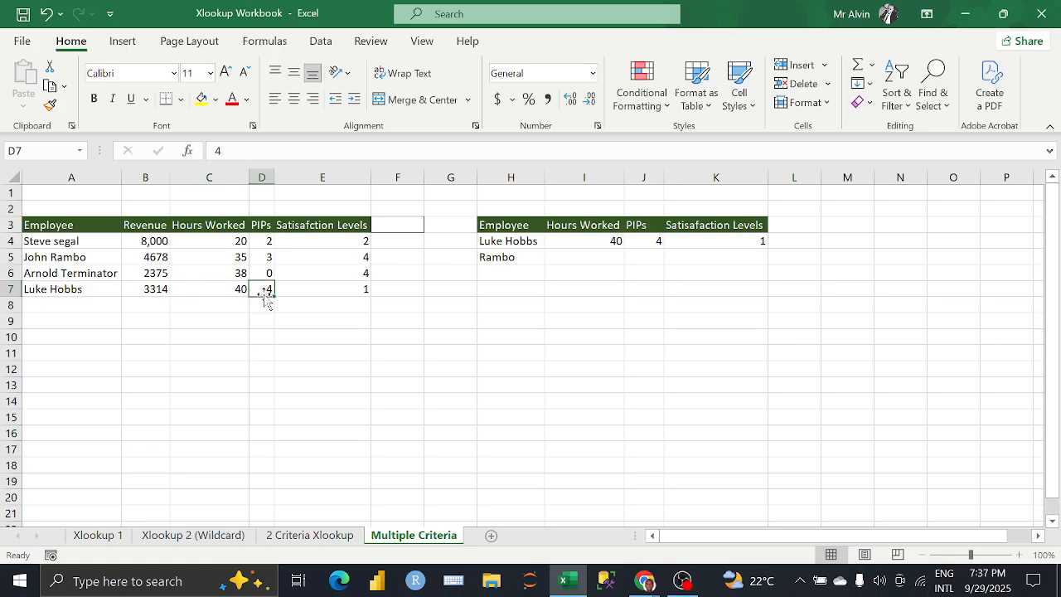
click(294, 290)
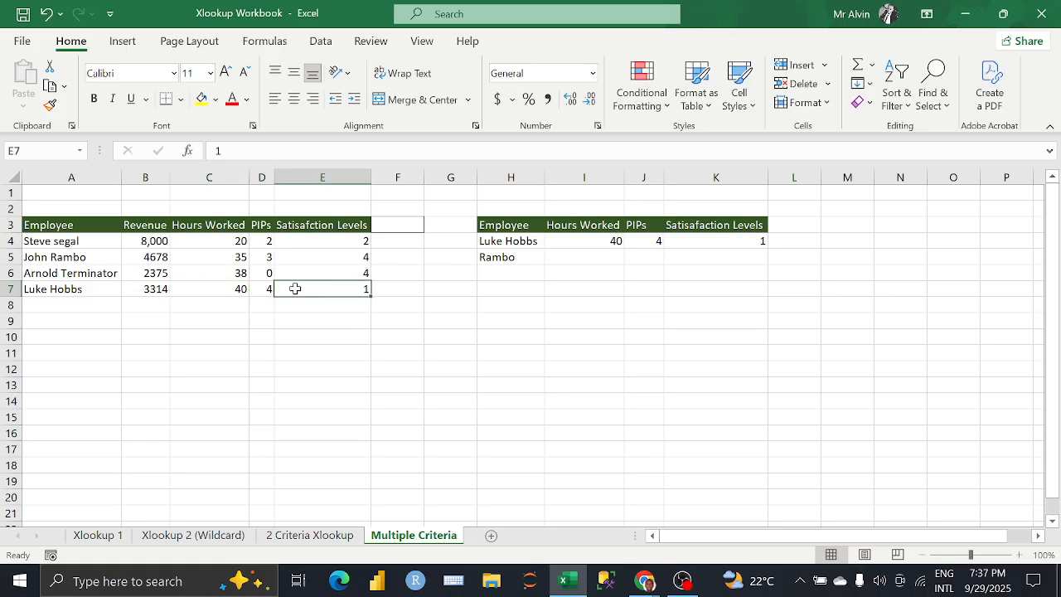
click(723, 242)
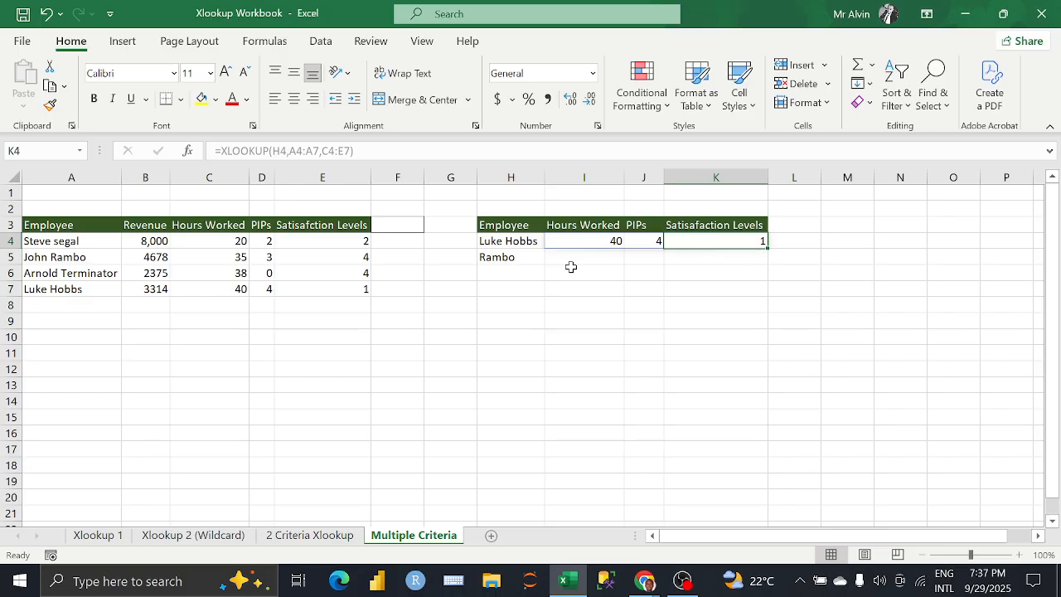
Step: Fill the XLOOKUP range I4:K4 down to row 5 and inspect the copied formula in I5
click(564, 243)
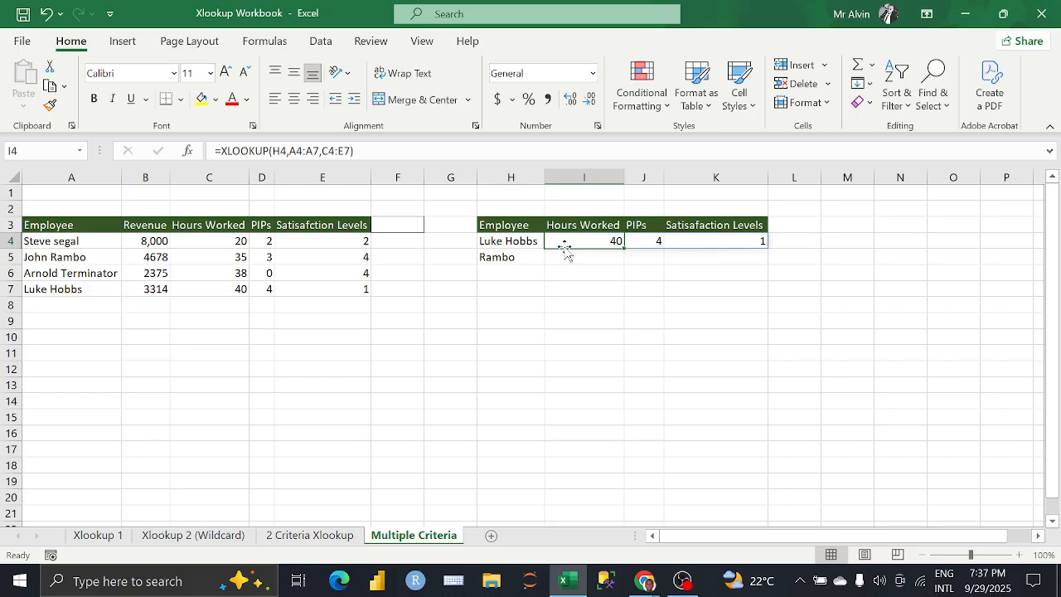
key(shift+Right)
key(shift+Right)
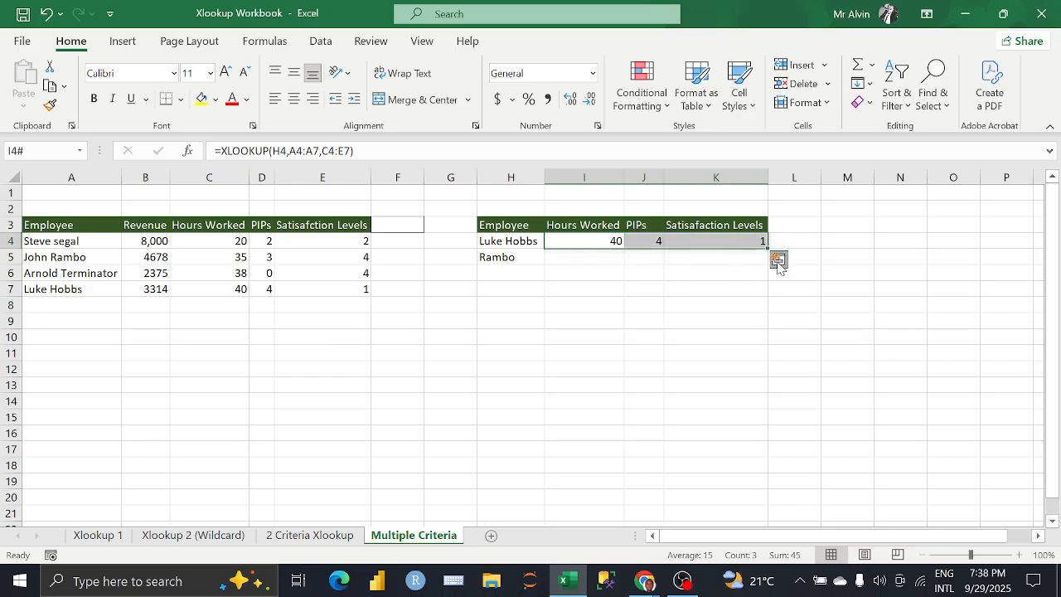
click(777, 261)
click(767, 250)
drag(767, 248, 765, 261)
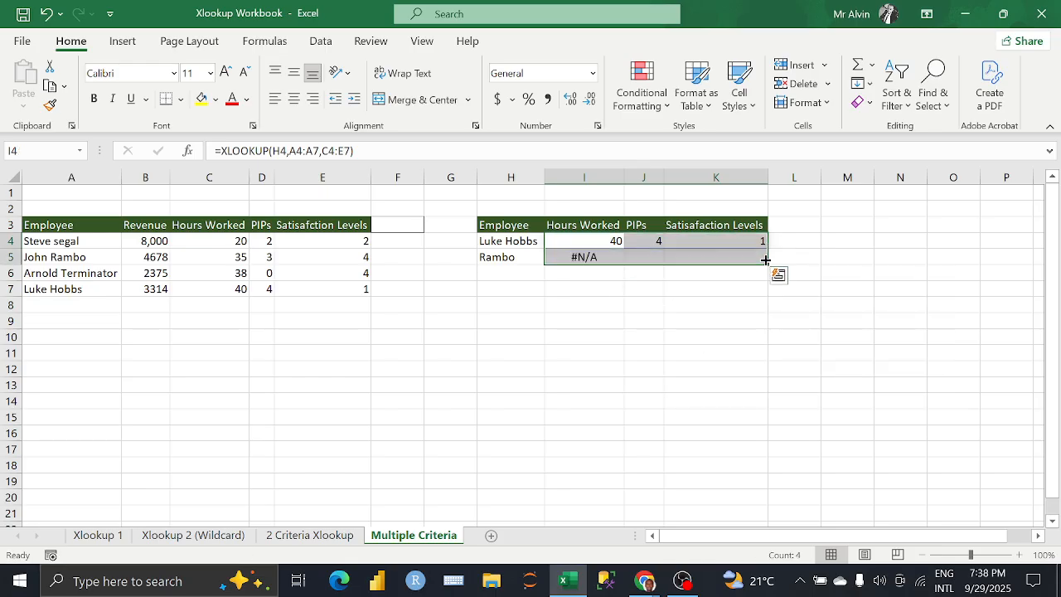
click(674, 260)
click(595, 257)
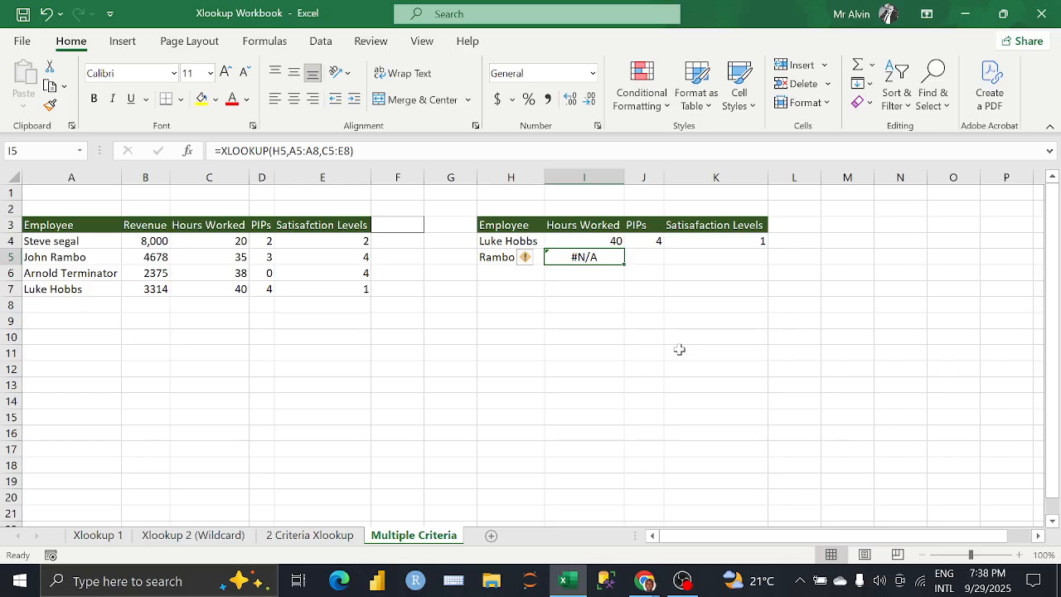
Step: Check the Google Meet call in Chrome, return to Excel and review the XLOOKUP formula in I4
mouse_move(645, 580)
click(585, 530)
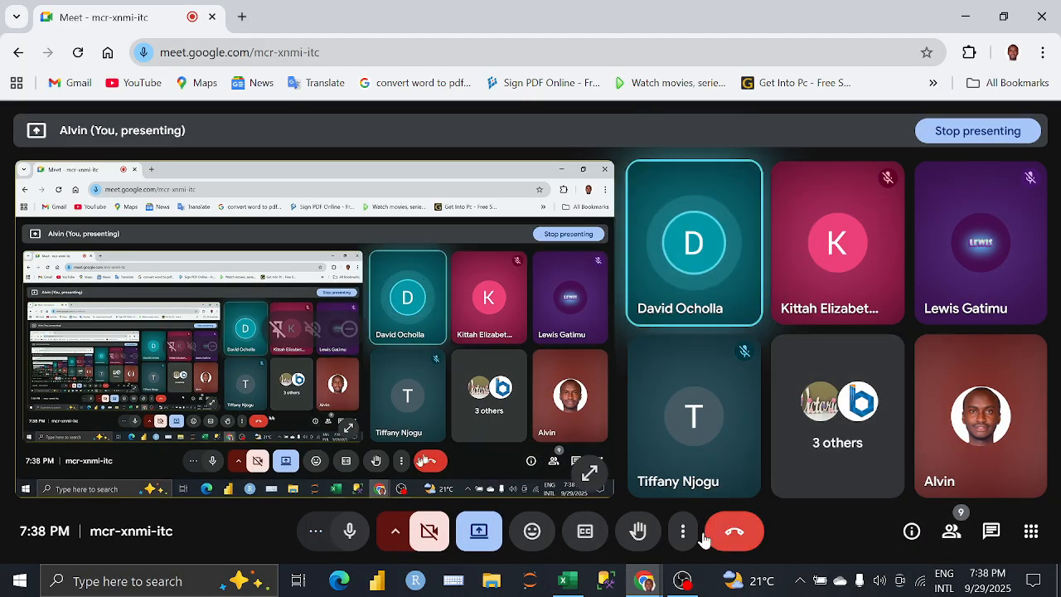
click(567, 580)
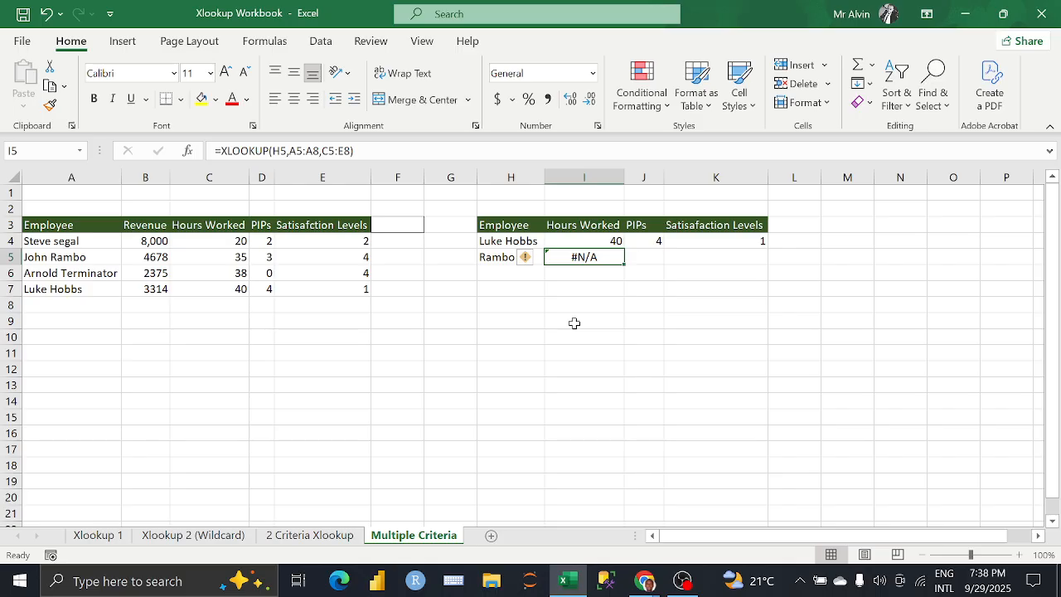
click(570, 240)
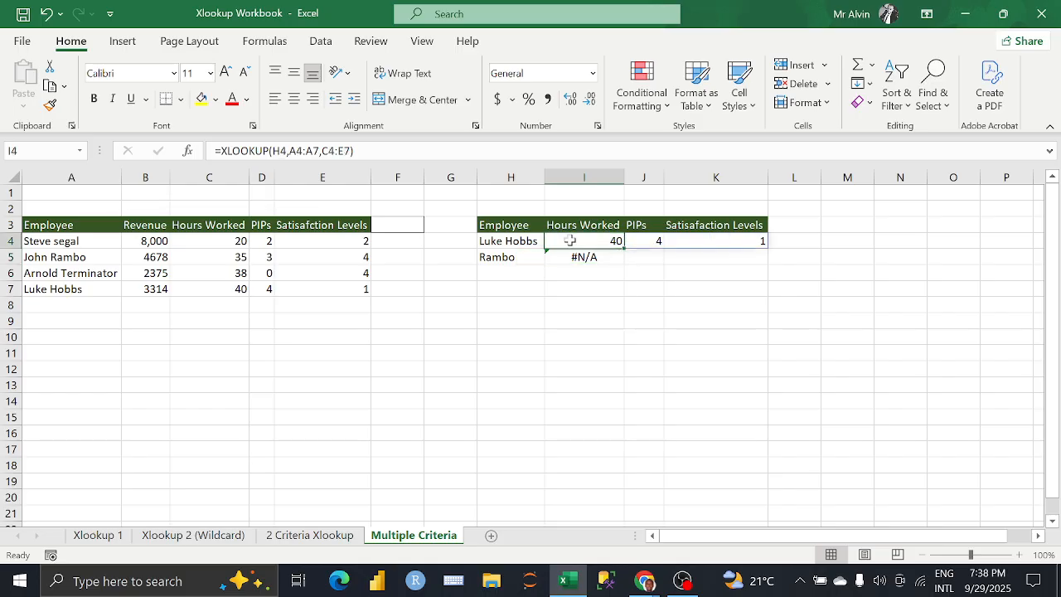
Step: Try to prefix the lookup value H5 with the wildcard "*"& in the XLOOKUP formula in I5
click(572, 258)
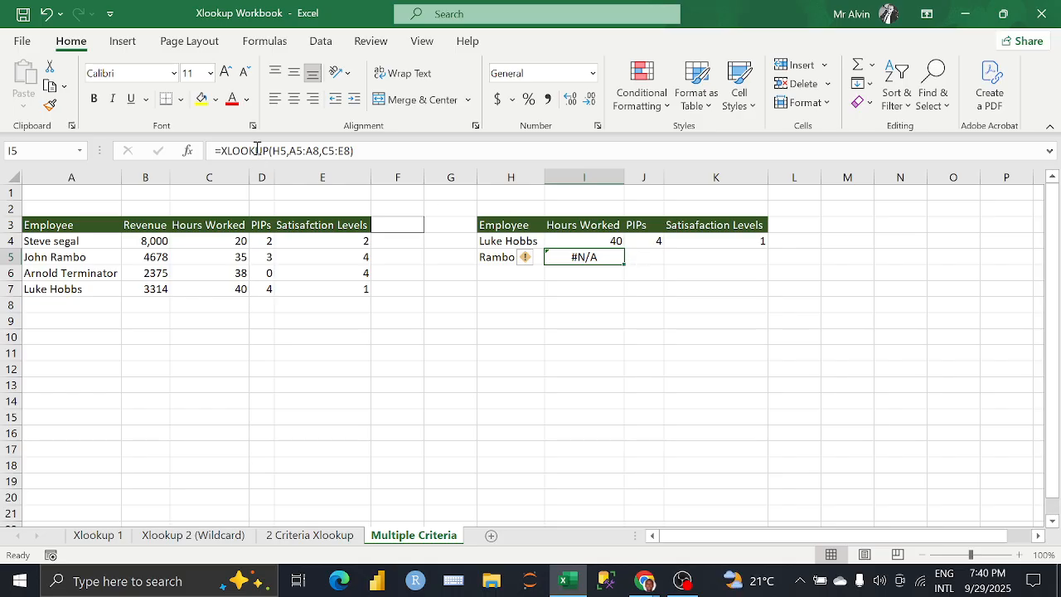
click(287, 152)
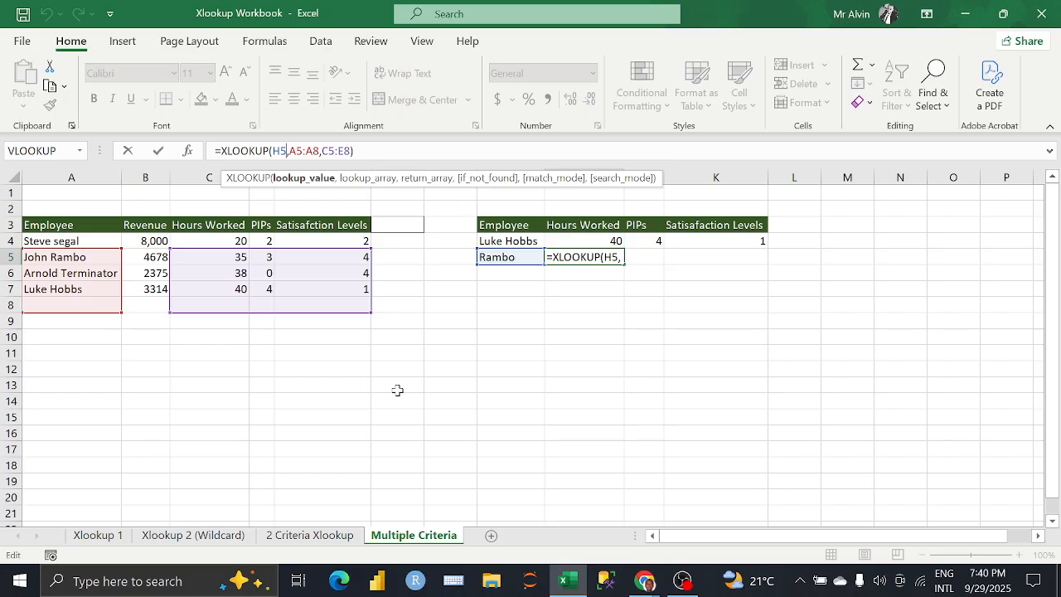
key(Left)
text("")
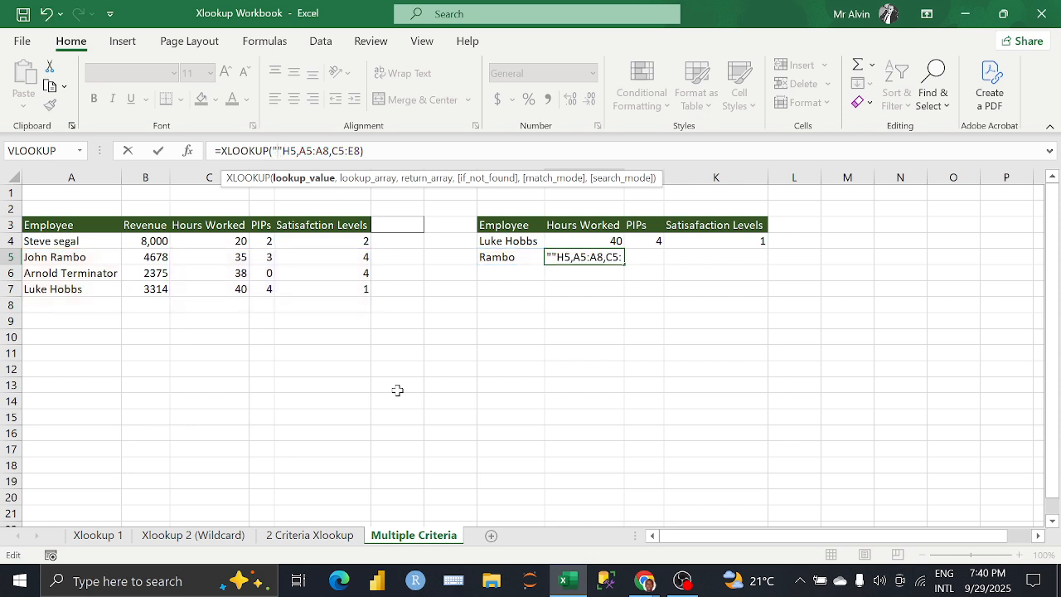
text(*)
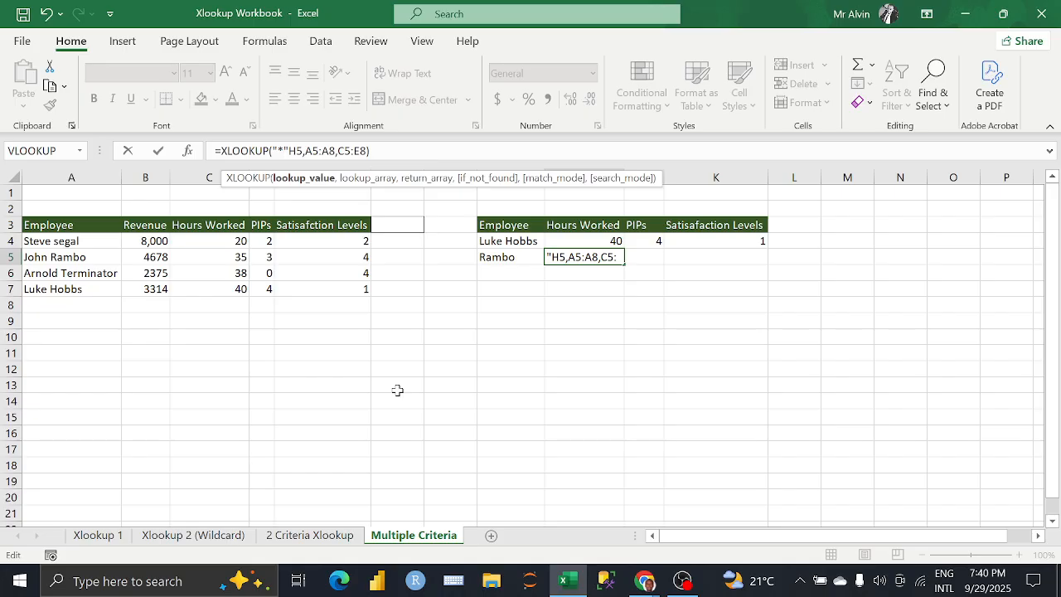
text(&)
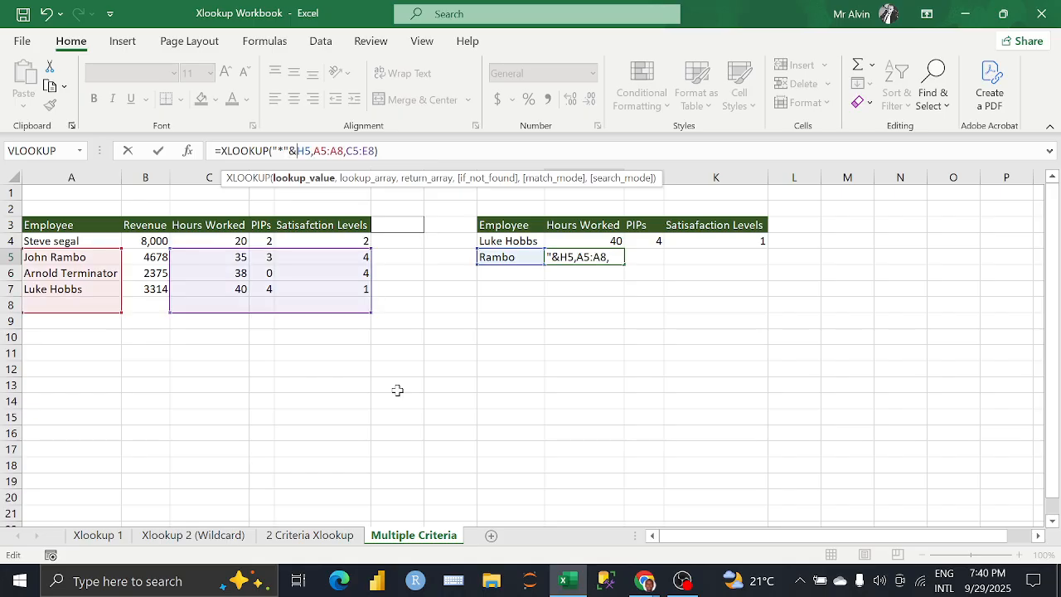
key(Return)
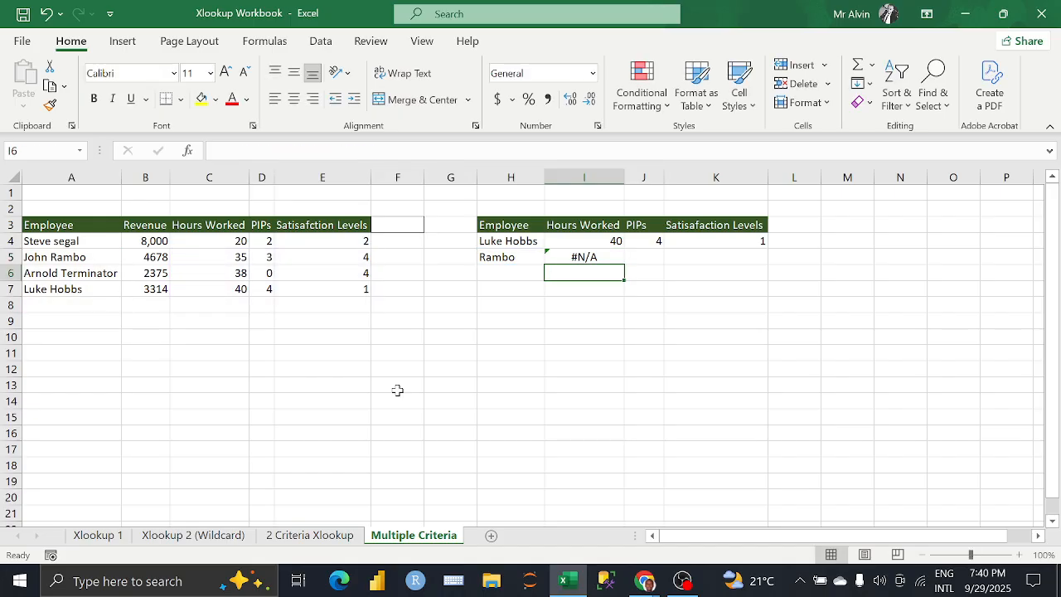
Step: Replace the formula in I5 with a new XLOOKUP that uses "*"&H5 as the lookup value
click(584, 257)
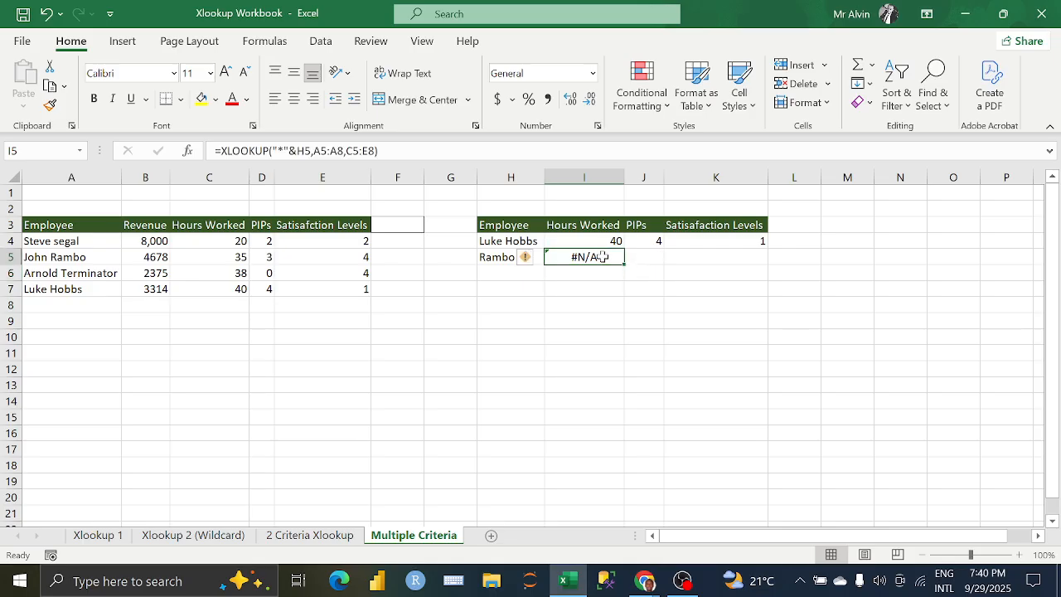
click(362, 152)
drag(379, 152, 211, 151)
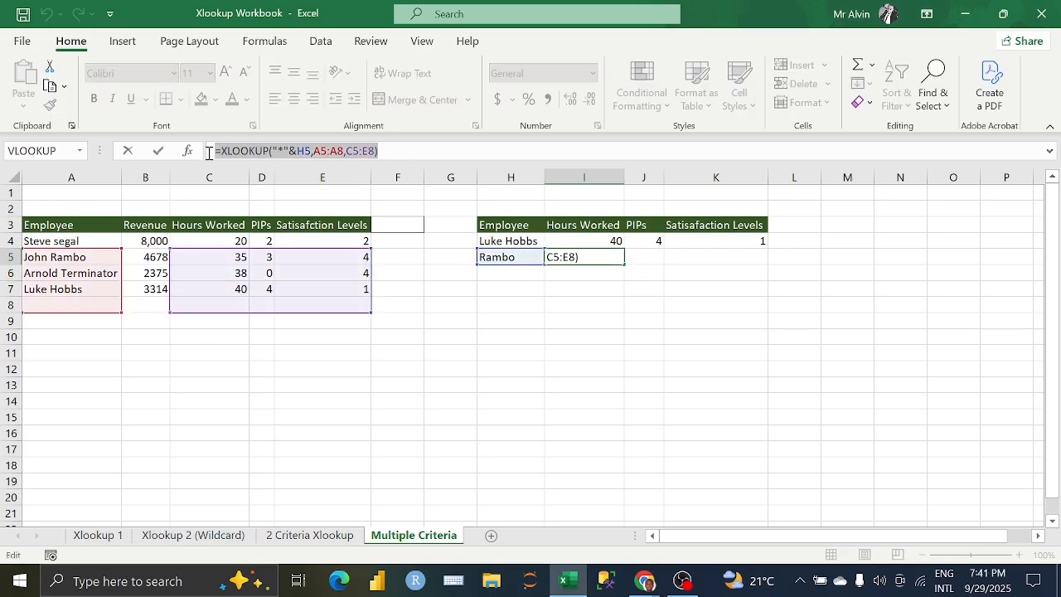
key(BackSpace)
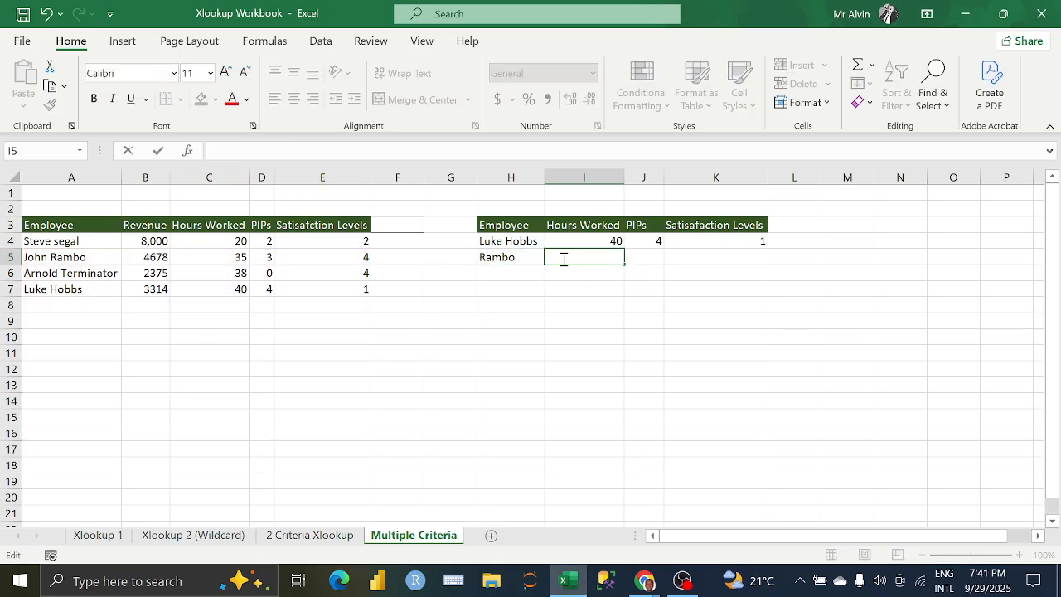
text(=XLO)
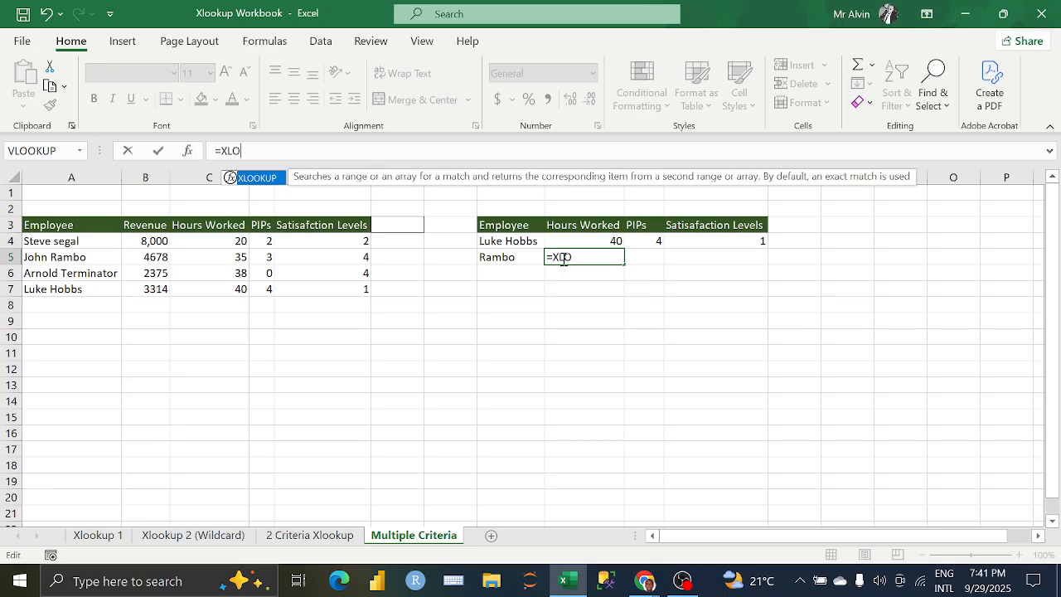
key(Tab)
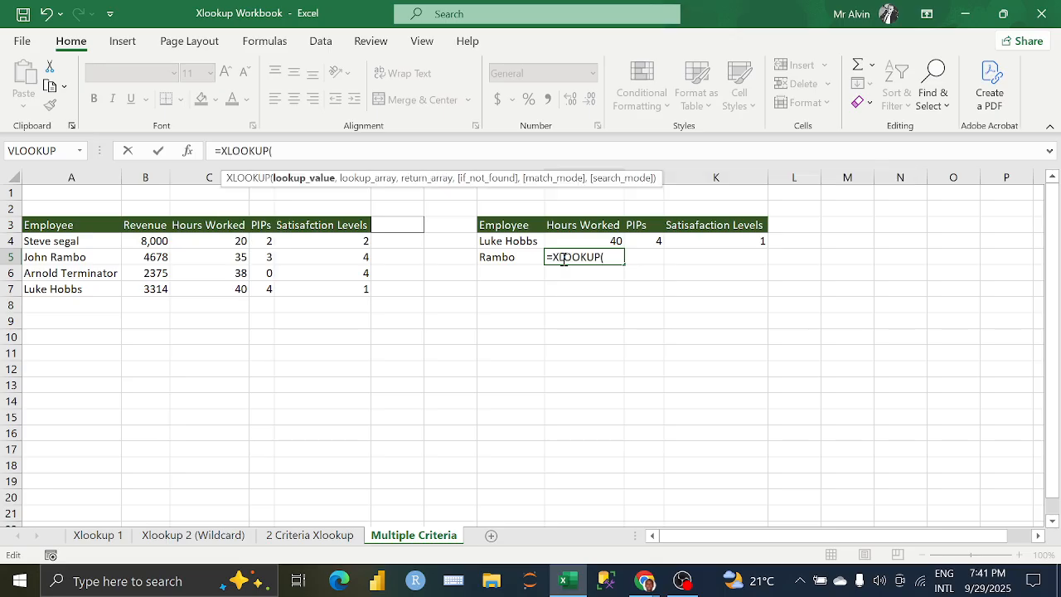
text("")
text(*")
text(&)
click(506, 258)
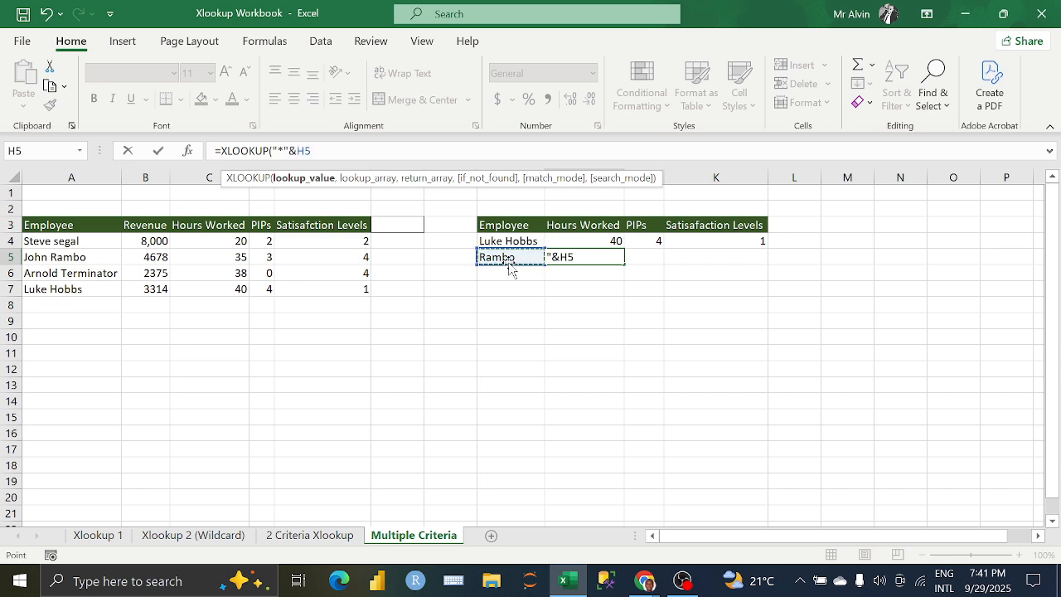
Step: Add A4:A7 as lookup array and C4:E7 as return array, and enter the XLOOKUP in I5
text(,)
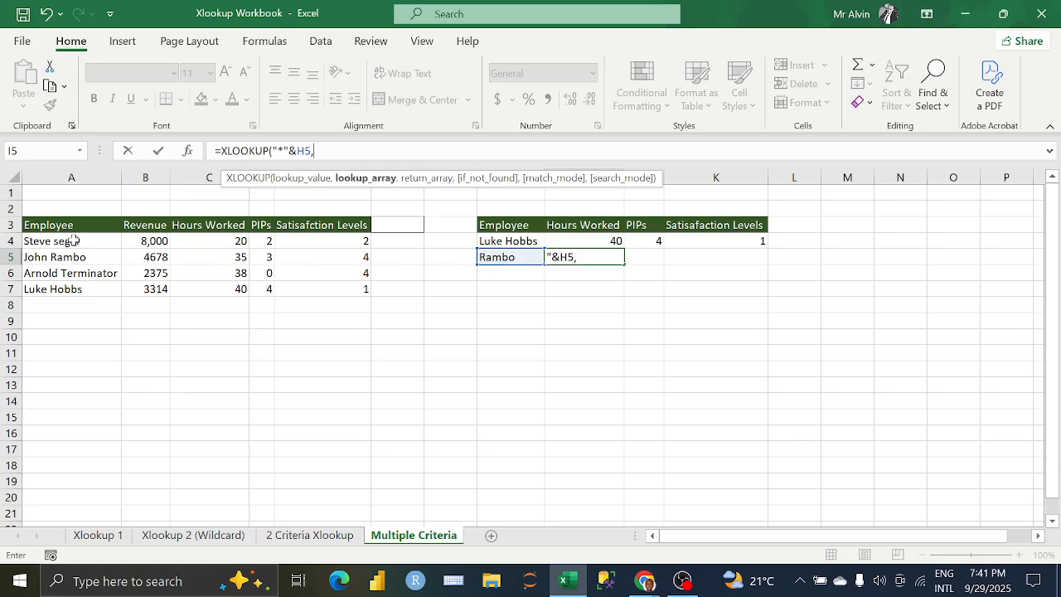
drag(73, 240, 81, 288)
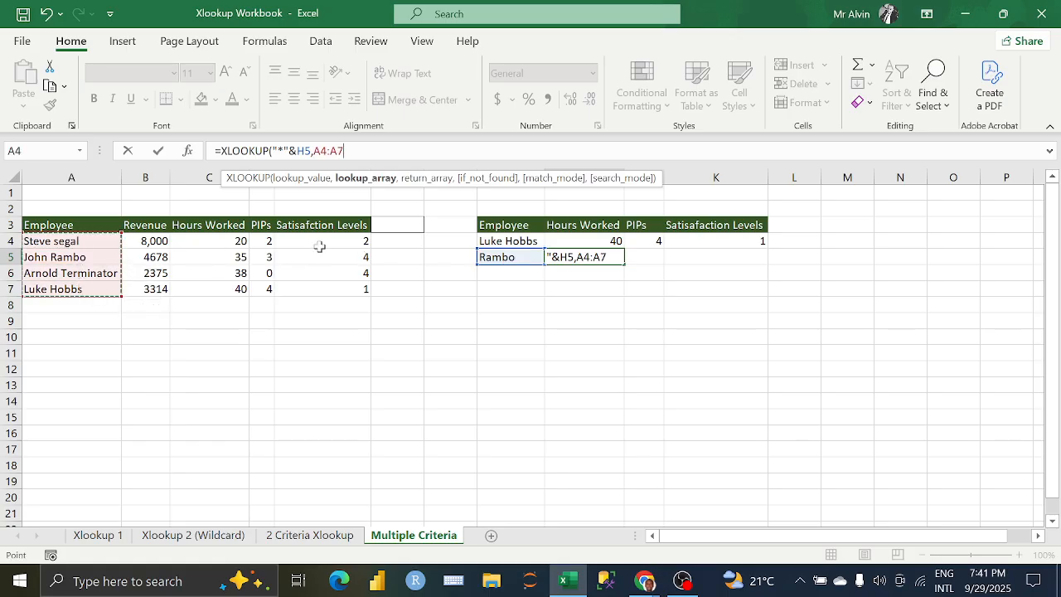
text(,)
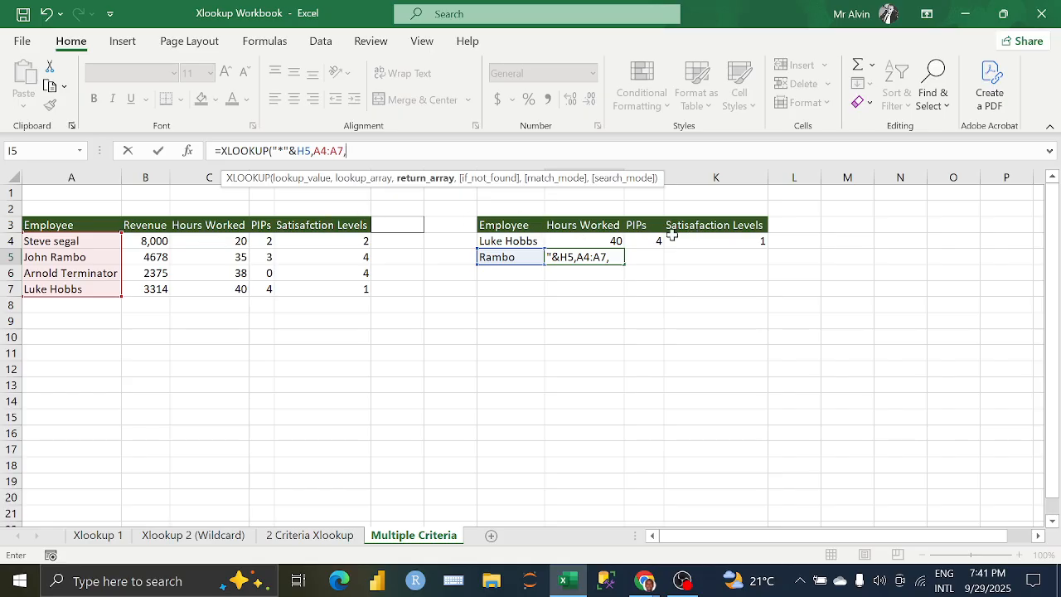
drag(210, 241, 307, 289)
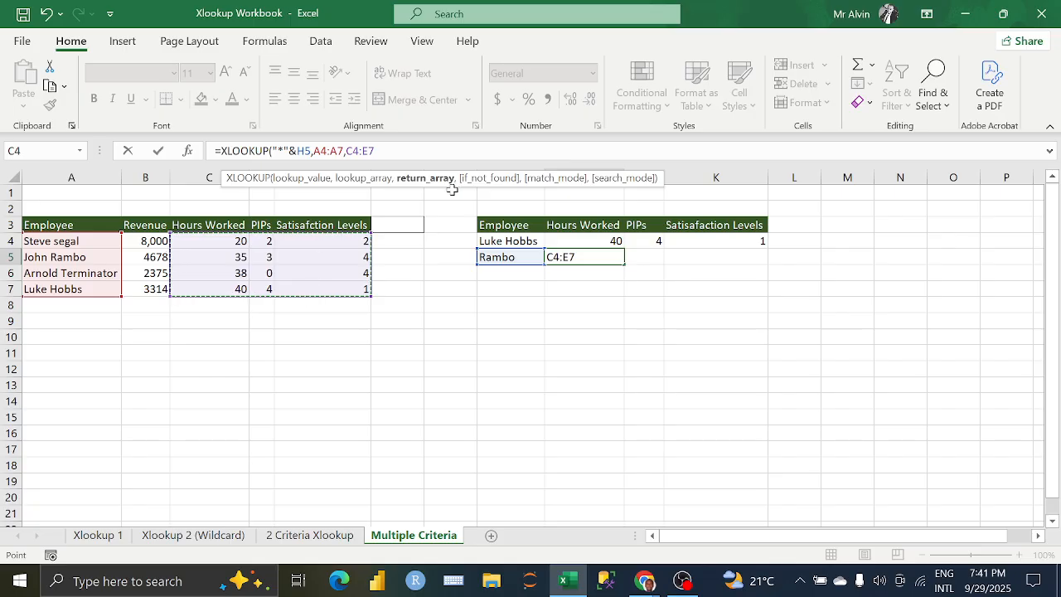
text())
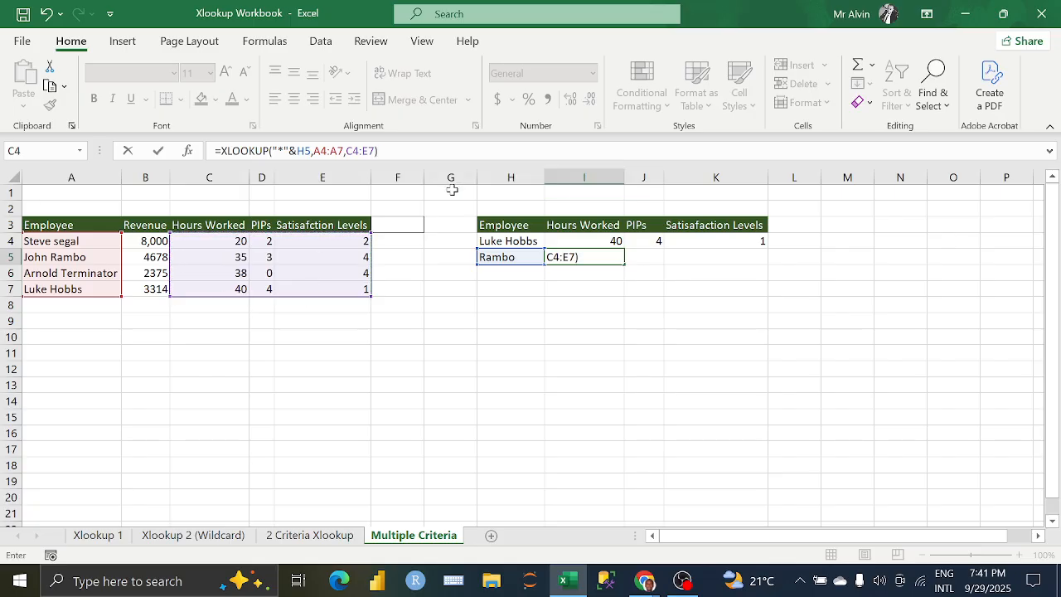
key(ctrl+Return)
Step: Extend the XLOOKUP in I5 with " " as the if_not_found value and match mode 2 - Wildcard character match
click(375, 151)
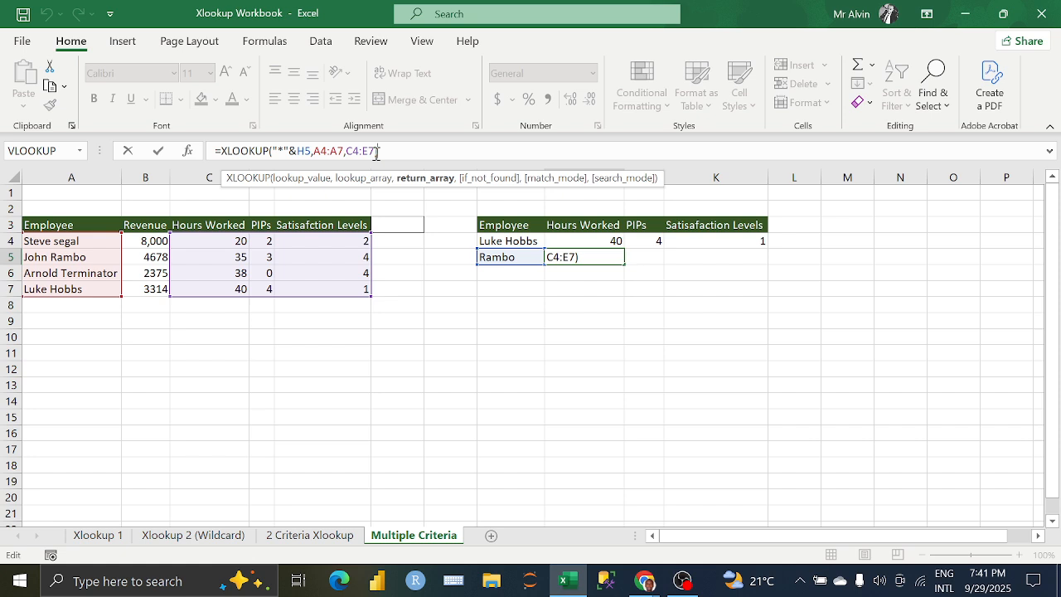
text(,)
text(,)
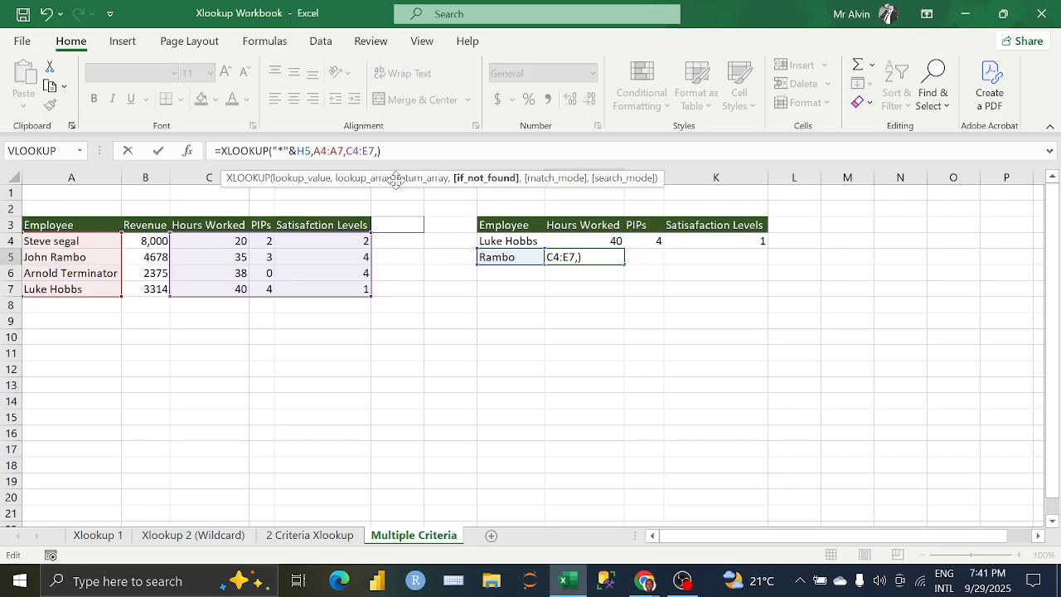
text("" ,)
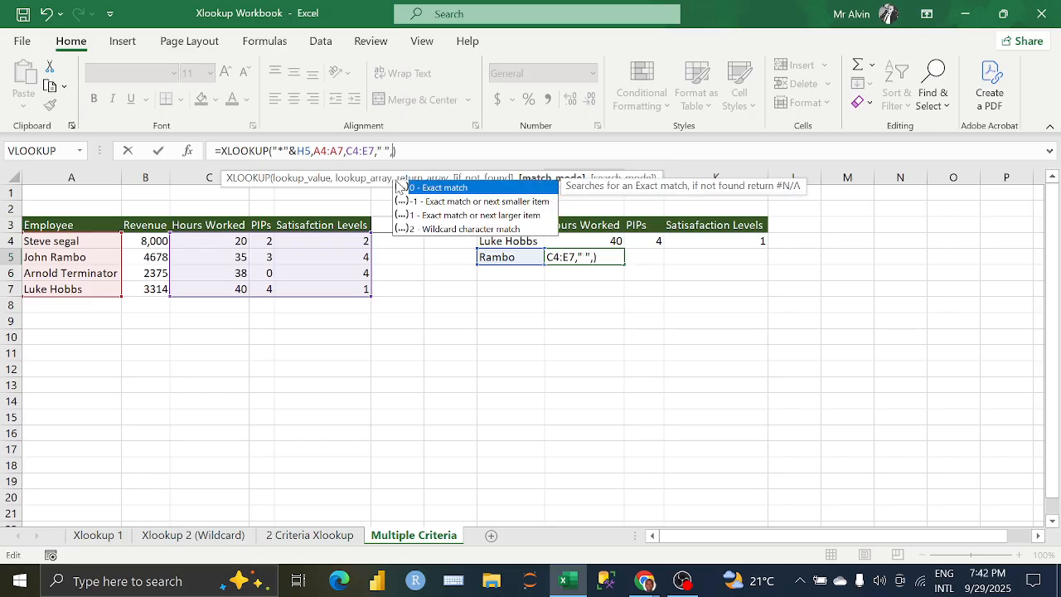
key(Down)
key(Down)
key(Down)
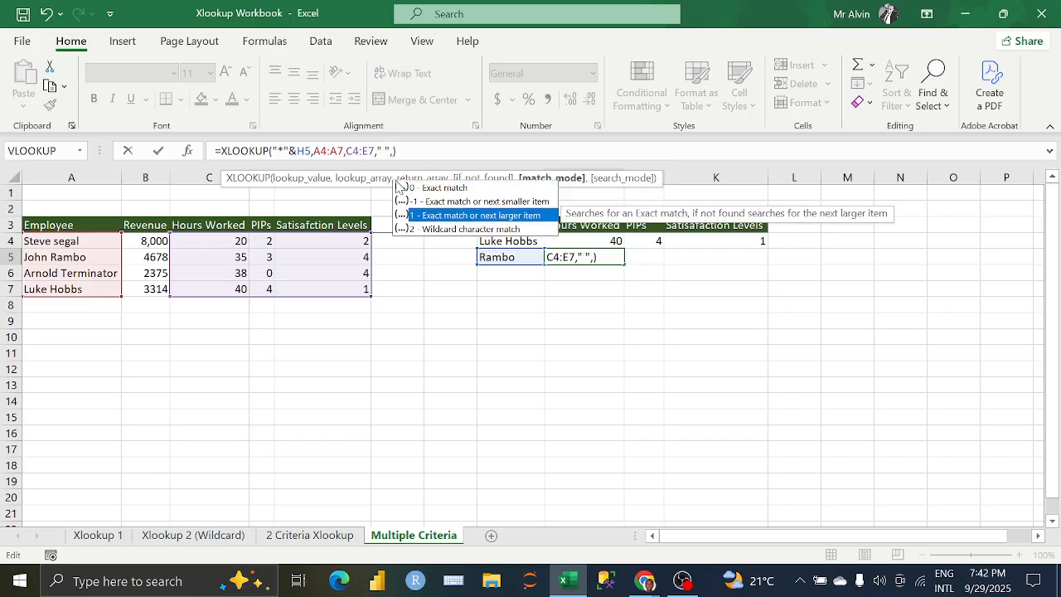
key(Tab)
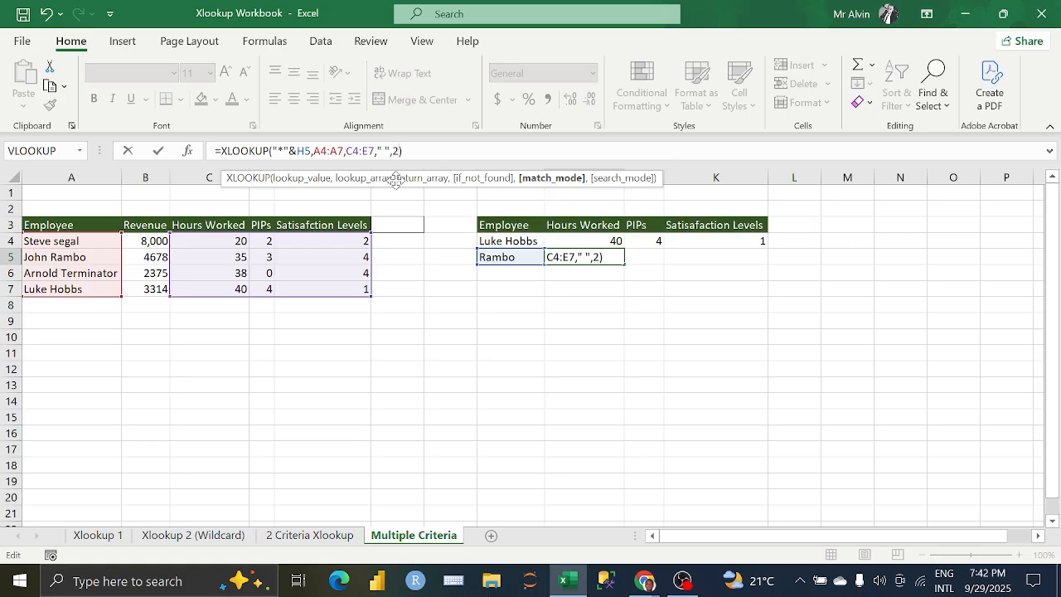
Step: Set the XLOOKUP search mode to -1 - Search last-to-first and enter the formula in I5
text(,)
key(Down)
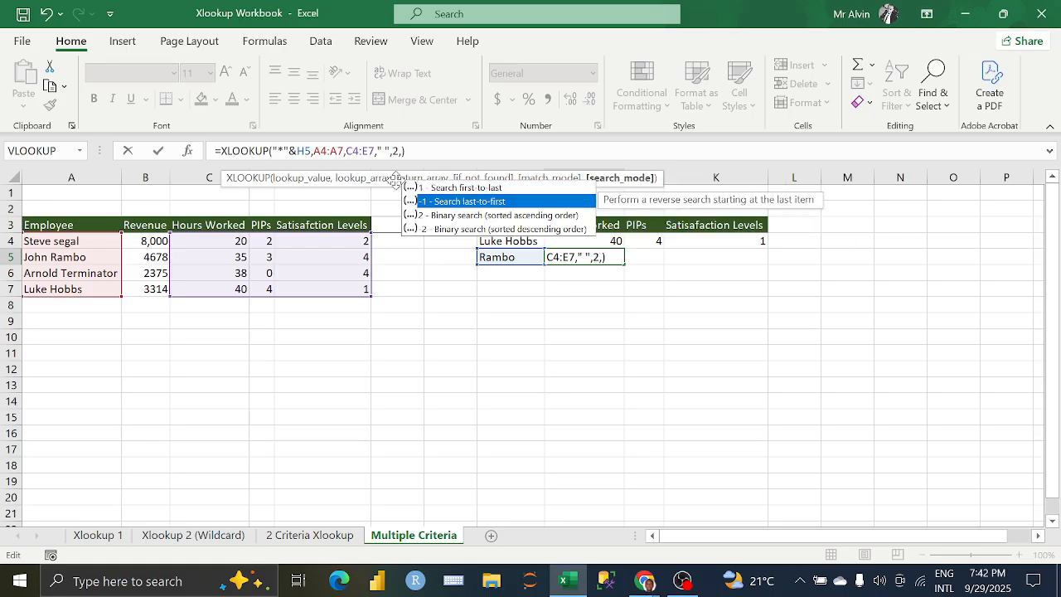
key(Tab)
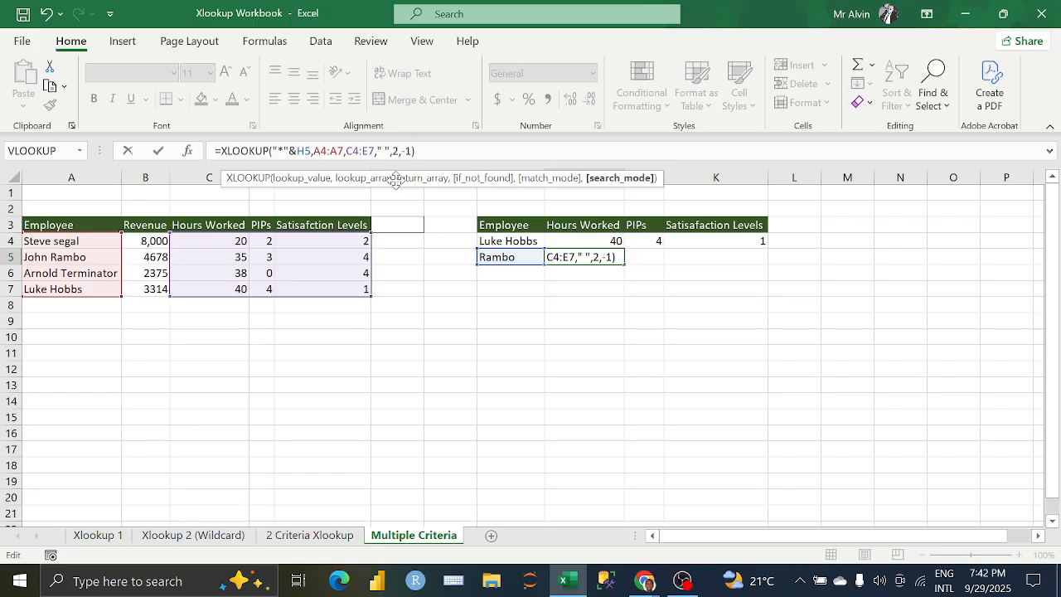
key(Return)
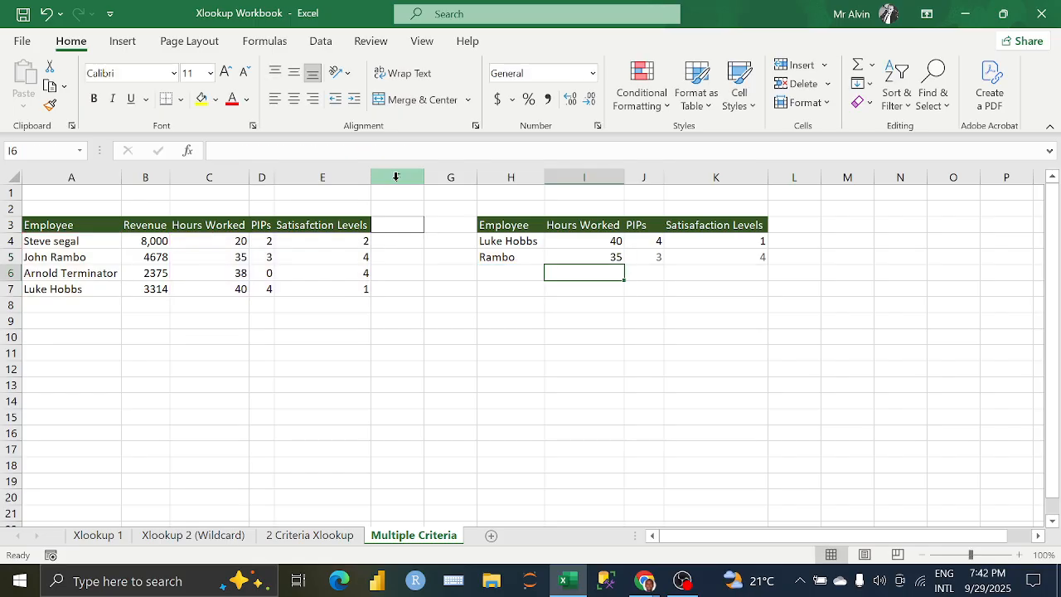
Step: Compare the wildcard XLOOKUP results in I5:K5 with the matching employee's source values in C5:E5
click(589, 260)
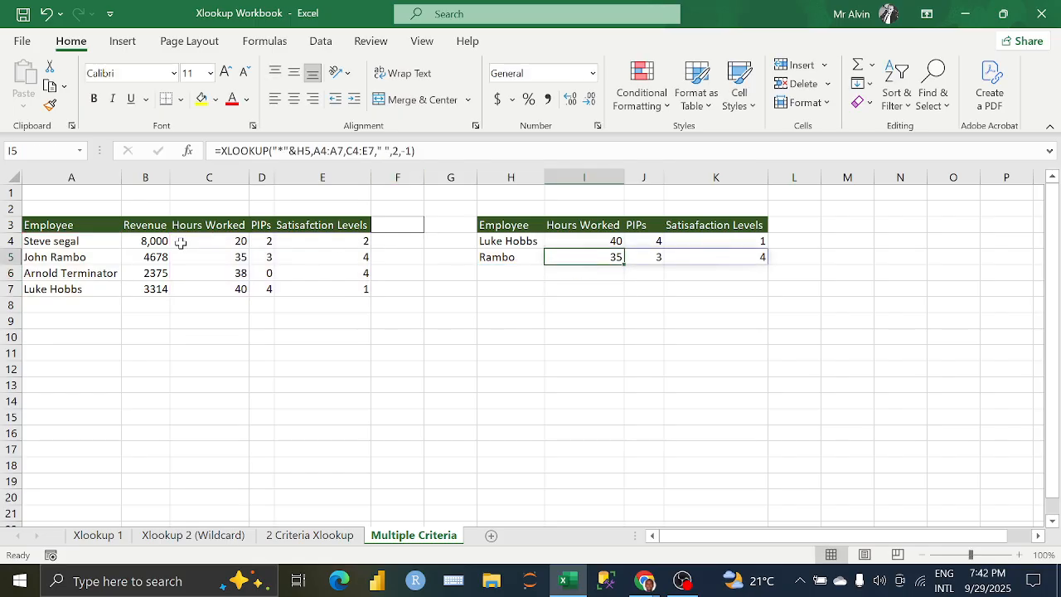
click(227, 252)
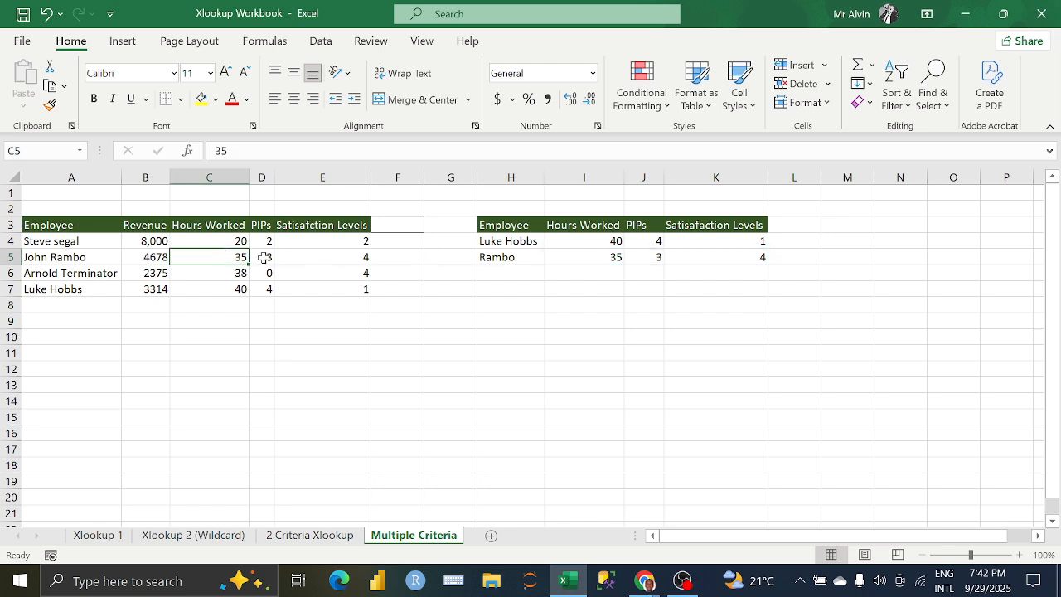
click(263, 258)
click(325, 257)
click(619, 258)
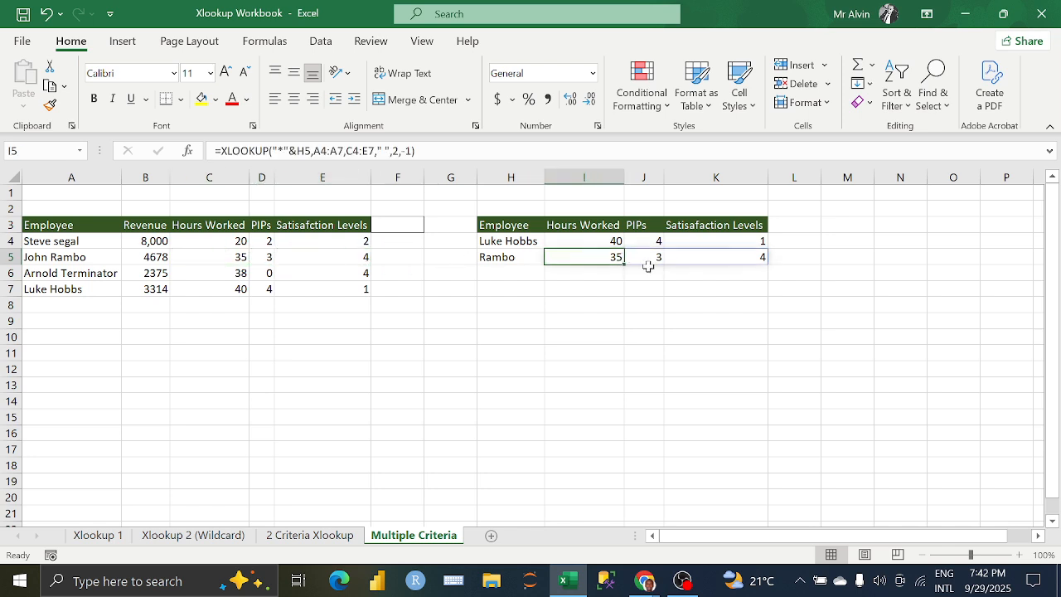
click(646, 268)
click(603, 259)
Step: Check the participants' reactions in the Google Meet call in Chrome, and return to the Excel workbook
mouse_move(644, 580)
click(560, 500)
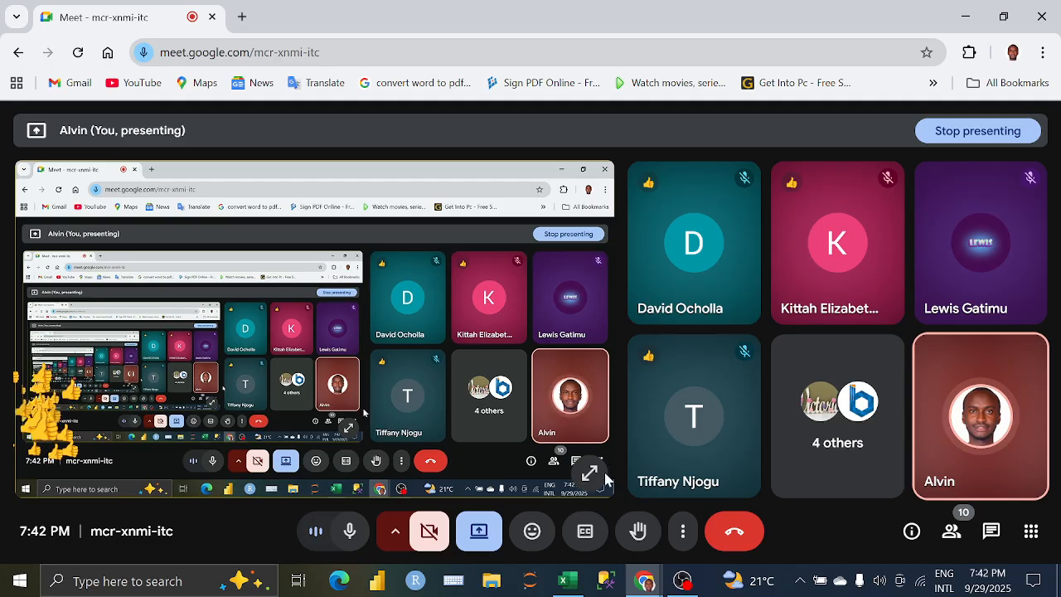
click(578, 581)
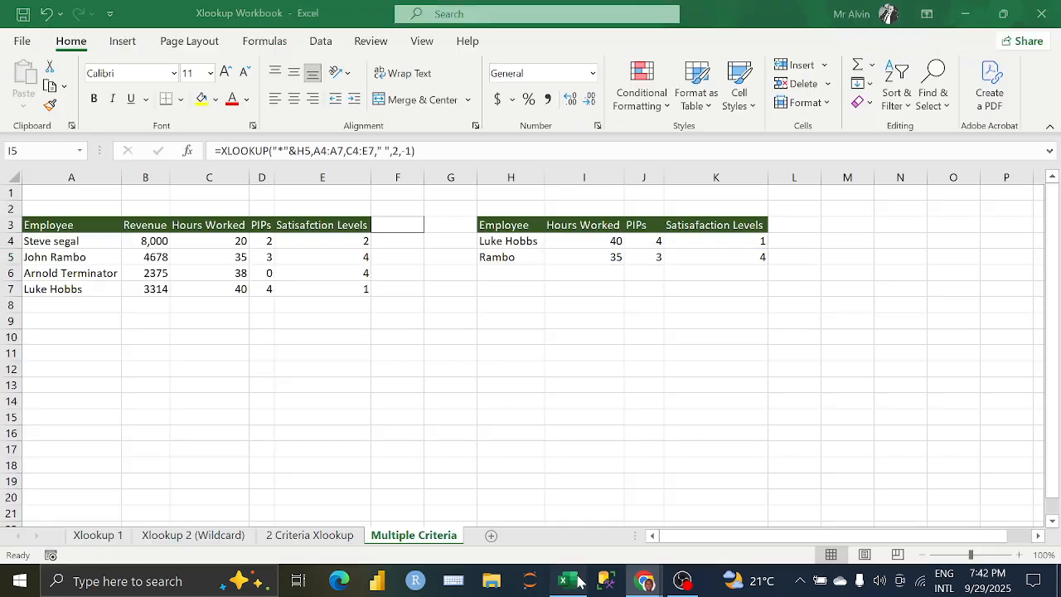
click(592, 284)
click(568, 267)
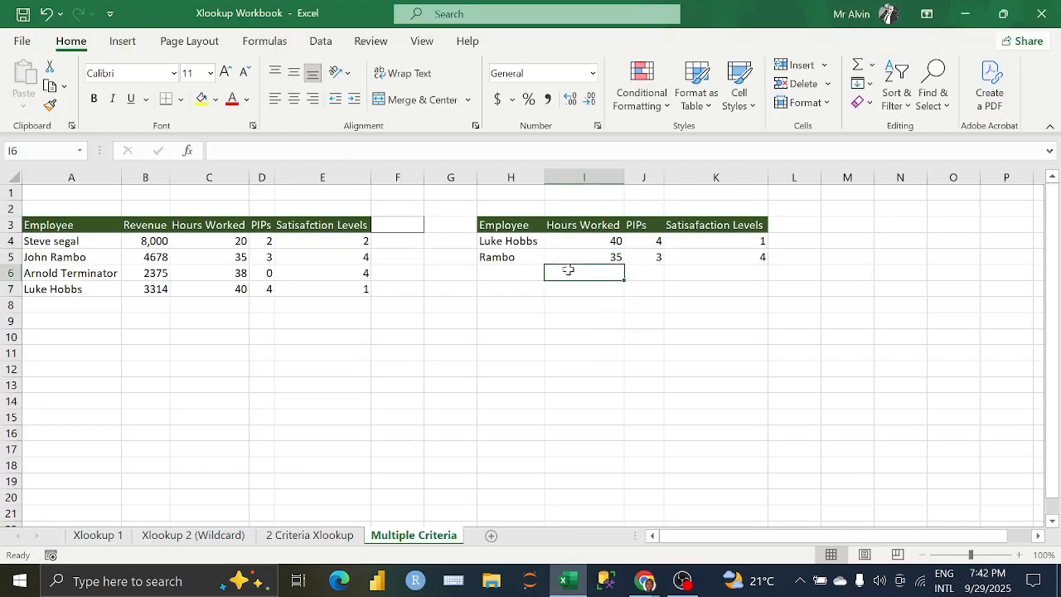
click(742, 280)
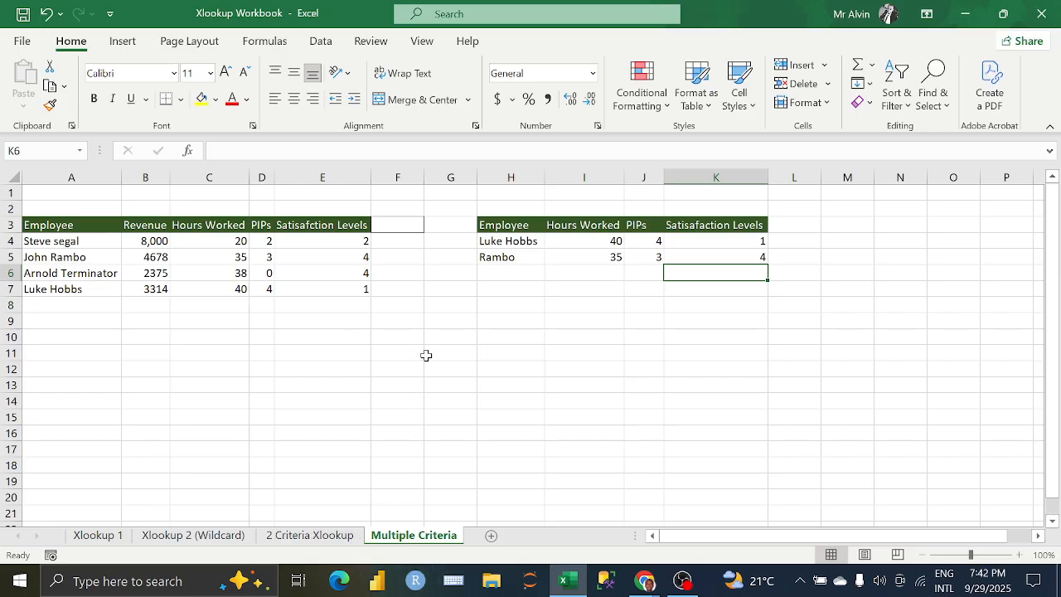
click(452, 382)
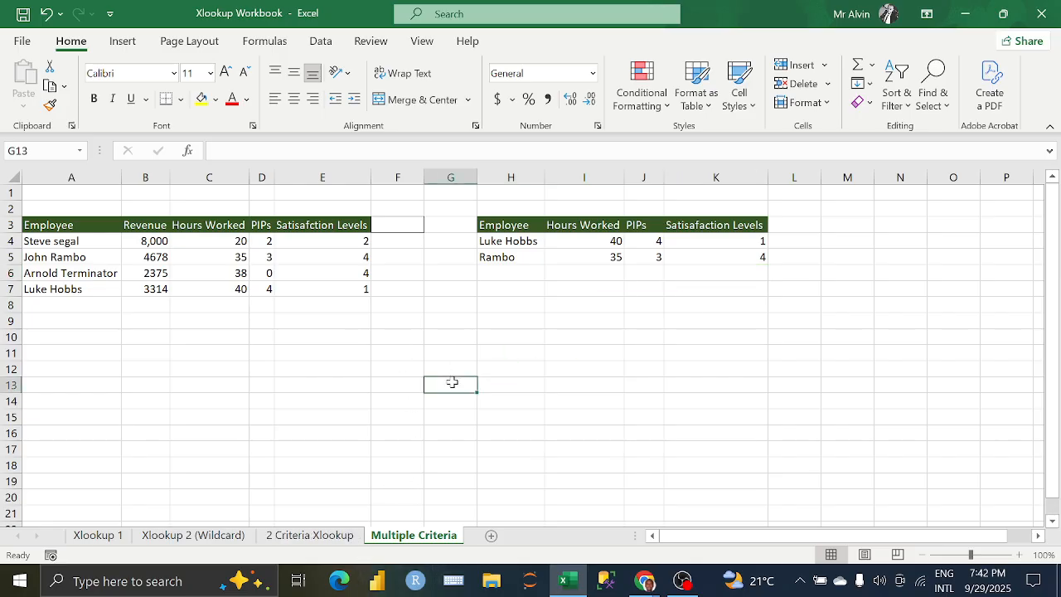
Step: Add a new worksheet and enter the values 2, 3, 4, 5 and 6 down cells B4:B8
click(491, 536)
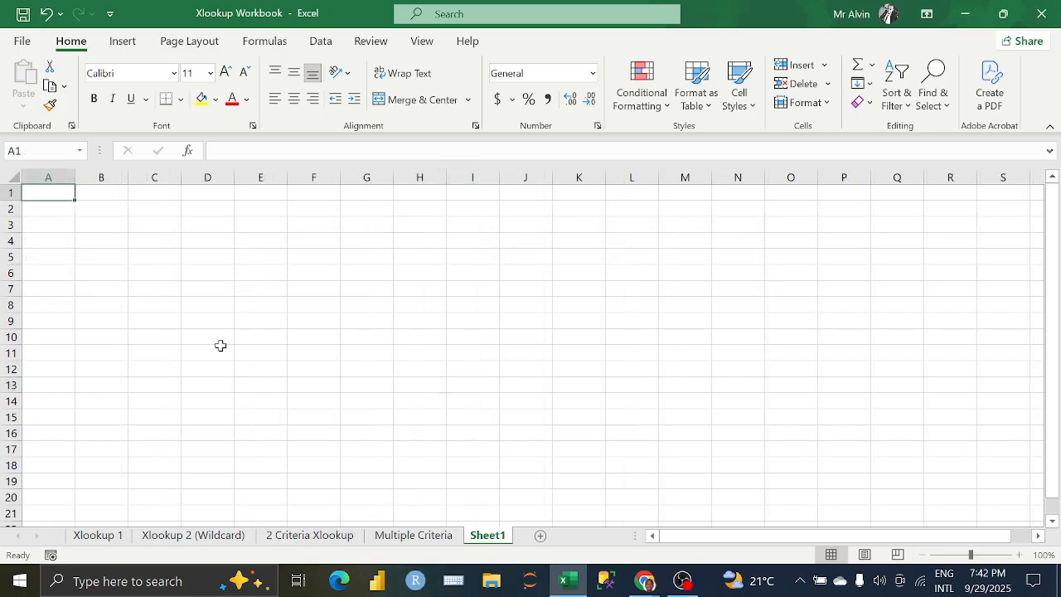
click(106, 247)
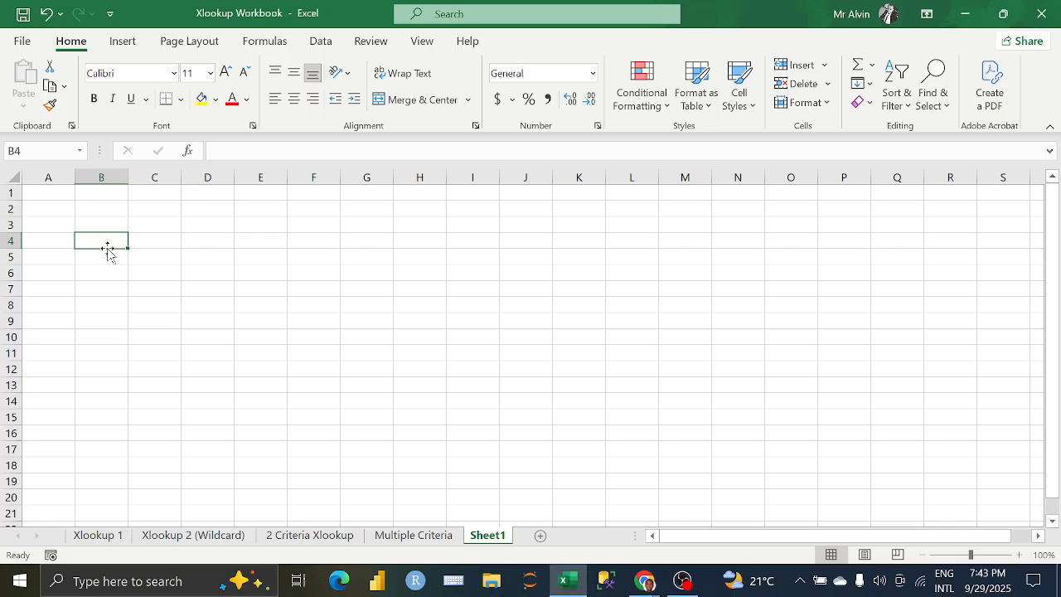
text(2)
key(Return)
text(3)
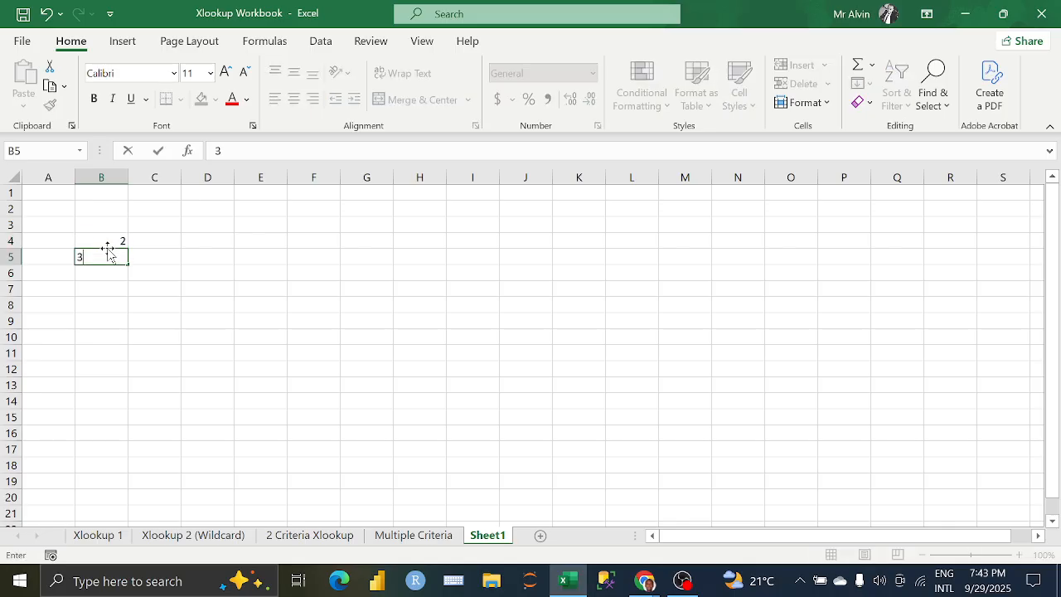
key(Return)
text(4)
key(Return)
text(5)
key(Return)
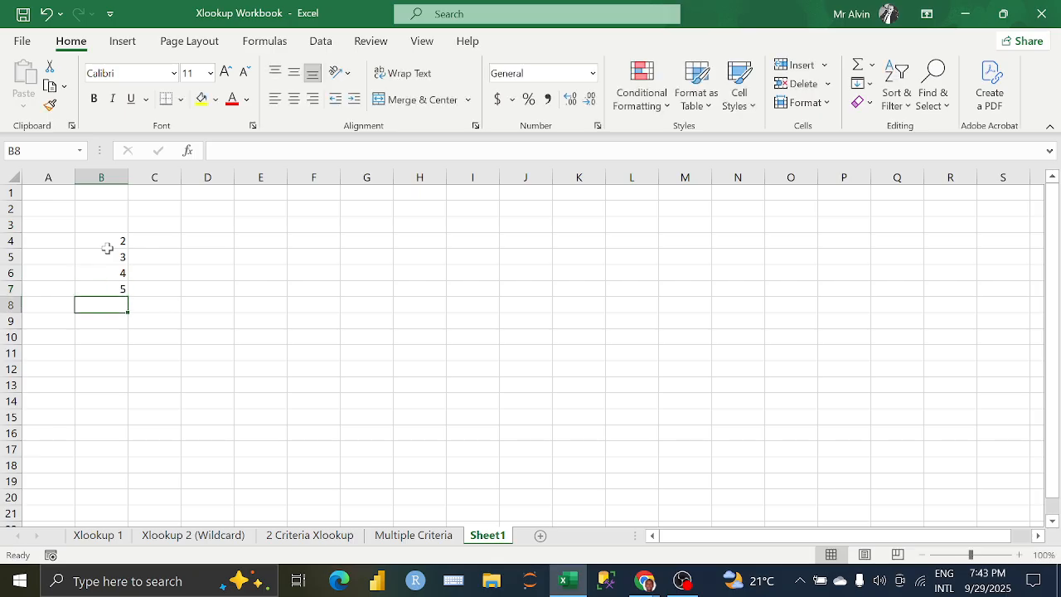
text(6)
key(Return)
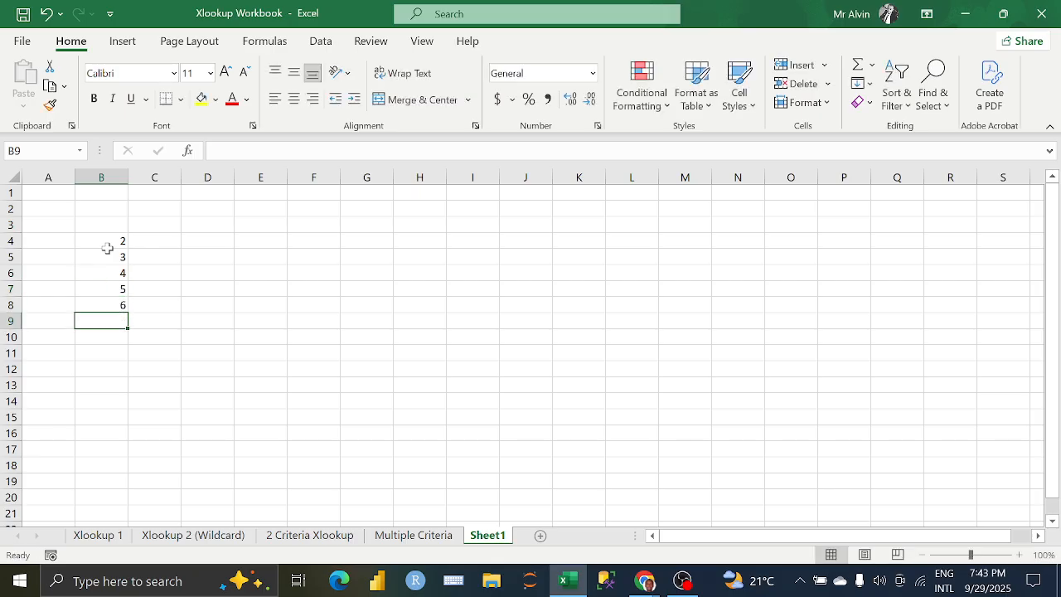
Step: Enter the values 7, 8, 9, 10 and 11 down cells C4:C8
click(156, 240)
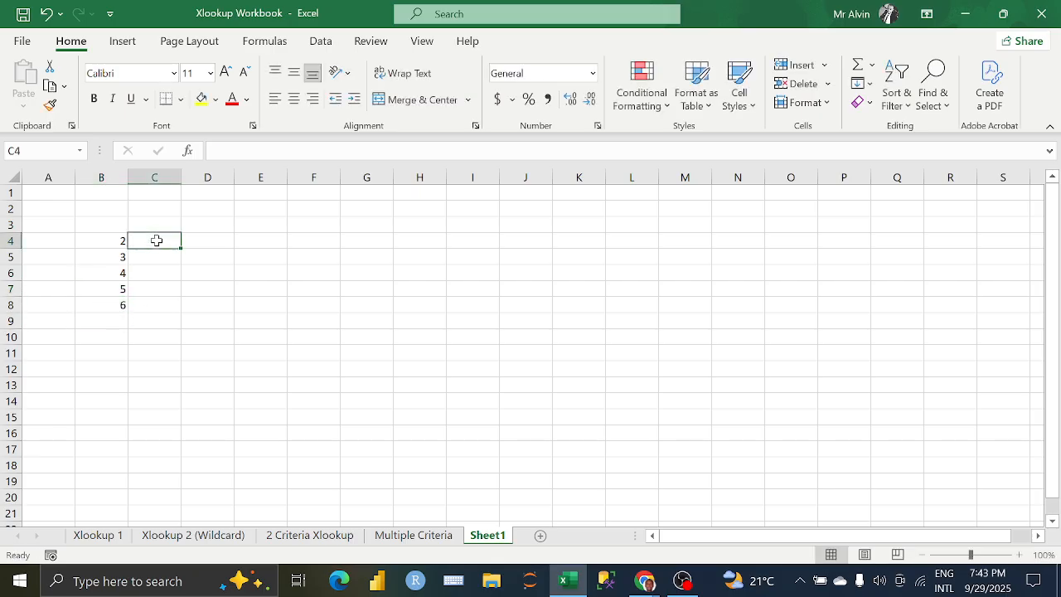
text(2)
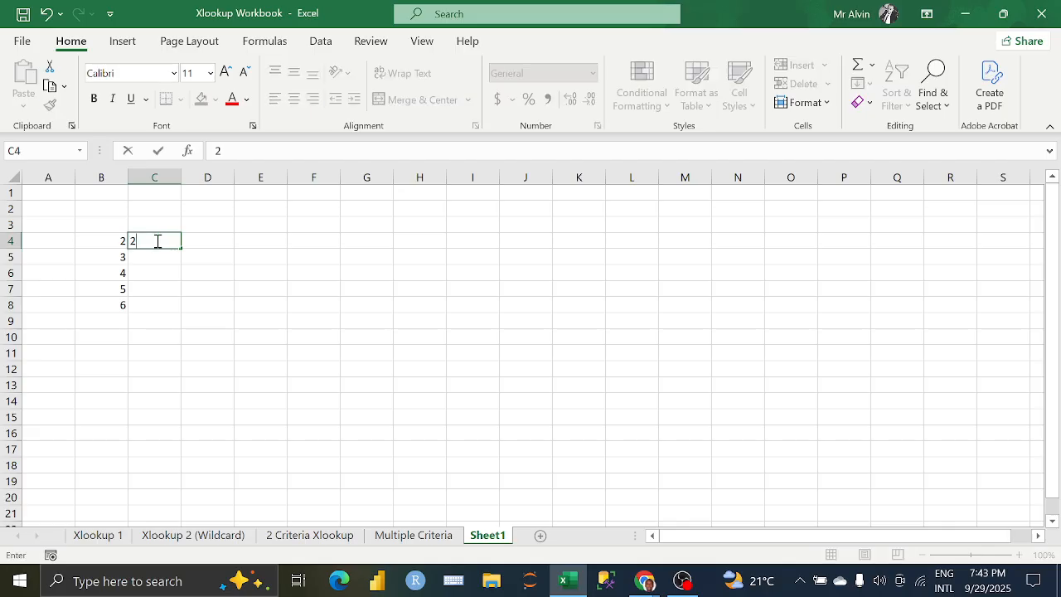
key(BackSpace)
text(7)
key(Return)
text(8)
key(Return)
text(9)
key(Return)
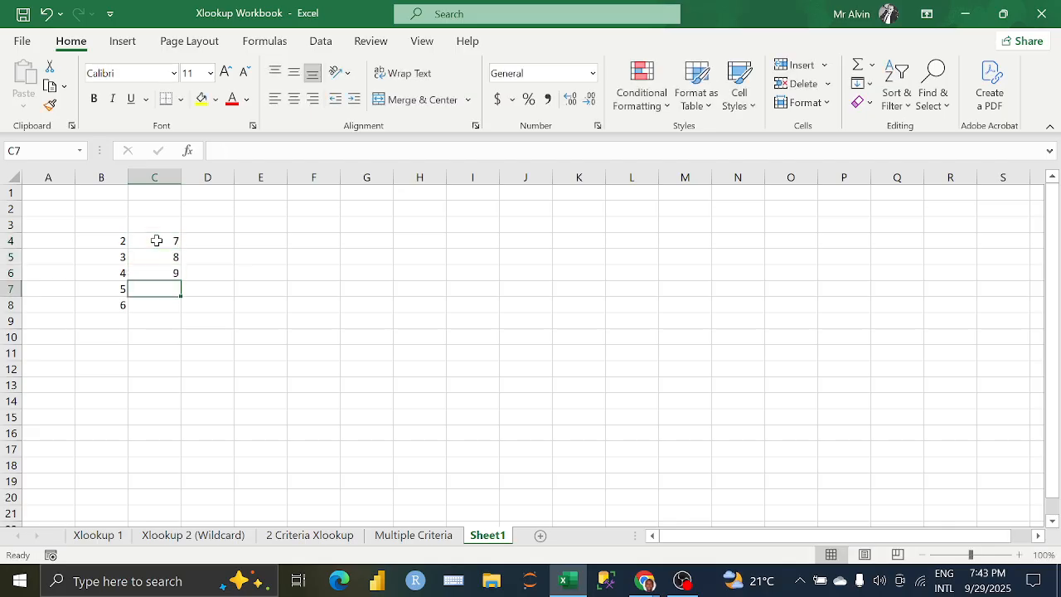
text(10)
key(Return)
text(11)
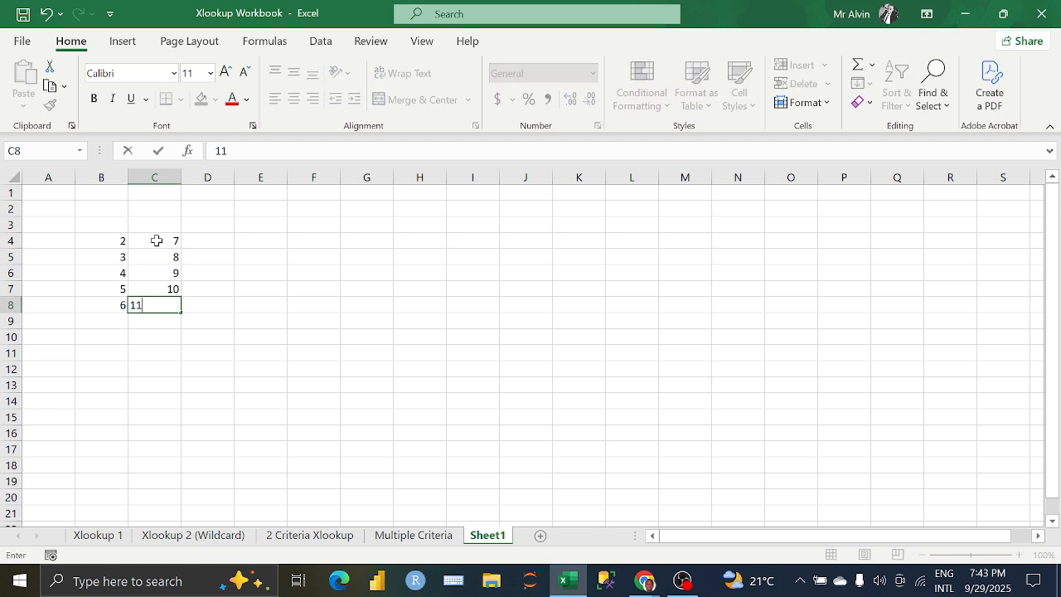
key(Return)
Step: Enter the label "Direct Reference" in H2 and fit column H's width to the text
click(225, 240)
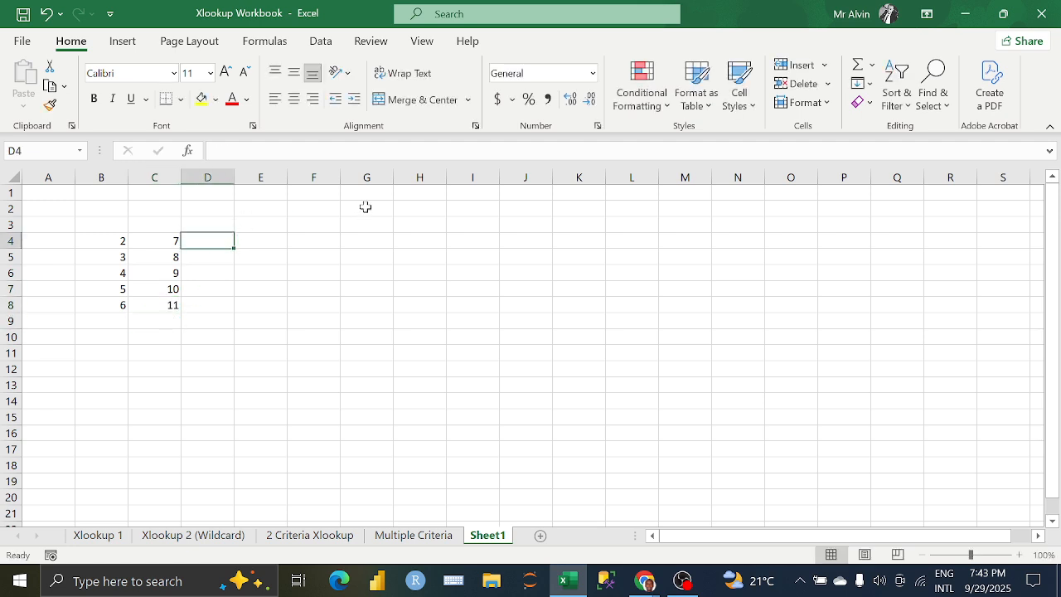
click(423, 210)
text(Dire)
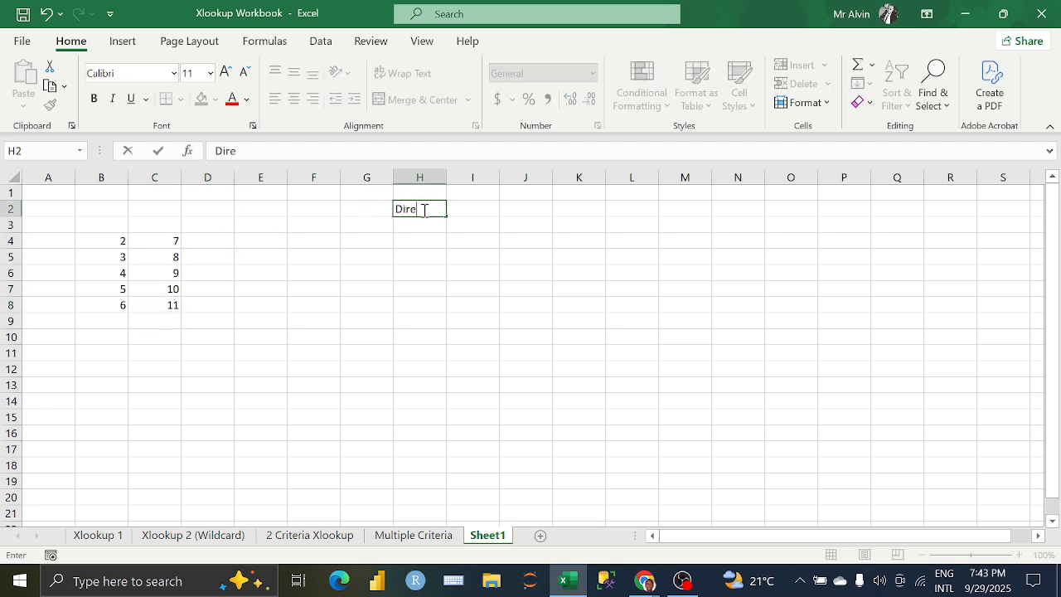
text(ct Reference)
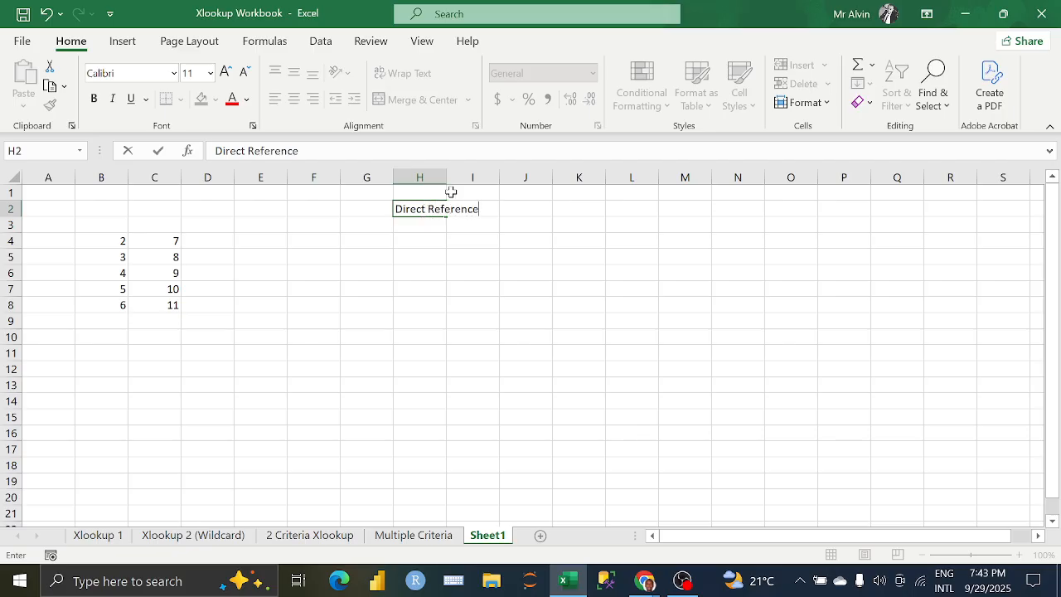
click(452, 177)
double_click(446, 177)
Step: Enter the direct reference =B4 in I2 and check the cell's formula against its source cell
click(503, 208)
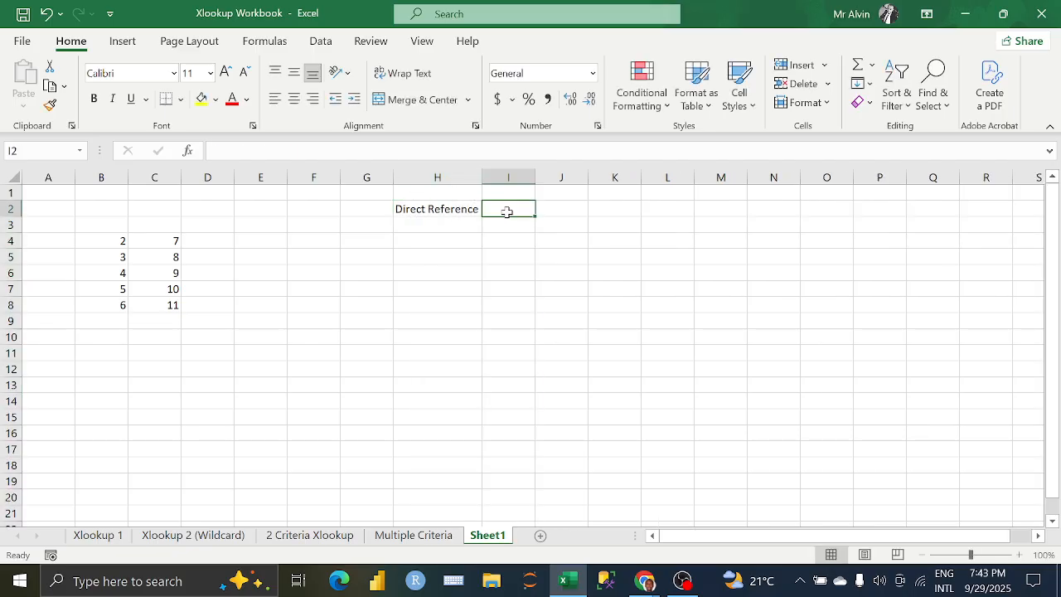
text(=)
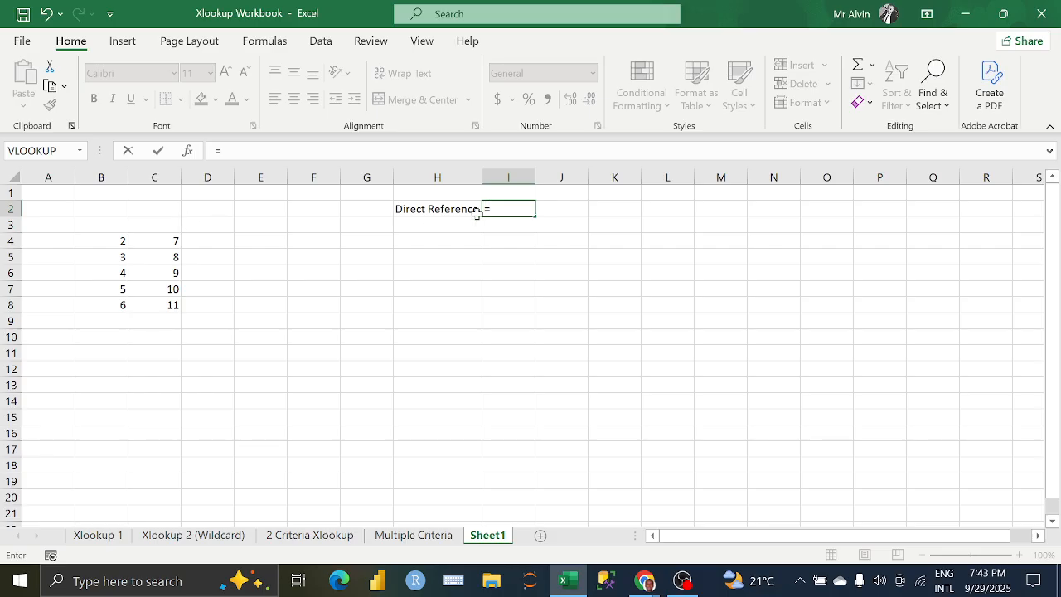
click(108, 240)
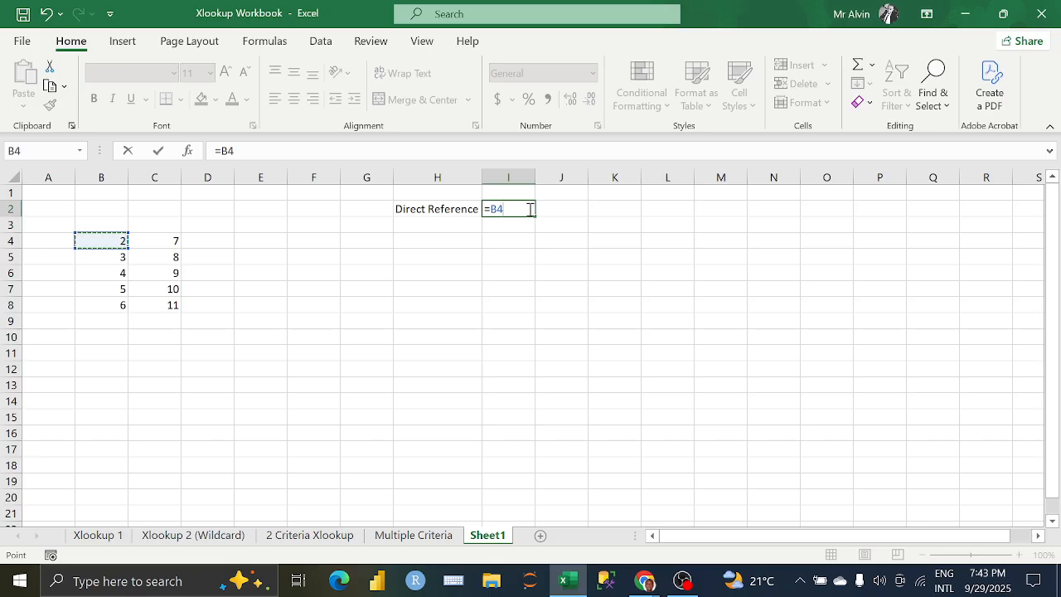
key(Return)
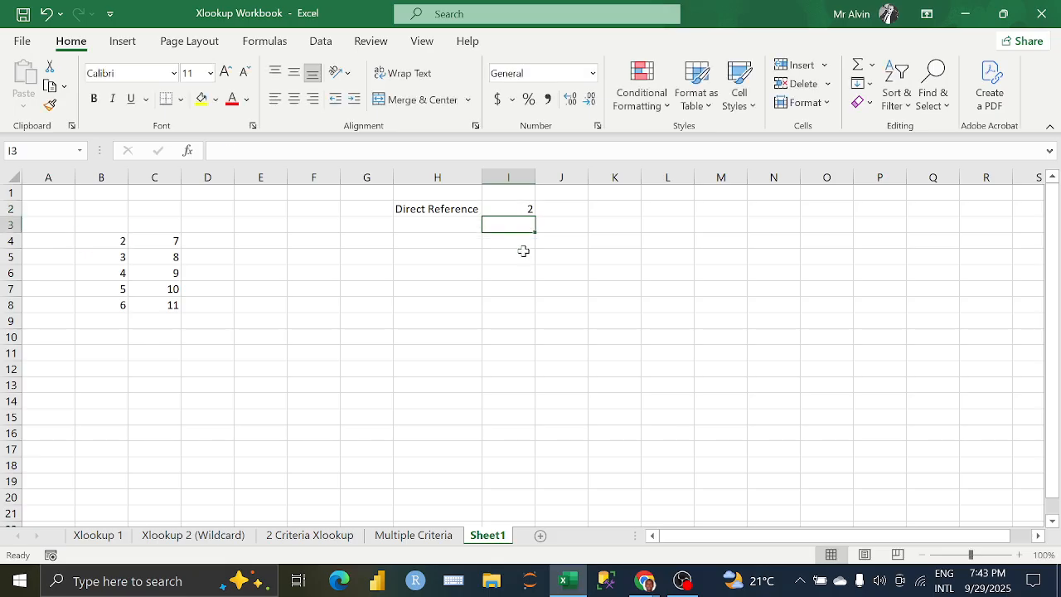
click(115, 245)
click(531, 210)
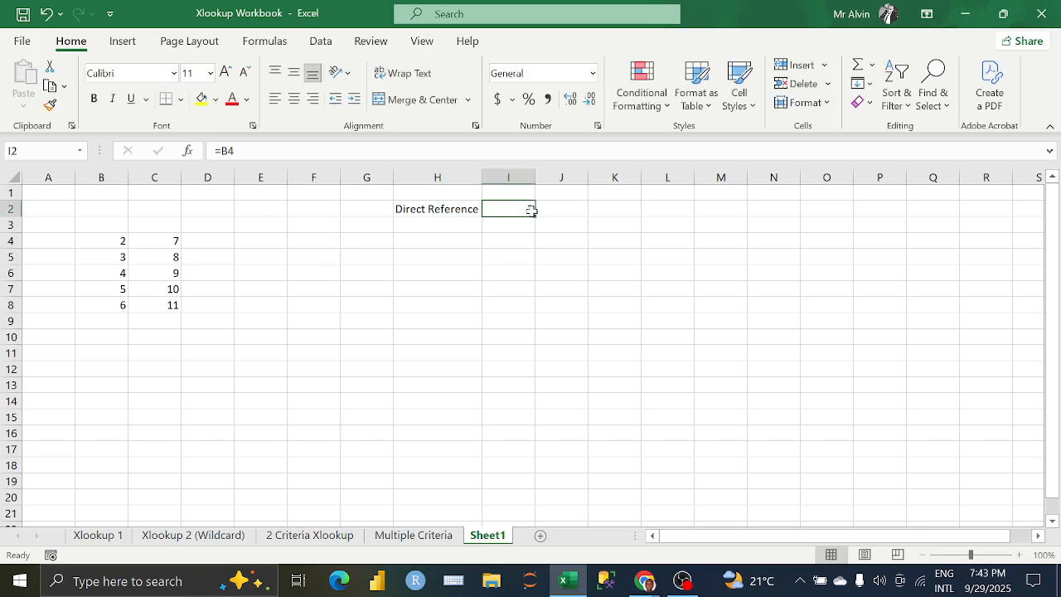
Step: Enter the direct reference =C7 in J2
click(550, 209)
text(=)
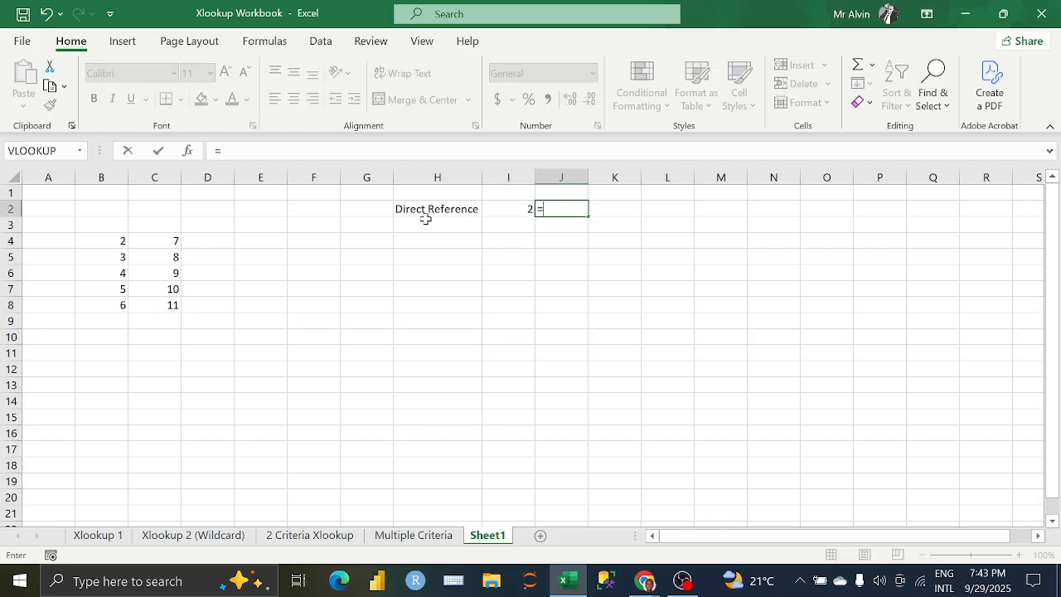
click(168, 290)
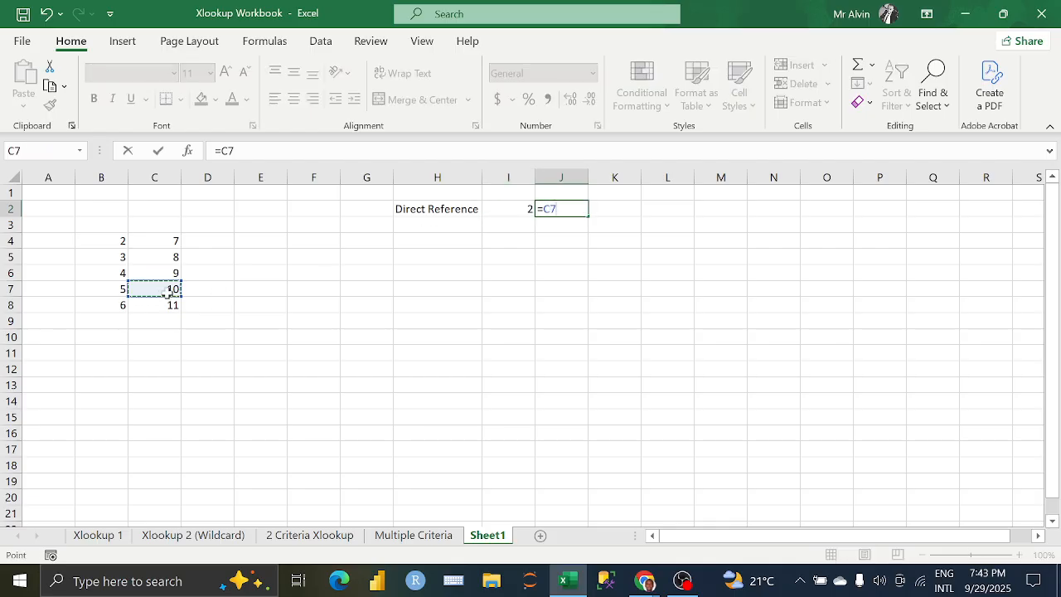
key(Return)
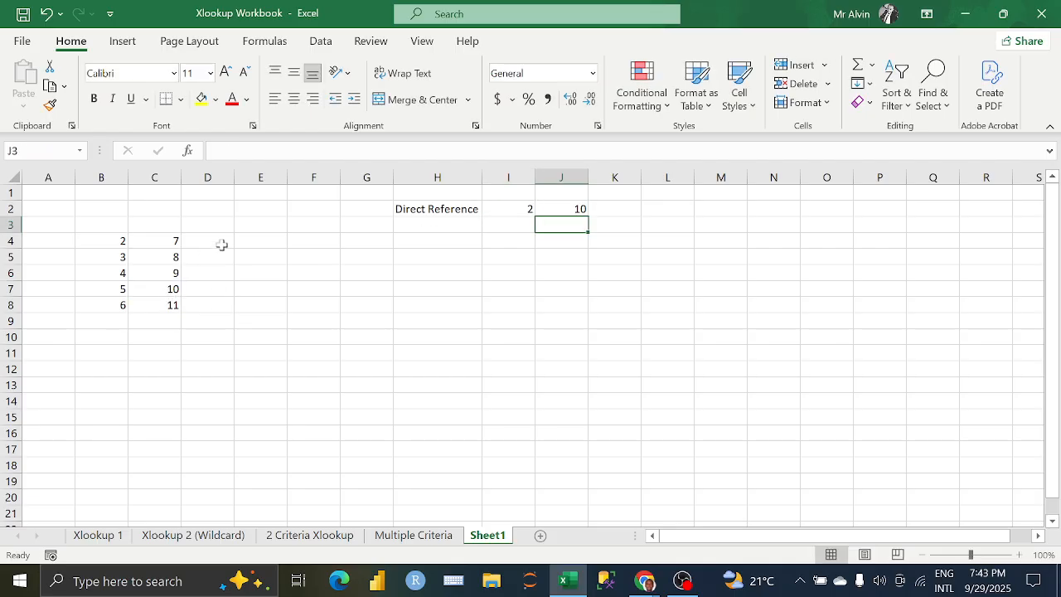
Step: Change the label in H2 to "Direct Referencing"
click(607, 207)
click(560, 206)
click(513, 207)
click(478, 207)
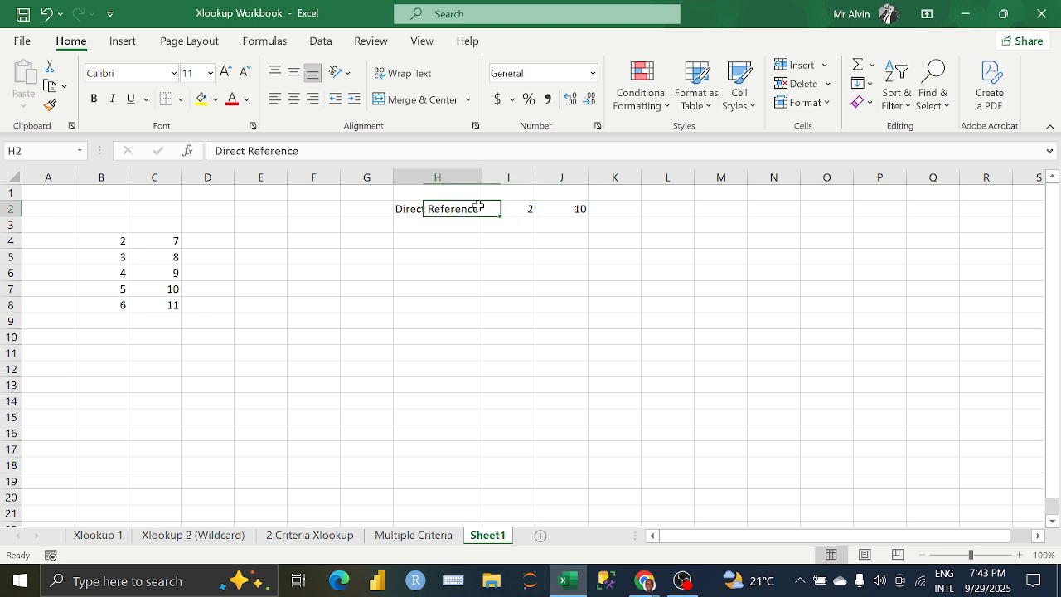
click(314, 151)
key(BackSpace)
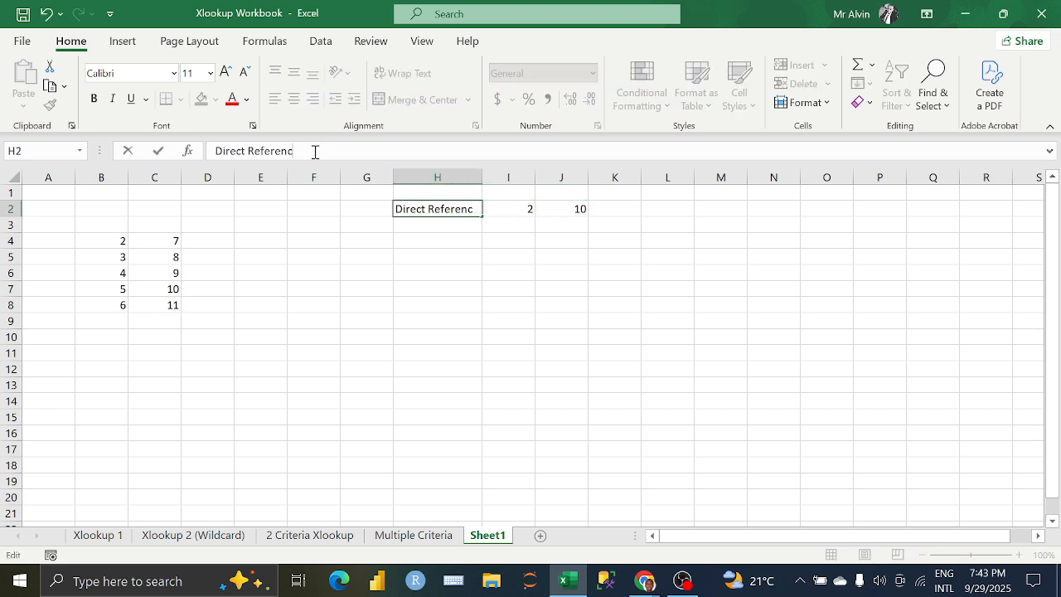
text(ing)
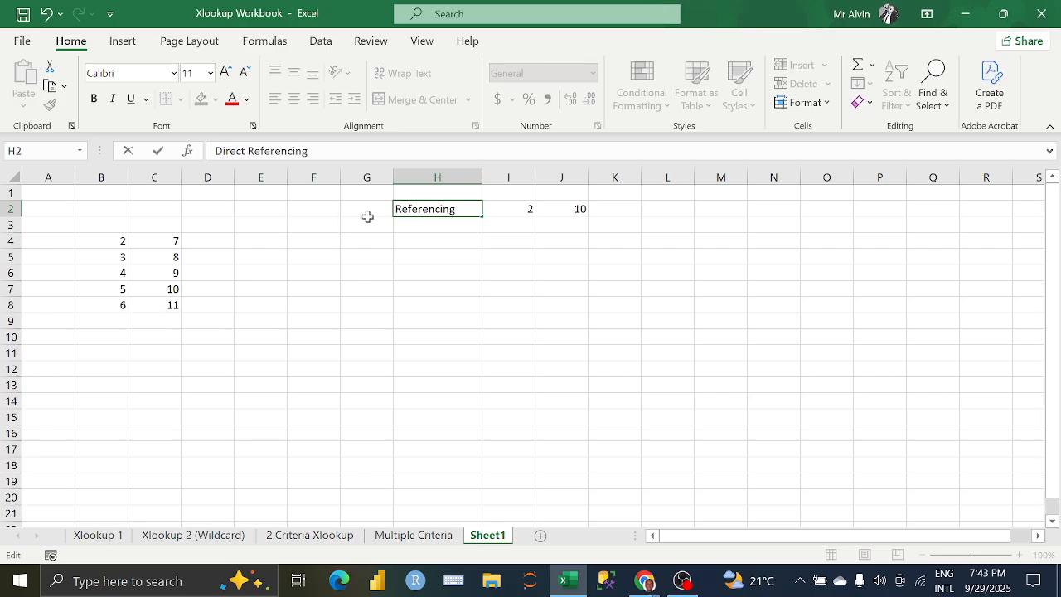
key(Return)
Step: Rename the new worksheet as Cell Referencing and fit column H's width to the label in H2
right_click(508, 539)
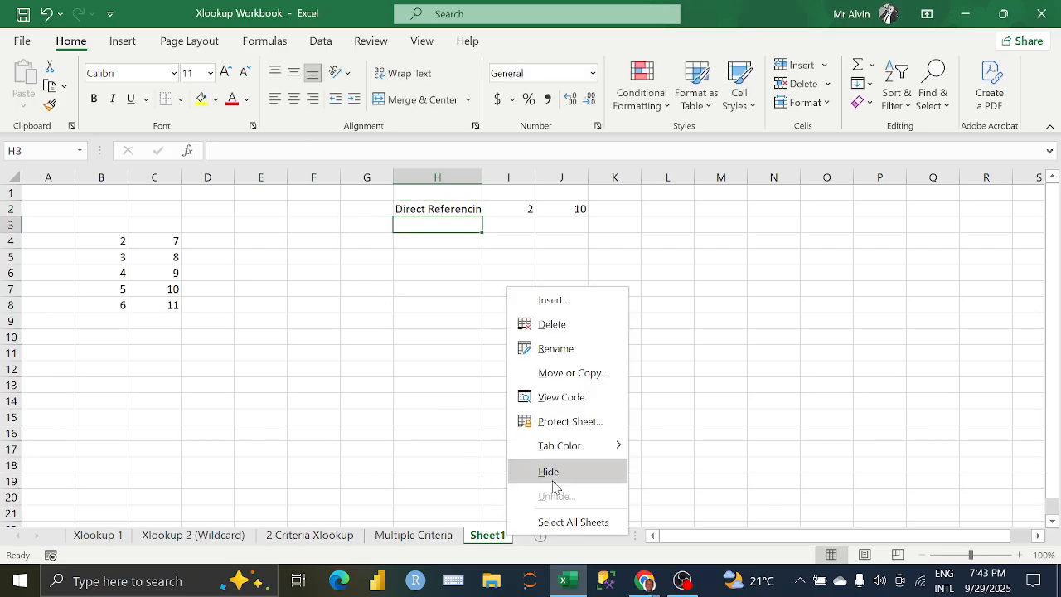
click(557, 349)
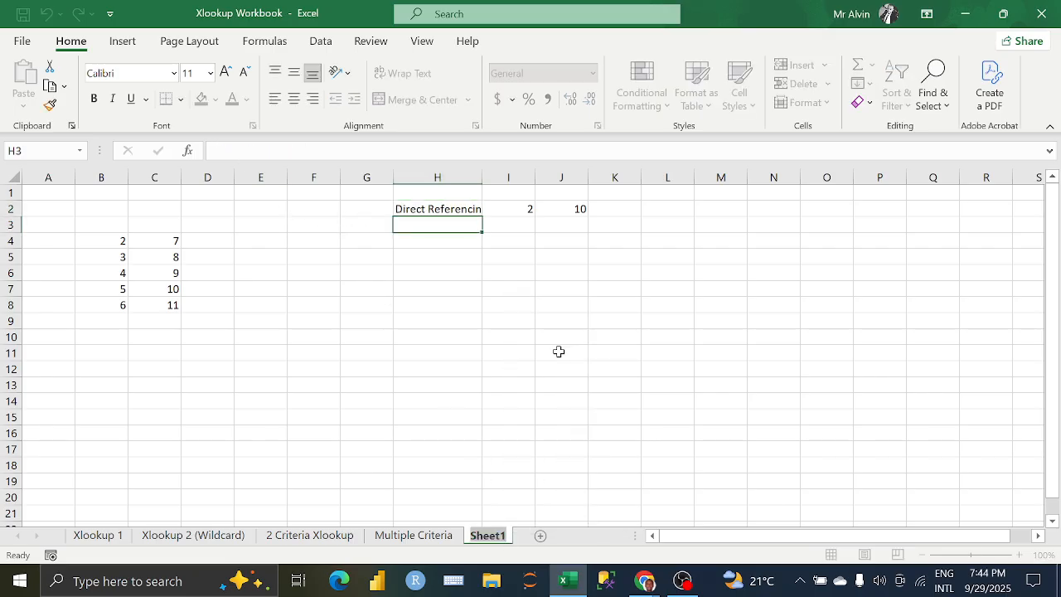
text(Cell)
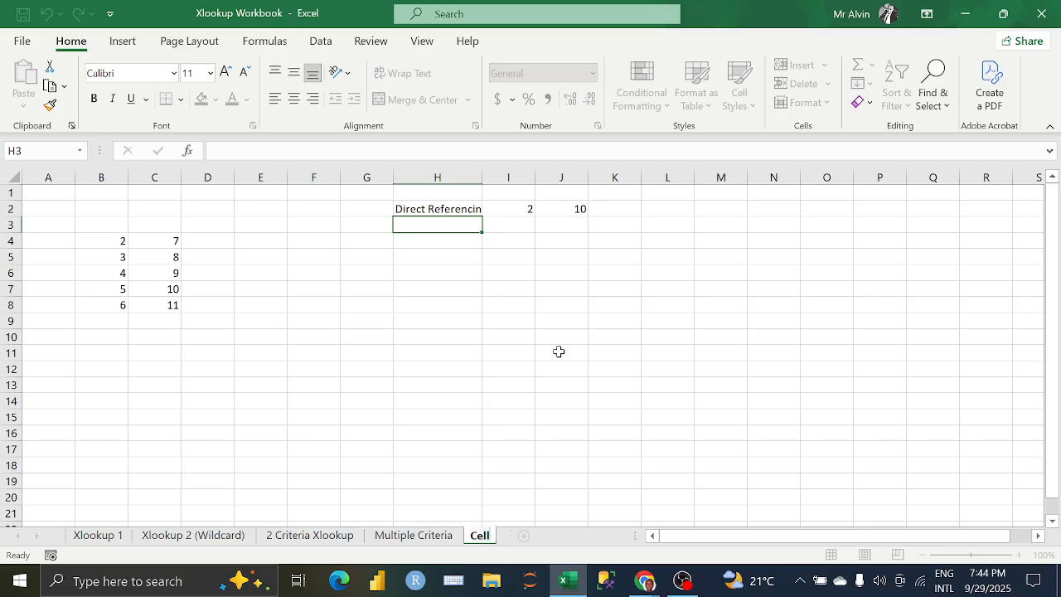
text( Referencing)
key(Return)
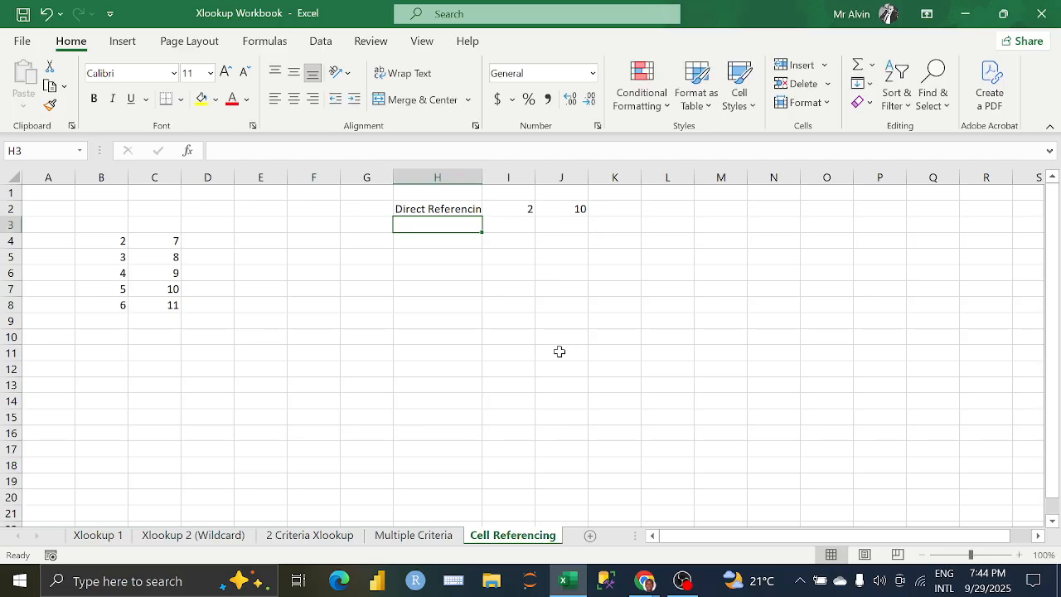
double_click(483, 175)
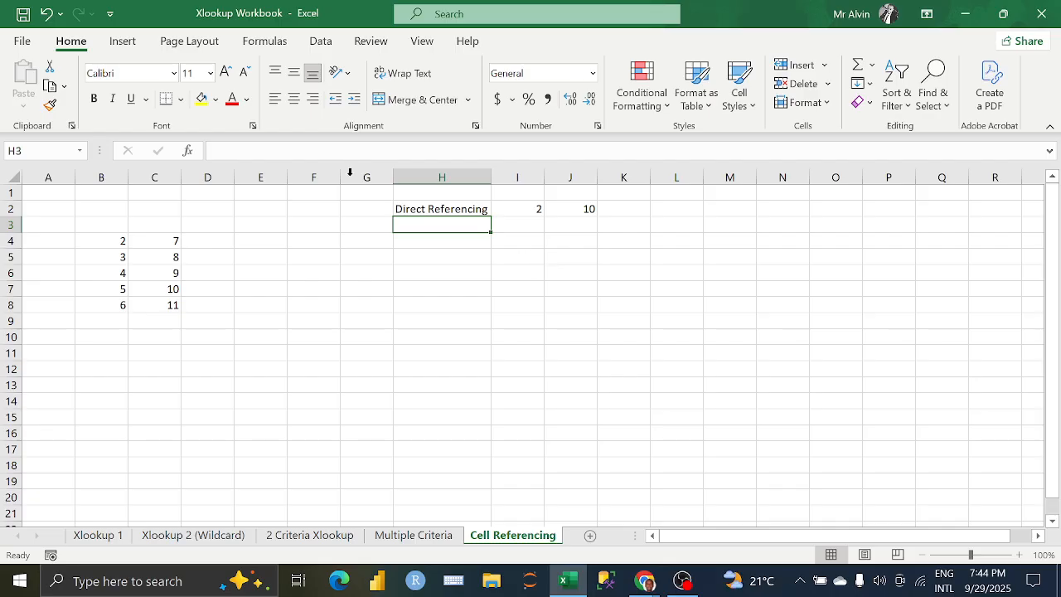
click(191, 246)
click(168, 244)
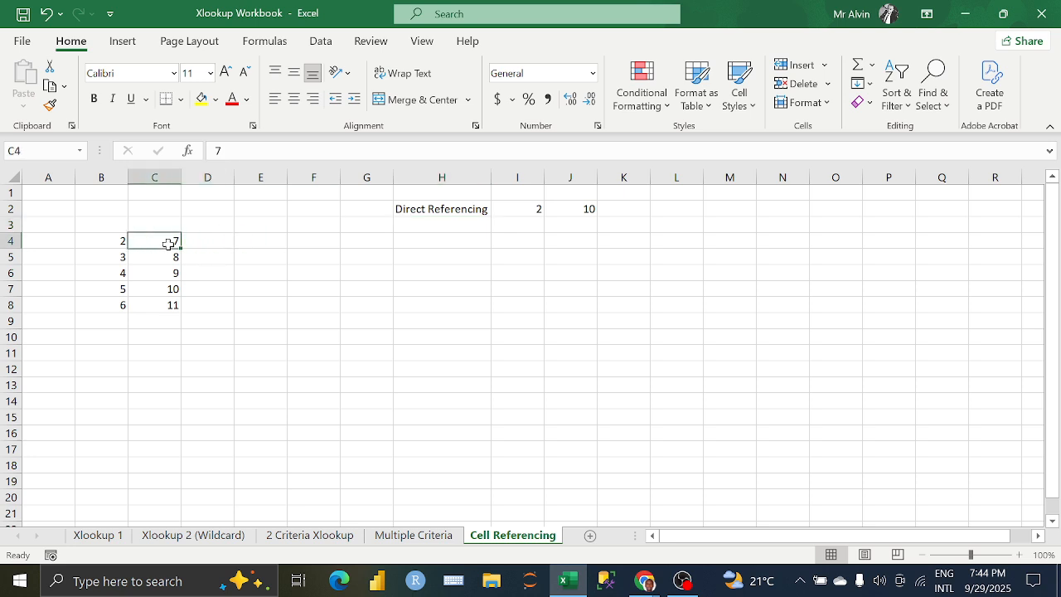
click(217, 240)
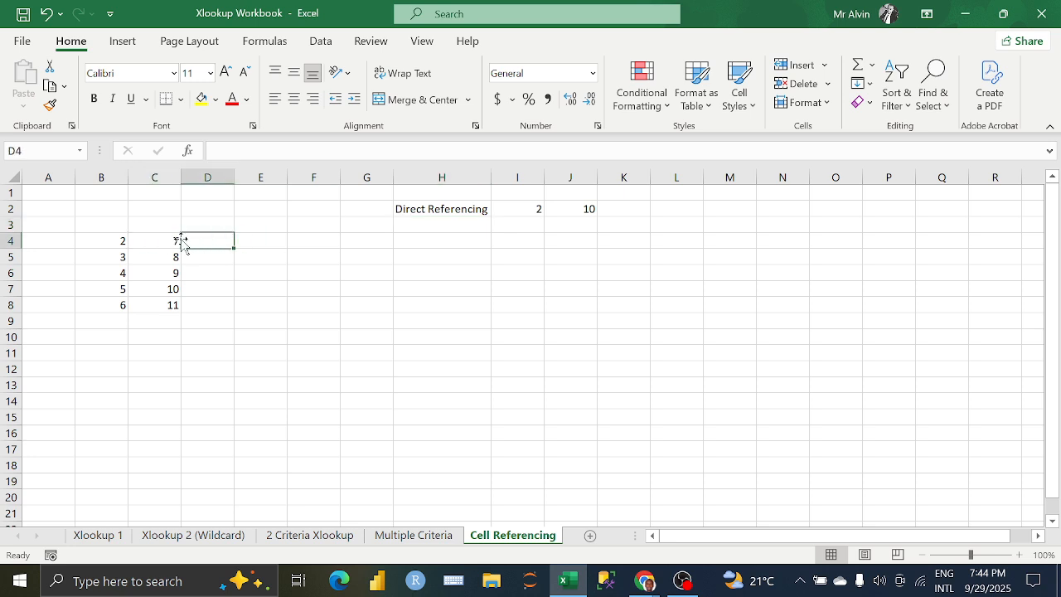
click(92, 224)
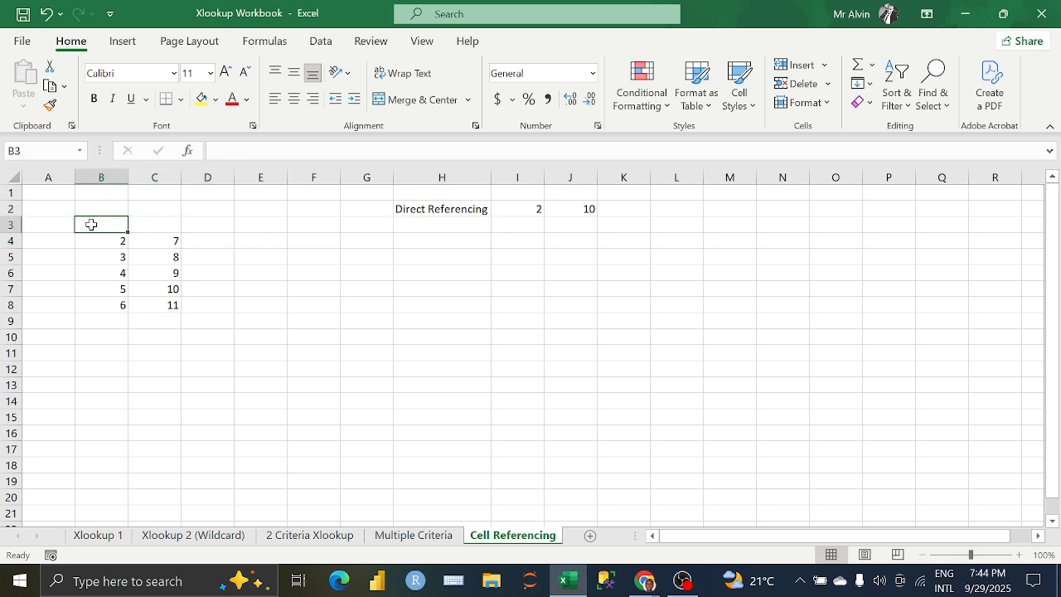
text(Relative)
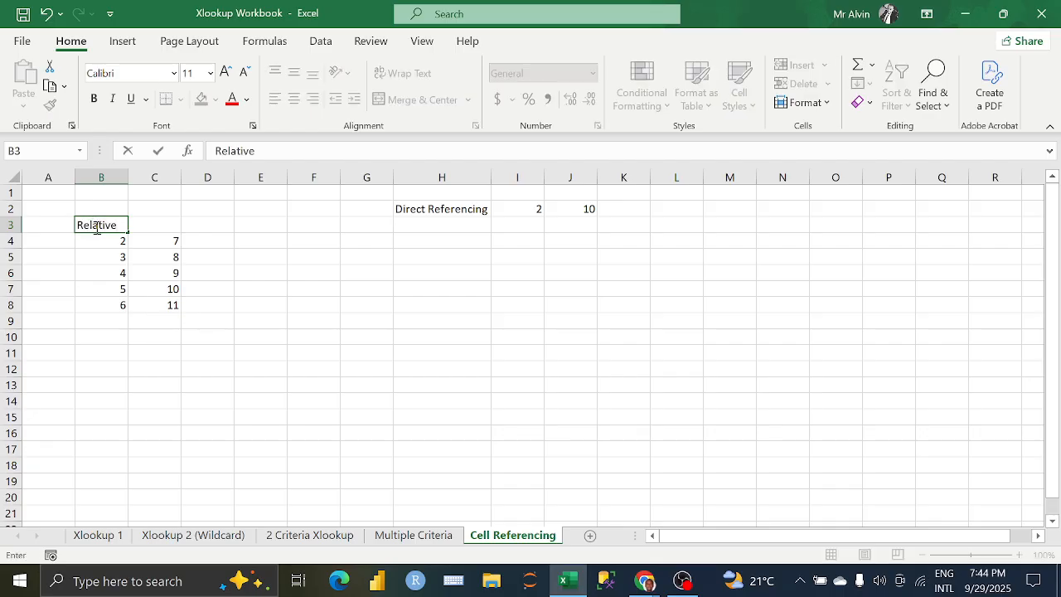
key(BackSpace)
key(BackSpace)
key(BackSpace)
key(BackSpace)
key(BackSpace)
key(BackSpace)
key(BackSpace)
Step: Enter the heading "Relative" in D3, above the column beside the two number lists
click(192, 225)
text(Relative)
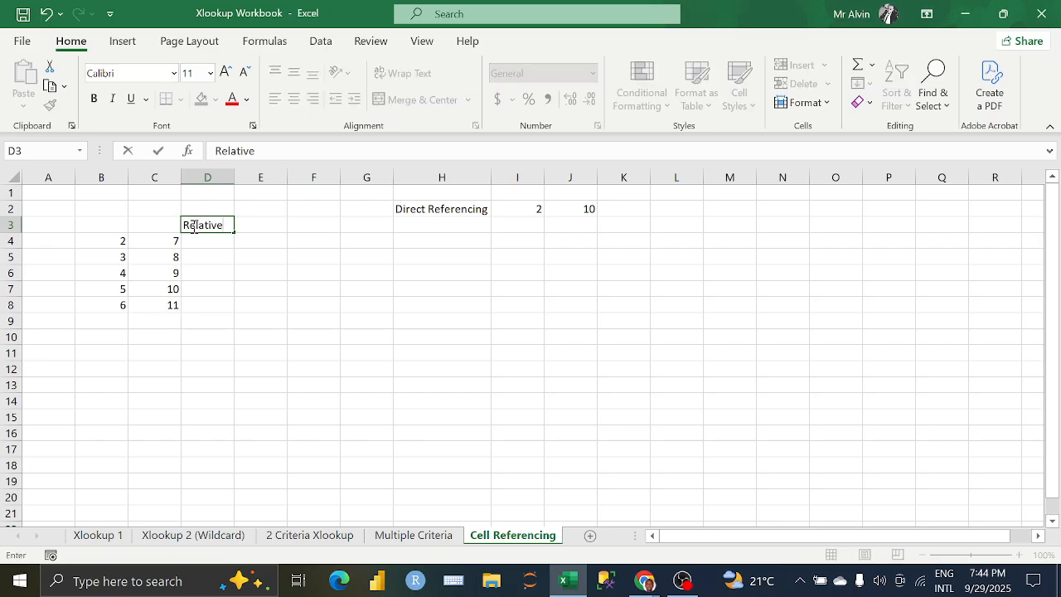
key(Return)
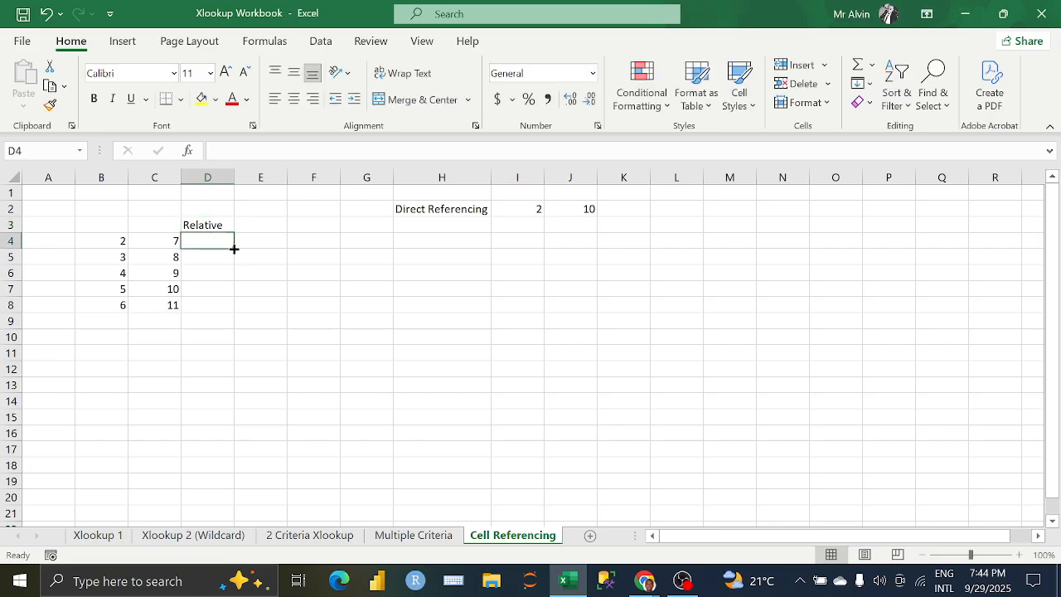
click(227, 227)
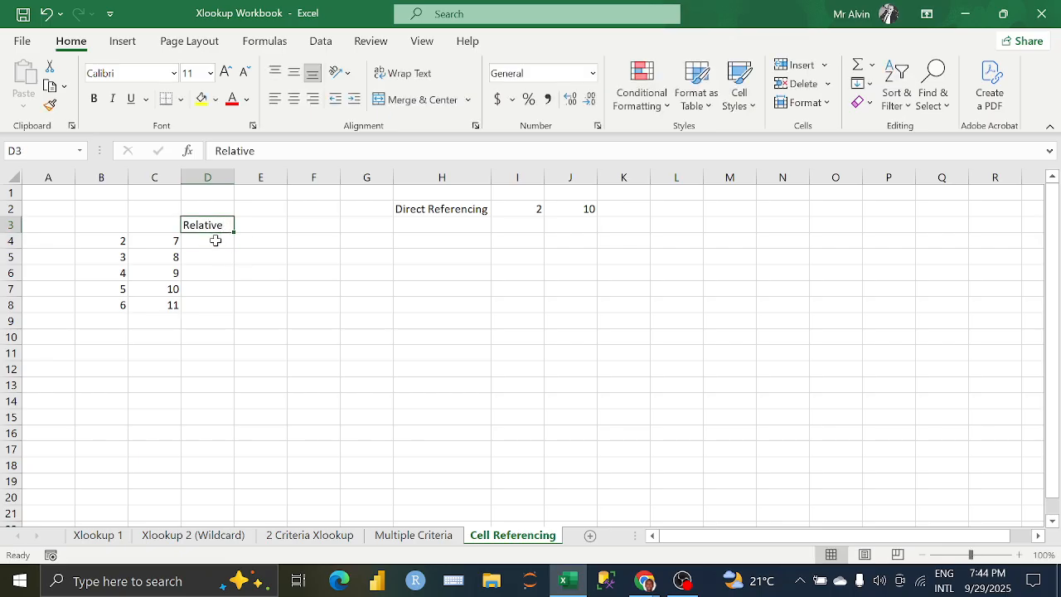
Step: Enter =PRODUCT(B4:C4) in D4 under the Relative heading and check the references it uses
click(216, 241)
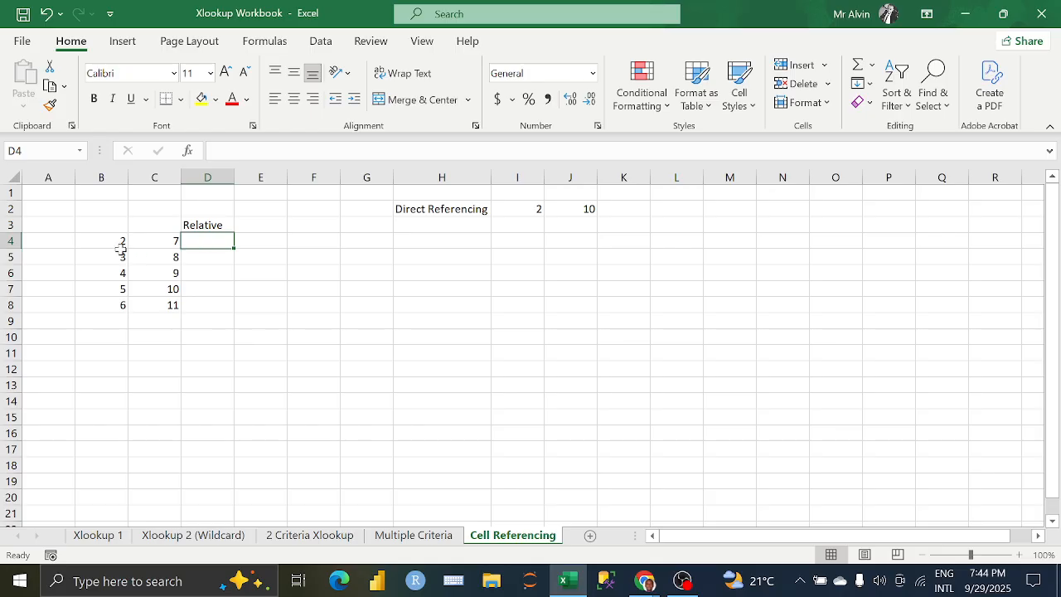
text(=)
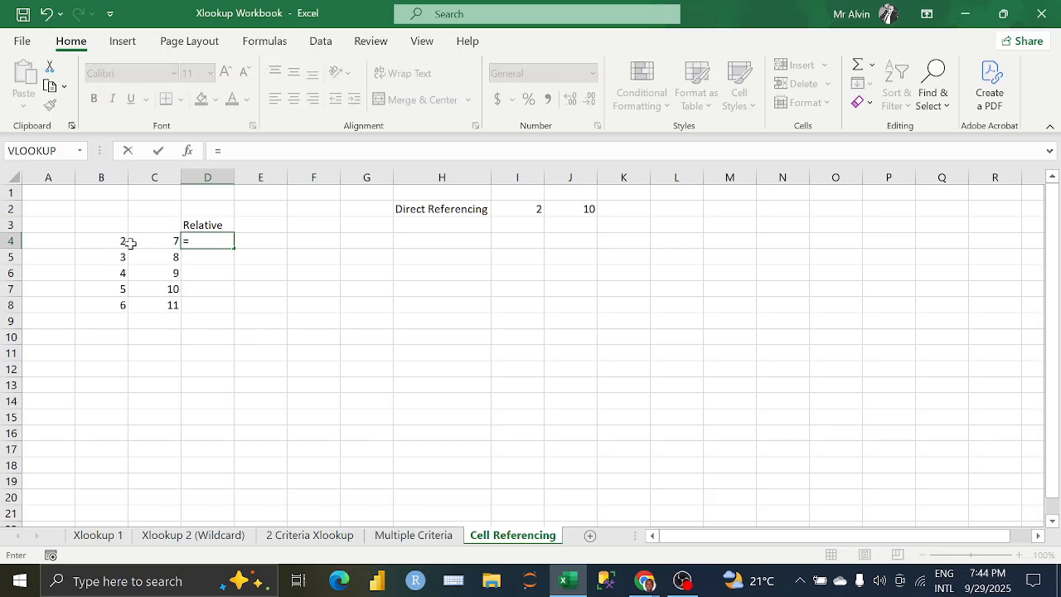
text(pro)
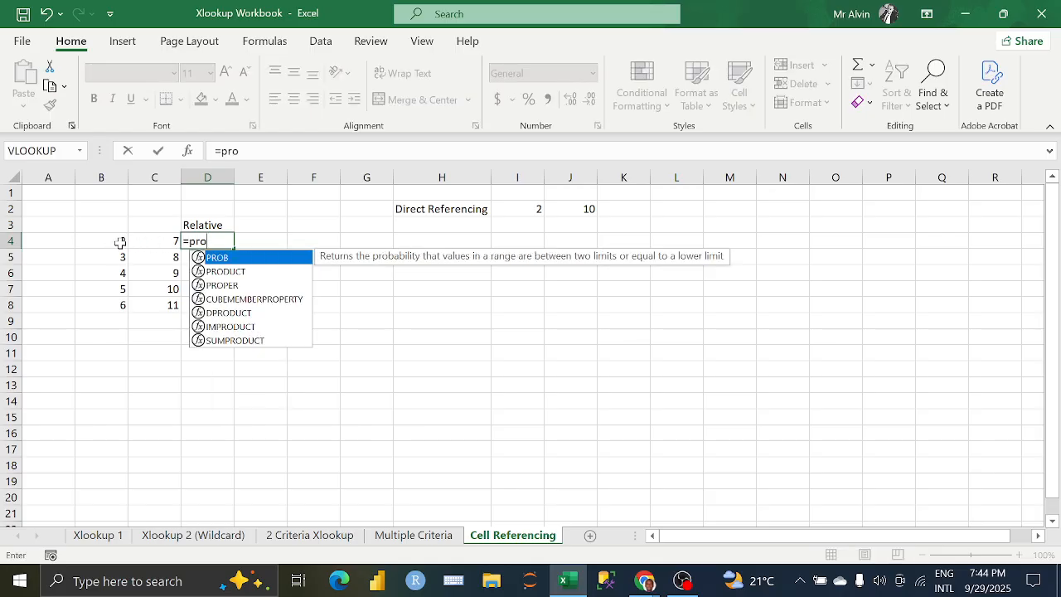
key(Down)
key(Tab)
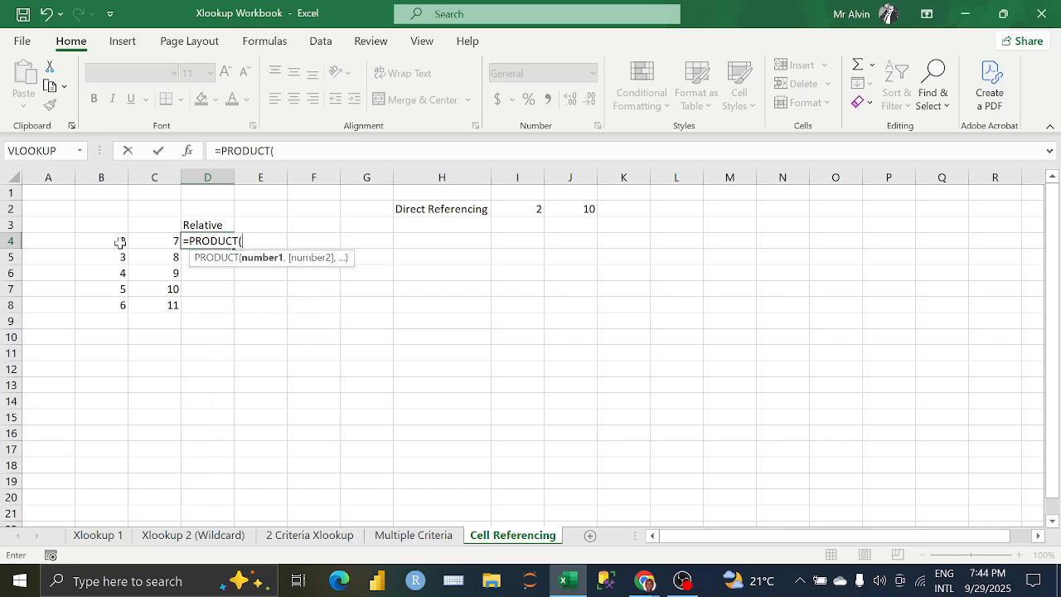
click(107, 242)
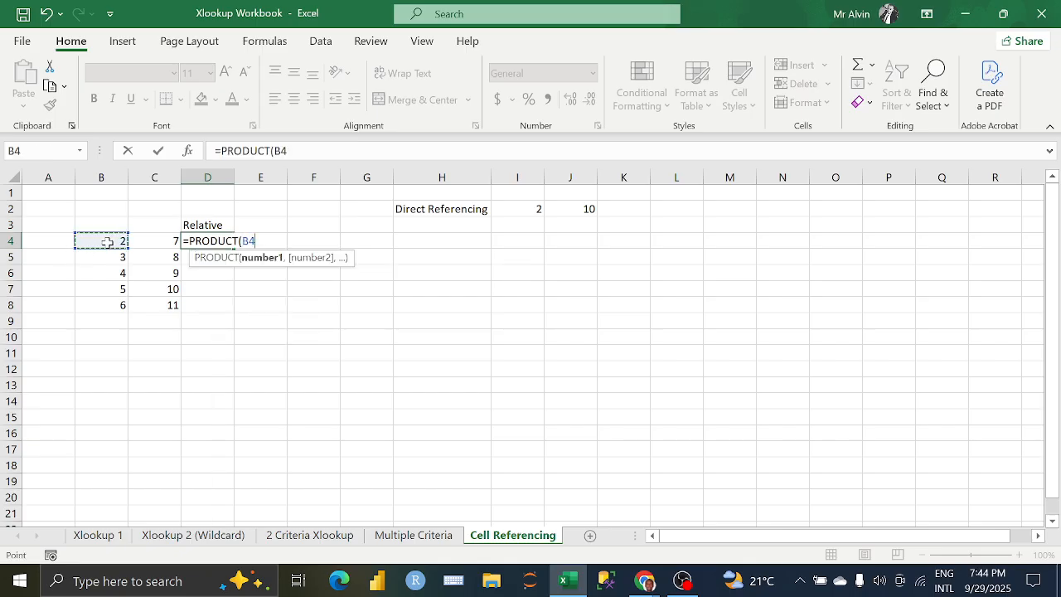
drag(106, 242, 147, 240)
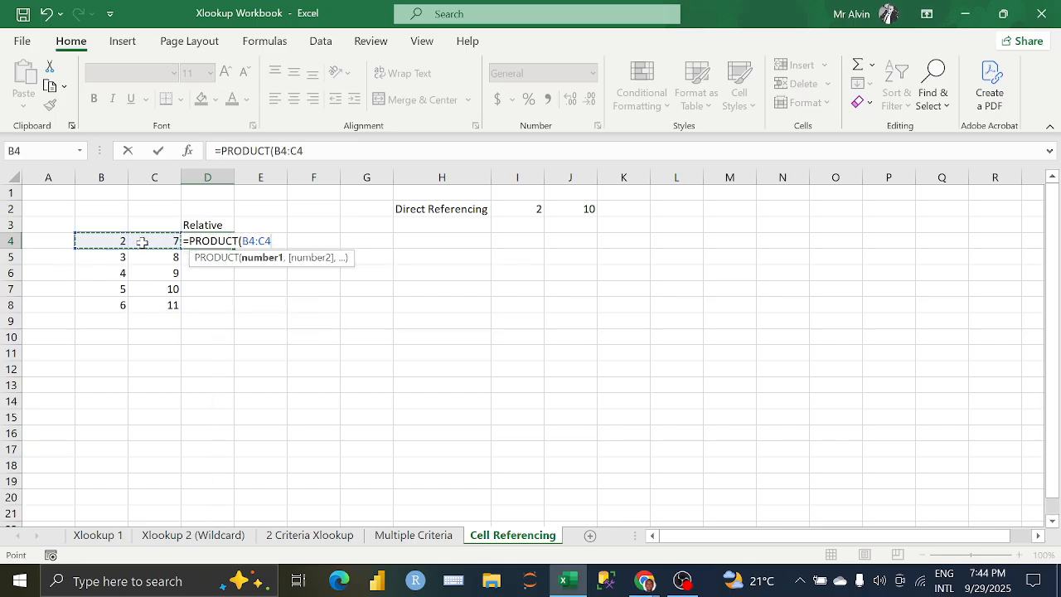
key(Return)
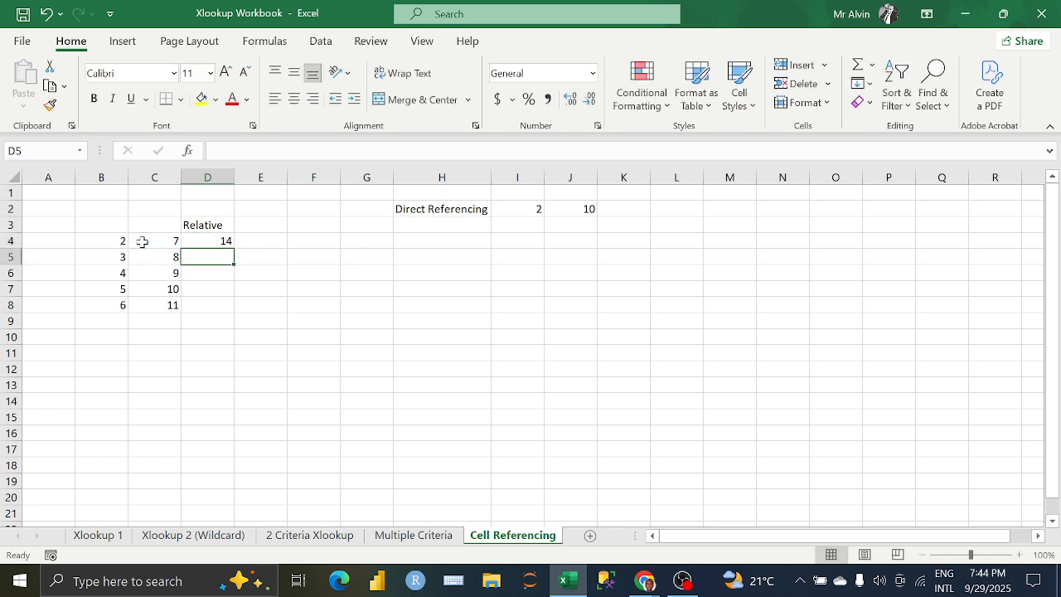
double_click(226, 241)
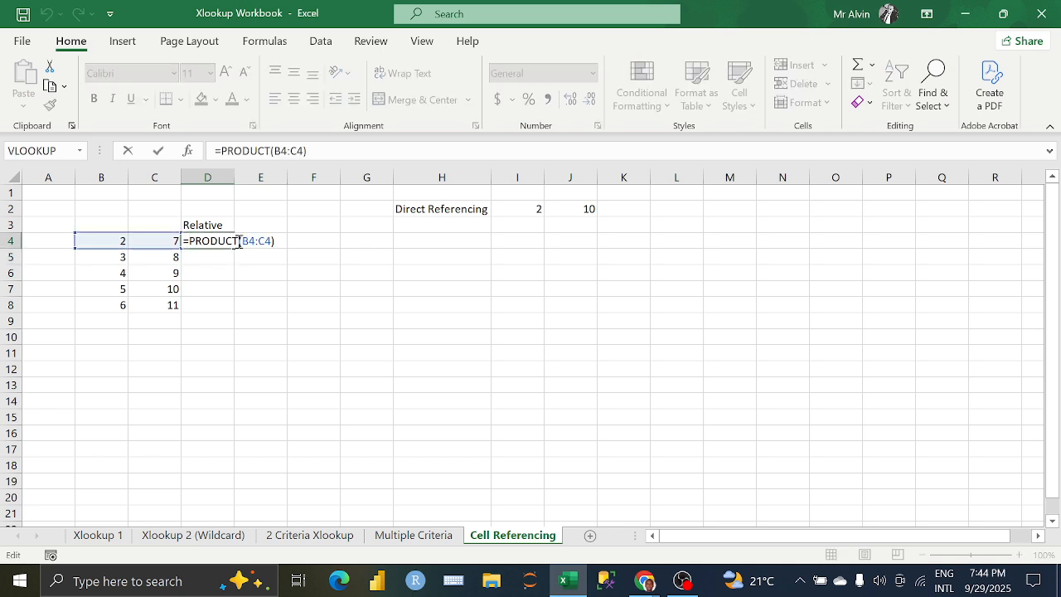
key(Return)
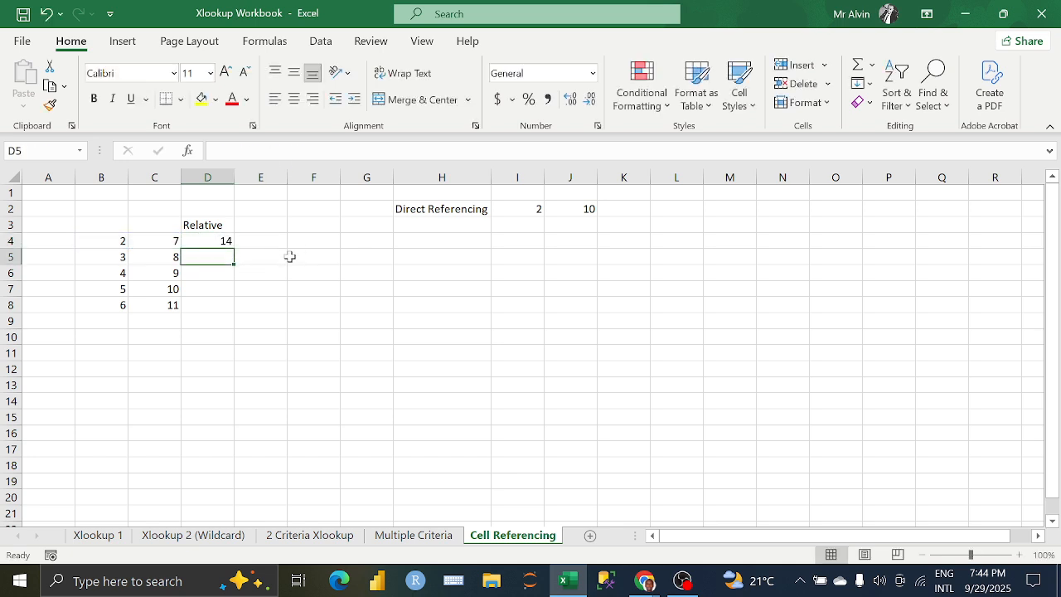
Step: Fill the product formula from D4 down through D8
click(225, 243)
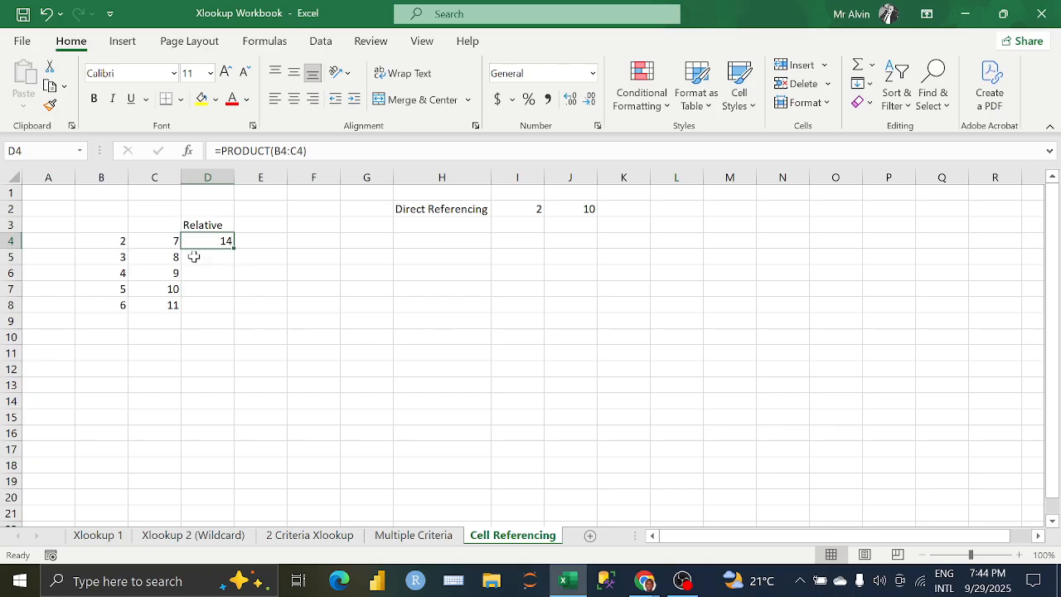
drag(233, 247, 231, 310)
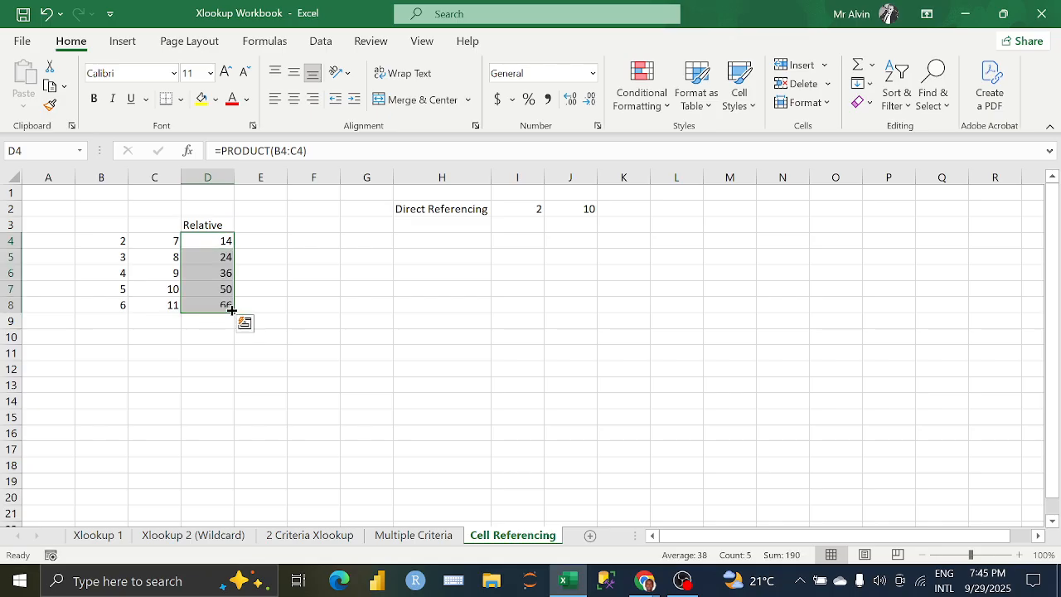
Step: Examine how the row references change in the product formulas from D4 to D8
click(217, 259)
click(219, 274)
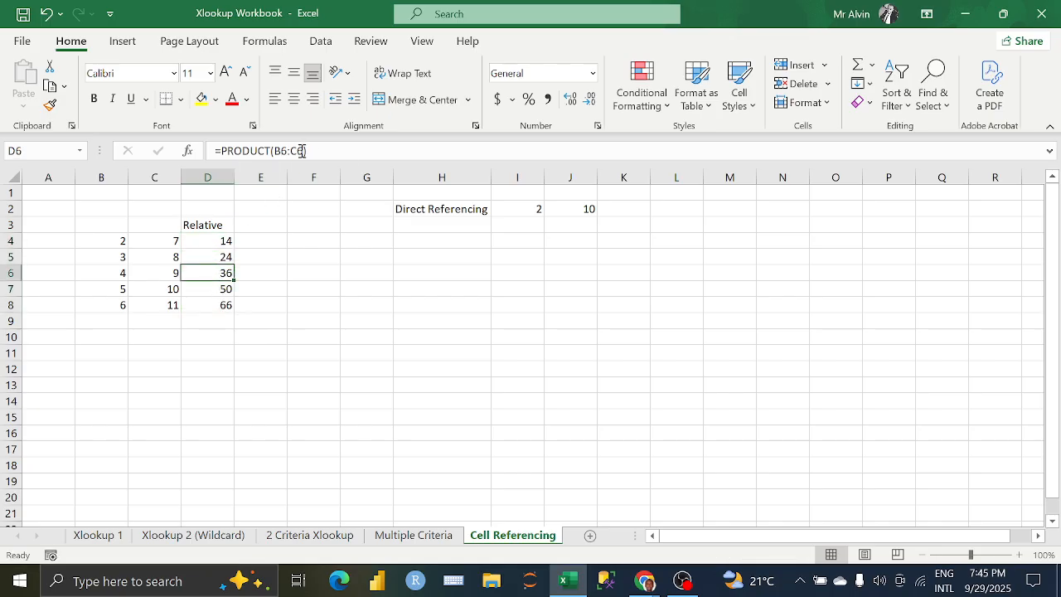
click(212, 290)
click(208, 306)
click(207, 290)
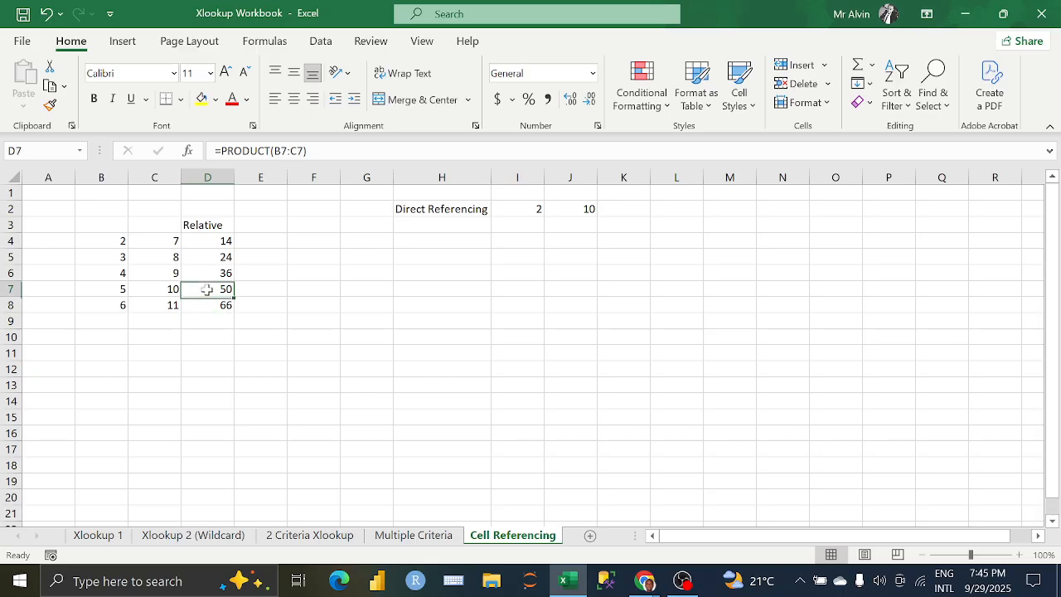
click(208, 273)
click(208, 257)
click(207, 245)
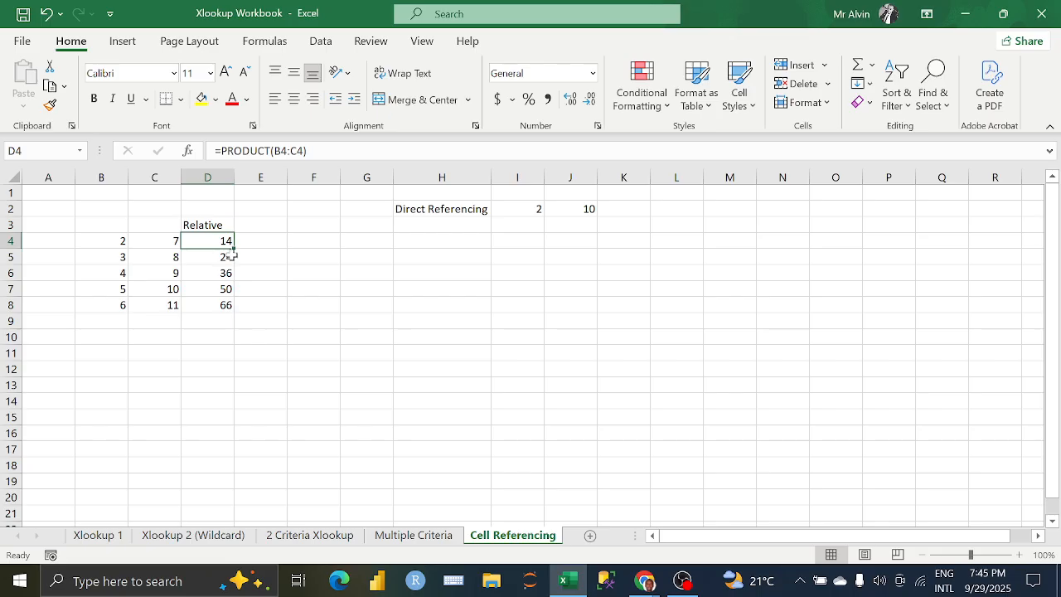
Step: Clear the copied formulas in D5:D8 and auto-fill D4's product formula down to the end of the number lists
drag(229, 253, 223, 298)
key(Delete)
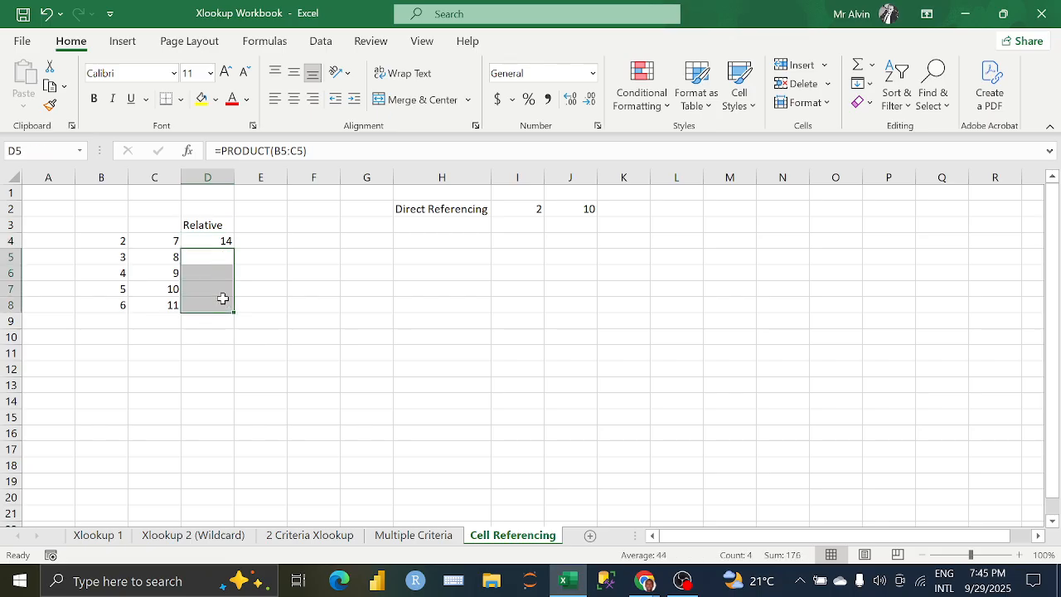
click(227, 243)
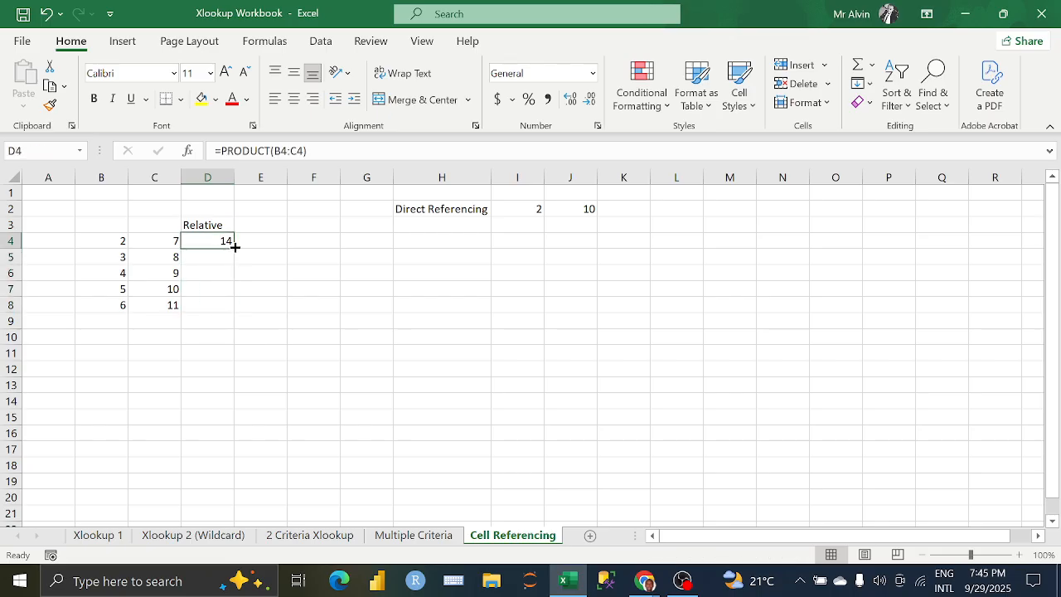
double_click(234, 247)
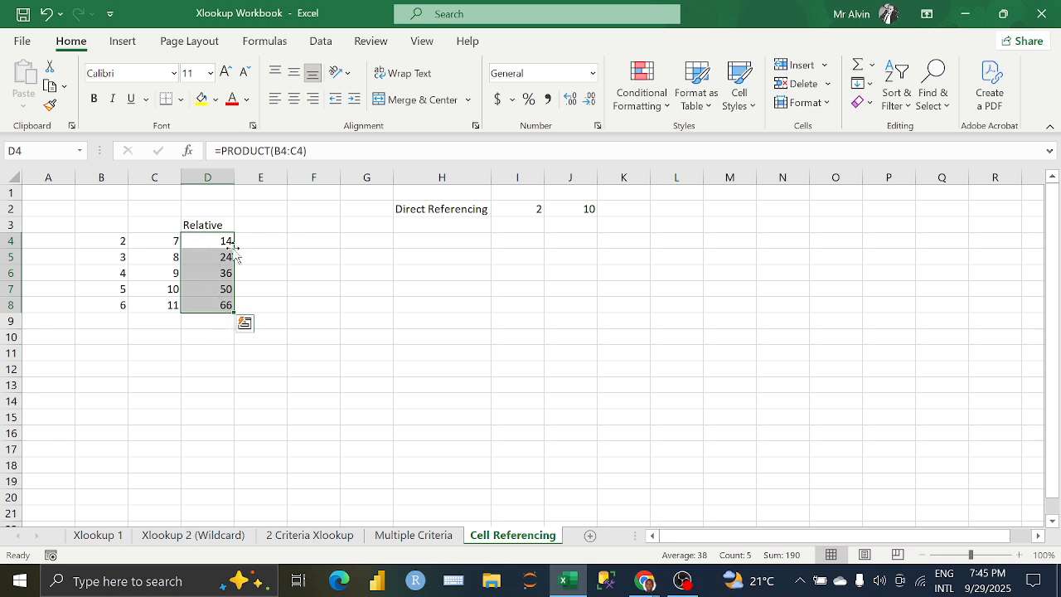
Step: Switch to the Google Meet call to check the participants' reactions, and return to the Excel workbook
click(645, 580)
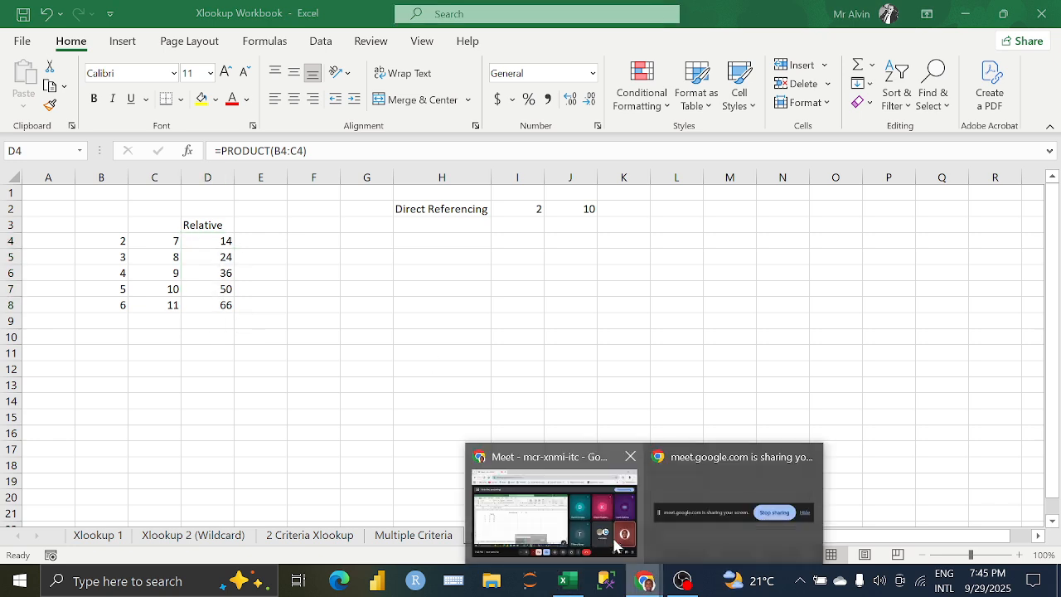
click(615, 545)
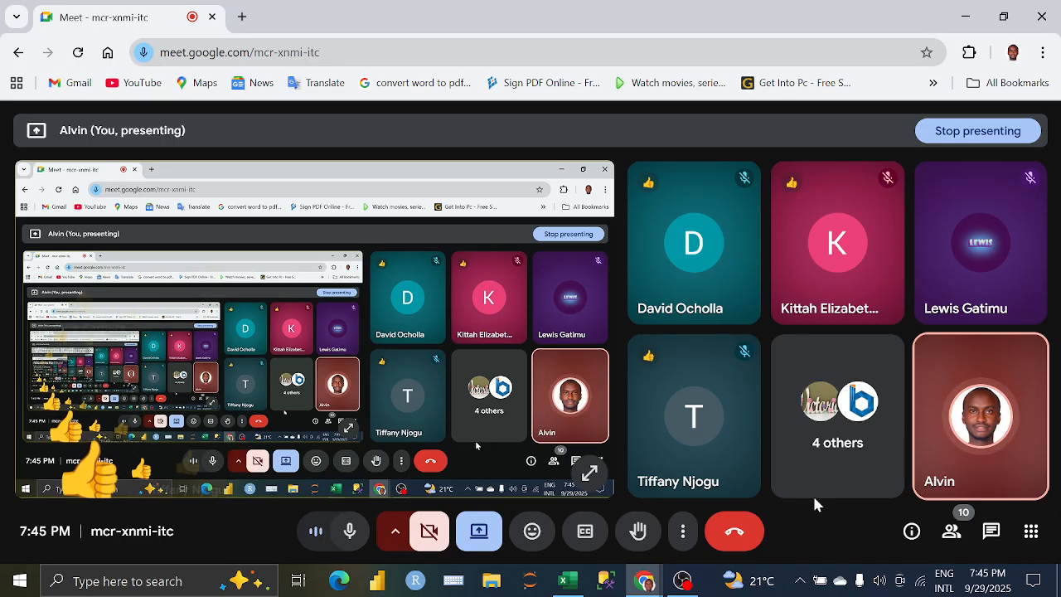
click(568, 580)
Step: Enter the heading "Absolute Cell Ref" in E3 and widen column E to fit it
click(258, 226)
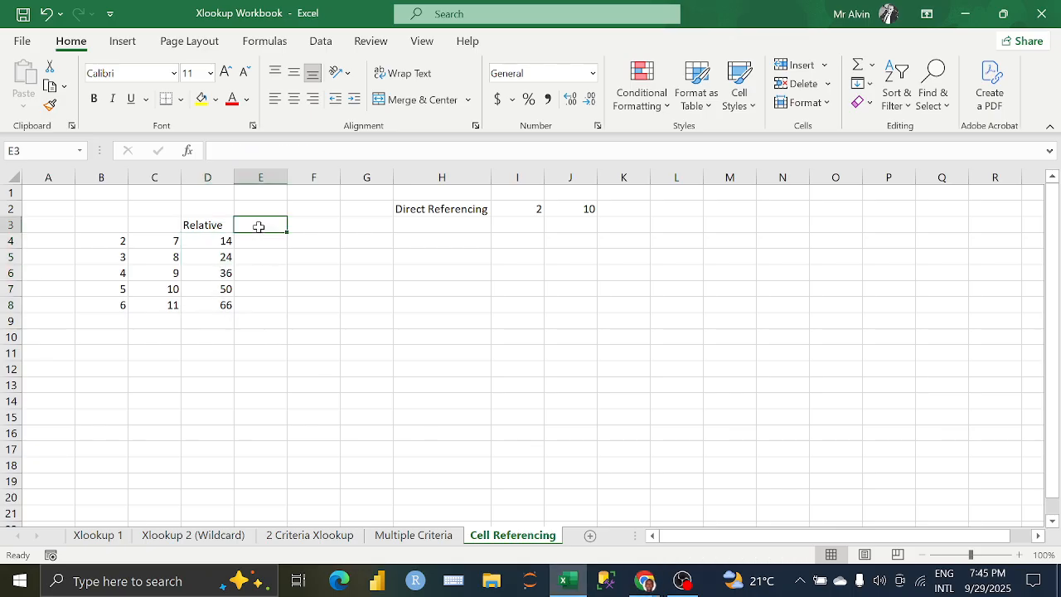
text(Absolu)
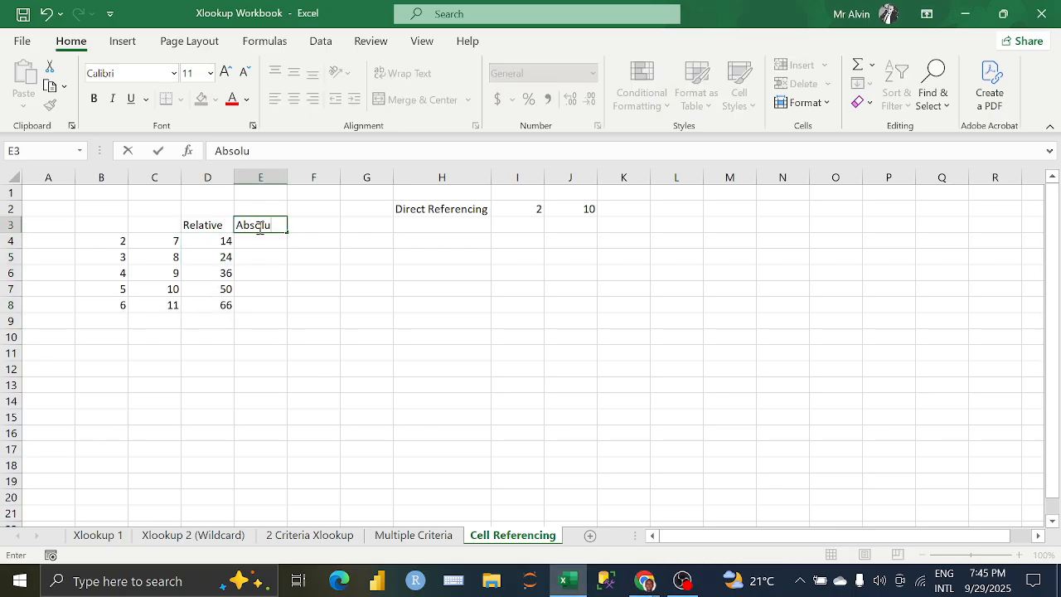
text(te Cell Ref)
key(Return)
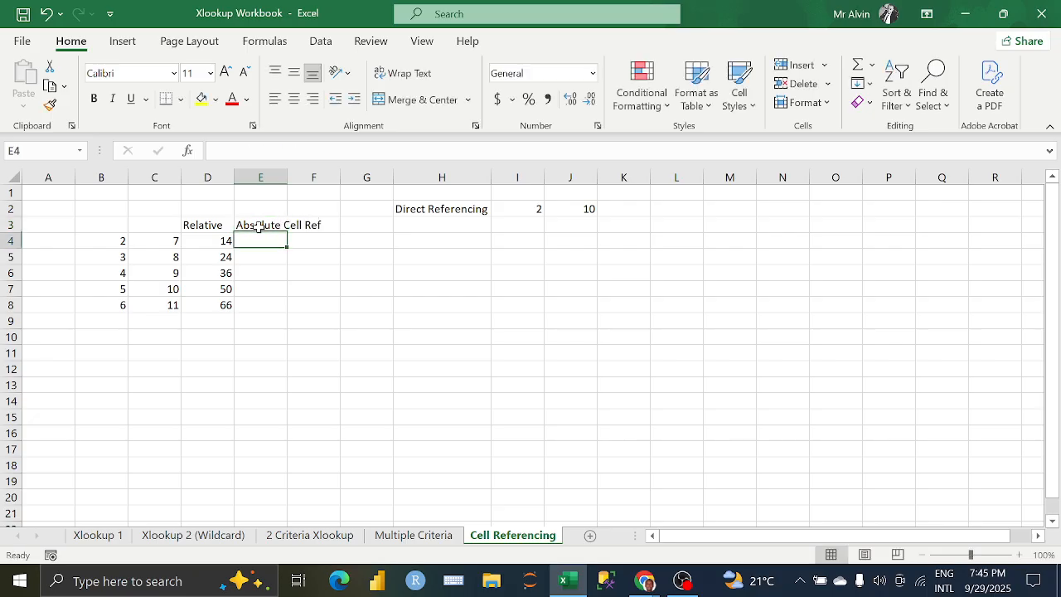
drag(287, 178, 324, 177)
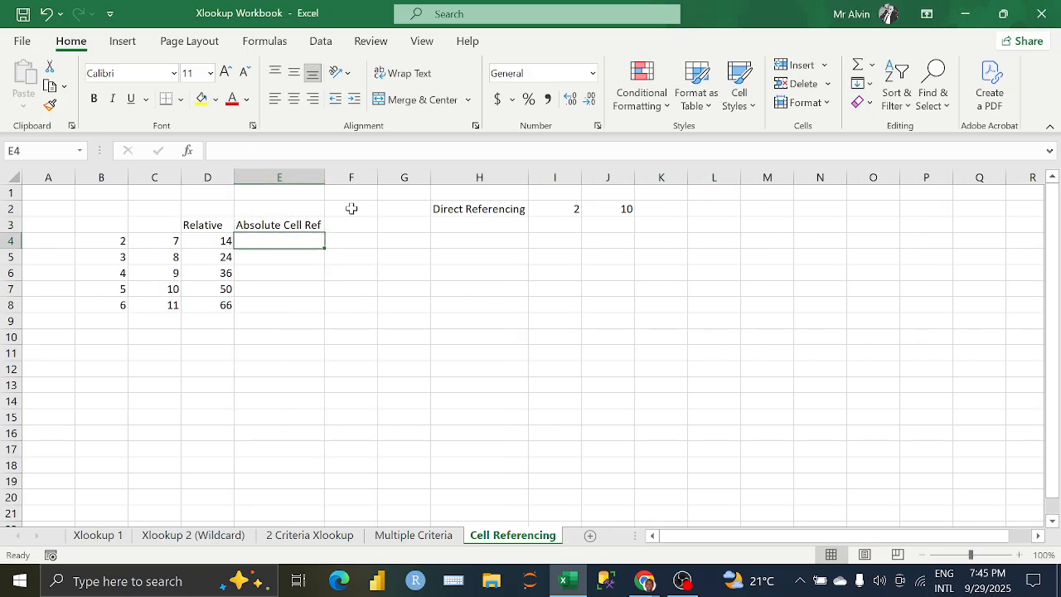
Step: Enter the constant 3.5 in F2
click(351, 208)
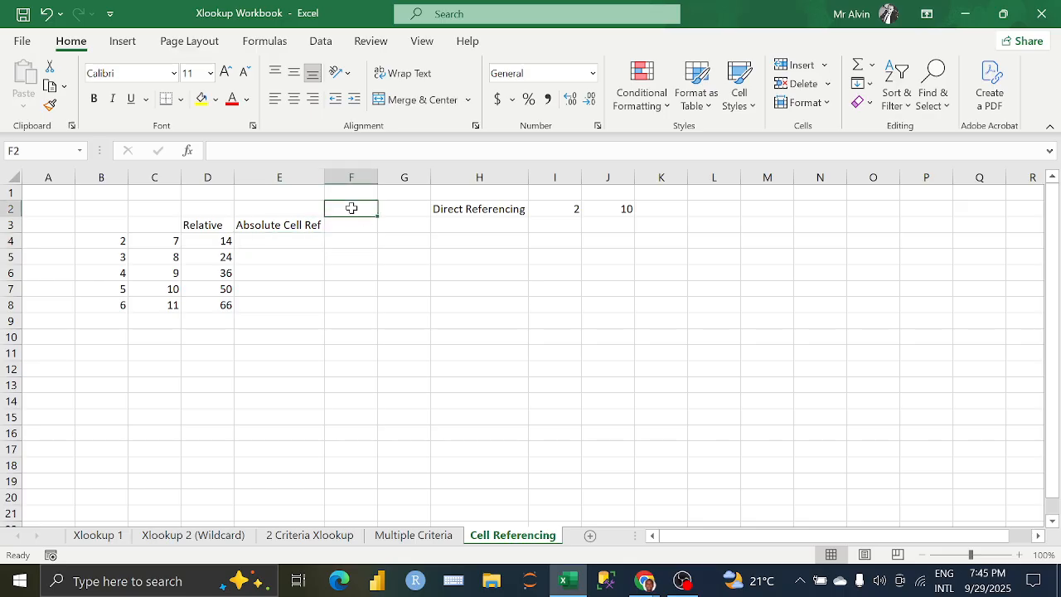
key(alt)
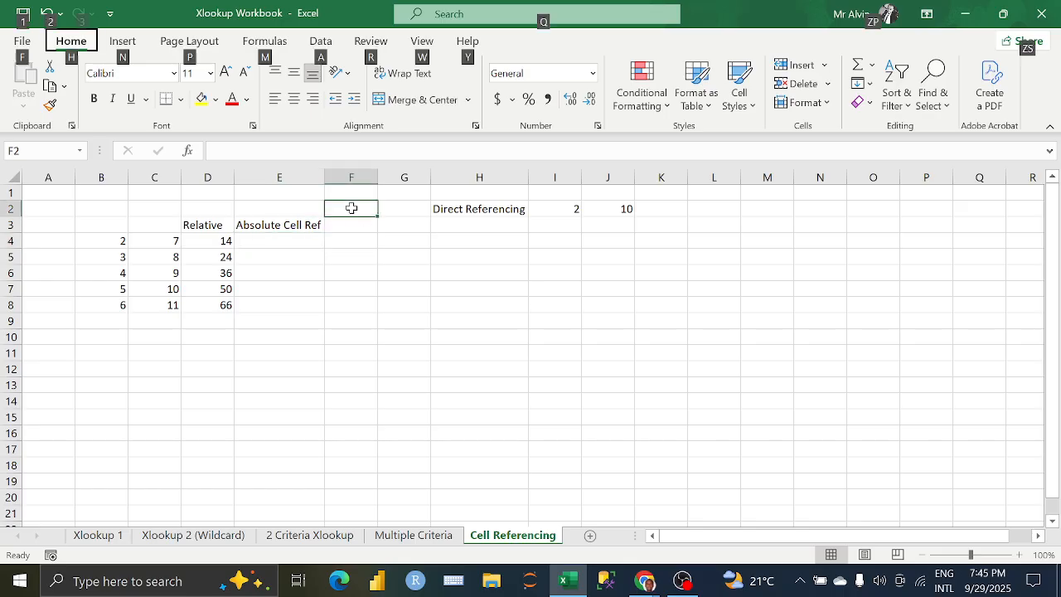
key(Escape)
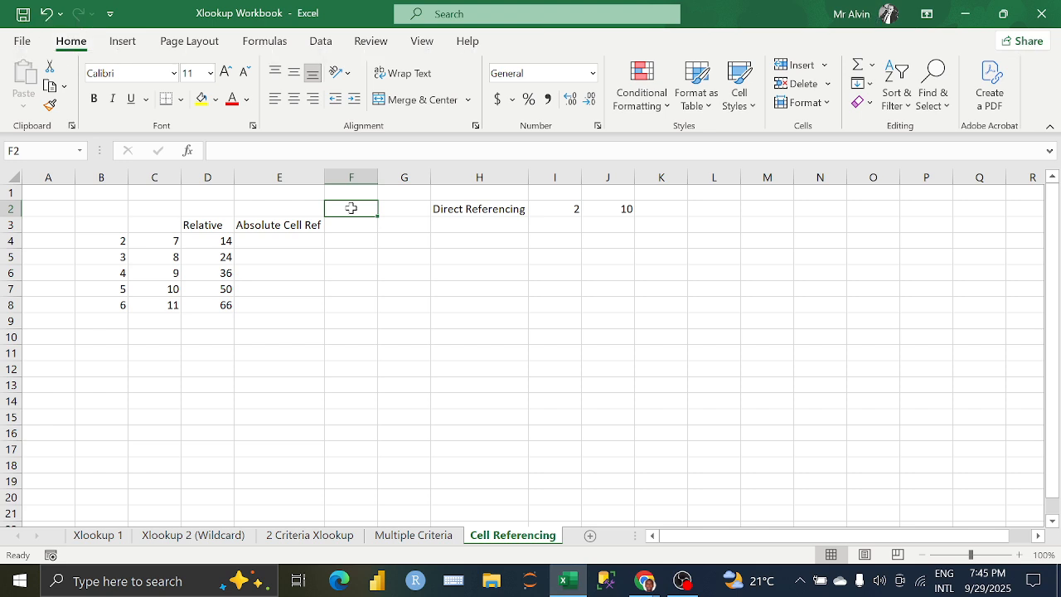
text(3.5)
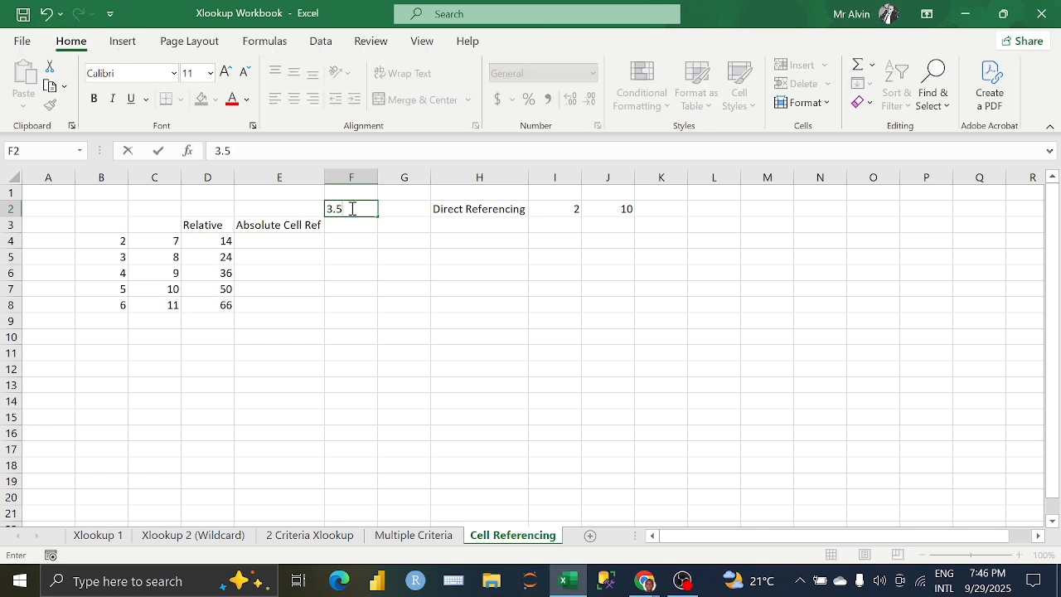
key(Return)
click(351, 208)
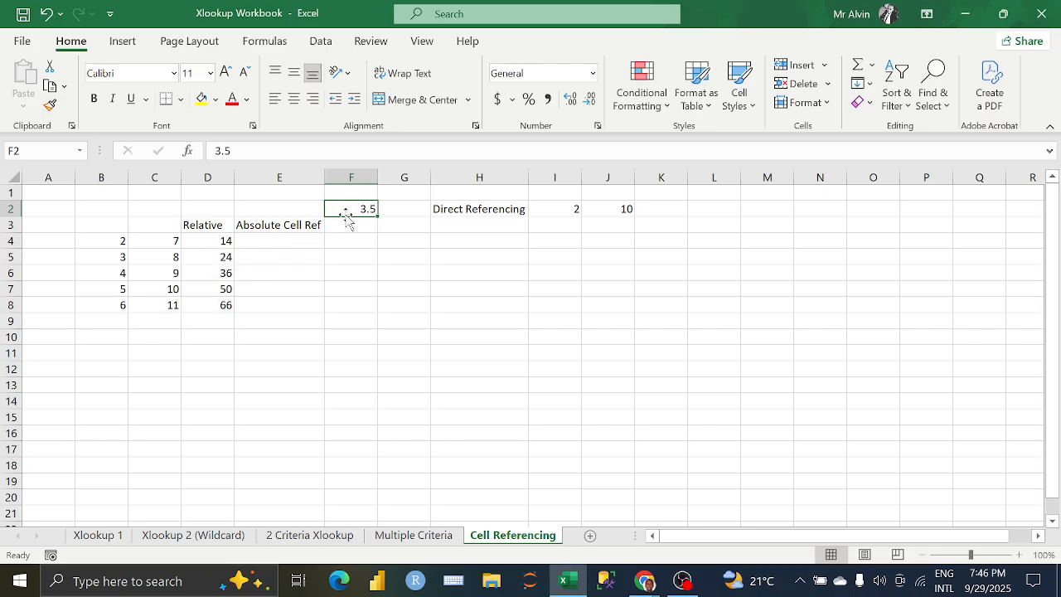
Step: Enter the formula =D4/F2 in E4 to divide the first product by the constant
click(270, 239)
text(=)
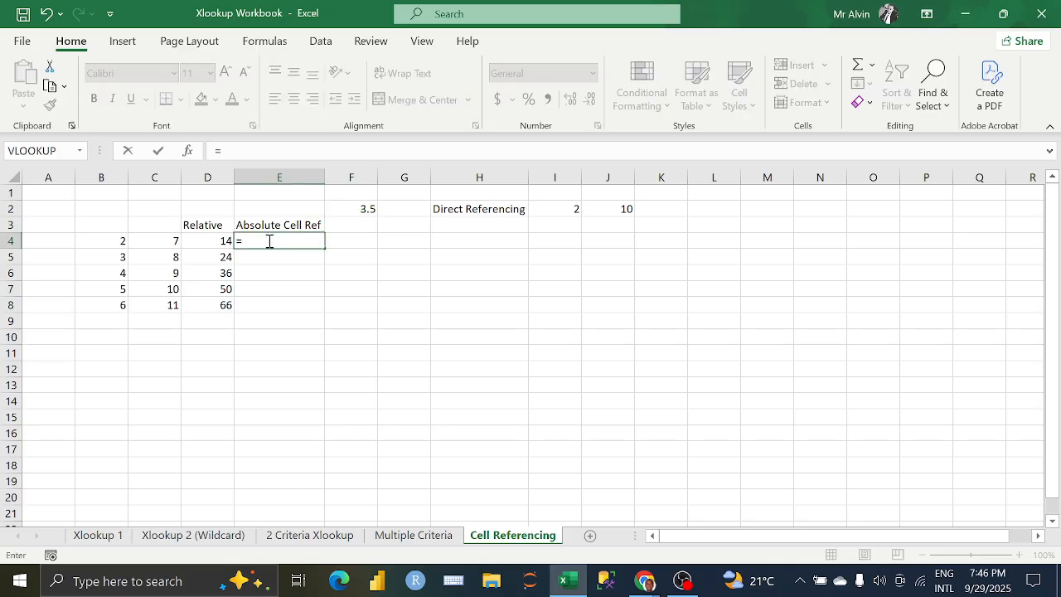
click(225, 240)
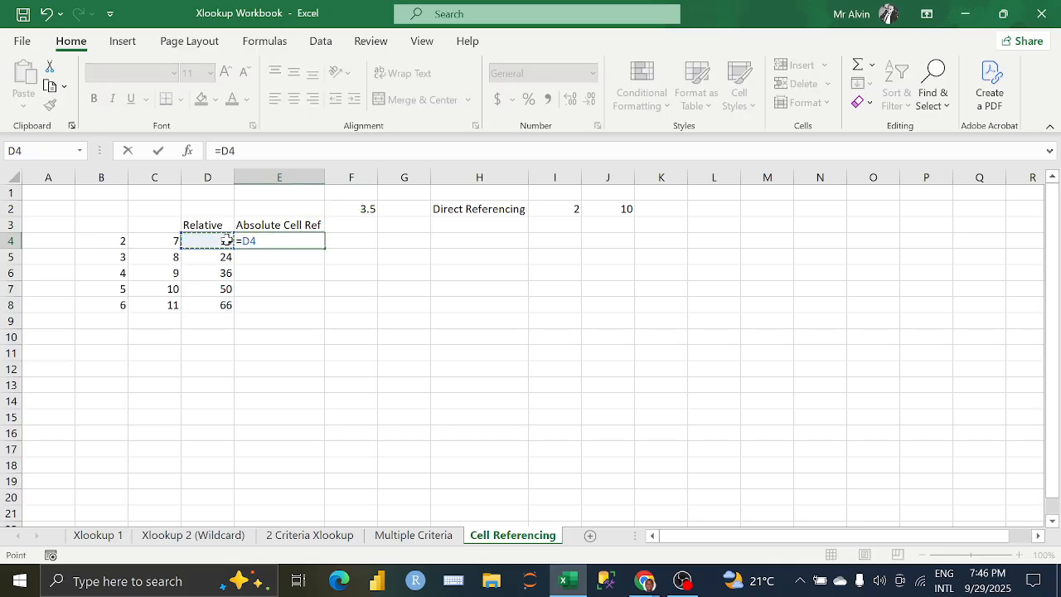
text(/)
click(356, 208)
key(Return)
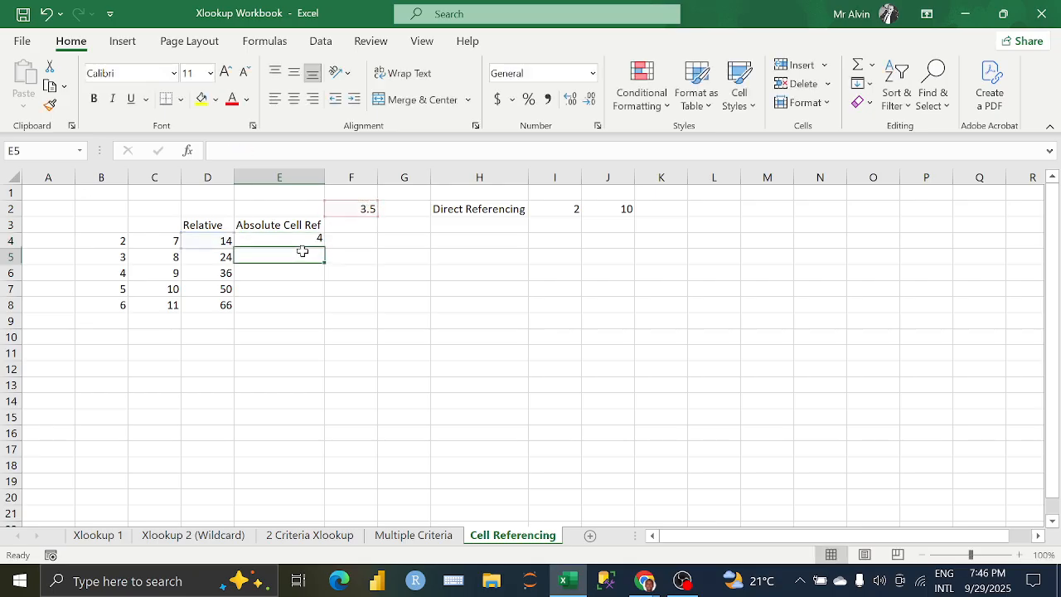
Step: Auto-fill E4's division formula down through E8 and check the references in the copied formulas
click(315, 241)
double_click(325, 246)
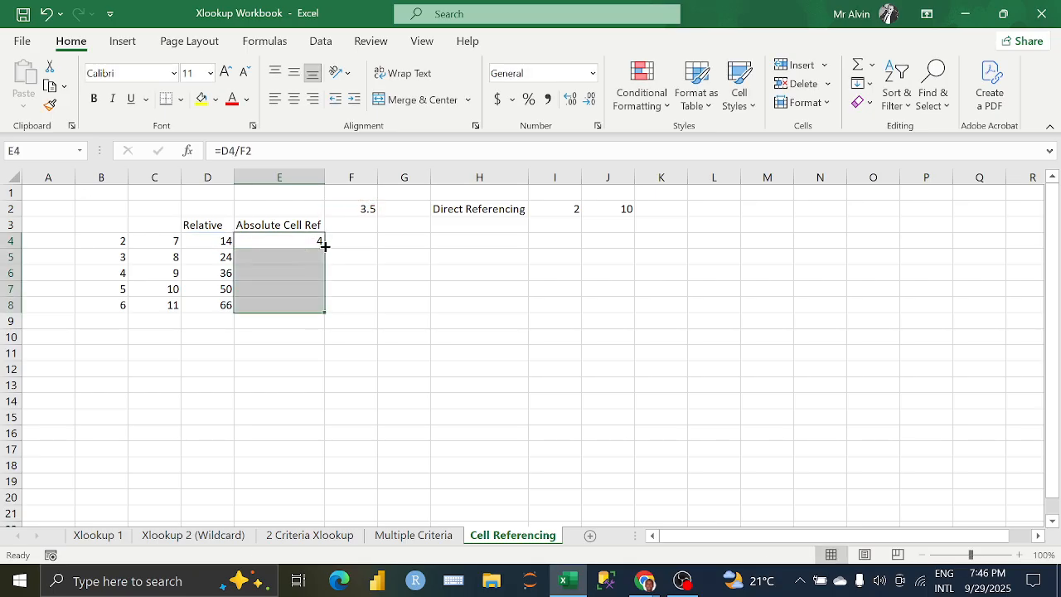
click(282, 258)
click(283, 273)
click(284, 290)
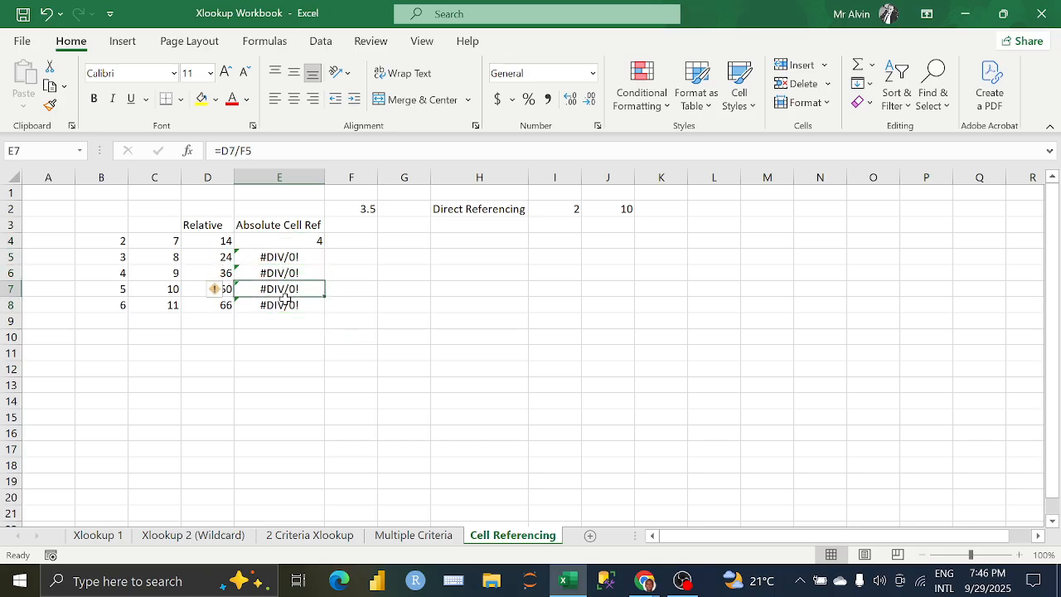
click(283, 305)
Step: Wrap E5's division formula in IFERROR with 0 as the fallback value, giving =IFERROR(D5/F3,0)
click(278, 255)
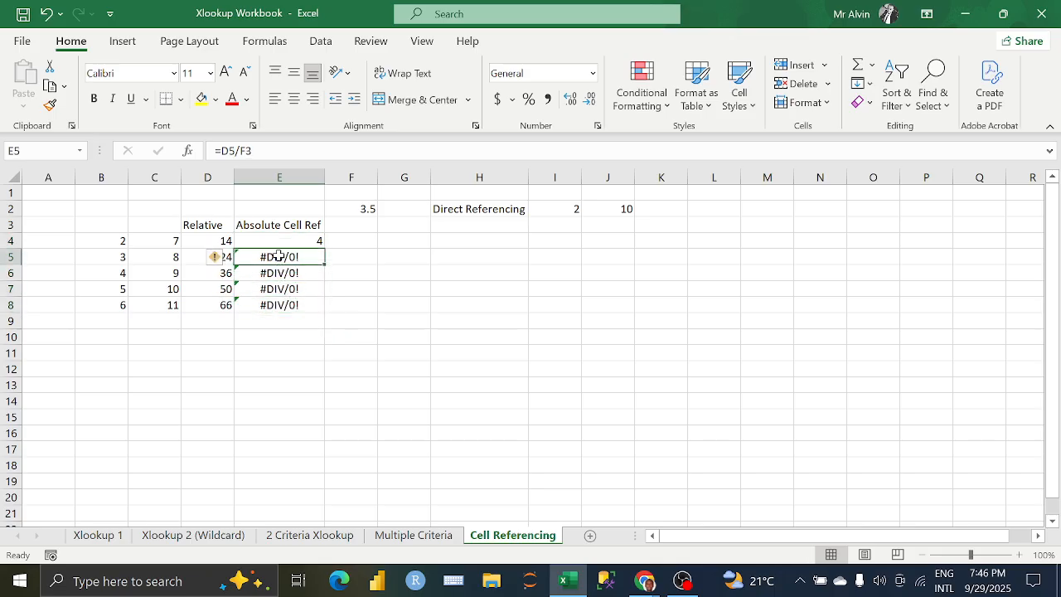
click(224, 150)
text(IFERROR(D5/F3)
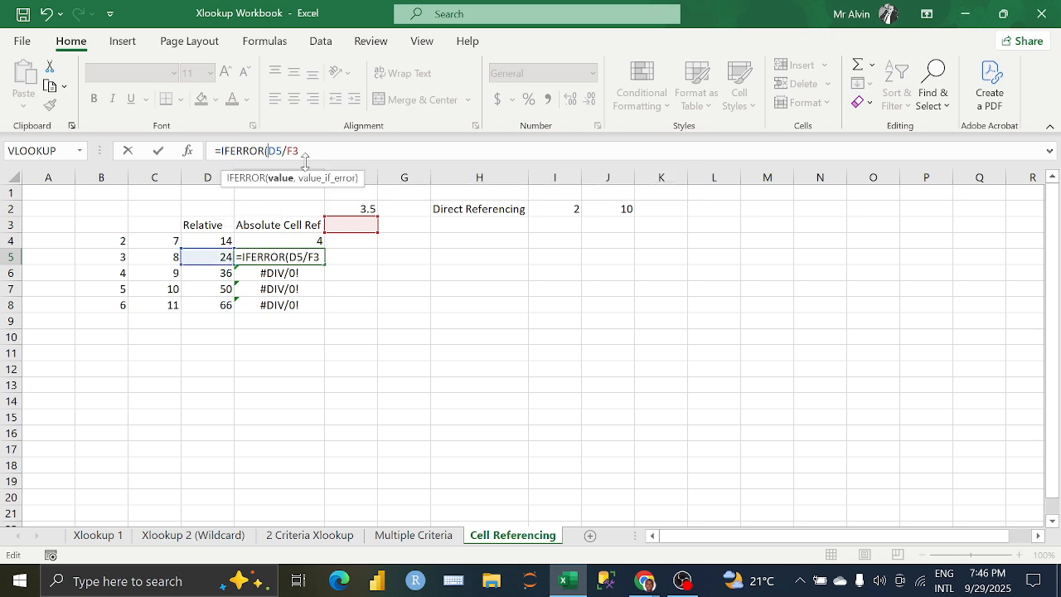
text(,0)
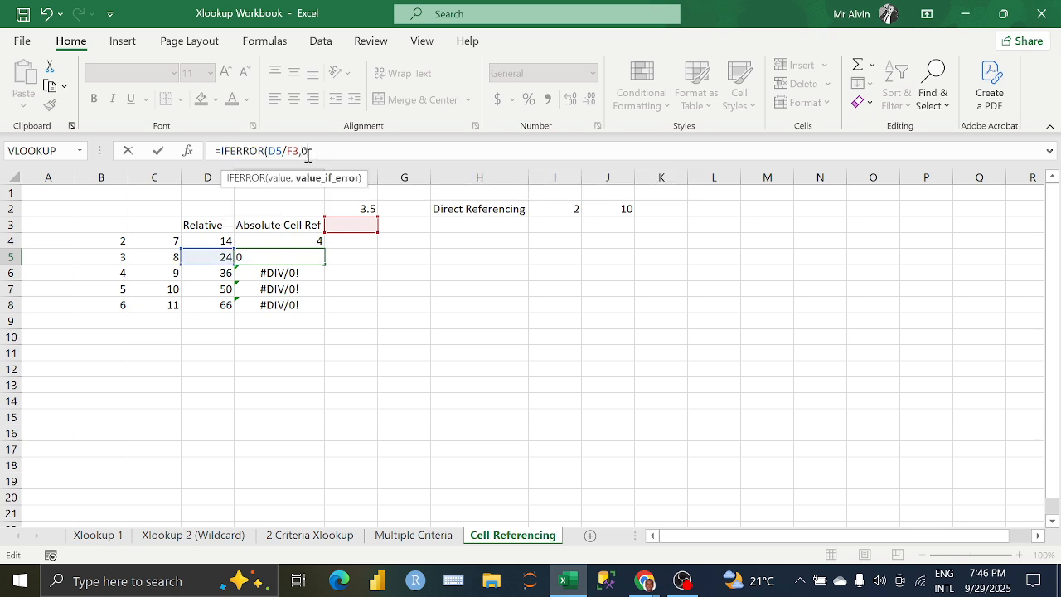
text())
key(Return)
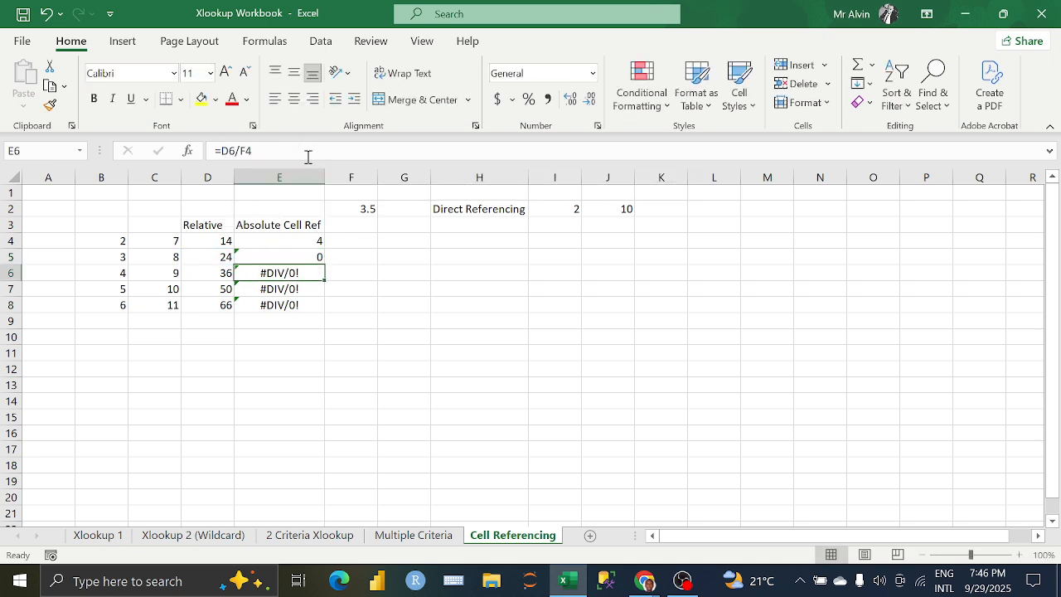
Step: Clear the copied division formulas from E5 through E8
click(287, 258)
drag(288, 257, 300, 303)
key(Delete)
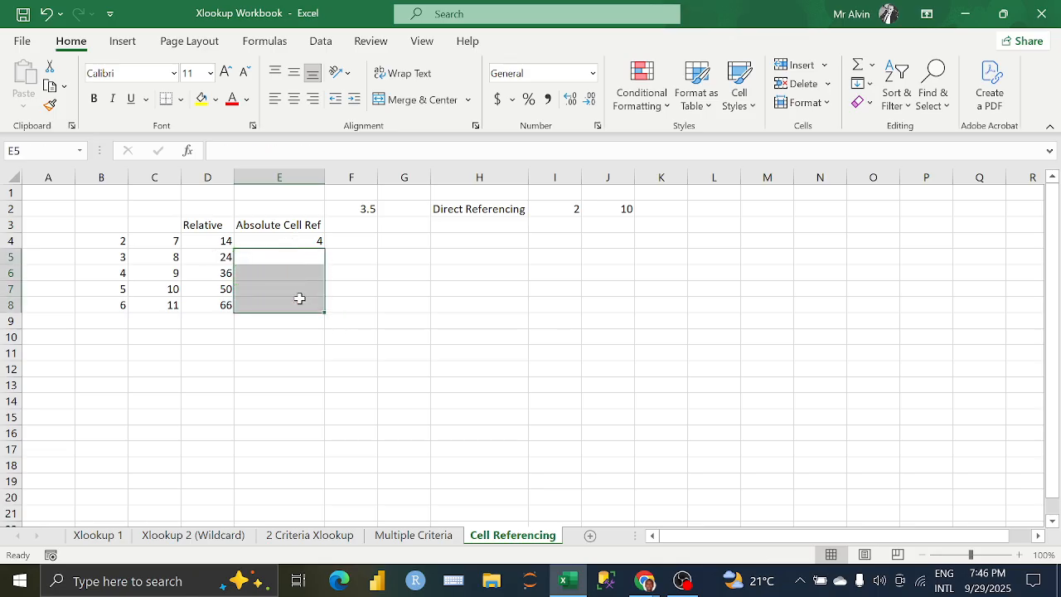
click(292, 257)
Step: Make the F2 reference in E4's formula absolute as =D4/$F$2 and auto-fill it down through E8
click(302, 240)
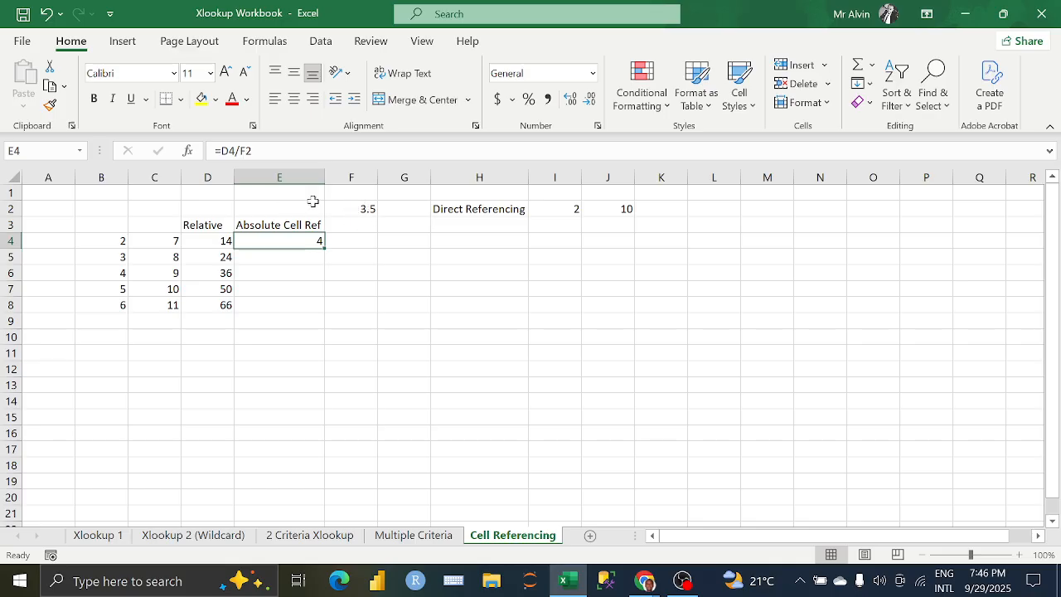
click(246, 151)
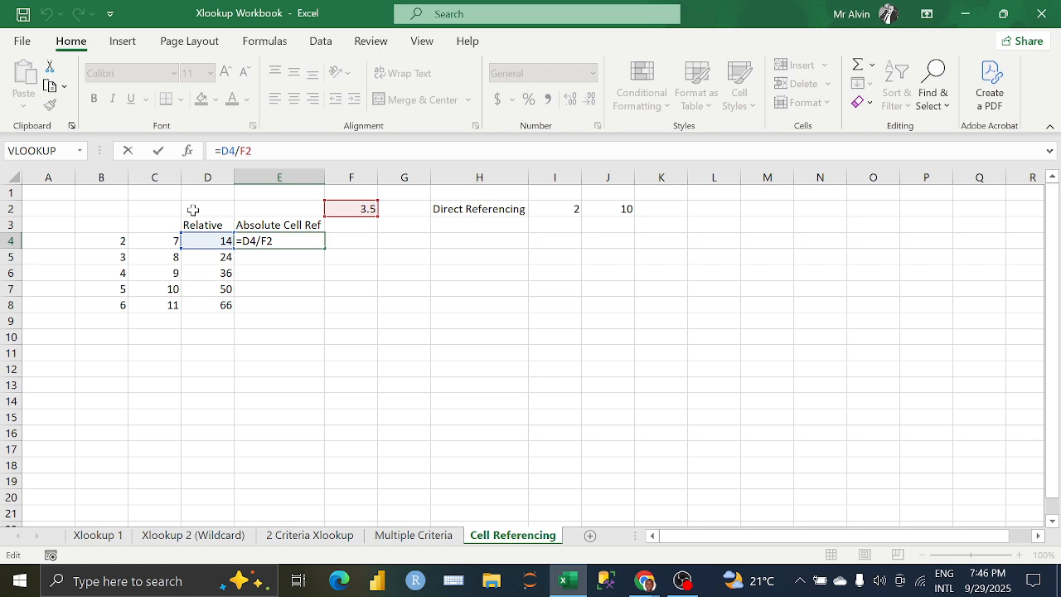
text($F$)
key(Return)
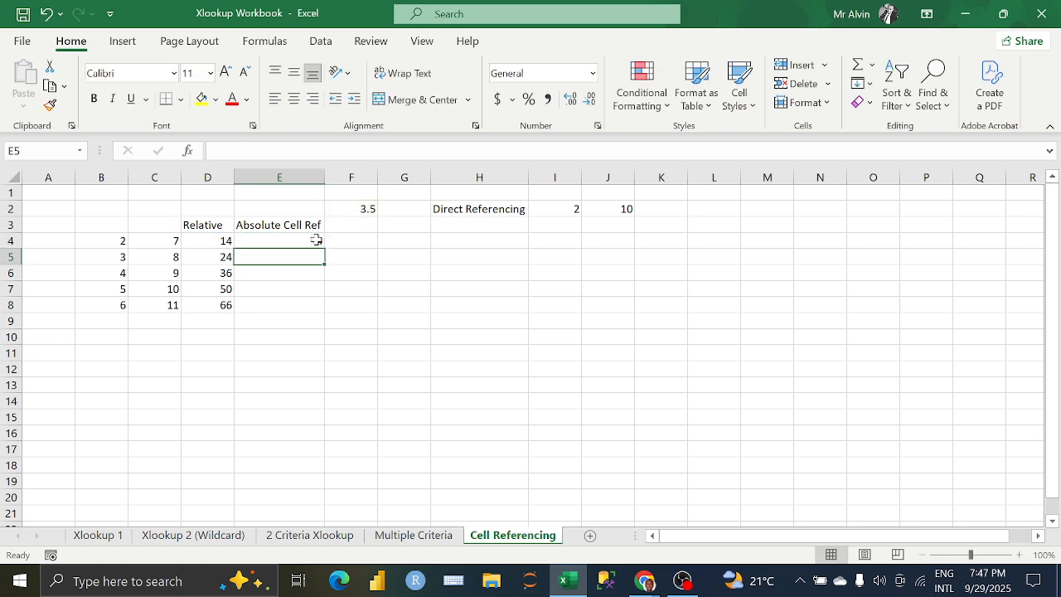
click(315, 240)
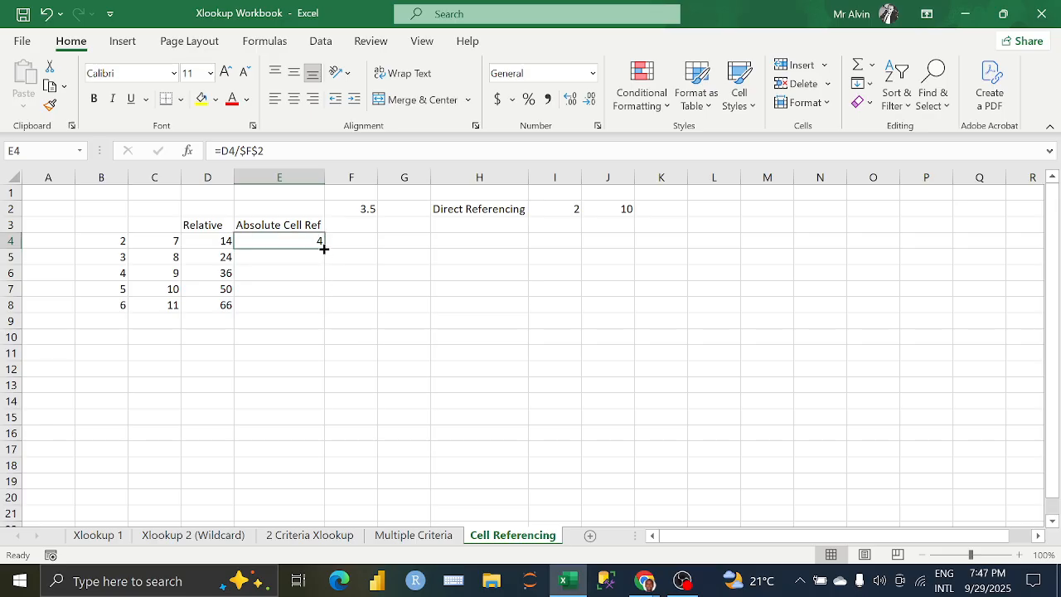
double_click(323, 248)
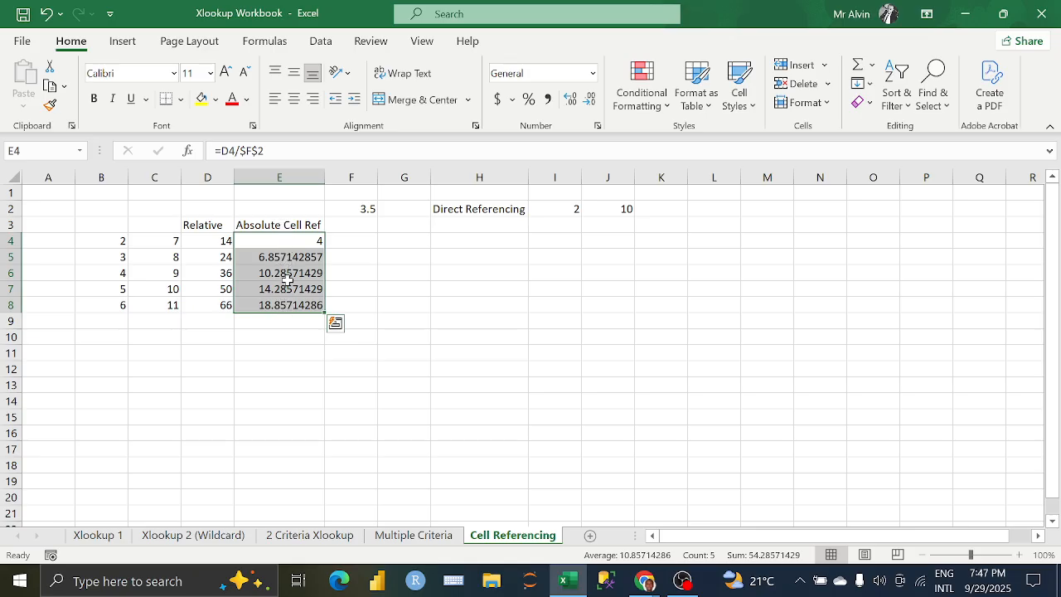
Step: Round E4's division to two decimals with =ROUND(D4/$F$2,2) and auto-fill the formula down through E8
click(223, 153)
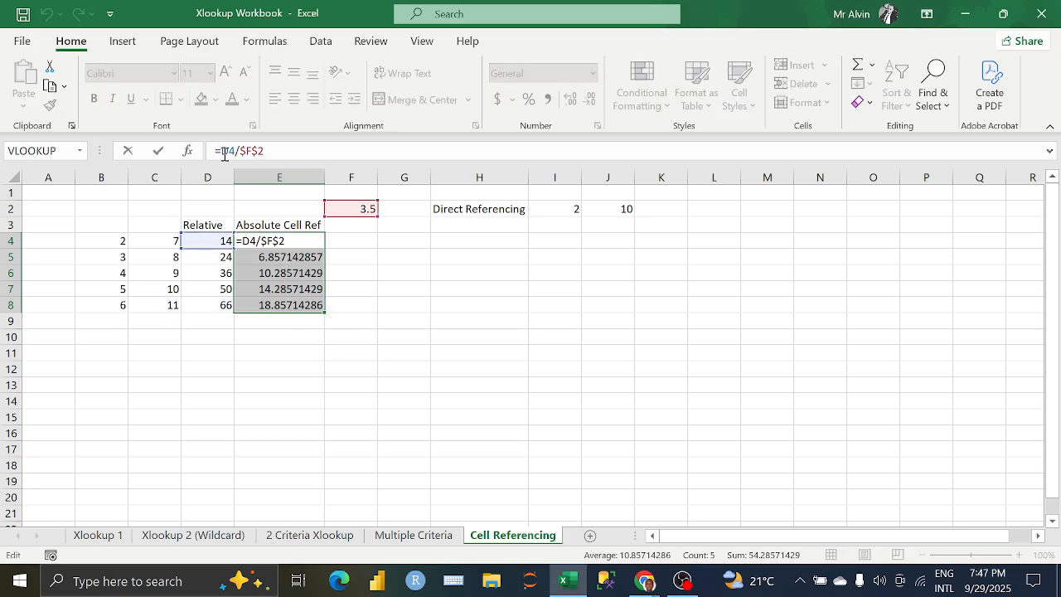
text(ROUND)
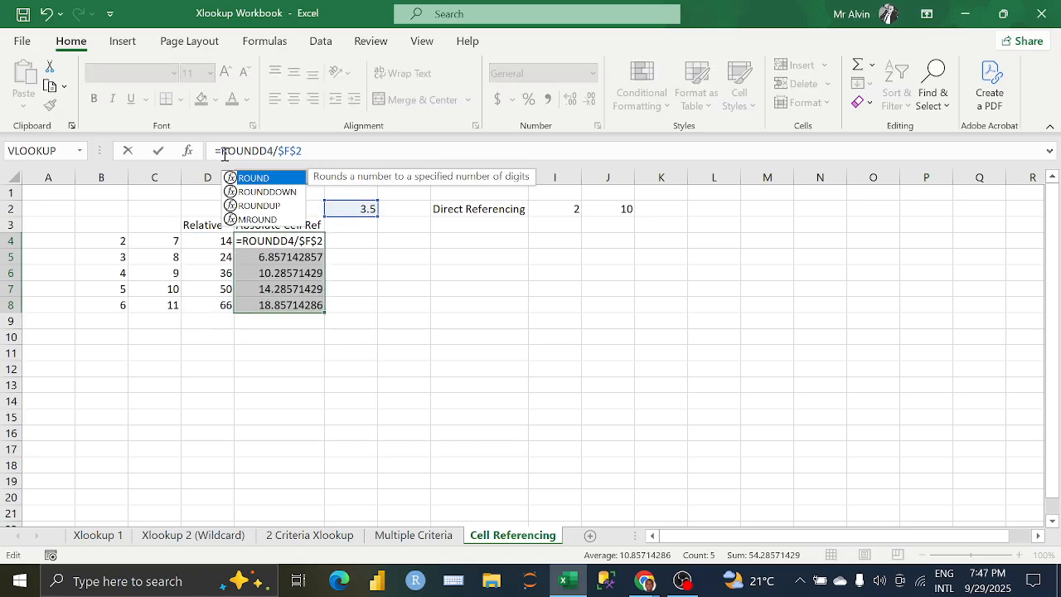
text(()
click(322, 152)
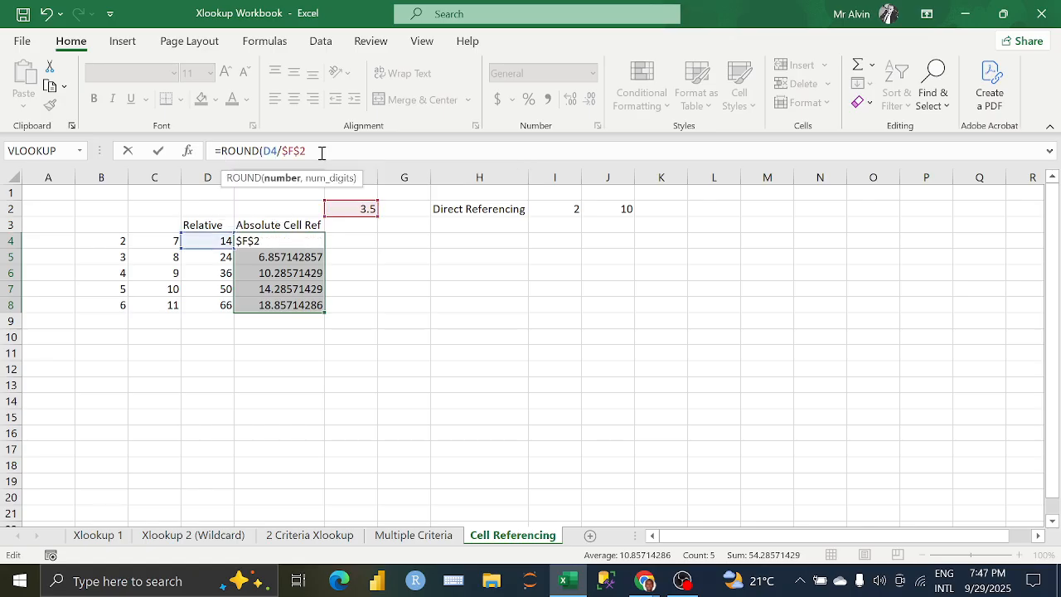
text(,)
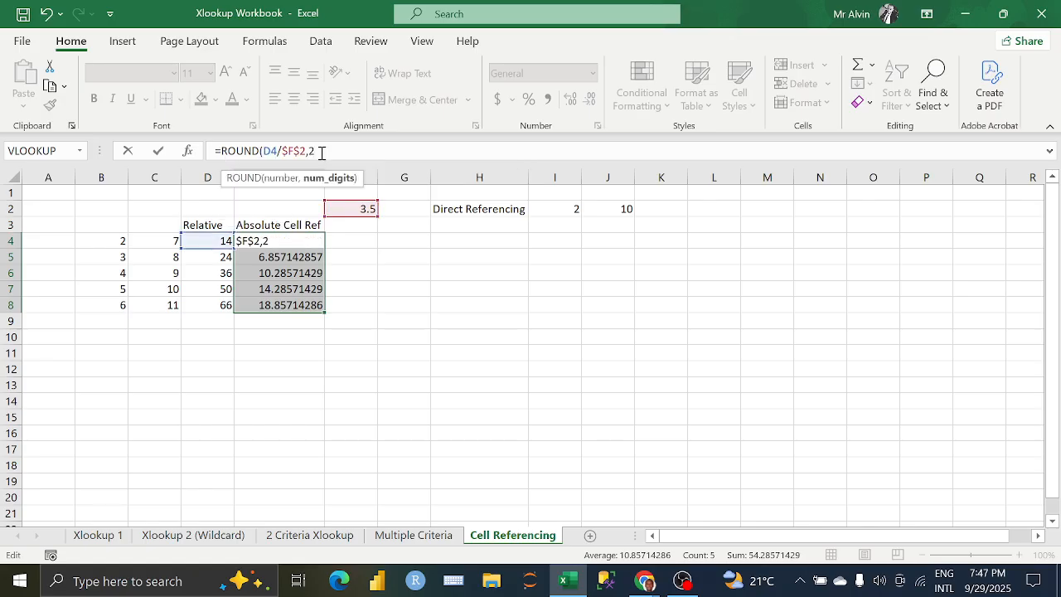
text(2)
key(Return)
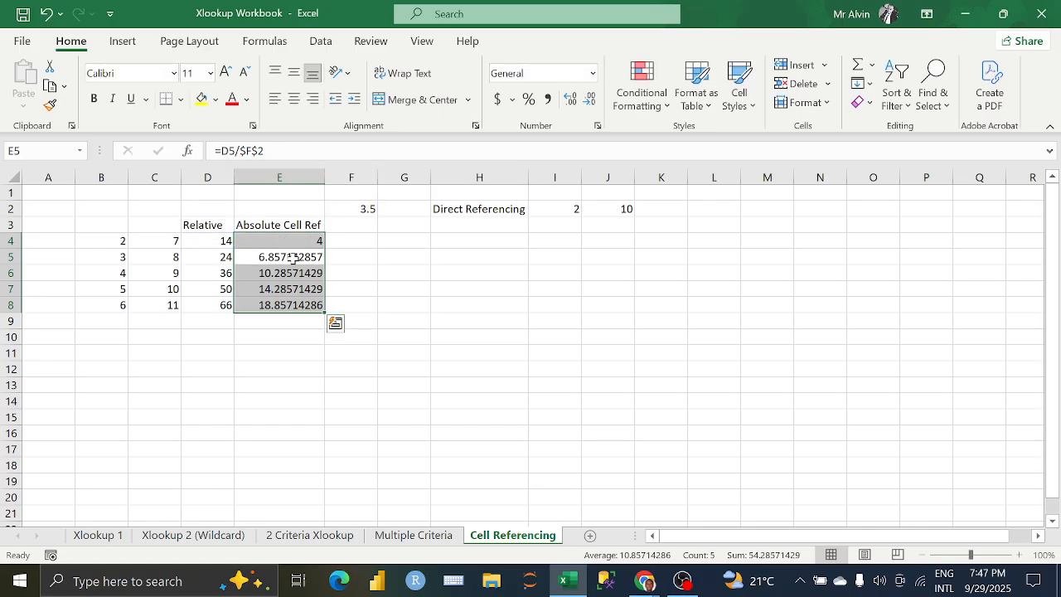
click(295, 242)
double_click(323, 247)
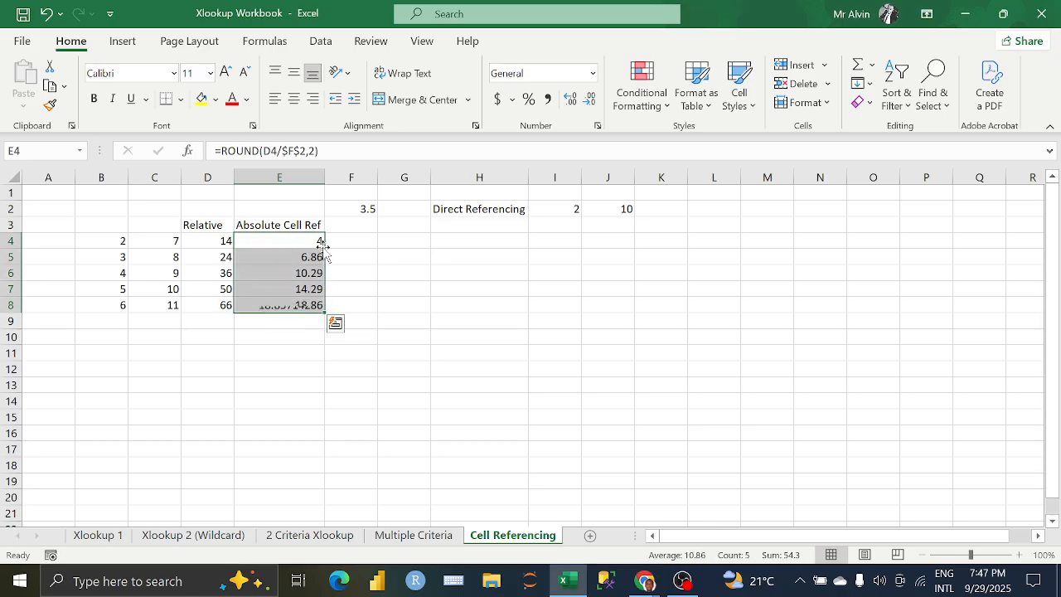
click(336, 259)
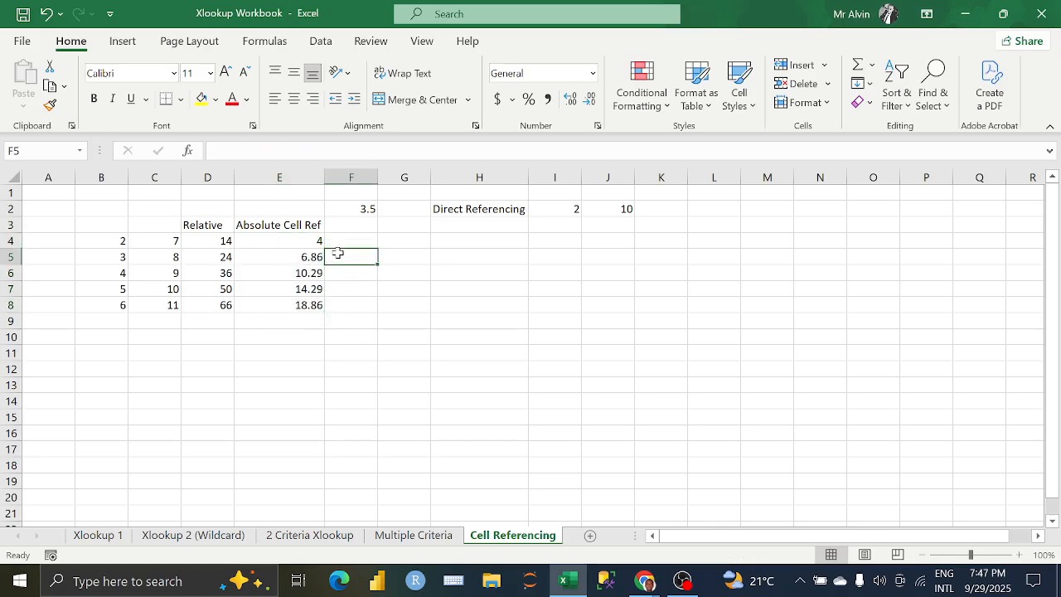
Step: Switch to the Google Meet call to check the participants' reactions, and return to the Excel workbook
mouse_move(638, 582)
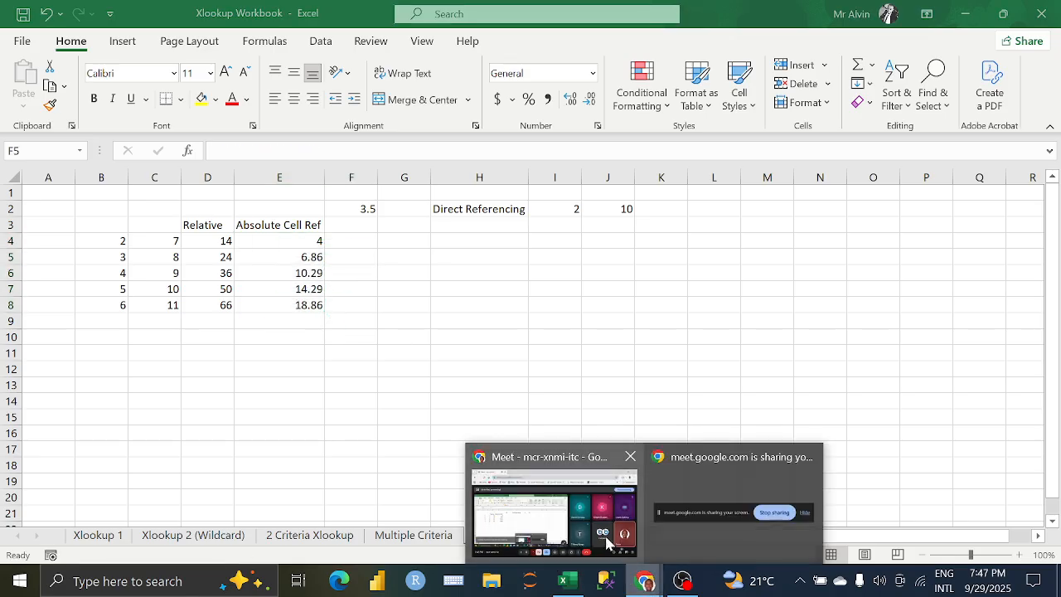
click(552, 507)
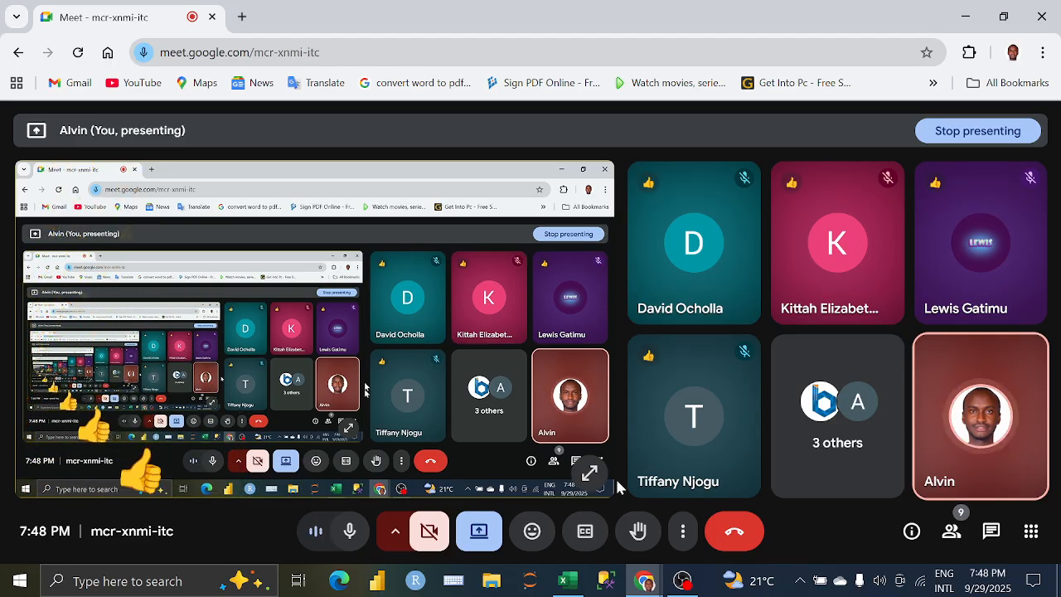
click(569, 586)
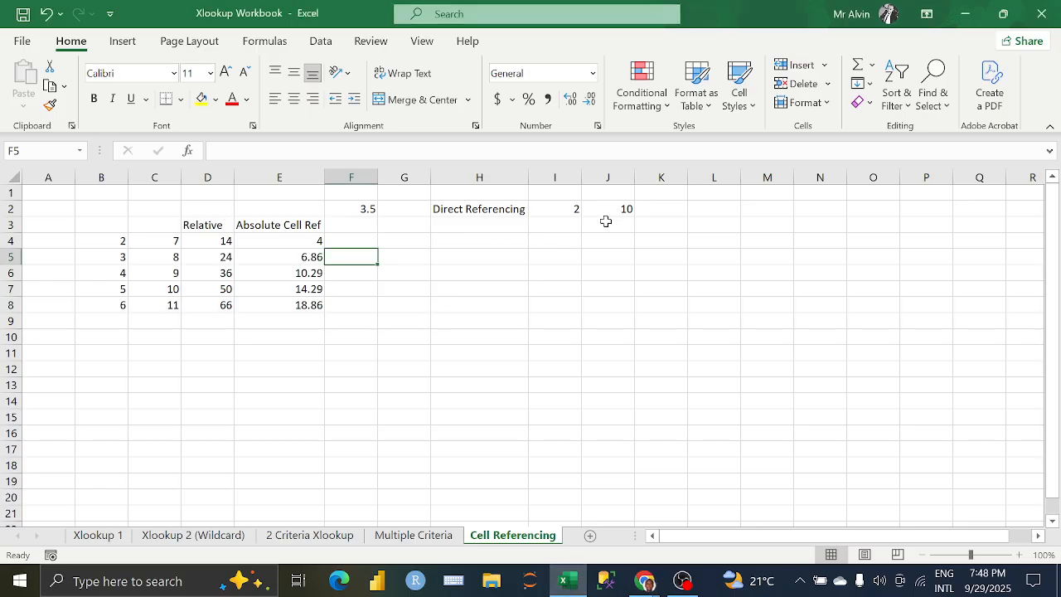
Step: Enter the heading "Mixed Cell Referencing" in L2 and widen column L to fit it
click(640, 224)
click(596, 255)
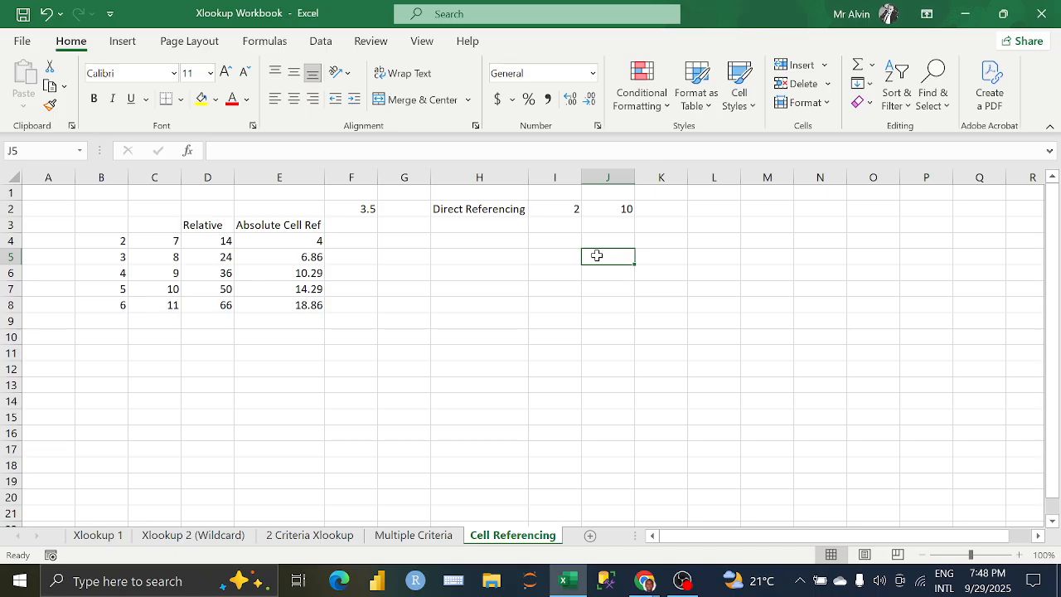
click(710, 216)
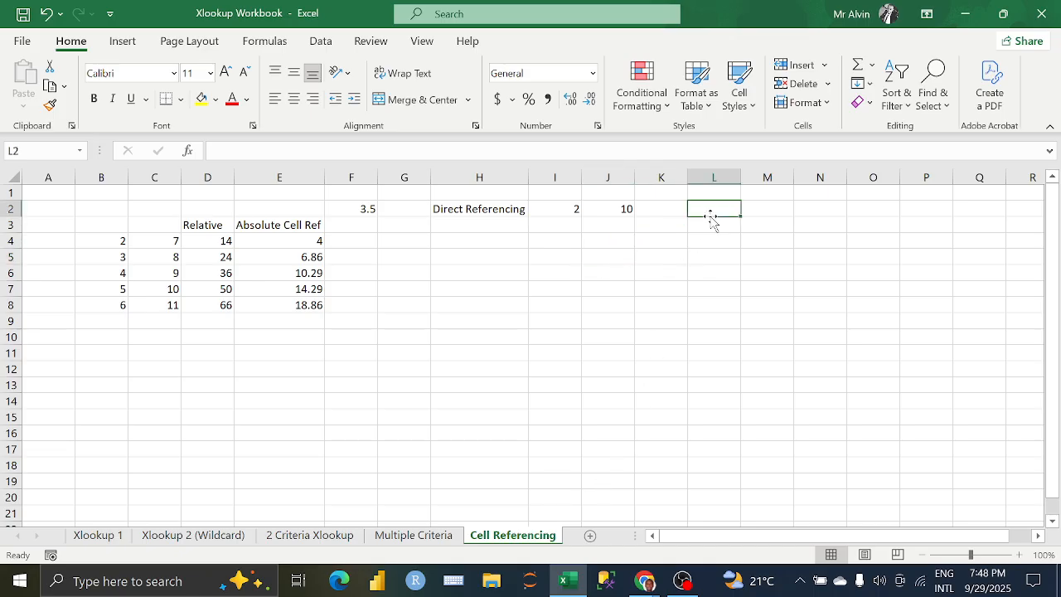
text(mIX)
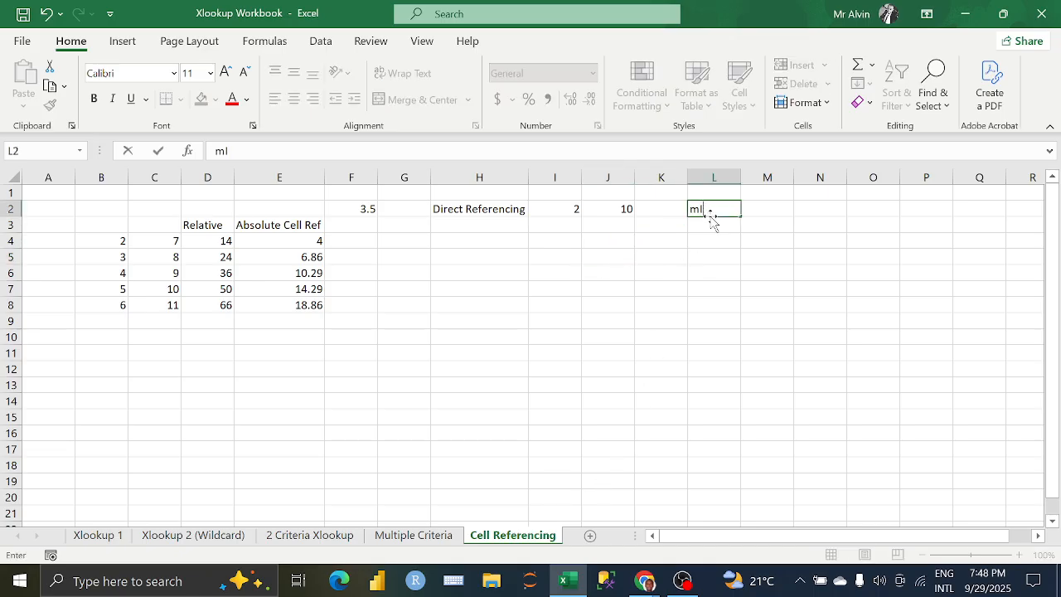
key(BackSpace)
key(BackSpace)
text(Mixed Cell R)
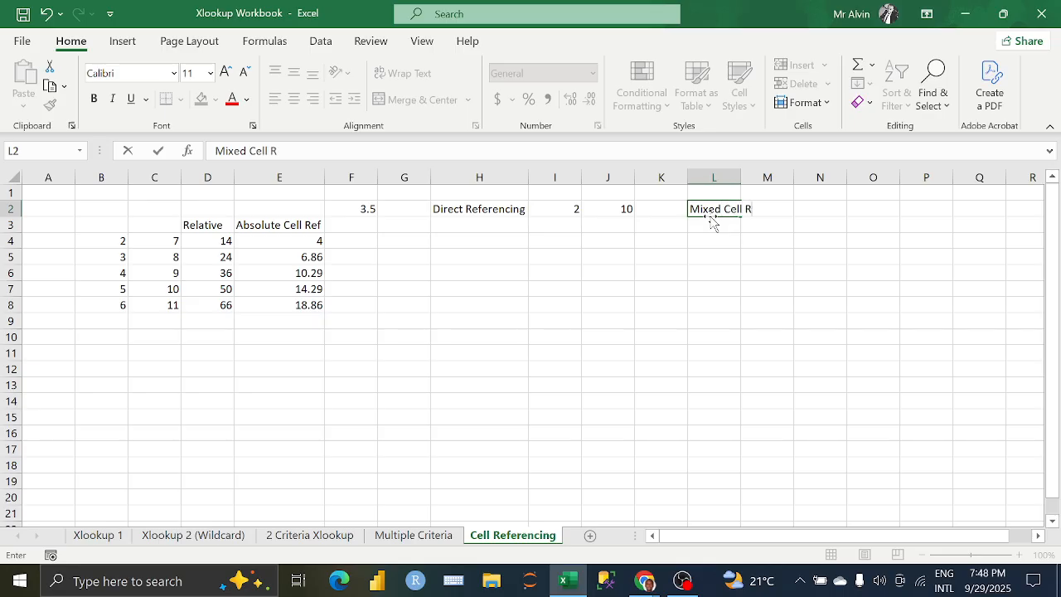
text(eferencing)
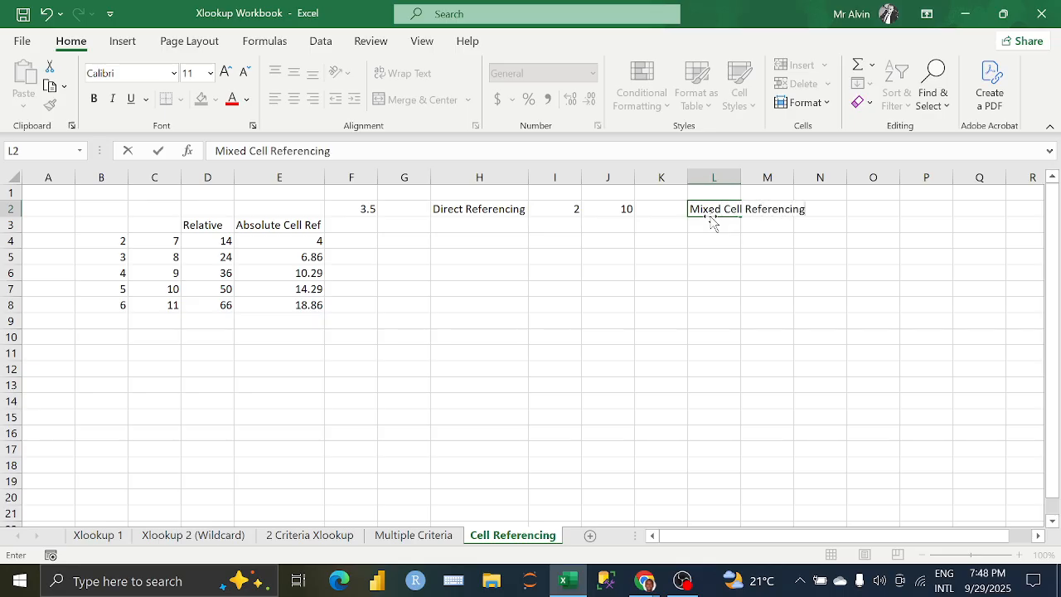
key(Return)
double_click(740, 172)
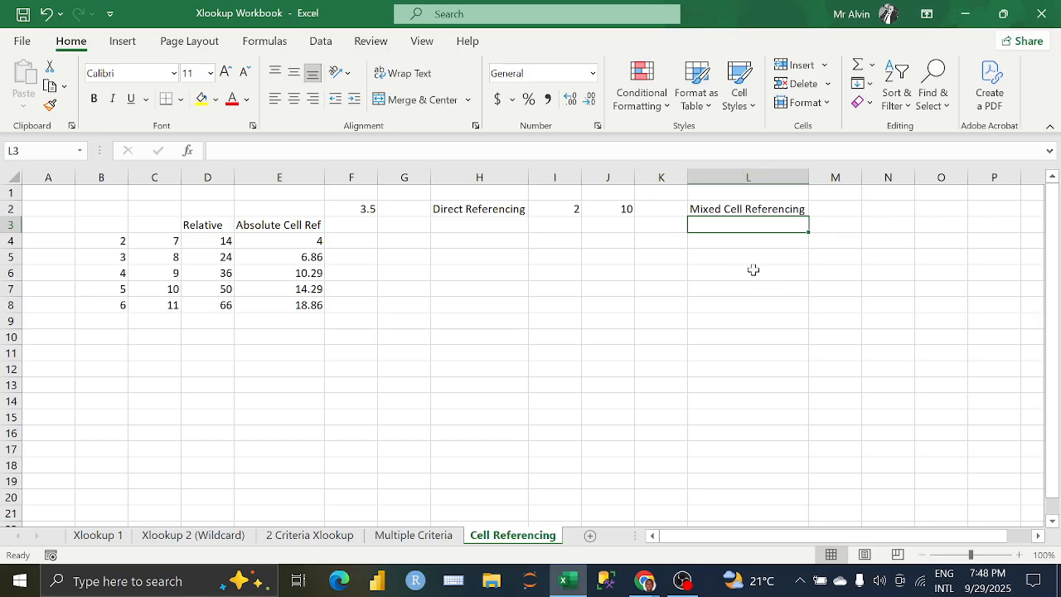
Step: Enter the numbers 2, 3, 4, 5 and 6 down cells L4 through L8
drag(808, 537, 855, 537)
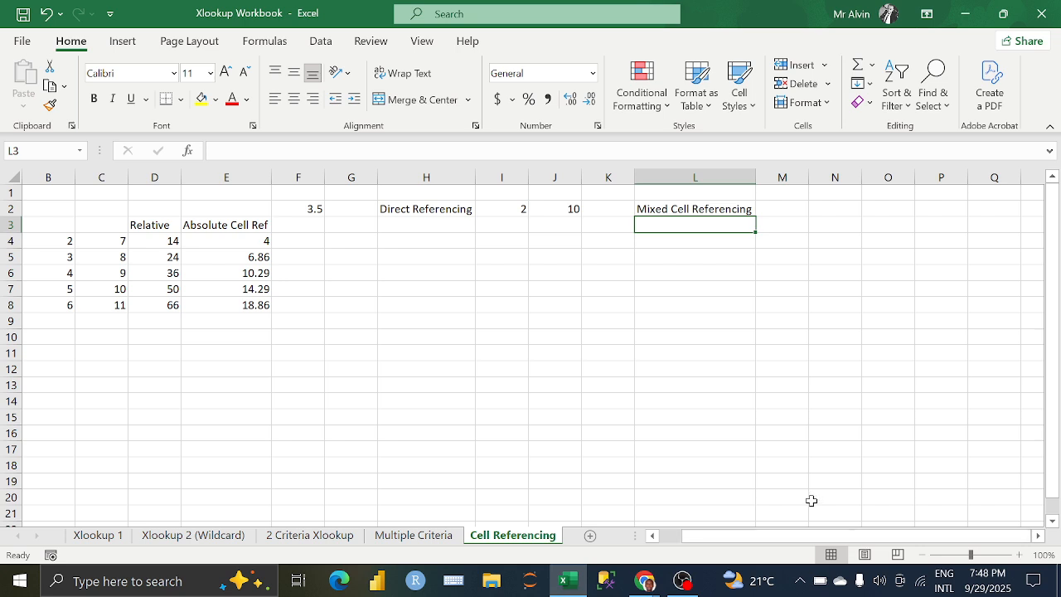
click(697, 238)
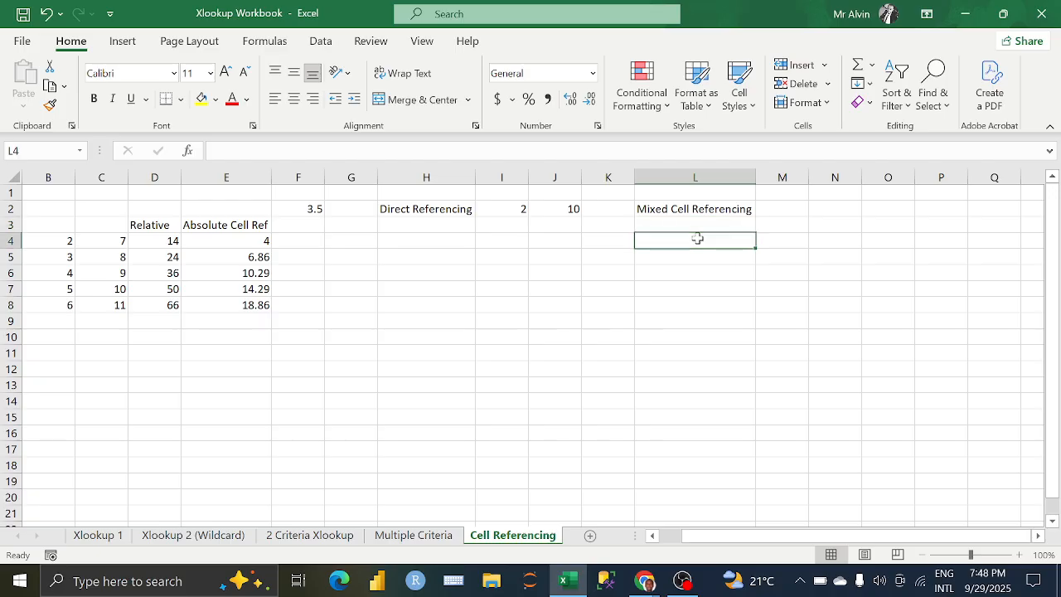
text(2)
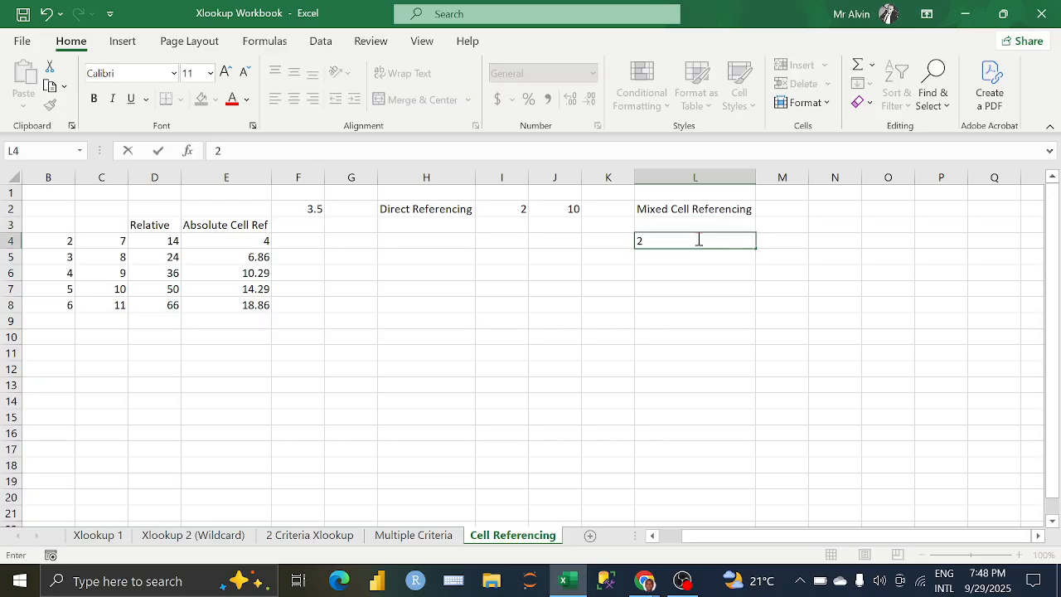
key(Return)
text(3)
key(Return)
text(4)
key(Return)
text(5)
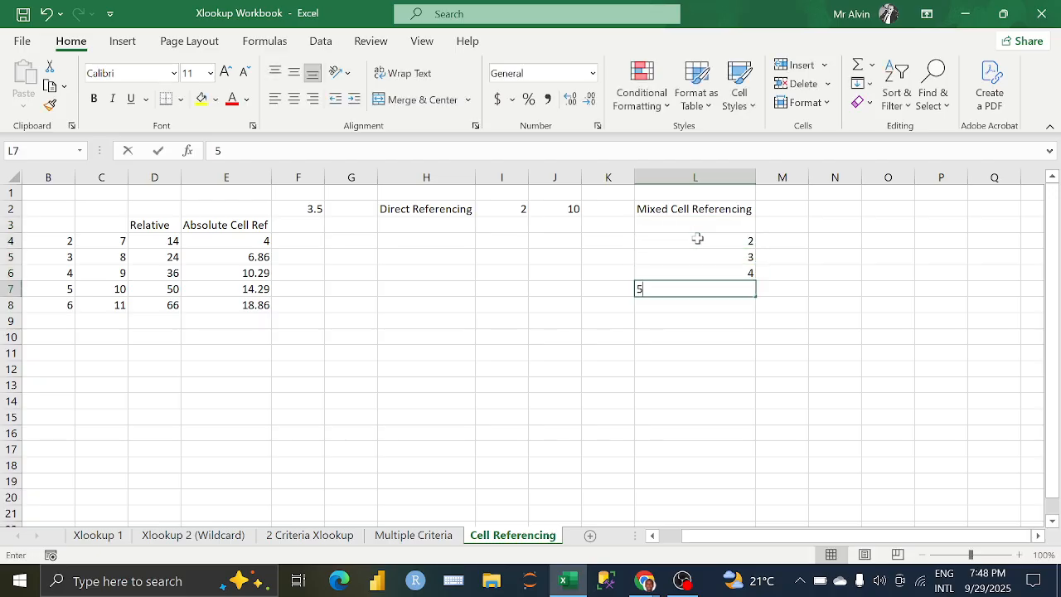
key(Return)
text(6)
key(Return)
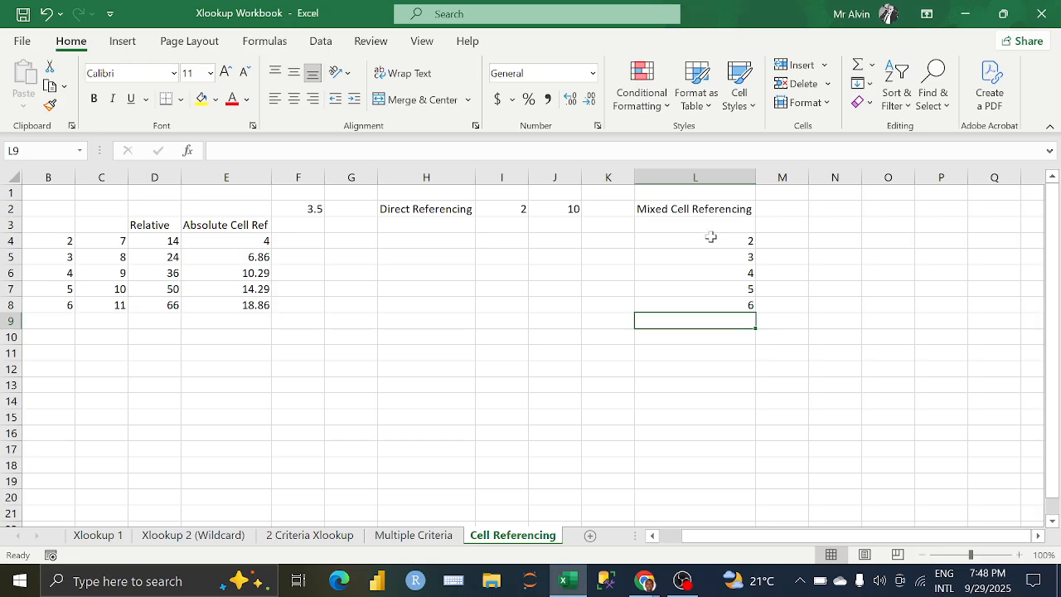
Step: Enter the numbers 7, 8, 9, 10 and 11 across cells M3 through Q3
click(788, 224)
text(7)
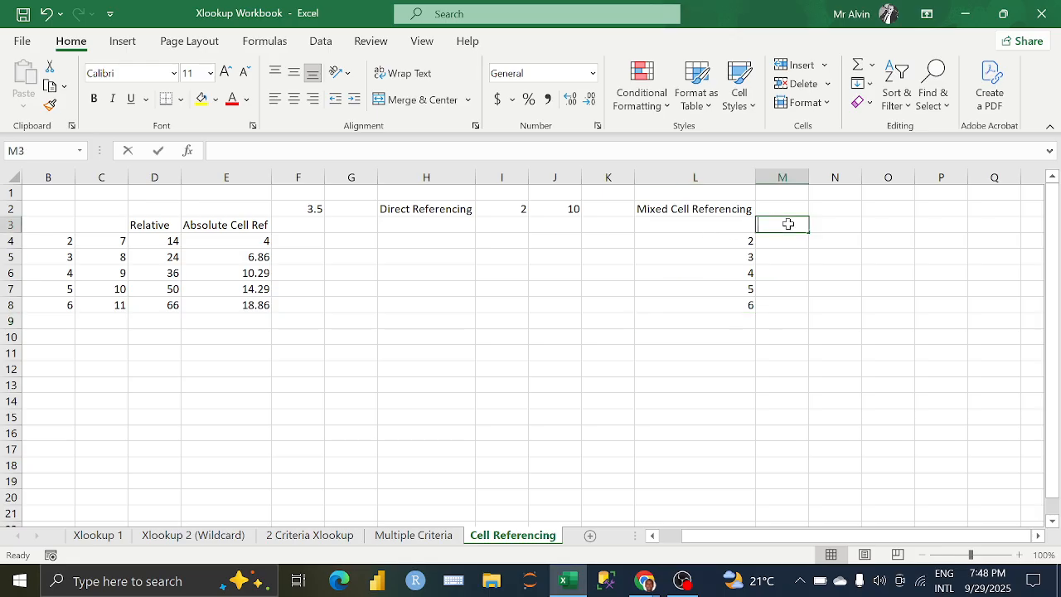
key(Tab)
text(8)
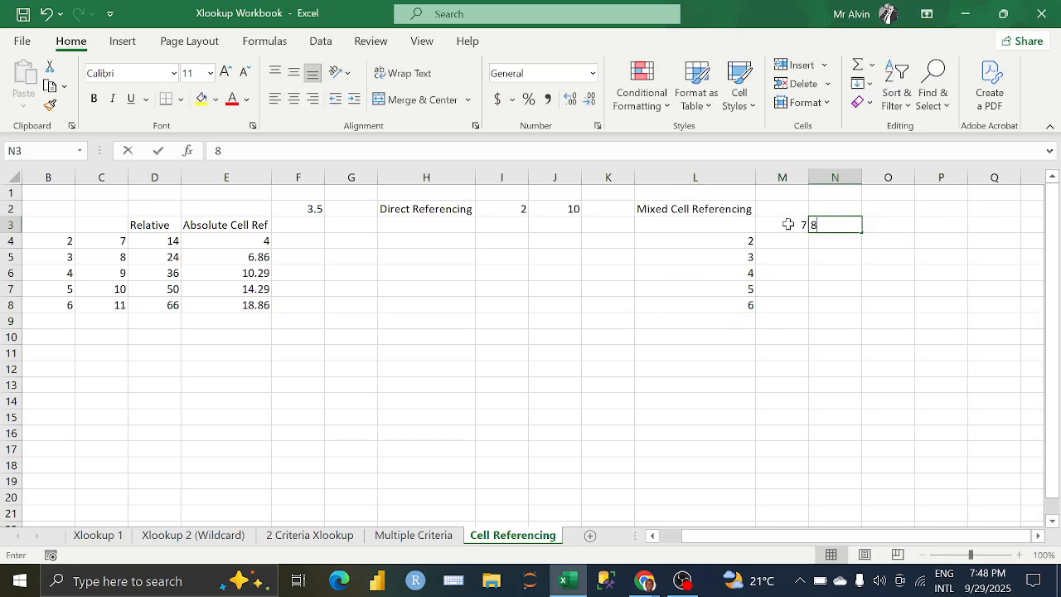
key(Tab)
text(9)
key(Tab)
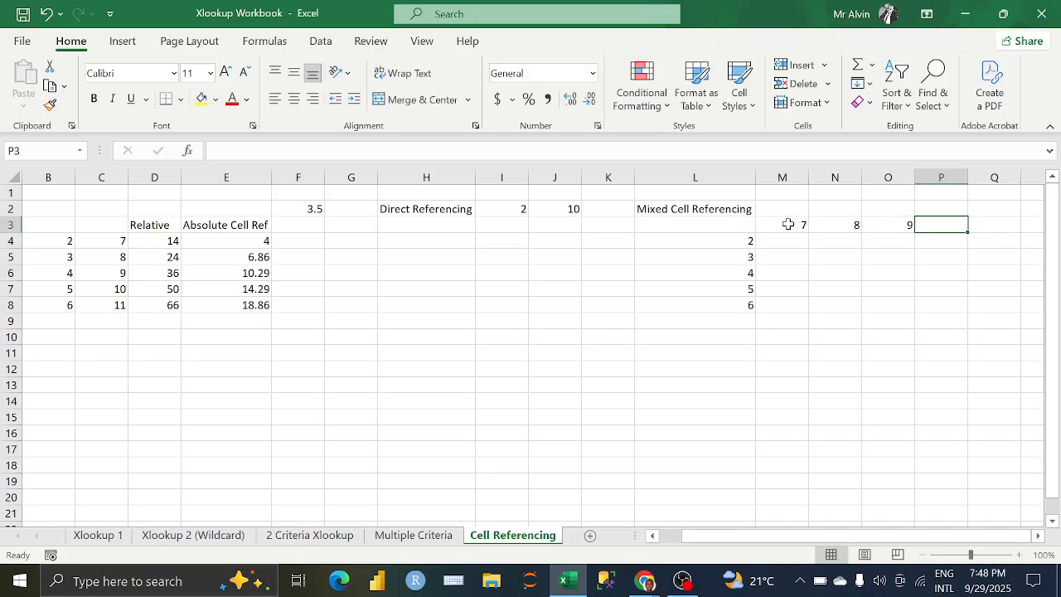
text(10)
key(Tab)
text(11)
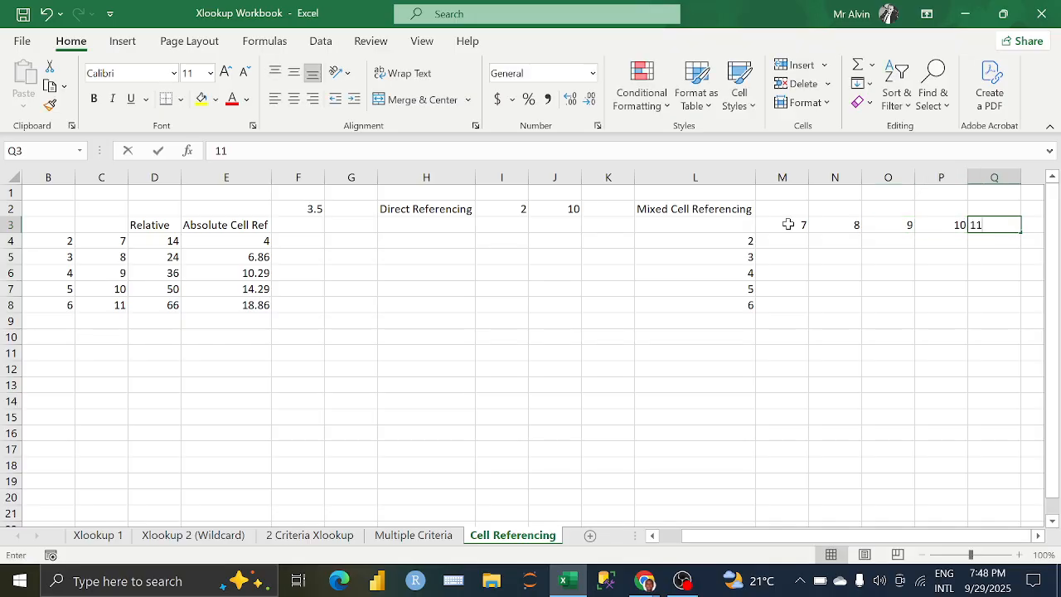
click(779, 241)
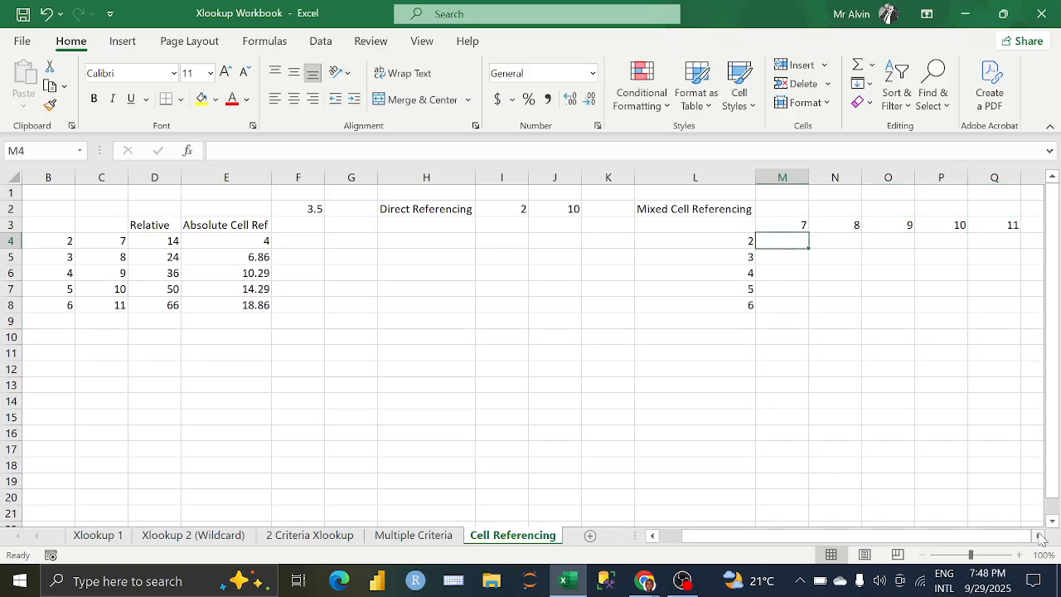
scroll(580, 331, right, 3)
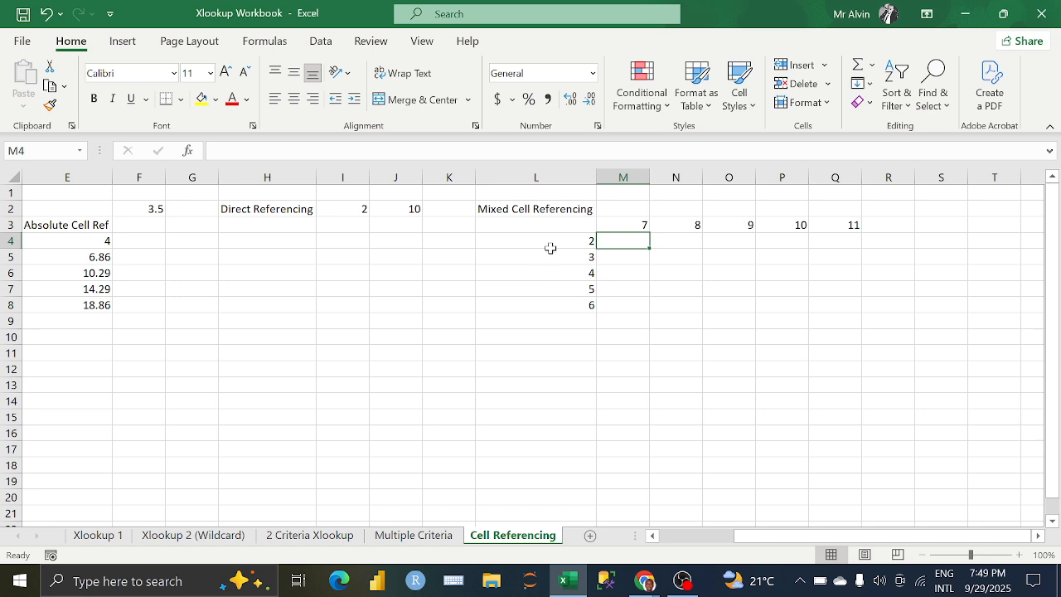
drag(551, 241, 551, 308)
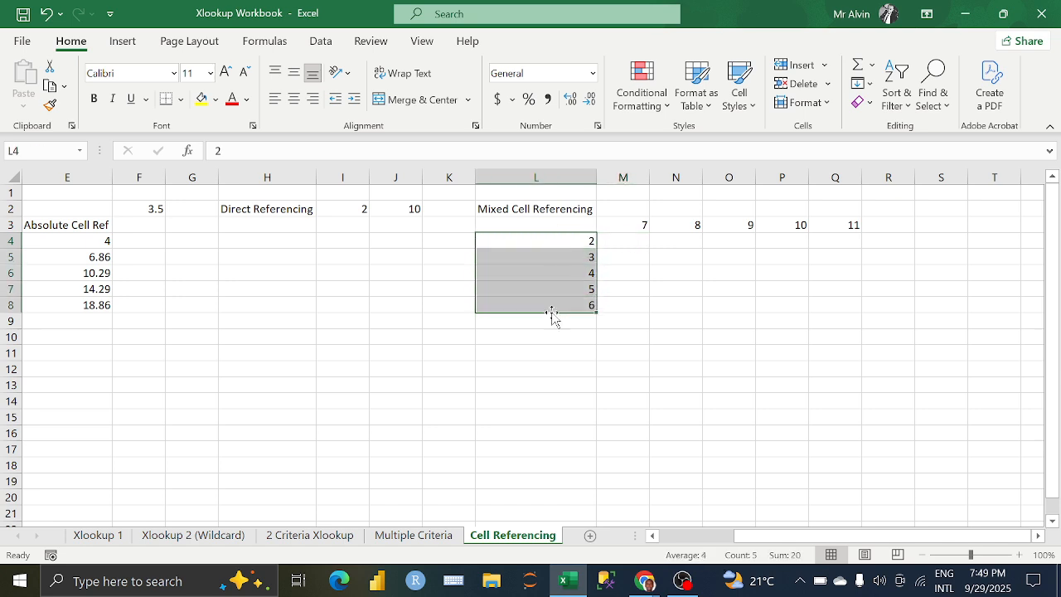
click(550, 240)
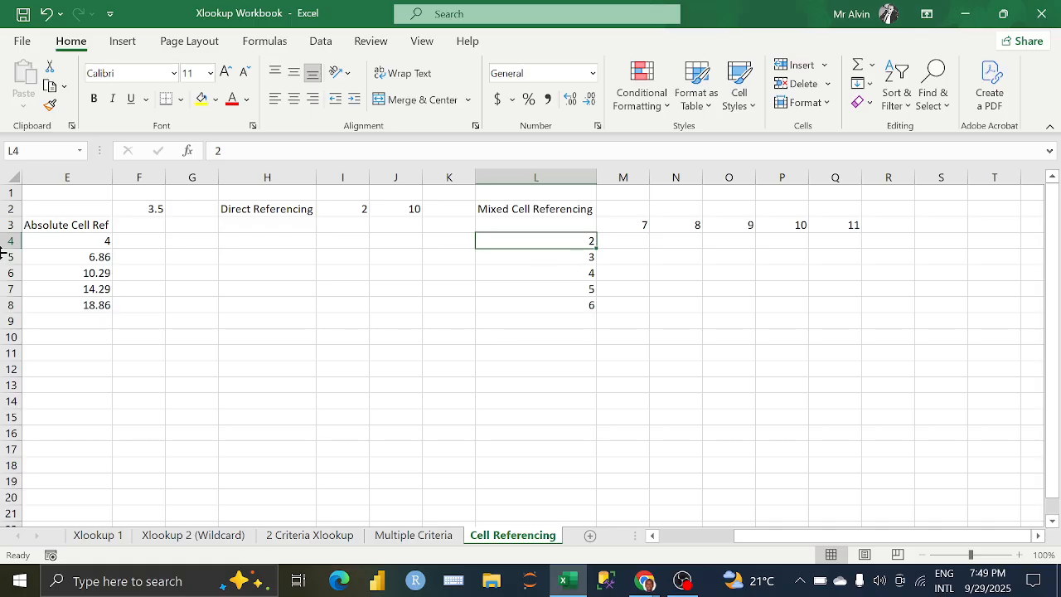
click(10, 225)
Step: Enter the mixed-reference formula =$L4*M$3 in M4, locking column L and row 3
click(641, 244)
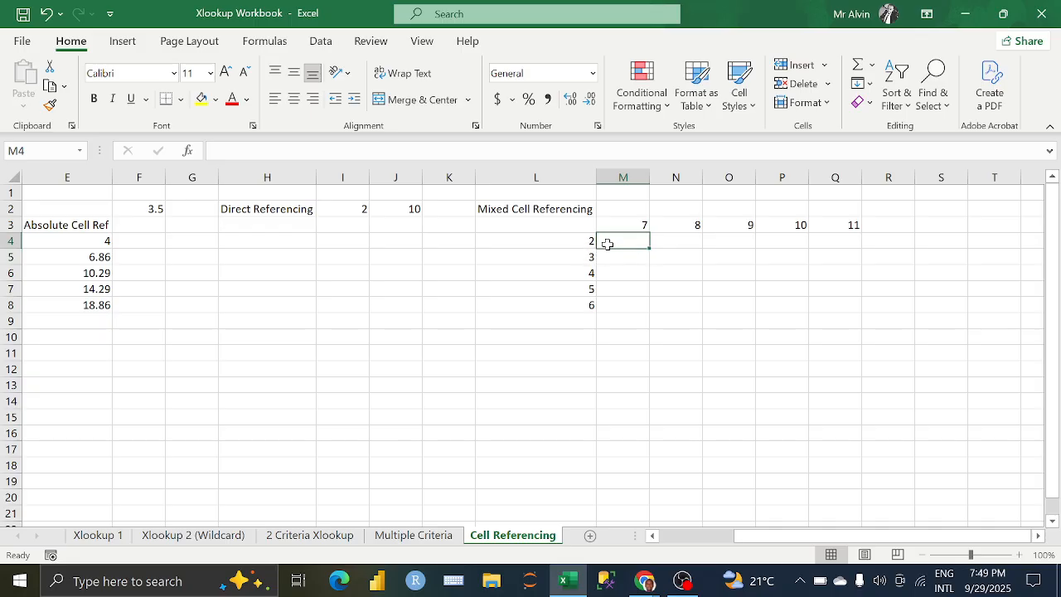
text(=)
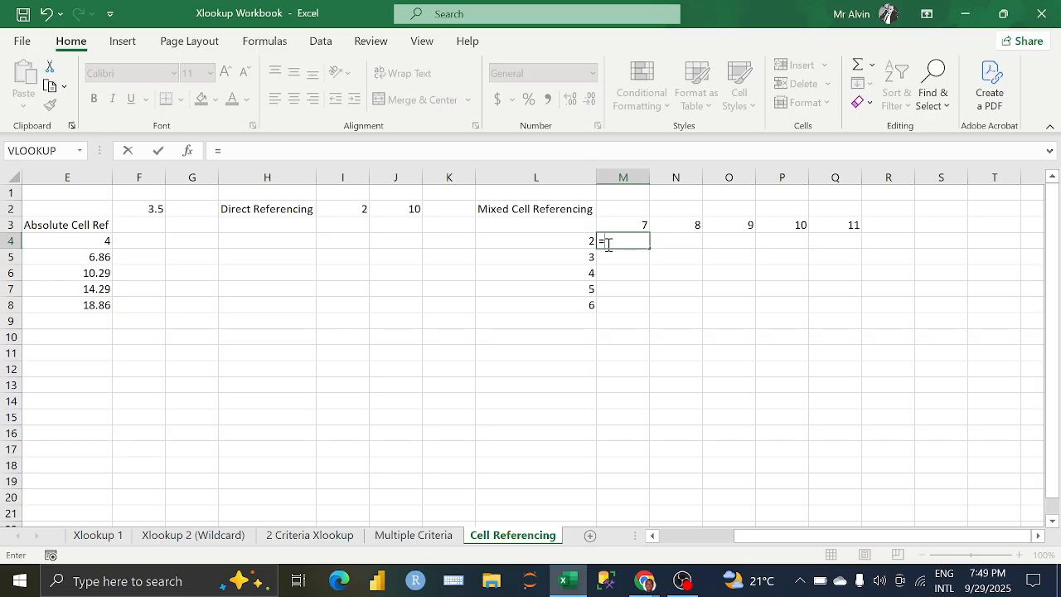
click(589, 241)
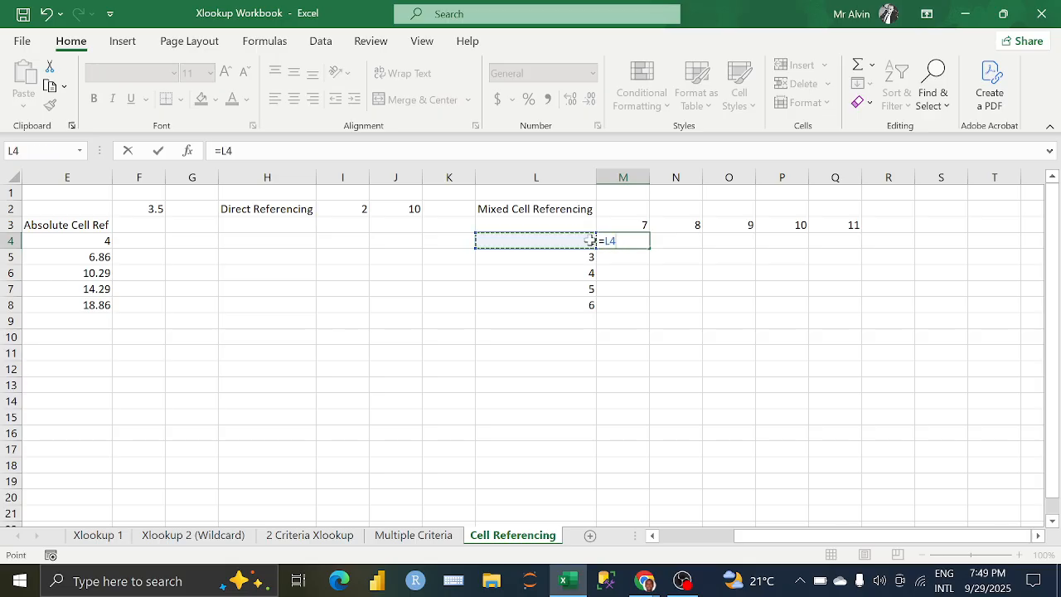
text(*)
click(620, 225)
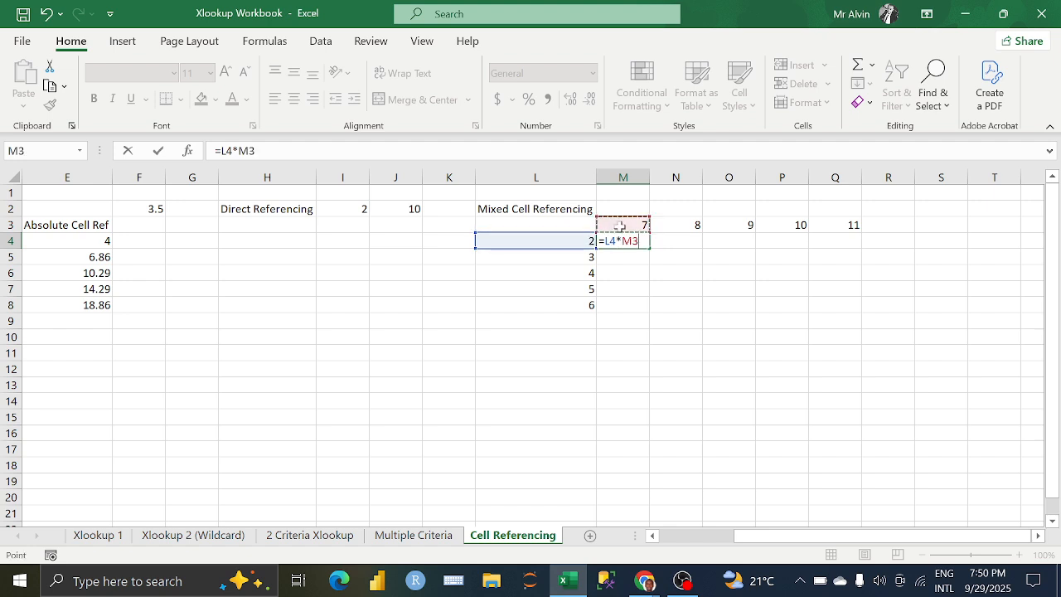
click(222, 151)
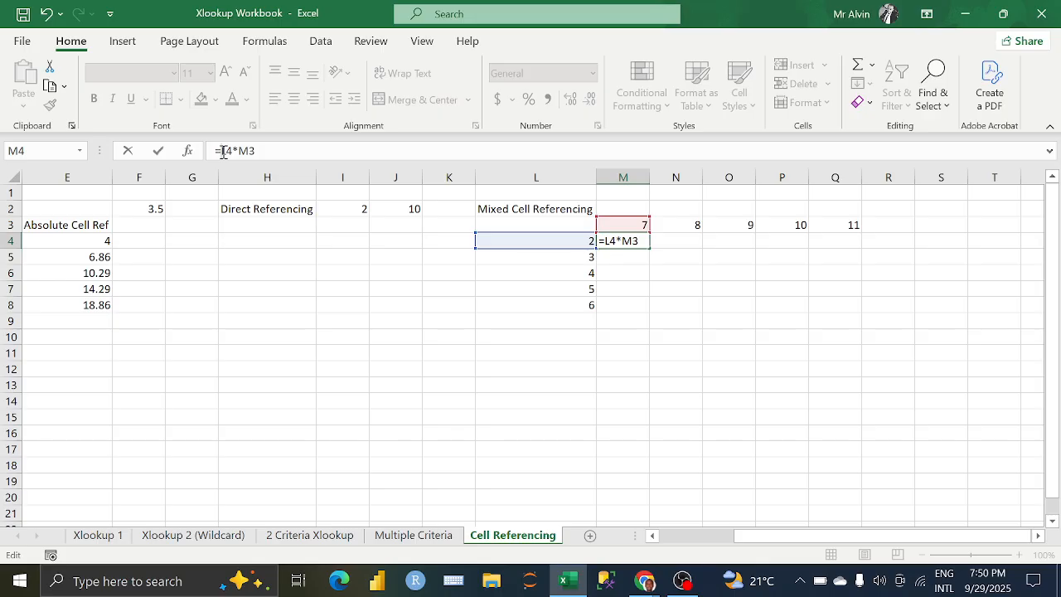
text($)
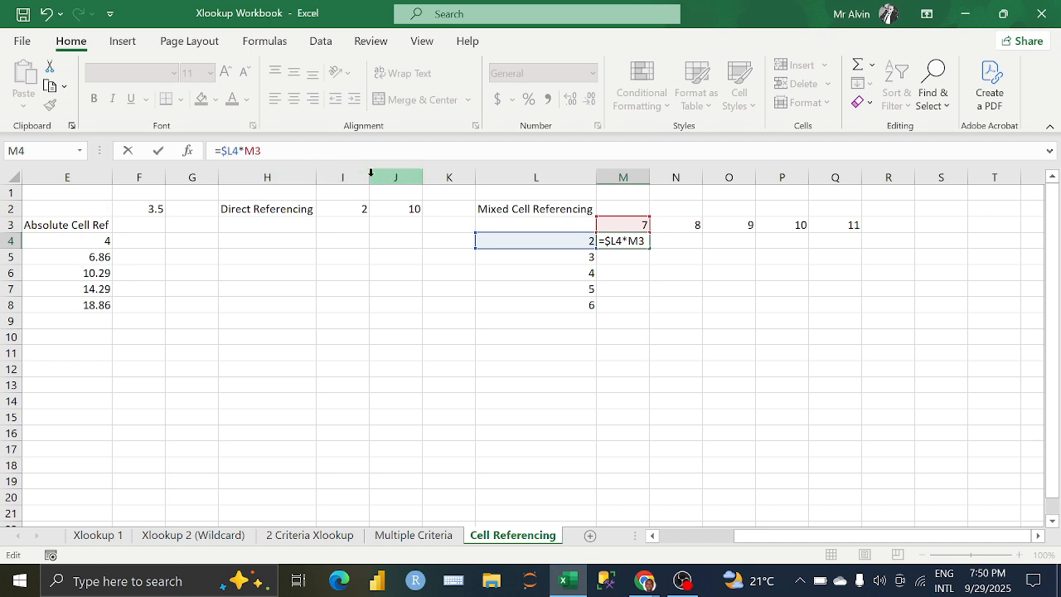
text($)
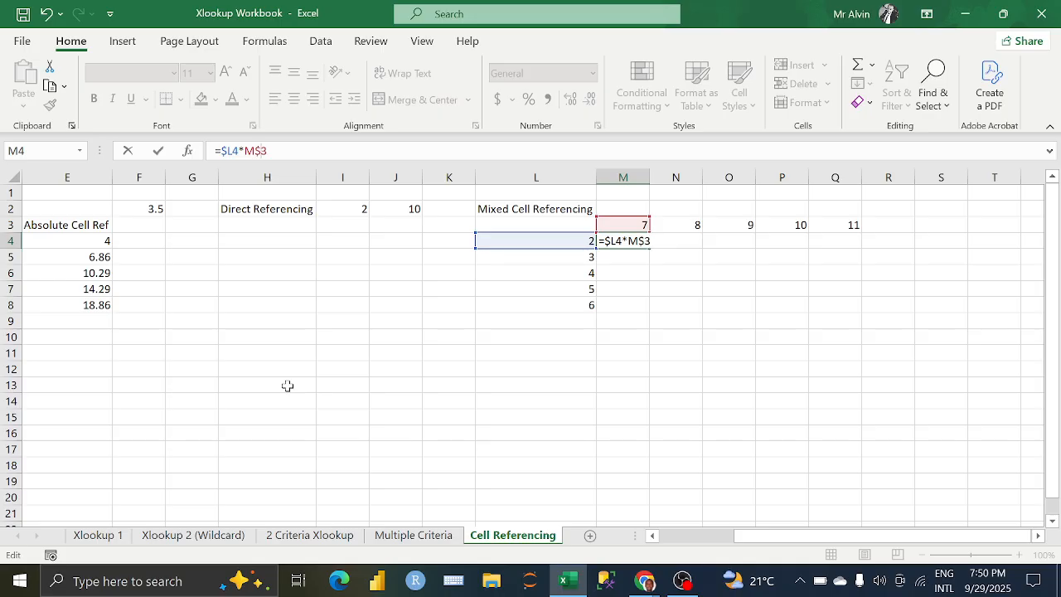
key(Return)
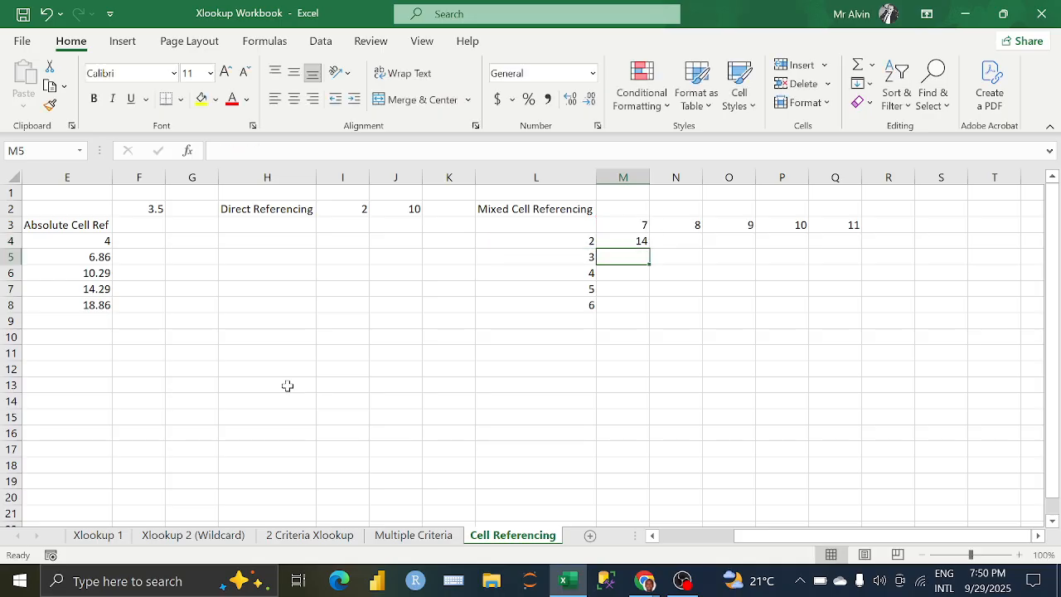
Step: Auto-fill M4's multiplication formula across and down through the grid M4:Q8
click(630, 240)
drag(650, 248, 852, 310)
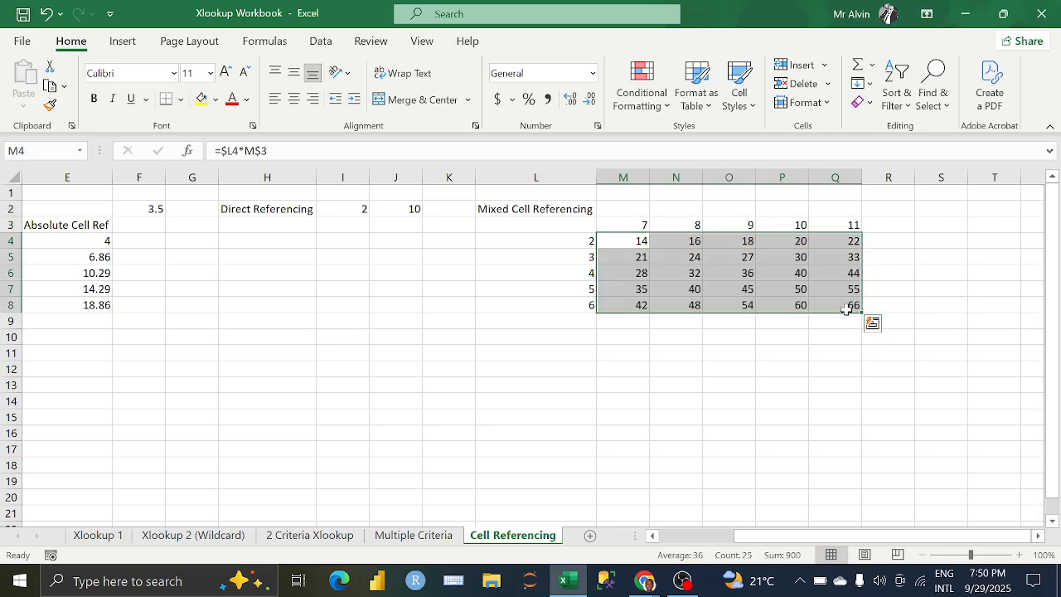
click(612, 240)
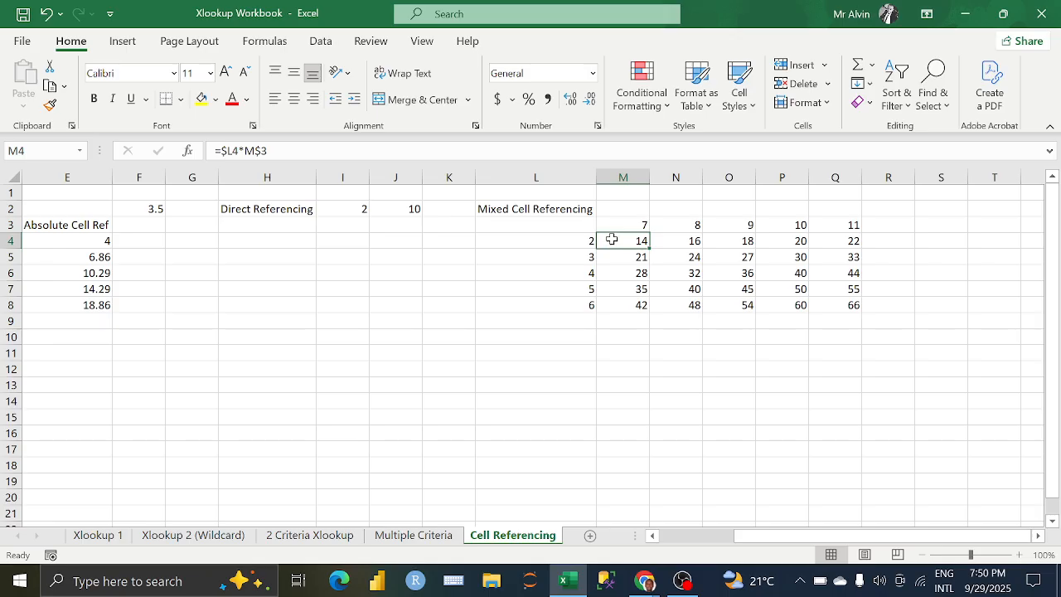
Step: Switch to the Google Meet call to check the participants' reactions to the mixed-reference example, and return to the Excel workbook
click(645, 580)
click(610, 535)
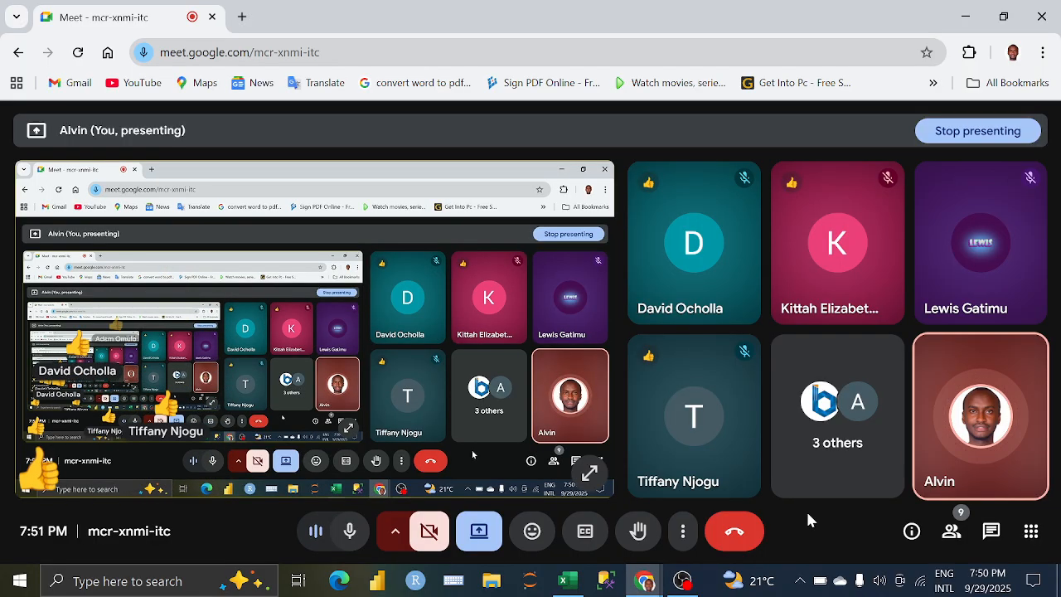
click(567, 580)
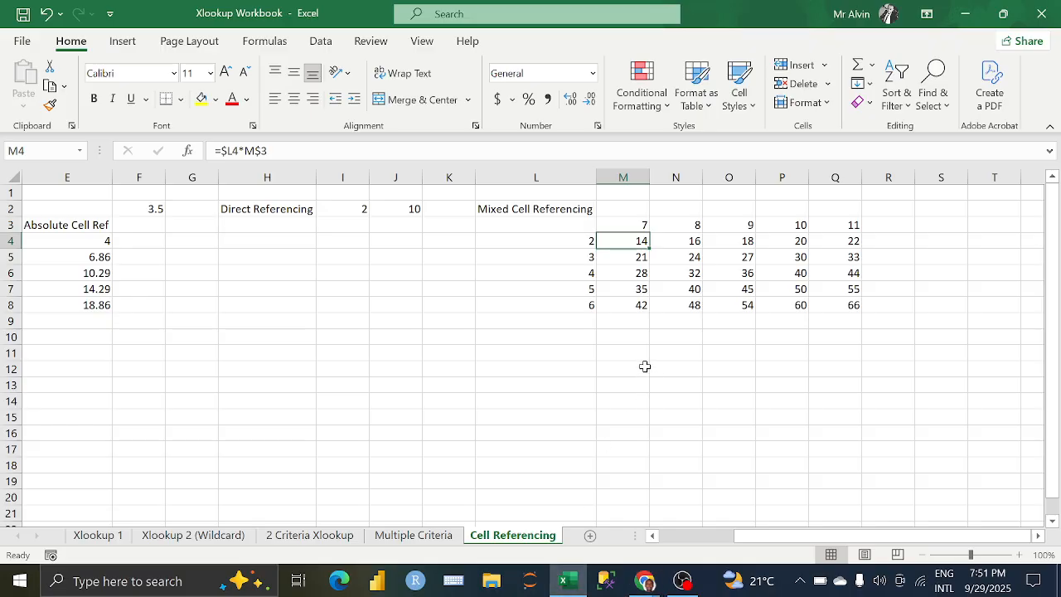
Step: Clear the multiplication formulas from the grid M4:Q8
drag(625, 241, 816, 300)
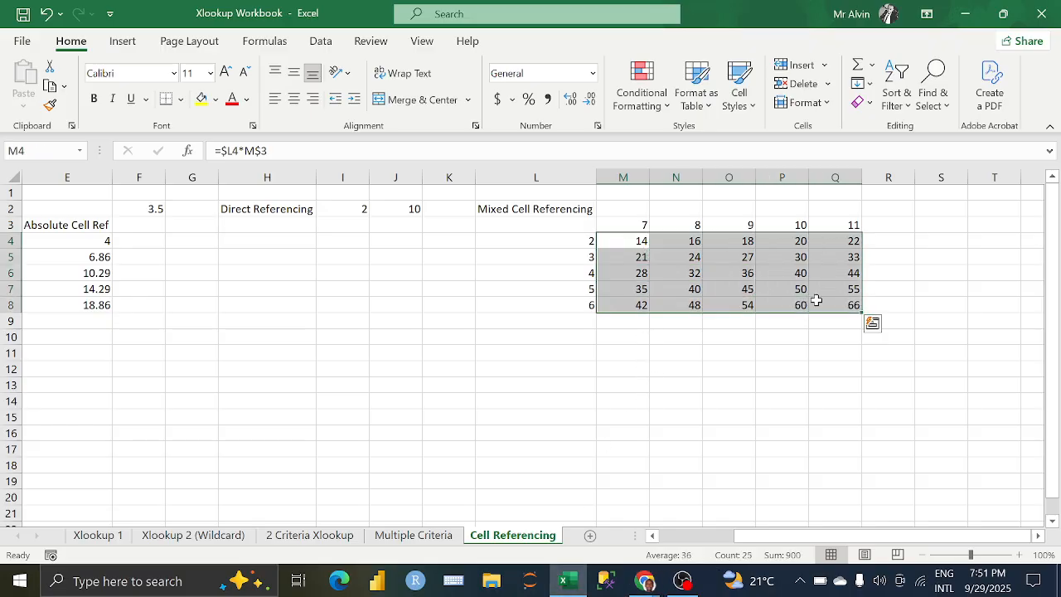
key(Delete)
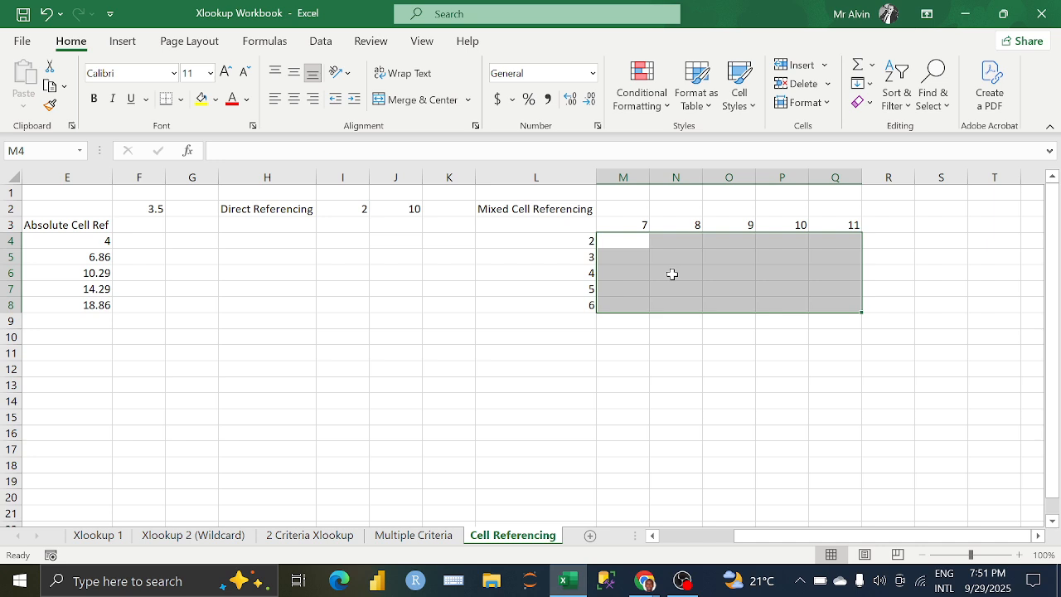
click(583, 229)
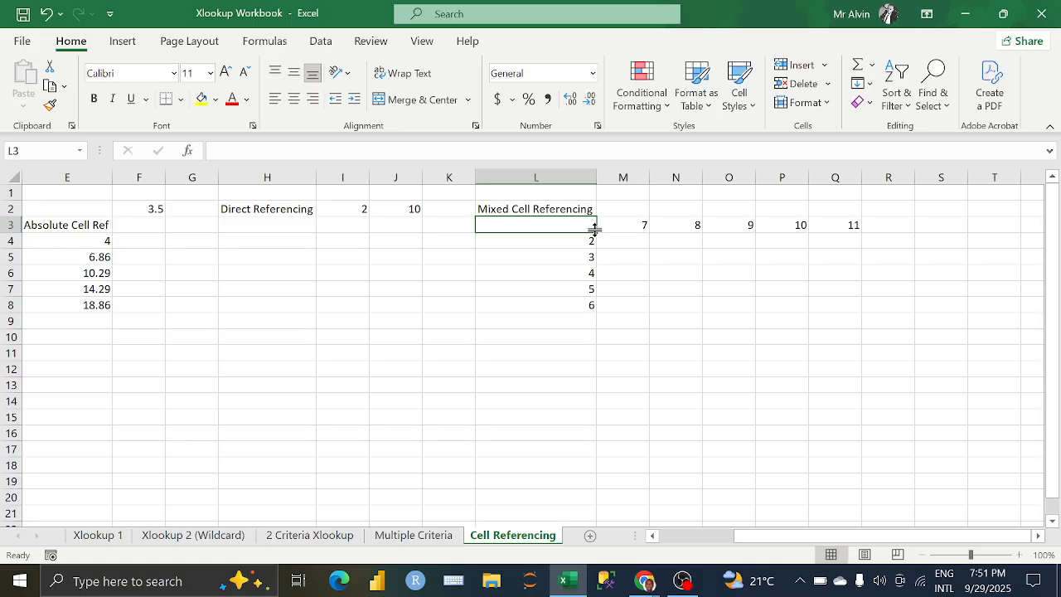
click(610, 239)
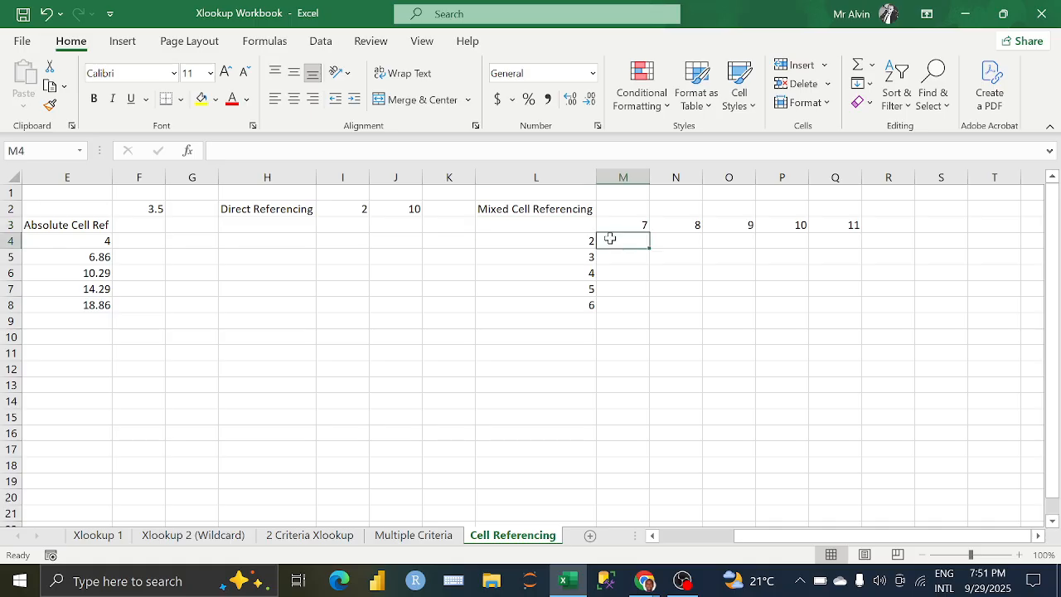
click(584, 226)
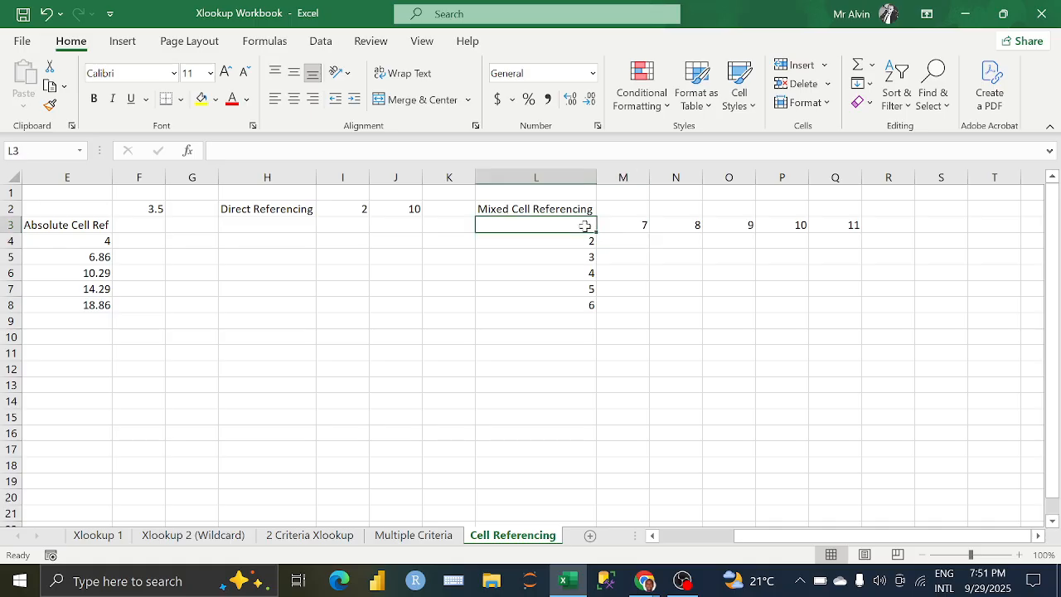
key(shift+Right)
key(shift+Right)
key(shift+Right)
key(shift+Right)
key(shift+Right)
key(shift+Right)
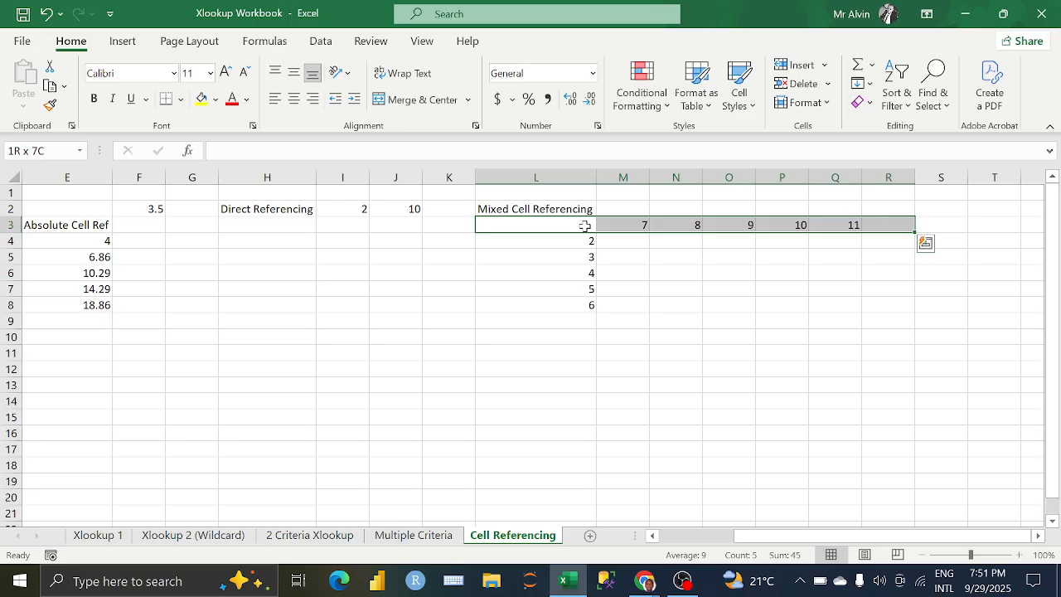
key(shift+Left)
key(shift+Down)
key(shift+Down)
key(shift+Down)
key(shift+Down)
key(shift+Down)
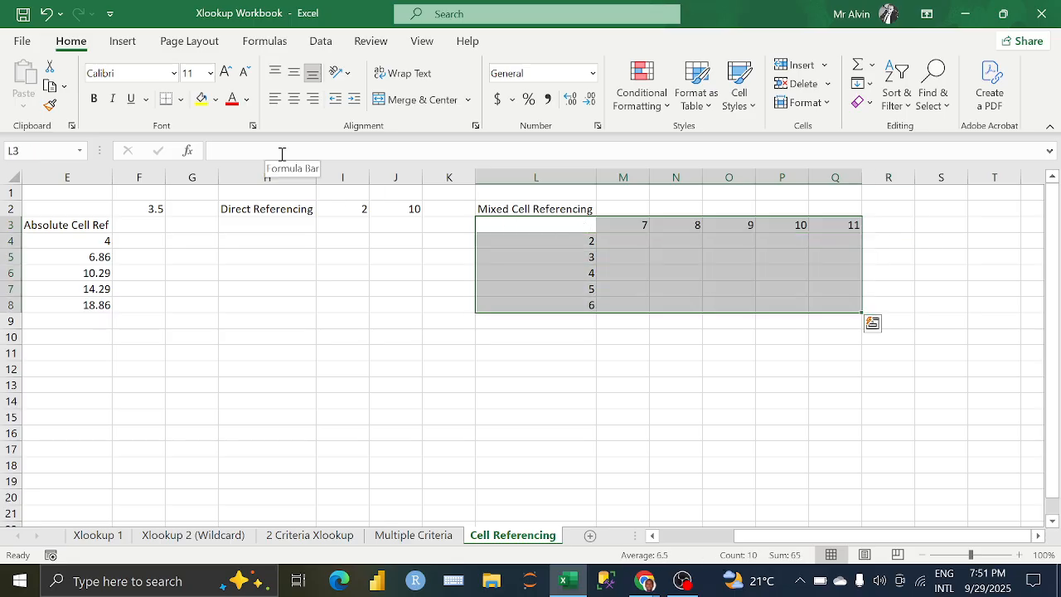
click(609, 243)
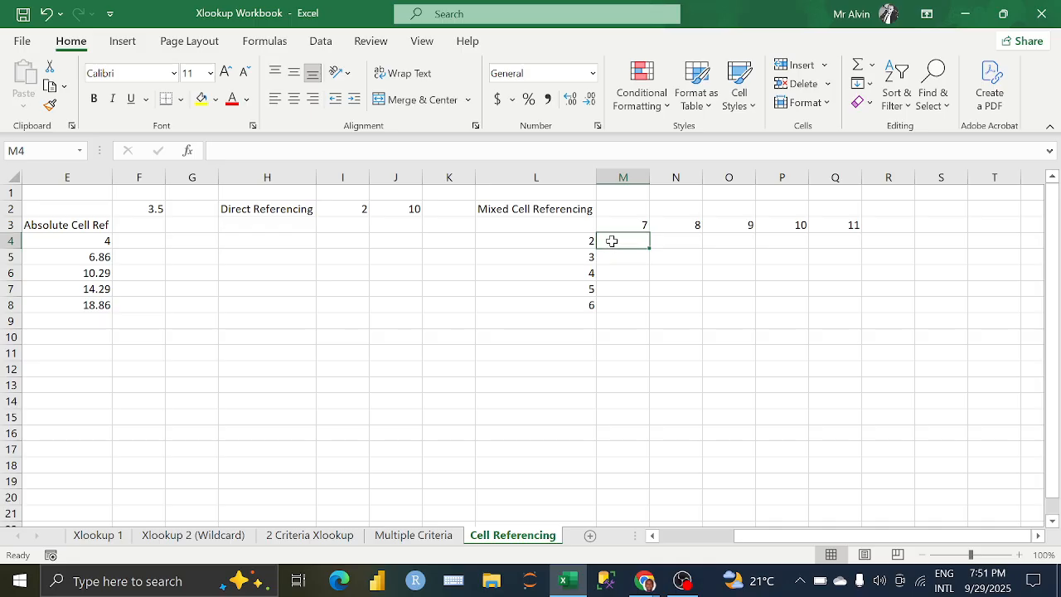
Step: Start a PRODUCT formula multiplying L4 by M3 for the whole grid M4:Q8
drag(611, 240, 826, 311)
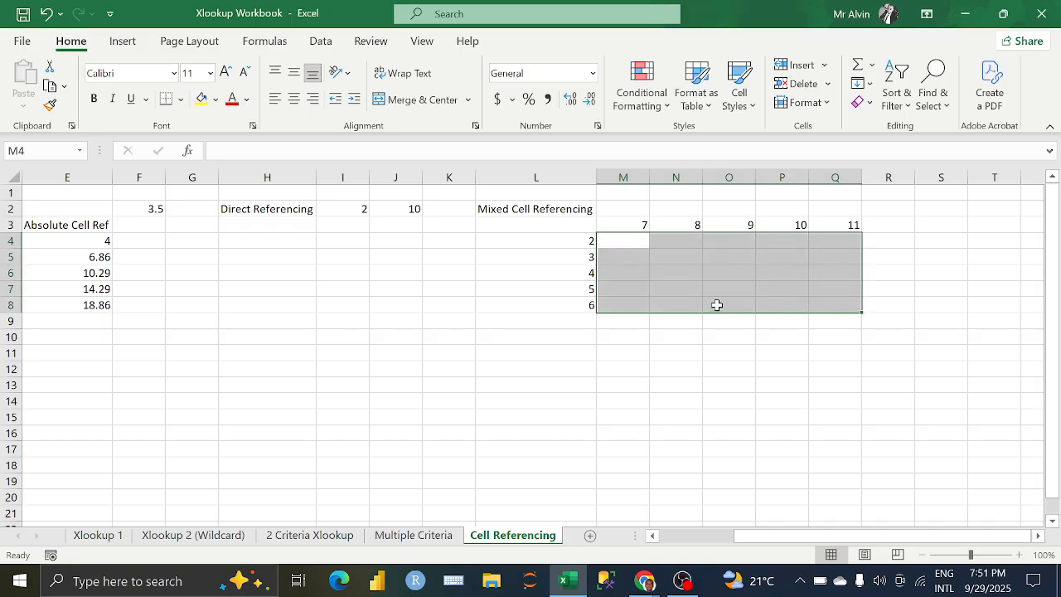
drag(618, 242, 853, 304)
click(296, 150)
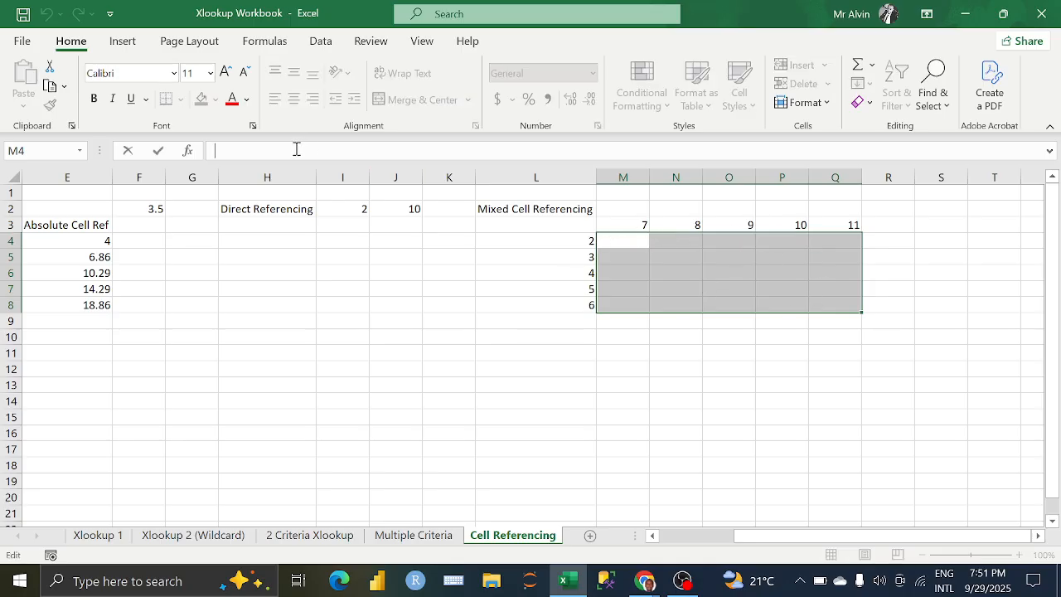
text(=)
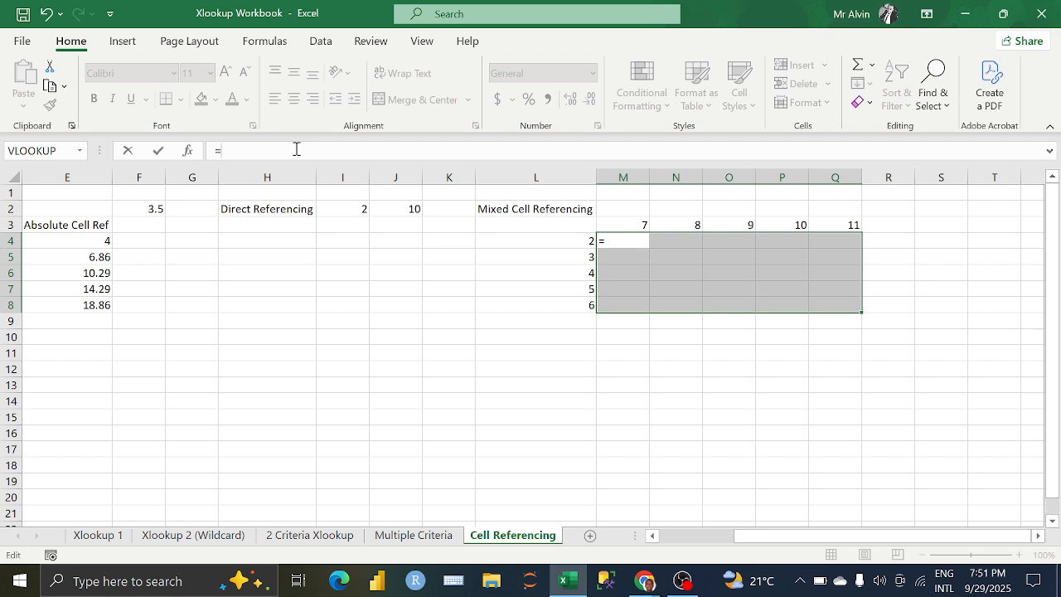
text(PROD)
key(Tab)
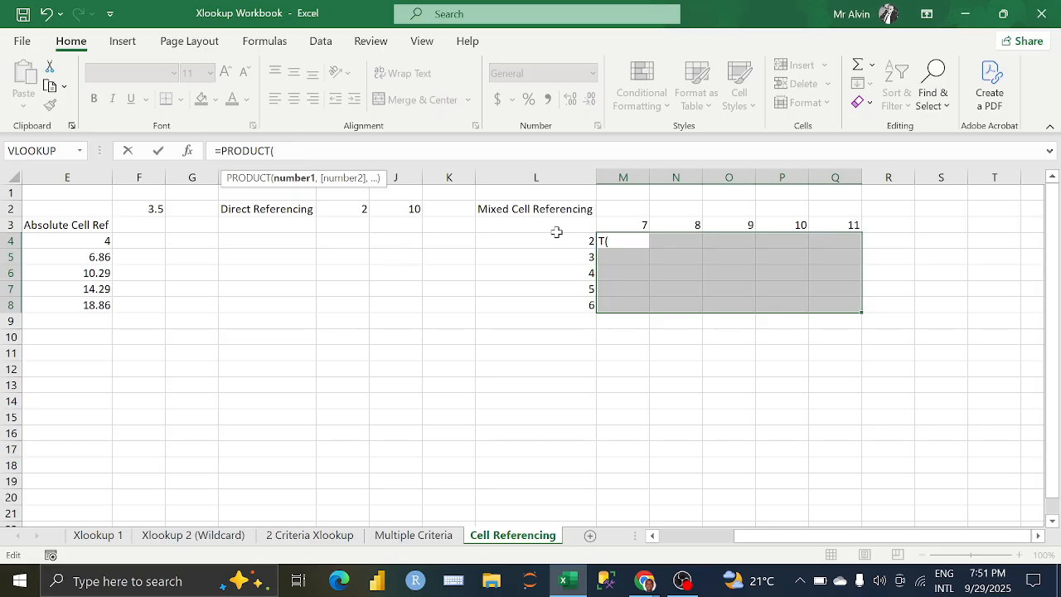
click(510, 243)
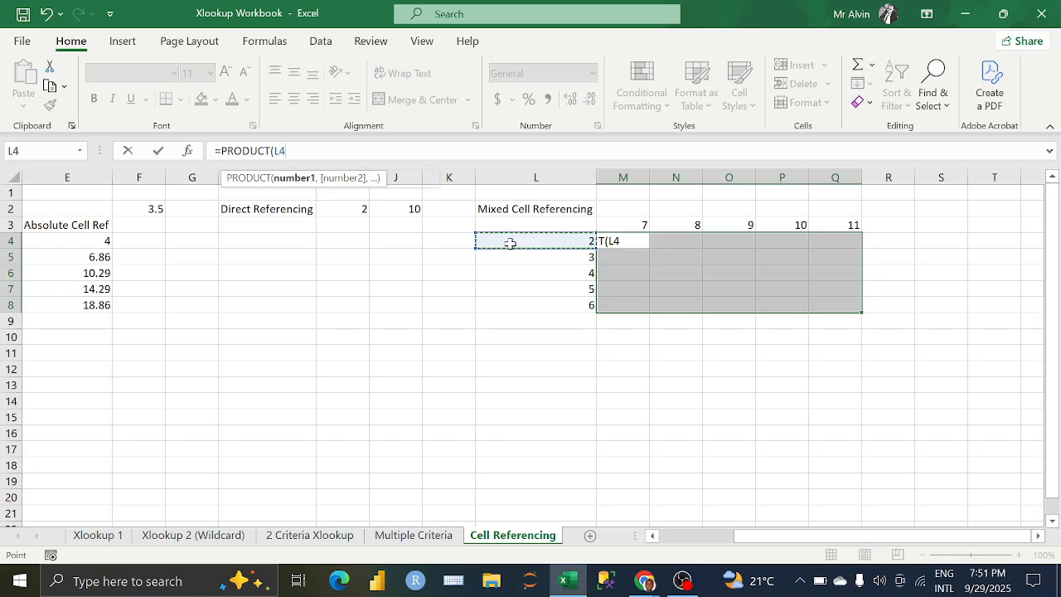
text(,)
click(610, 225)
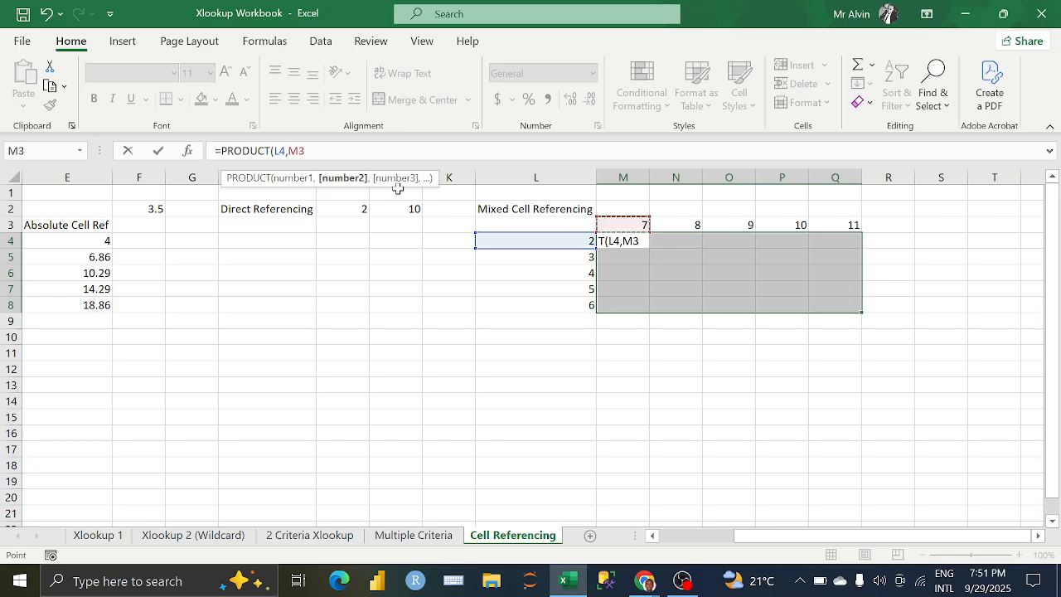
Step: Lock column L and row 3 to form =PRODUCT($L4,M$3), and enter it into all of M4:Q8 at once
click(277, 150)
text($)
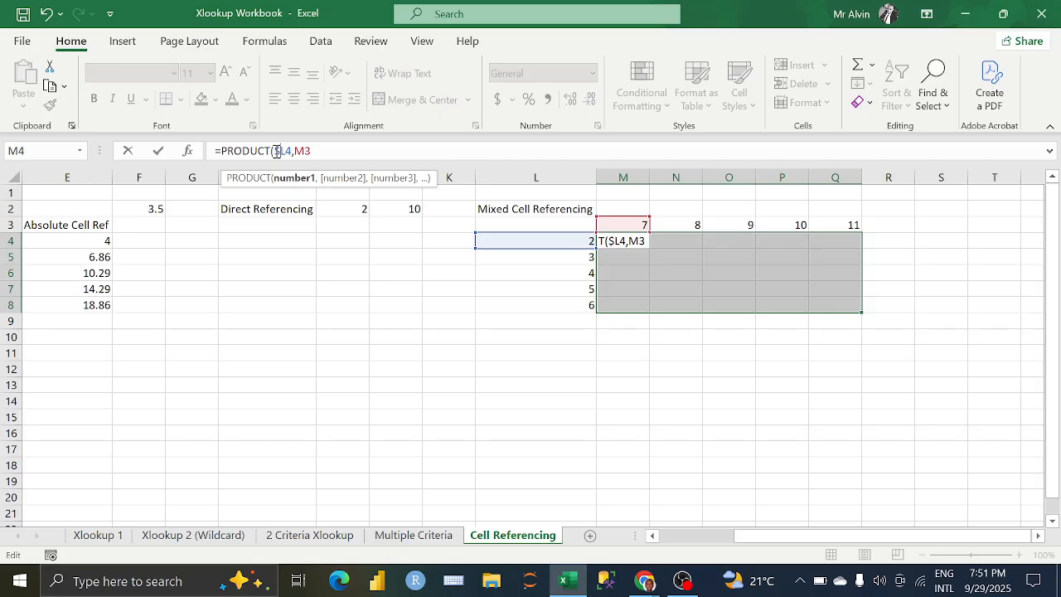
key(Right)
key(Right)
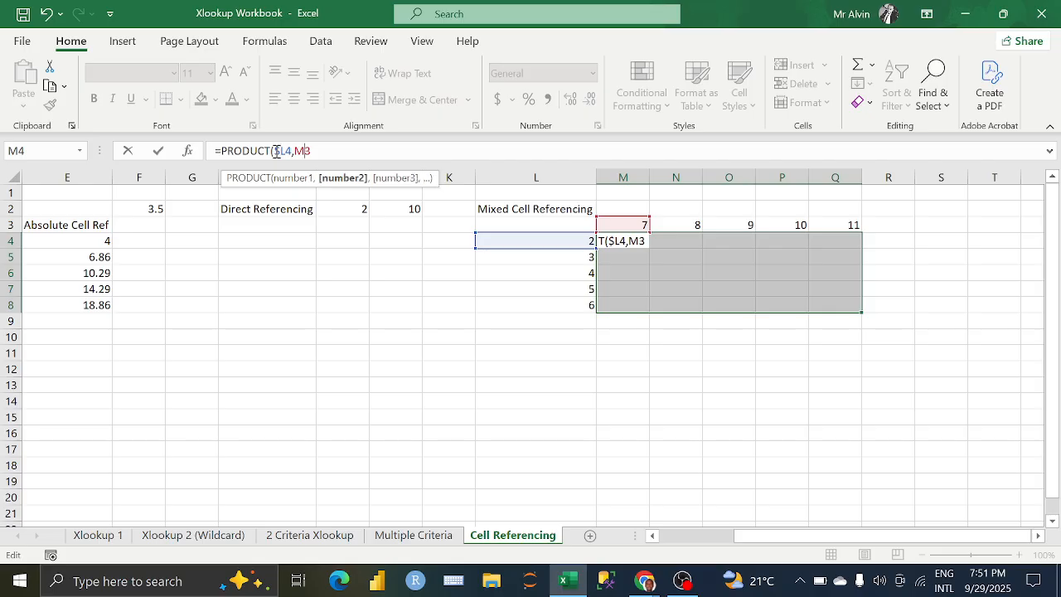
text($3))
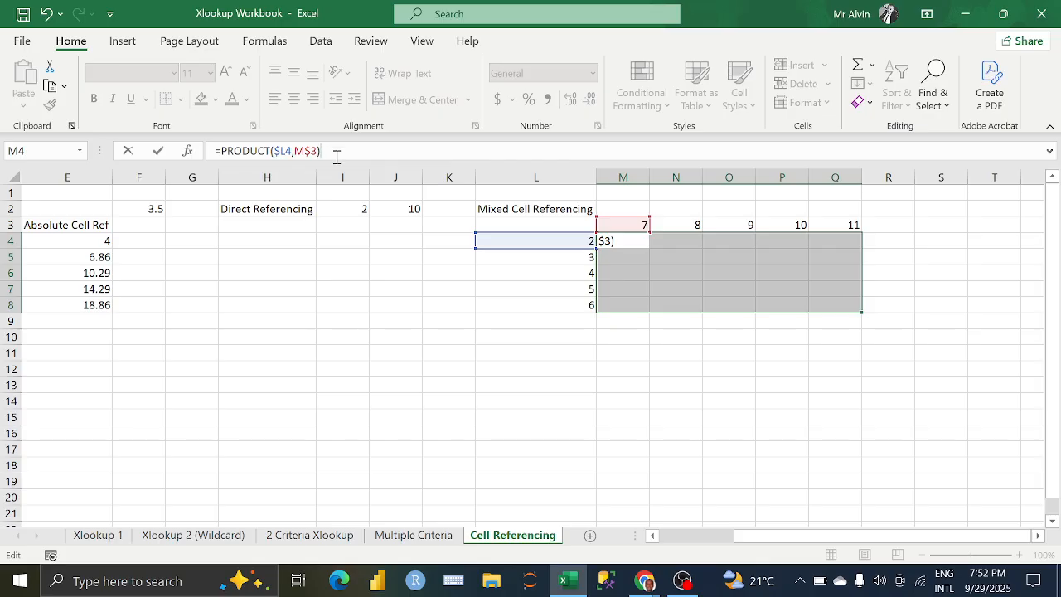
key(ctrl+Return)
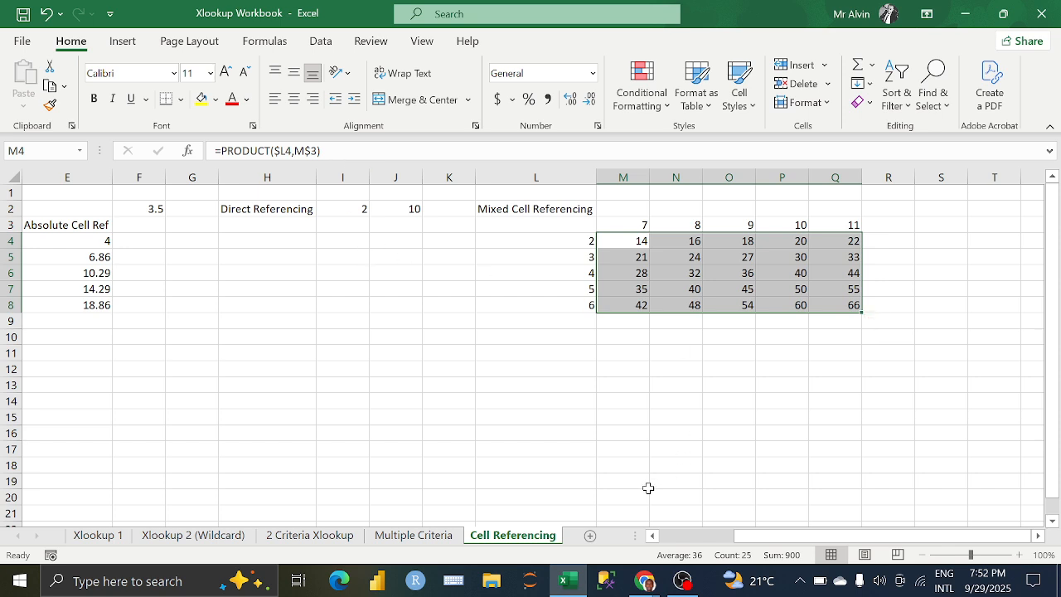
Step: Switch to the Google Meet call to check on the participants, and return to Excel to inspect the PRODUCT formula in M4
click(643, 578)
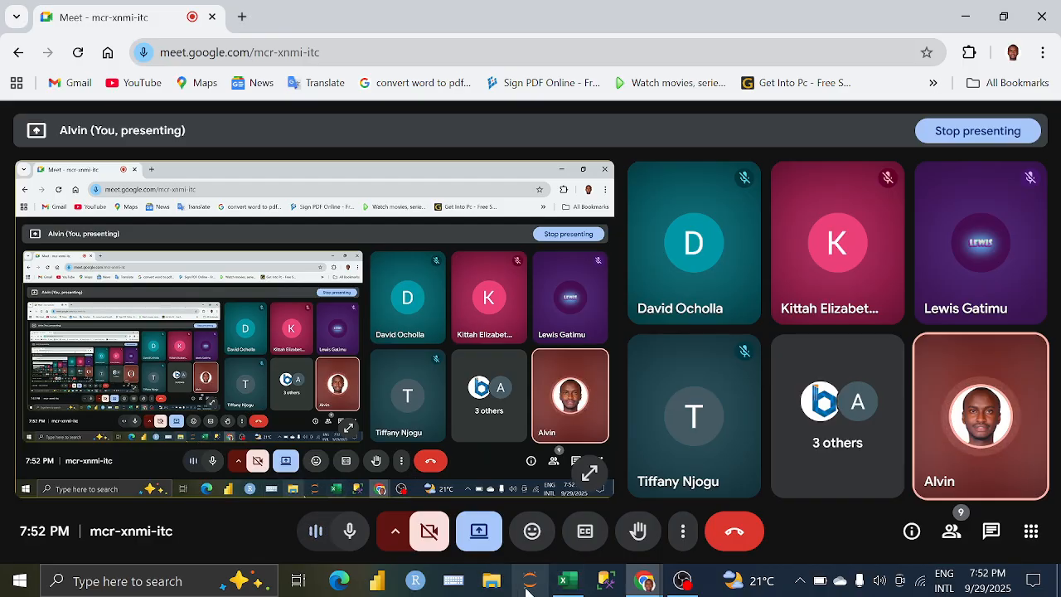
click(566, 580)
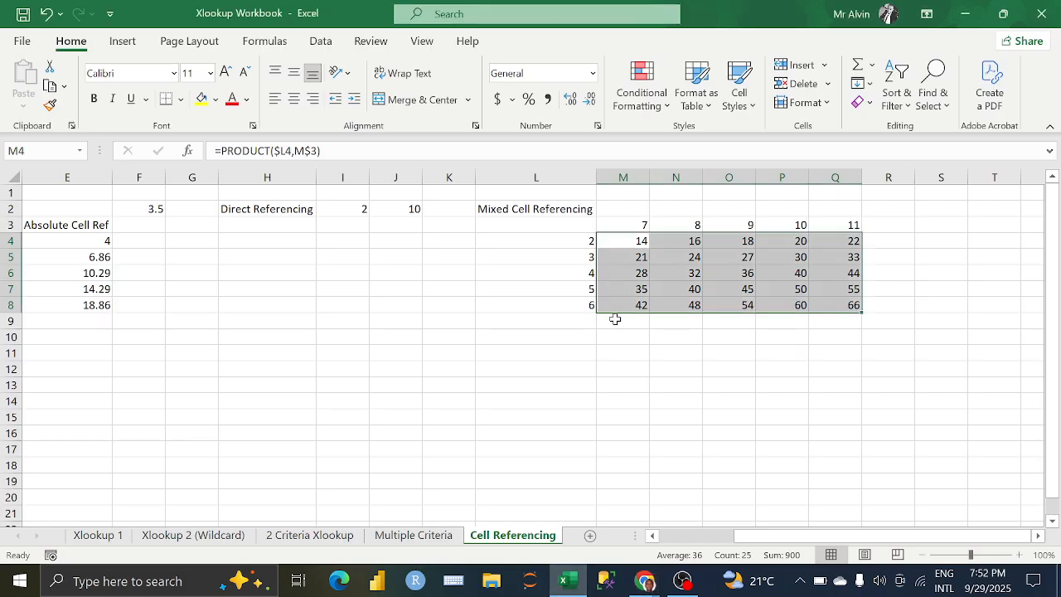
click(642, 320)
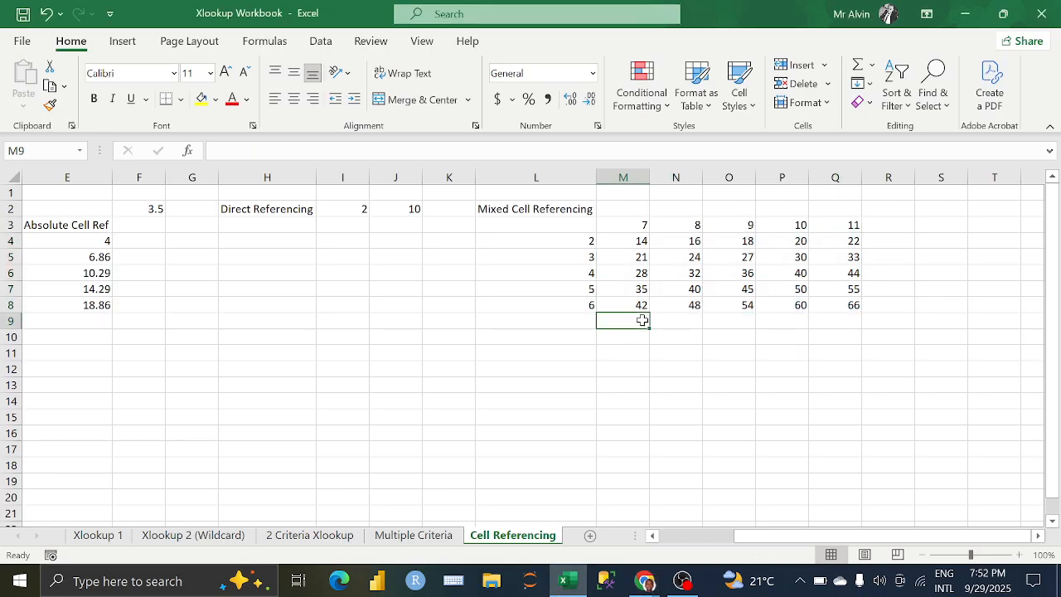
click(623, 241)
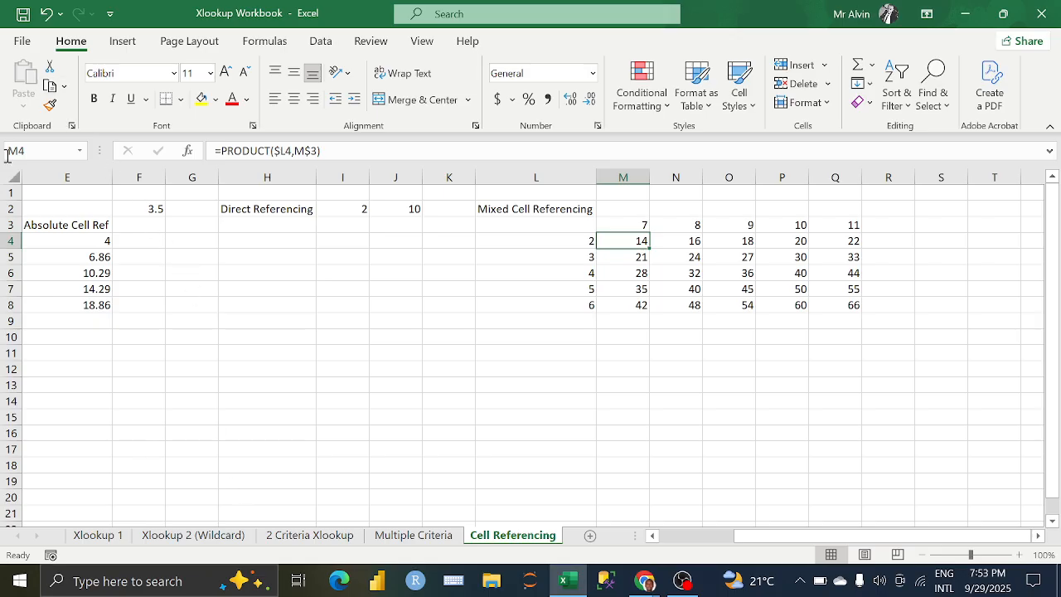
Step: Open the recent workbook Sample Dataset Cleaned and add a new worksheet after the Sample Dataset sheet
click(20, 42)
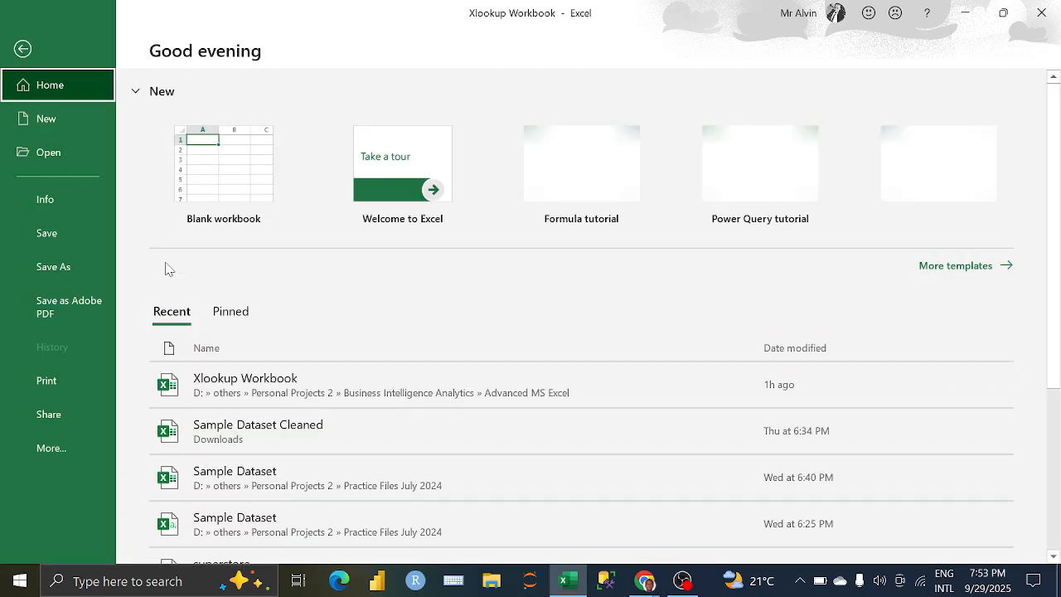
click(298, 430)
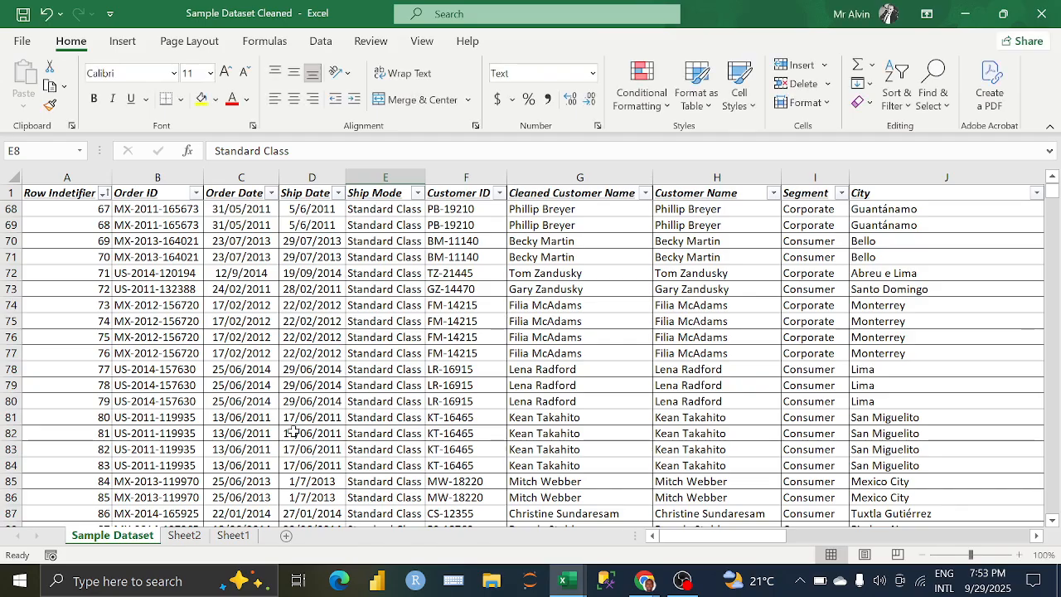
click(286, 535)
click(282, 535)
click(186, 535)
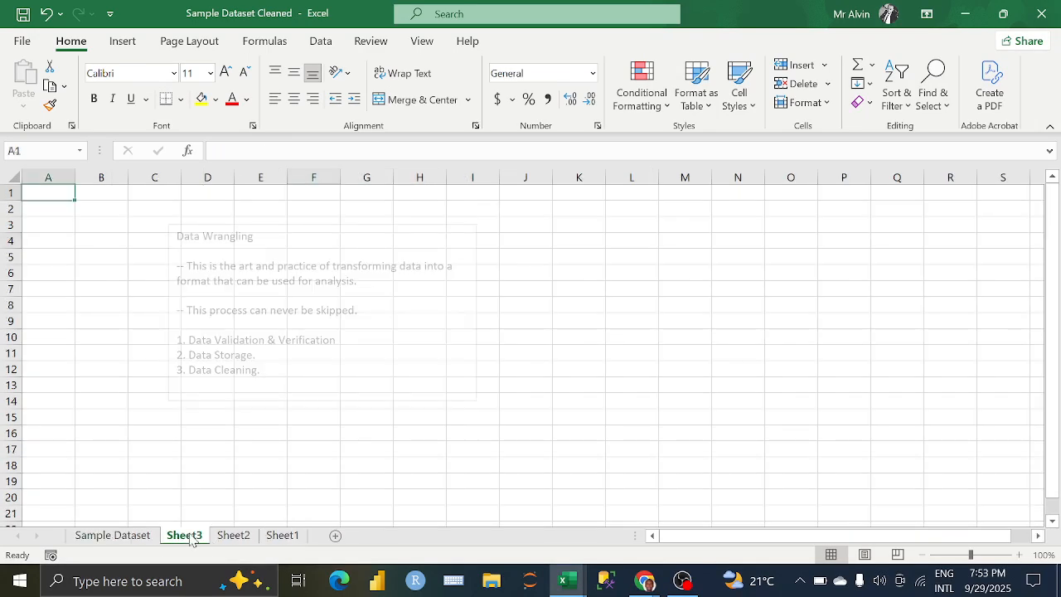
Step: Rename the new worksheet Sheet3 as Detailed Summary
double_click(190, 534)
text(d)
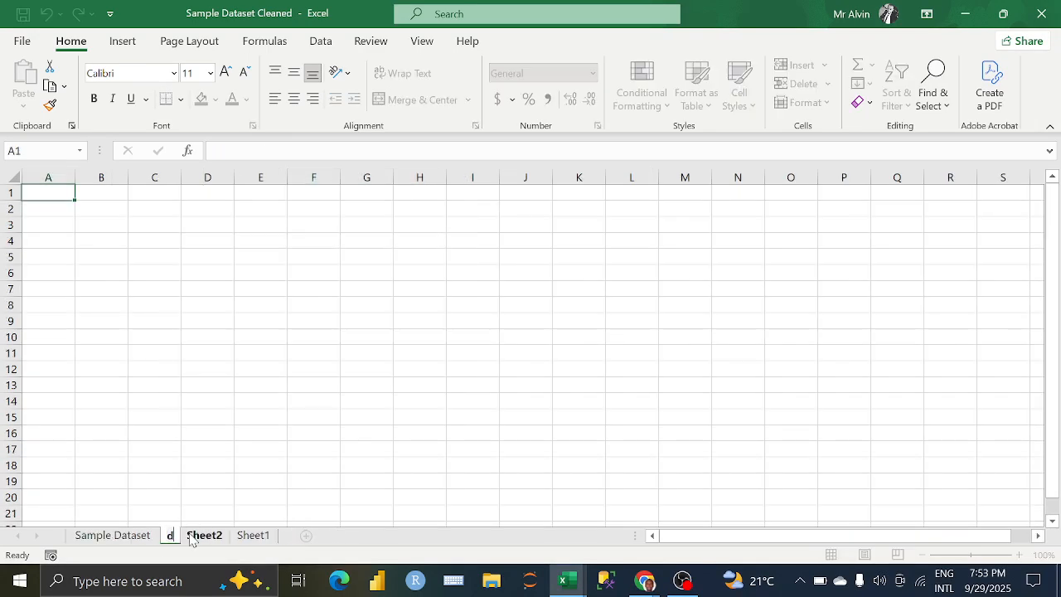
text(eta)
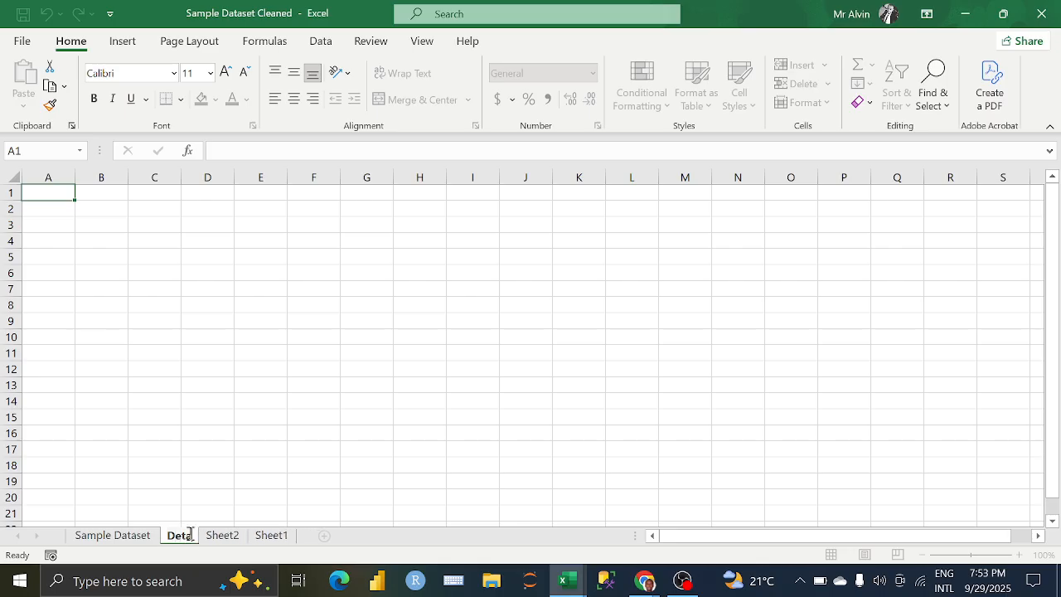
text(iled Summary)
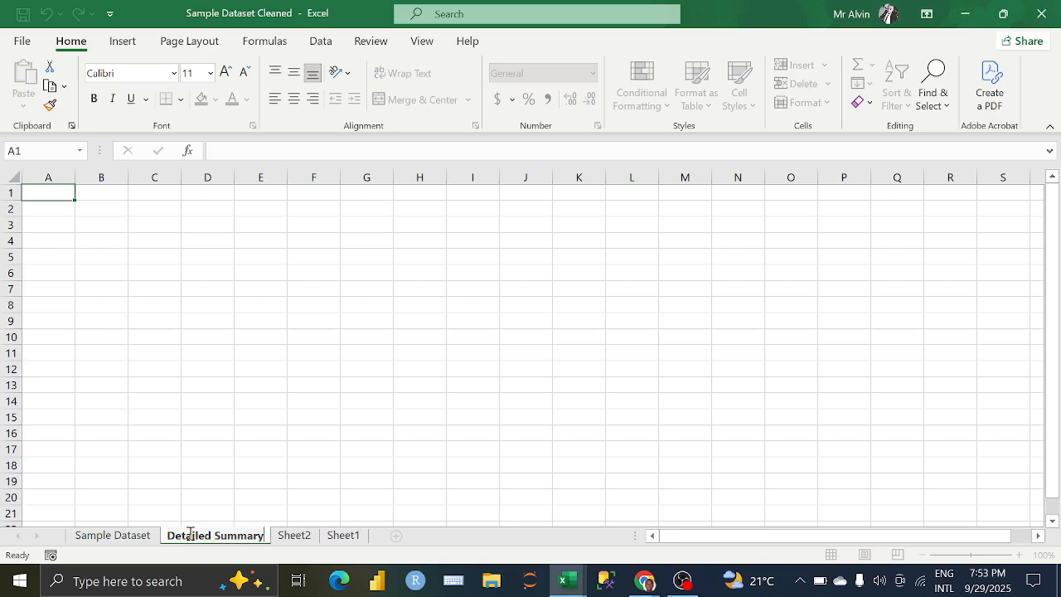
key(Return)
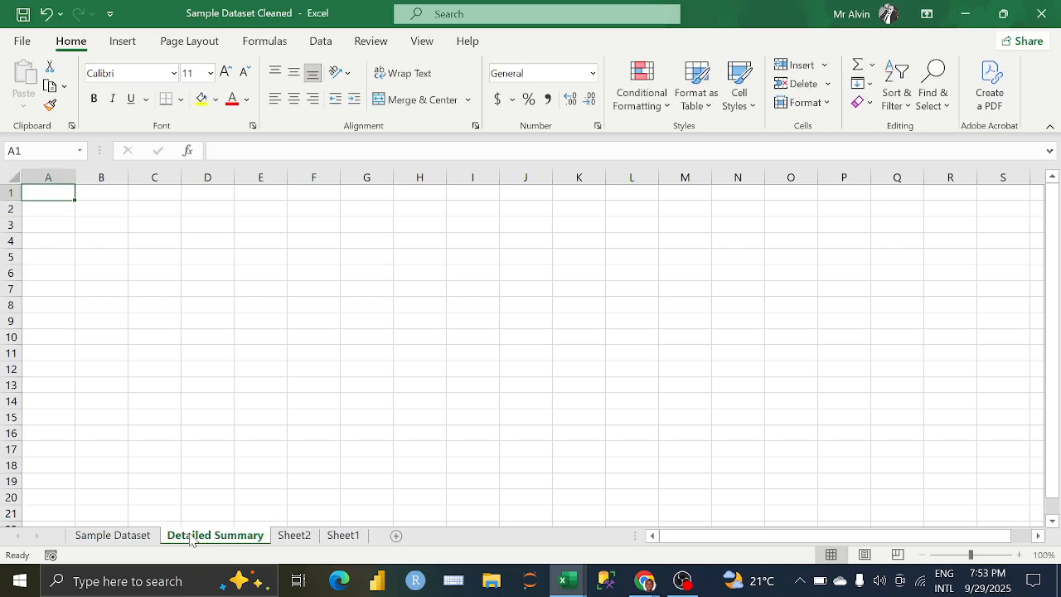
Step: Enter the heading Market in cell A3 of the Detailed Summary sheet
click(56, 222)
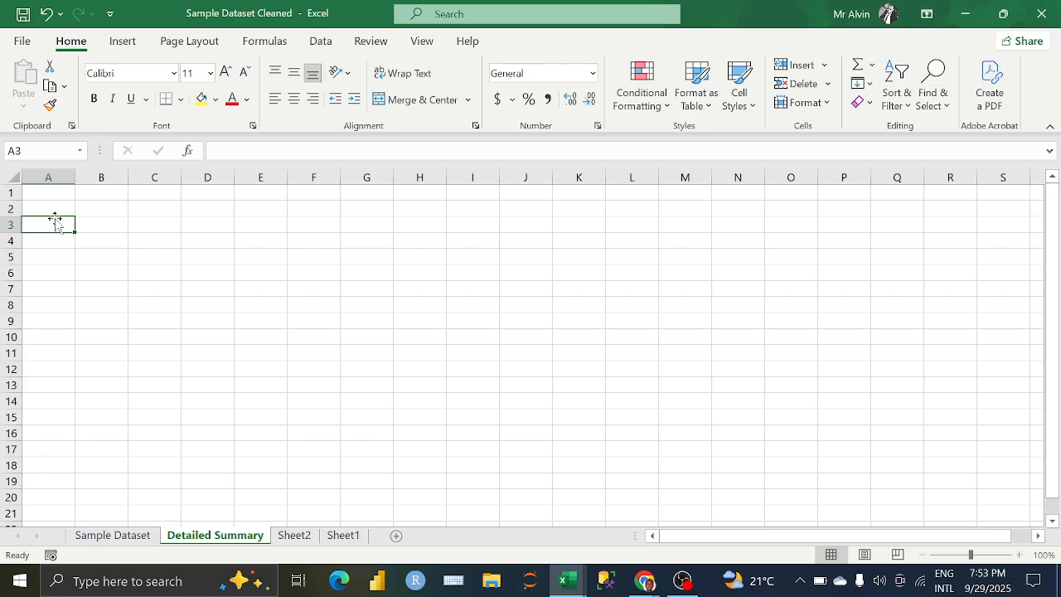
text(CMarket)
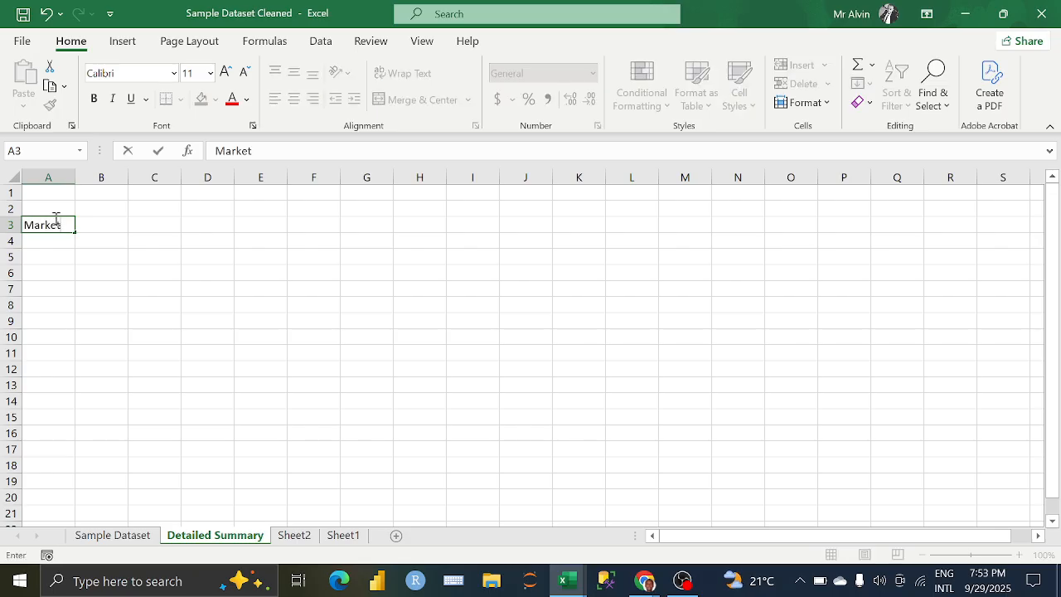
key(Return)
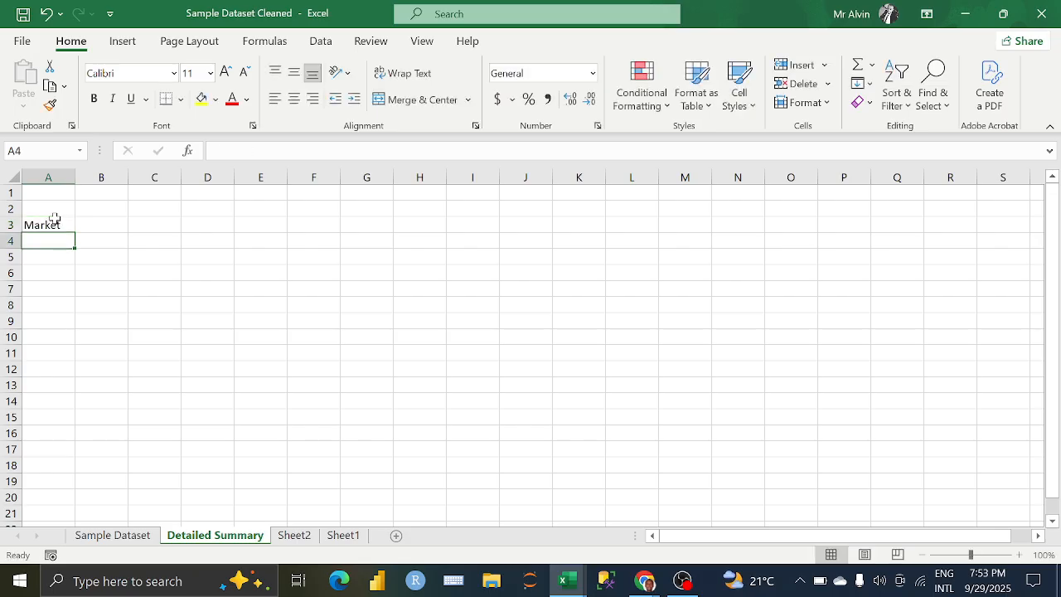
Step: Start a UNIQUE formula in cell A4 under the Market heading
text(=UNQI)
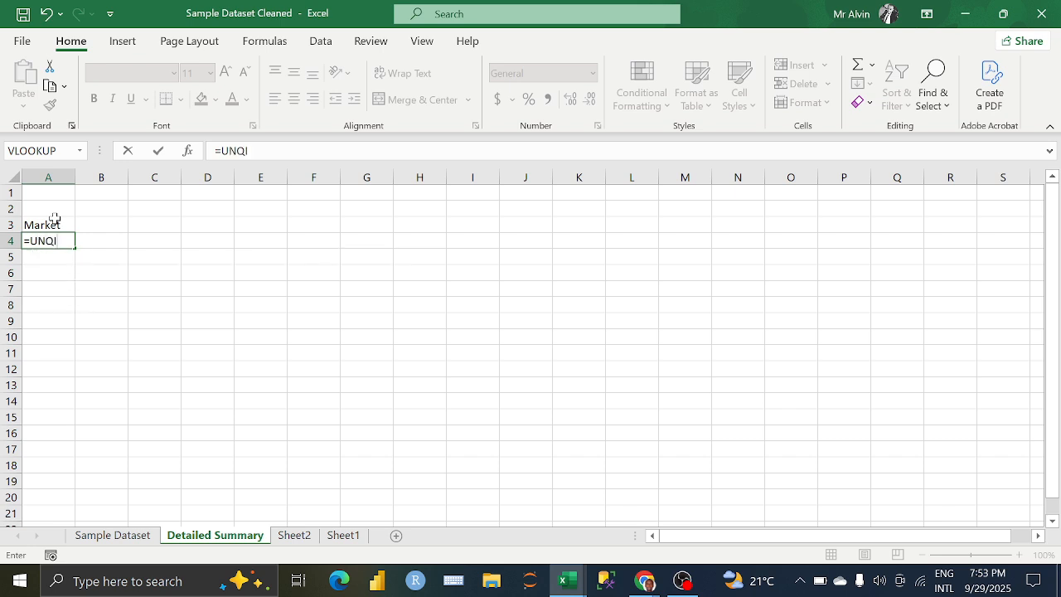
text(UE)
key(BackSpace)
key(BackSpace)
key(BackSpace)
key(BackSpace)
key(Down)
key(Down)
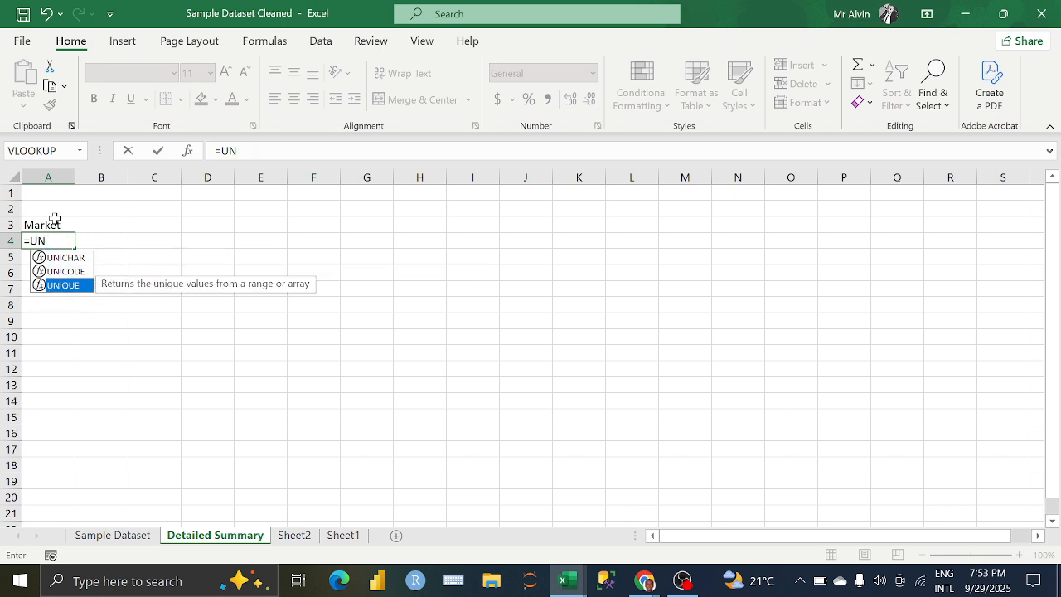
key(Tab)
Step: Use the Market column M2:M51291 of the Sample Dataset sheet as the UNIQUE array and enter the formula
click(116, 535)
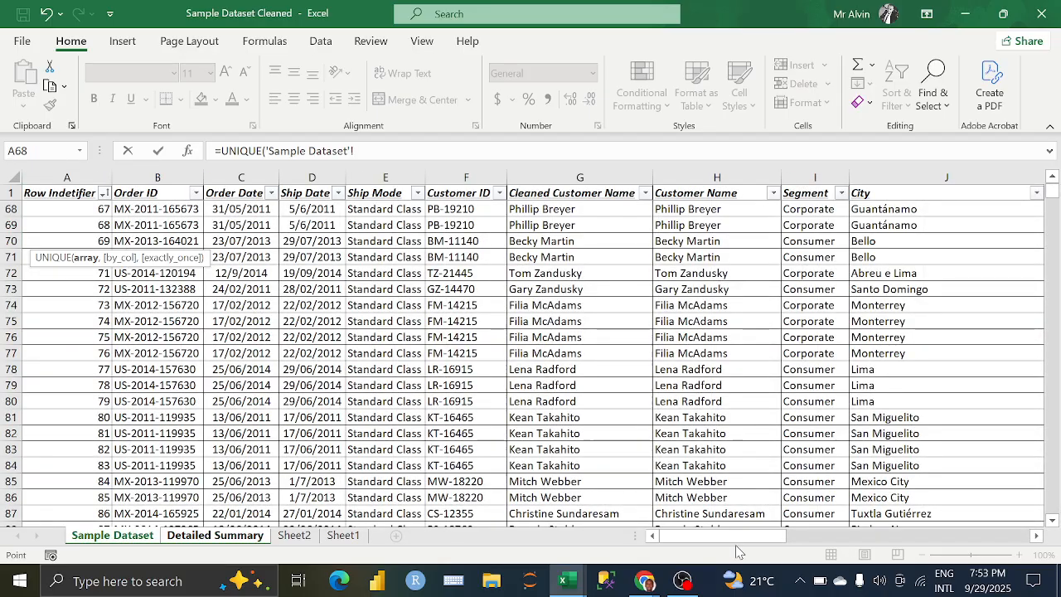
drag(731, 542, 737, 540)
scroll(731, 420, right, 8)
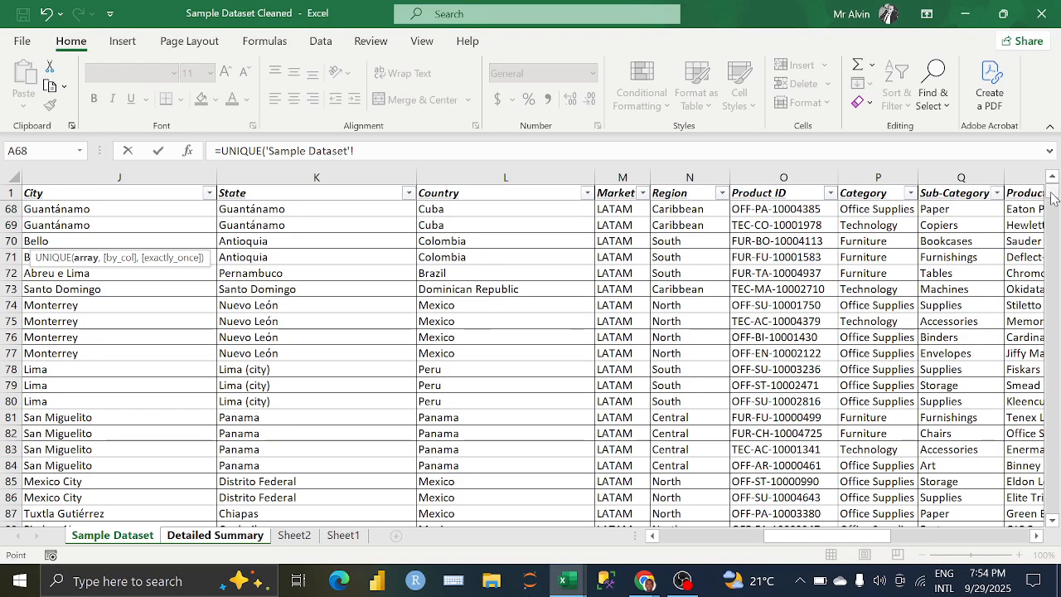
drag(1052, 192, 1053, 184)
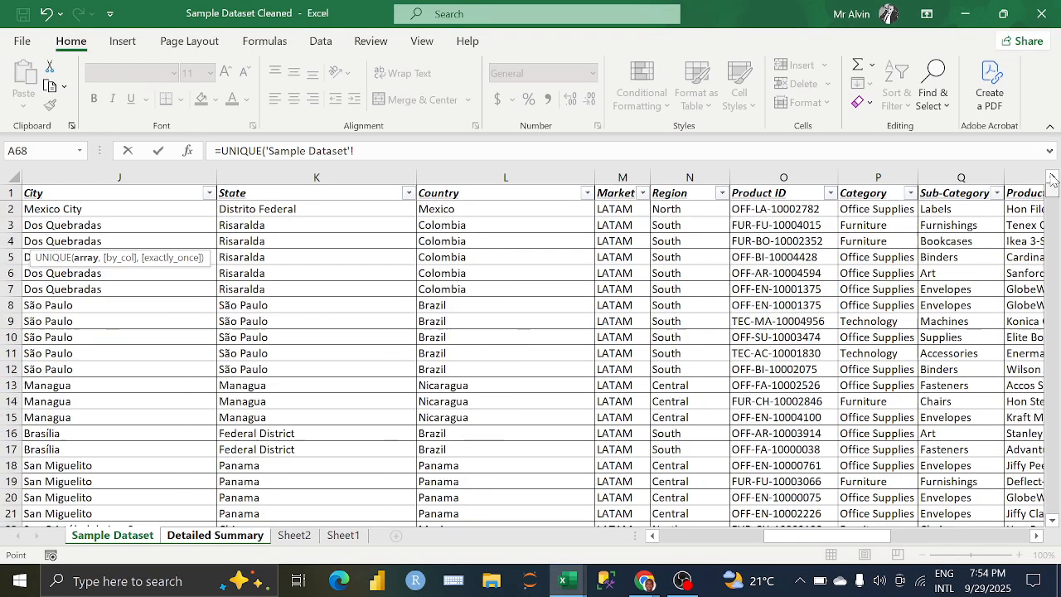
click(631, 209)
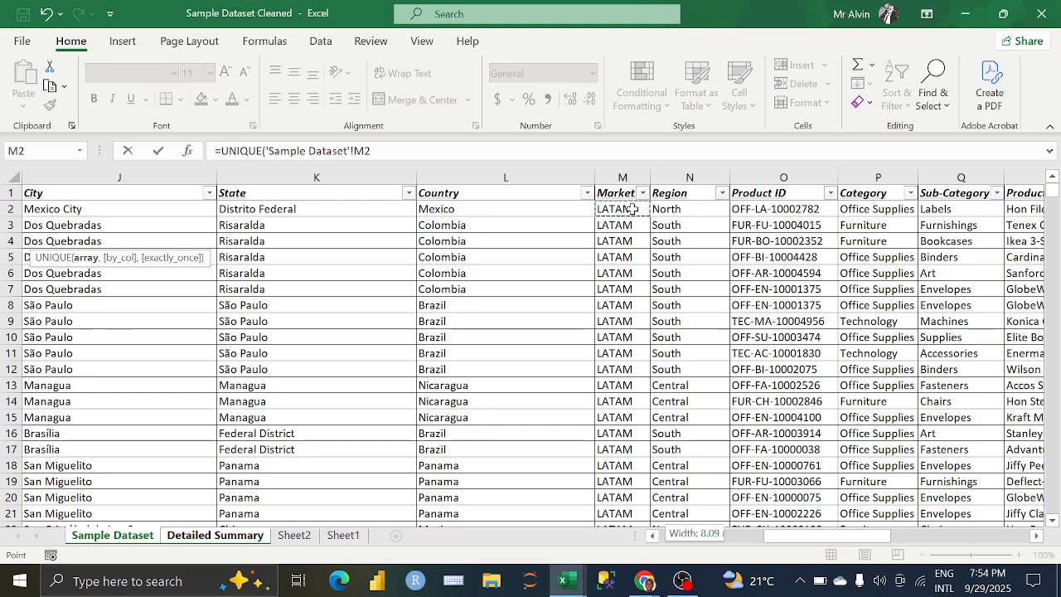
key(ctrl+shift+Down)
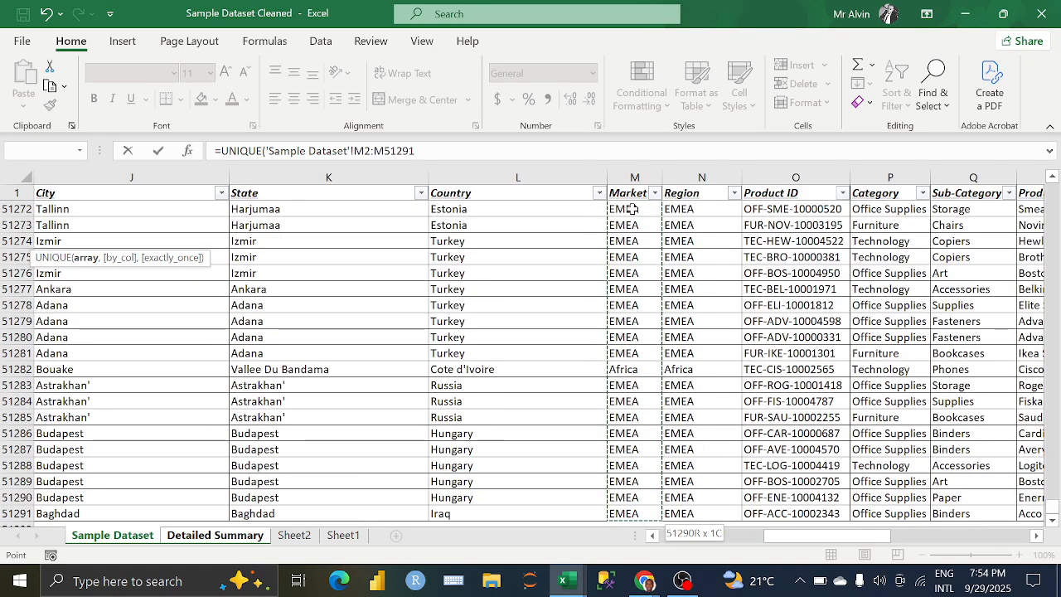
click(498, 152)
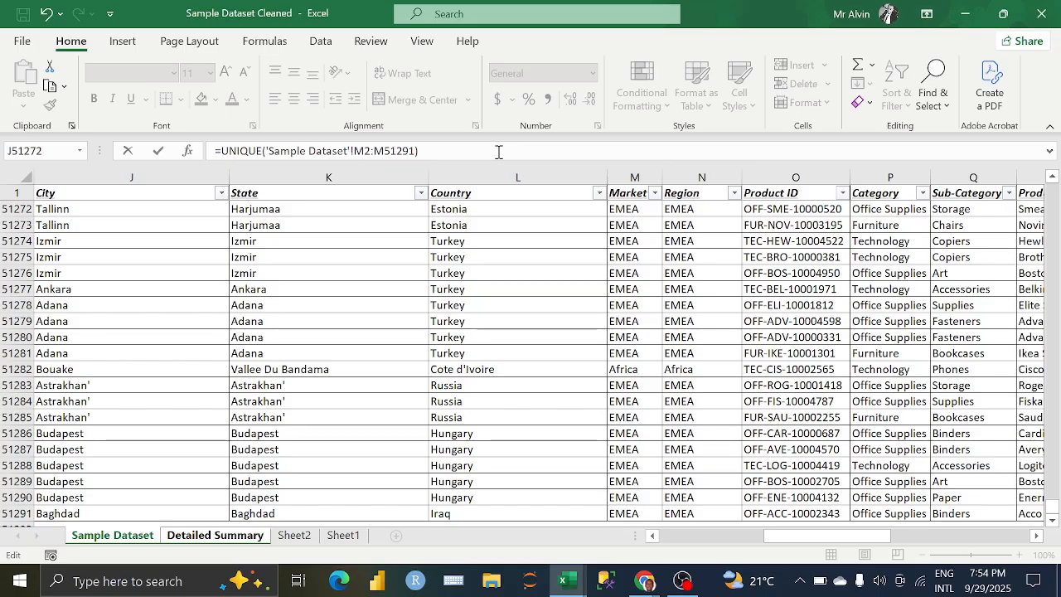
key(Return)
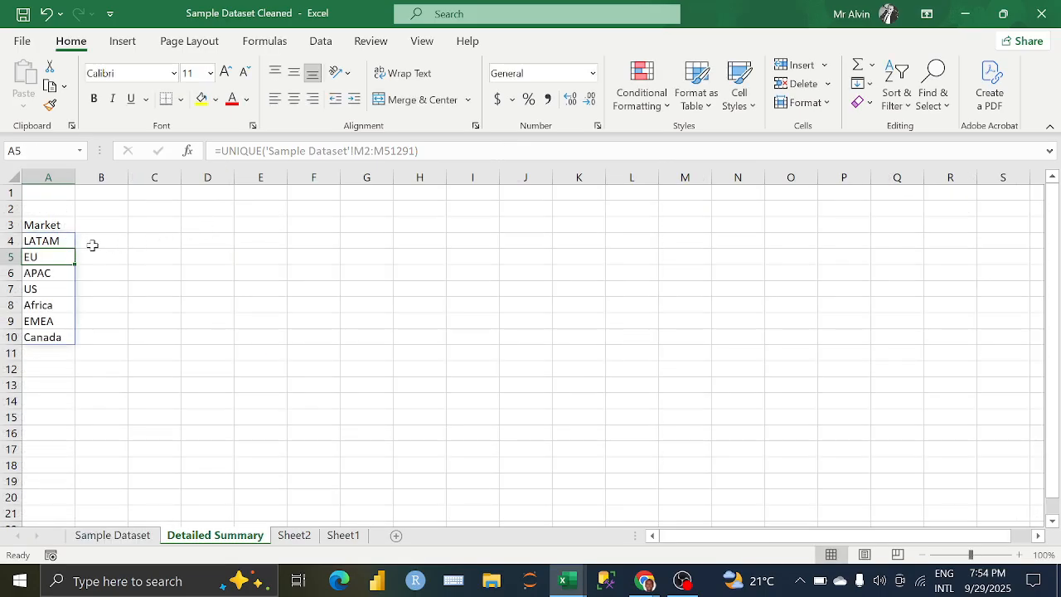
Step: Enter the heading First Country in cell B3 beside the Market heading
click(113, 234)
click(112, 225)
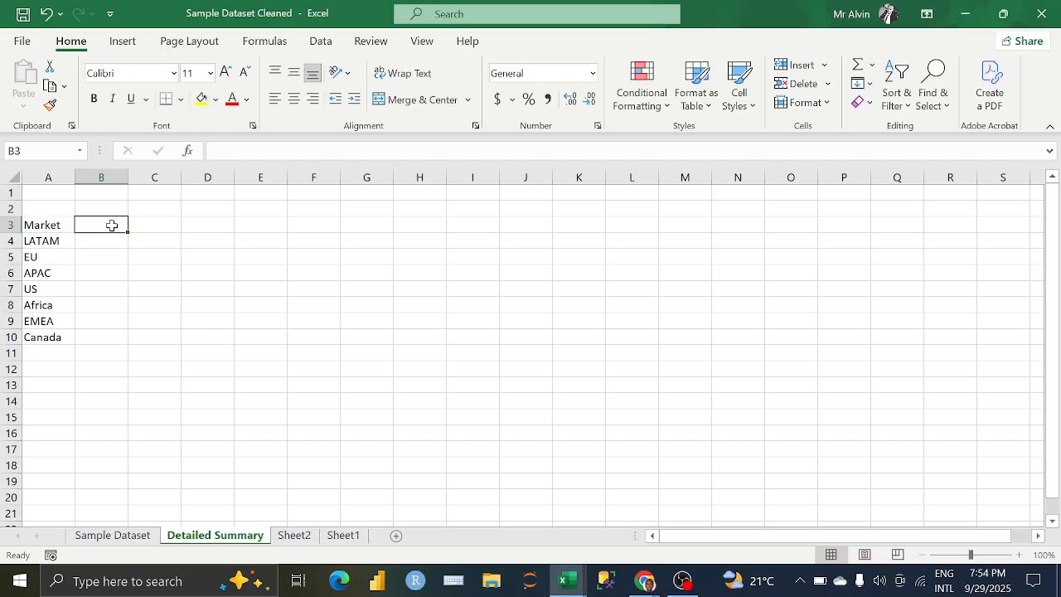
text(First)
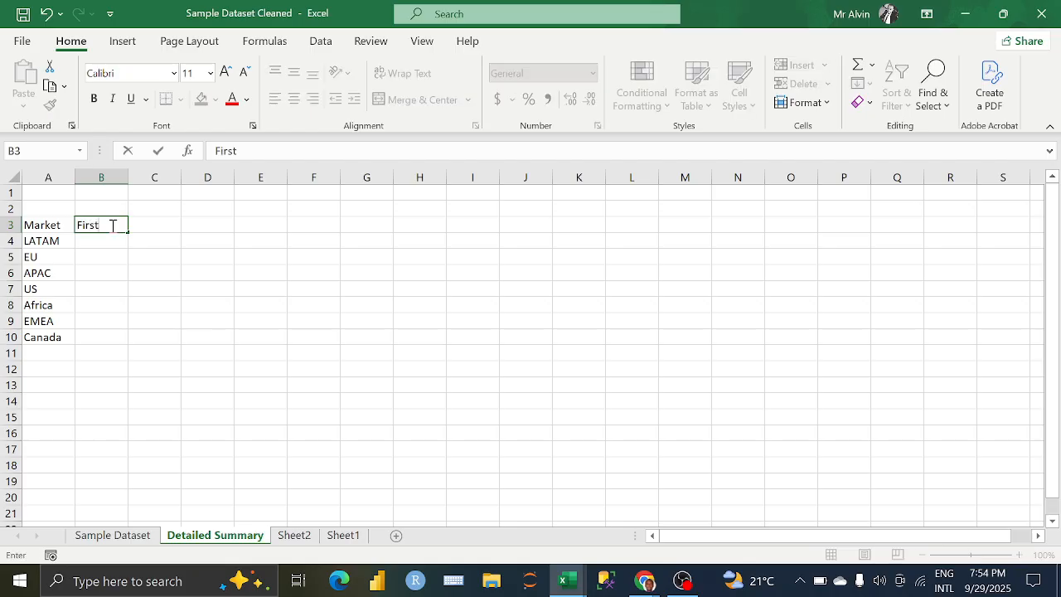
text( Country)
key(Return)
Step: Start an XLOOKUP formula in B4 with A4 as the lookup value, and go to the Sample Dataset sheet for the lookup array
text(=)
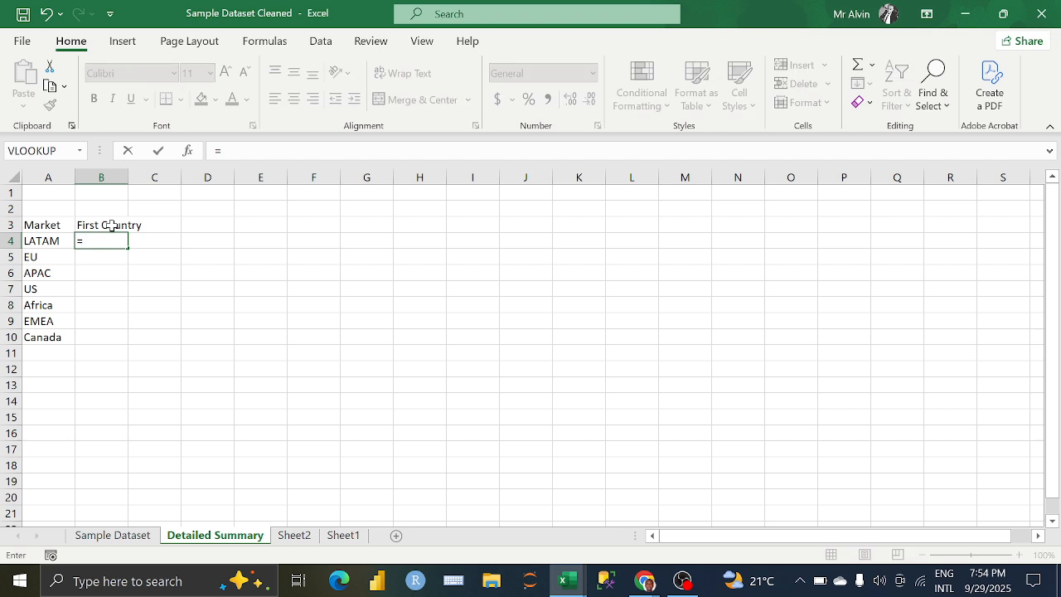
text(xl)
key(Tab)
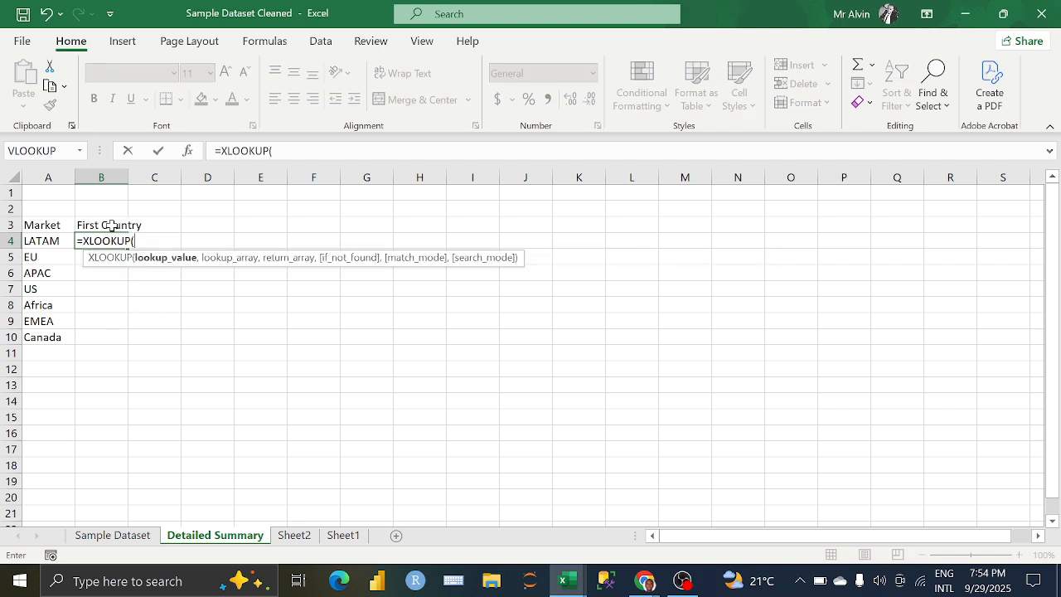
click(47, 241)
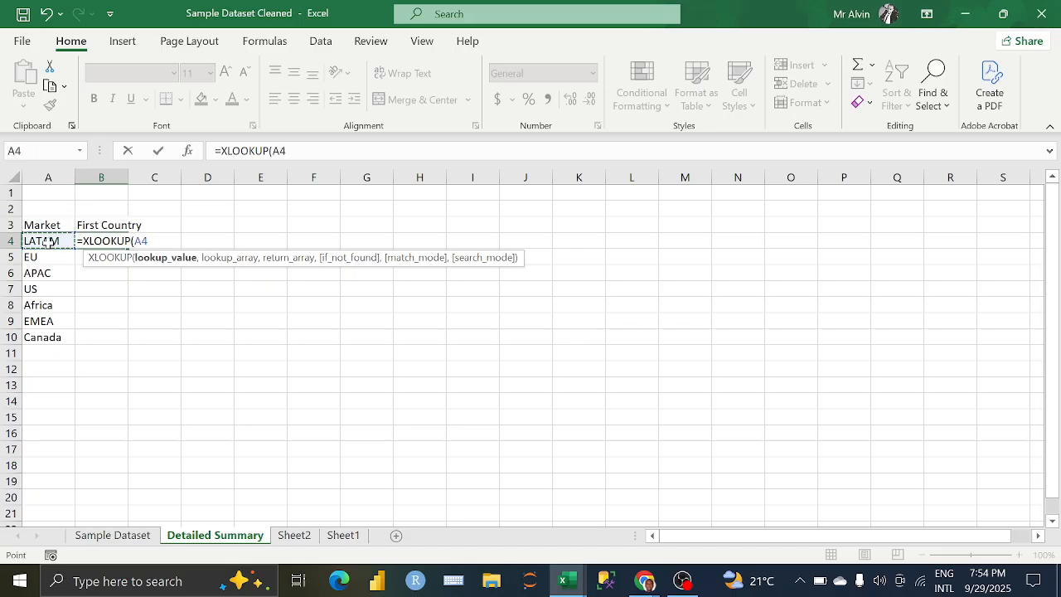
text(,)
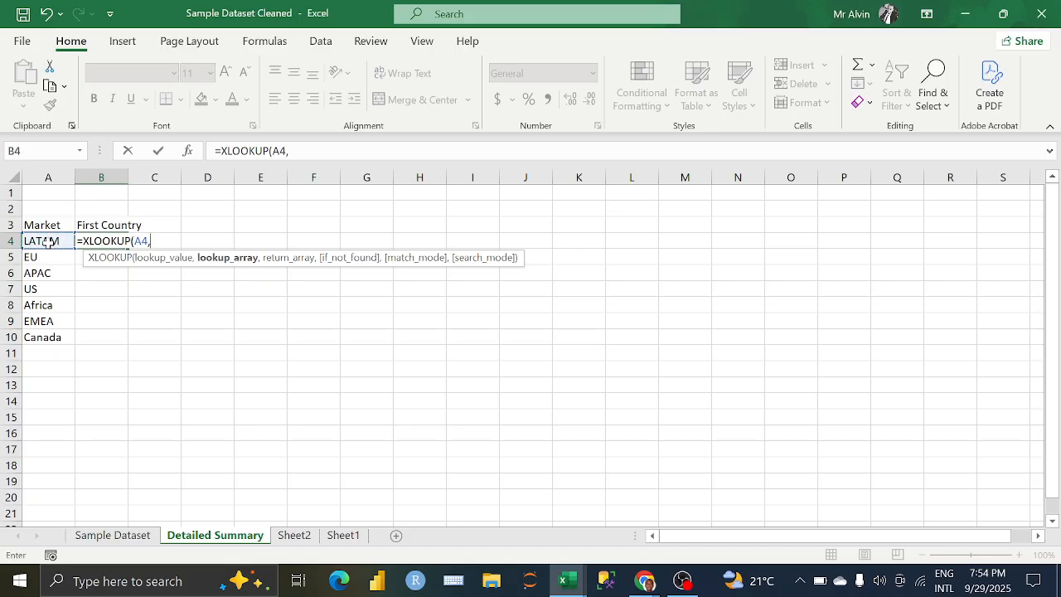
click(108, 535)
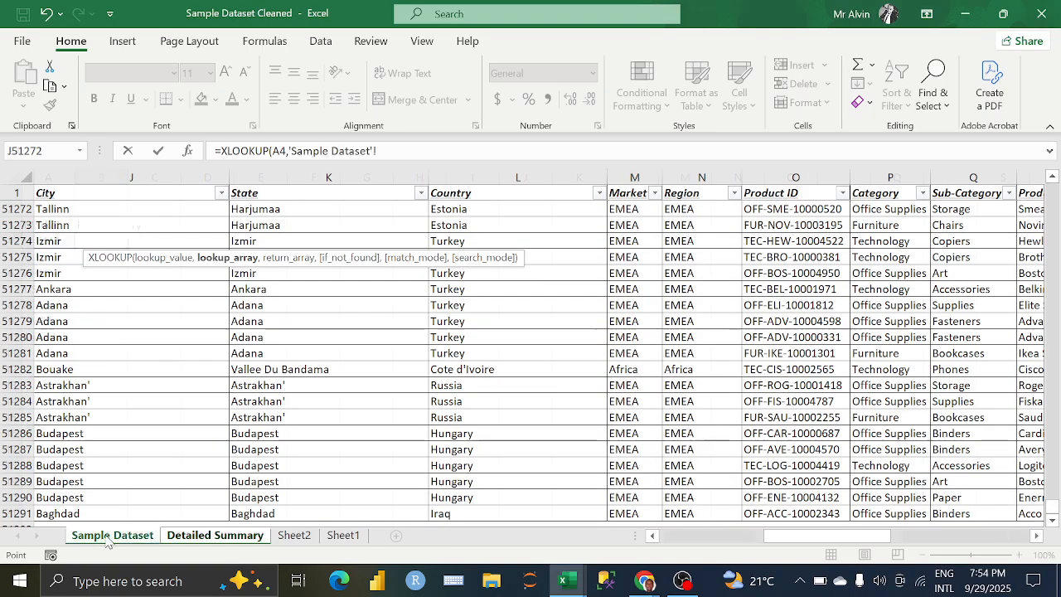
scroll(721, 274, up, 1)
scroll(721, 270, up, 6)
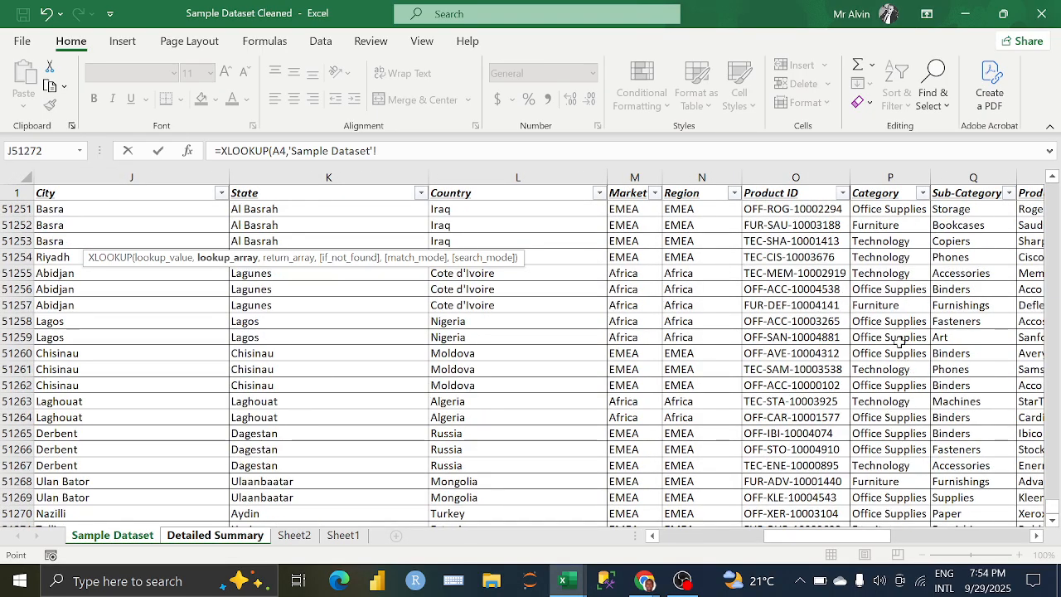
drag(1054, 520, 1053, 189)
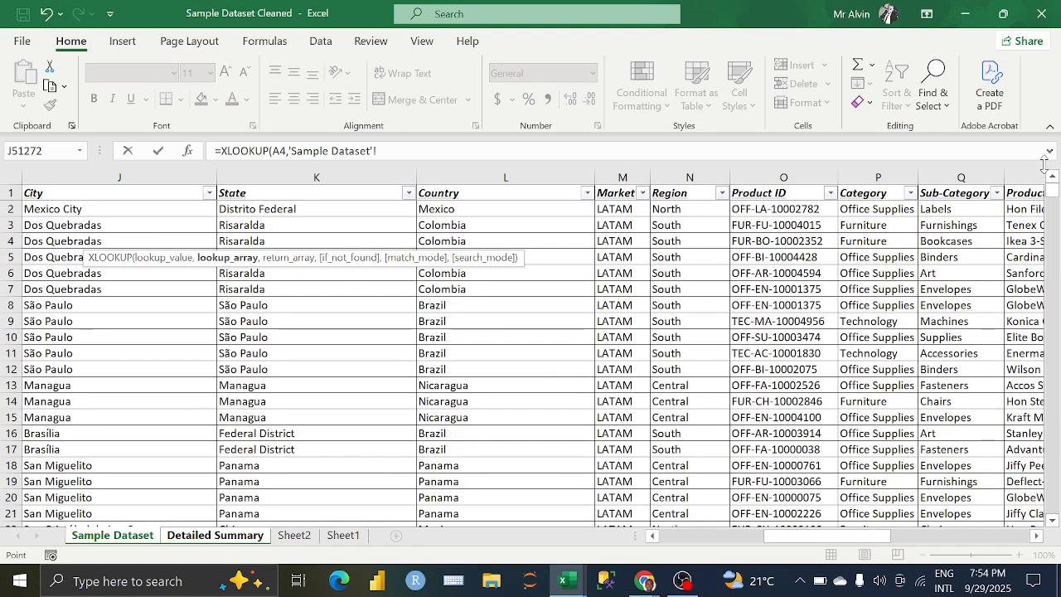
click(452, 208)
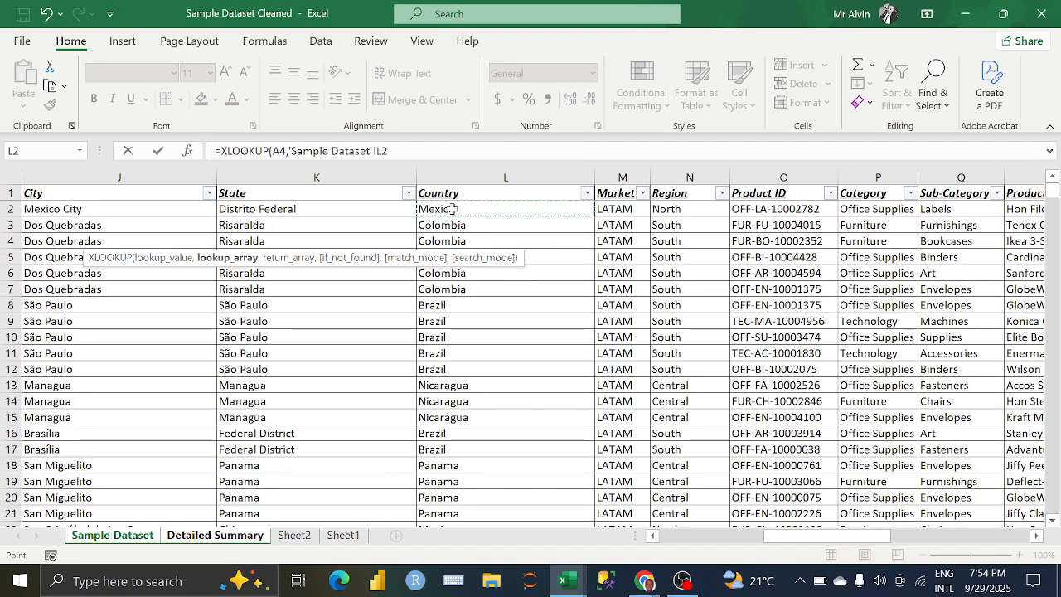
key(ctrl+shift+Down)
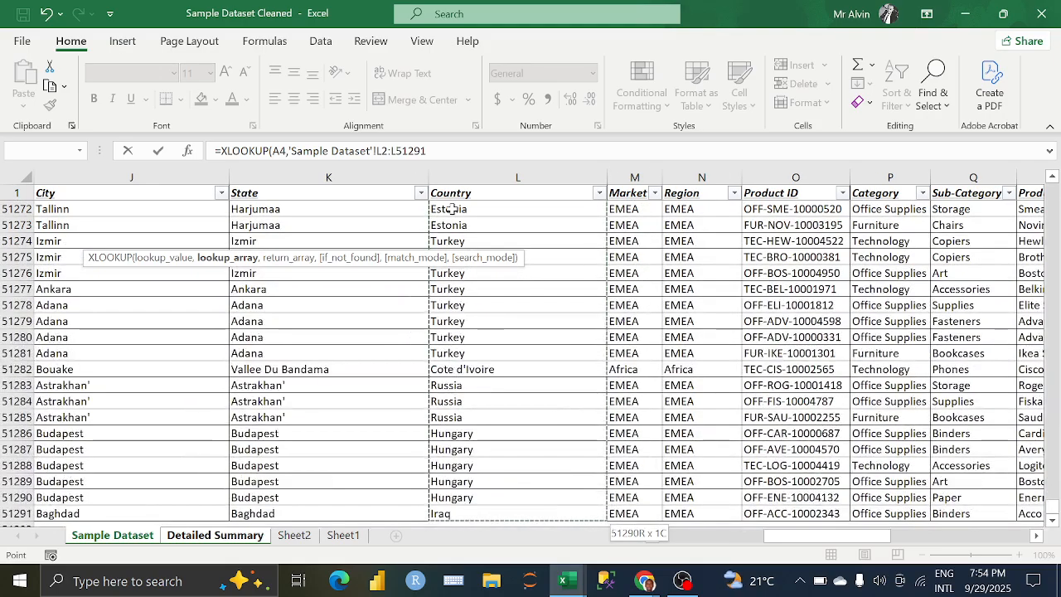
click(458, 151)
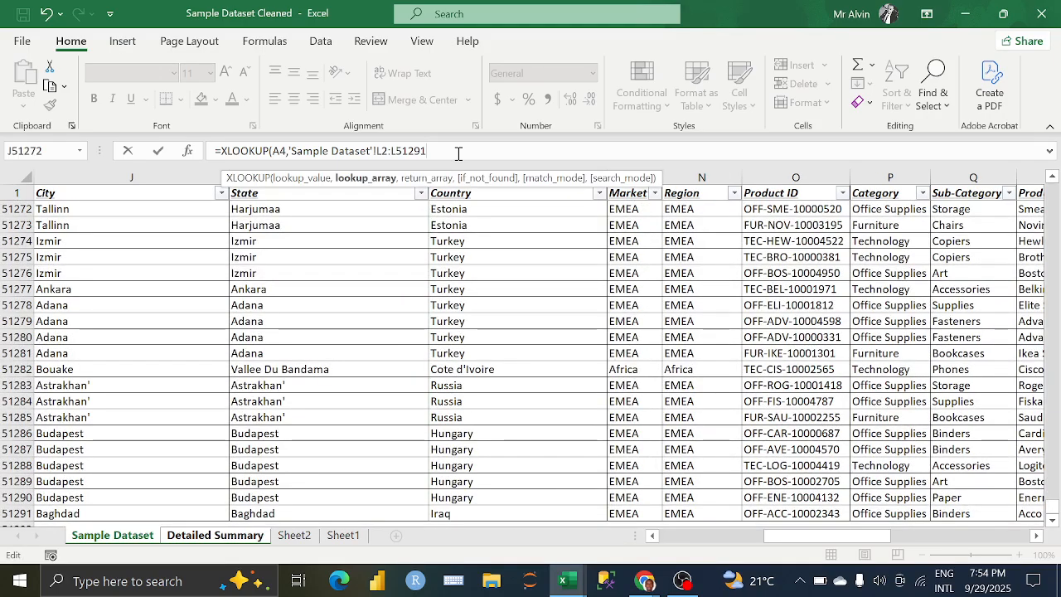
text(,)
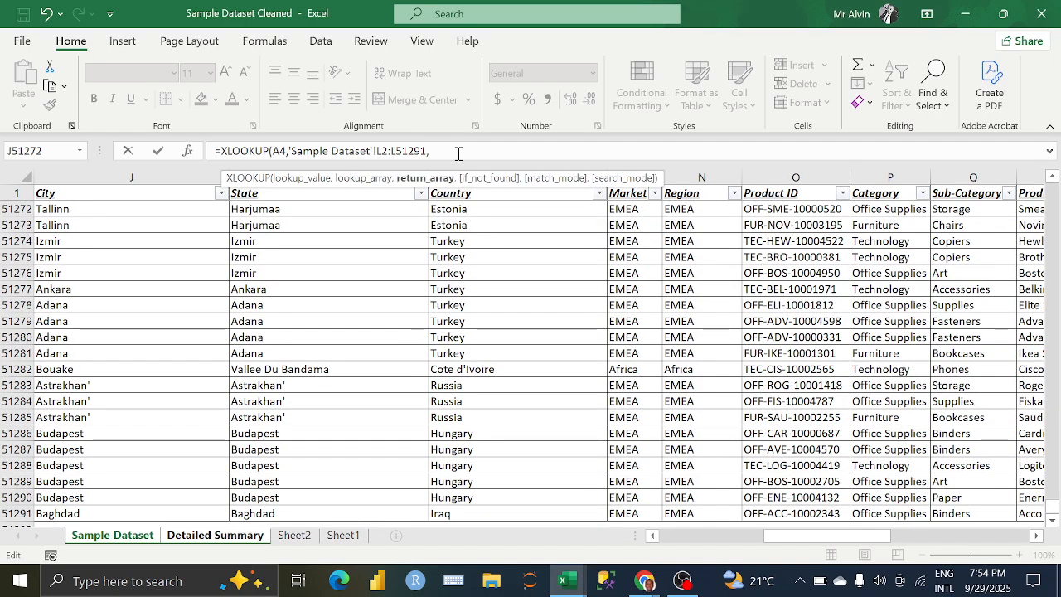
key(BackSpace)
key(BackSpace)
key(BackSpace)
key(BackSpace)
key(BackSpace)
key(BackSpace)
key(BackSpace)
key(BackSpace)
key(BackSpace)
key(BackSpace)
key(BackSpace)
key(BackSpace)
key(BackSpace)
key(BackSpace)
key(BackSpace)
key(BackSpace)
key(BackSpace)
key(BackSpace)
key(BackSpace)
key(BackSpace)
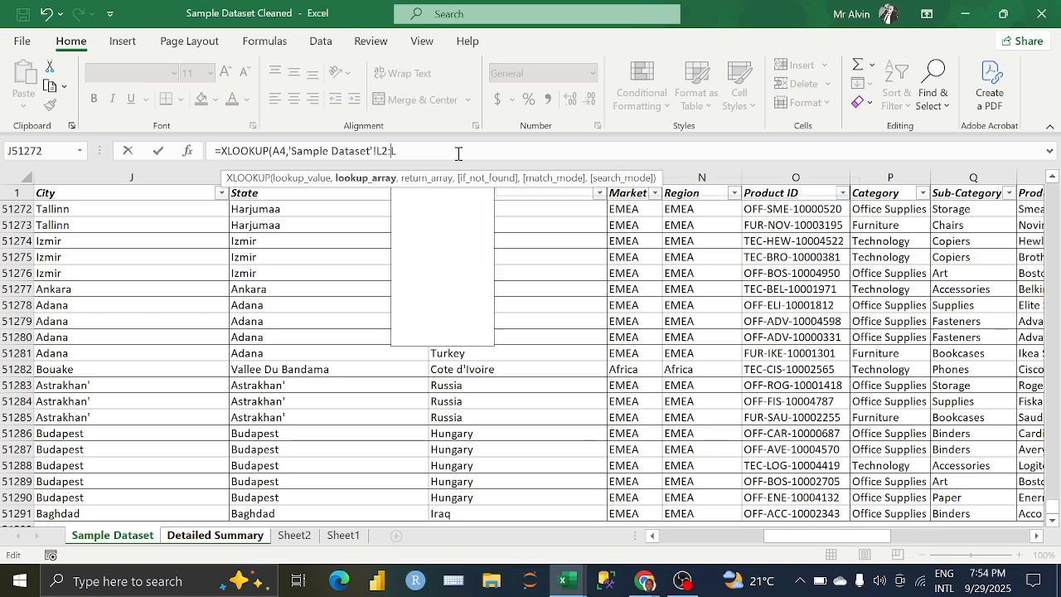
key(BackSpace)
key(BackSpace)
key(BackSpace)
key(BackSpace)
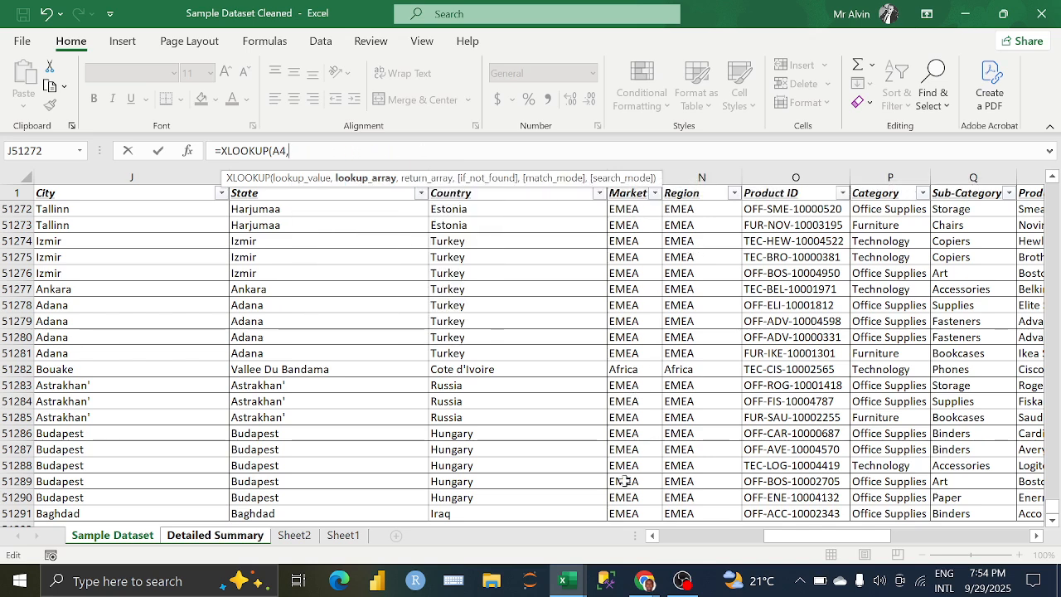
Step: Use the Sample Dataset's Market column M2:M51291 as the lookup array and its Country column L2:L51291 as the return array
click(636, 514)
key(ctrl+shift+Up)
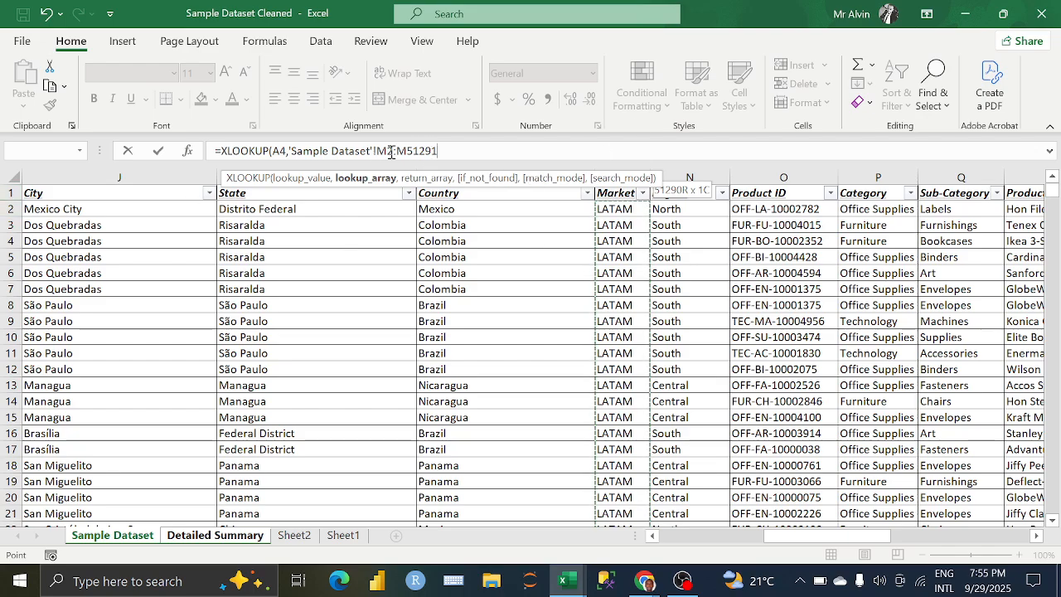
text(,)
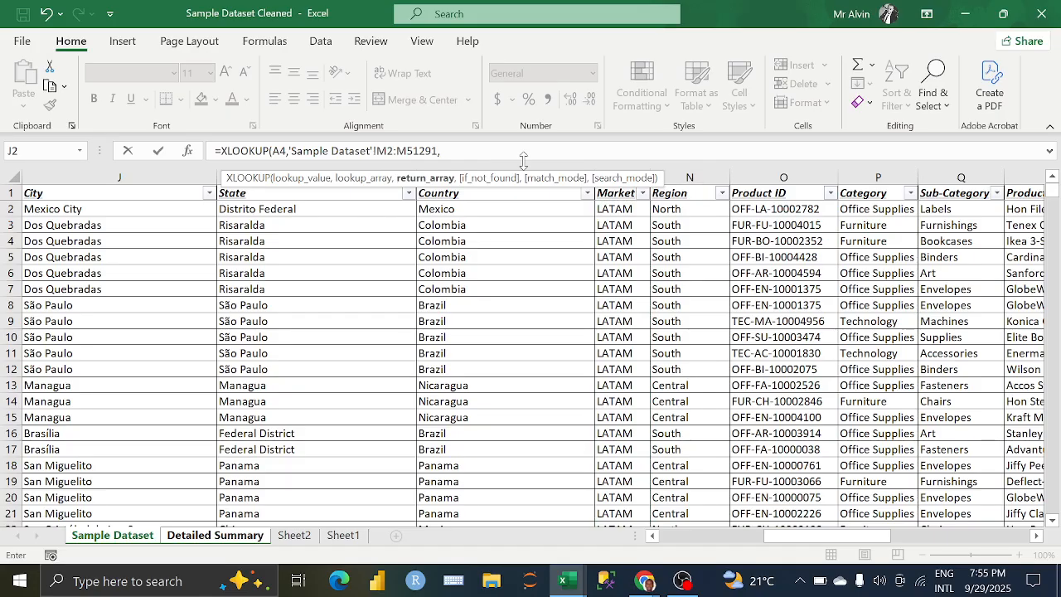
click(470, 211)
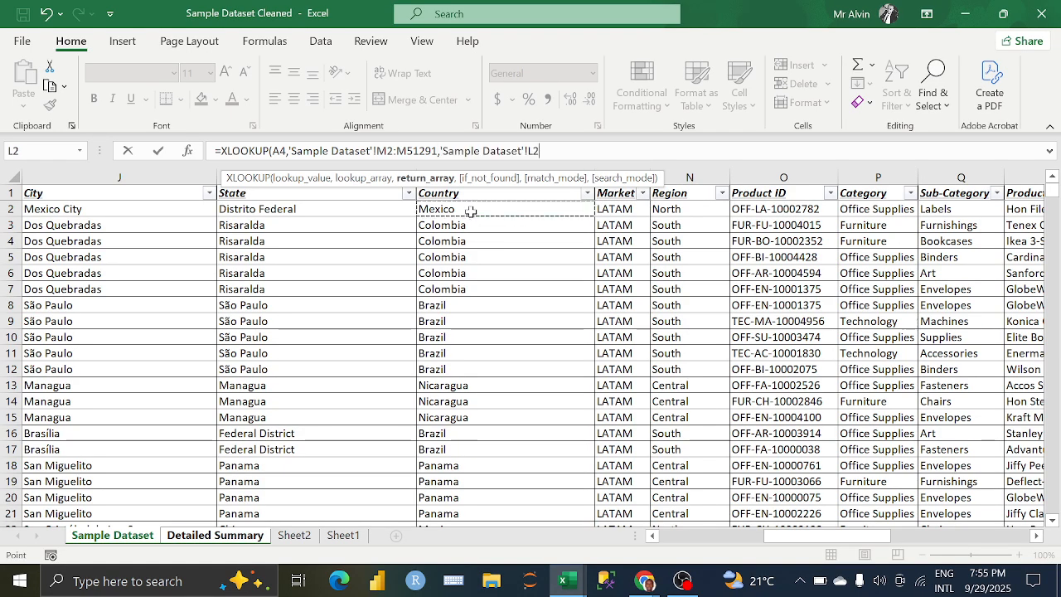
key(ctrl+shift+Down)
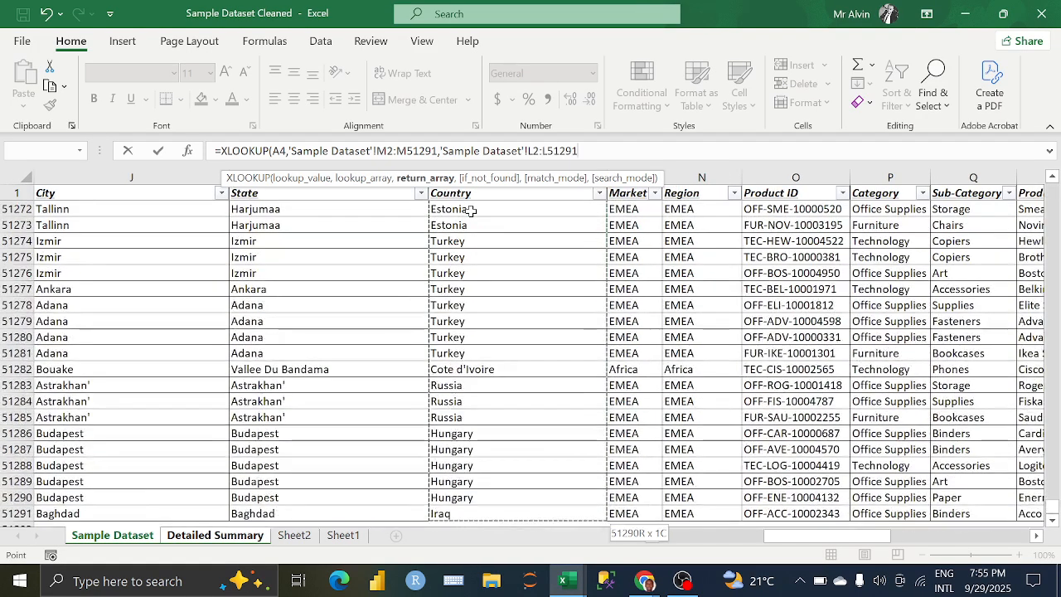
text(,)
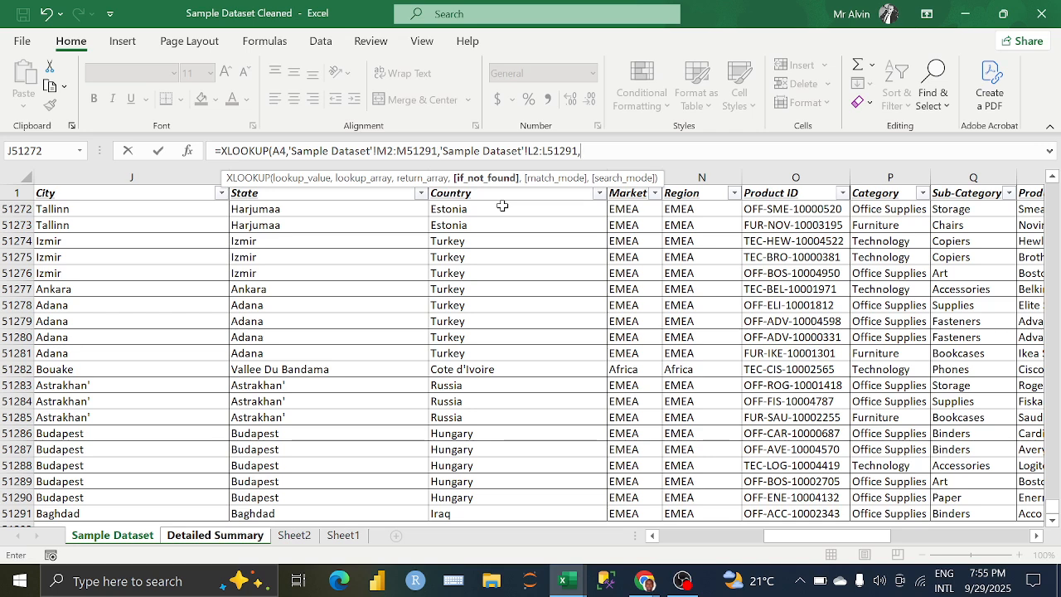
Step: Leave if_not_found and match mode empty, set the search mode to 1 (Search first-to-last), and enter the XLOOKUP formula
text(,)
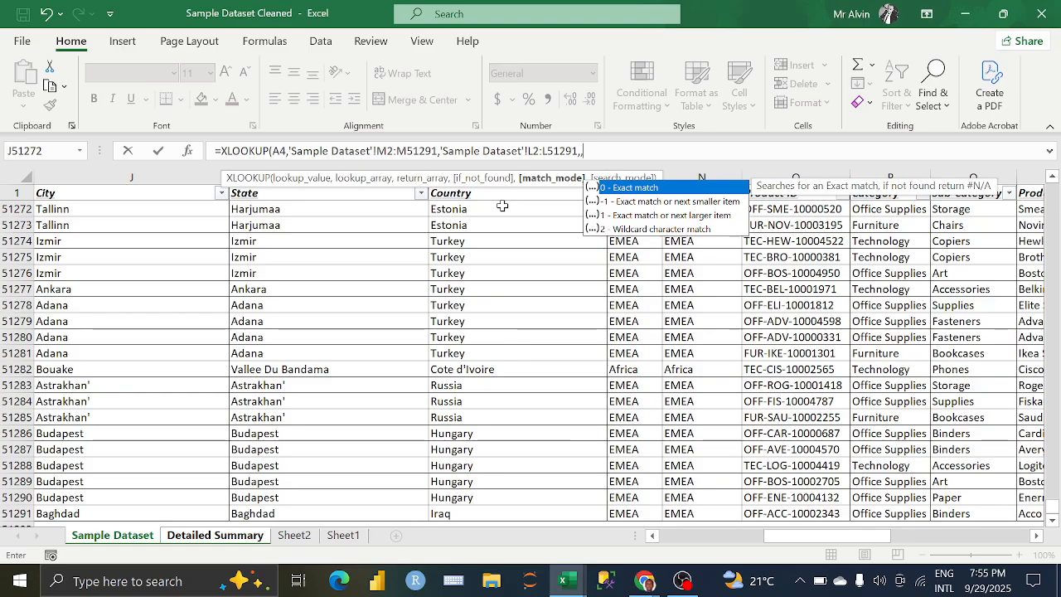
text(,)
key(Down)
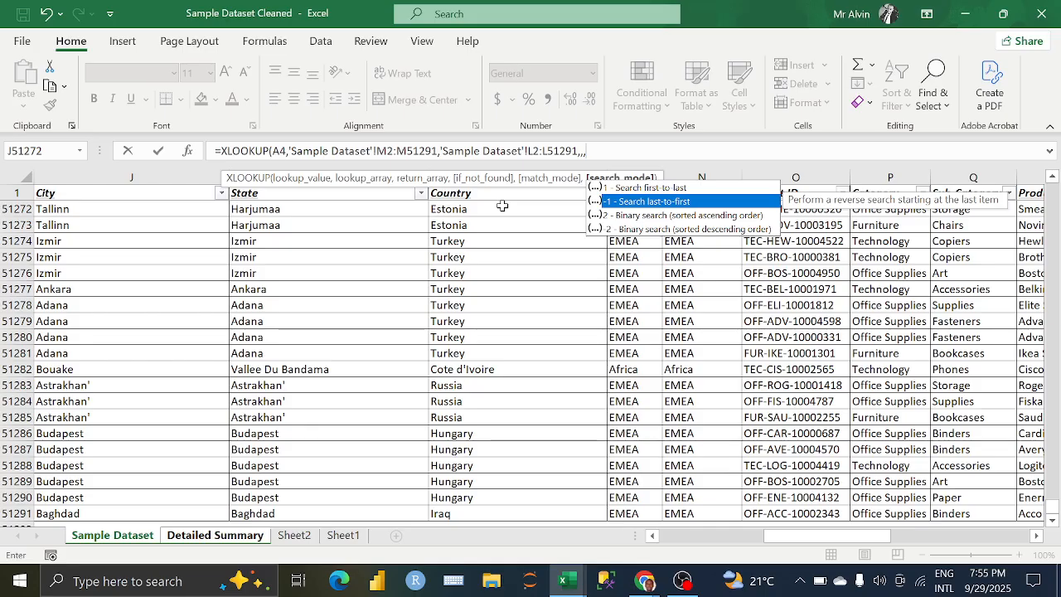
key(Up)
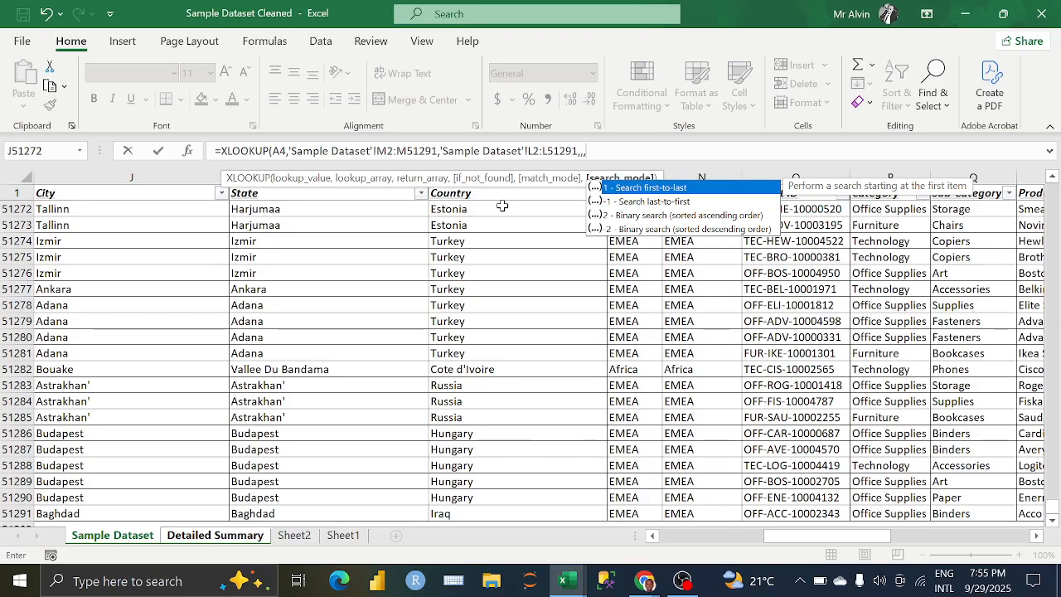
key(Tab)
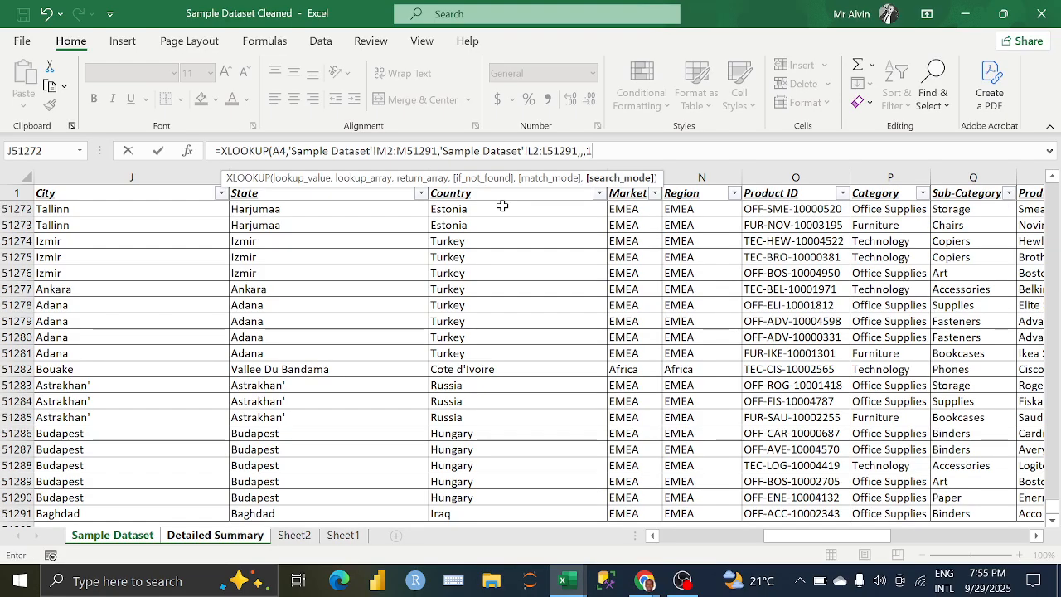
text())
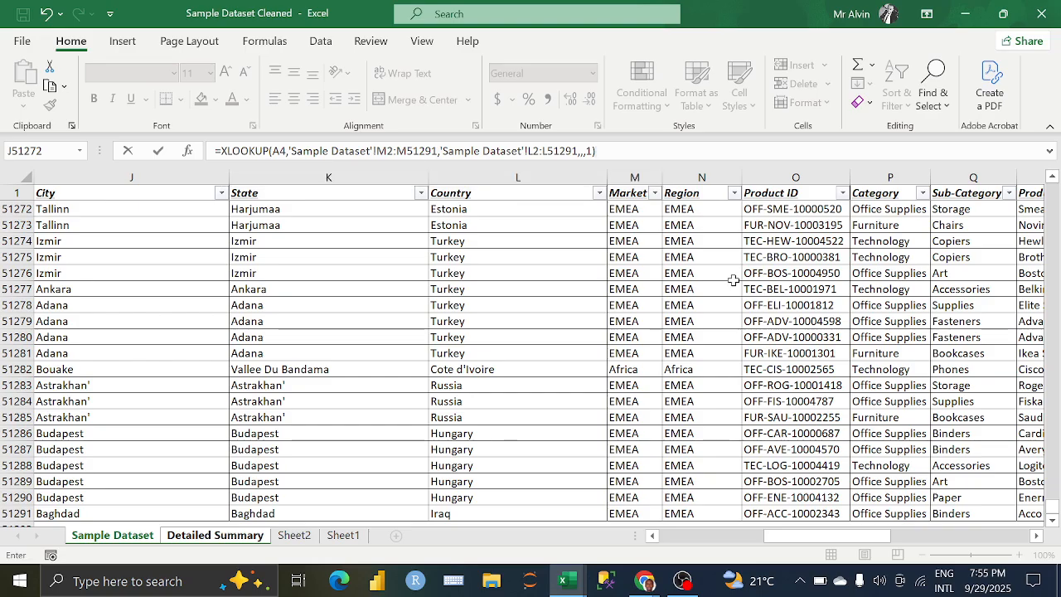
key(Return)
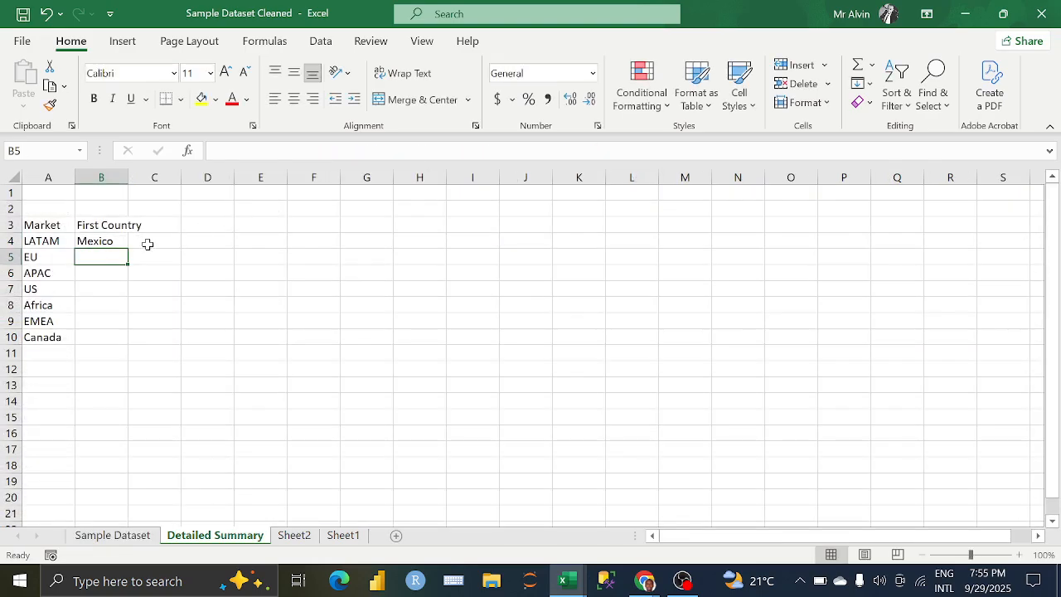
Step: Fill the First Country formula from B4 down to B10 and autofit the width of column B
click(109, 240)
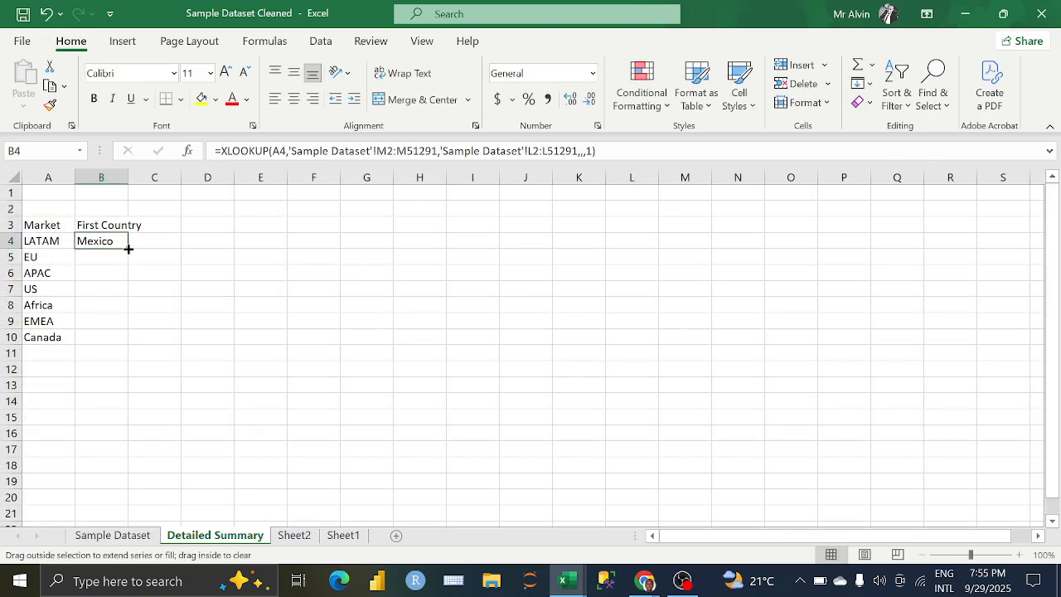
double_click(129, 249)
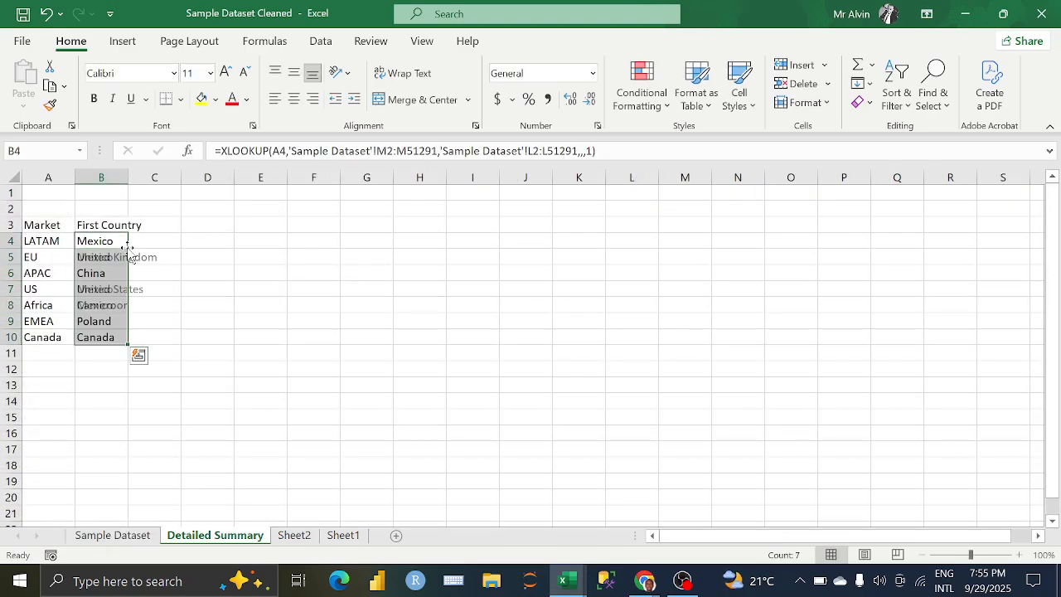
double_click(128, 177)
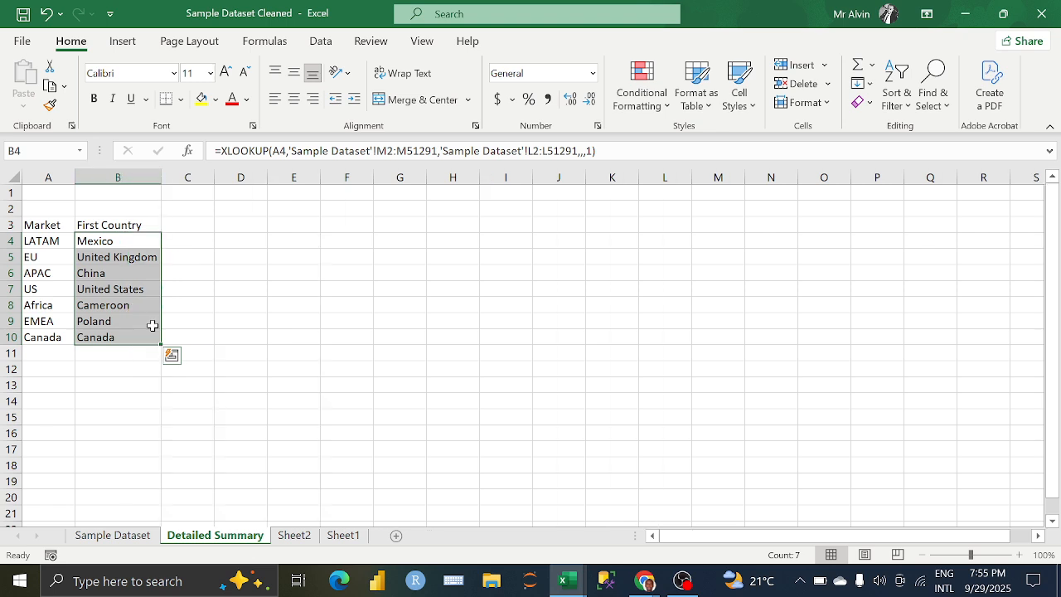
Step: Enter the heading Last Country in cell C3 beside First Country
click(178, 223)
text(Las)
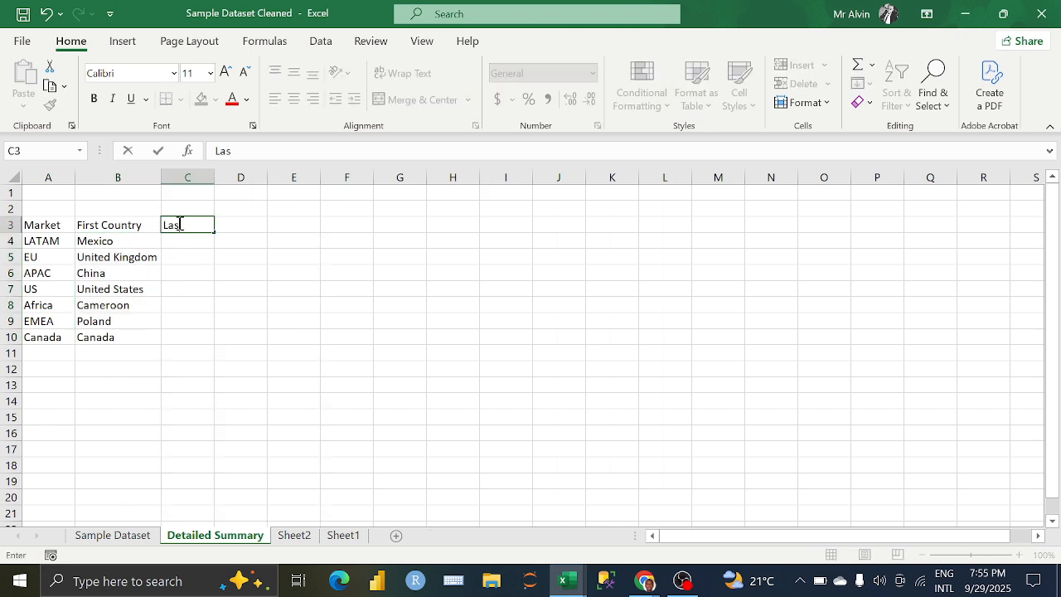
text(t Country)
key(Return)
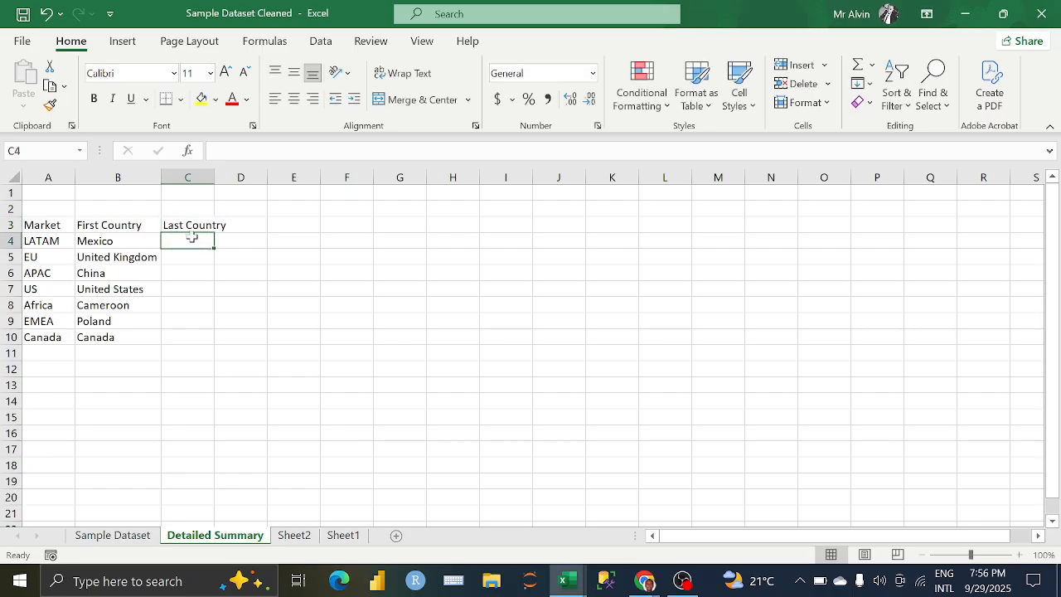
Step: Start an XLOOKUP formula in C4 with A4 as the lookup value
text(=)
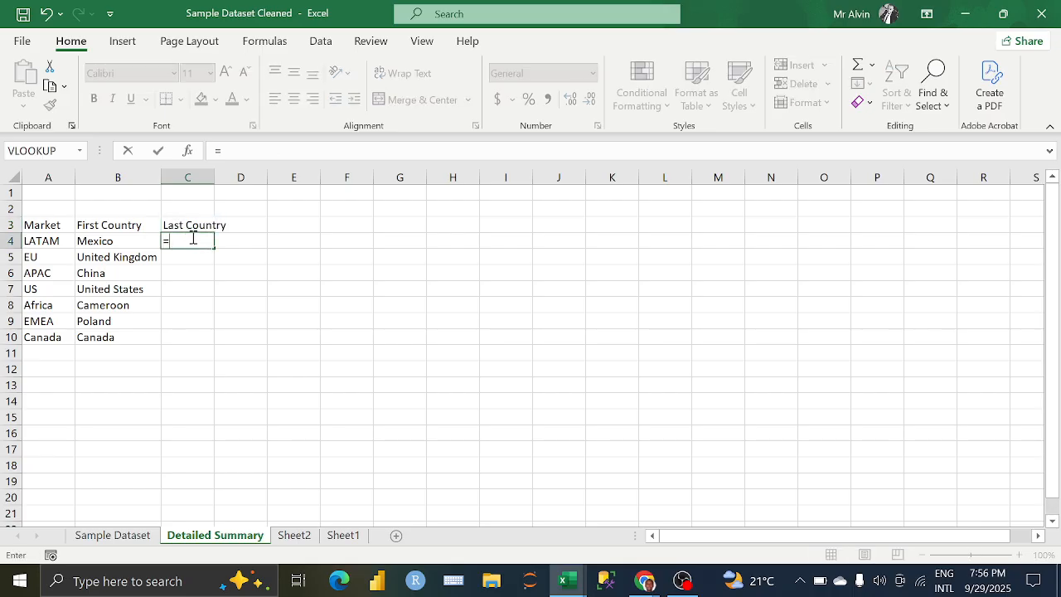
text(XL)
key(Tab)
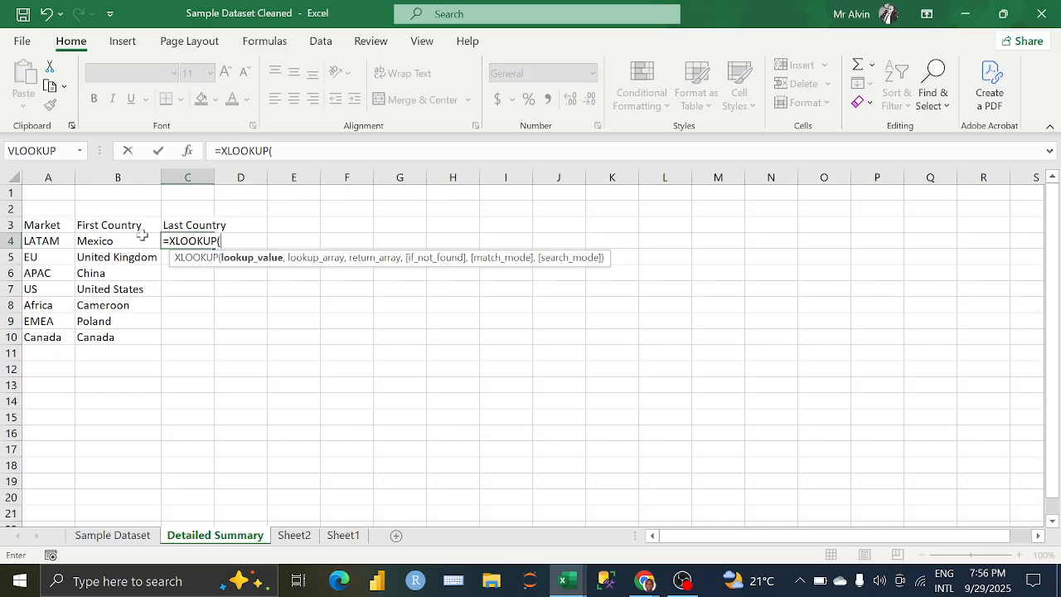
click(58, 242)
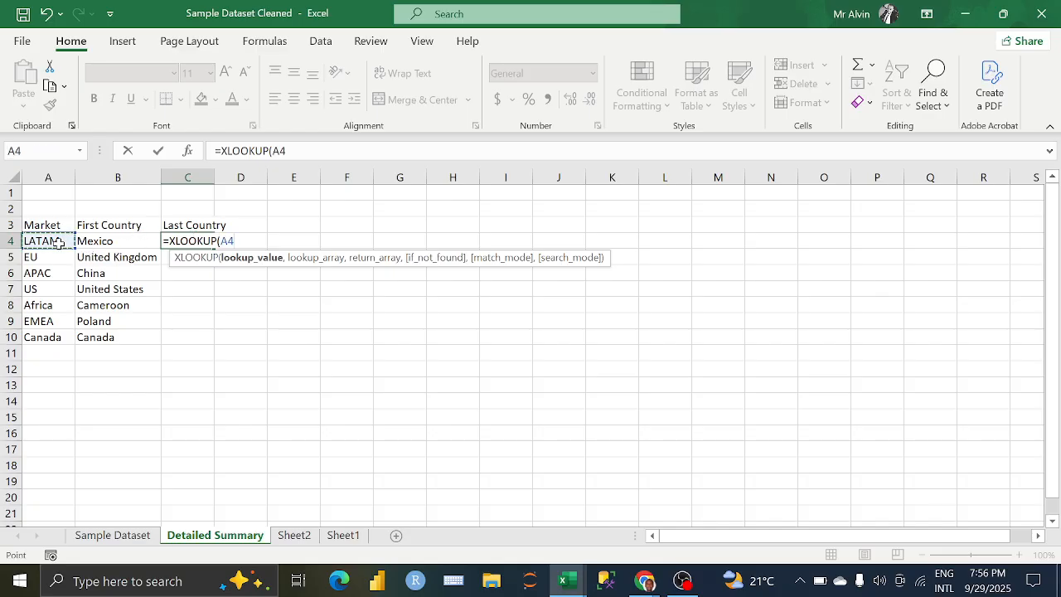
text(,)
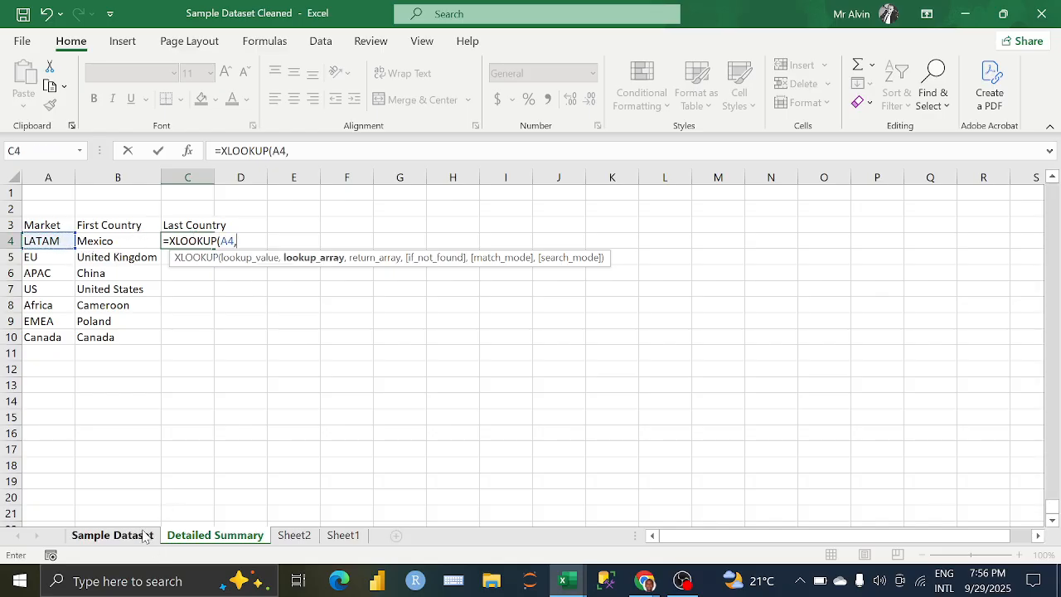
Step: Use the Market column M2:M51291 of the Sample Dataset sheet as the lookup array of the Last Country formula
click(124, 536)
scroll(649, 251, up, 5)
scroll(649, 250, down, 6)
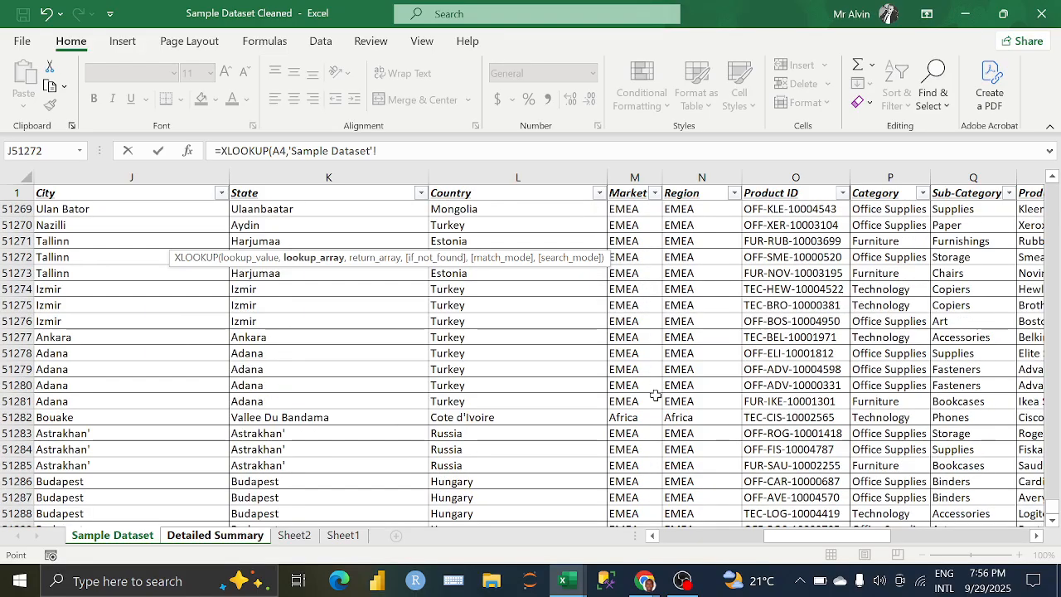
click(630, 465)
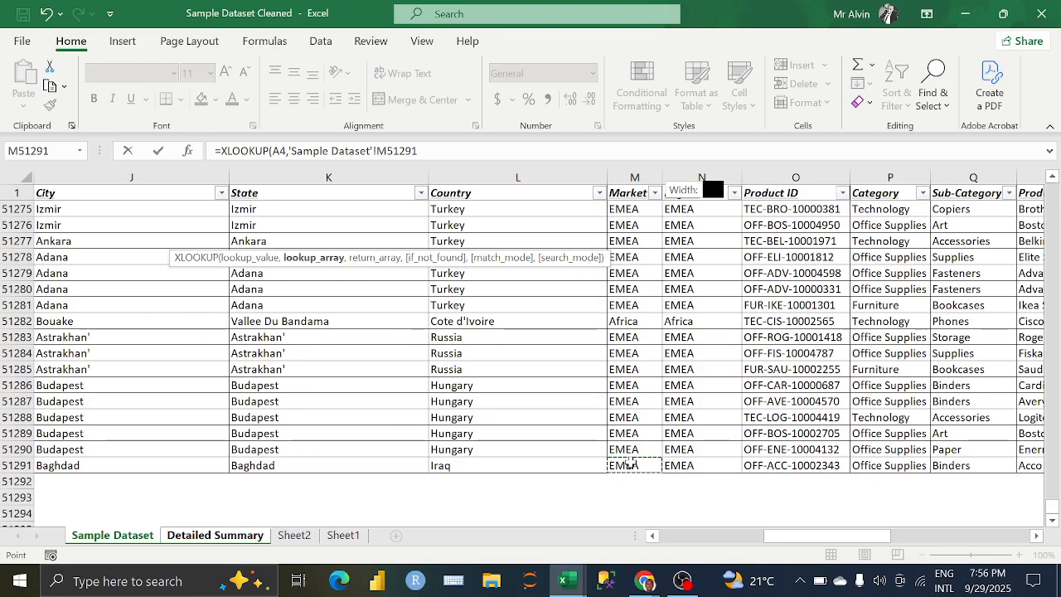
key(ctrl+shift+Up)
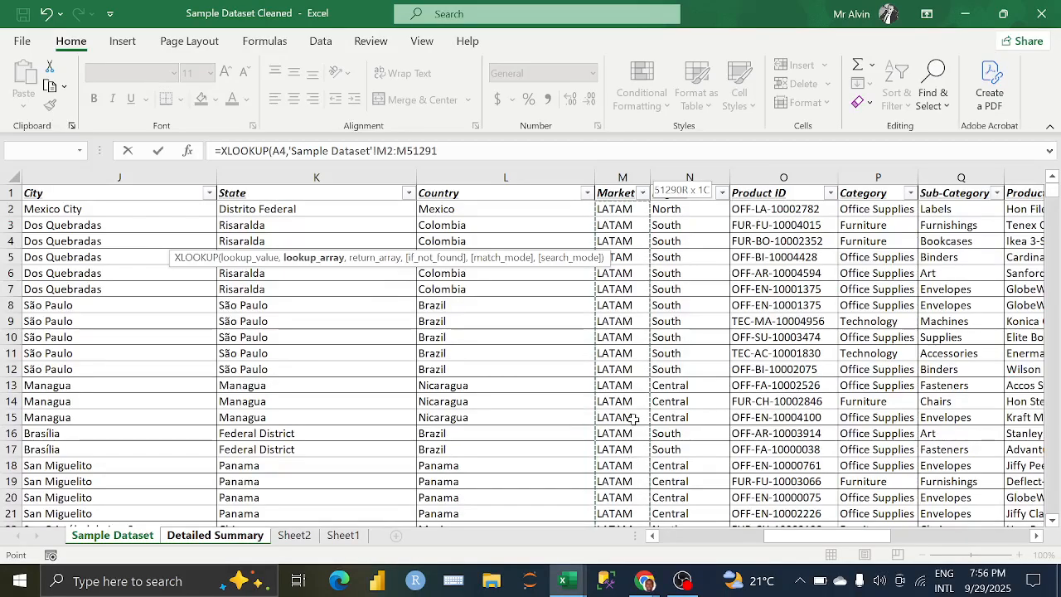
click(455, 148)
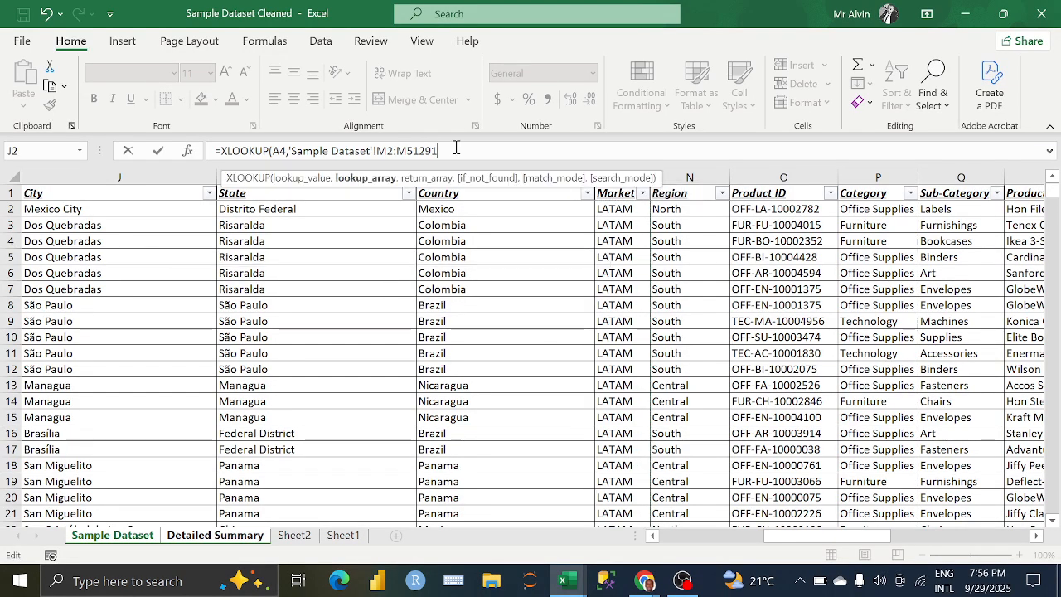
text(,)
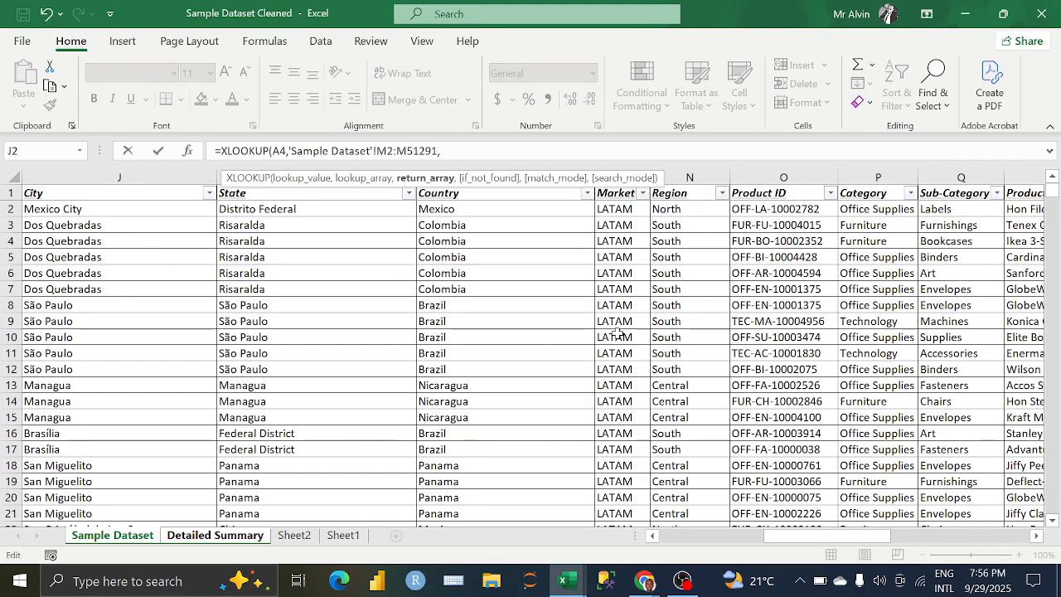
Step: Use the Country column L2:L51291 as the return array, leaving if_not_found and match mode empty
click(486, 216)
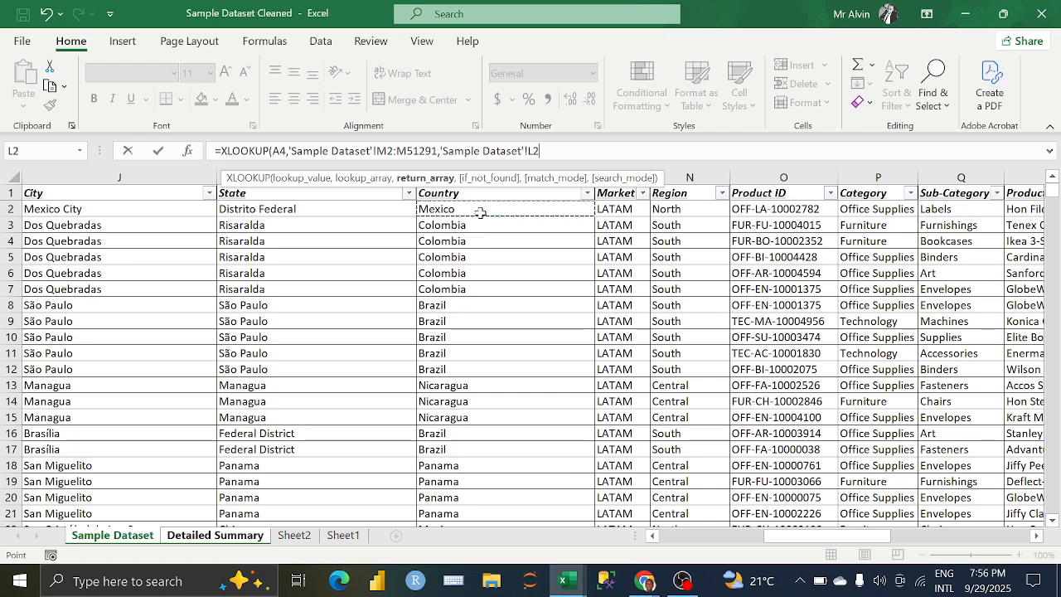
key(ctrl+shift+Down)
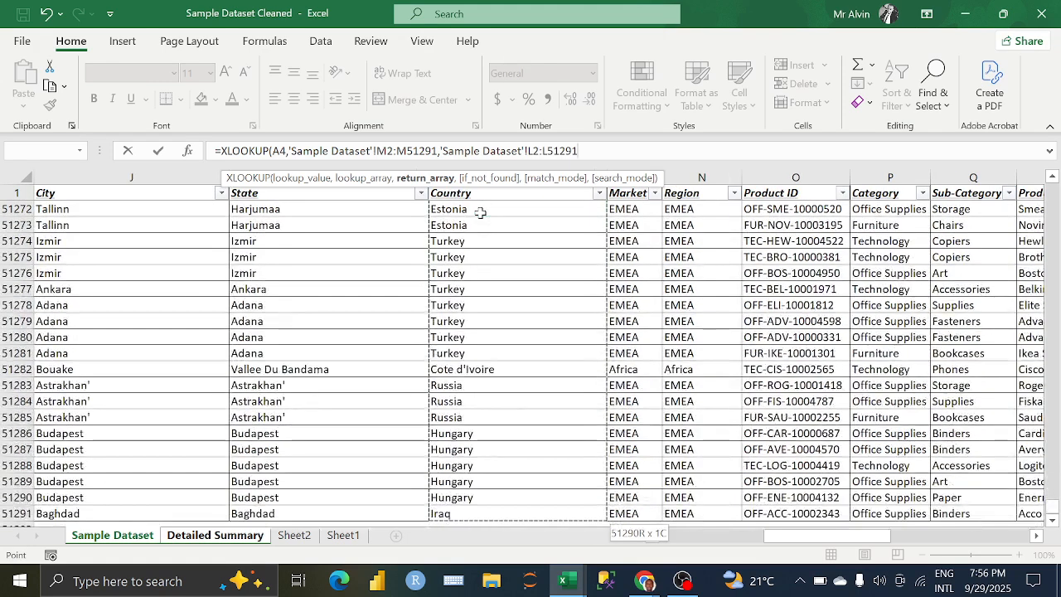
text(,)
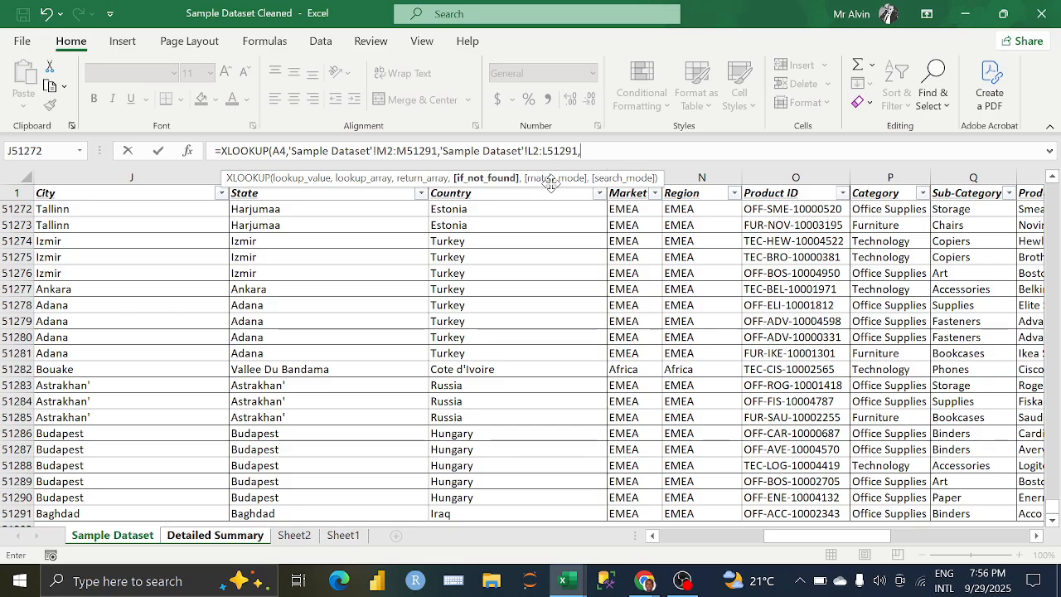
text(,)
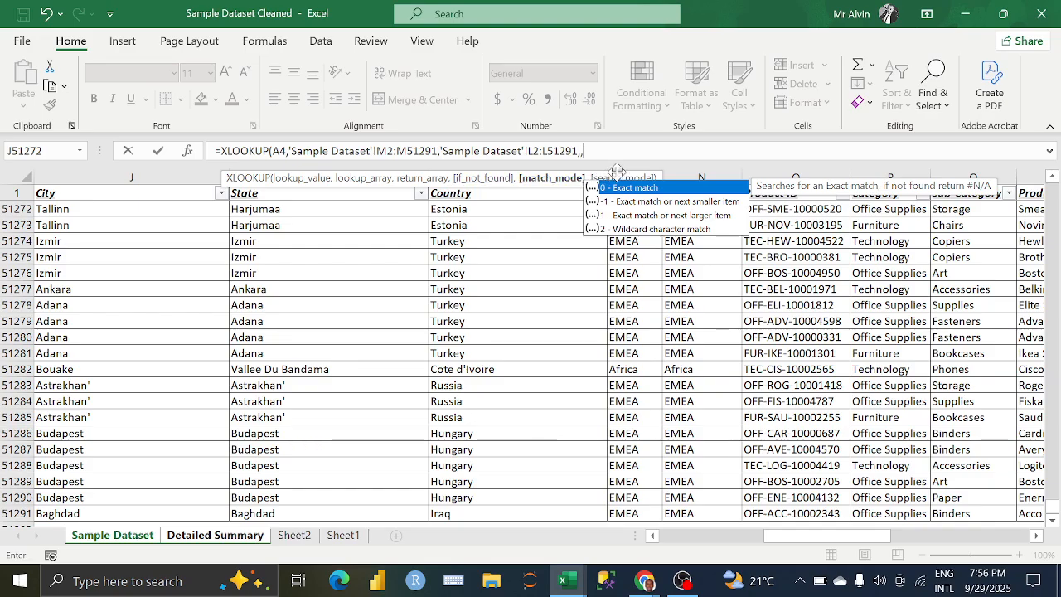
text(,)
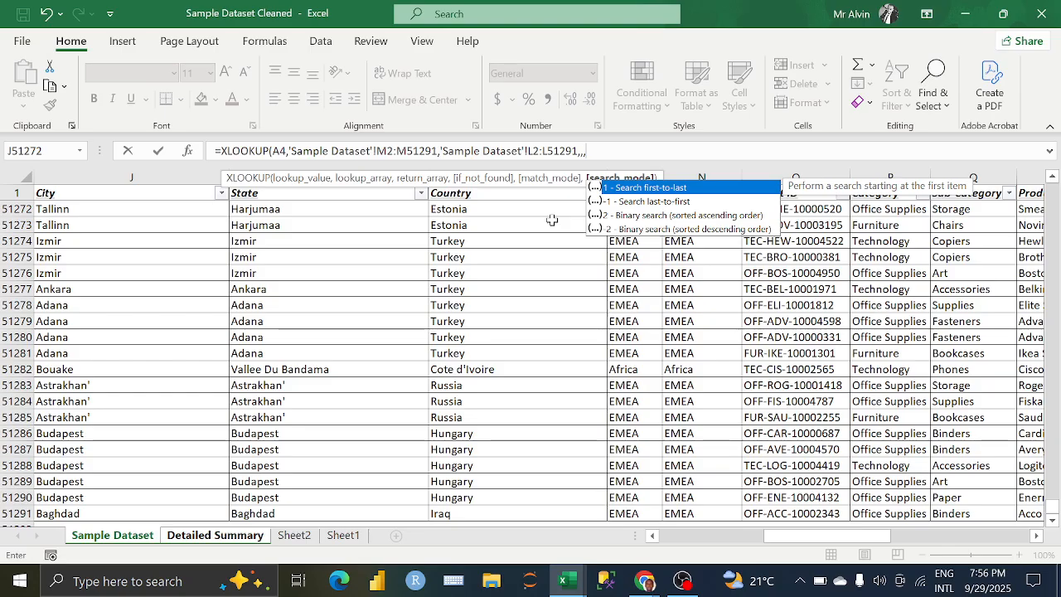
key(Down)
key(Escape)
text(-1)
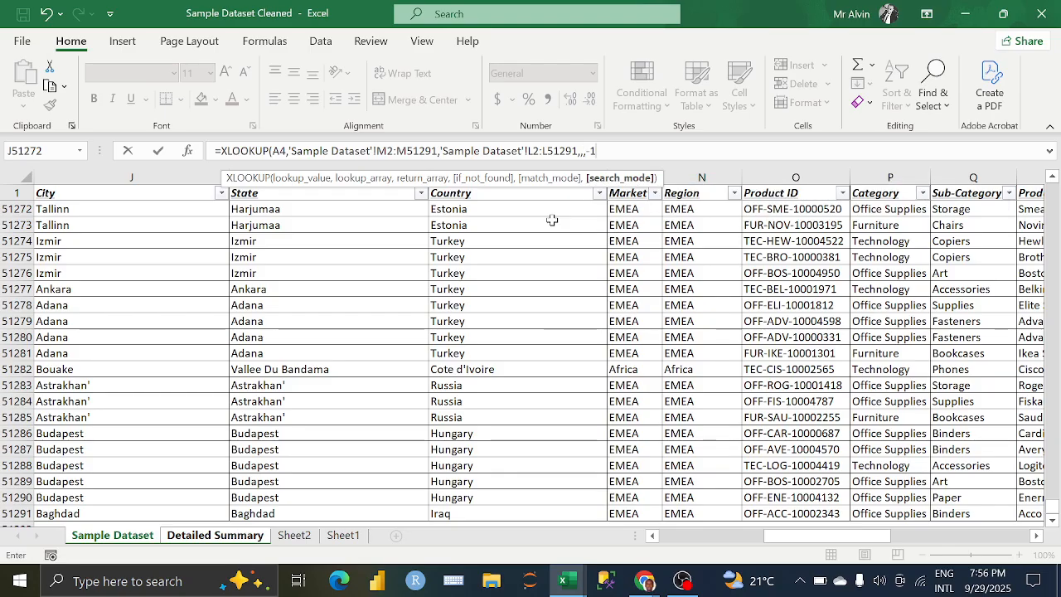
key(BackSpace)
key(BackSpace)
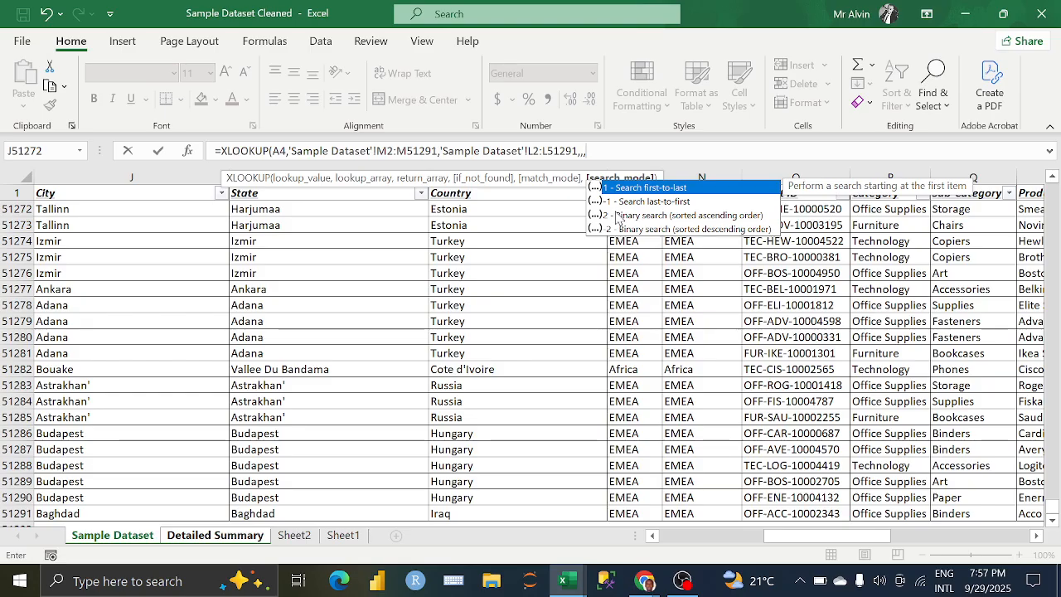
Step: Set the search mode to -1 (Search last-to-first) and enter the Last Country formula
key(Down)
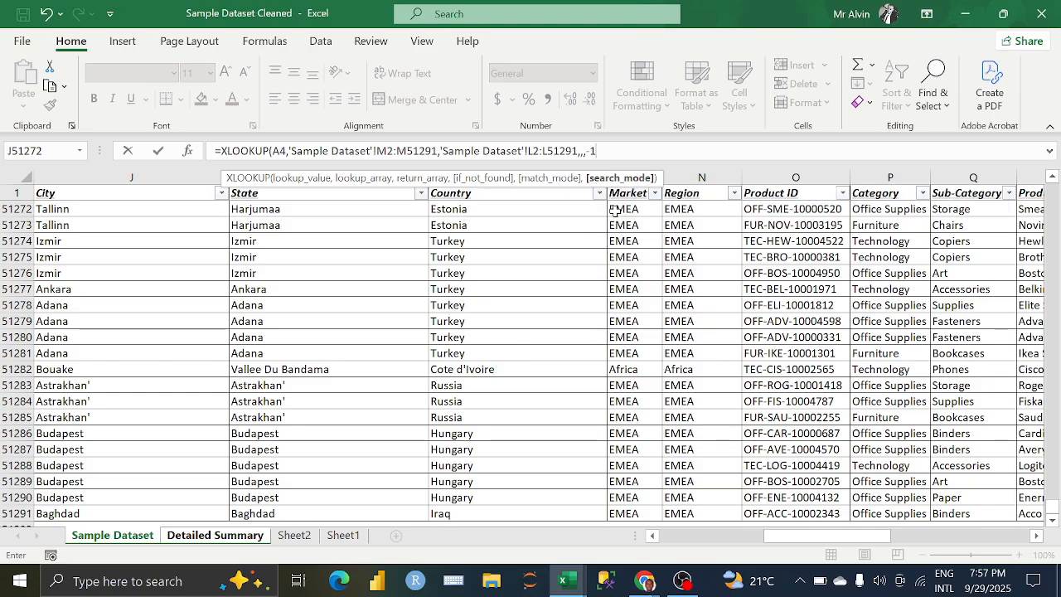
key(Tab)
text())
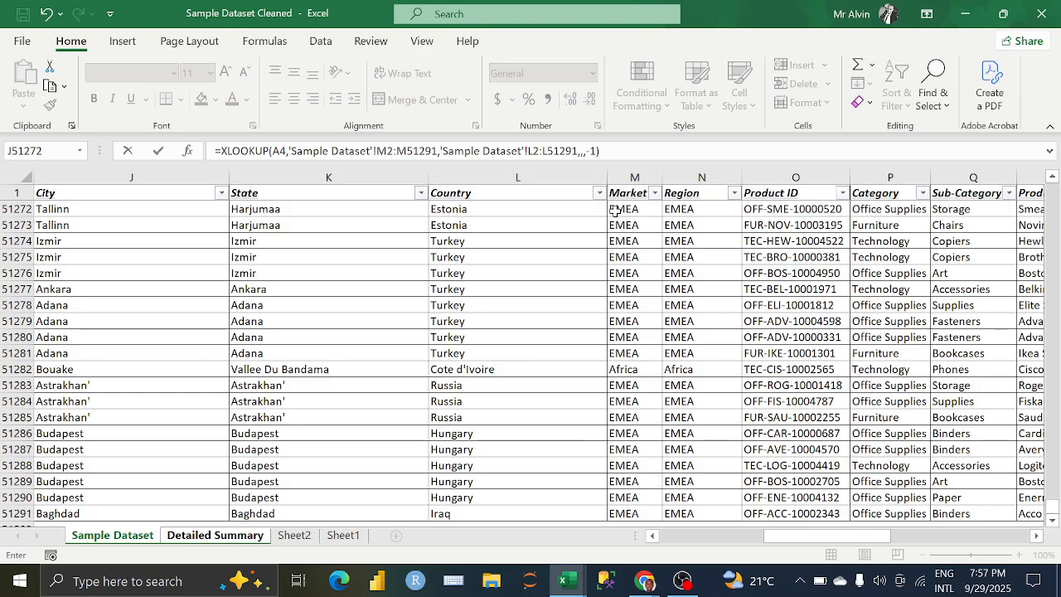
key(Return)
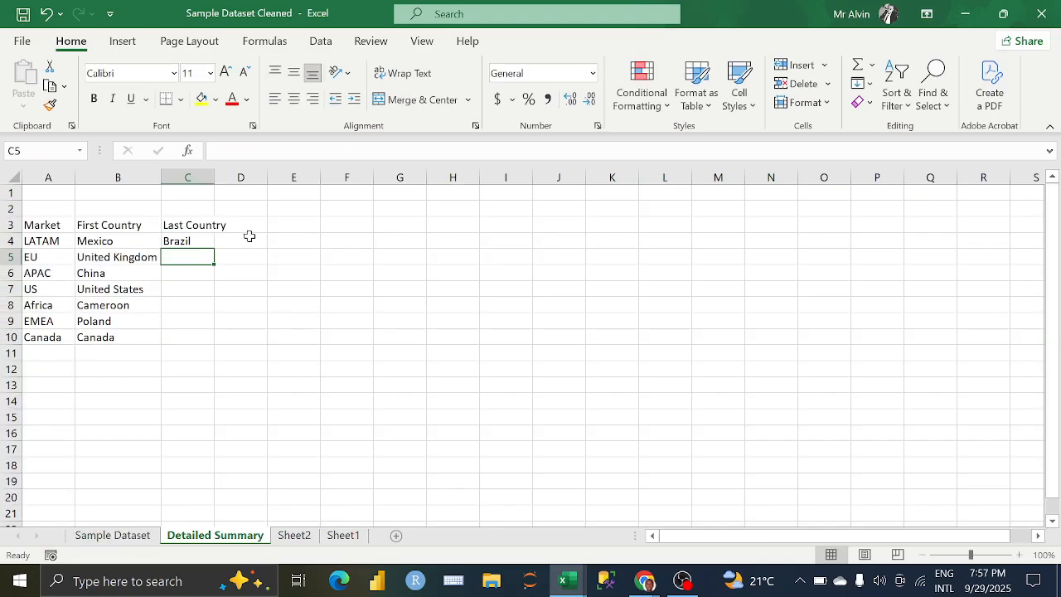
Step: Fill the Last Country formula from C4 down to C10 and autofit the width of column C
click(207, 239)
double_click(213, 249)
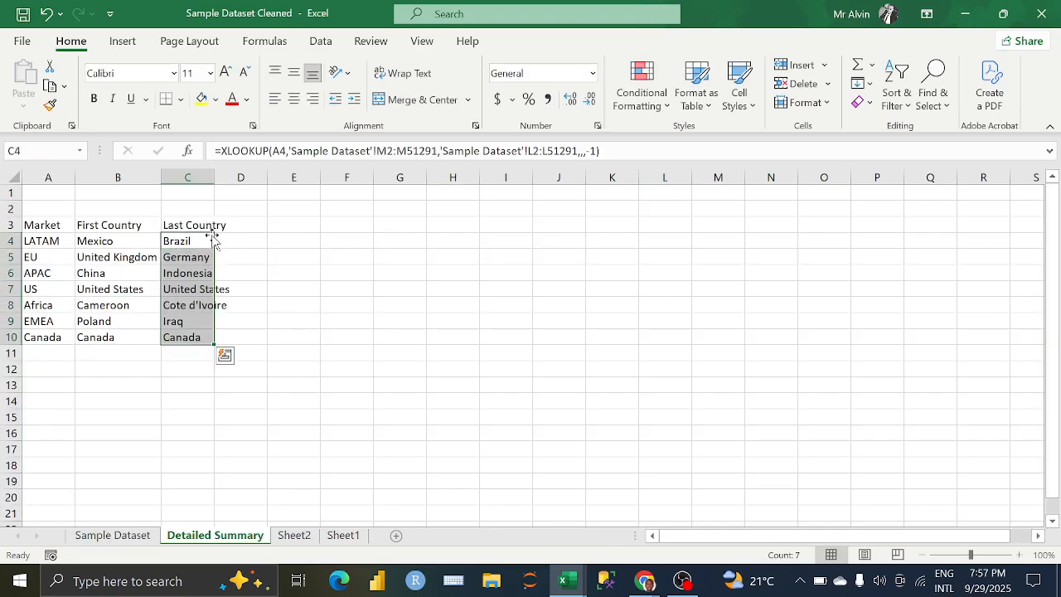
double_click(213, 181)
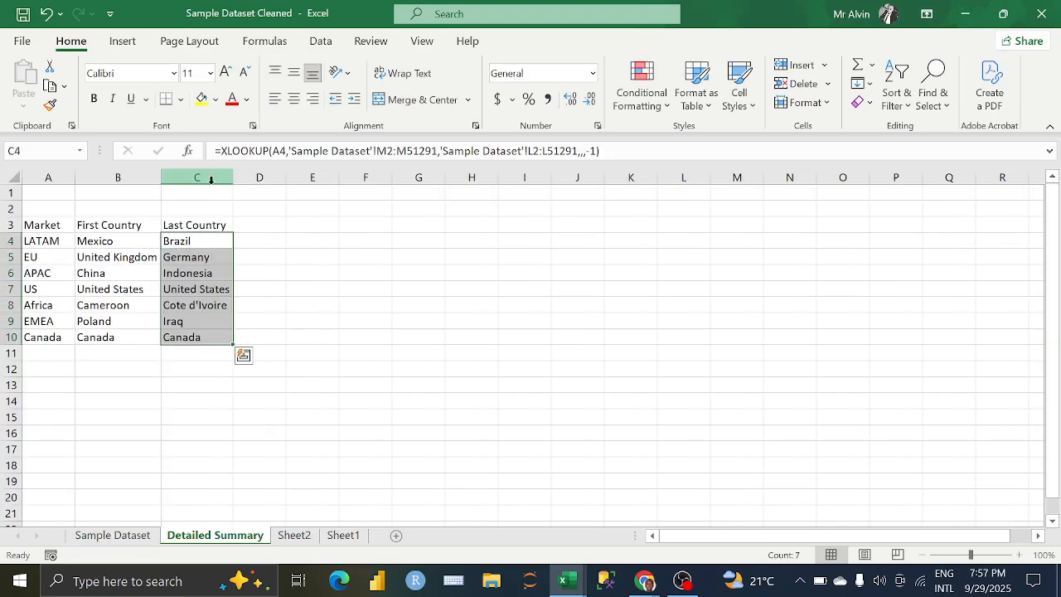
click(130, 241)
click(199, 241)
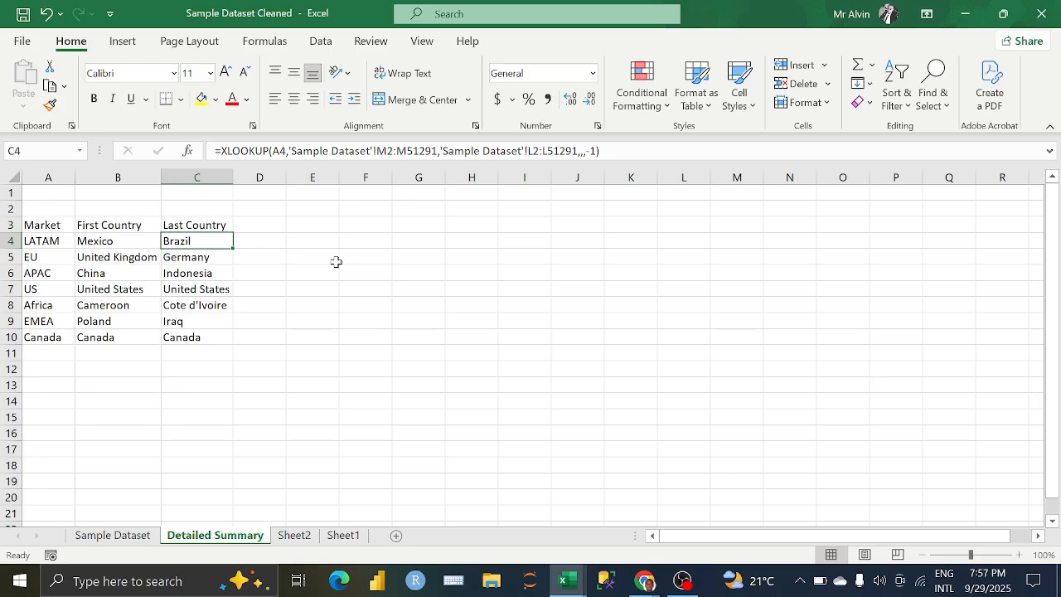
Step: Enter the headers AVERAGEIFS, SUMIFS and MAXIFS in cells D3, E3 and F3 beside Last Country
click(271, 227)
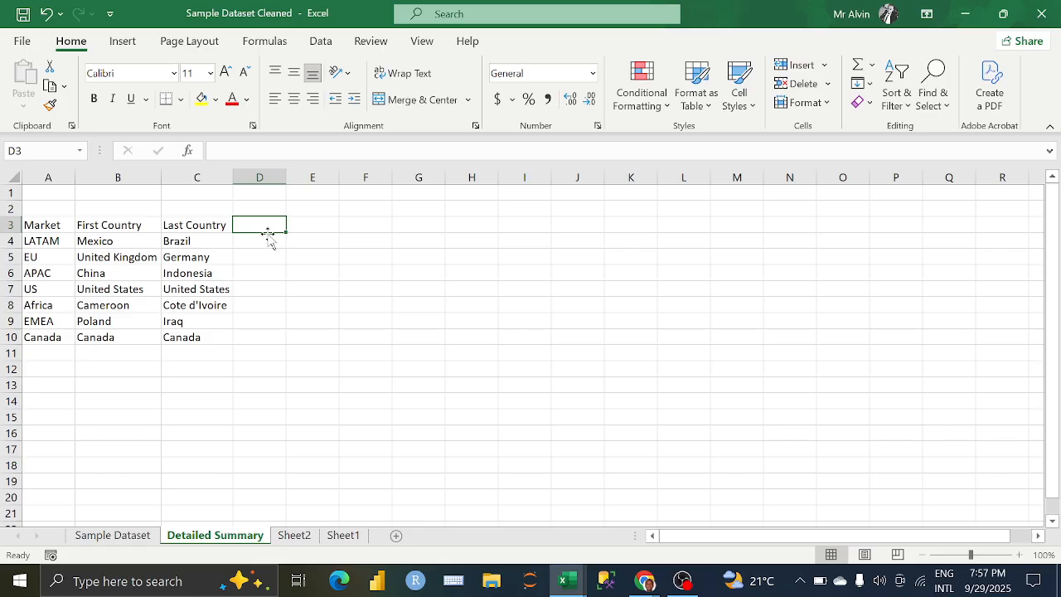
text(AVERAG)
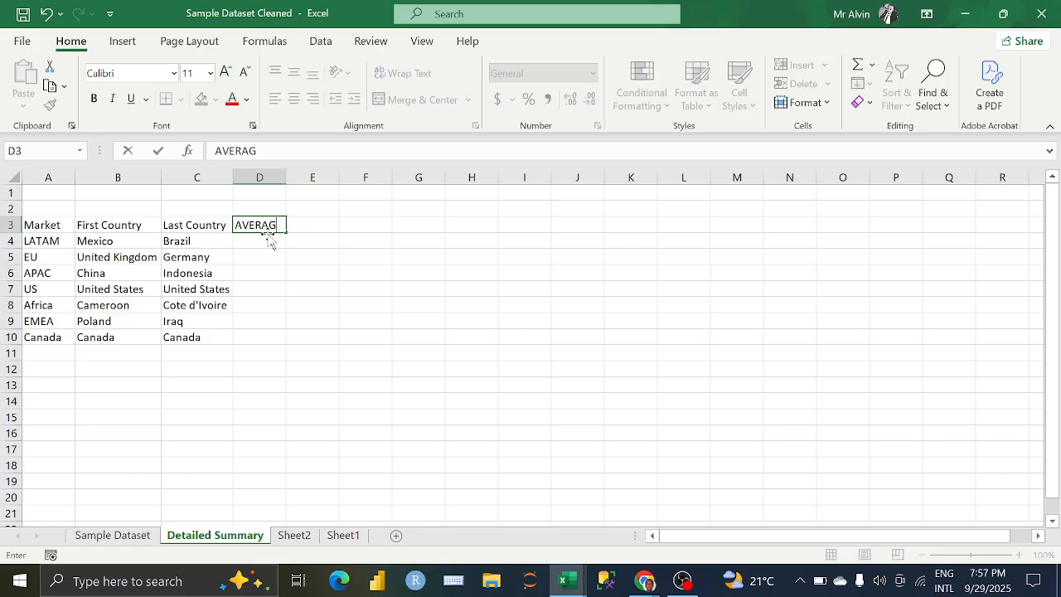
text(EI)
key(Tab)
text(IFS)
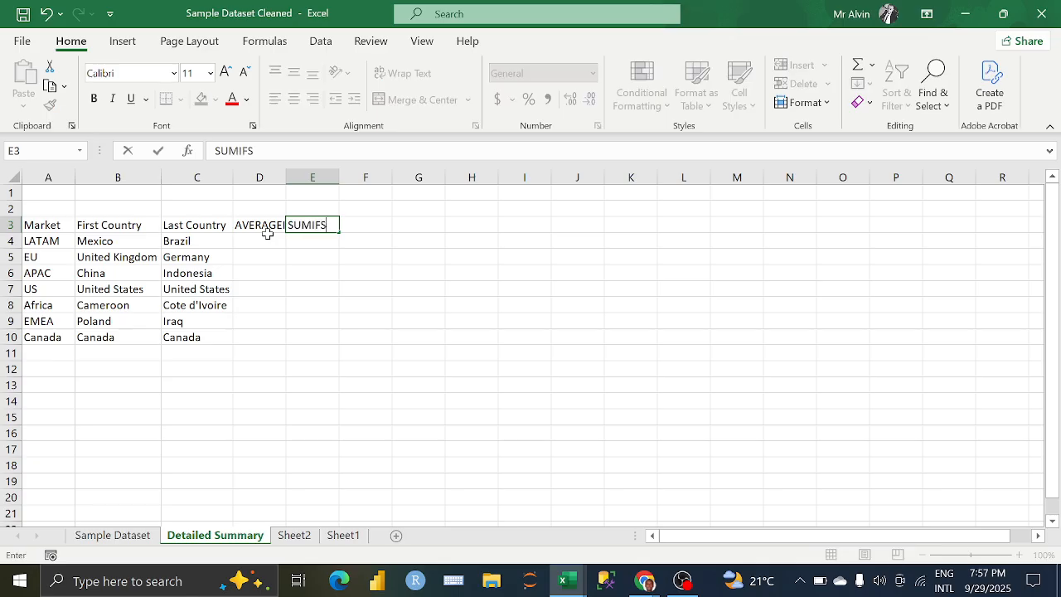
click(269, 240)
key(Up)
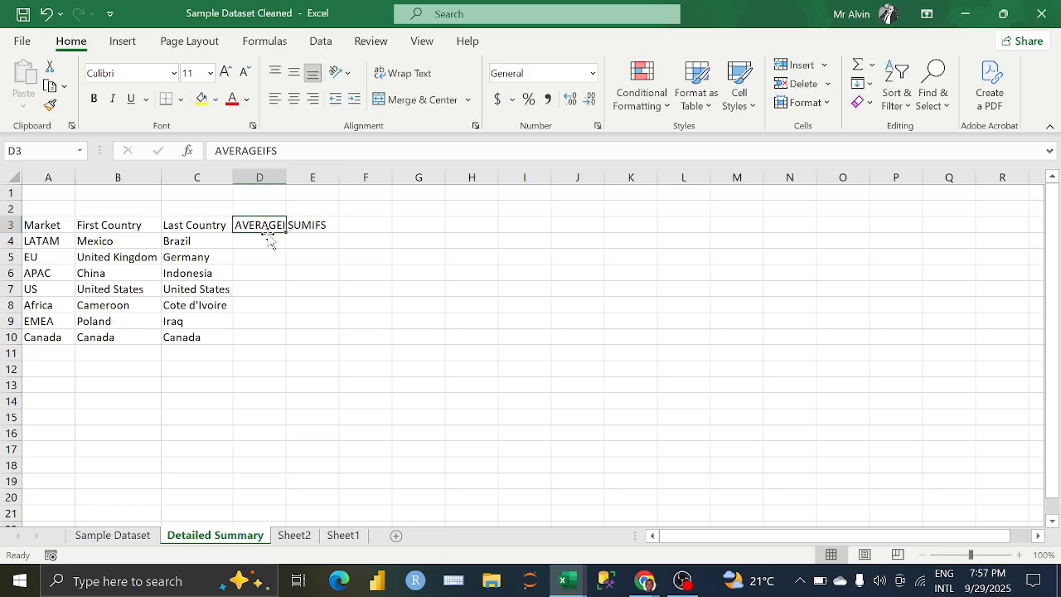
key(Right)
key(Right)
text(MAXIFS)
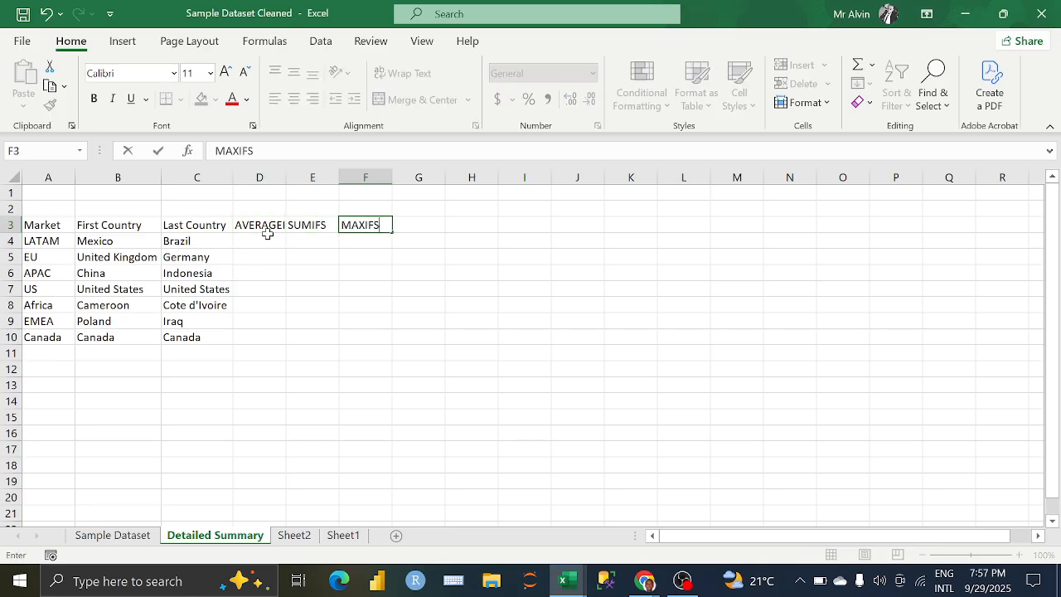
key(Return)
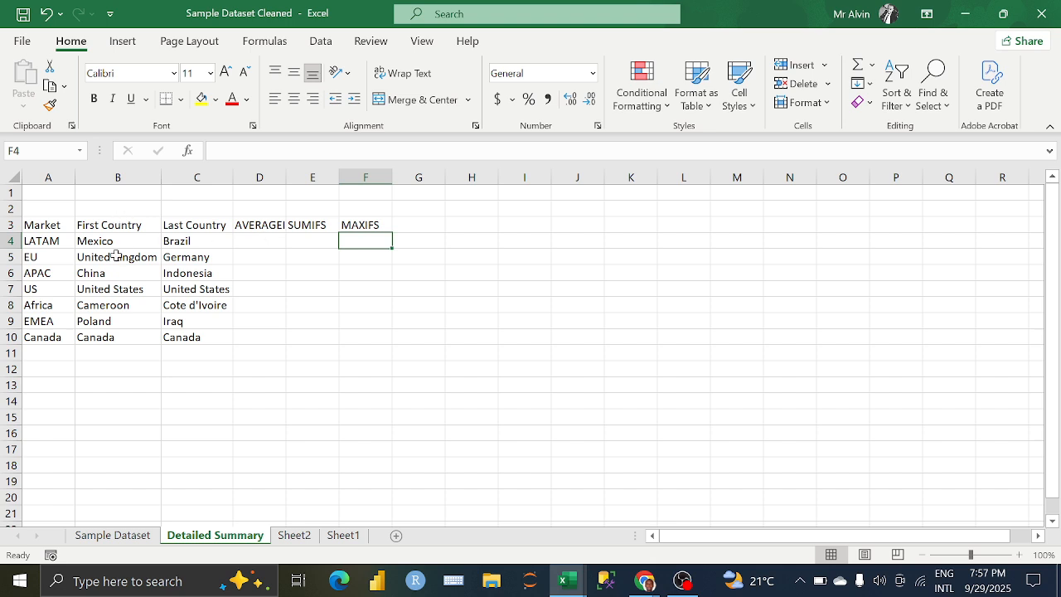
click(281, 275)
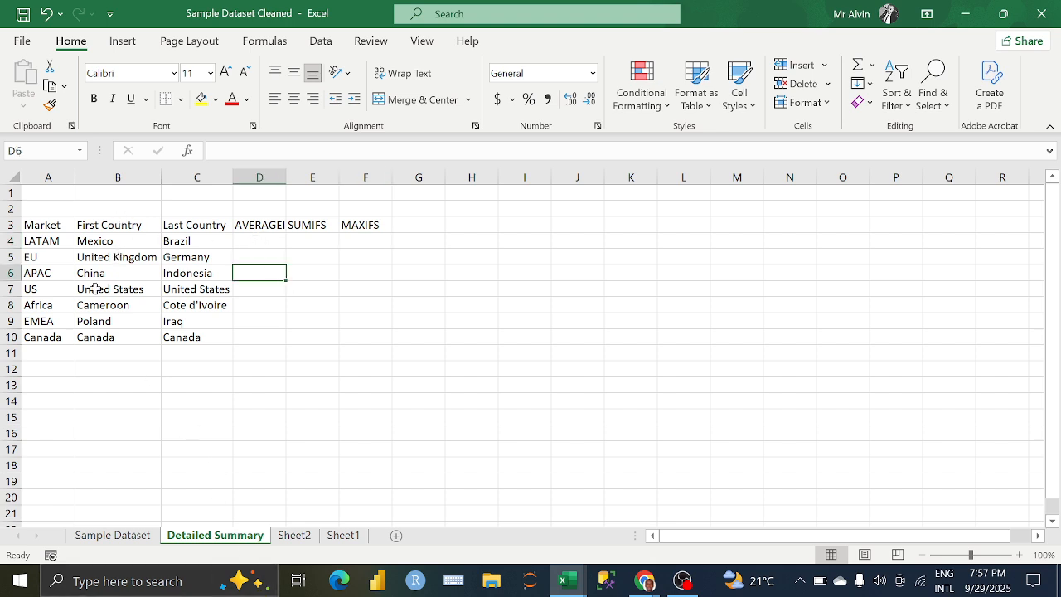
Step: Enter the labels Customer and Segment in cells C13 and C14 below the summary table
click(225, 382)
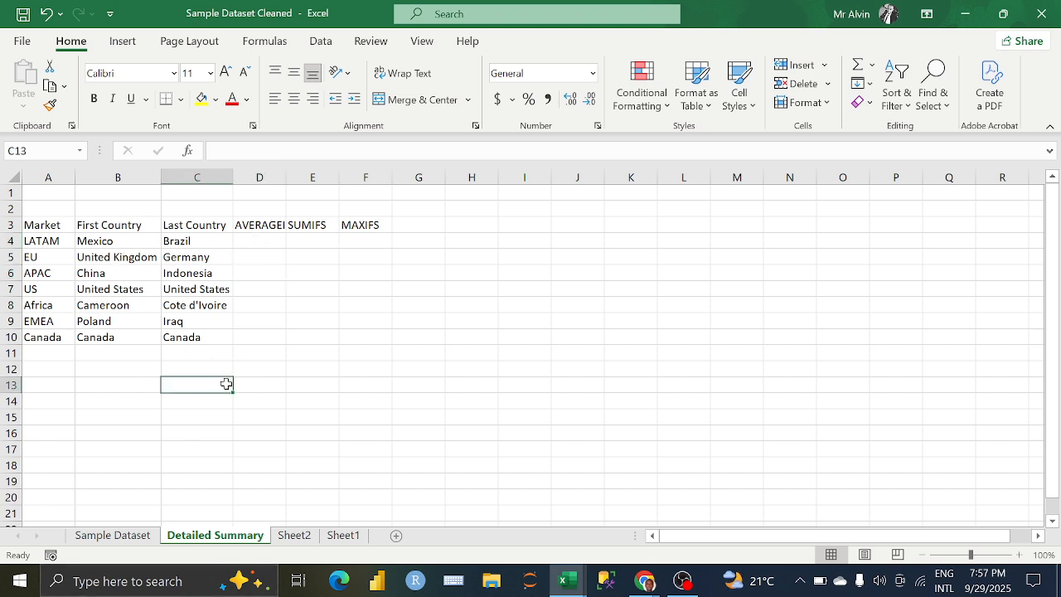
text(Customer)
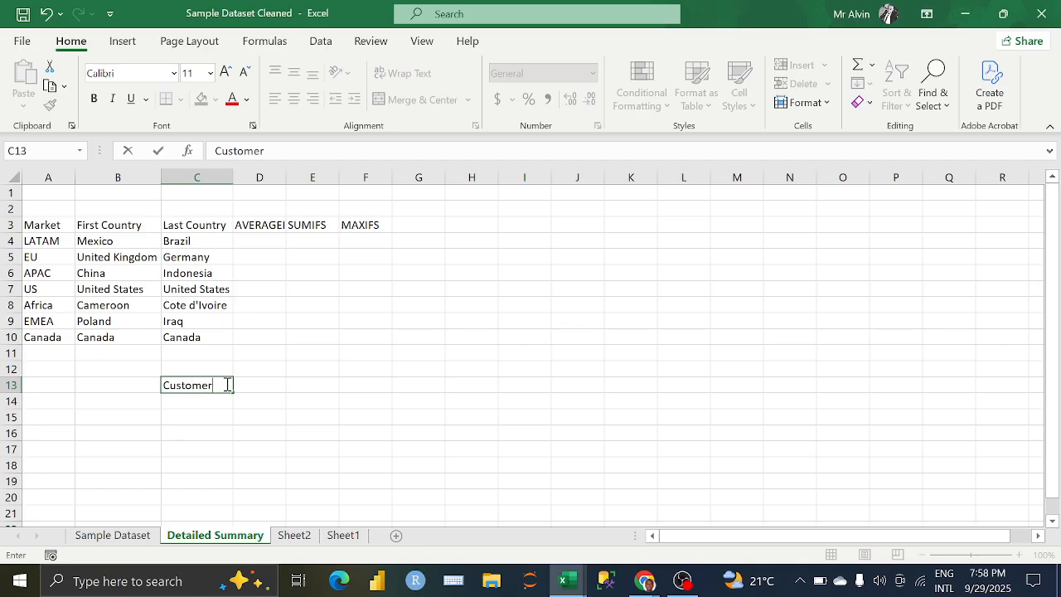
key(Return)
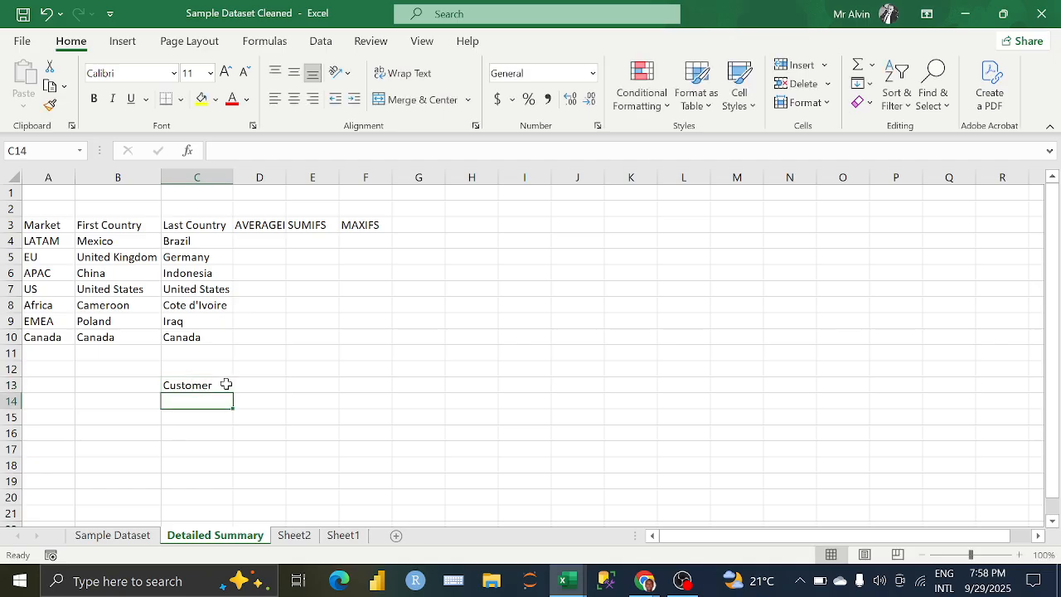
text(Segment)
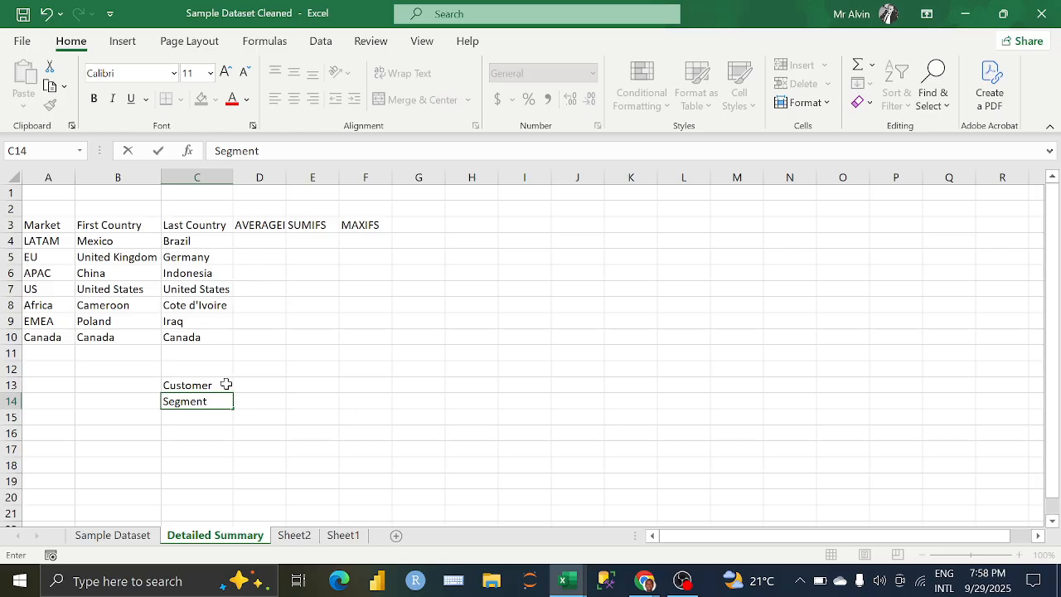
Step: Compare the XLOOKUP formulas of First Country in B4 and Last Country in C4
click(105, 240)
click(166, 245)
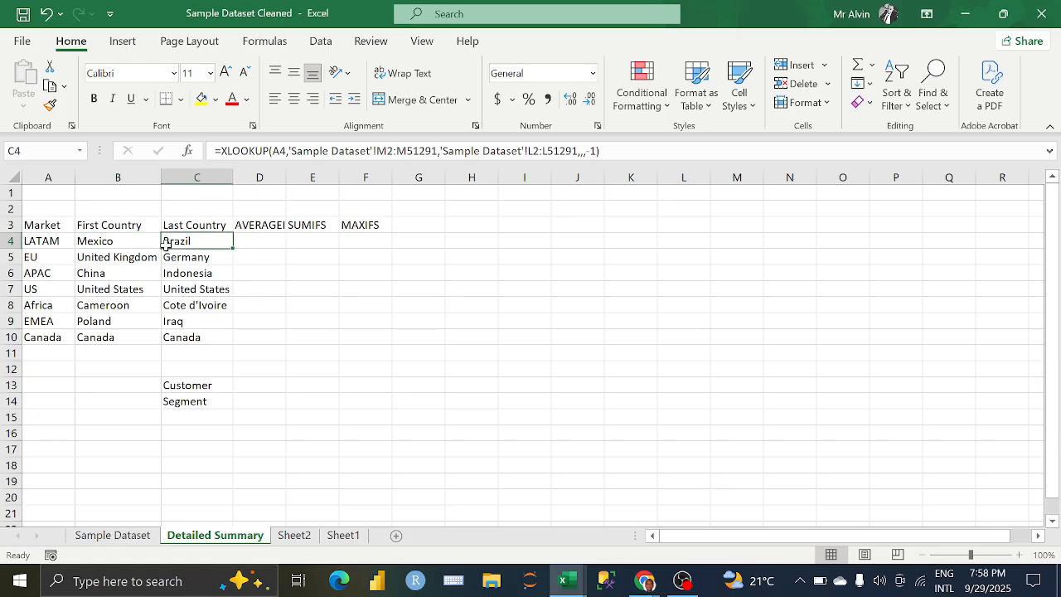
click(111, 241)
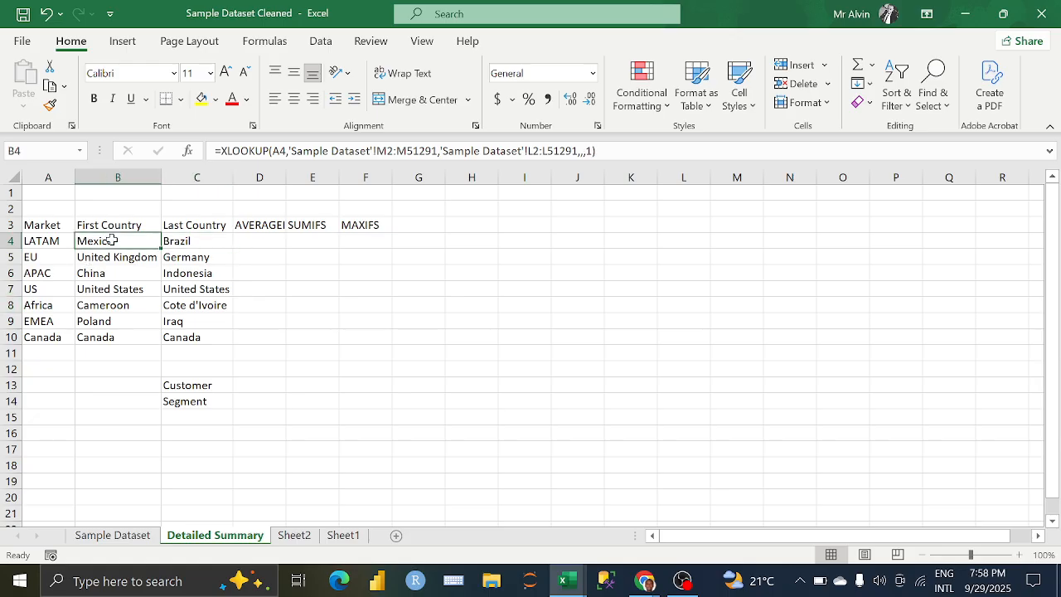
click(175, 240)
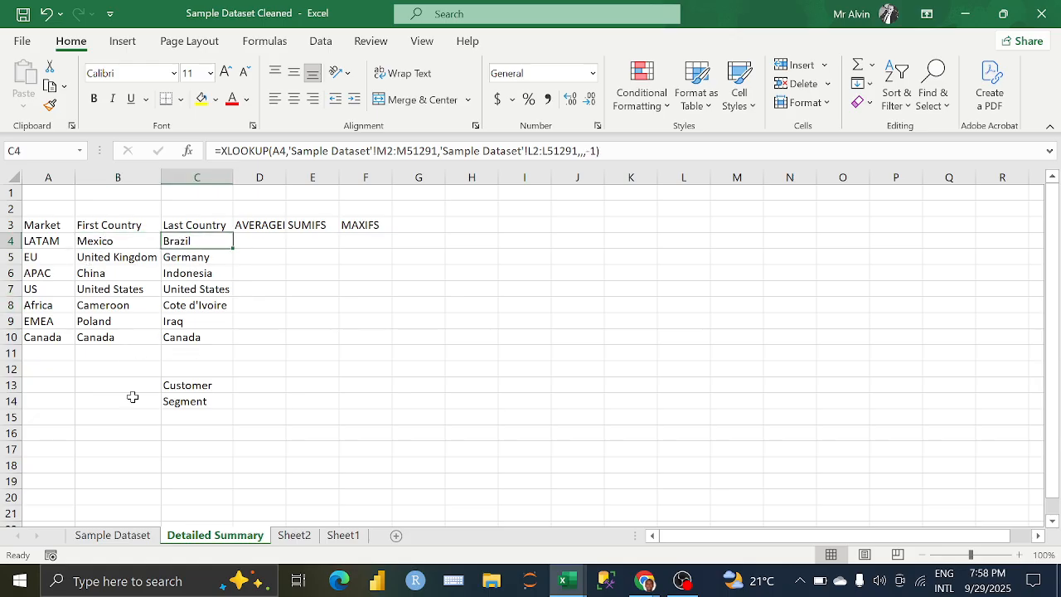
Step: Delete the Customer and Segment labels from C13:C14
drag(204, 383, 196, 398)
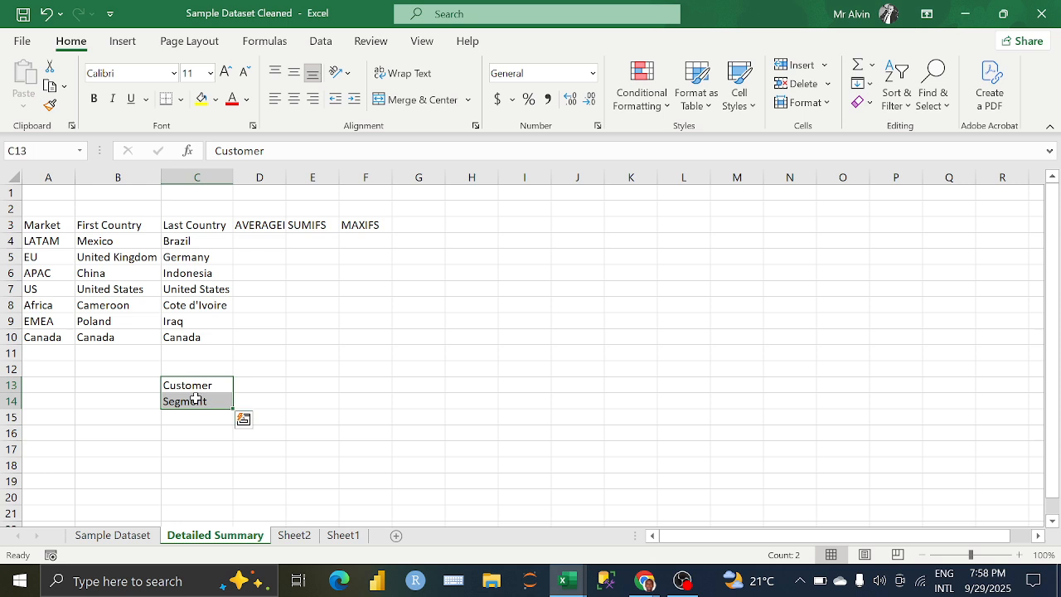
key(Delete)
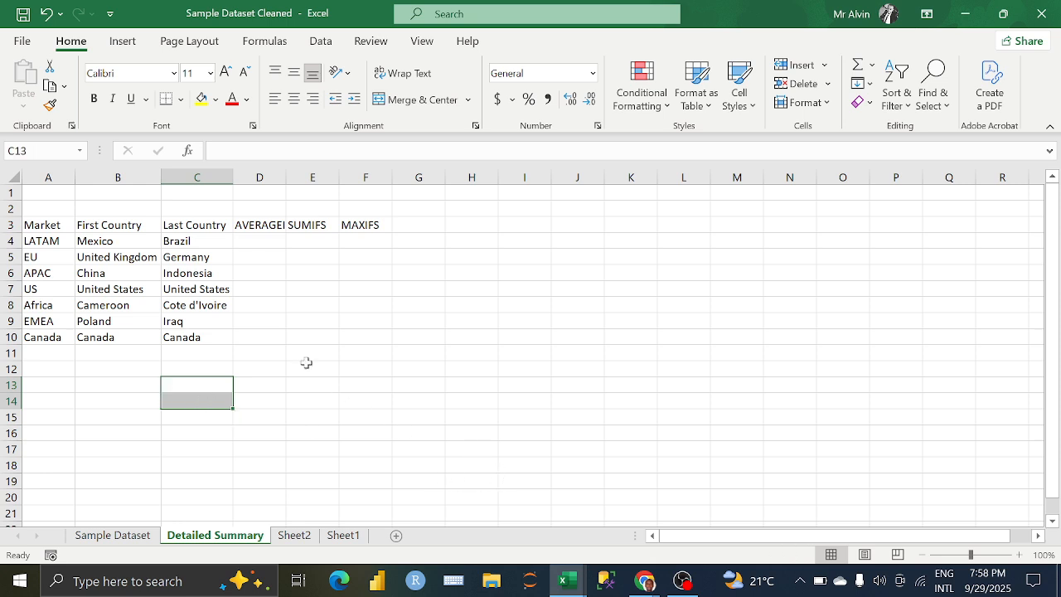
click(306, 366)
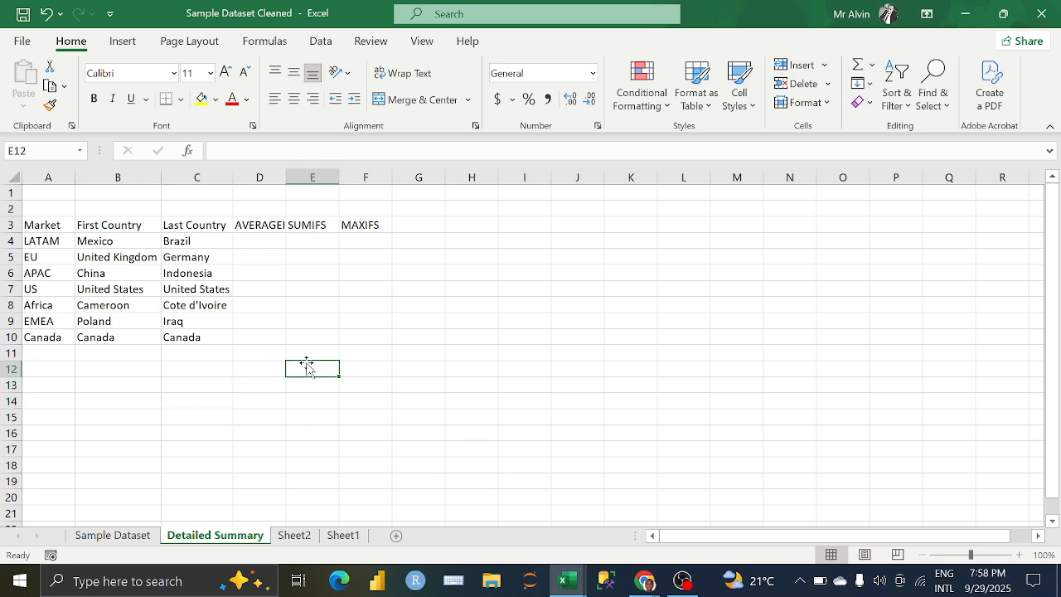
Step: Switch to the Google Meet call, stop presenting the screen, and bring up OBS
mouse_move(644, 580)
click(587, 539)
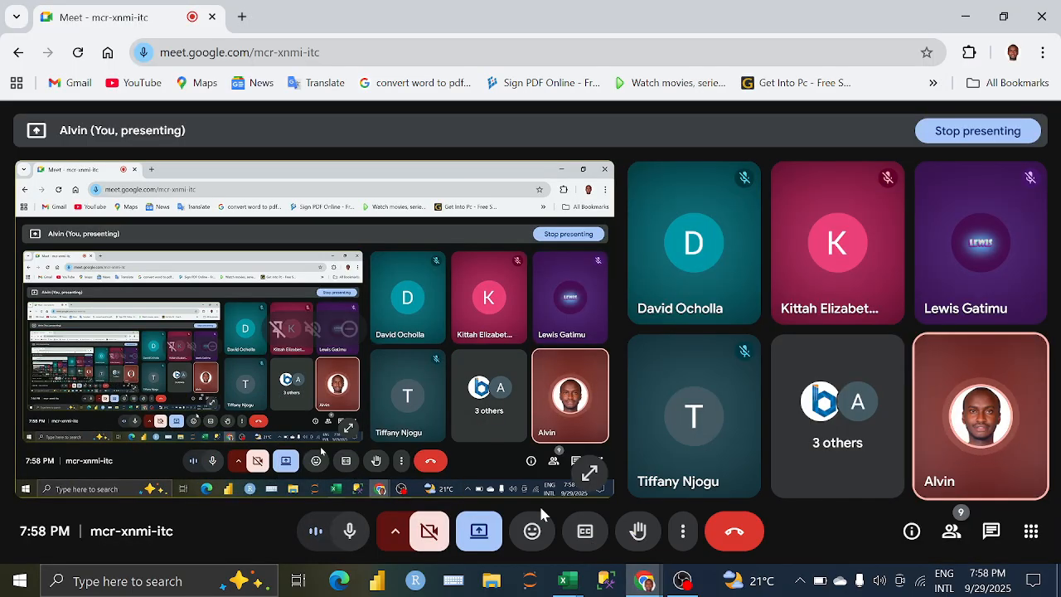
click(468, 528)
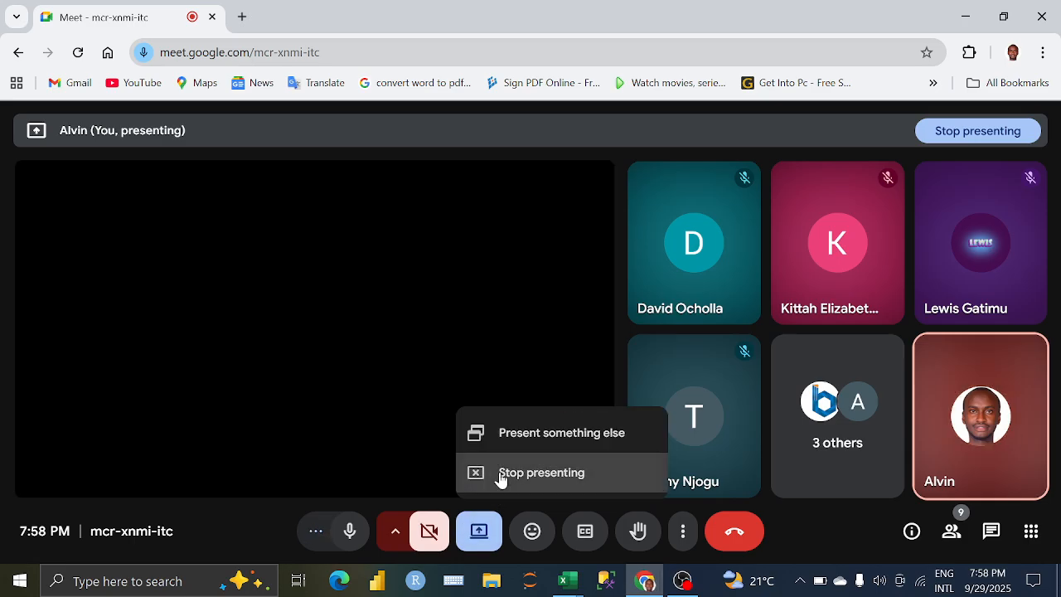
click(499, 474)
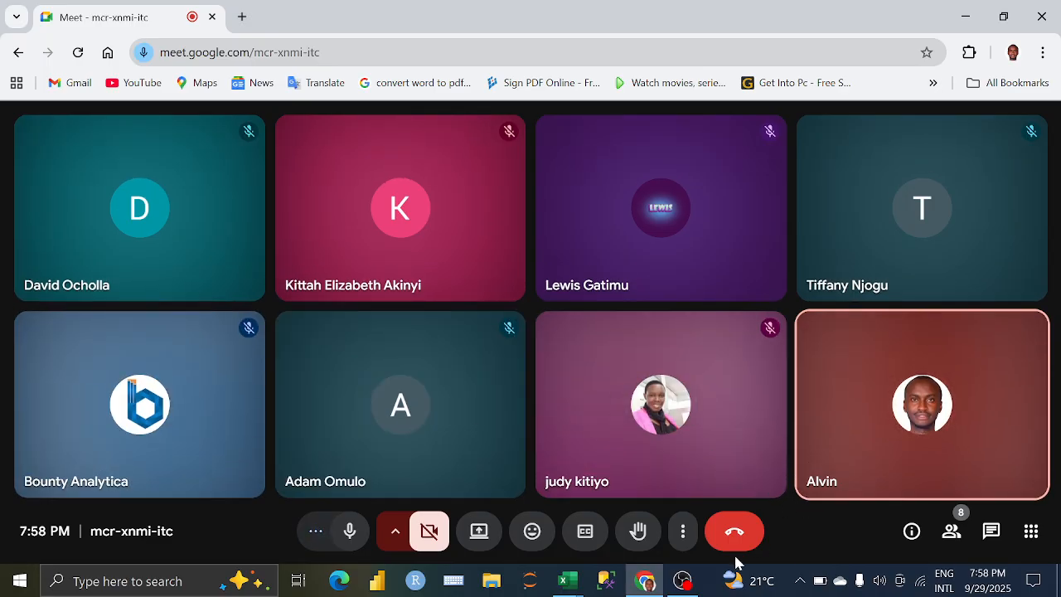
click(694, 578)
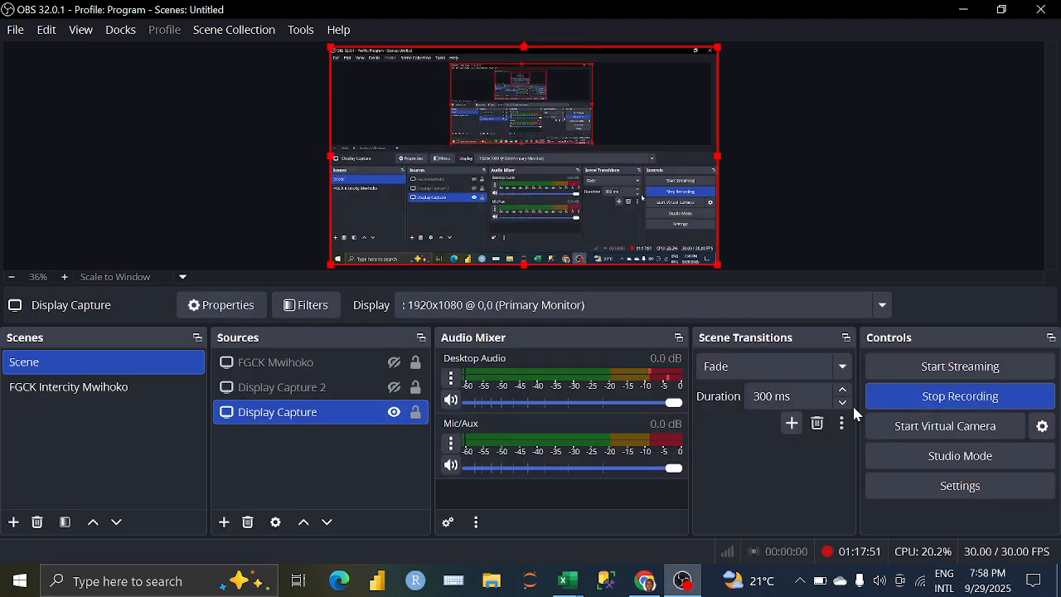